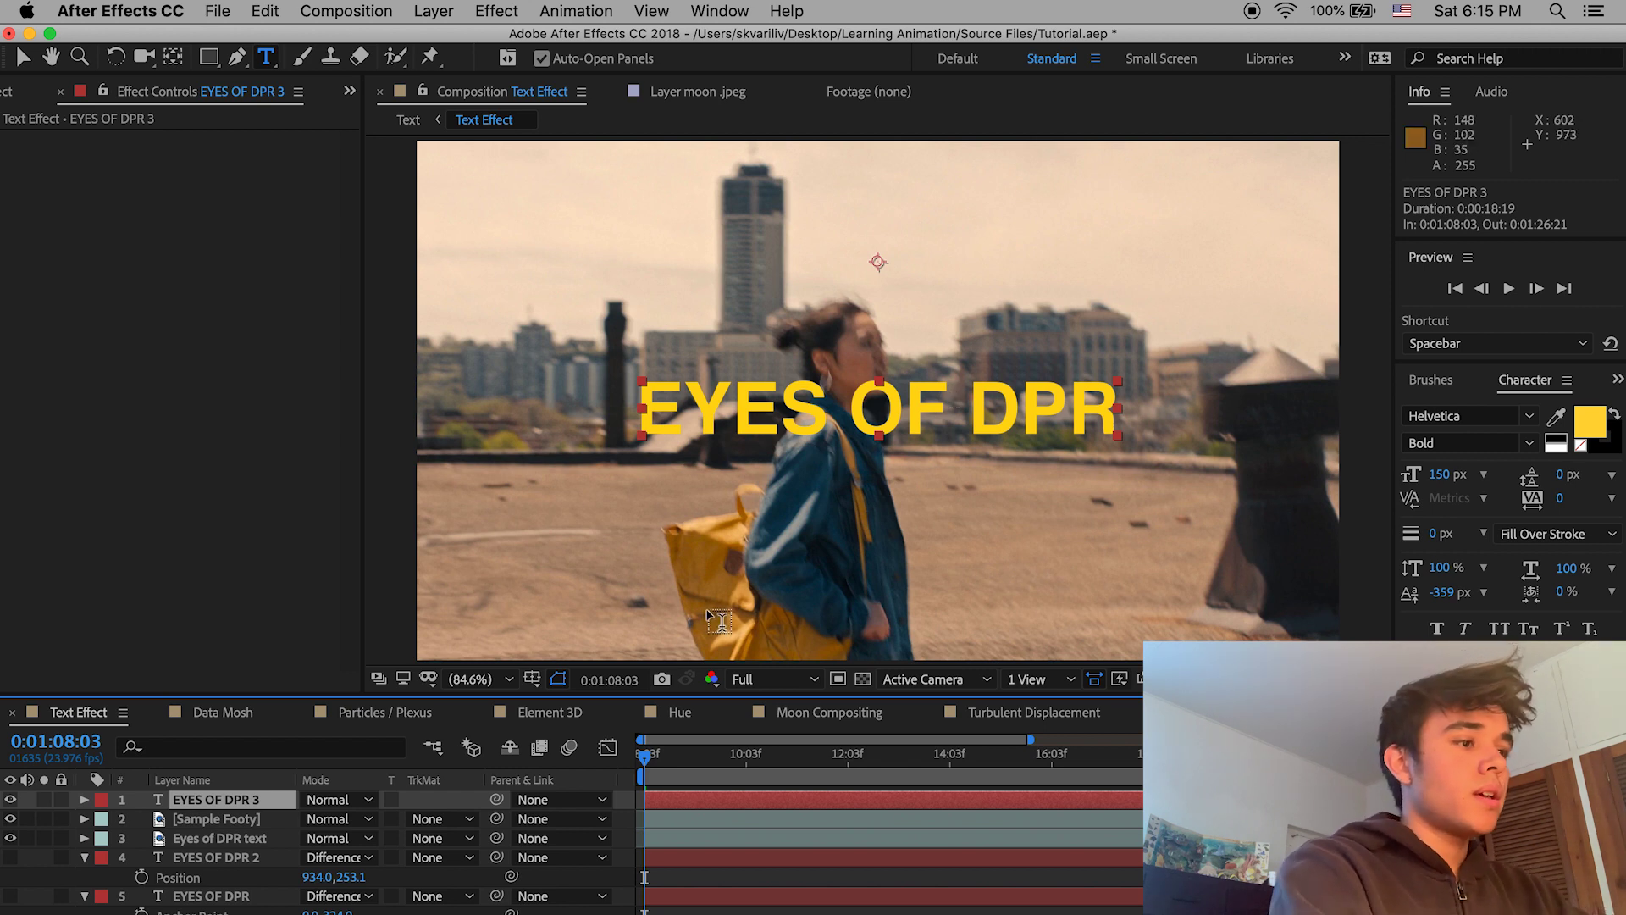
Step: Set the EYES OF DPR 3 text layer's blending mode to Difference and preview the yellow text over the rooftop footage
{"action": "left_click", "coordinate": [326, 803]}
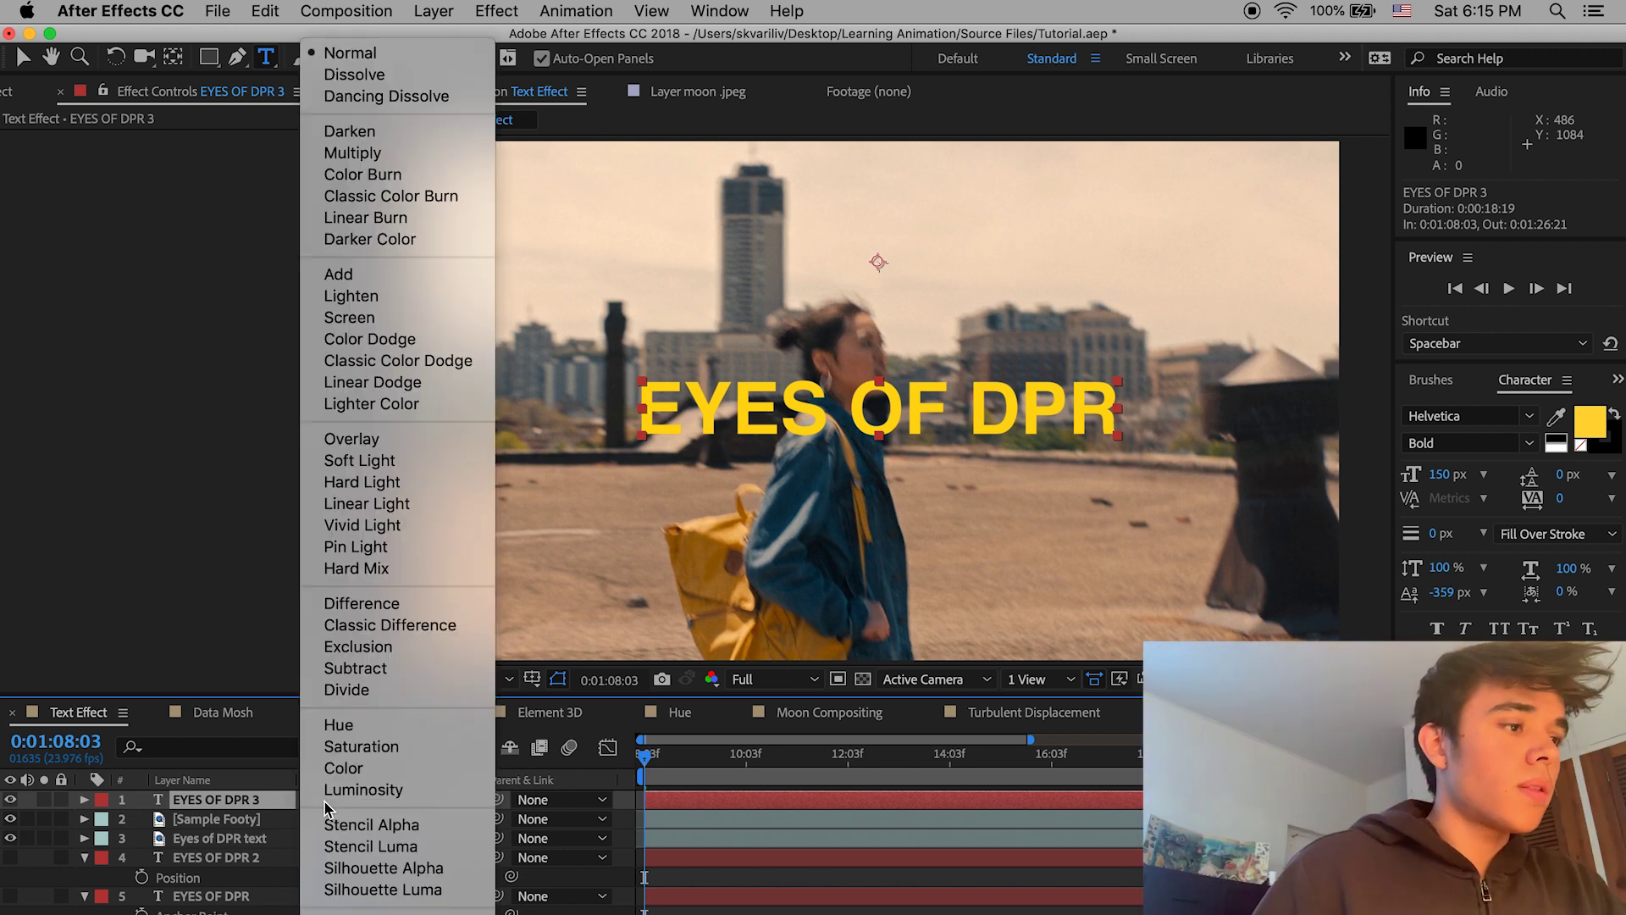
{"action": "left_click", "coordinate": [394, 606]}
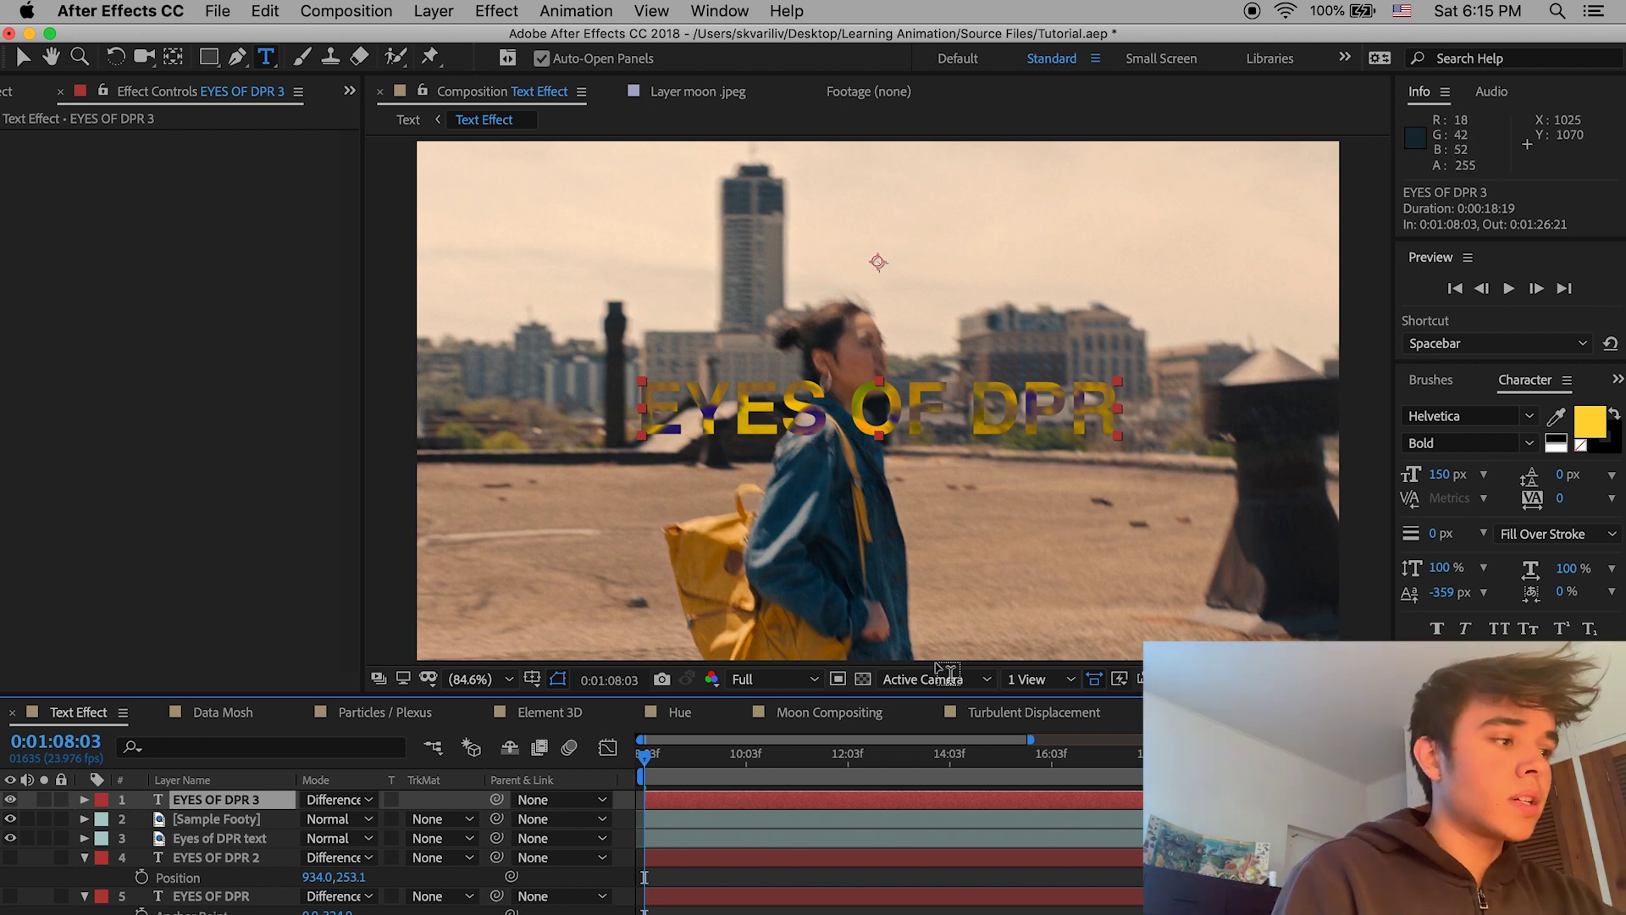
{"action": "mouse_move", "coordinate": [661, 777]}
{"action": "left_mouse_down"}
{"action": "mouse_move", "coordinate": [732, 777]}
{"action": "mouse_move", "coordinate": [685, 781]}
{"action": "left_mouse_up"}
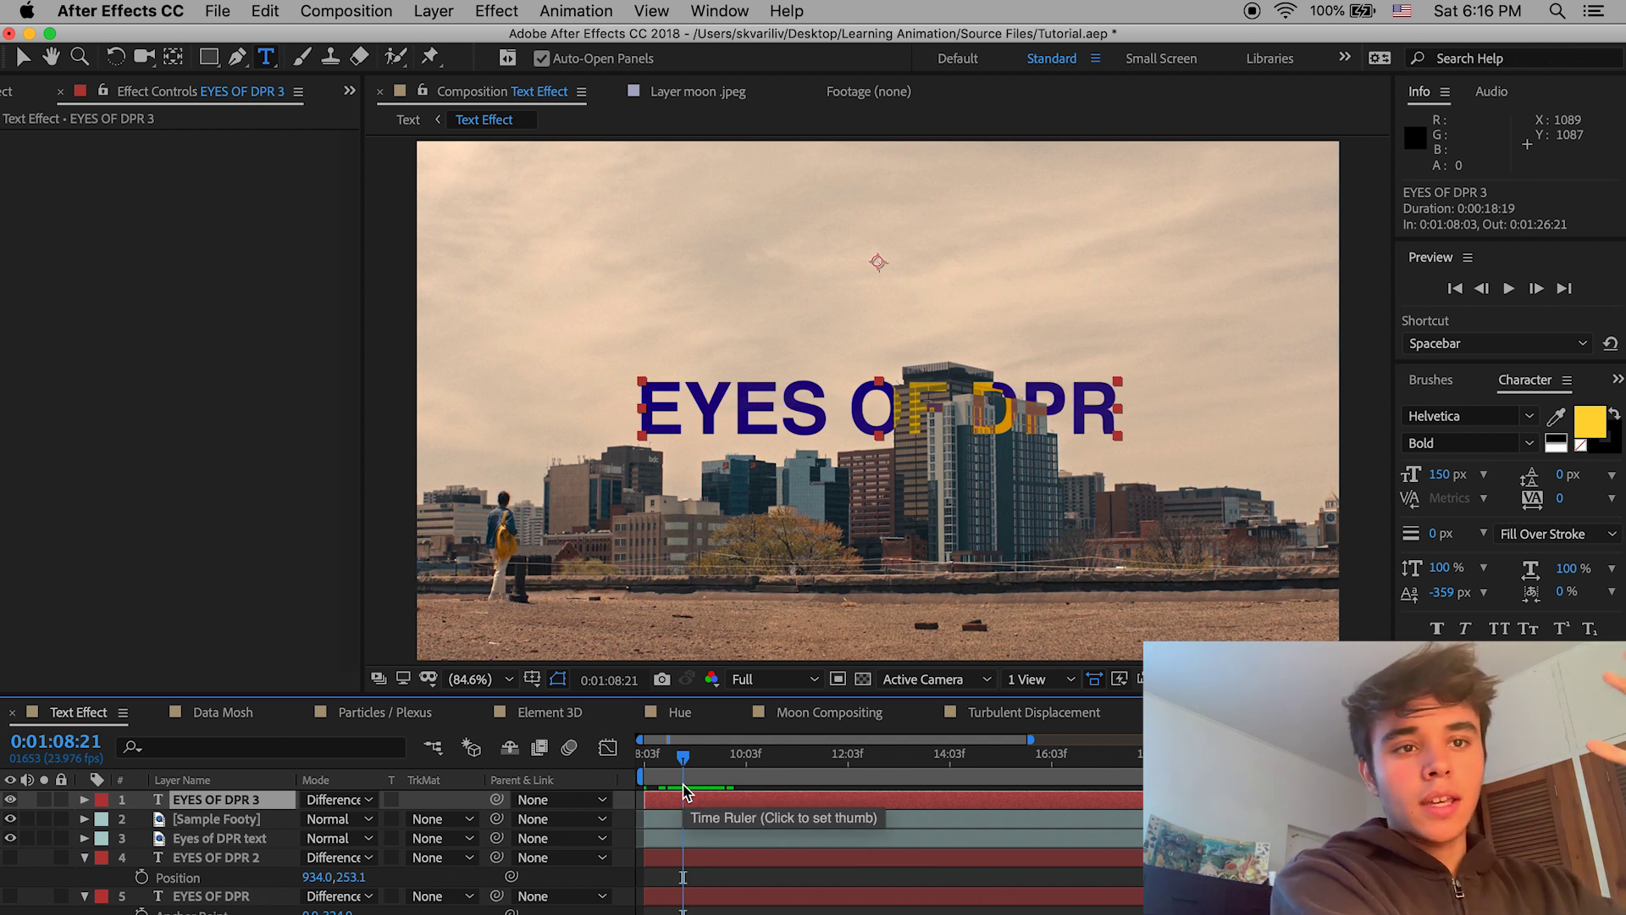
{"action": "mouse_move", "coordinate": [689, 767]}
{"action": "left_mouse_down"}
{"action": "mouse_move", "coordinate": [668, 765]}
{"action": "mouse_move", "coordinate": [788, 784]}
{"action": "mouse_move", "coordinate": [670, 777]}
{"action": "mouse_move", "coordinate": [771, 779]}
{"action": "mouse_move", "coordinate": [688, 788]}
{"action": "left_mouse_up"}
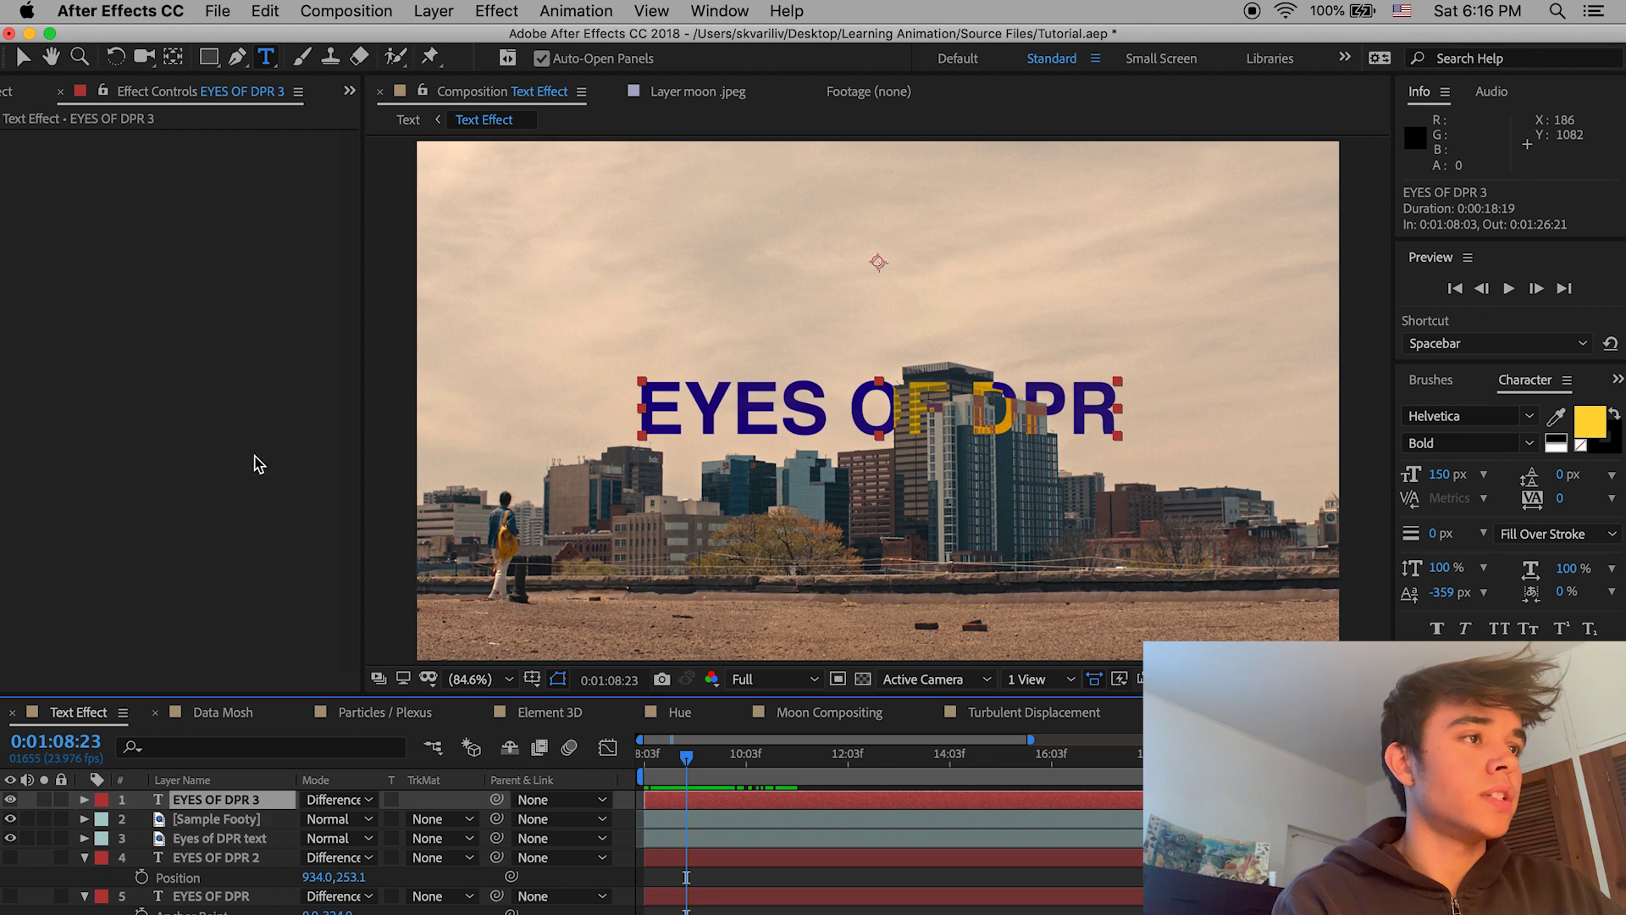
Step: Return the EYES OF DPR 3 layer to Normal blending and toggle the timeline between layer switches and modes
{"action": "left_click", "coordinate": [337, 800]}
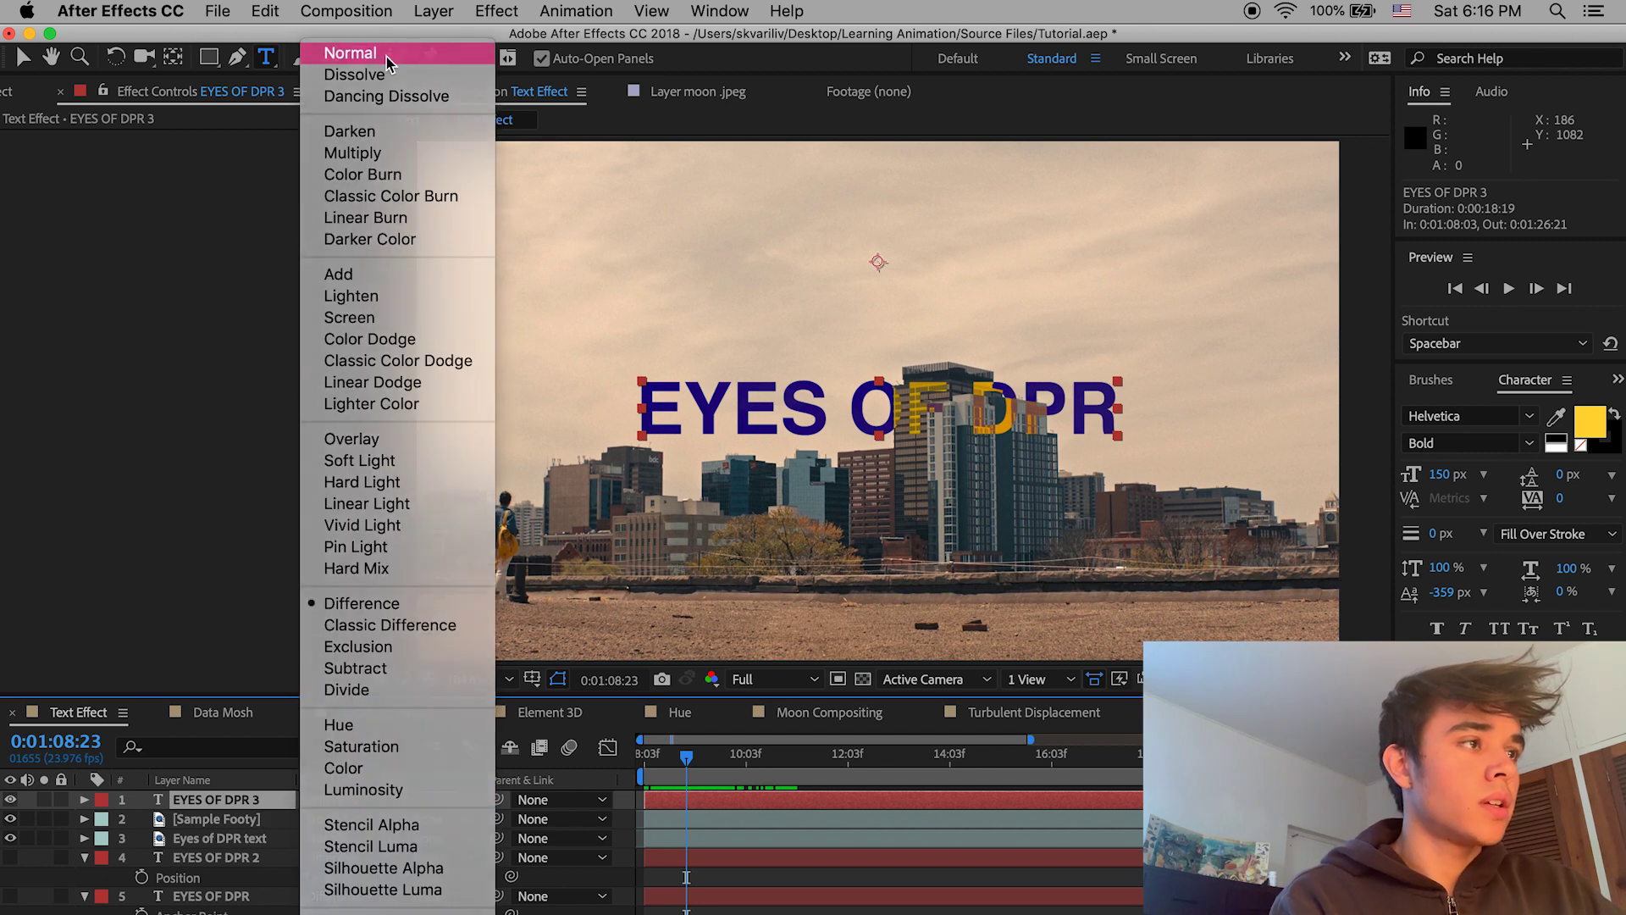
{"action": "left_click", "coordinate": [339, 49]}
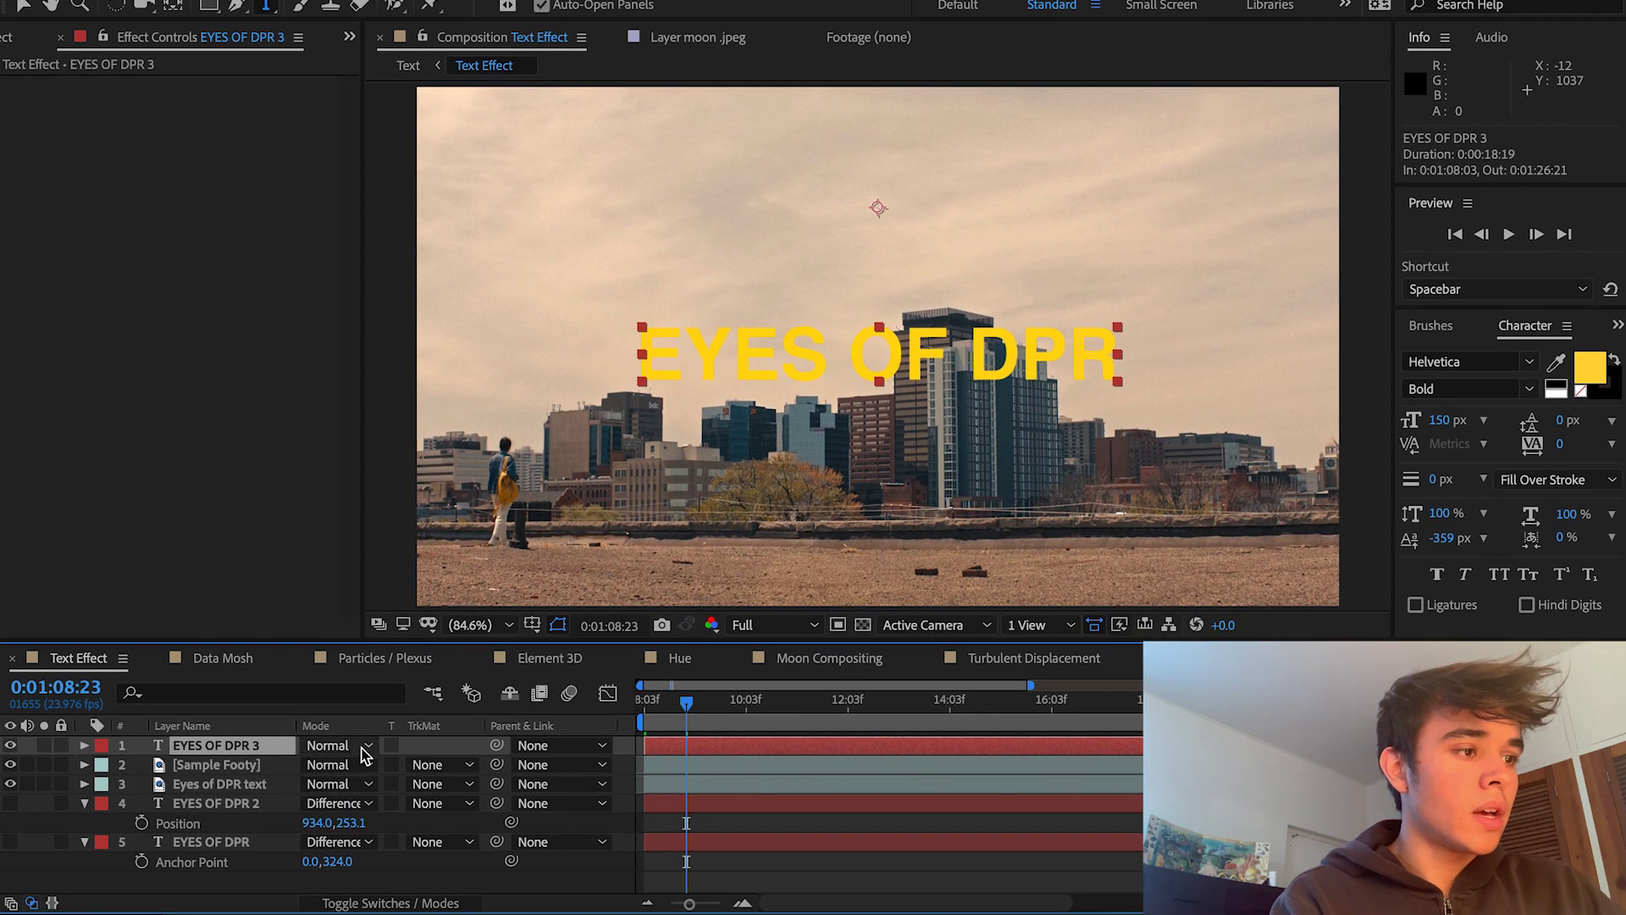
{"action": "left_click", "coordinate": [365, 745]}
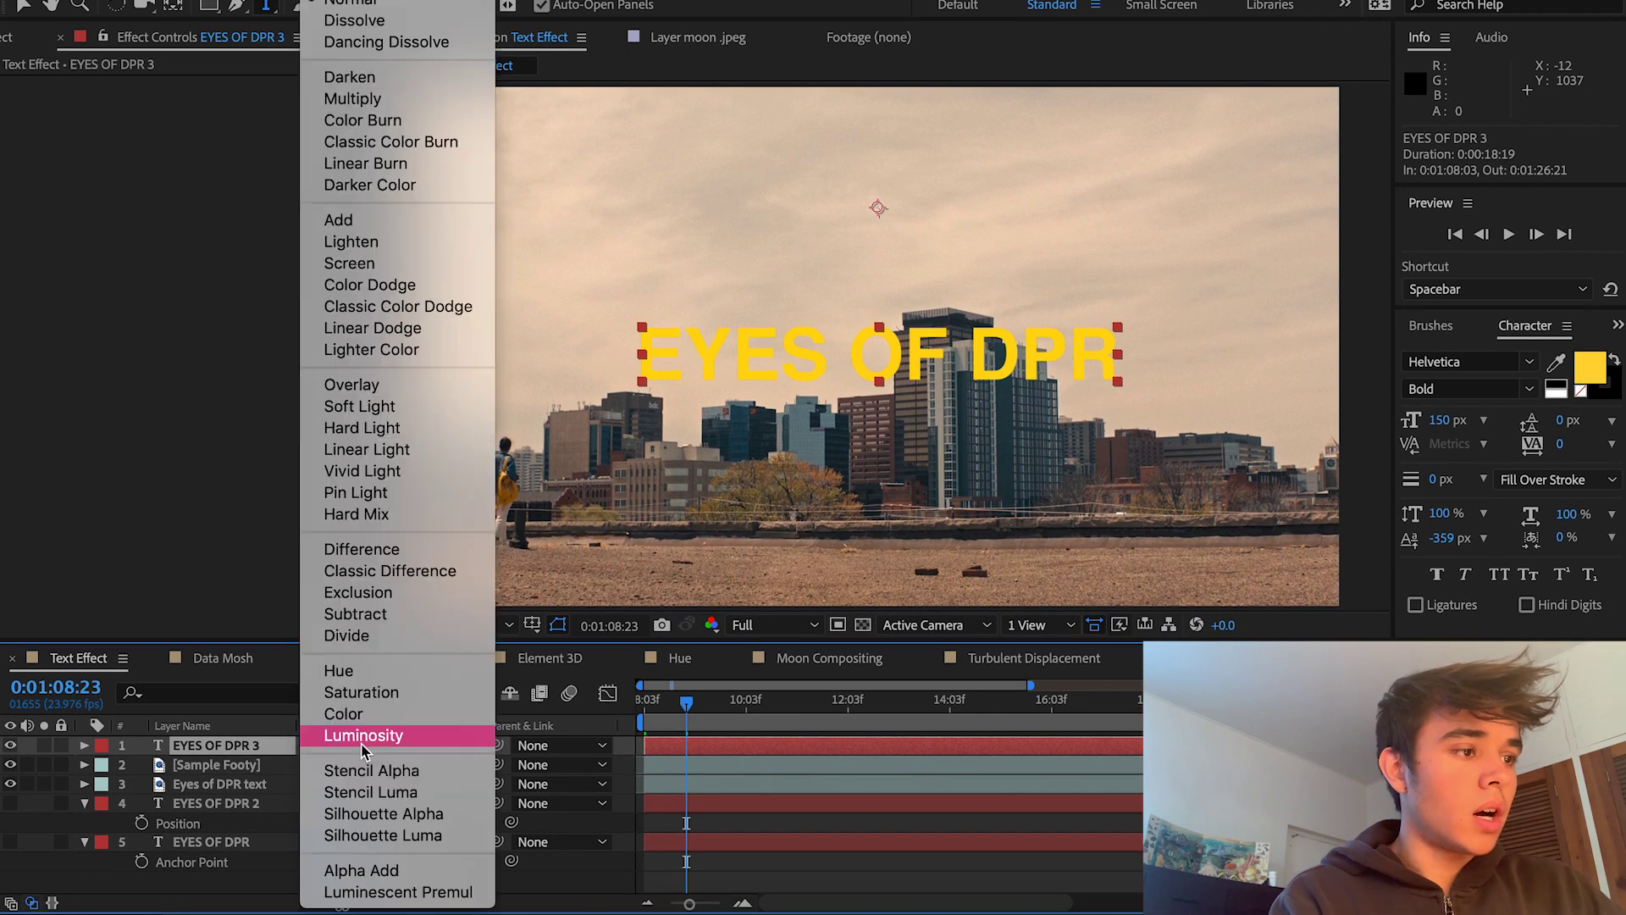
{"action": "left_click", "coordinate": [245, 756]}
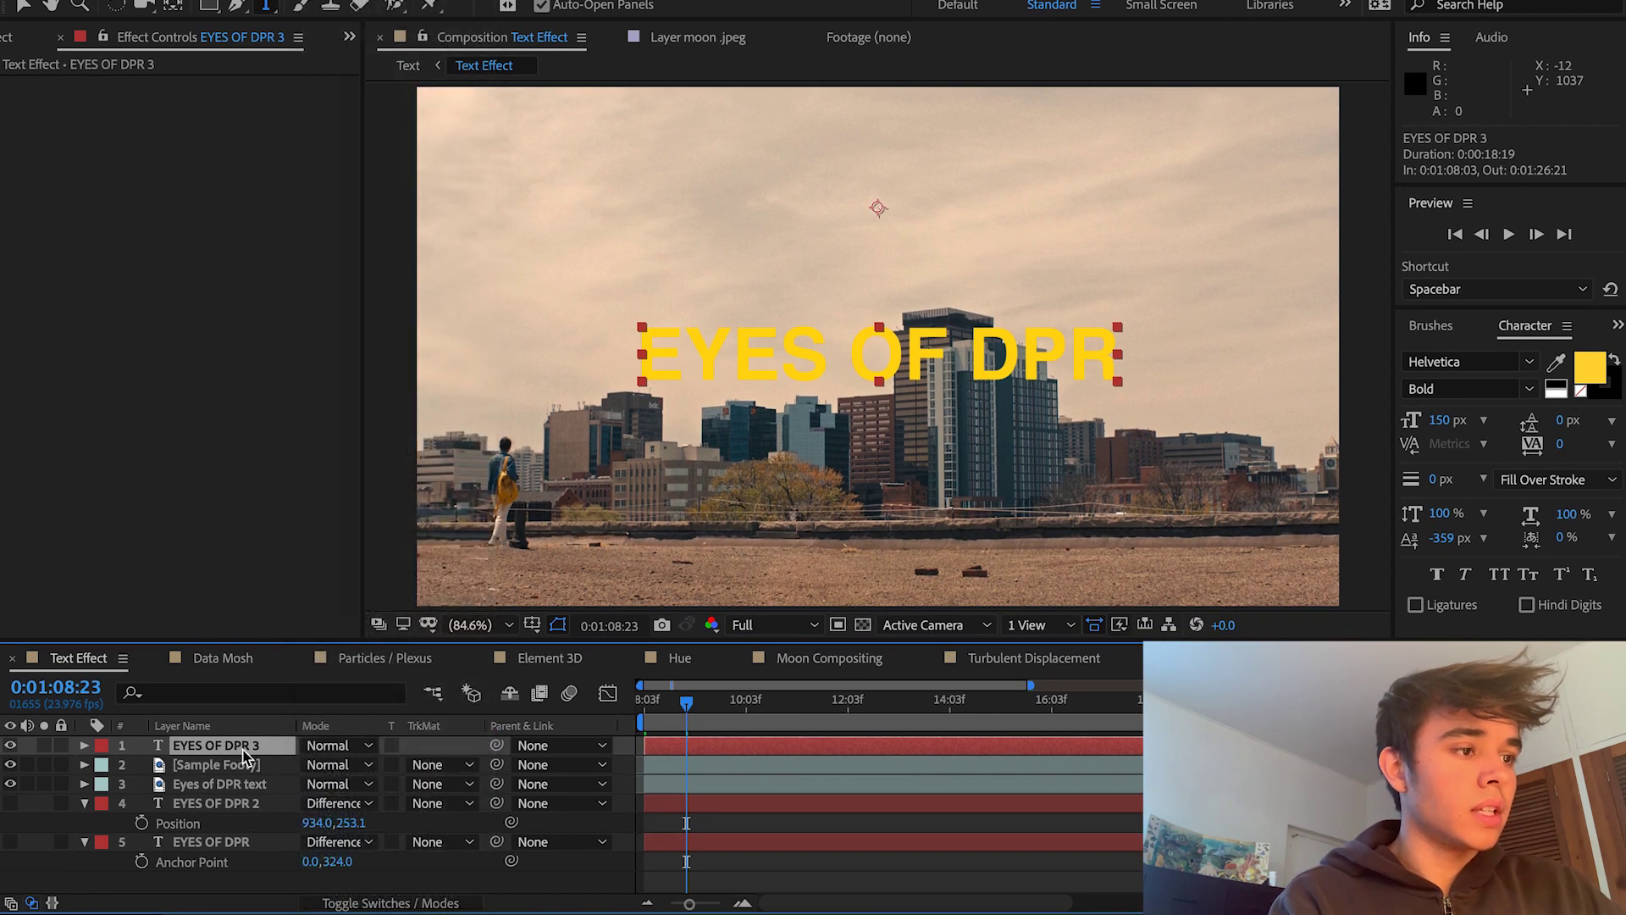
{"action": "left_click", "coordinate": [417, 904]}
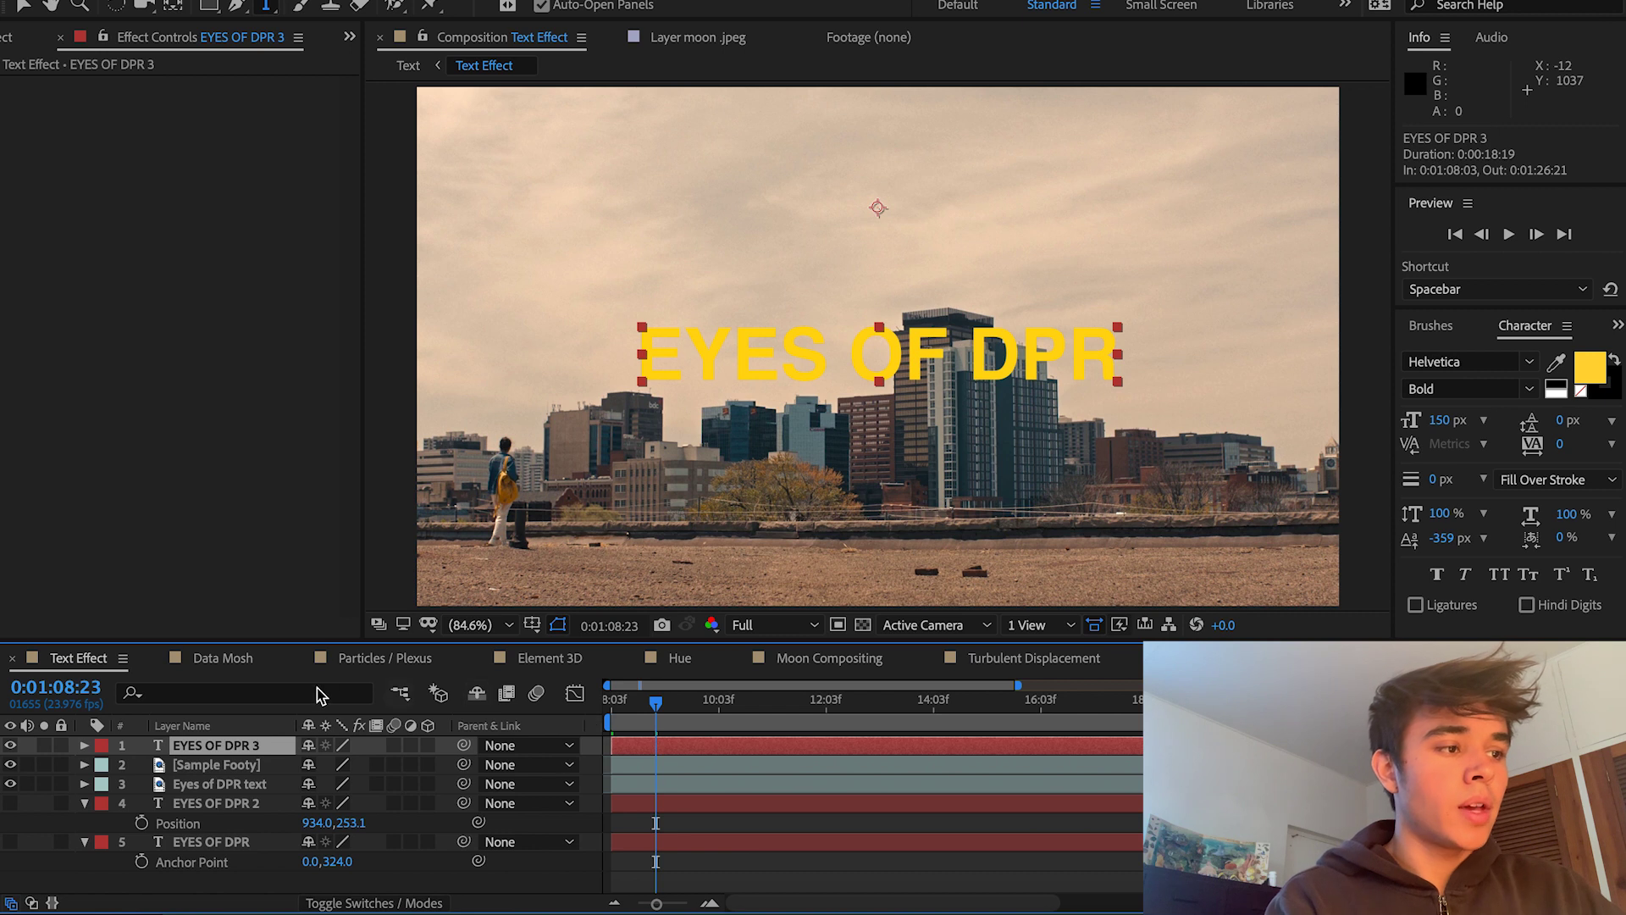
{"action": "left_click", "coordinate": [368, 903]}
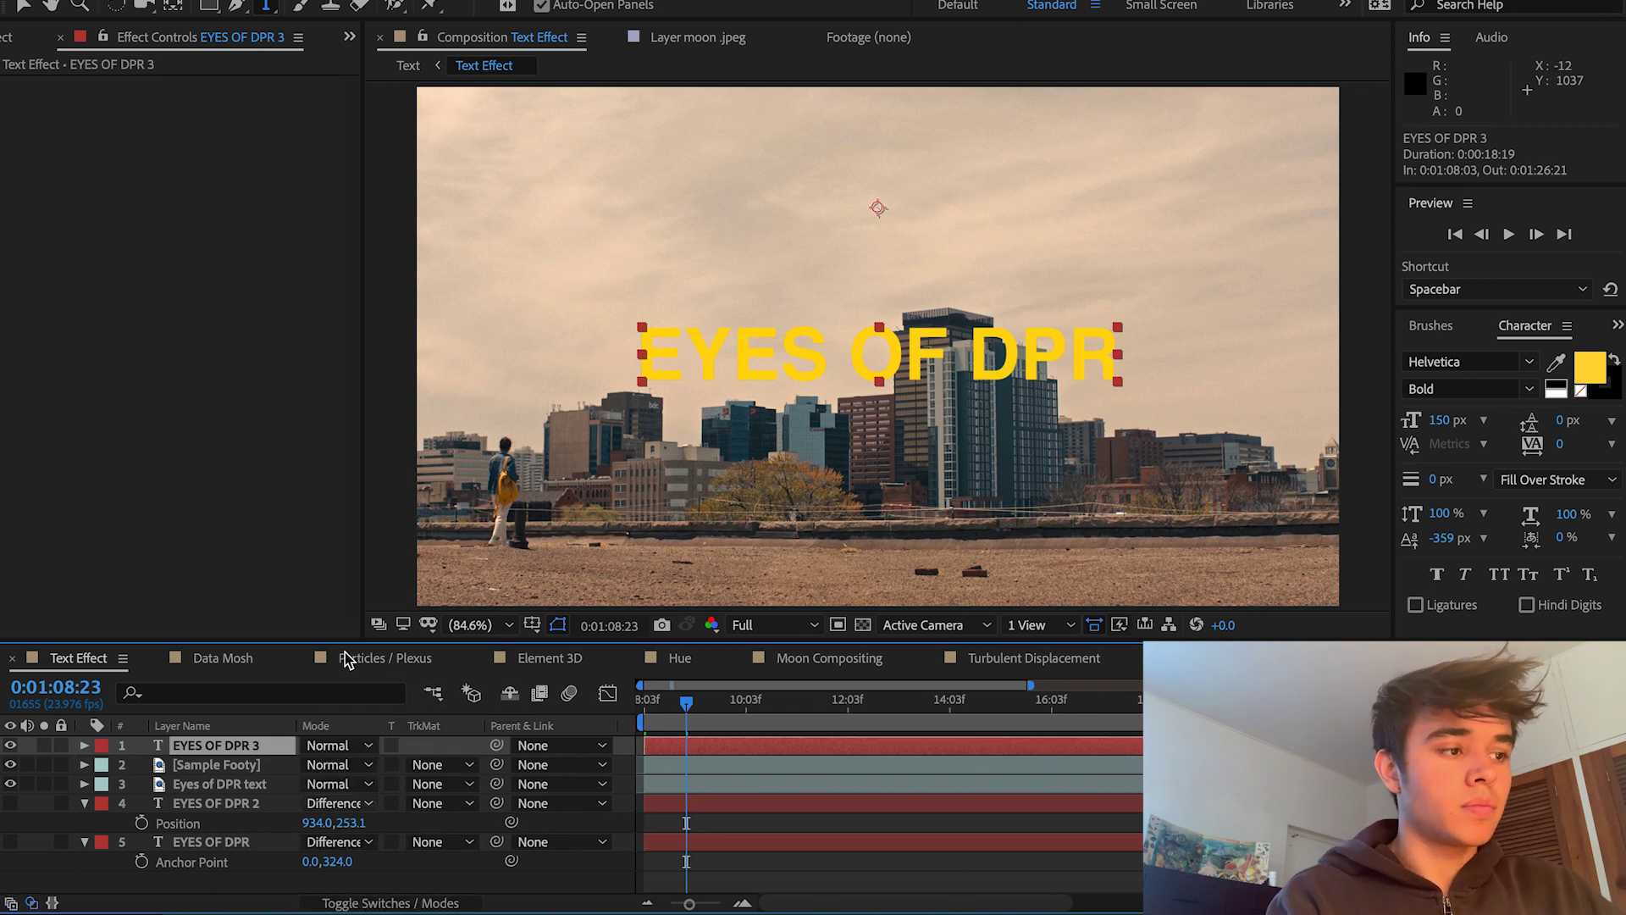
Step: Try Difference blending on the EYES OF DPR 3 layer again, and restore it to Normal
{"action": "left_click", "coordinate": [347, 746]}
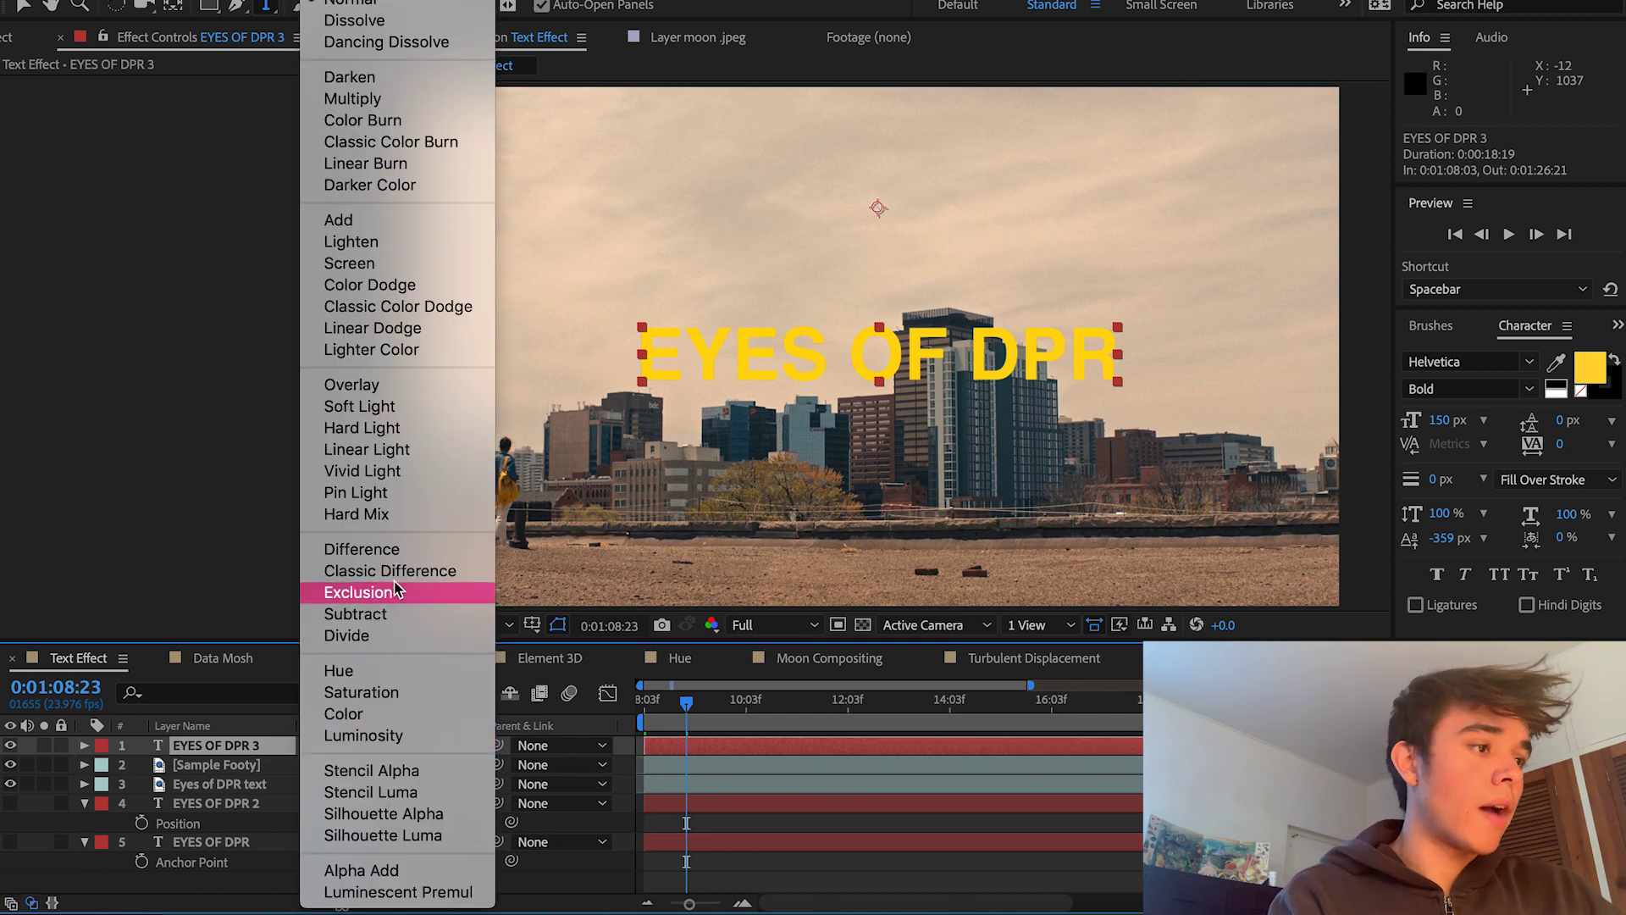
{"action": "left_click", "coordinate": [364, 549]}
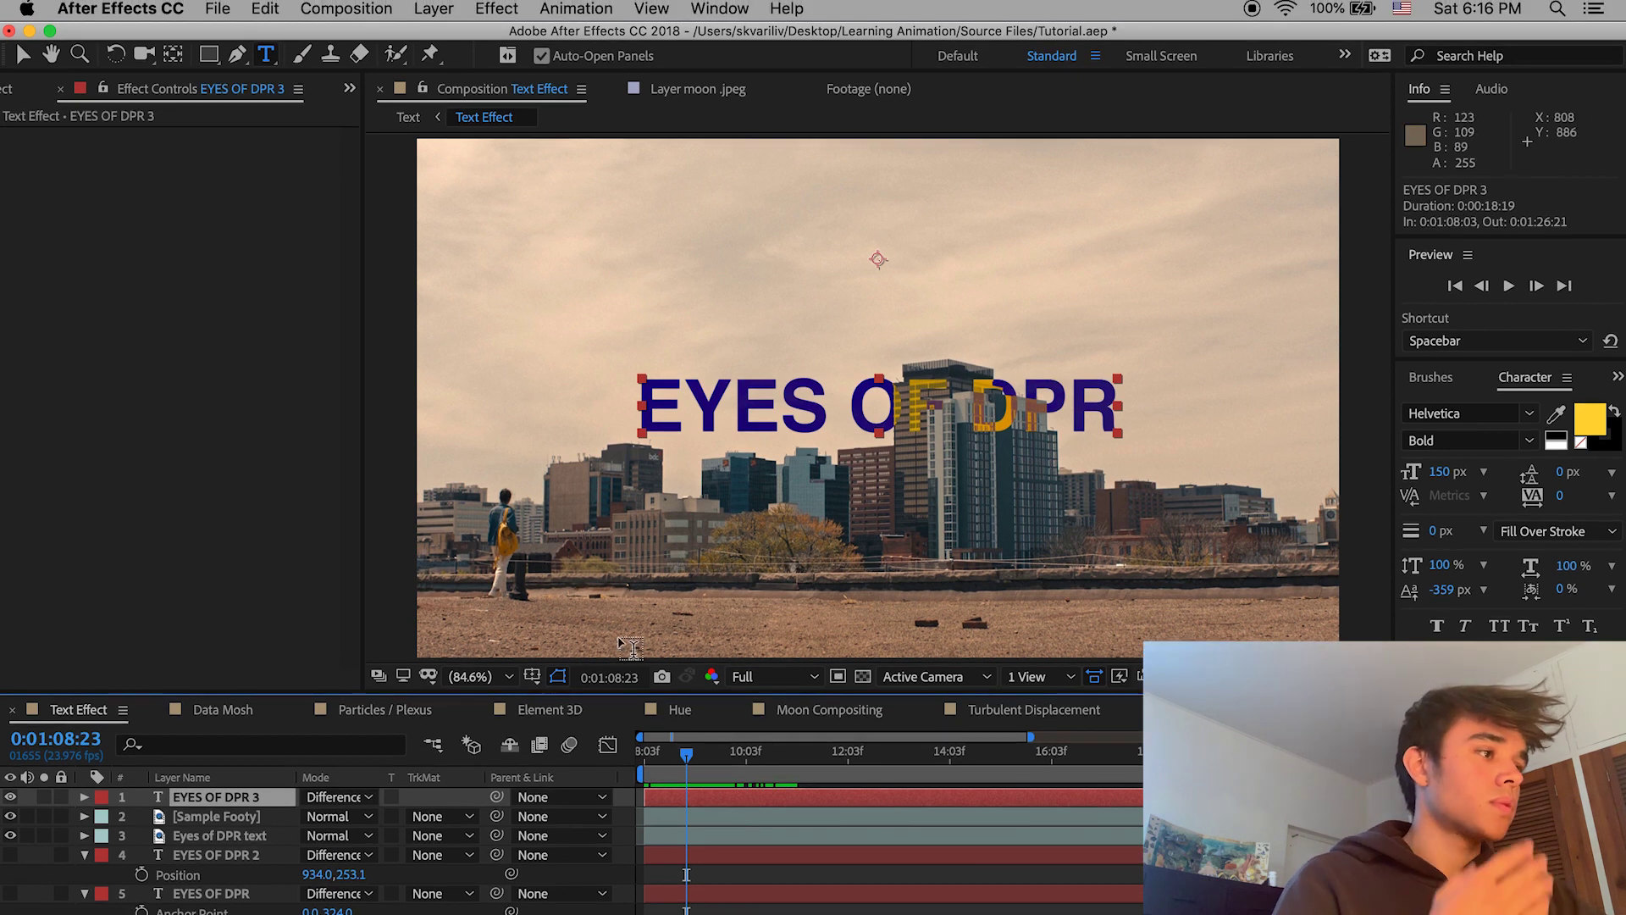
{"action": "left_click", "coordinate": [338, 797]}
{"action": "left_click", "coordinate": [343, 49]}
Step: Change the fill color of the EYES OF DPR 3 text to white, FFFFFF
{"action": "left_click", "coordinate": [1596, 416]}
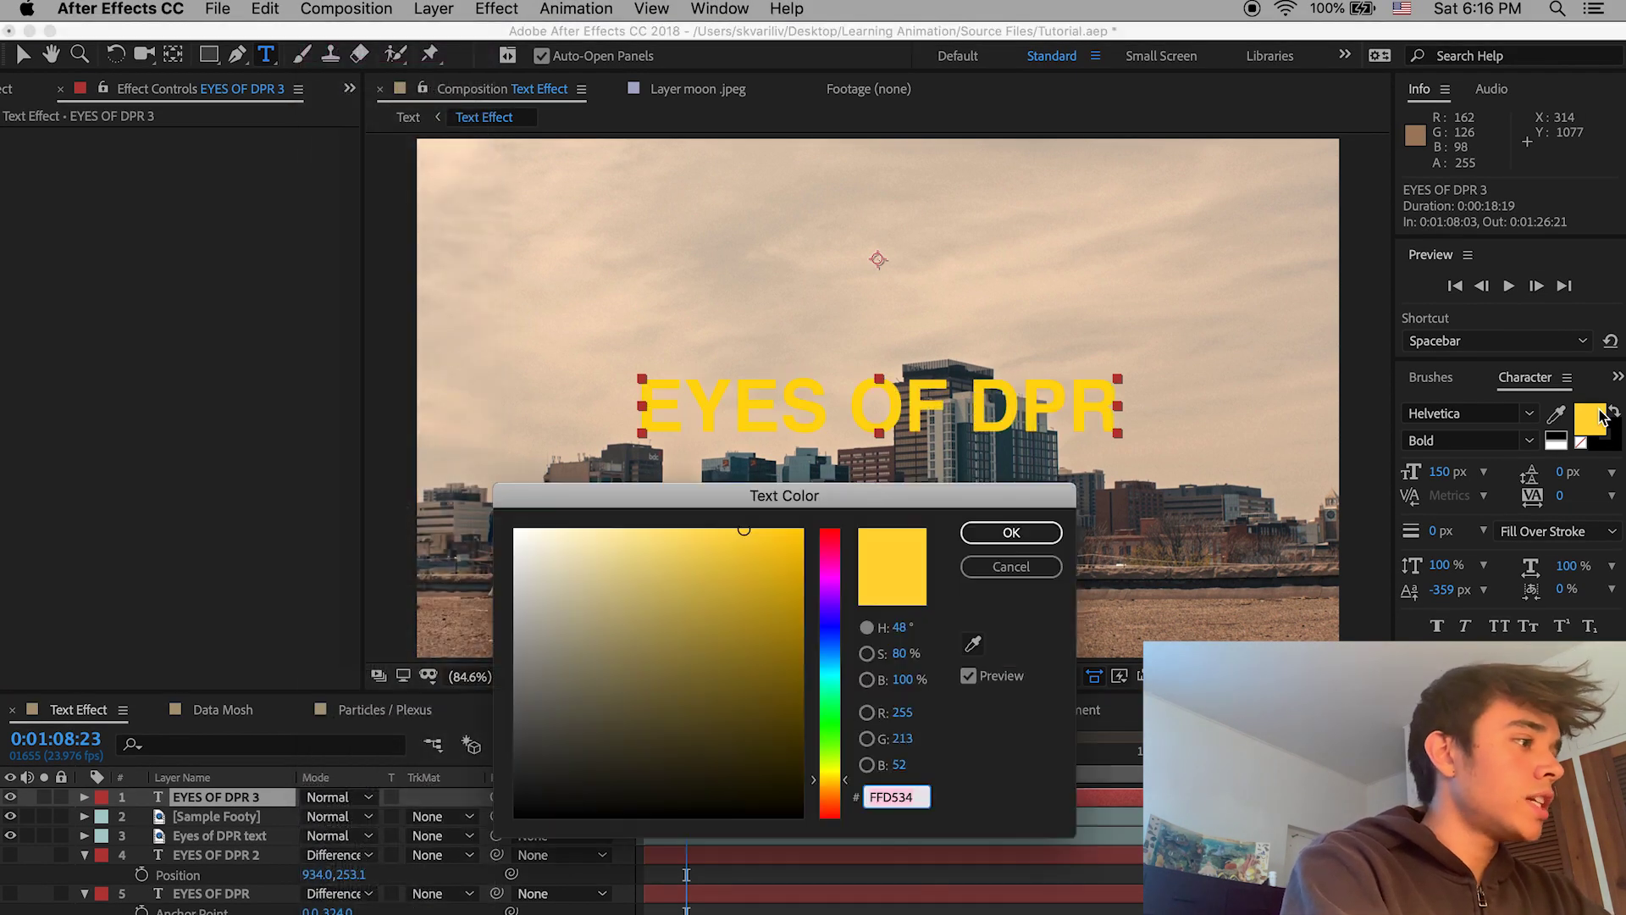
{"action": "type", "text": "FFFFFF"}
{"action": "key", "text": "Return"}
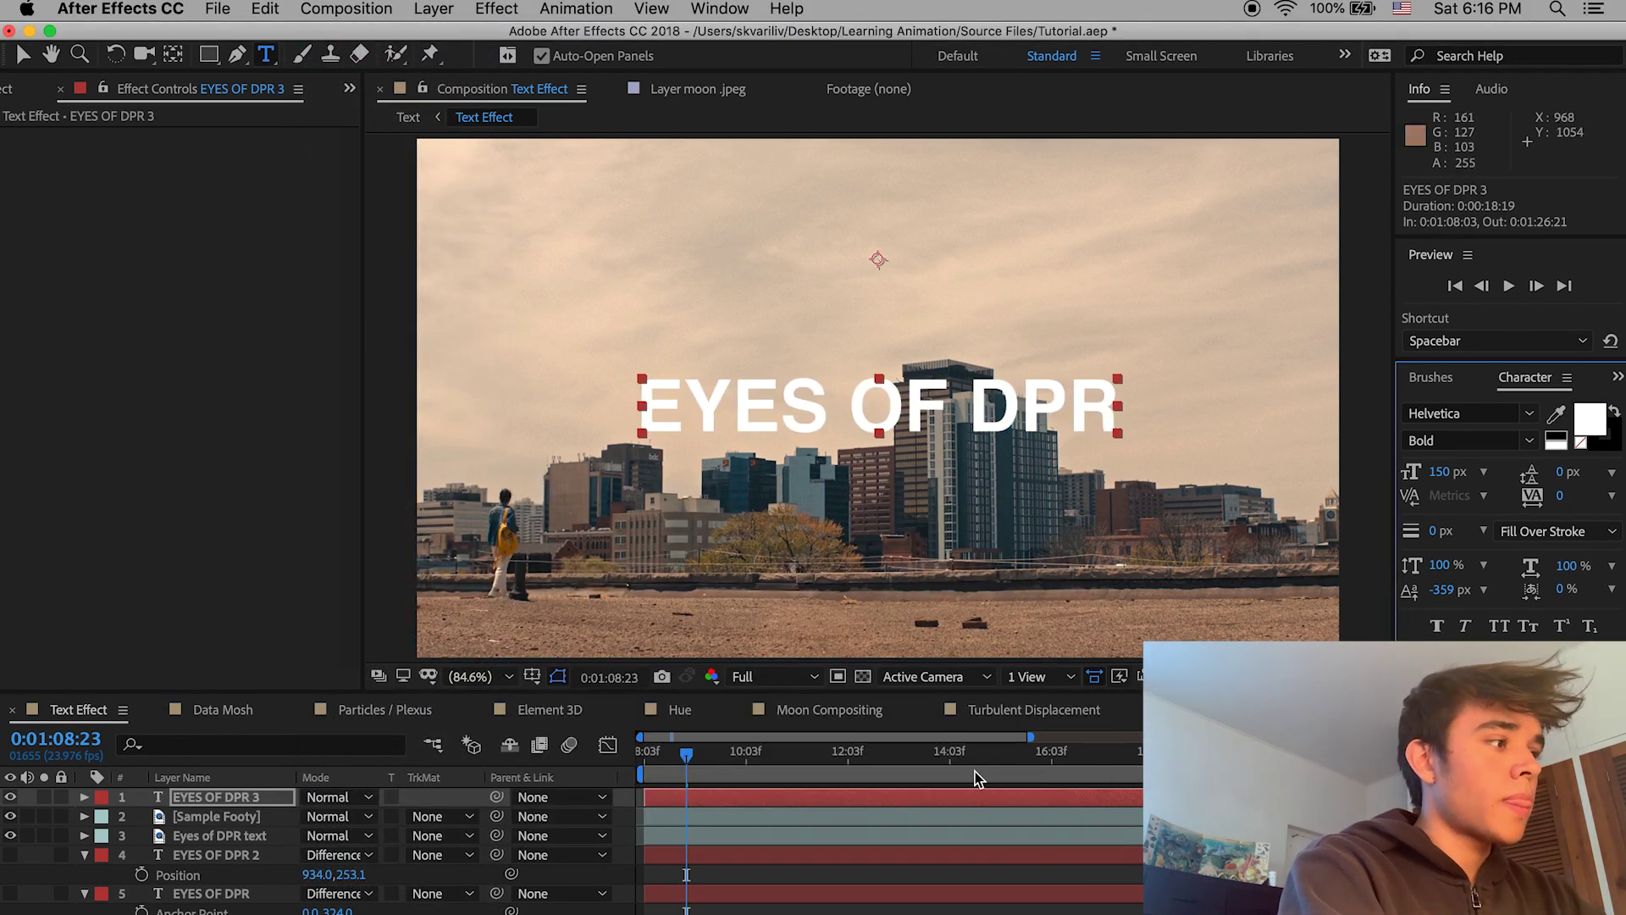
Step: Go to 0:01:12:08 and lower the EYES OF DPR 3 text to position 960.0, 550.0
{"action": "left_click_drag", "start_coordinate": [796, 781], "coordinate": [859, 786]}
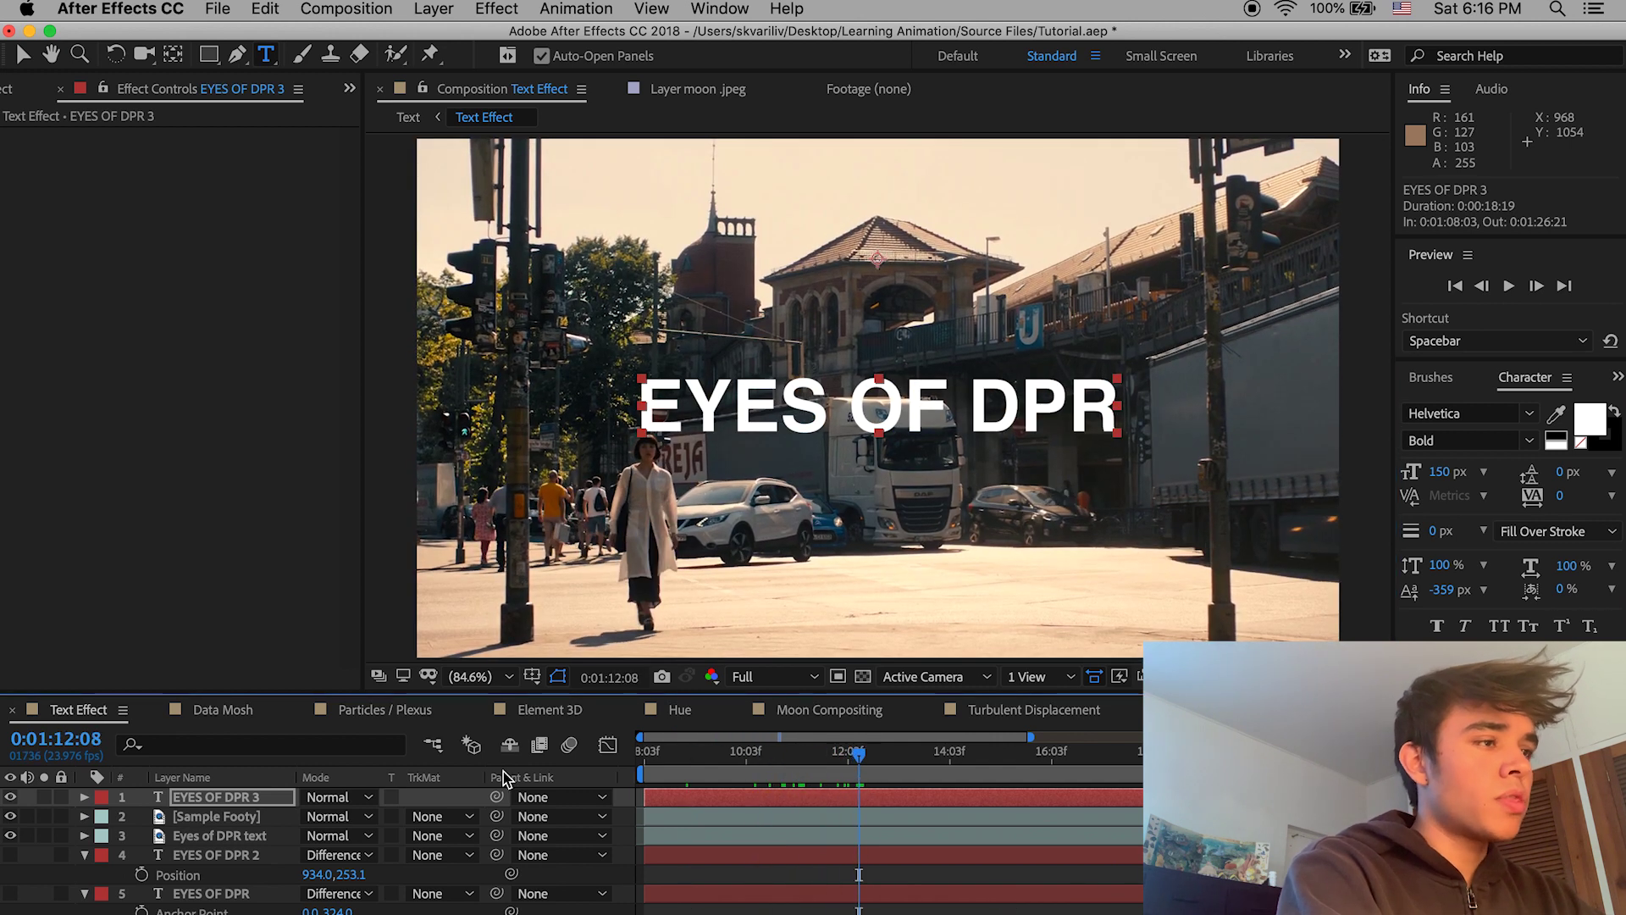
{"action": "key", "text": "p"}
{"action": "left_click_drag", "start_coordinate": [339, 815], "coordinate": [624, 877]}
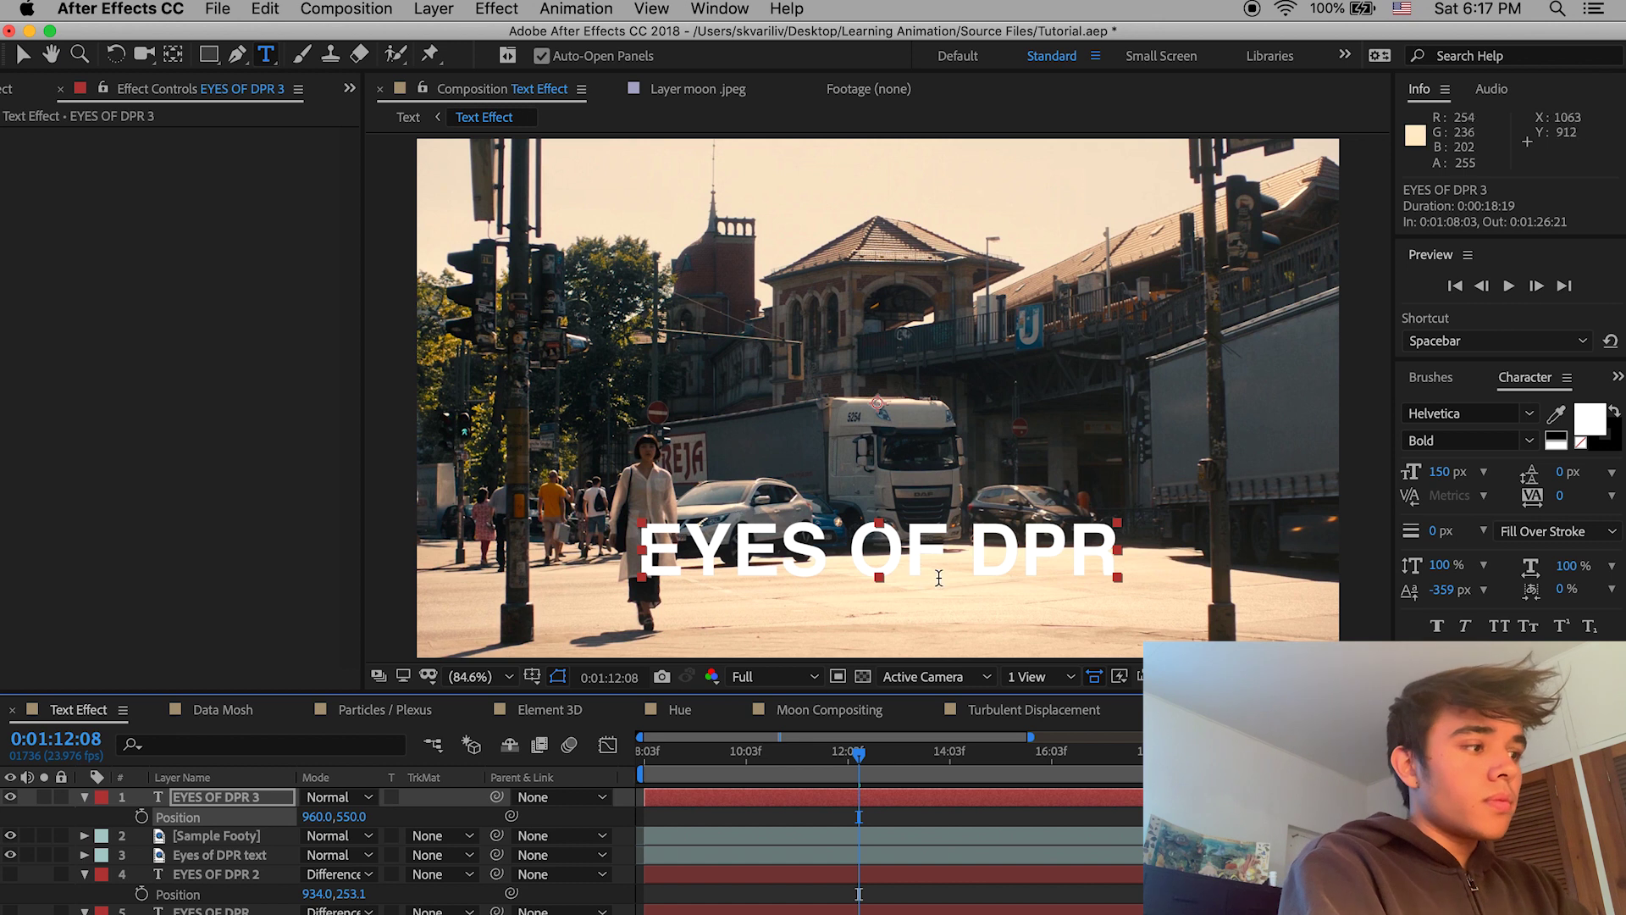
Step: Set the white EYES OF DPR 3 text layer's blending mode to Difference and preview it up to 0:01:12:17
{"action": "left_click", "coordinate": [337, 797]}
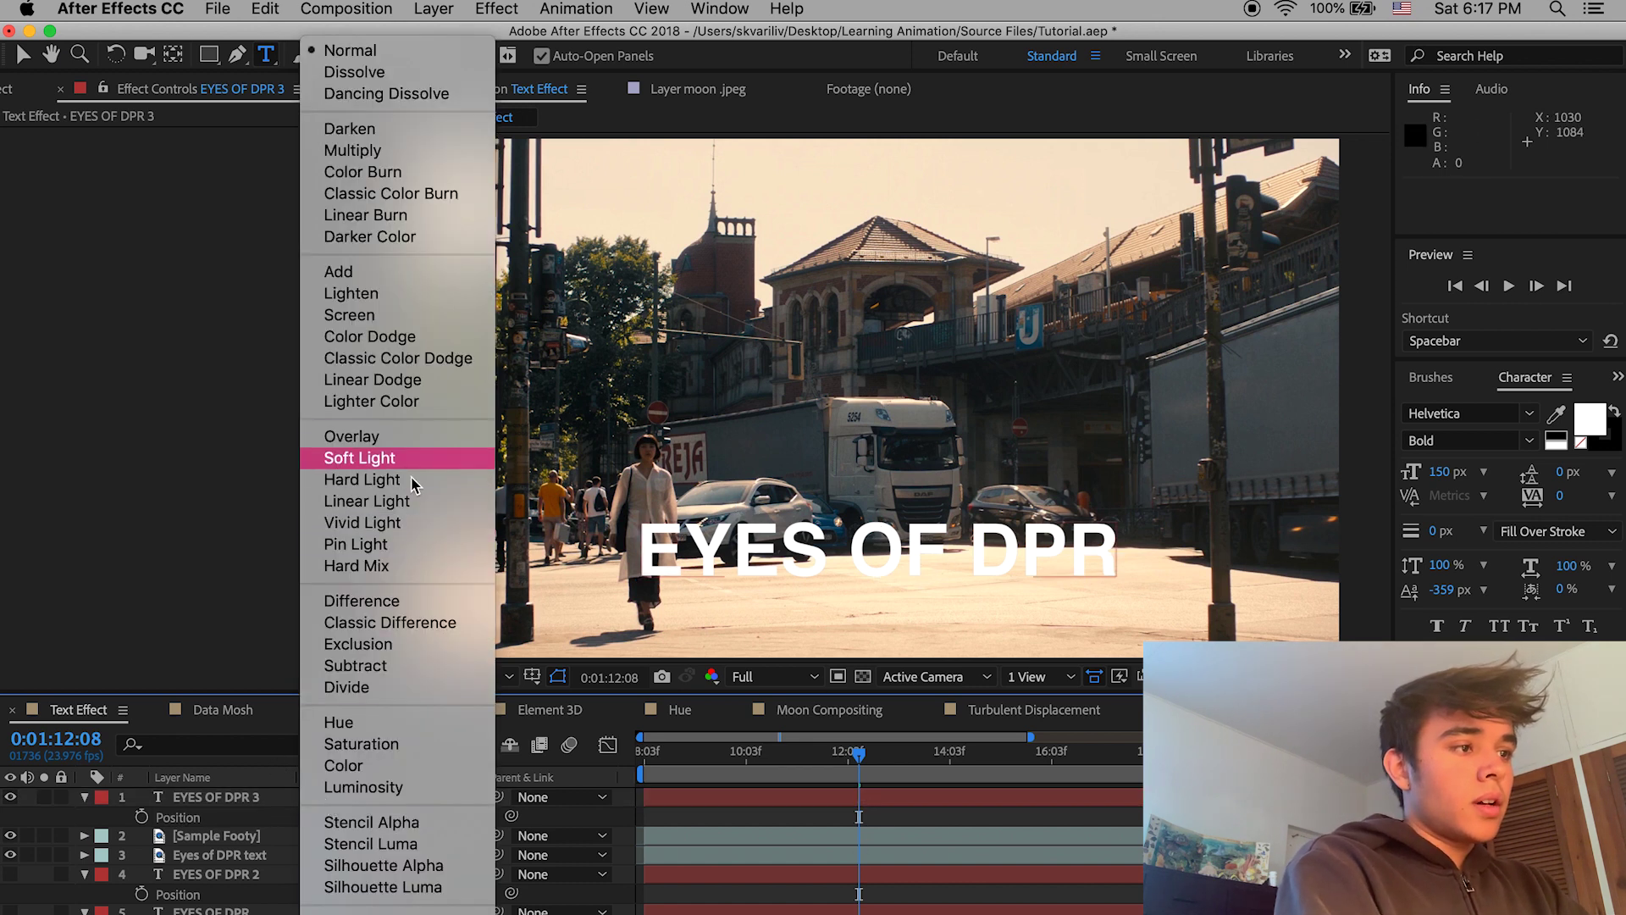
{"action": "left_click", "coordinate": [398, 601]}
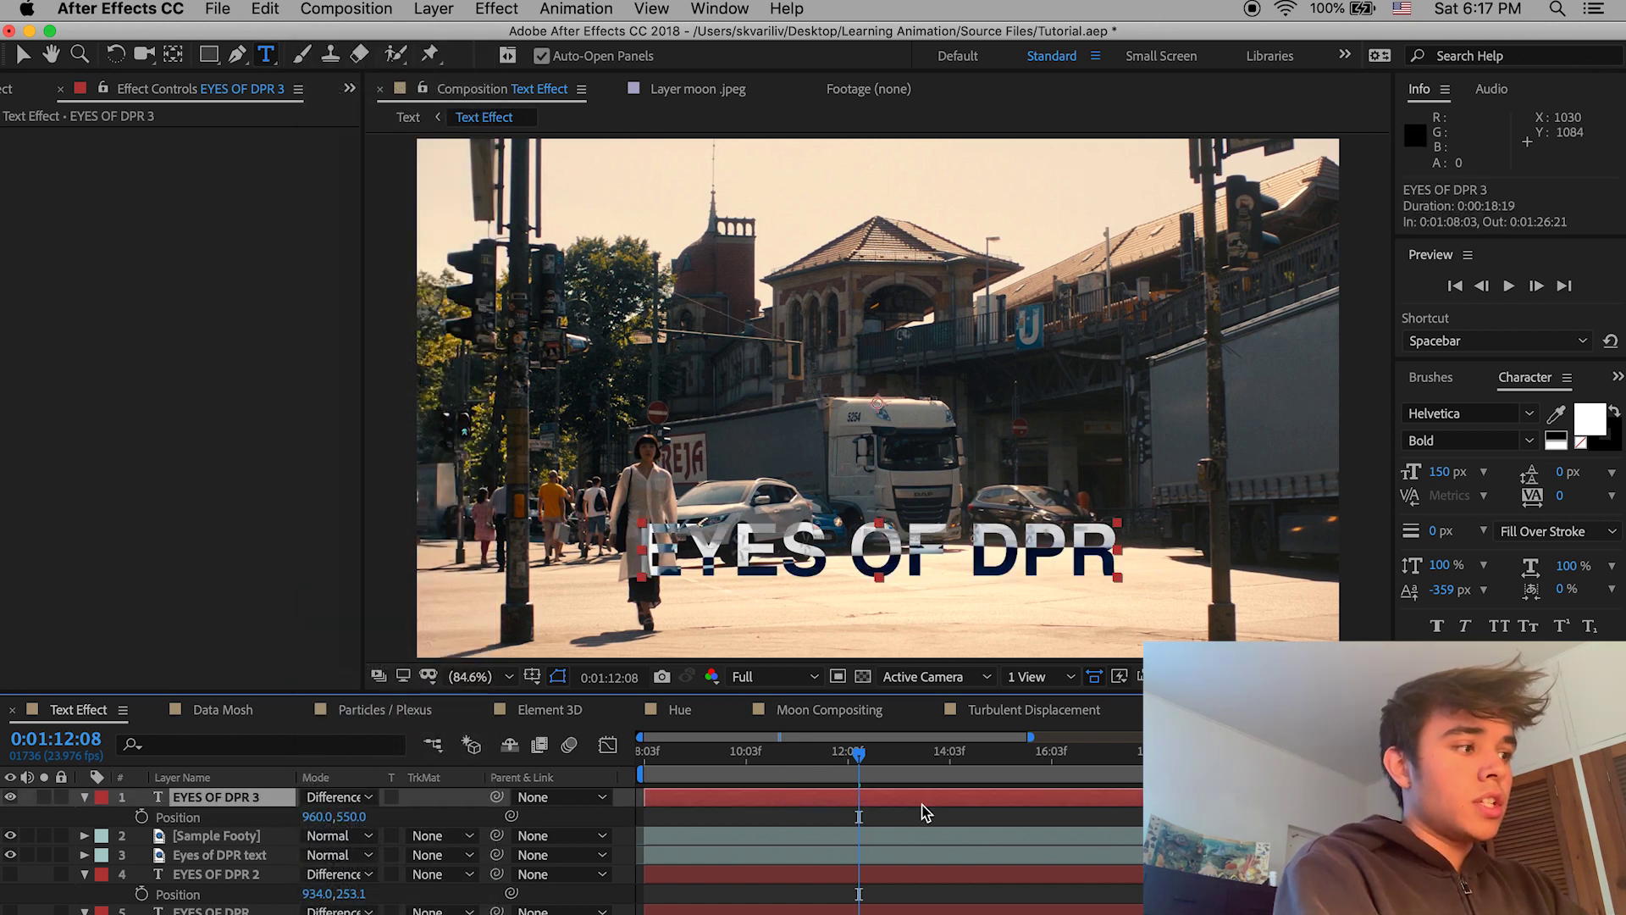
{"action": "left_click", "coordinate": [892, 811]}
{"action": "left_click_drag", "start_coordinate": [859, 752], "coordinate": [881, 792]}
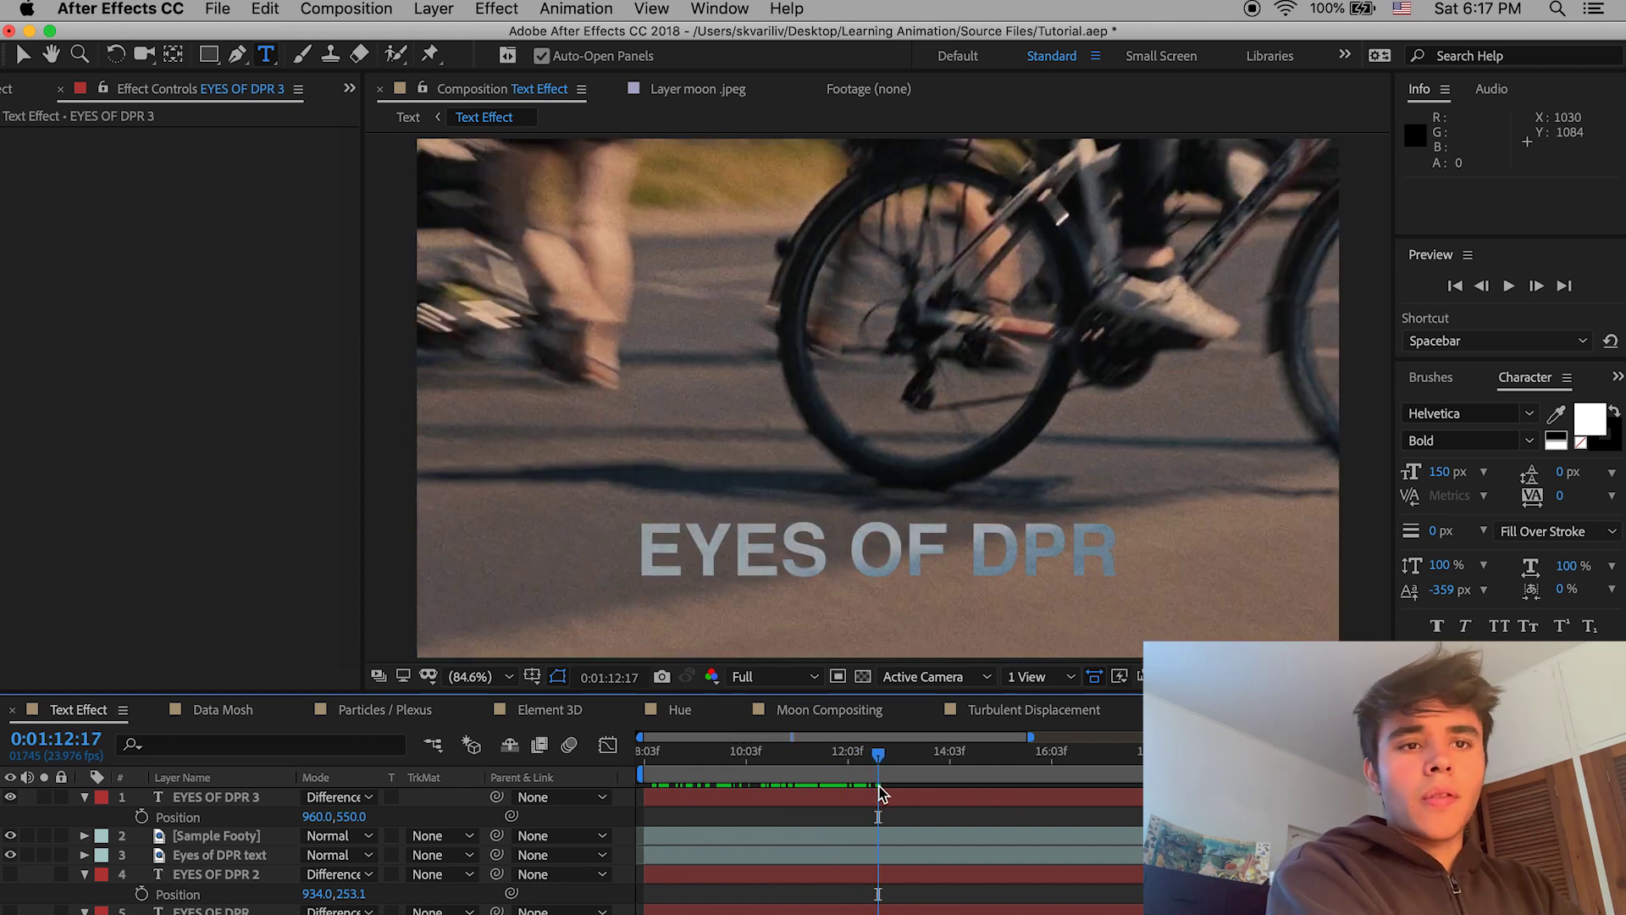
Step: Open the Data Mosh composition, play its clip from the start, and return to the beginning
{"action": "left_click", "coordinate": [223, 709]}
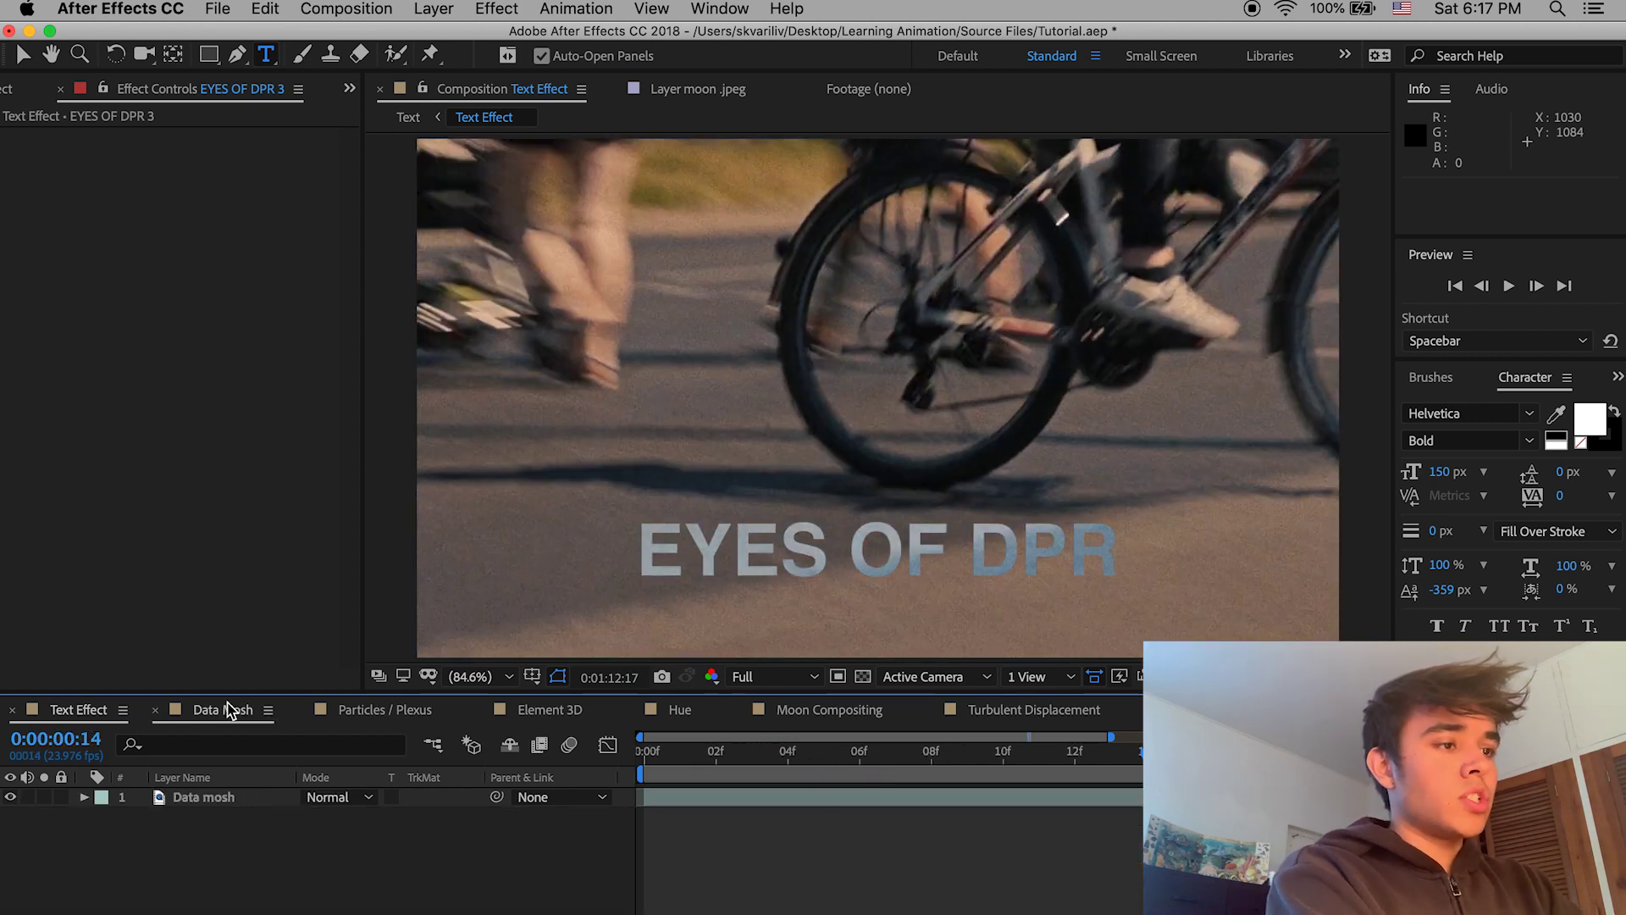
{"action": "left_click_drag", "start_coordinate": [786, 771], "coordinate": [678, 770]}
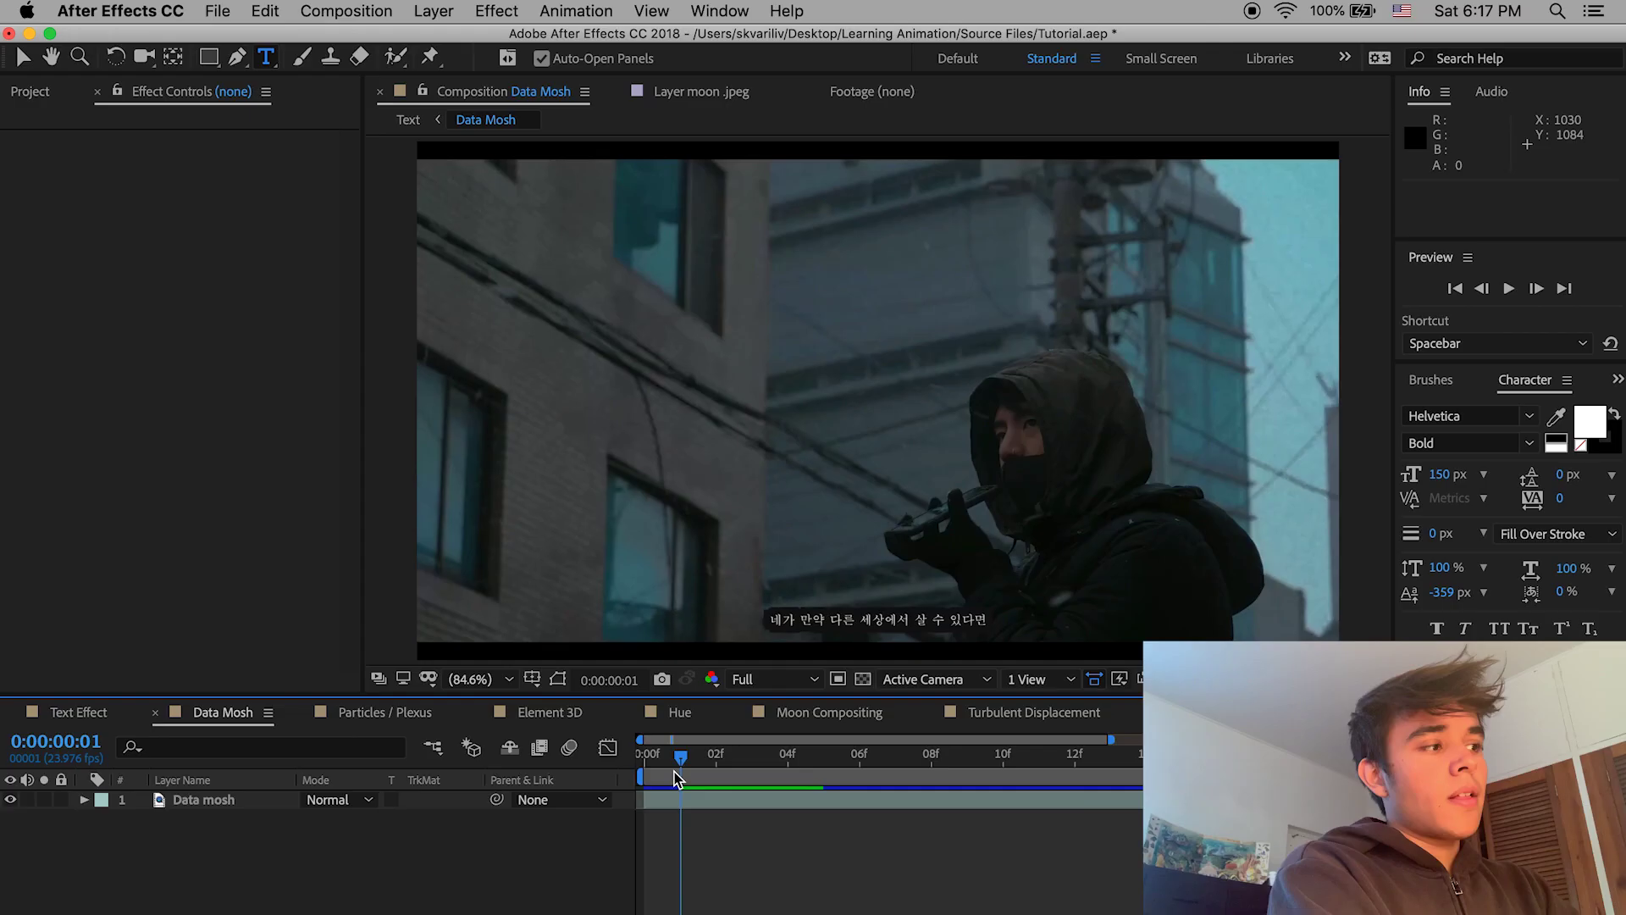
{"action": "left_click", "coordinate": [663, 771]}
{"action": "key", "text": "space"}
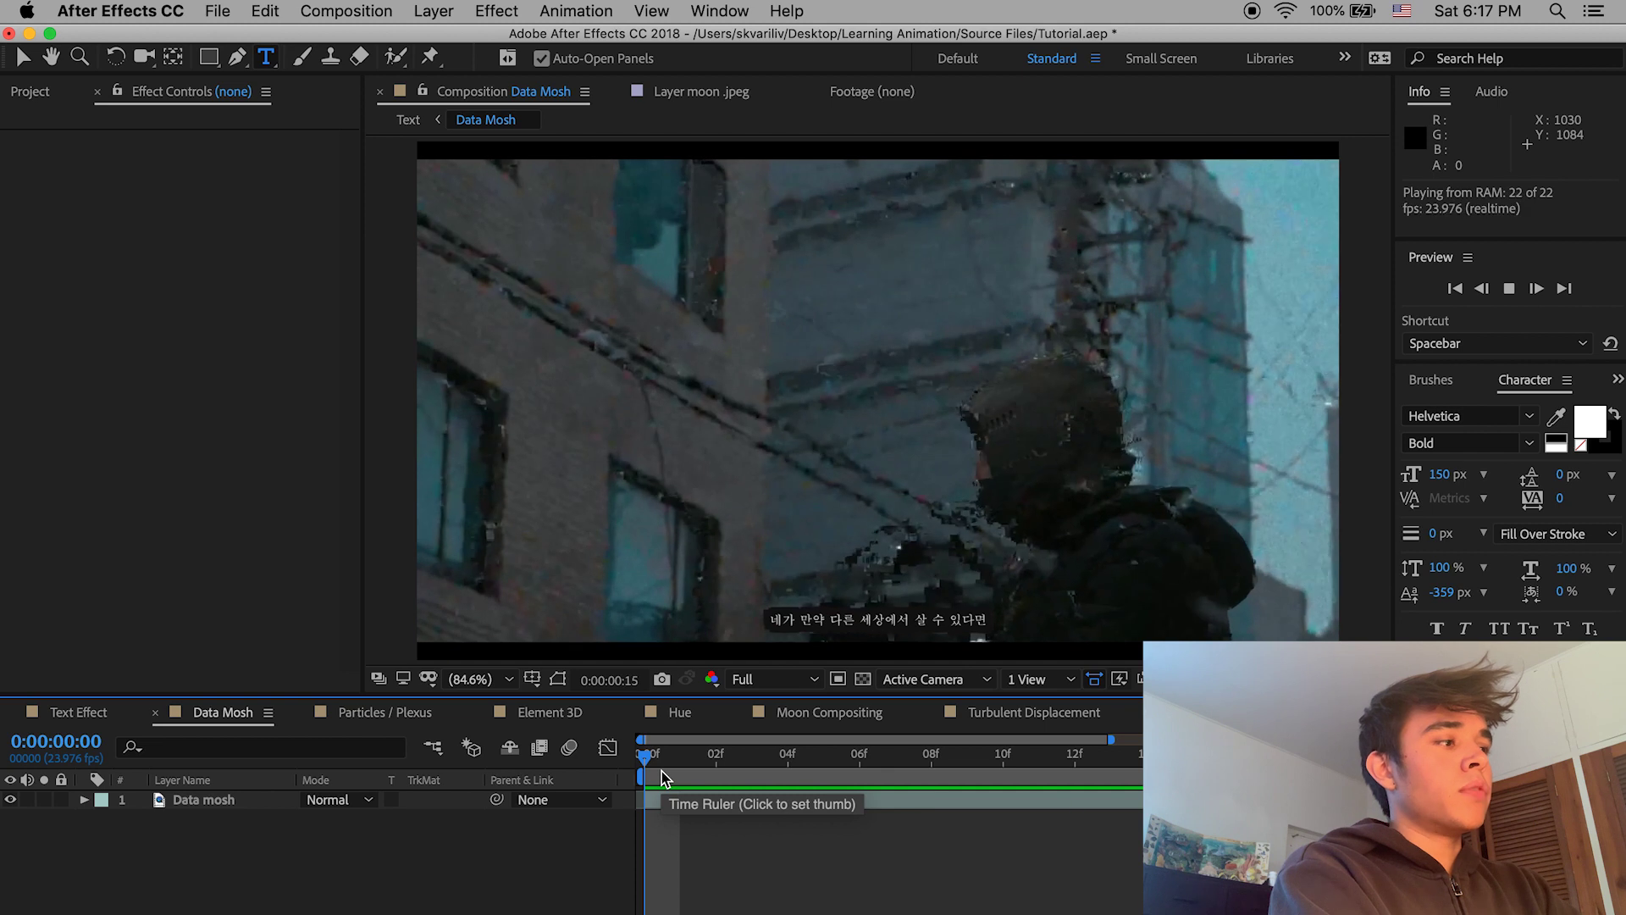
{"action": "key", "text": "space"}
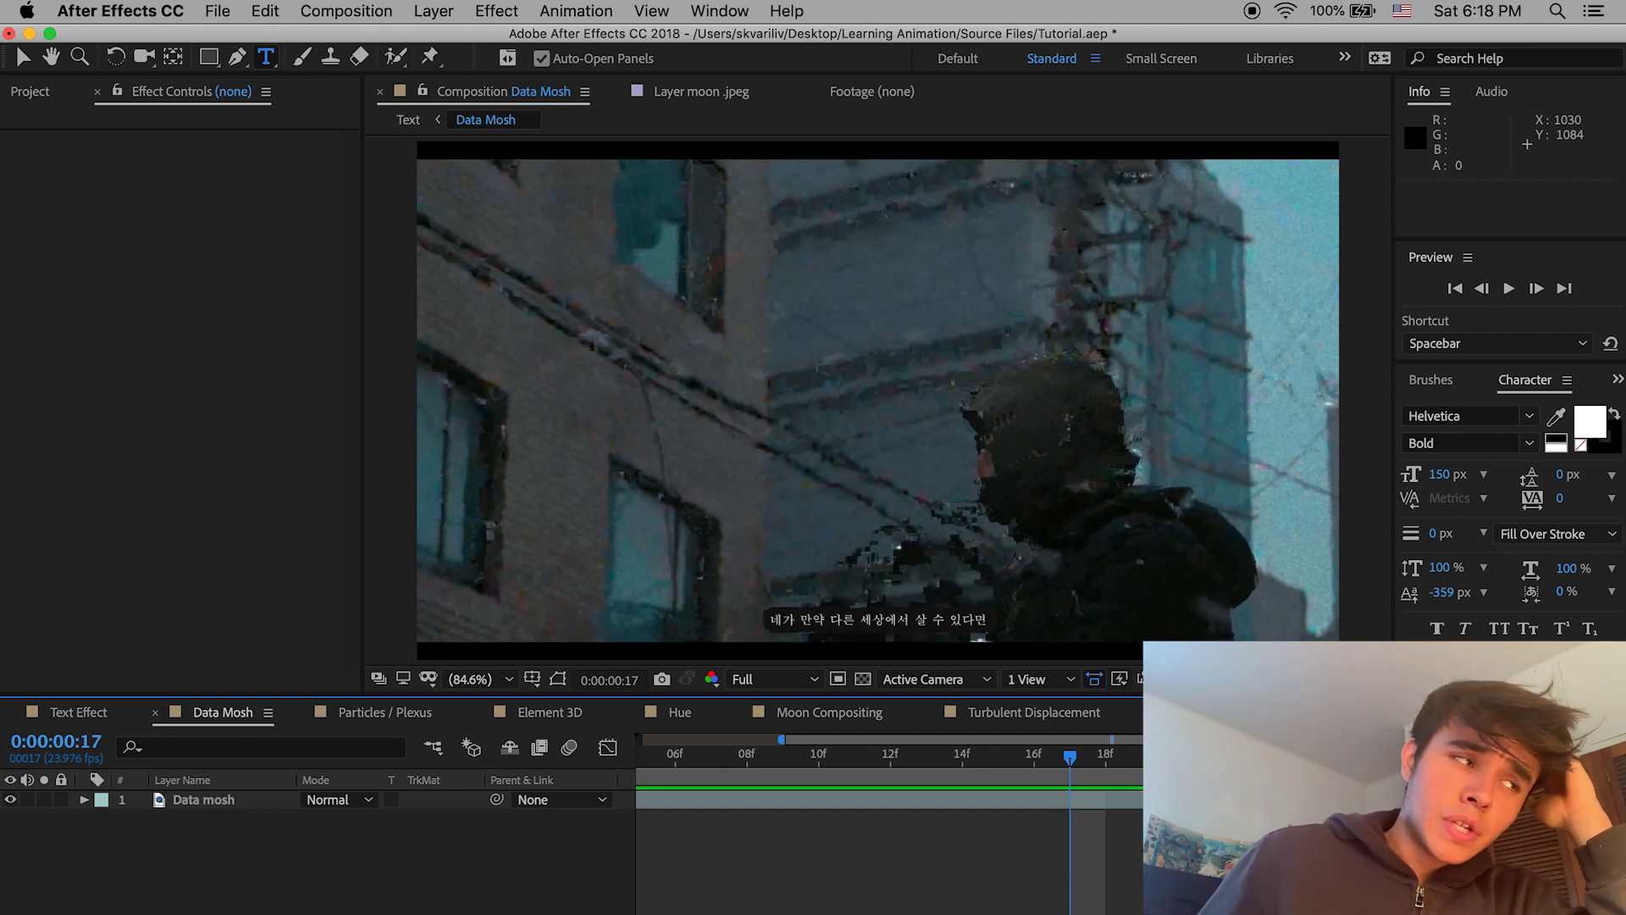
{"action": "left_click_drag", "start_coordinate": [881, 766], "coordinate": [639, 739]}
Step: Switch to Chrome, search YouTube for "justin odishio data mosh", and put the browser window away after viewing the results
{"action": "key", "text": "super+Tab"}
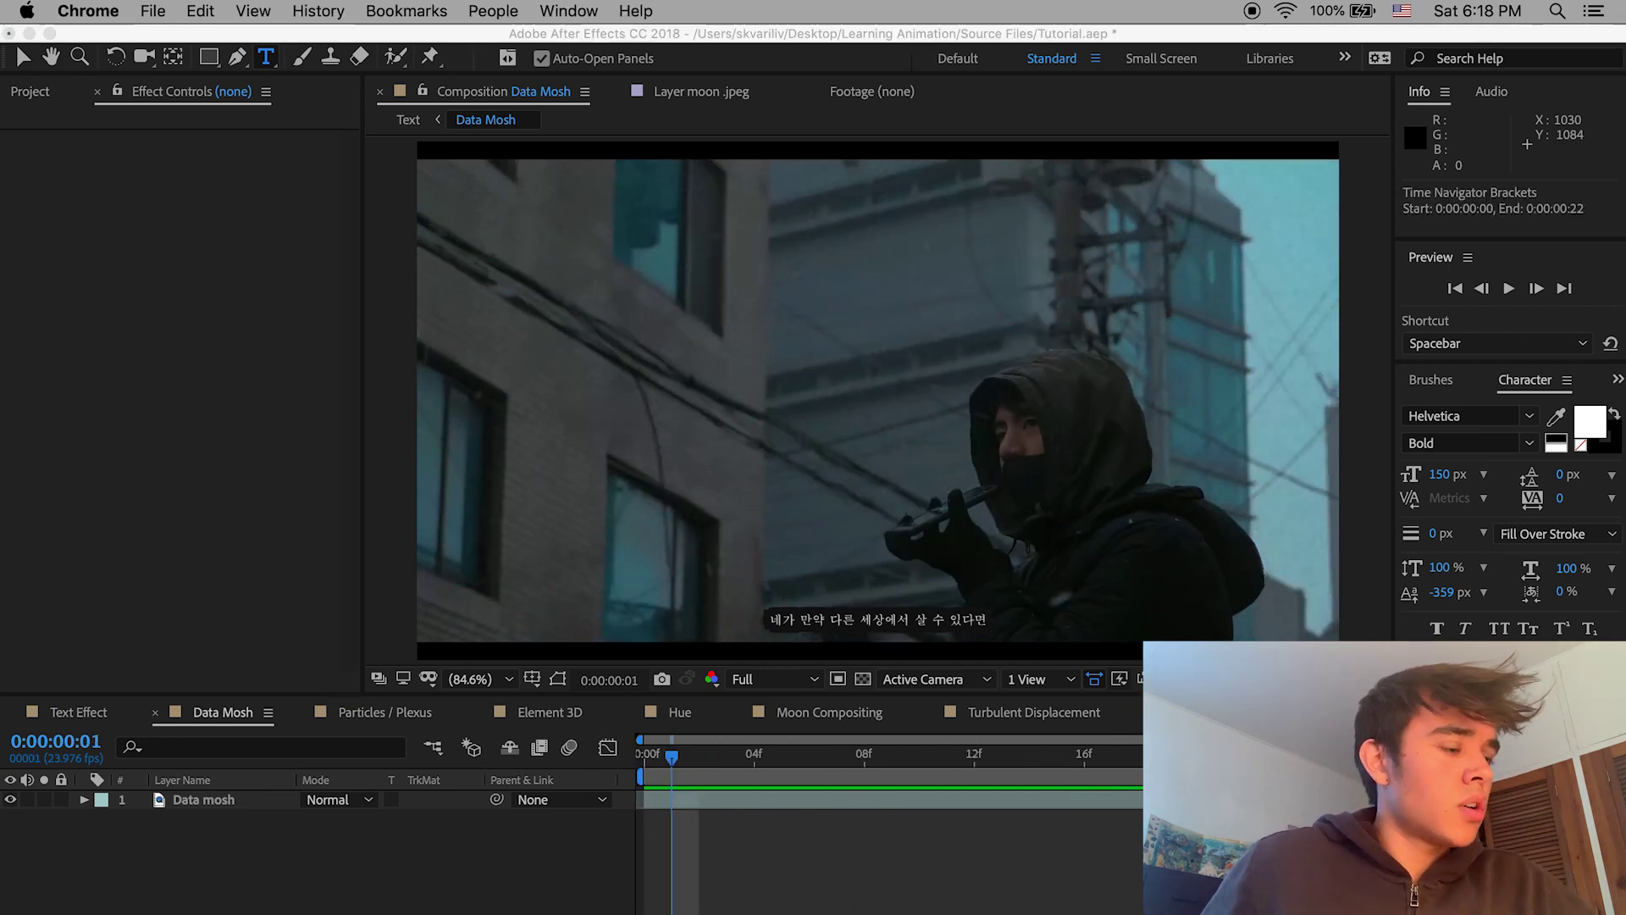
{"action": "left_click", "coordinate": [546, 146]}
{"action": "key", "text": "super+a"}
{"action": "type", "text": "ju"}
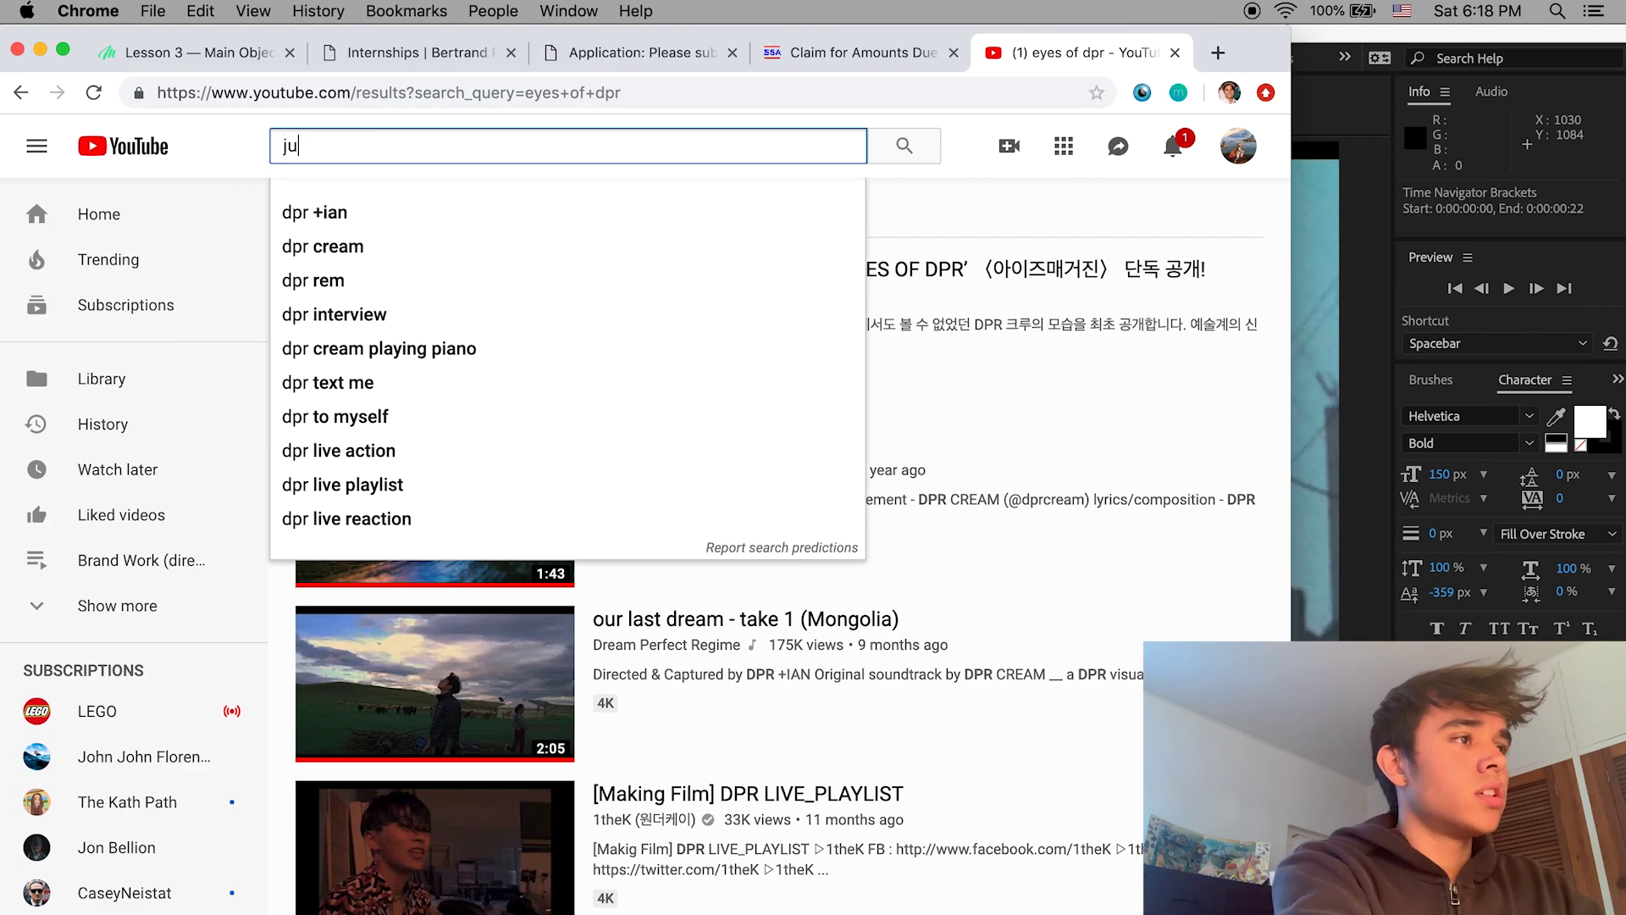
{"action": "type", "text": "stin odishio data mosh"}
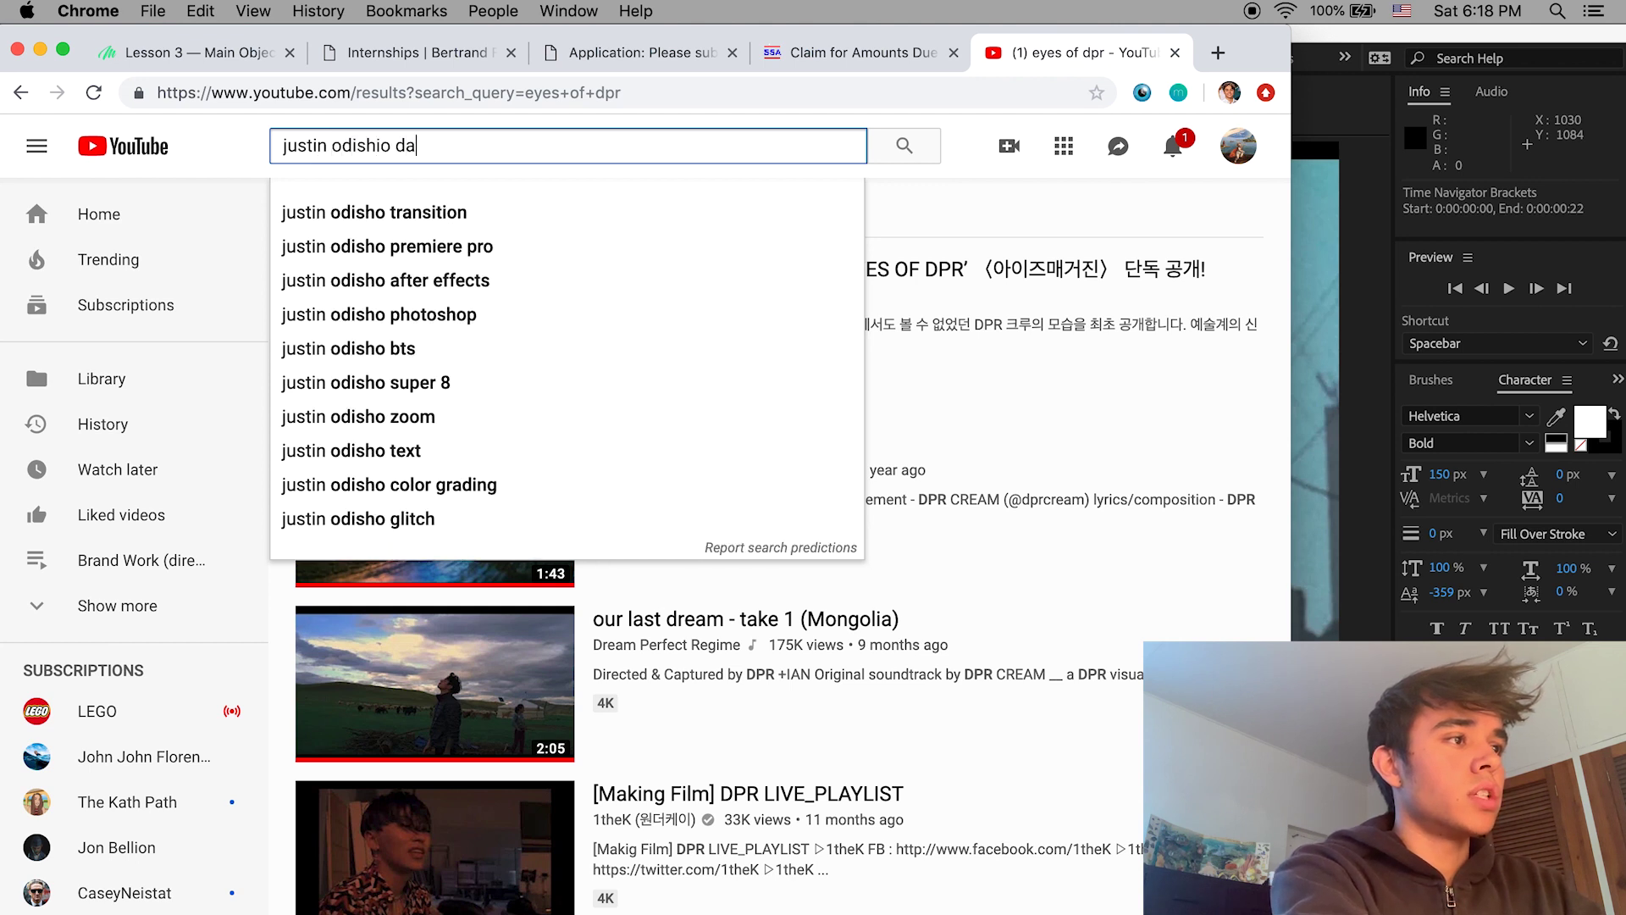
{"action": "key", "text": "Return"}
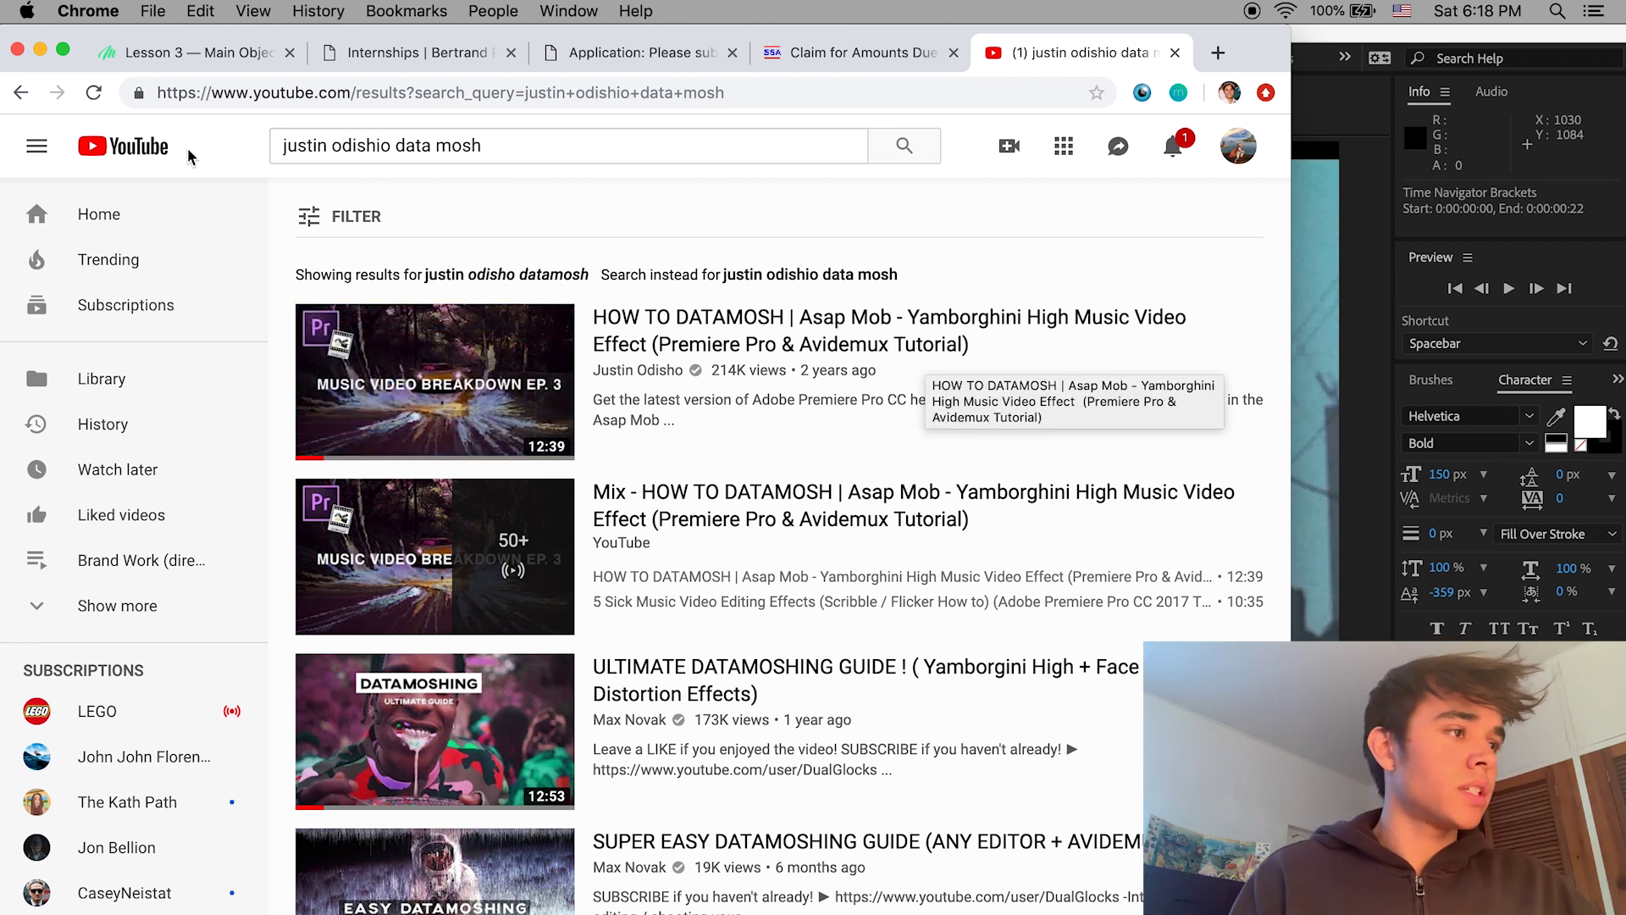
{"action": "left_click", "coordinate": [40, 53]}
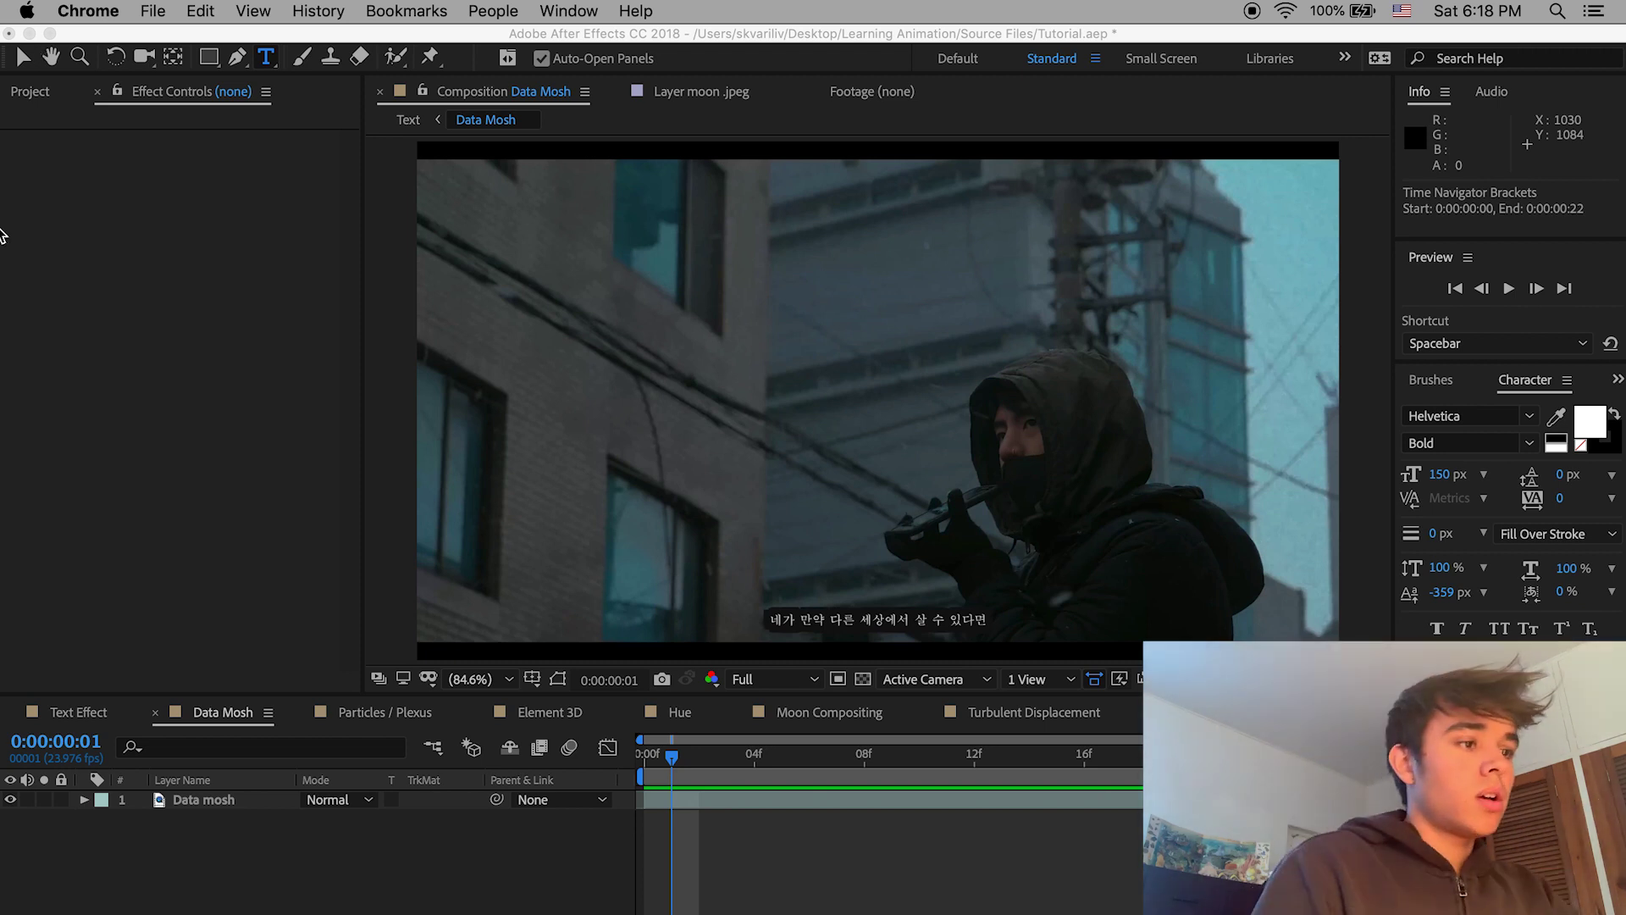
Step: Open the Particles / Plexus composition, look through its layers, and collapse the Black Solid 1 layer's properties
{"action": "left_click", "coordinate": [396, 710]}
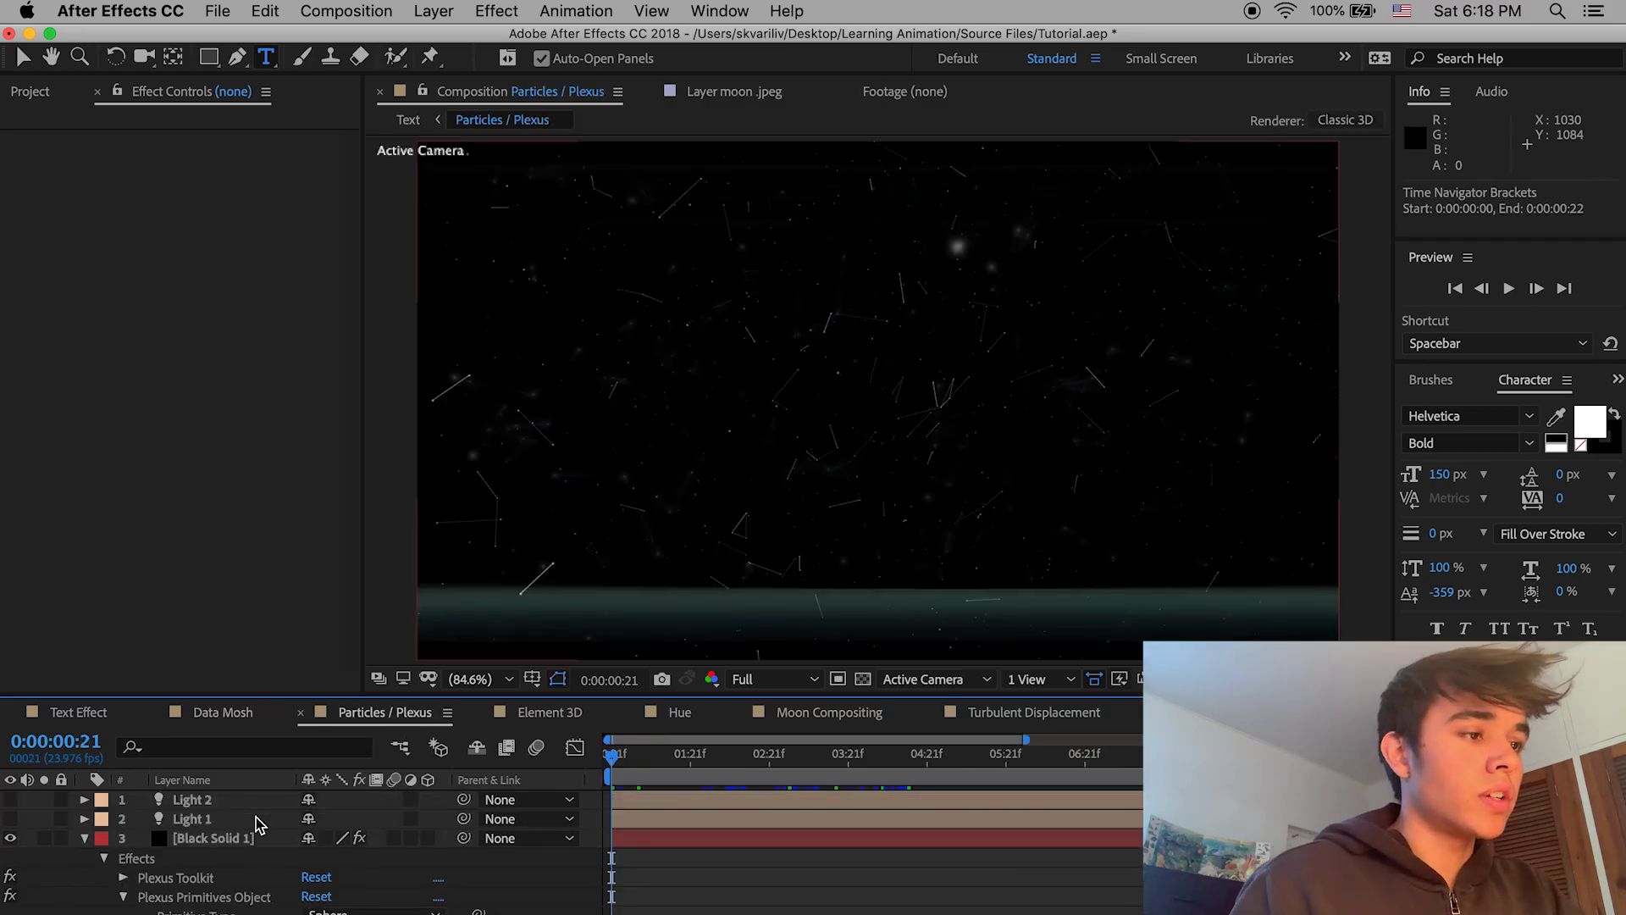
{"action": "scroll", "coordinate": [193, 815], "scroll_direction": "down", "scroll_amount": 8}
{"action": "scroll", "coordinate": [203, 842], "scroll_direction": "up", "scroll_amount": 8}
{"action": "left_click", "coordinate": [86, 840]}
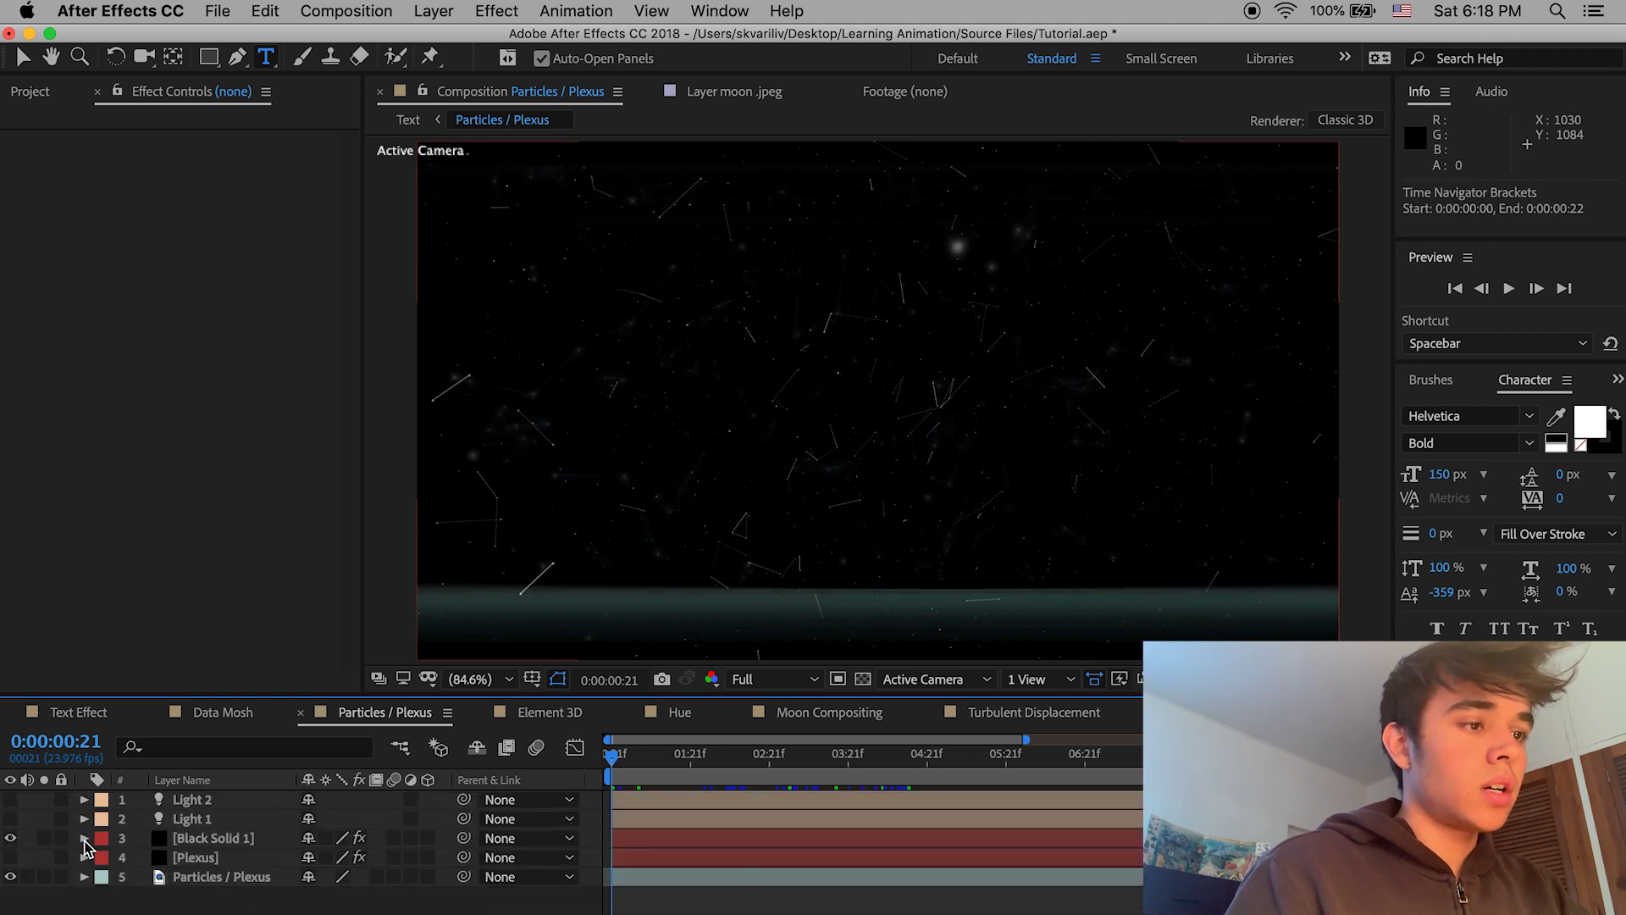
Step: Hide the Black Solid 1 layer, select the Particles / Plexus footage layer, and preview its animation up to 0:00:04:20
{"action": "left_click", "coordinate": [219, 879]}
{"action": "left_click", "coordinate": [771, 783]}
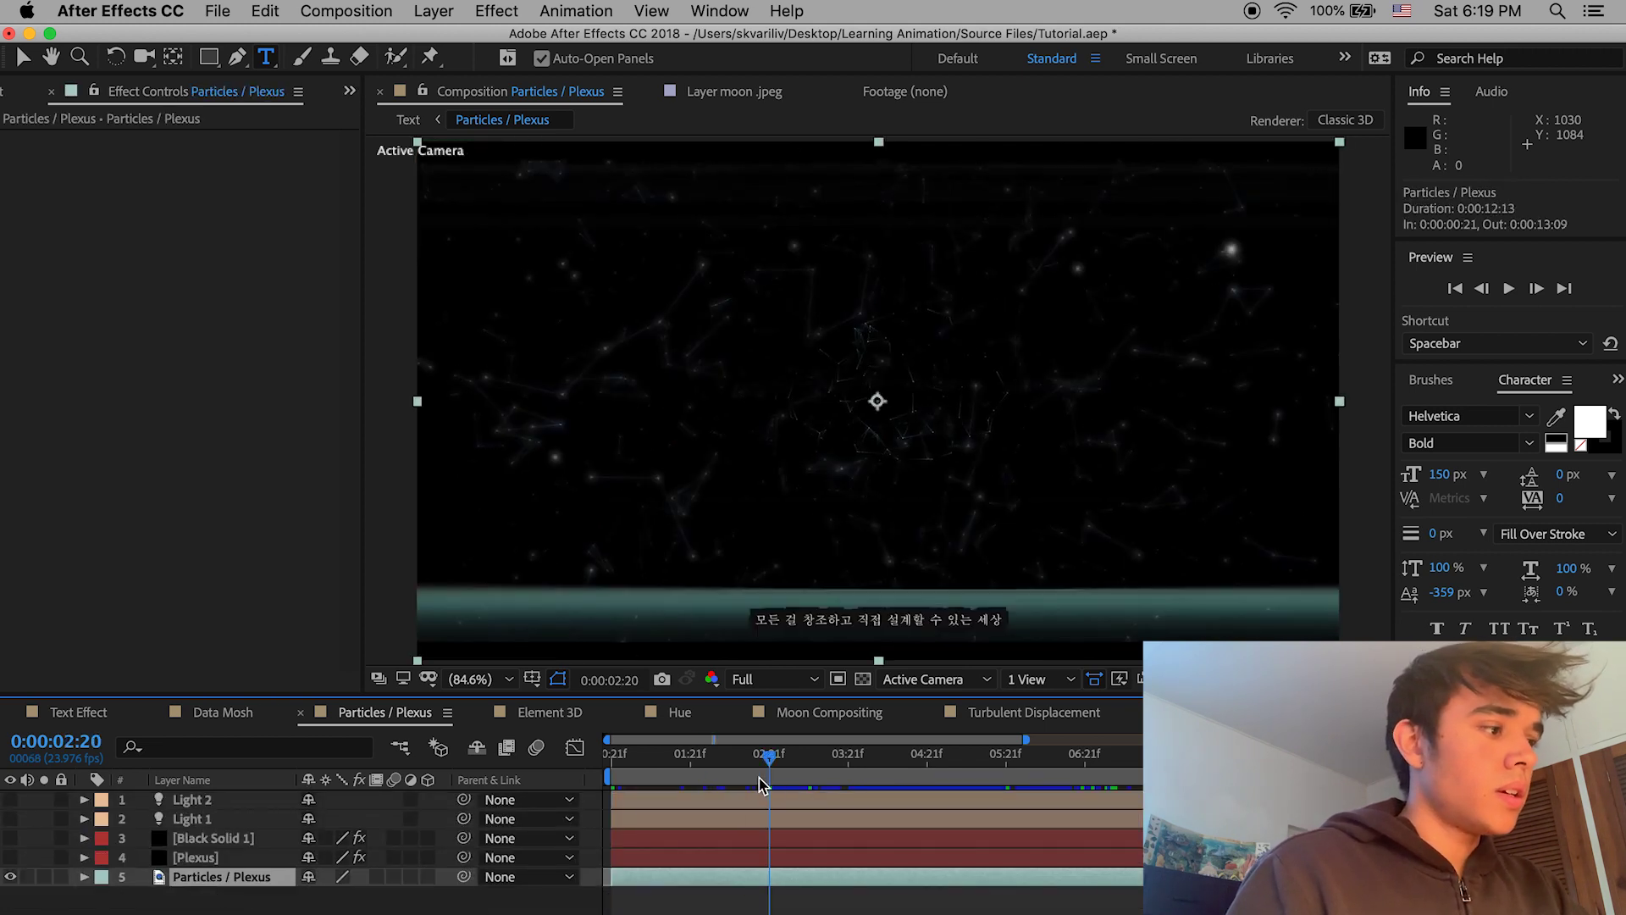
{"action": "left_click", "coordinate": [619, 787]}
{"action": "key", "text": "space"}
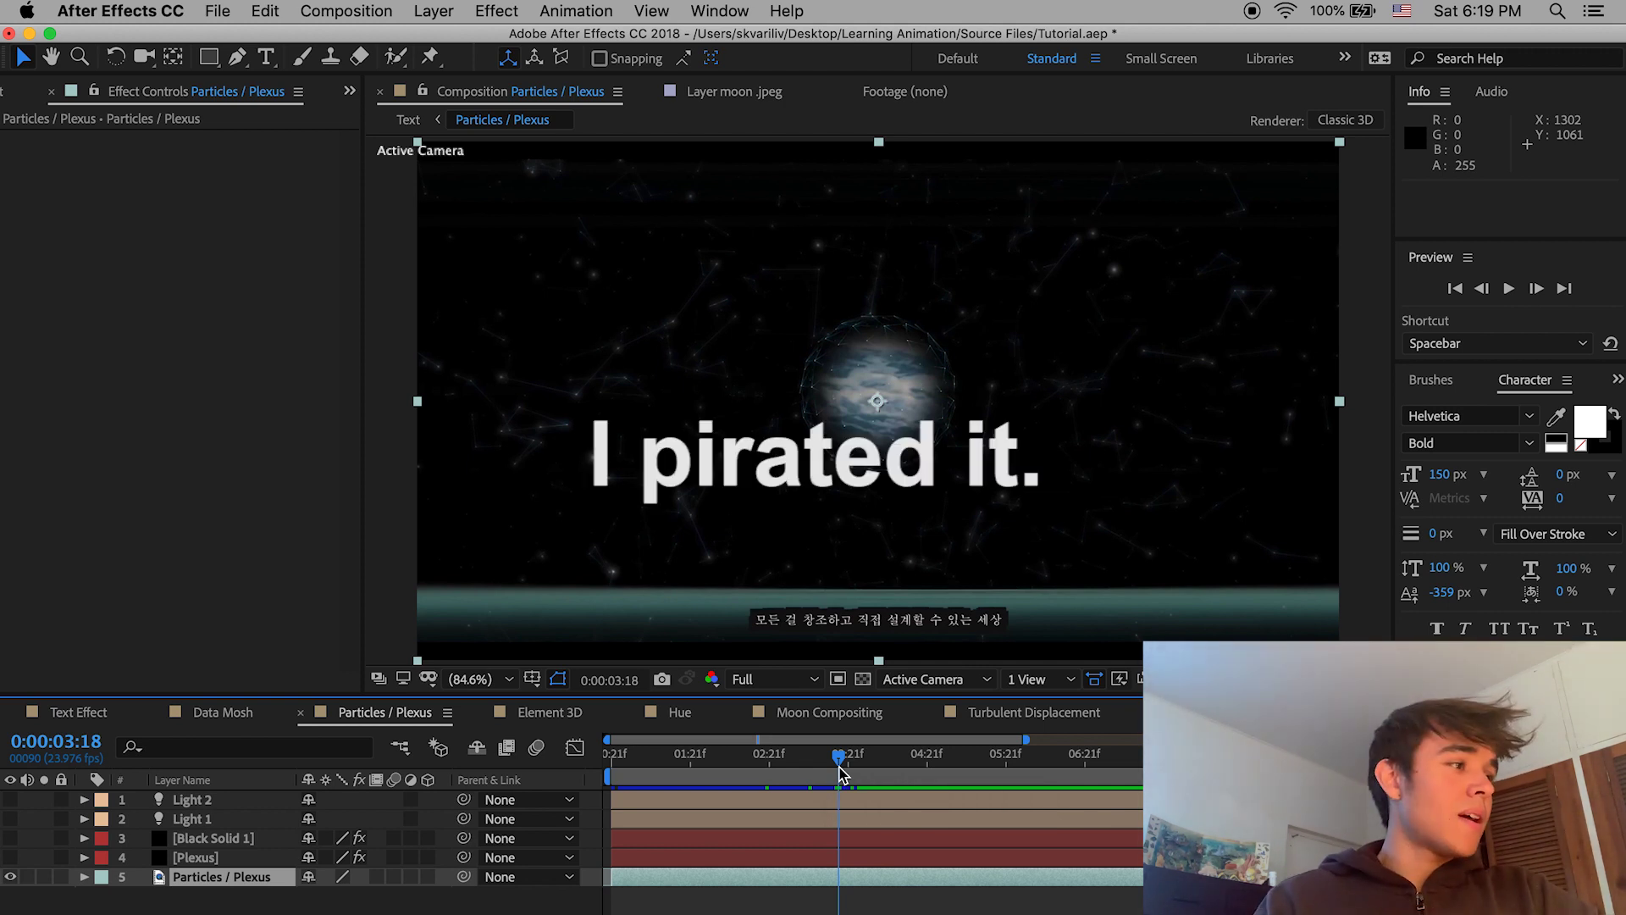
{"action": "left_click_drag", "start_coordinate": [841, 773], "coordinate": [606, 773]}
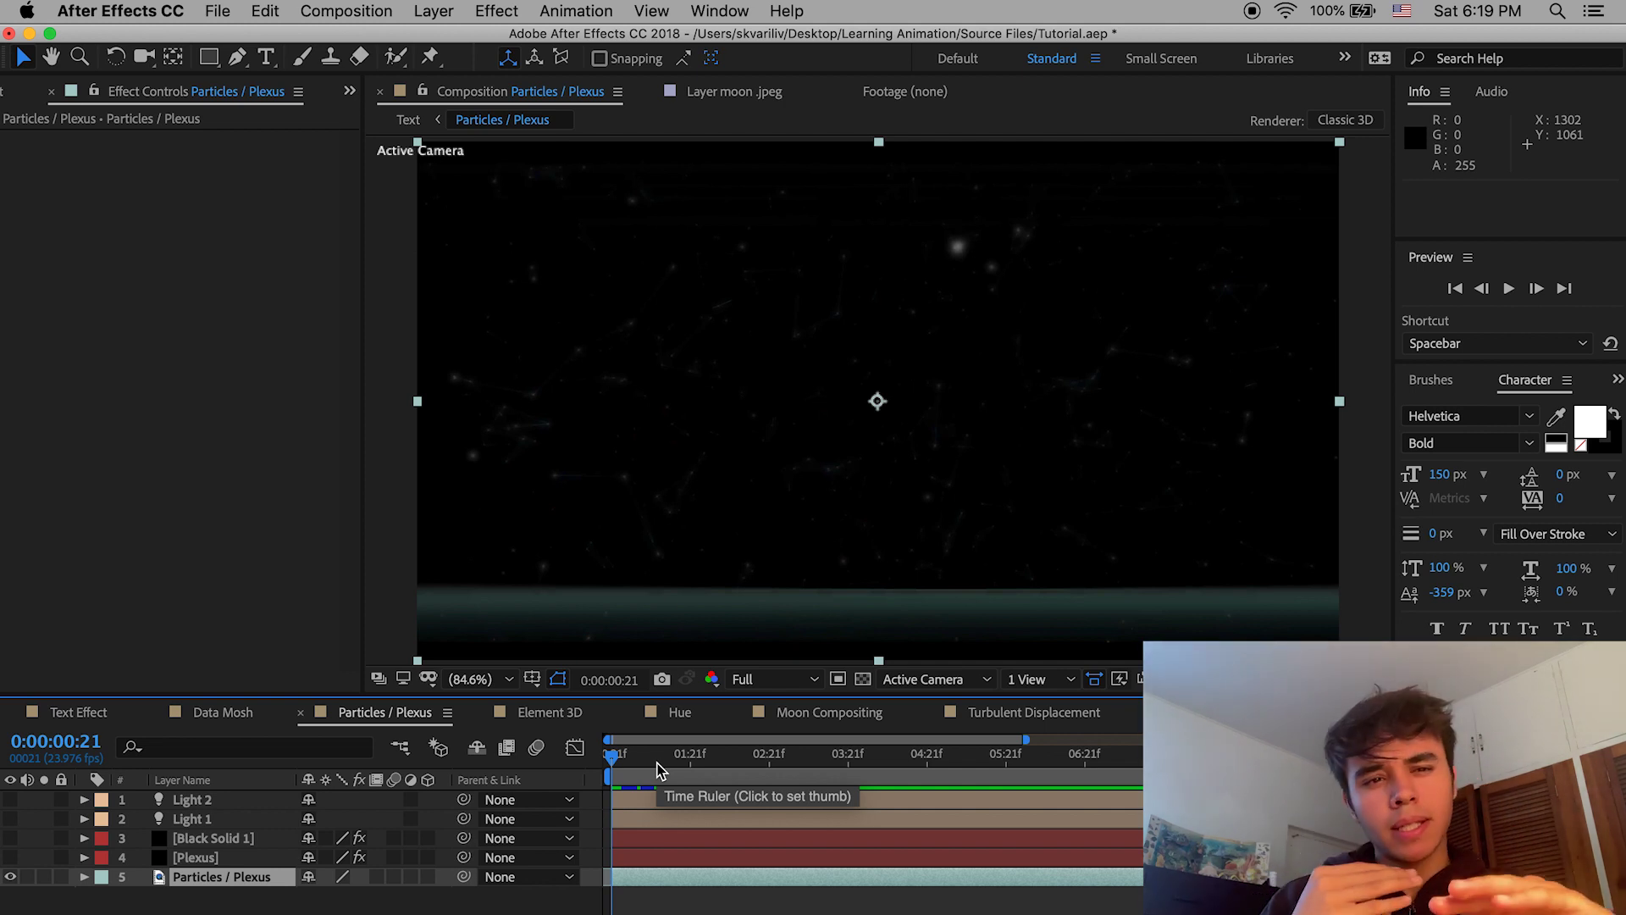
{"action": "left_click_drag", "start_coordinate": [843, 747], "coordinate": [927, 788]}
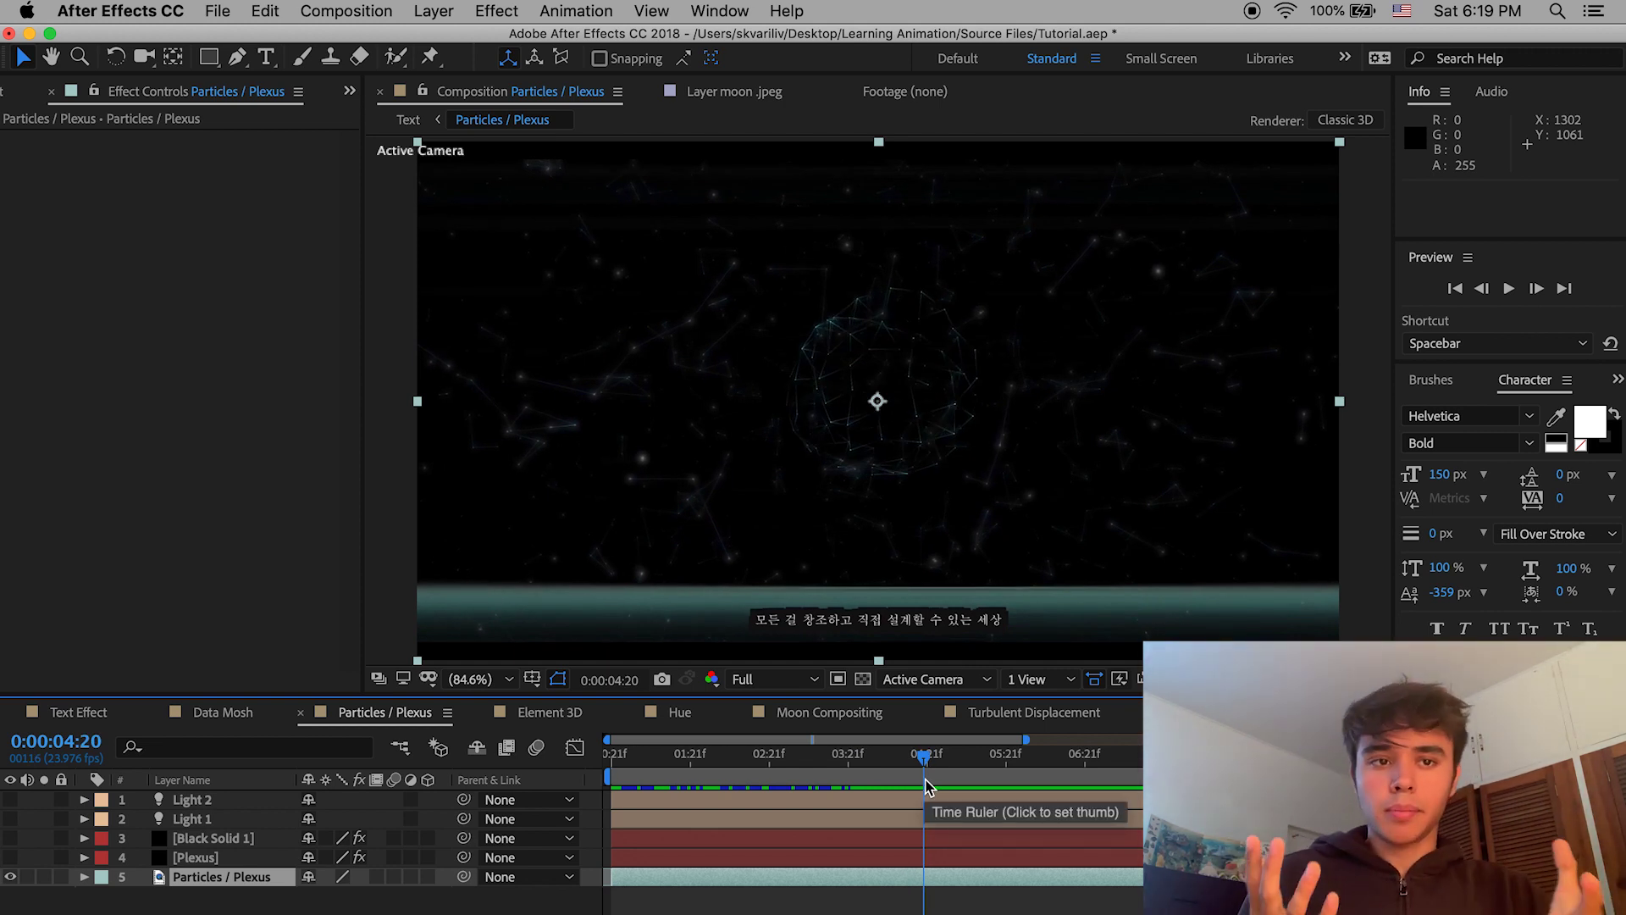
Step: Create a black 1920 × 1080 solid layer named PLEXUS LINES above the Particles / Plexus footage
{"action": "left_click", "coordinate": [433, 11]}
{"action": "mouse_move", "coordinate": [474, 39]}
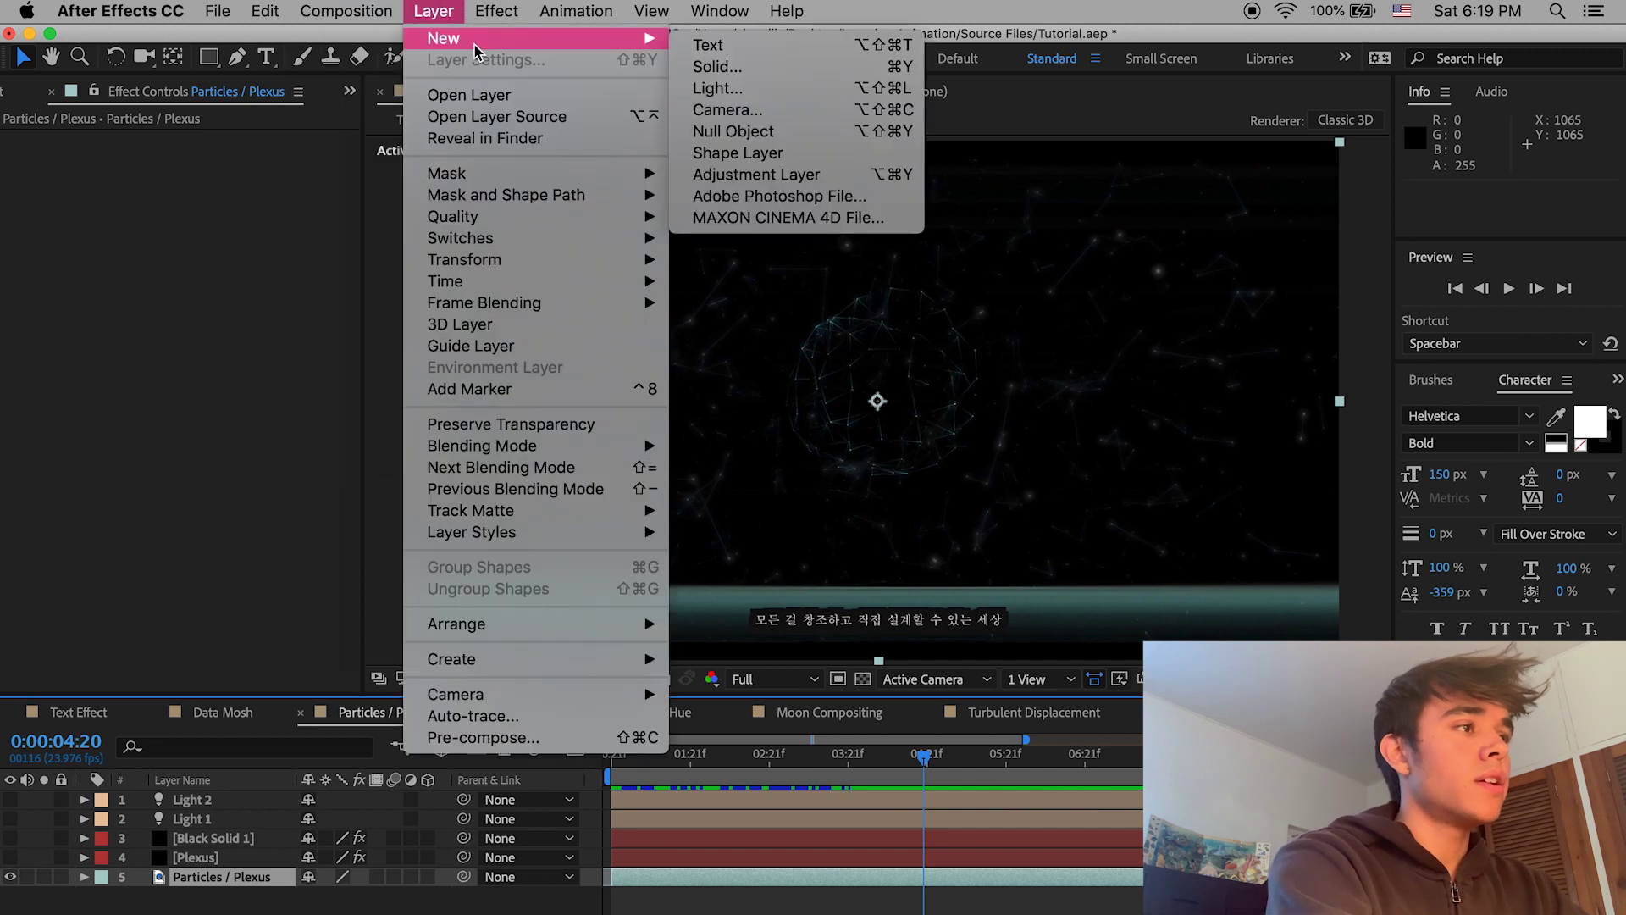
{"action": "left_click", "coordinate": [777, 68]}
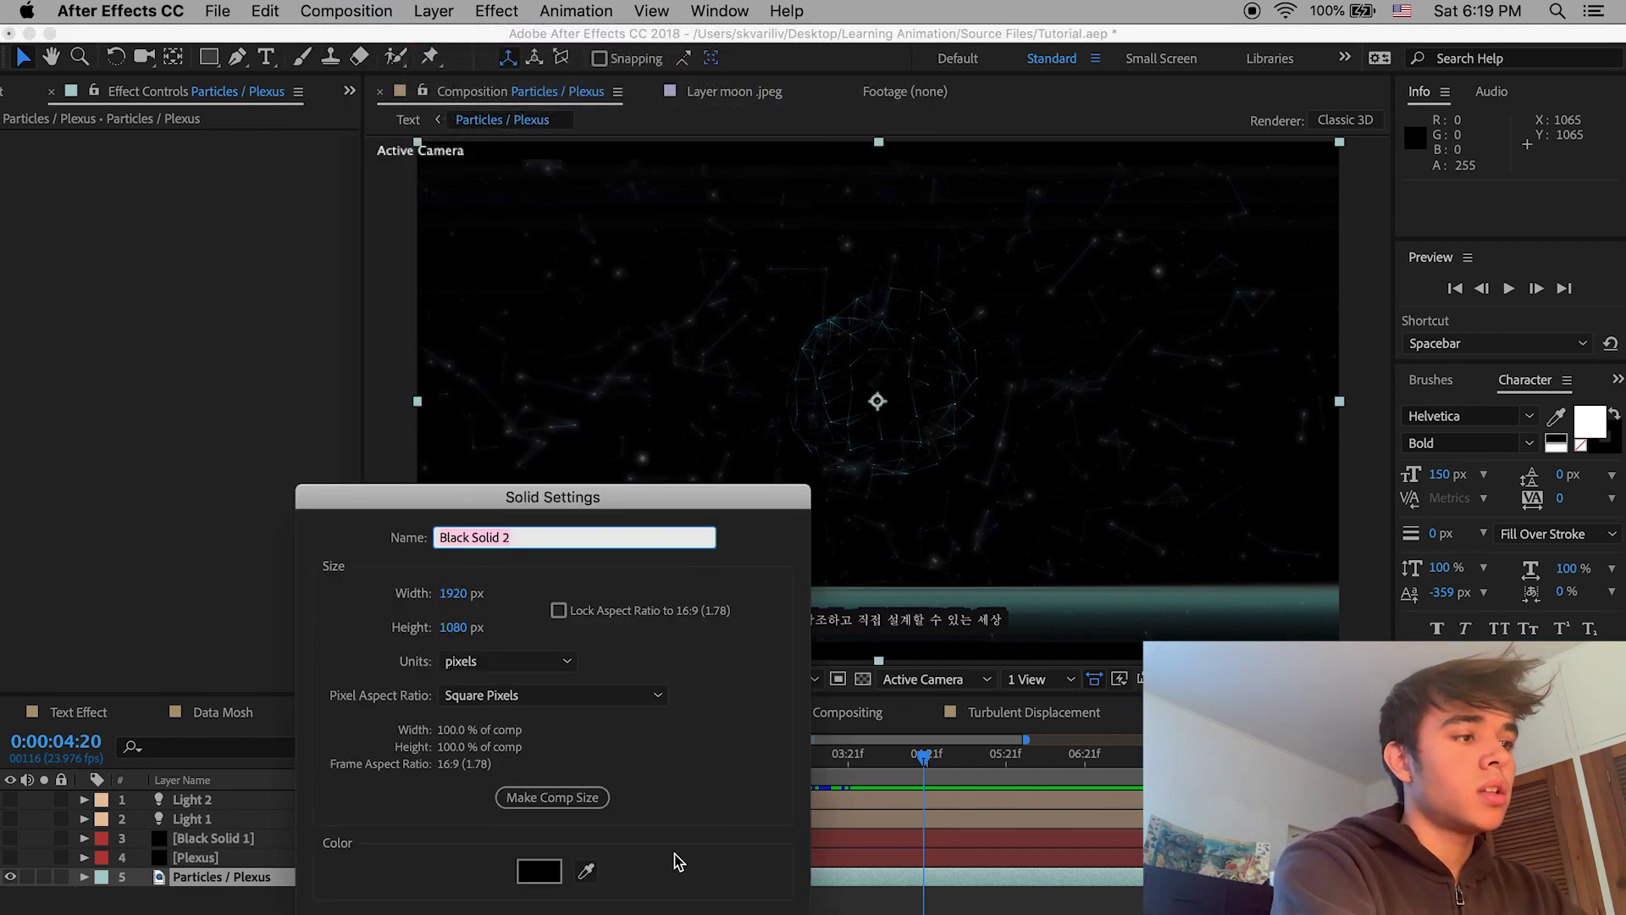
{"action": "type", "text": "PLEXUS LINES"}
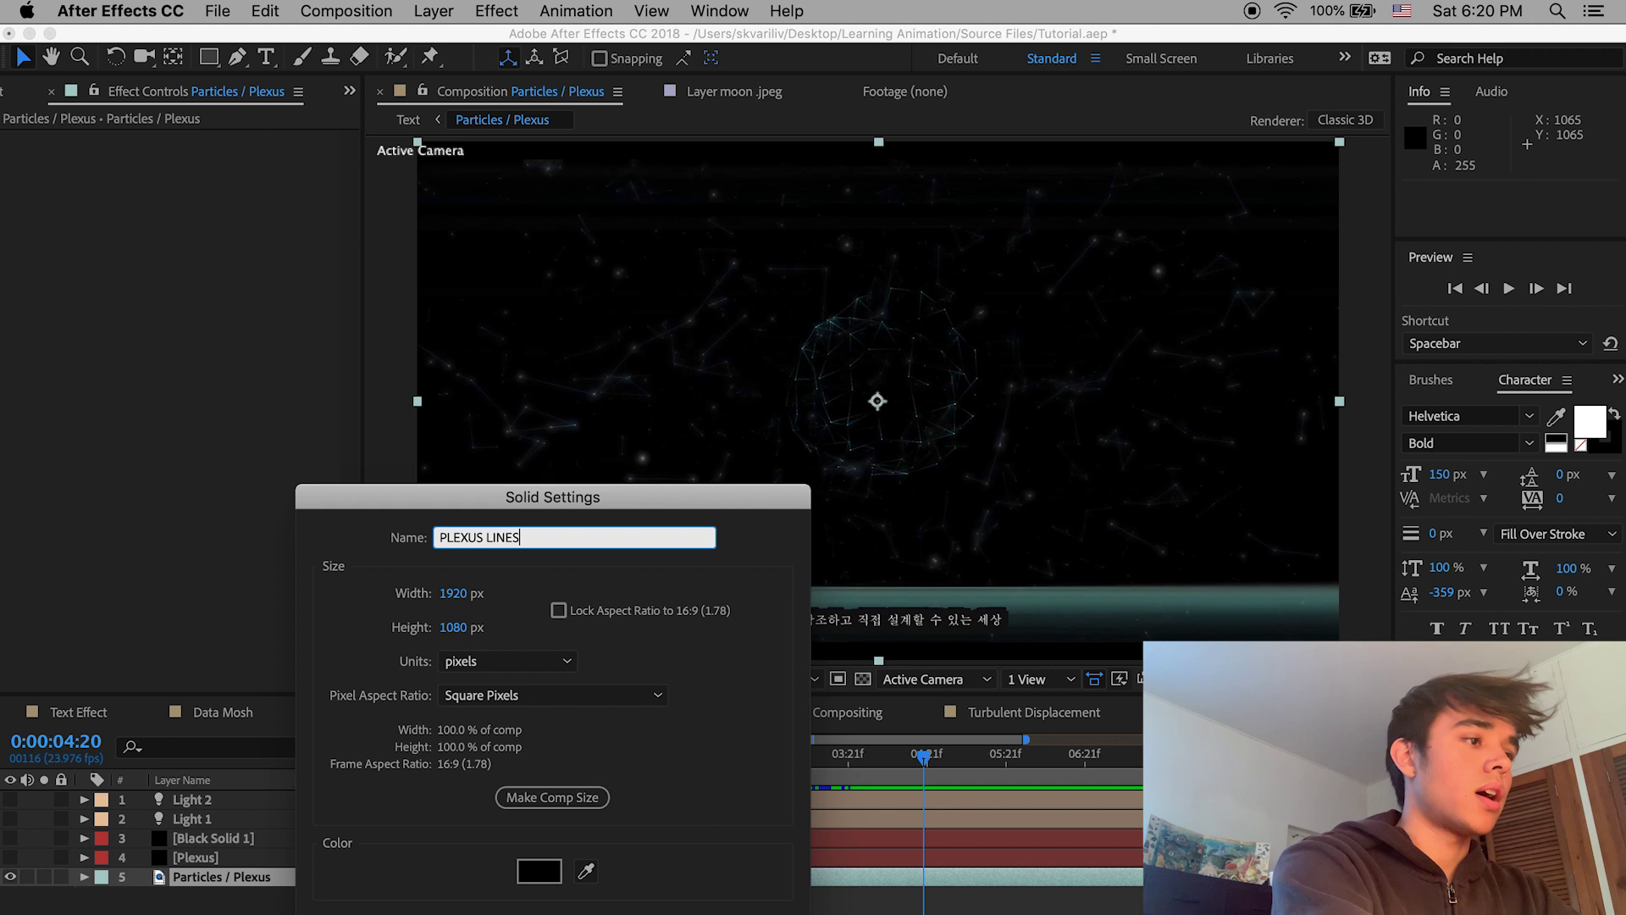
{"action": "key", "text": "Return"}
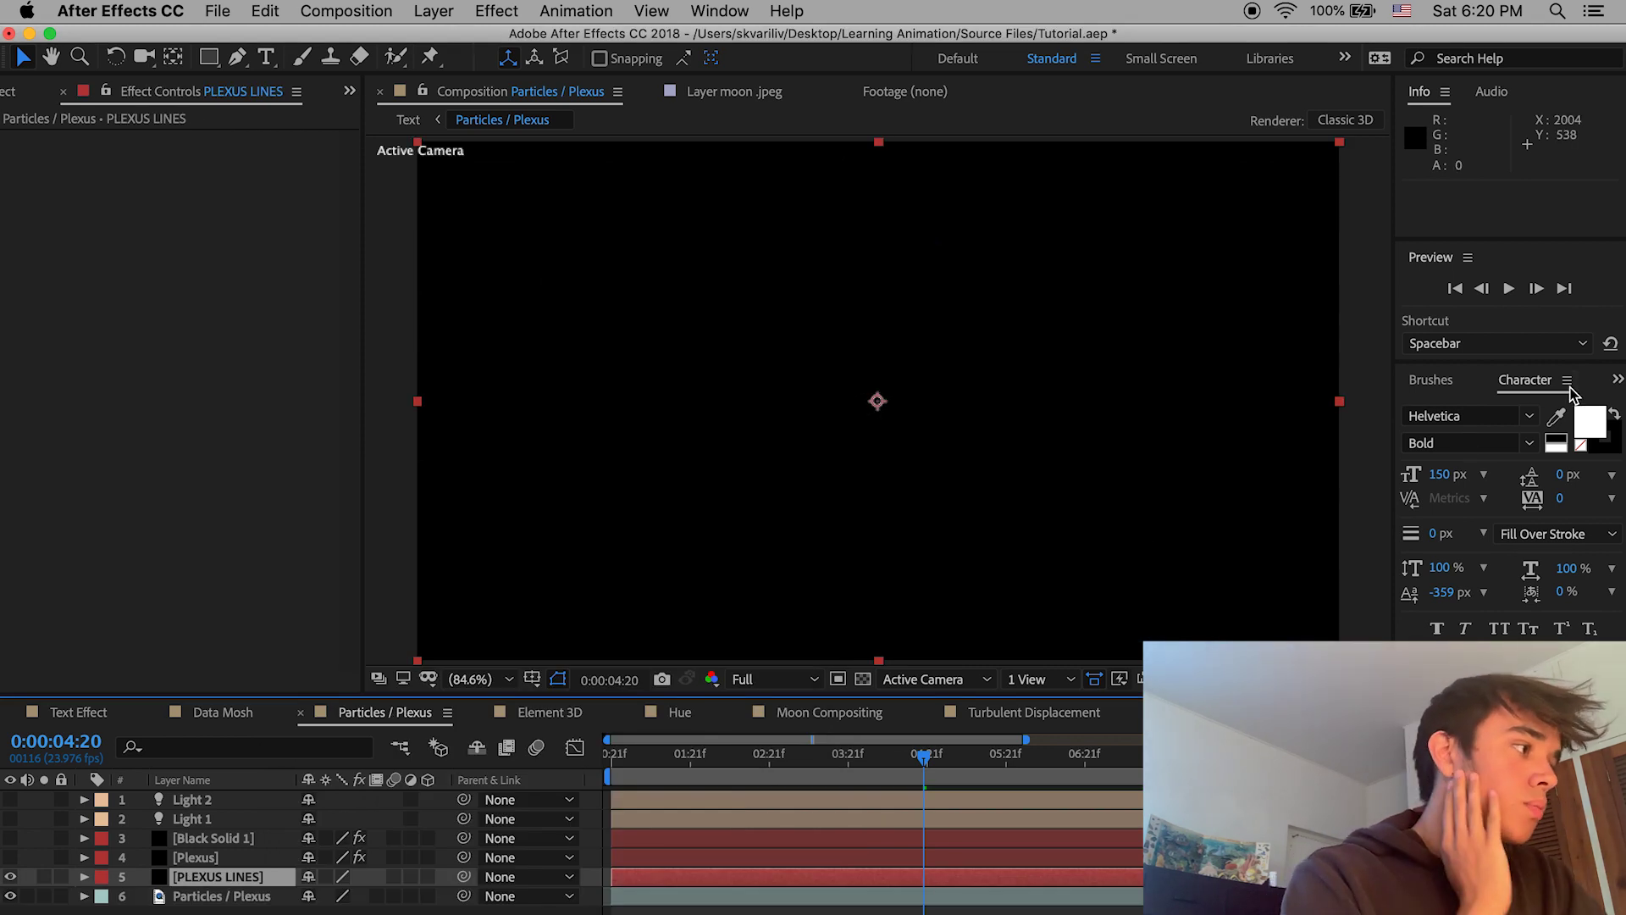
Step: Find the Plexus effect and apply it to the PLEXUS LINES layer, collapsing the layer's properties in the timeline
{"action": "left_click", "coordinate": [1618, 380]}
{"action": "left_click", "coordinate": [1563, 408]}
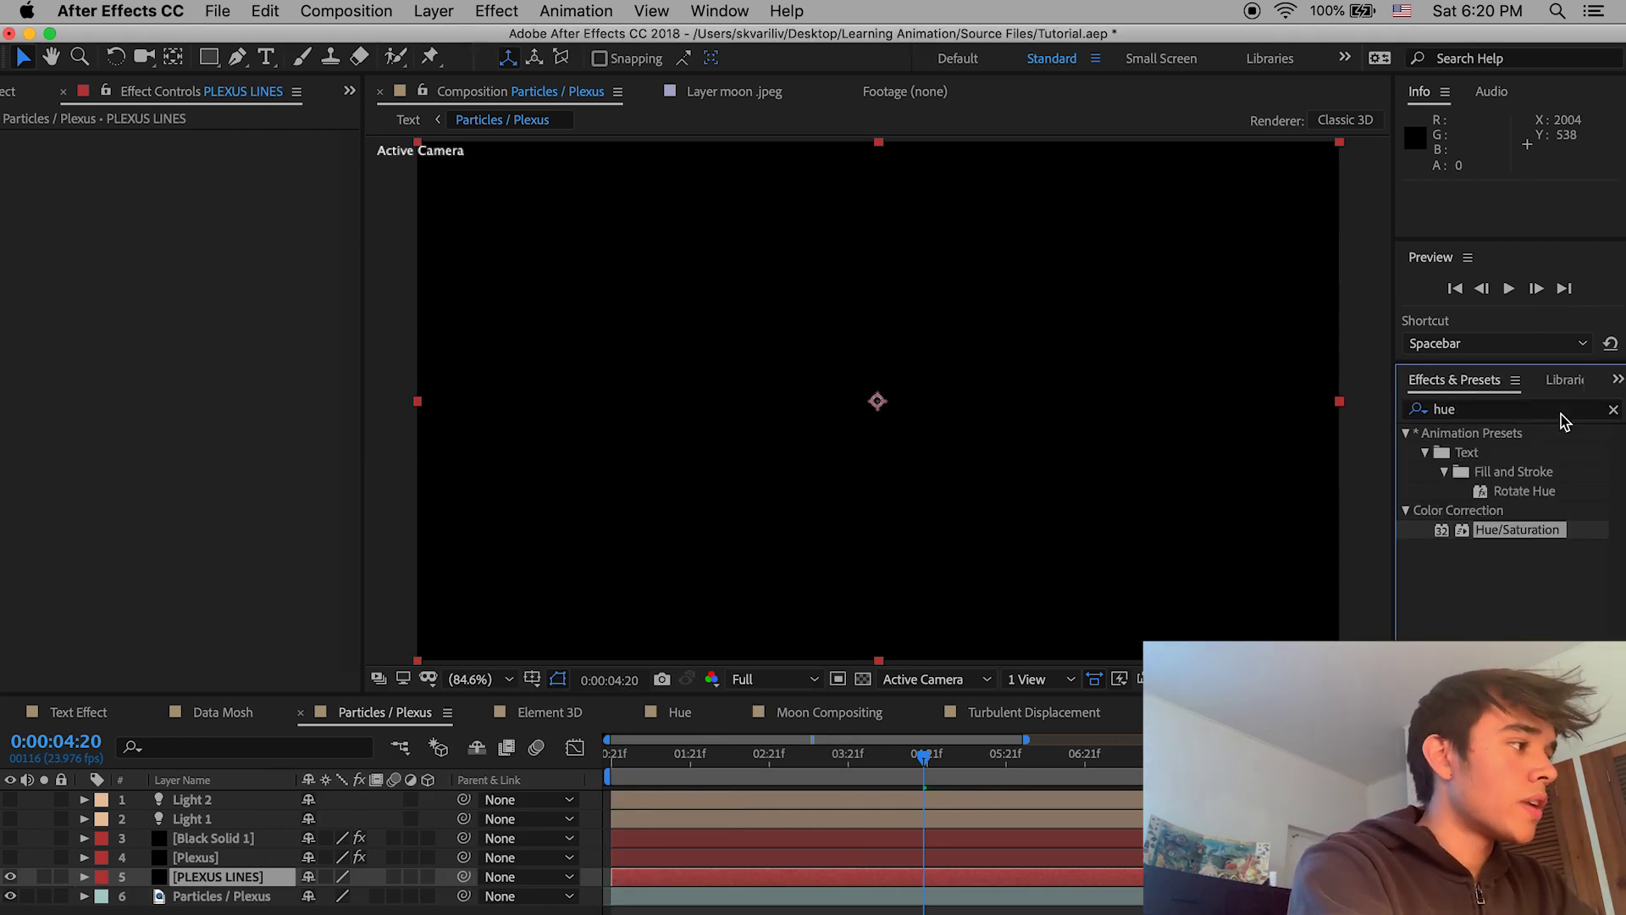
{"action": "left_click", "coordinate": [1546, 413]}
{"action": "type", "text": "plex"}
{"action": "left_click_drag", "start_coordinate": [1516, 463], "coordinate": [216, 880]}
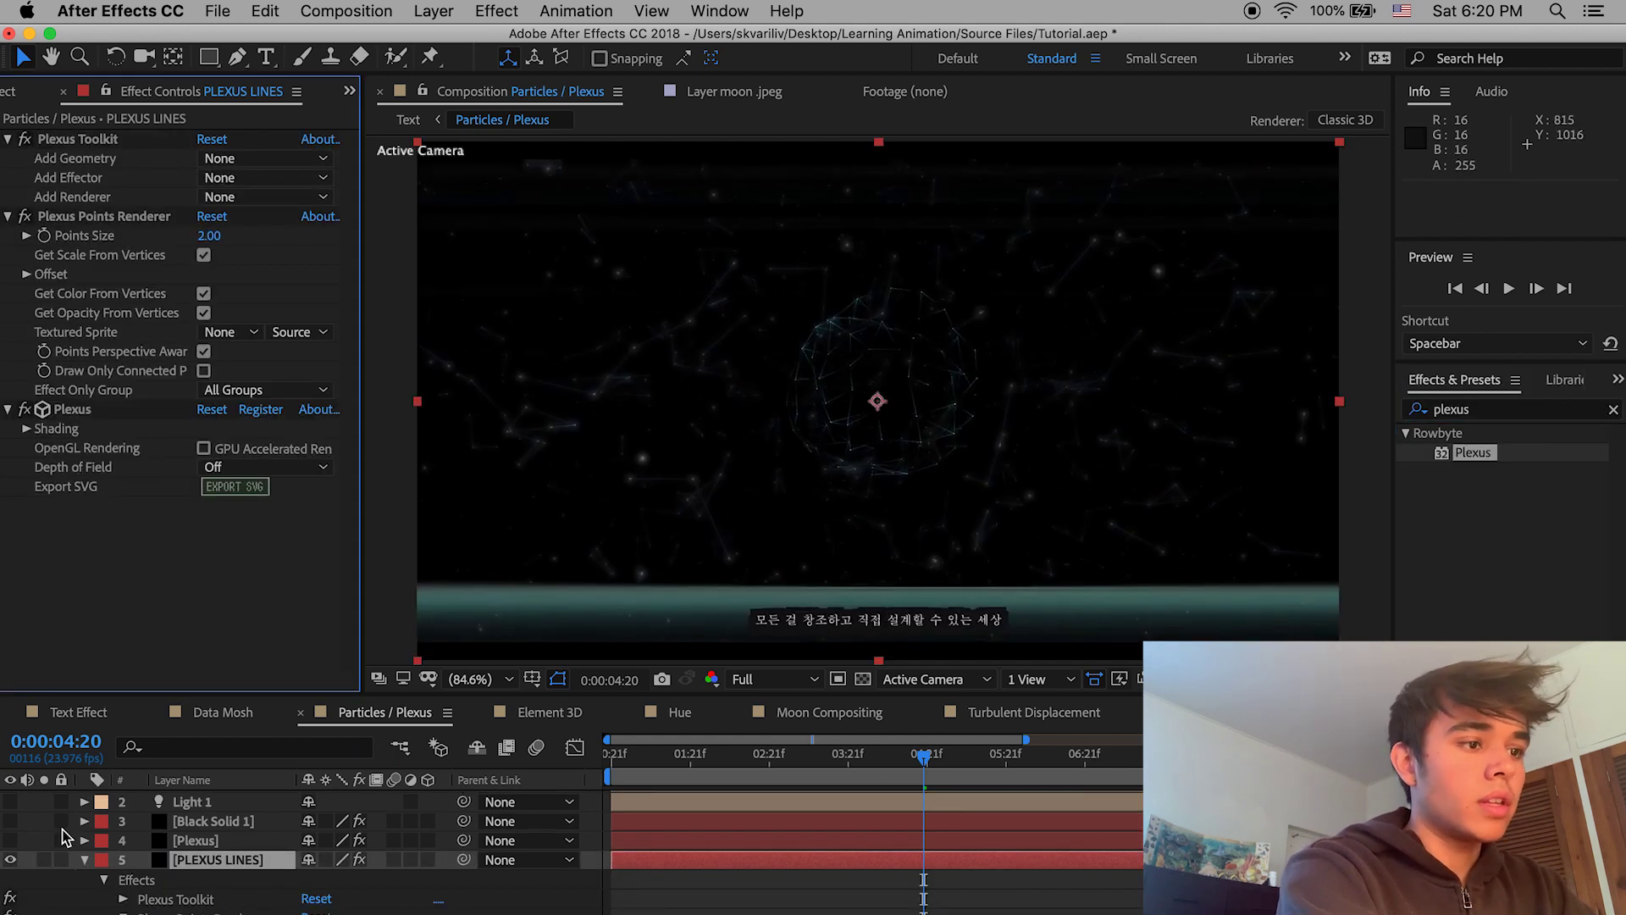
{"action": "left_click", "coordinate": [84, 860]}
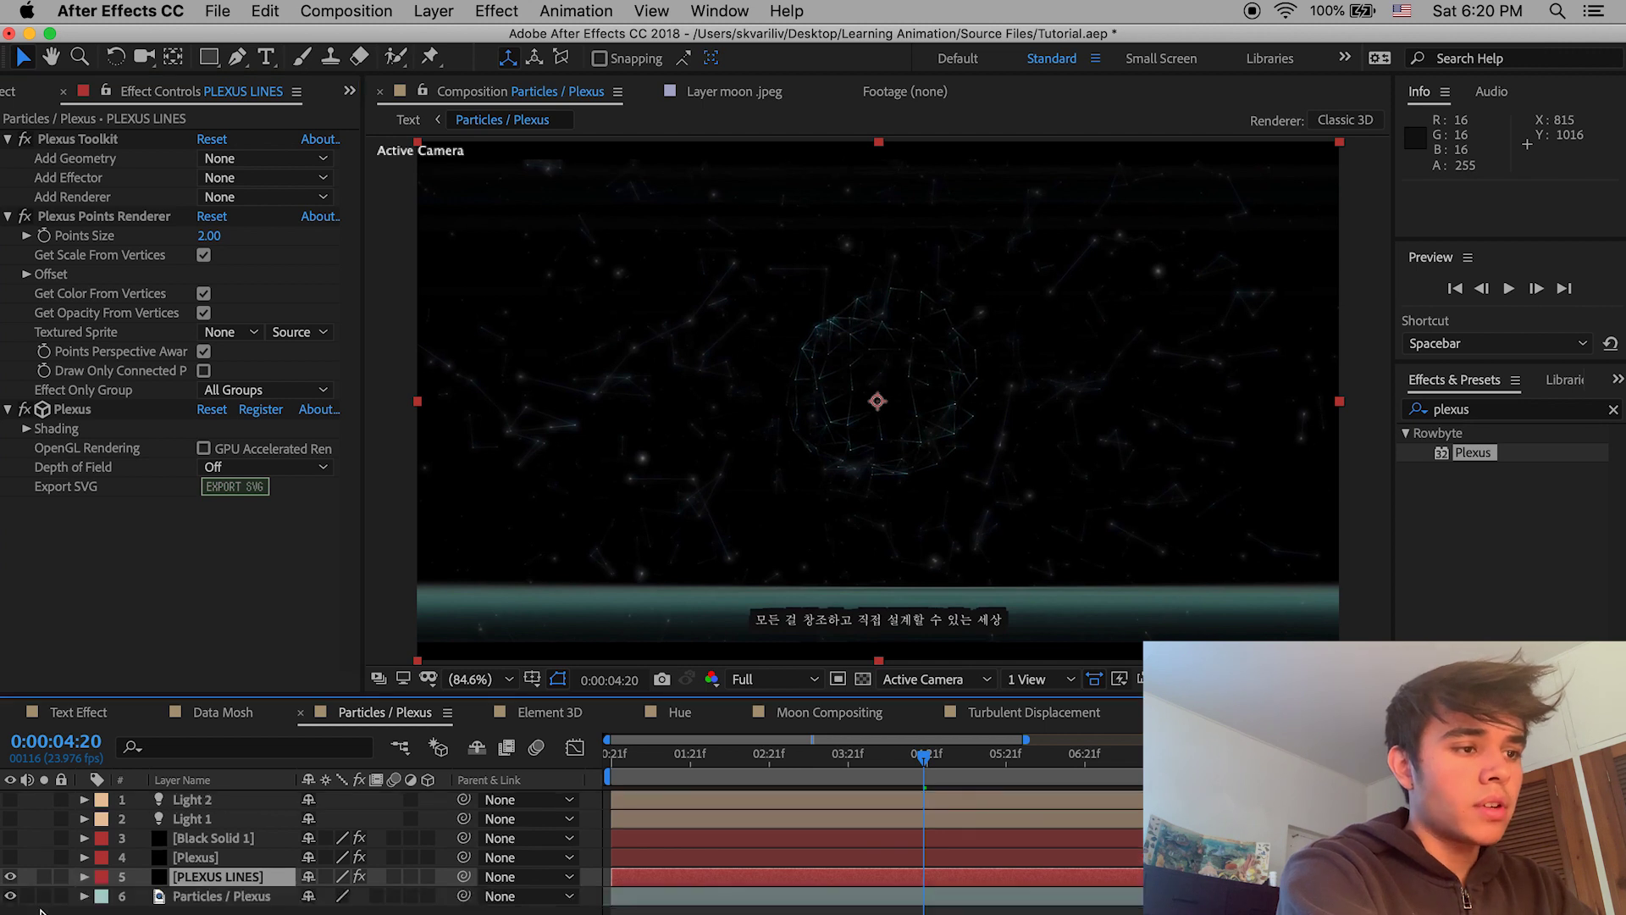
Step: Move the current time to 0:00:01:22 and add a Primitives geometry object to the Plexus effect on PLEXUS LINES
{"action": "left_click", "coordinate": [693, 754]}
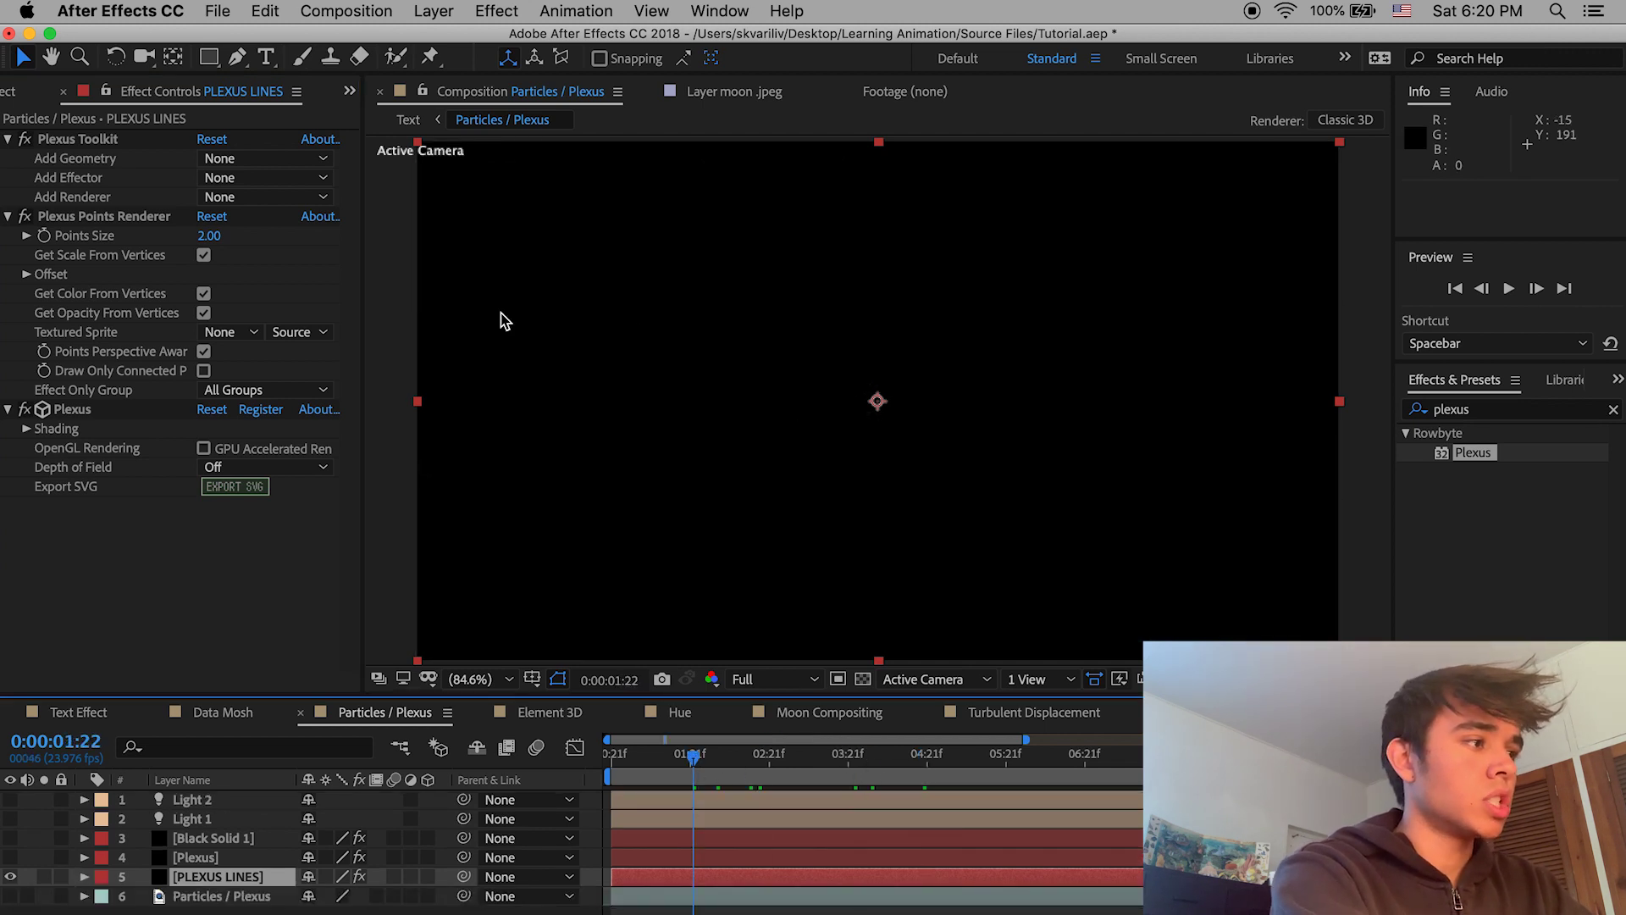
{"action": "left_click", "coordinate": [275, 183]}
{"action": "left_click", "coordinate": [262, 202]}
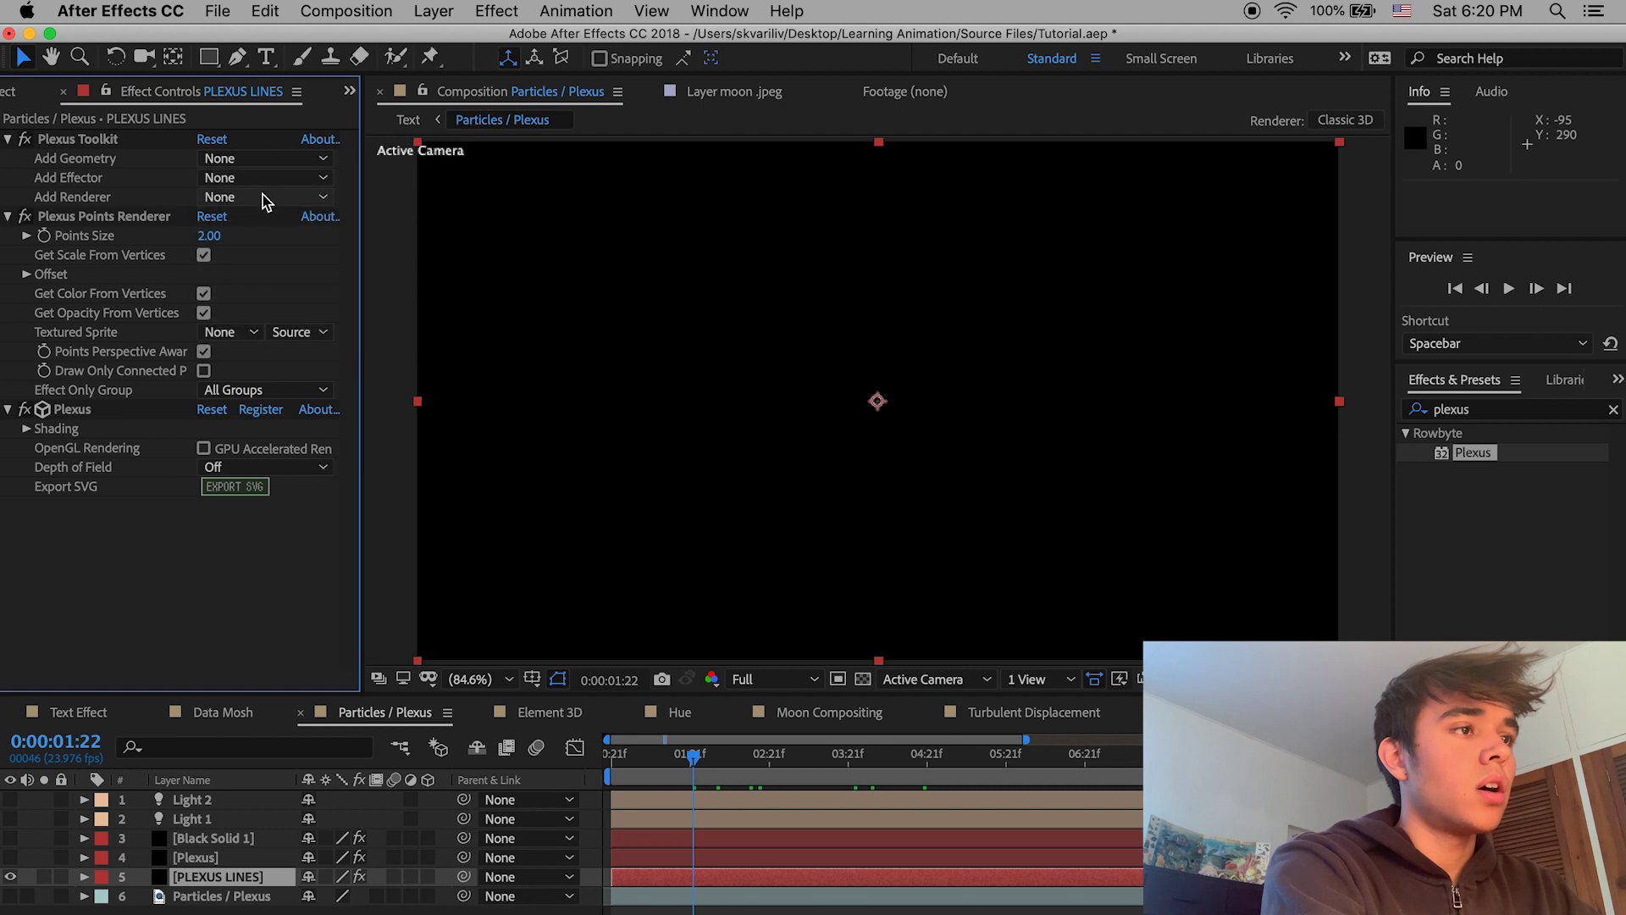
{"action": "left_click", "coordinate": [239, 159]}
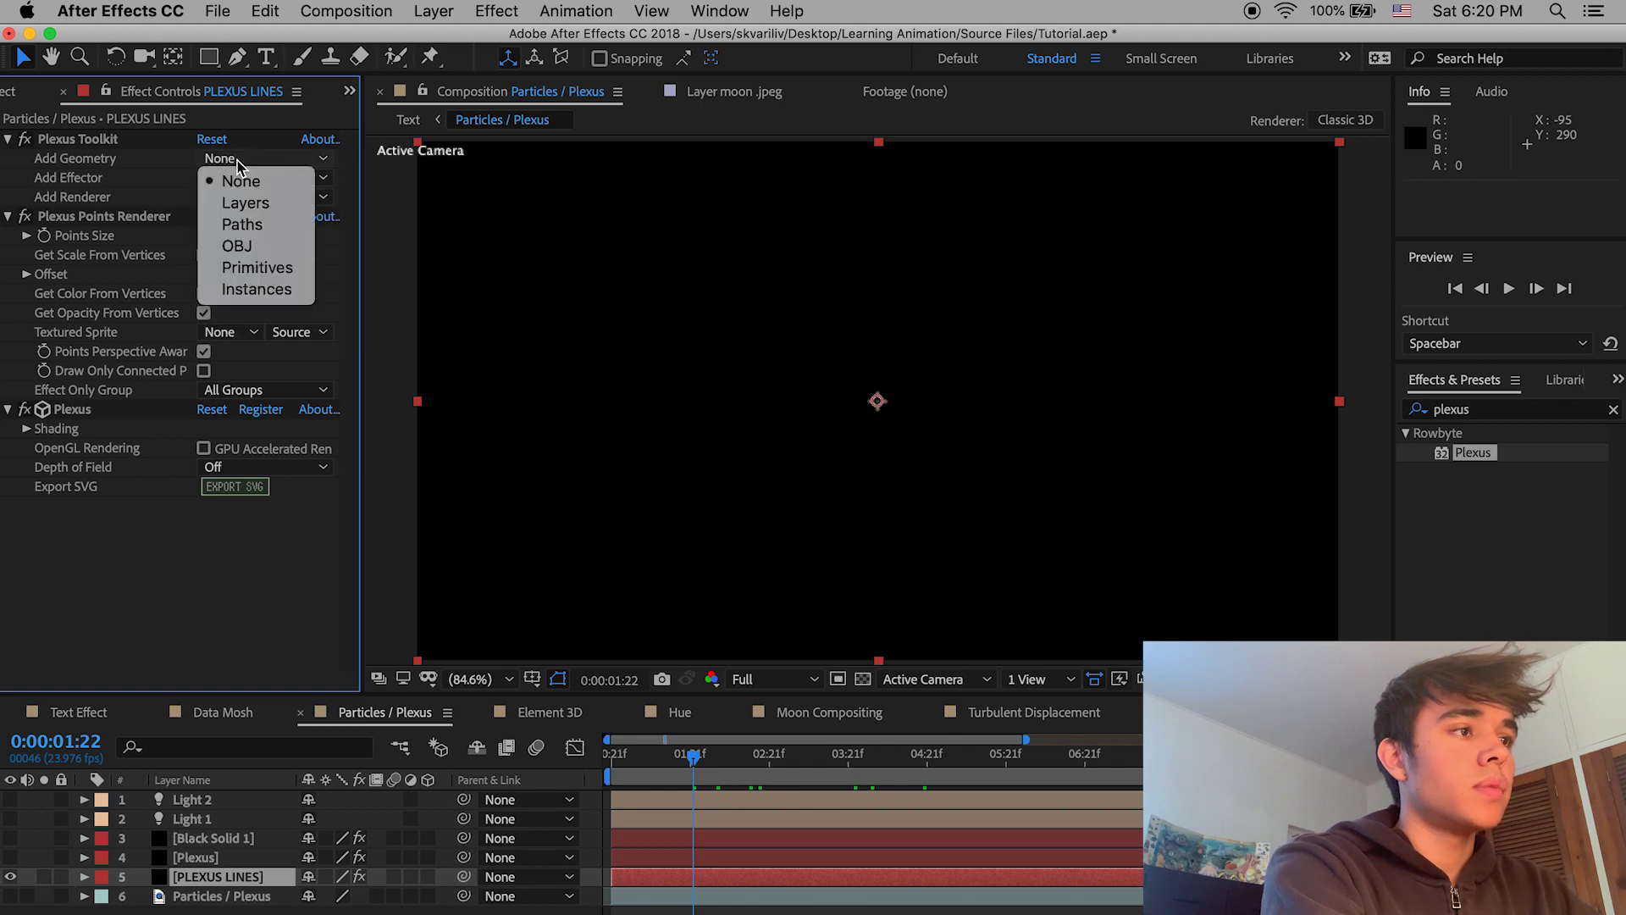
{"action": "left_click", "coordinate": [264, 267]}
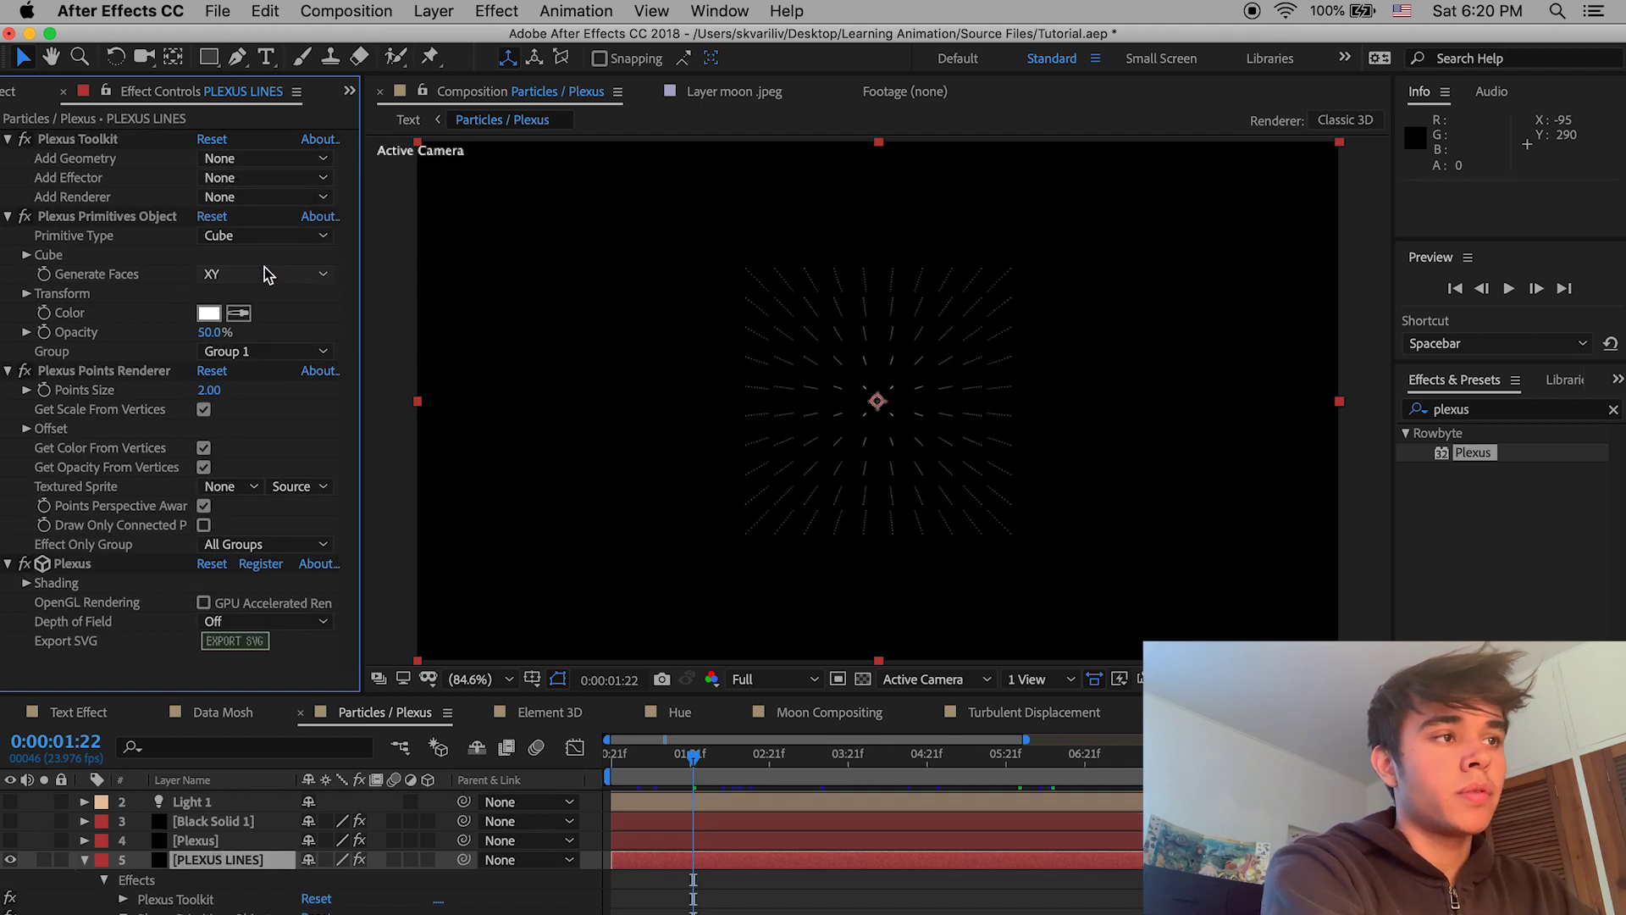
Step: Change the Plexus primitive type to Sphere and scrub the timeline to view it
{"action": "left_click", "coordinate": [738, 781]}
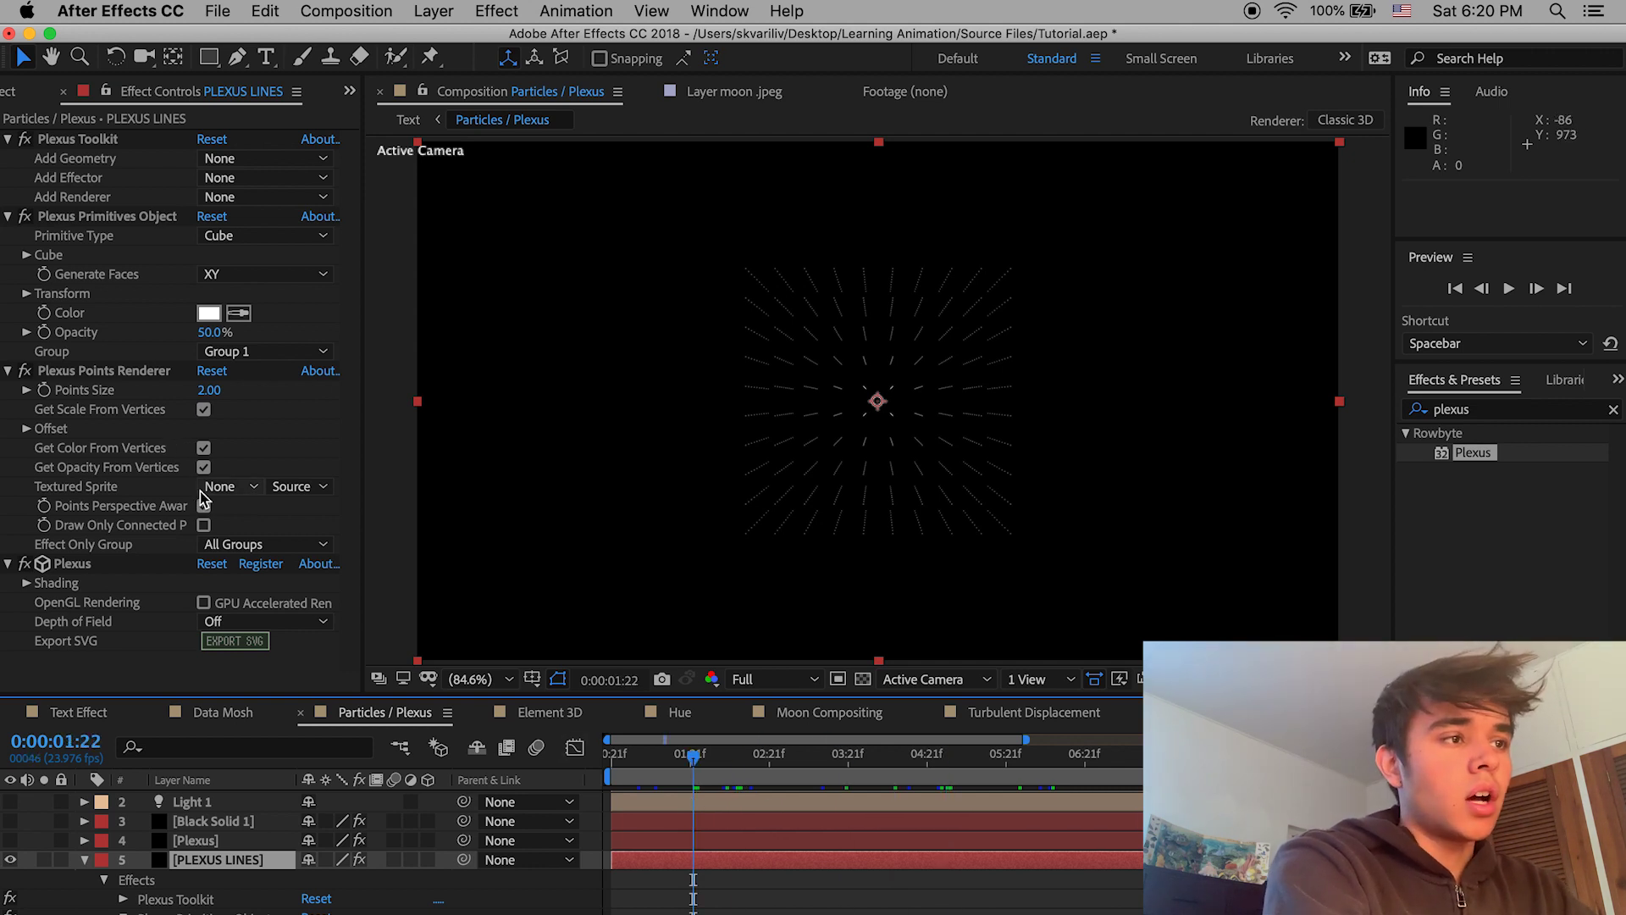
{"action": "left_click", "coordinate": [254, 235]}
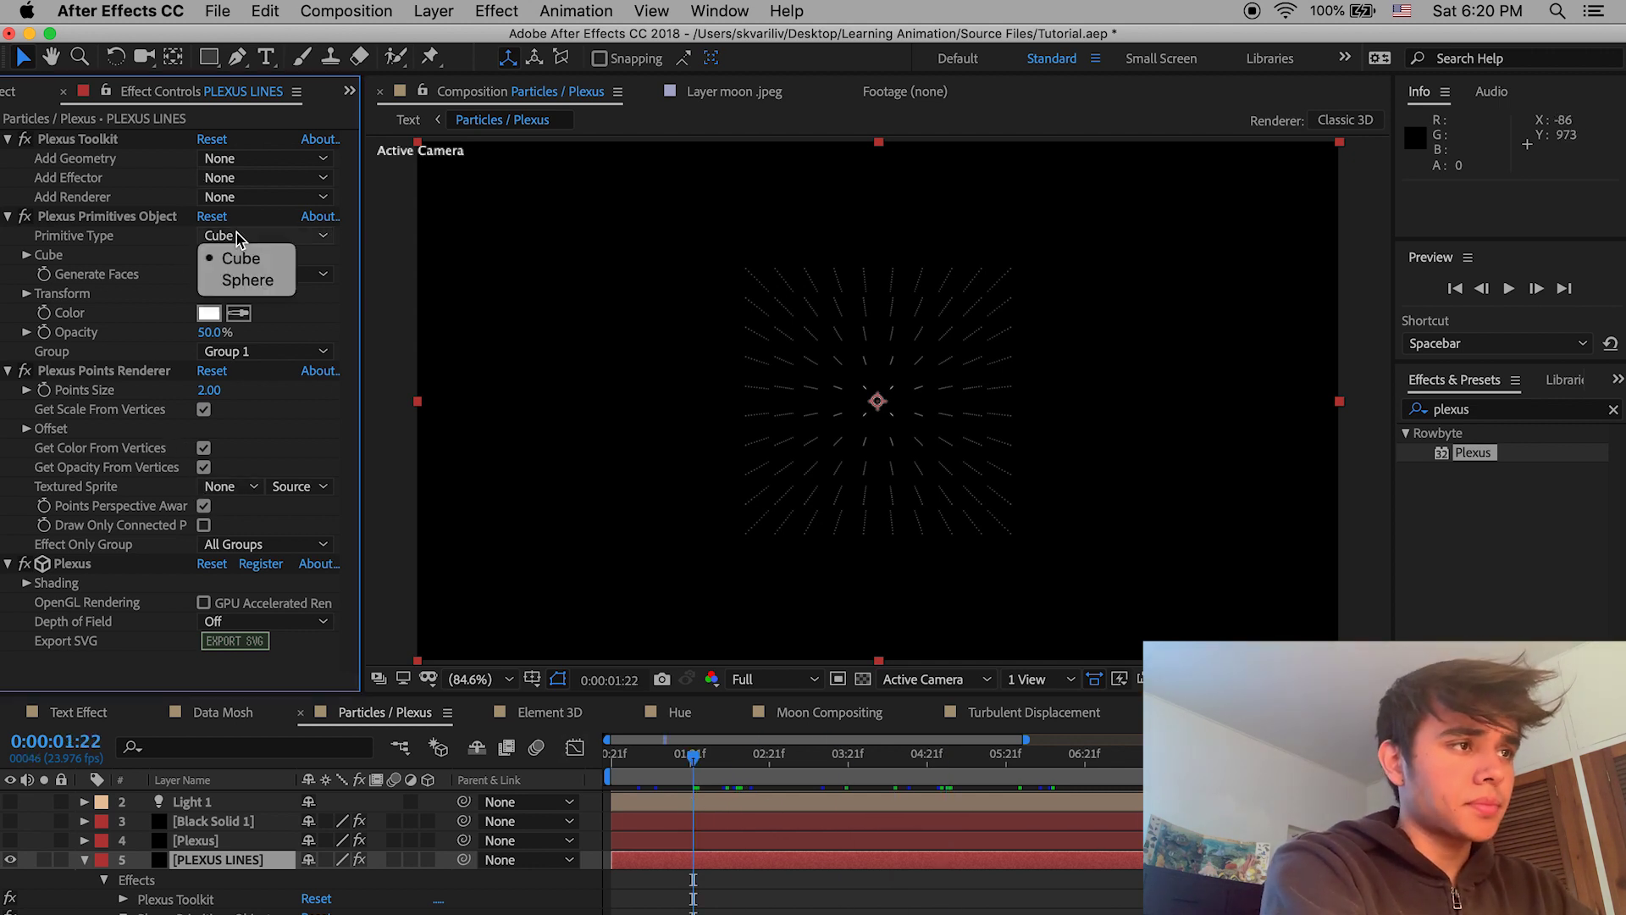
{"action": "left_click", "coordinate": [246, 281]}
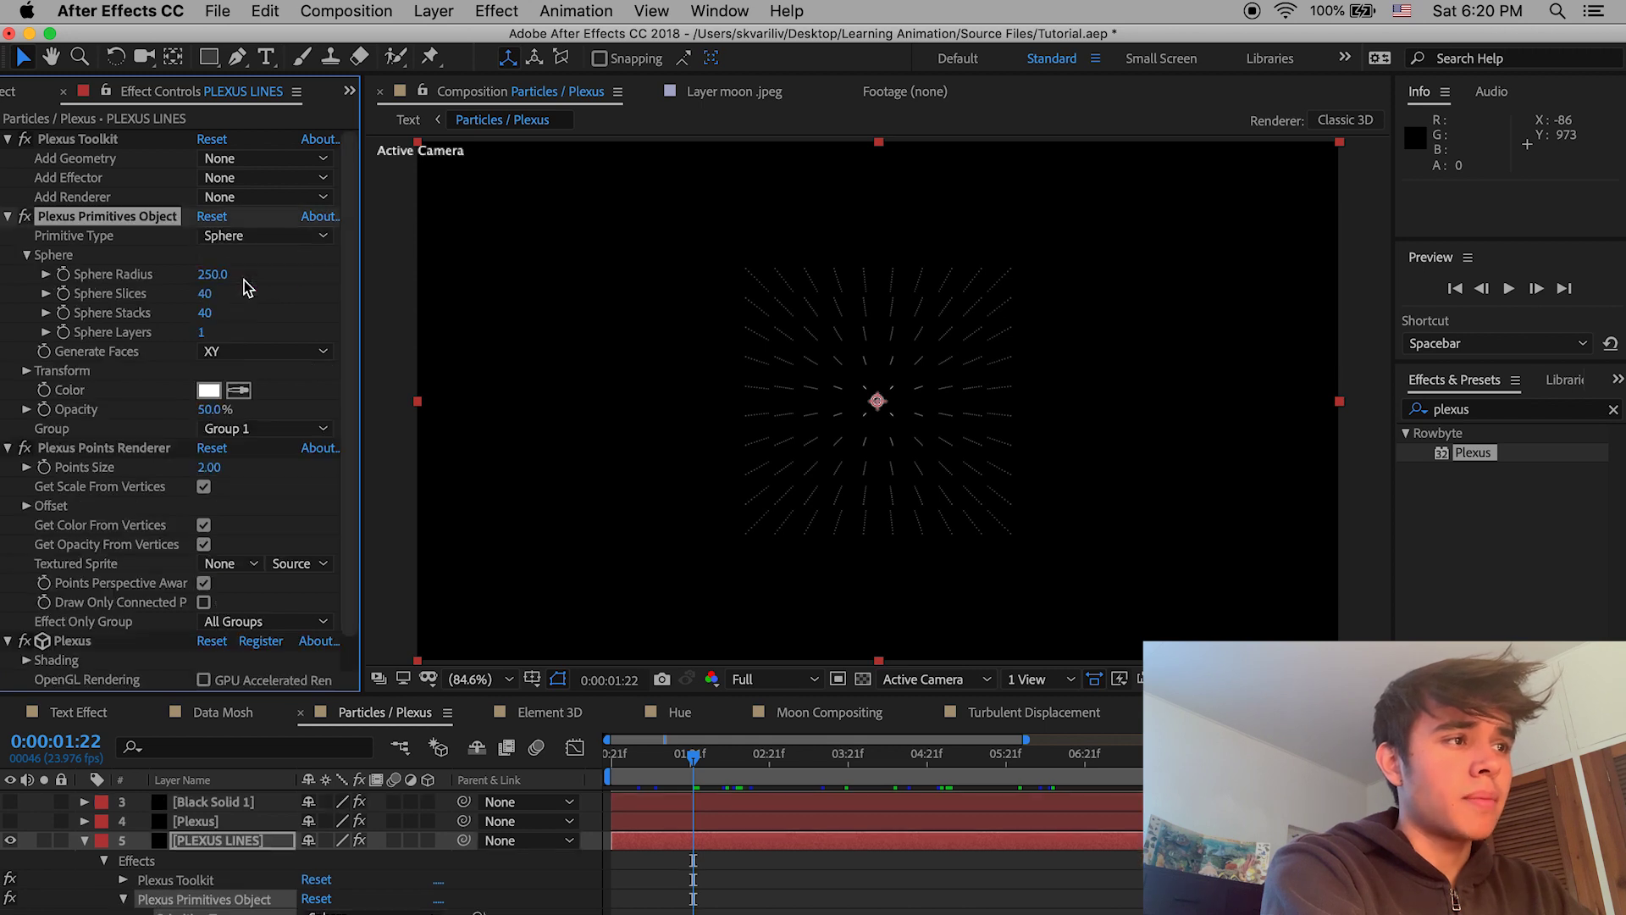
{"action": "left_click", "coordinate": [685, 754]}
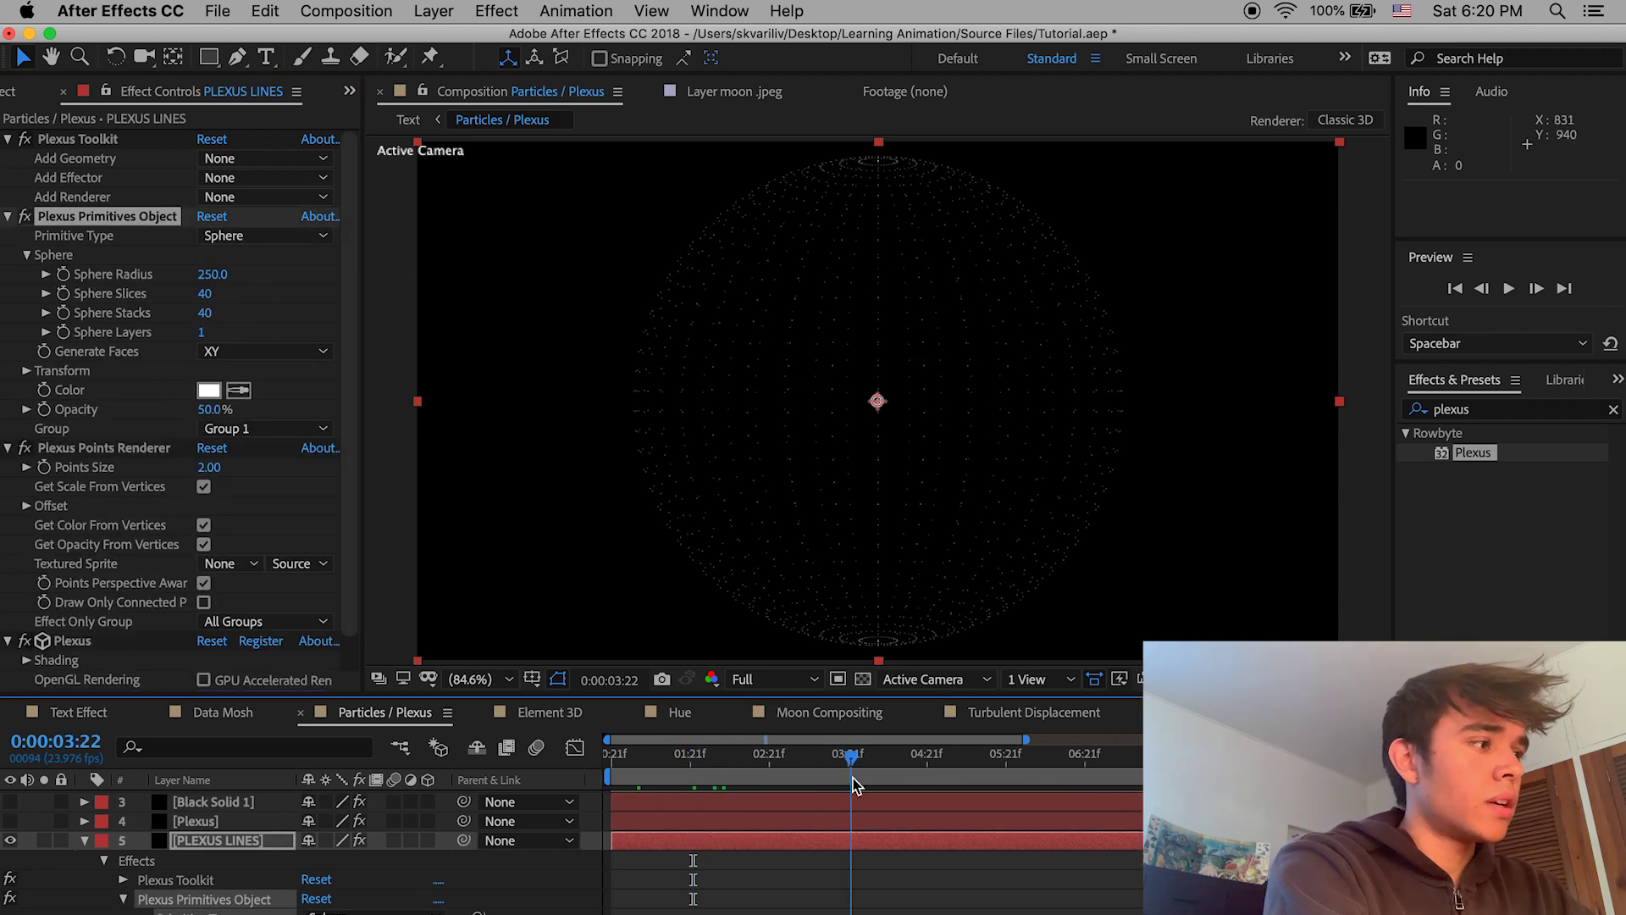
Step: Set the sphere radius to 125 and undo the stray changes made after it
{"action": "left_click_drag", "start_coordinate": [208, 284], "coordinate": [206, 336]}
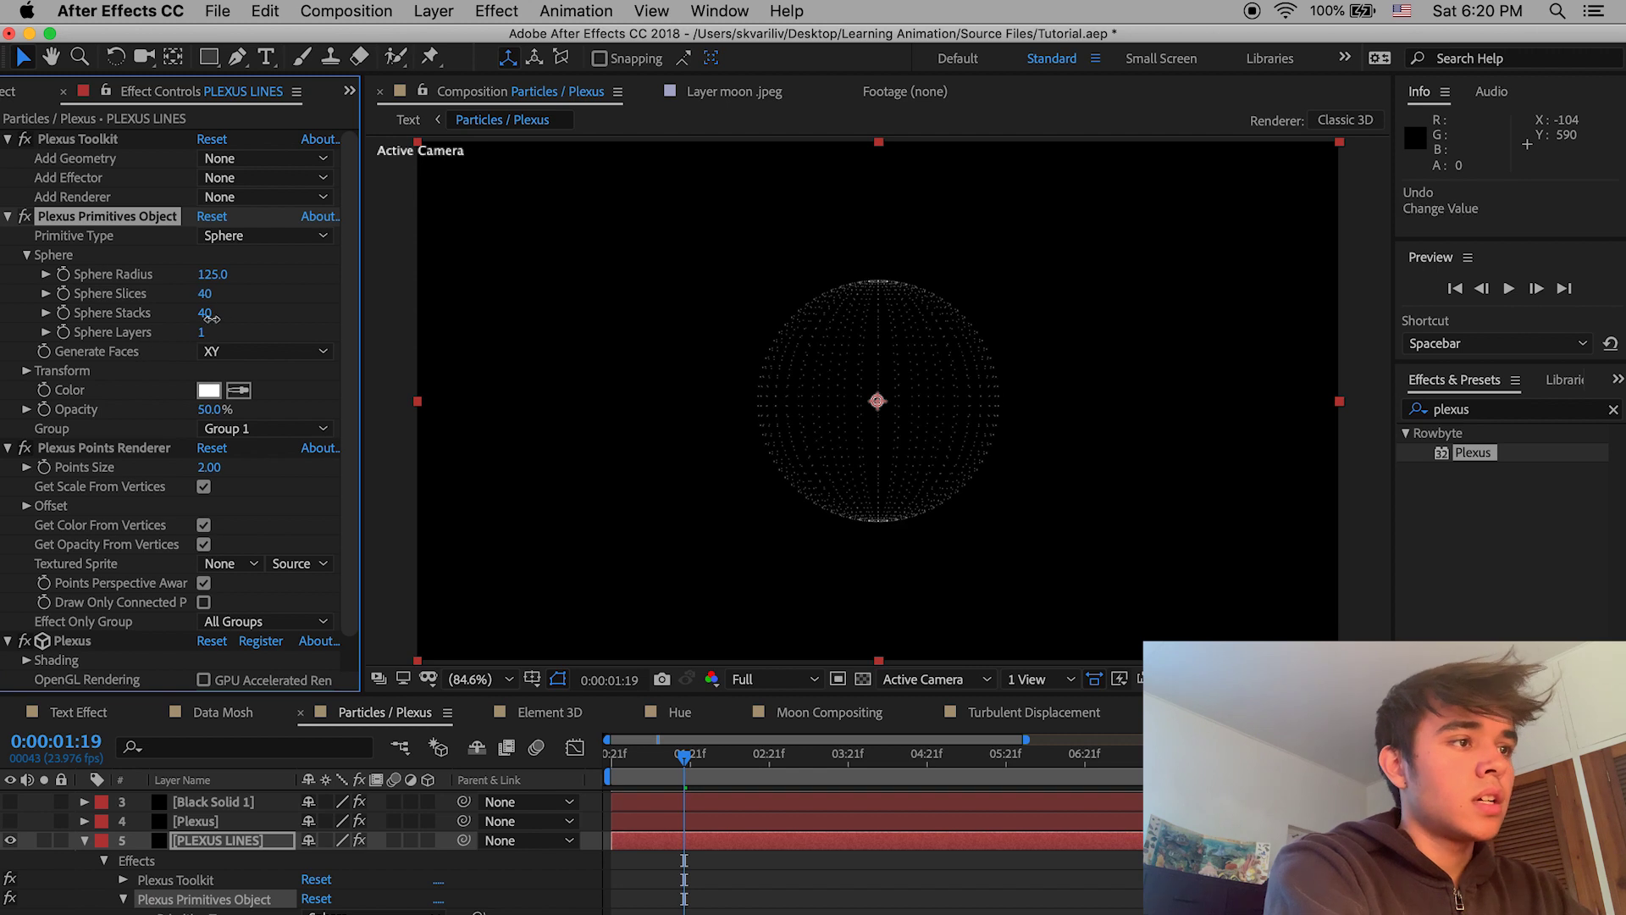
{"action": "key", "text": "super+x"}
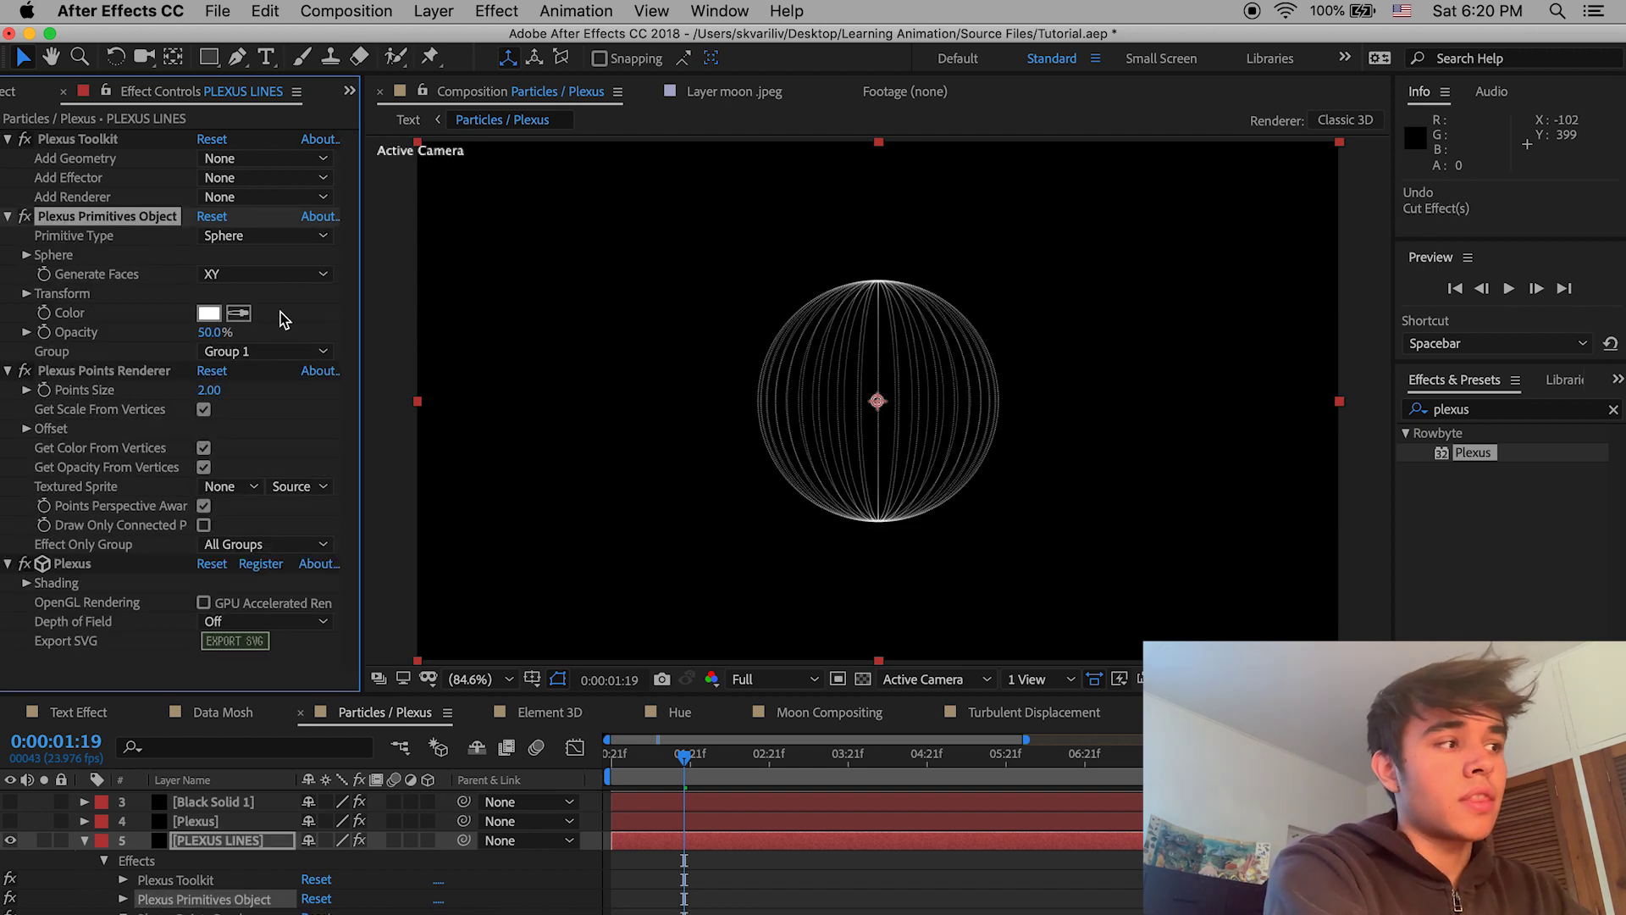
{"action": "key", "text": "super+z"}
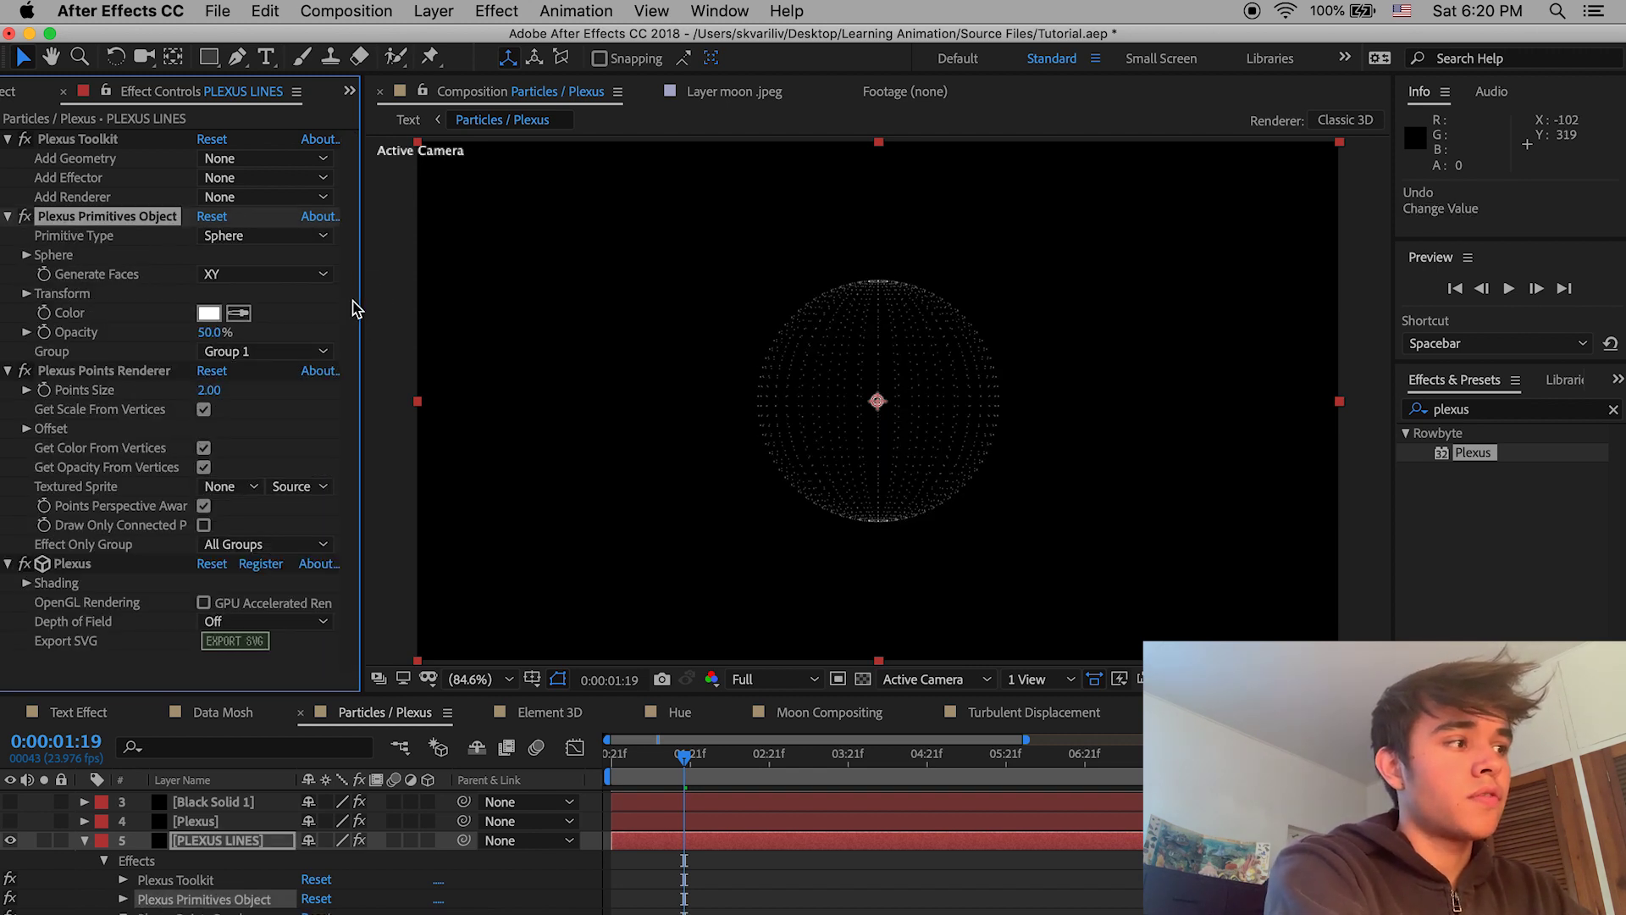
Step: Collapse the Plexus Points Renderer and Plexus settings, and expand the Sphere settings of the Plexus Primitives Object
{"action": "left_click", "coordinate": [108, 376]}
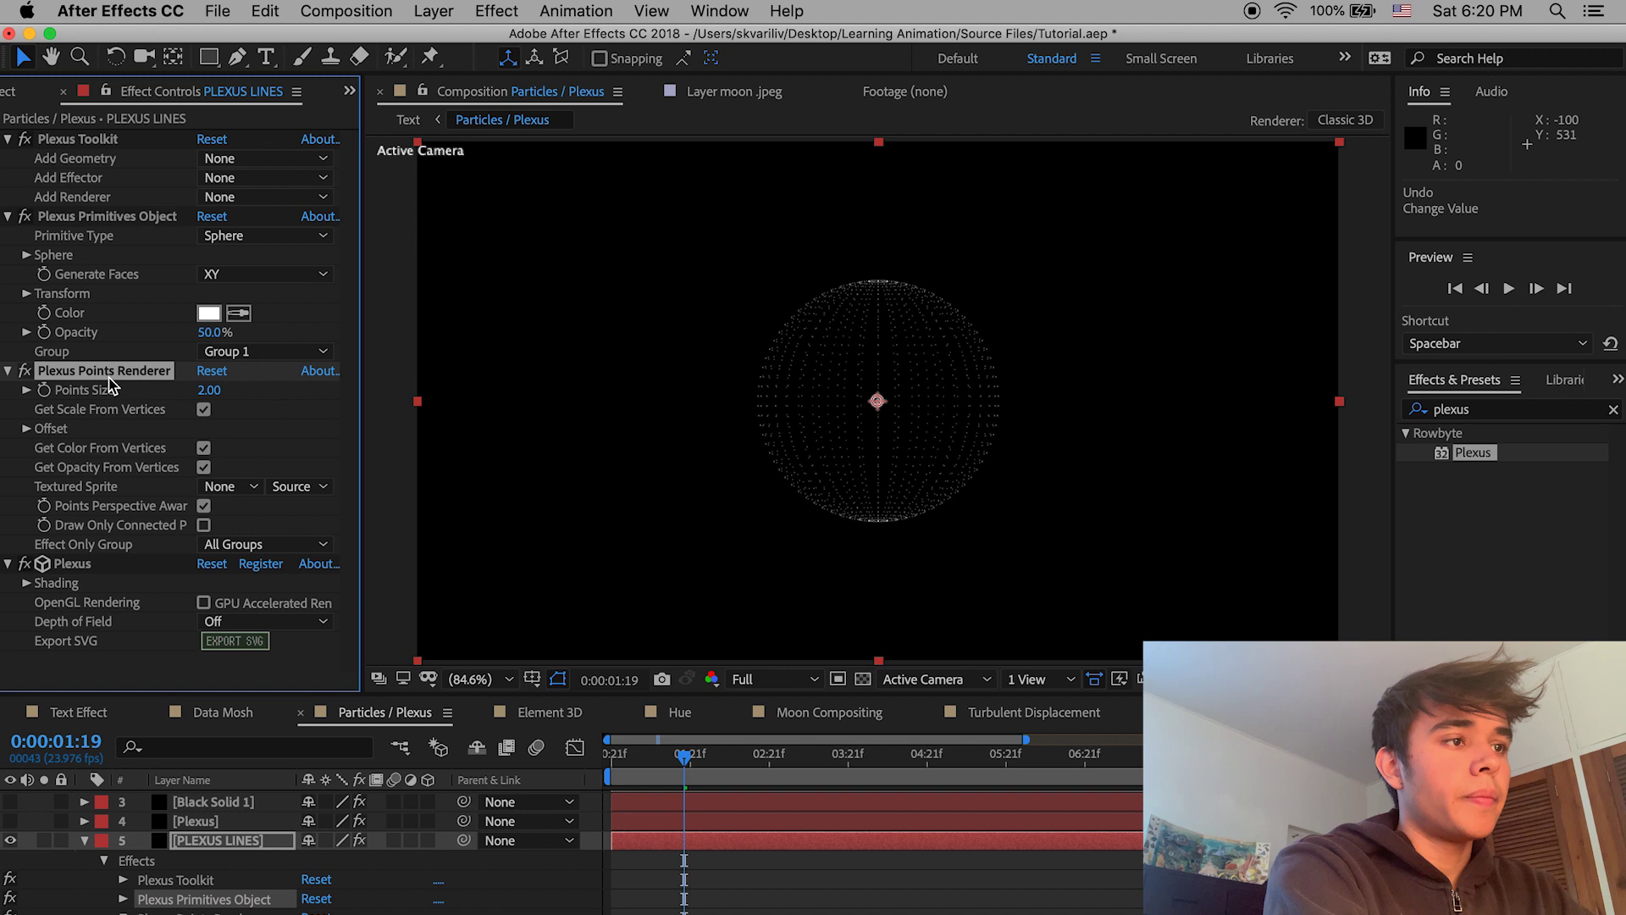
{"action": "left_click", "coordinate": [8, 372]}
{"action": "left_click", "coordinate": [9, 392]}
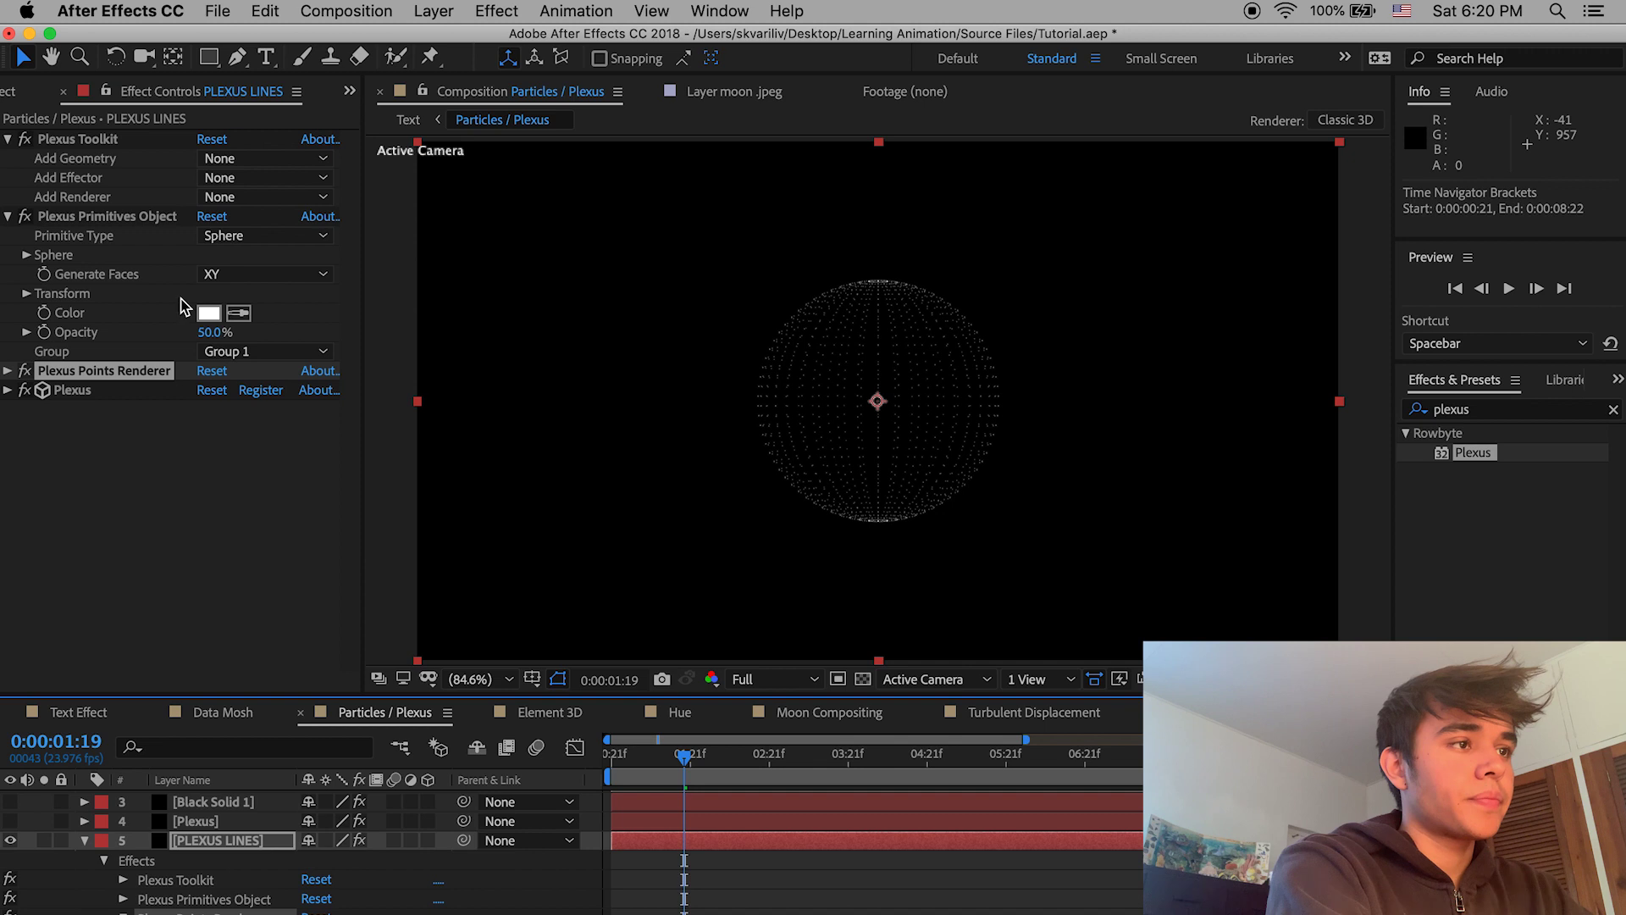
{"action": "left_click", "coordinate": [90, 219]}
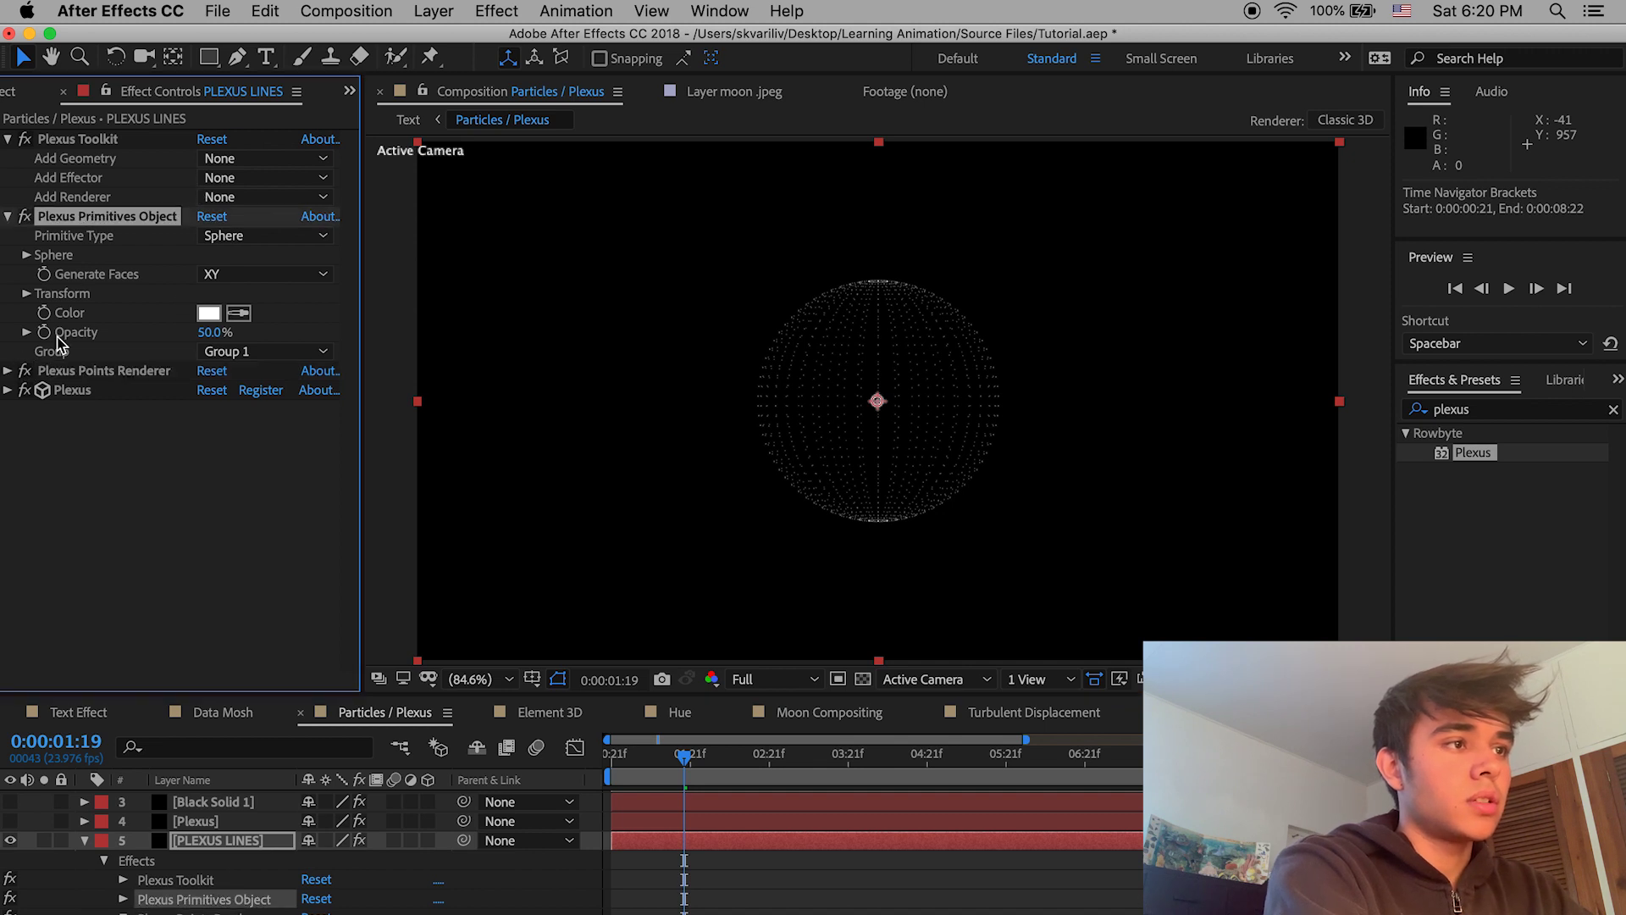
{"action": "left_click", "coordinate": [27, 255]}
Step: Try out a different sphere radius and undo the change
{"action": "left_click_drag", "start_coordinate": [212, 272], "coordinate": [851, 421]}
{"action": "key", "text": "super+z"}
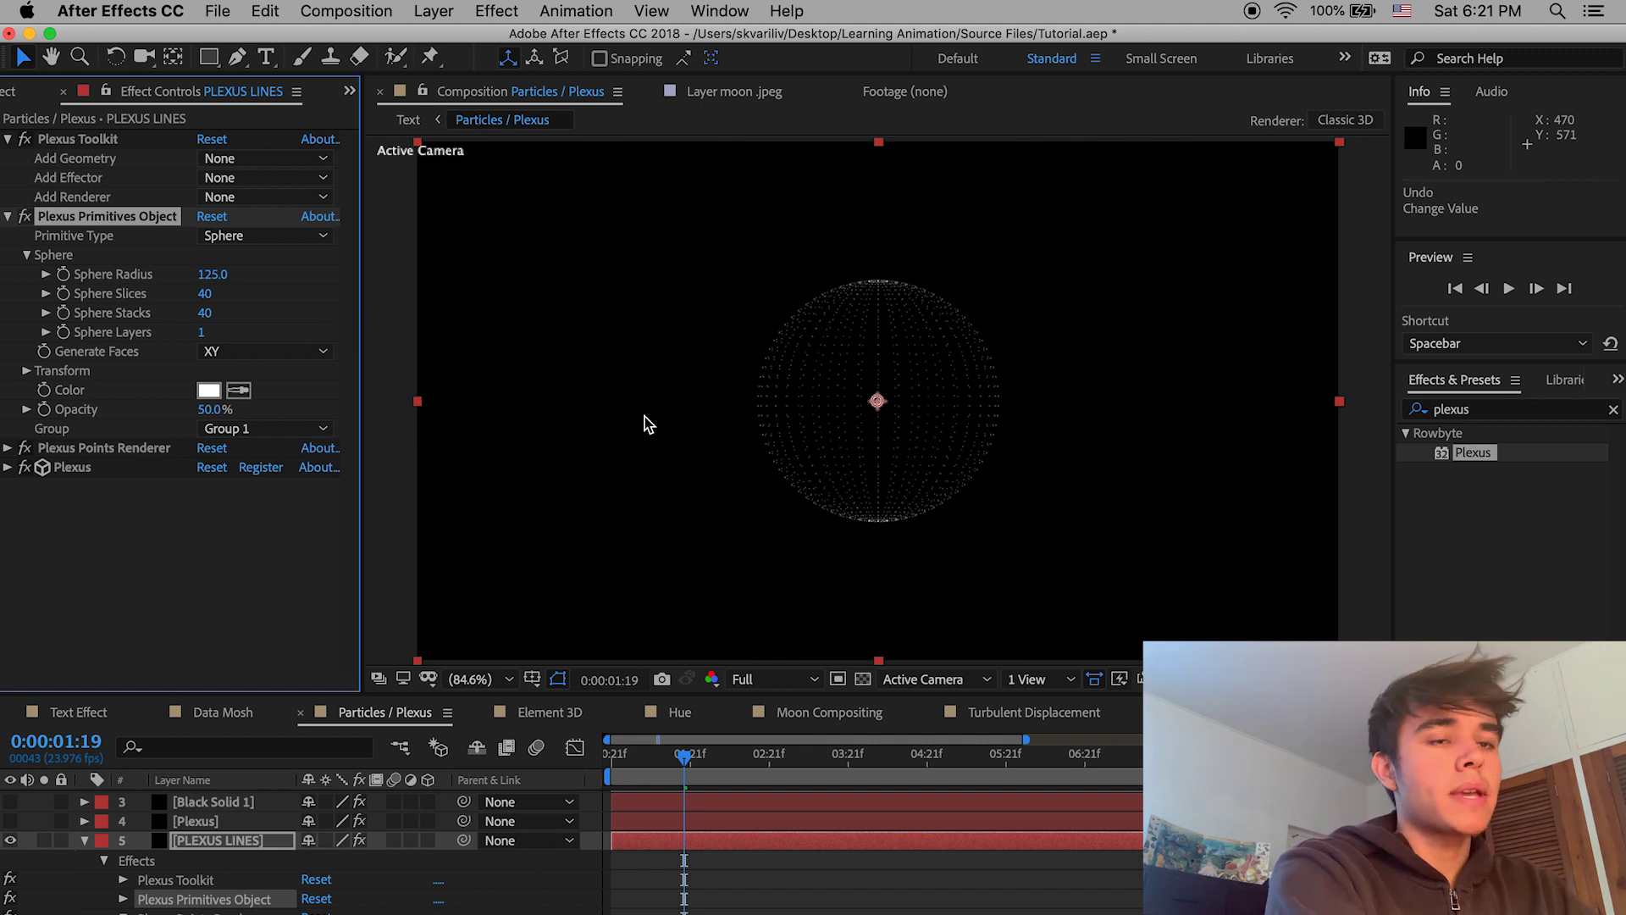
Step: Animate the sphere radius with a starting keyframe at 0:00:00:21 and a value of 502 at 0:00:03:21, and preview the animation
{"action": "left_click", "coordinate": [611, 753]}
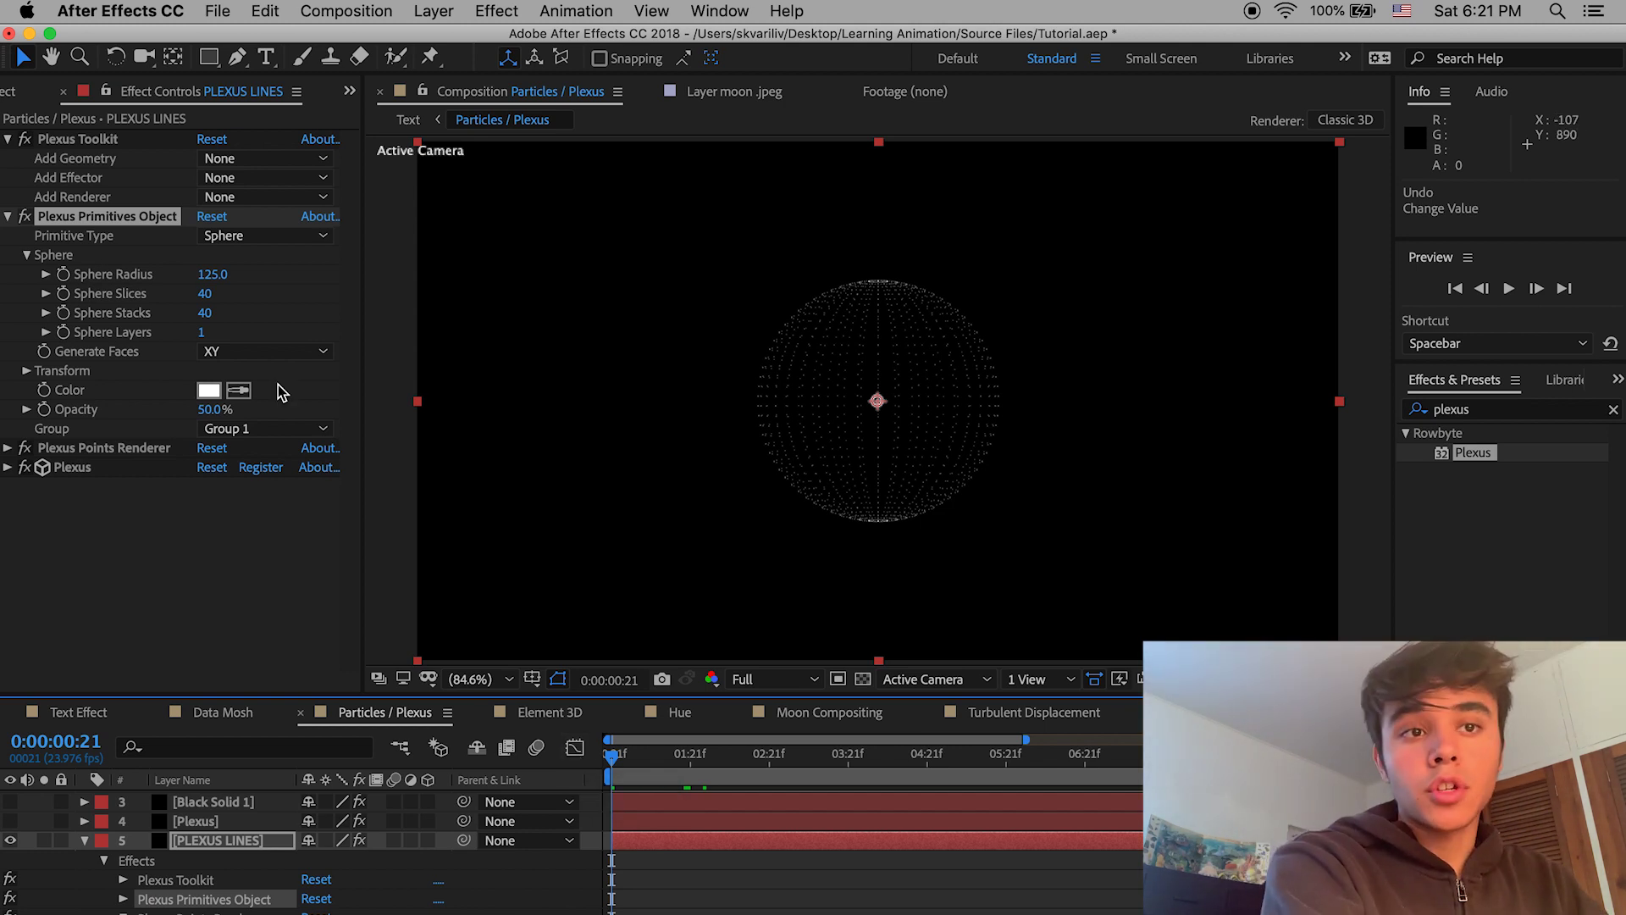
{"action": "left_click", "coordinate": [63, 274]}
{"action": "left_click", "coordinate": [722, 775]}
{"action": "left_click", "coordinate": [80, 739]}
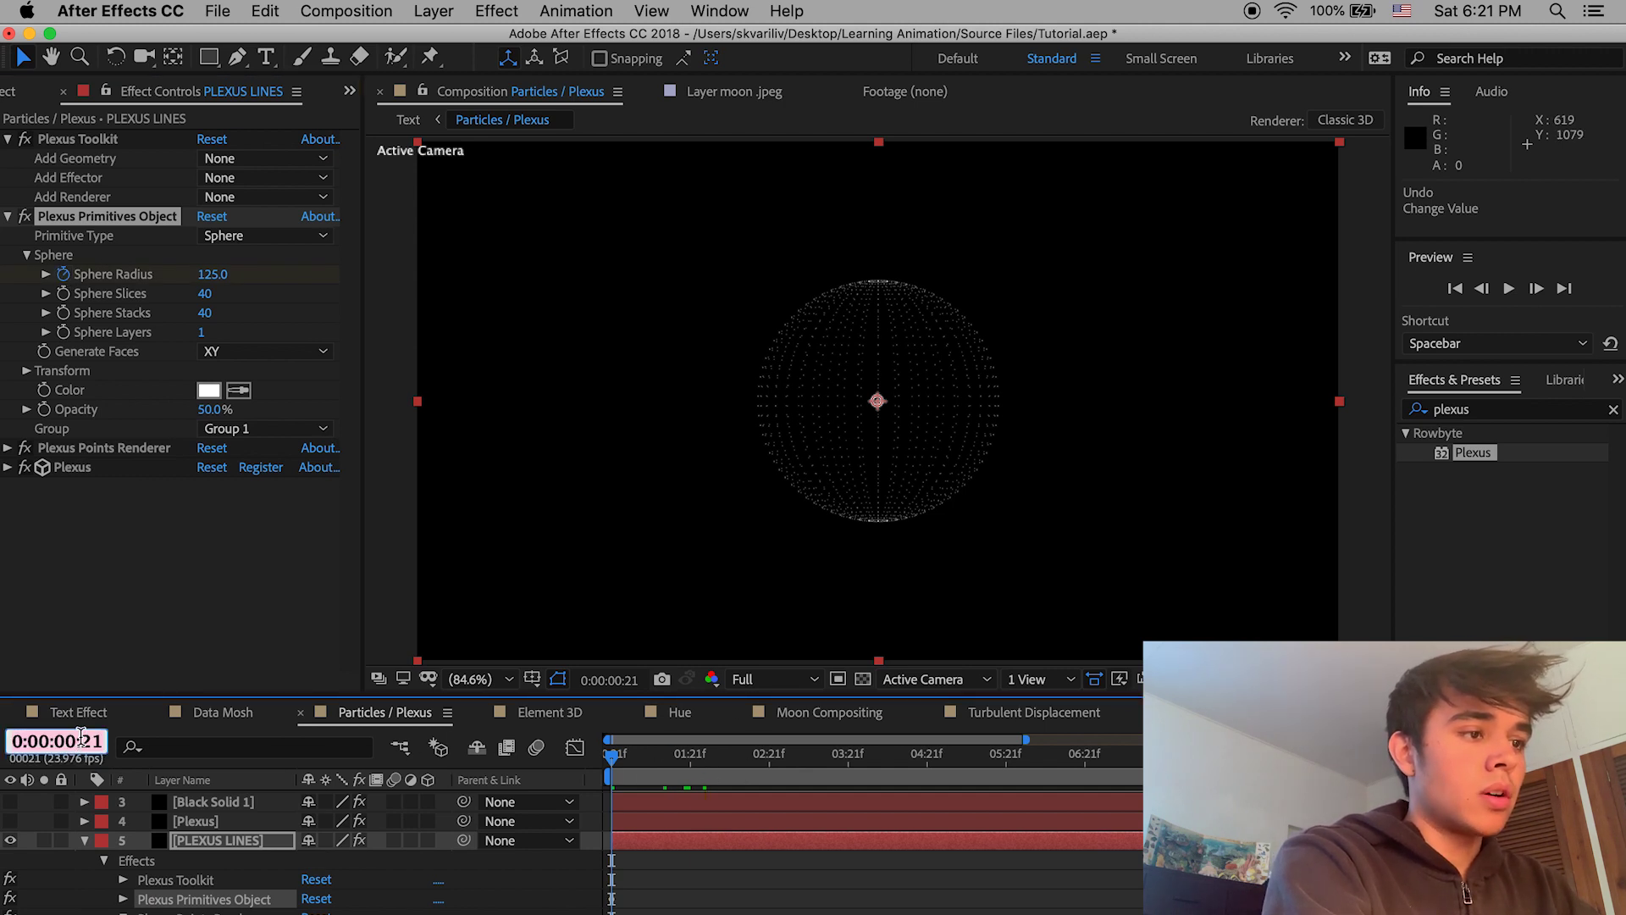
{"action": "type", "text": "3"}
{"action": "key", "text": "Return"}
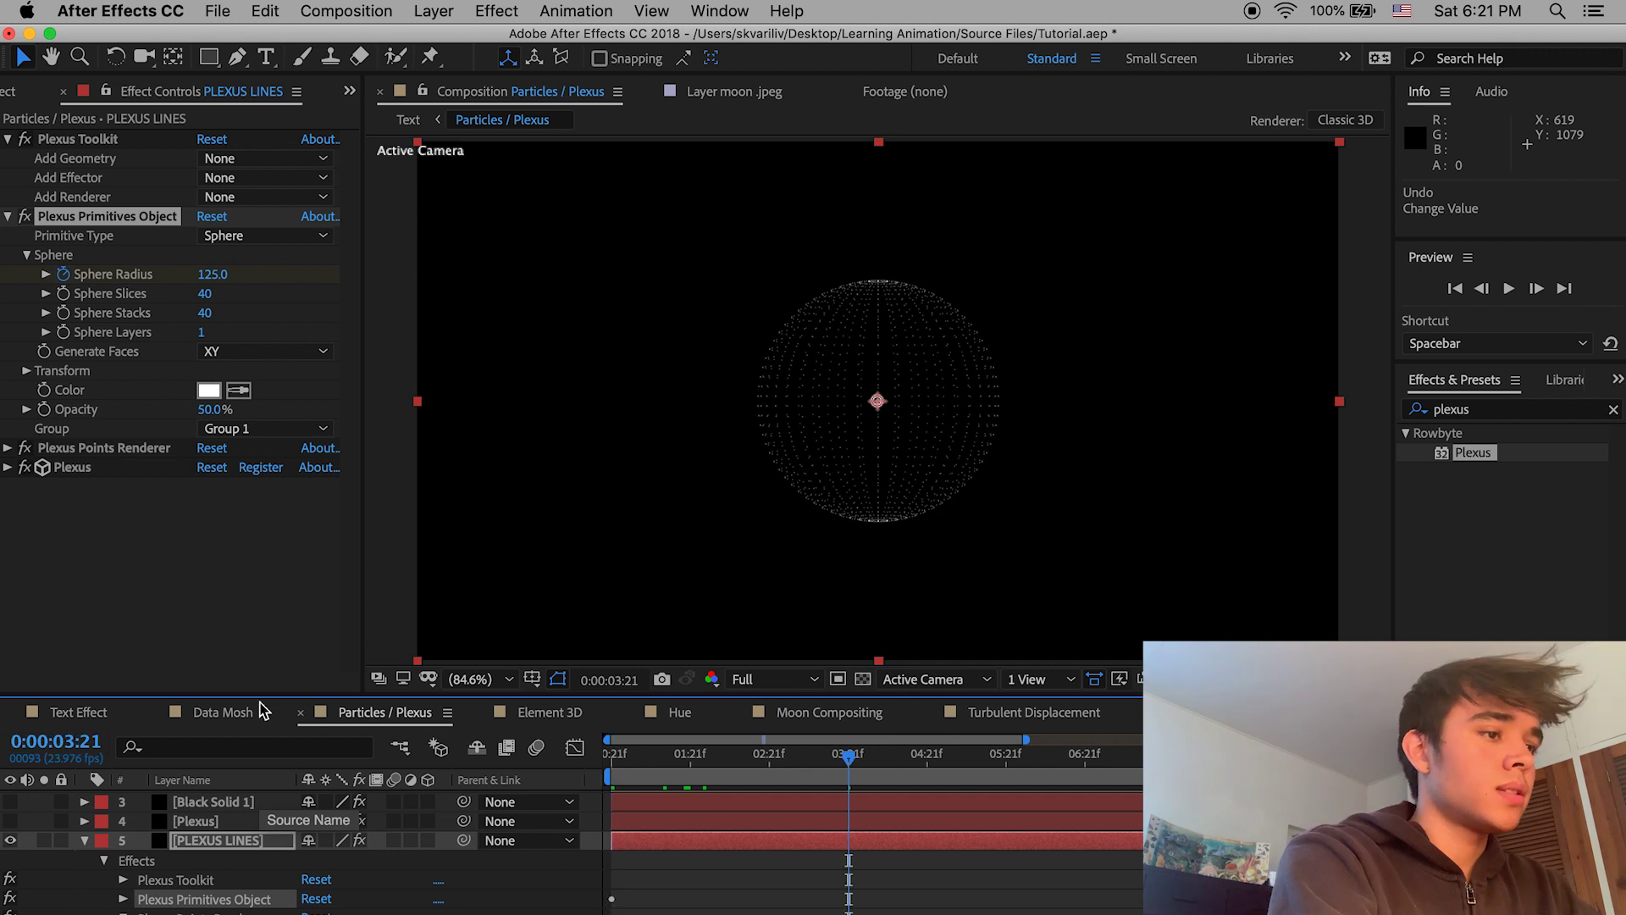
{"action": "left_click_drag", "start_coordinate": [212, 279], "coordinate": [619, 358]}
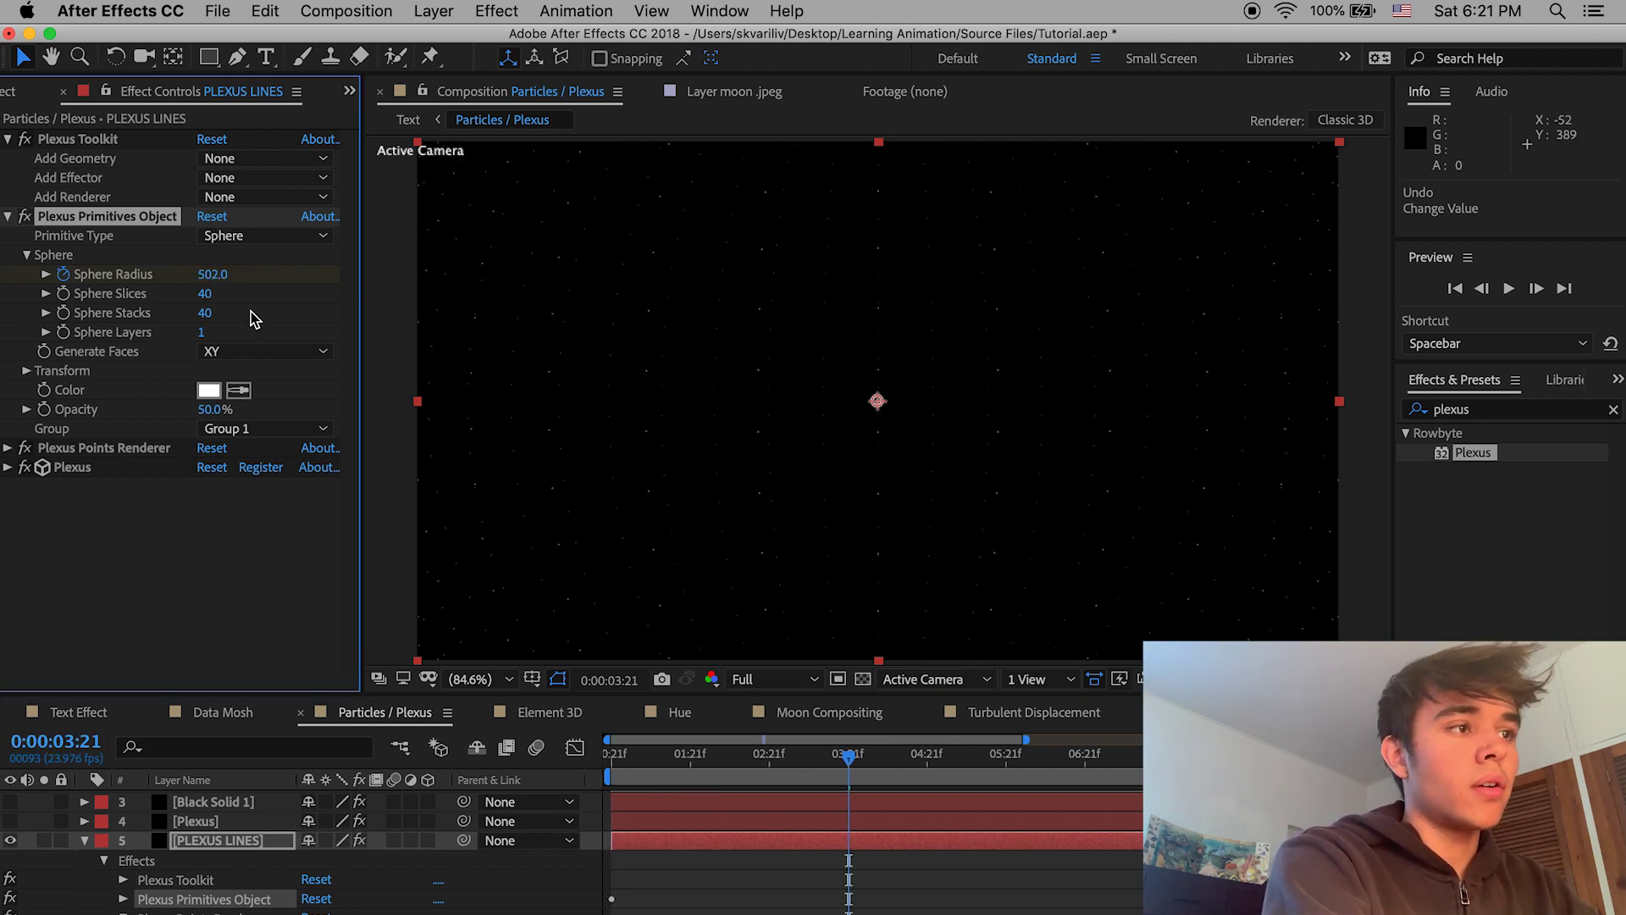
{"action": "key", "text": "space"}
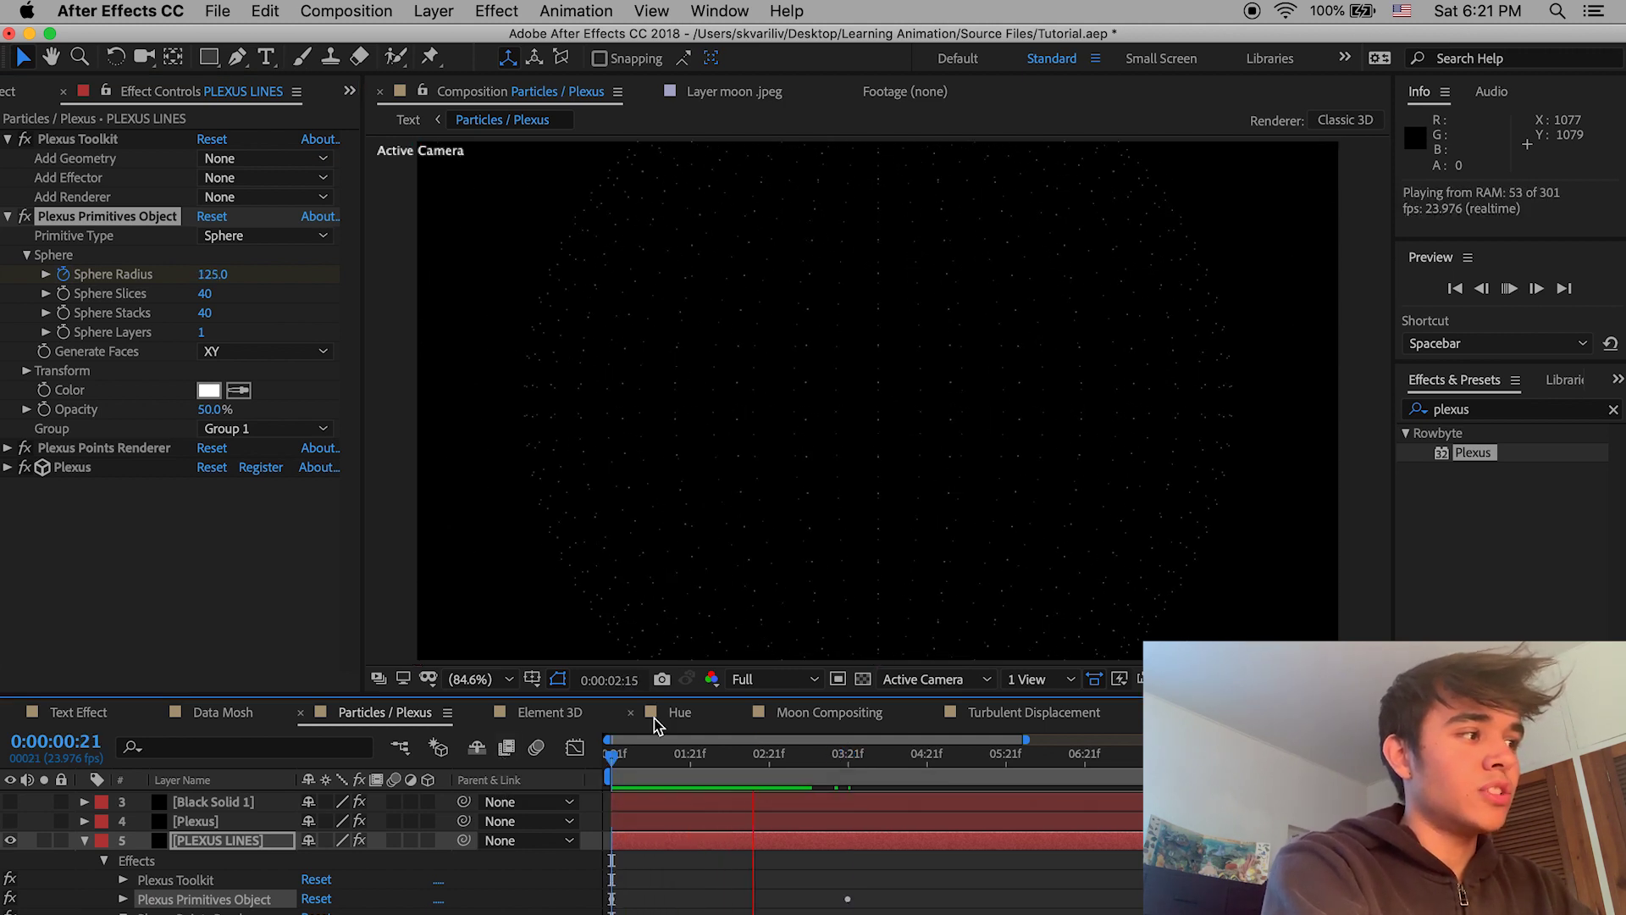
{"action": "key", "text": "space"}
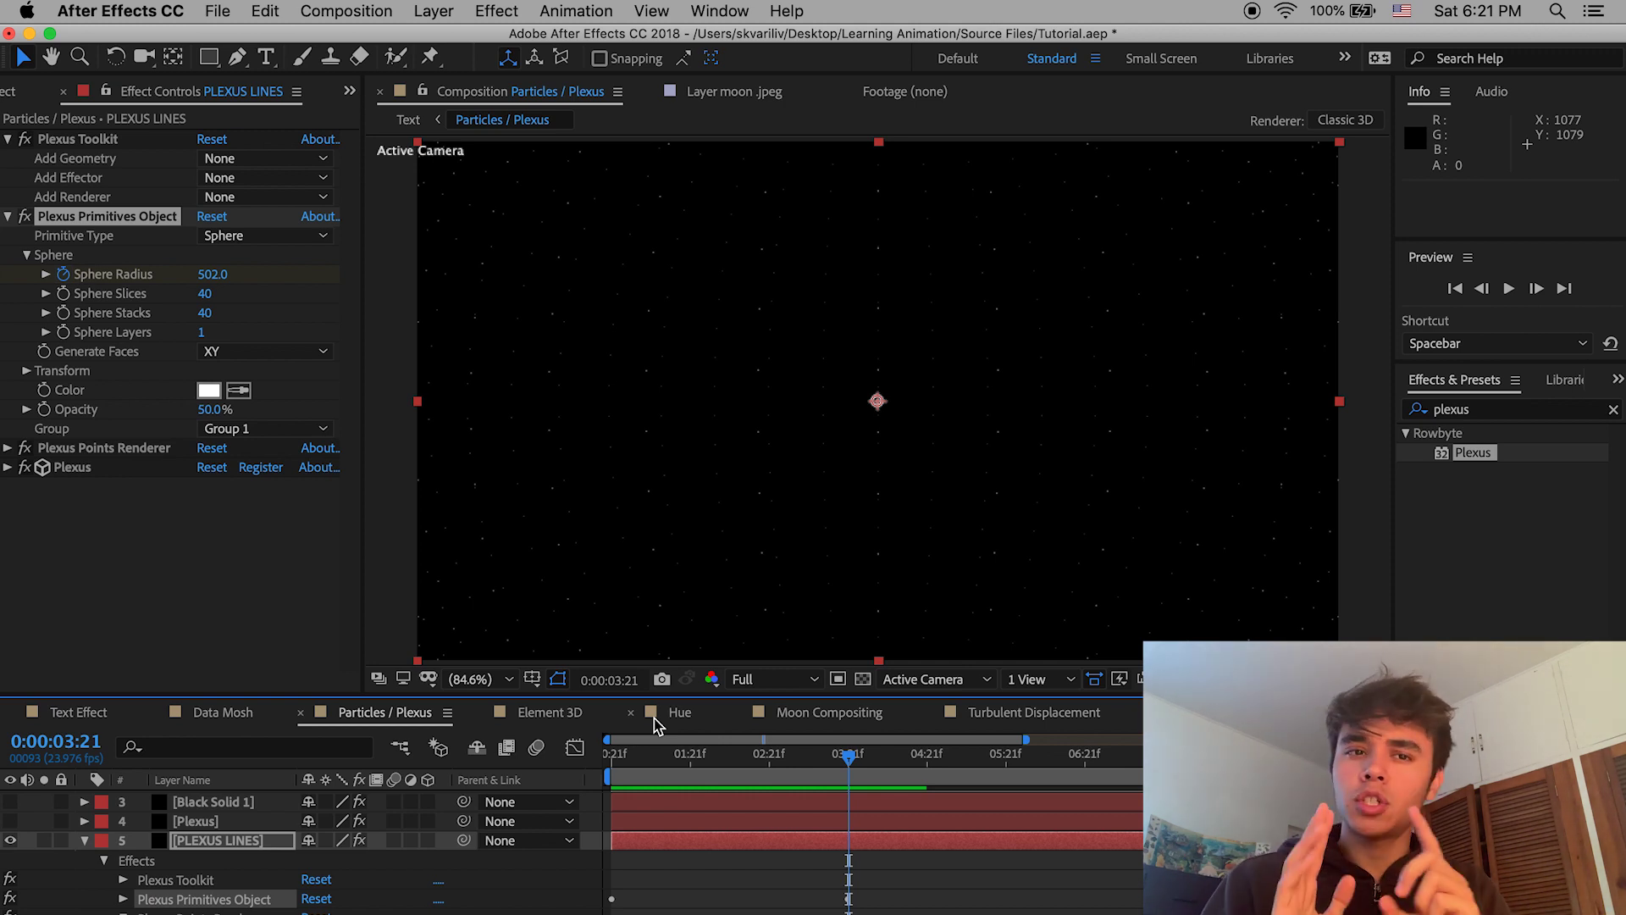
Step: Add a Lines renderer to the Plexus effect and check the sphere at 0:00:00:21 and 0:00:04:07
{"action": "left_click", "coordinate": [258, 198]}
{"action": "left_click", "coordinate": [258, 201]}
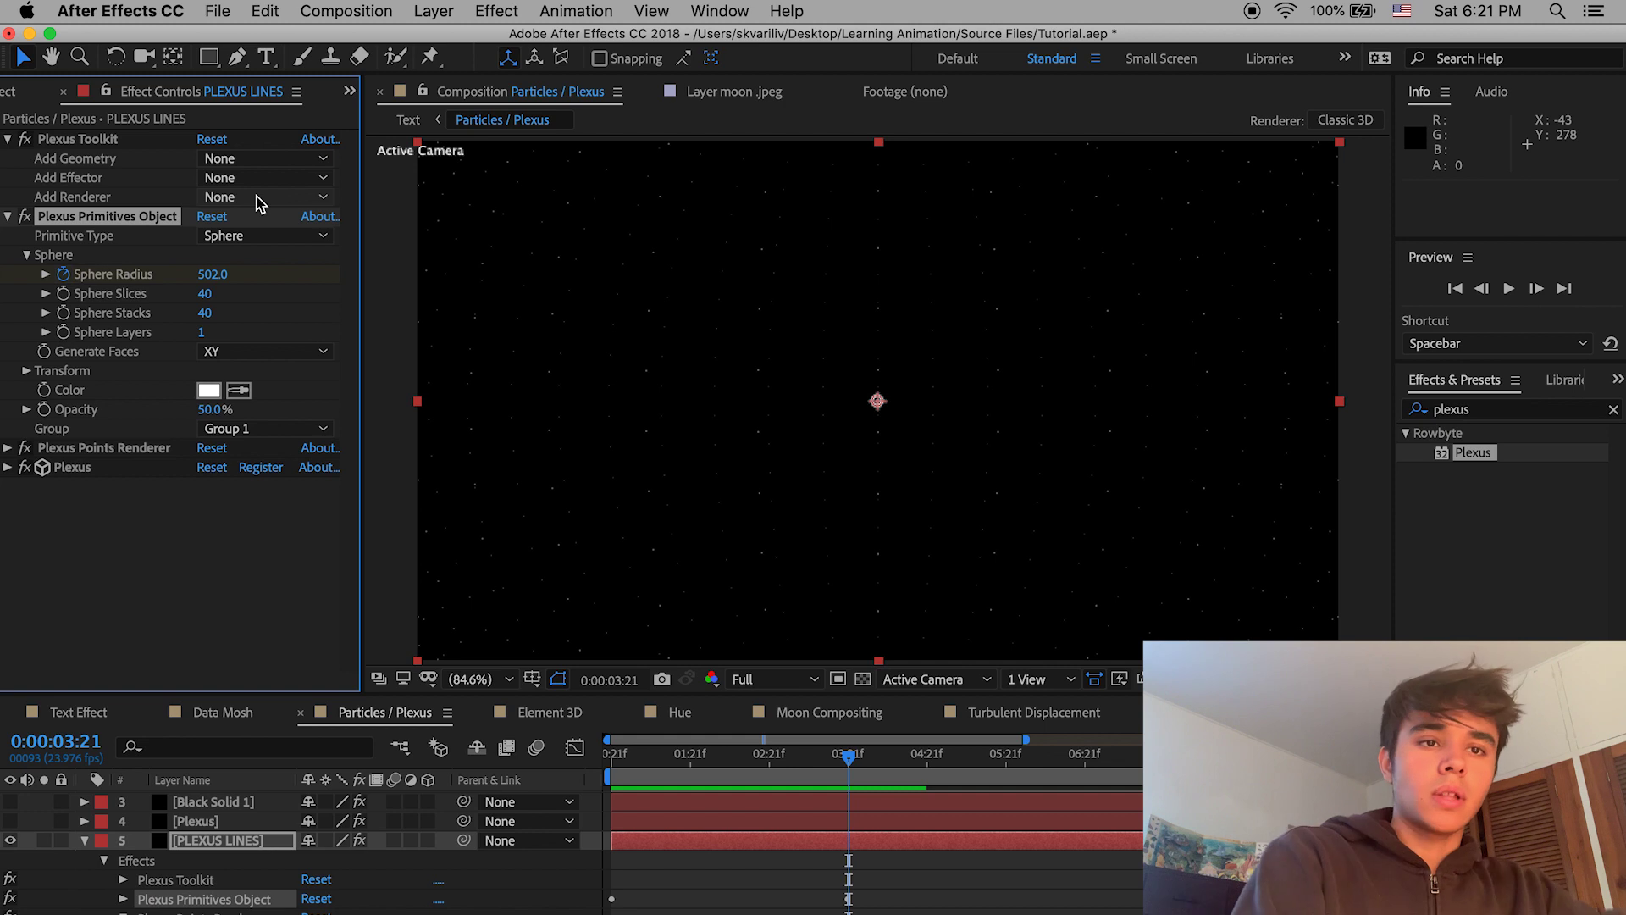
{"action": "left_click", "coordinate": [258, 199]}
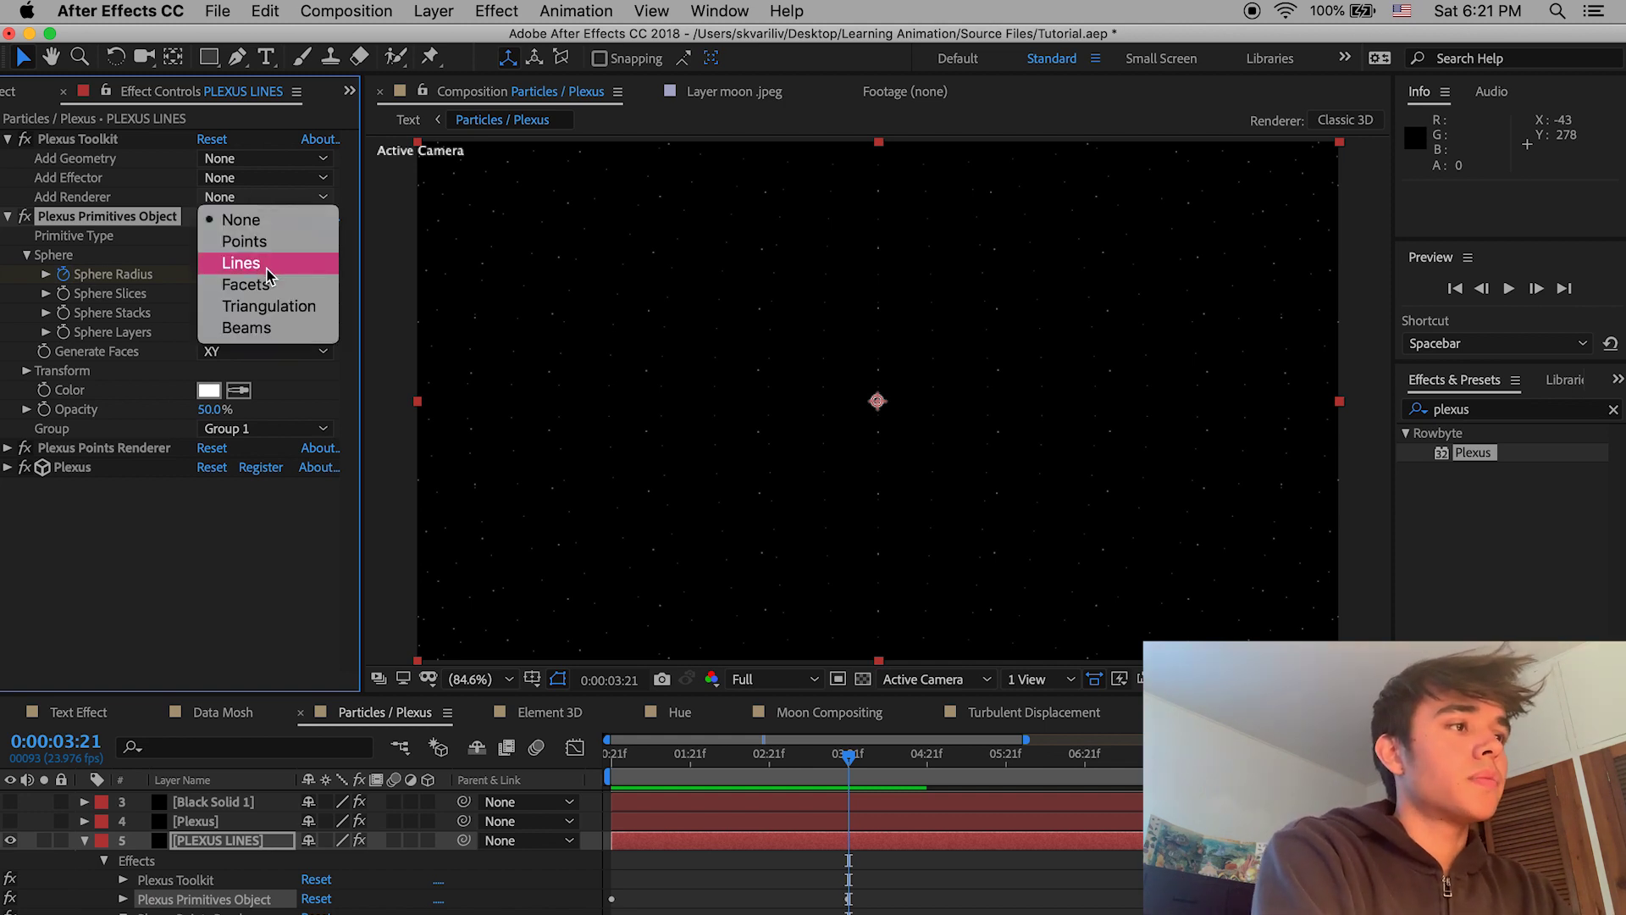
{"action": "left_click", "coordinate": [266, 266]}
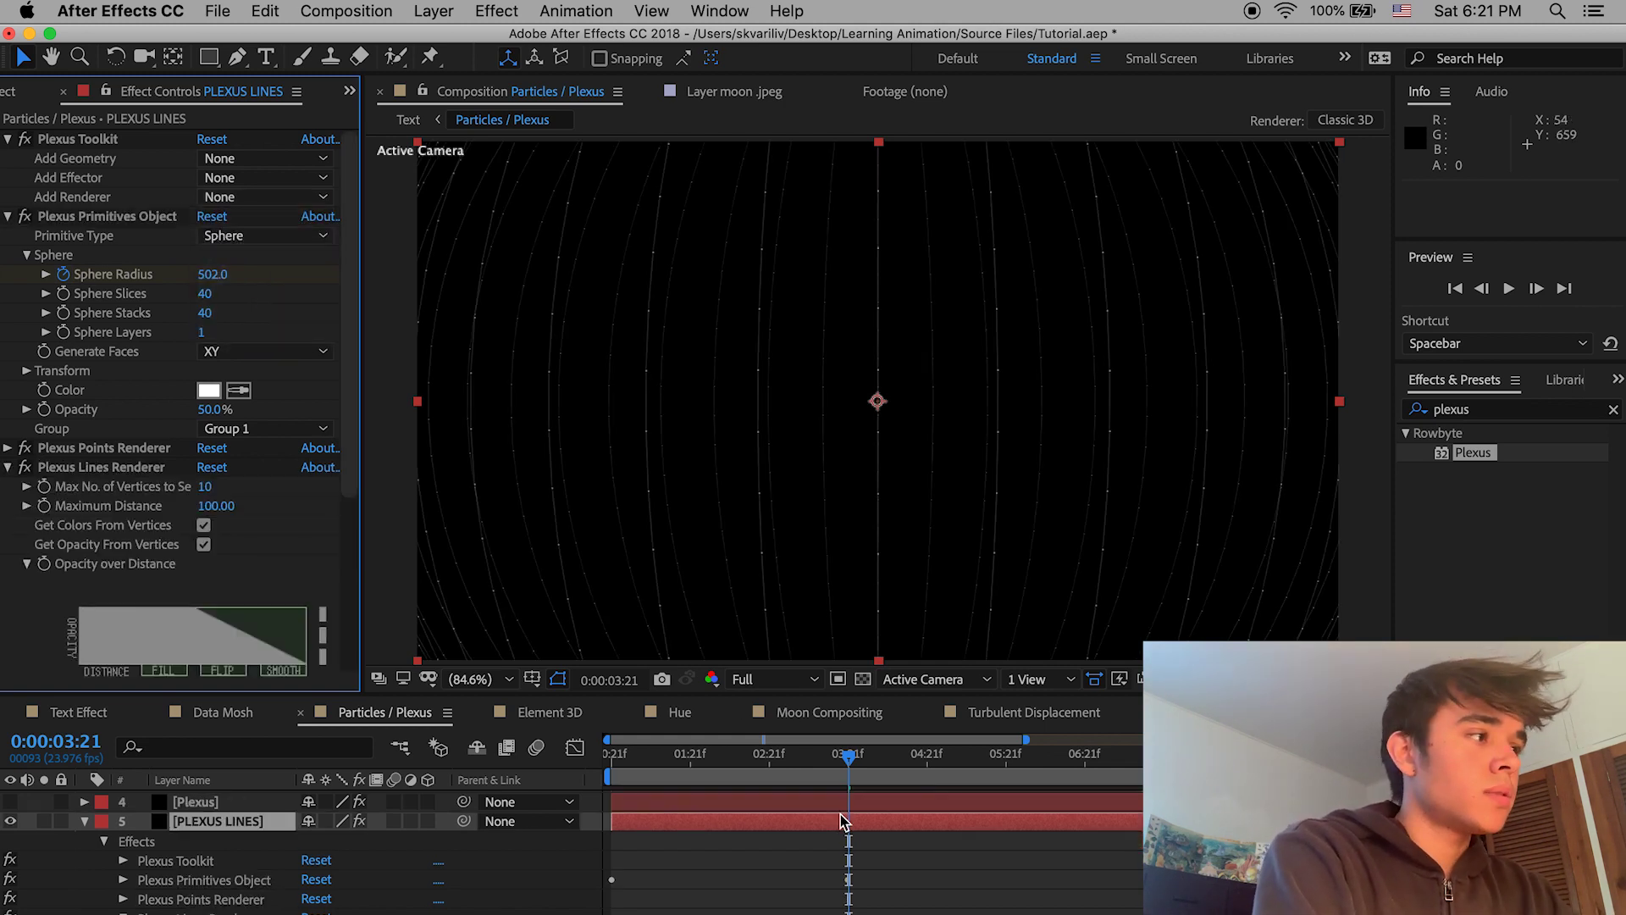
{"action": "left_click_drag", "start_coordinate": [848, 802], "coordinate": [611, 803]}
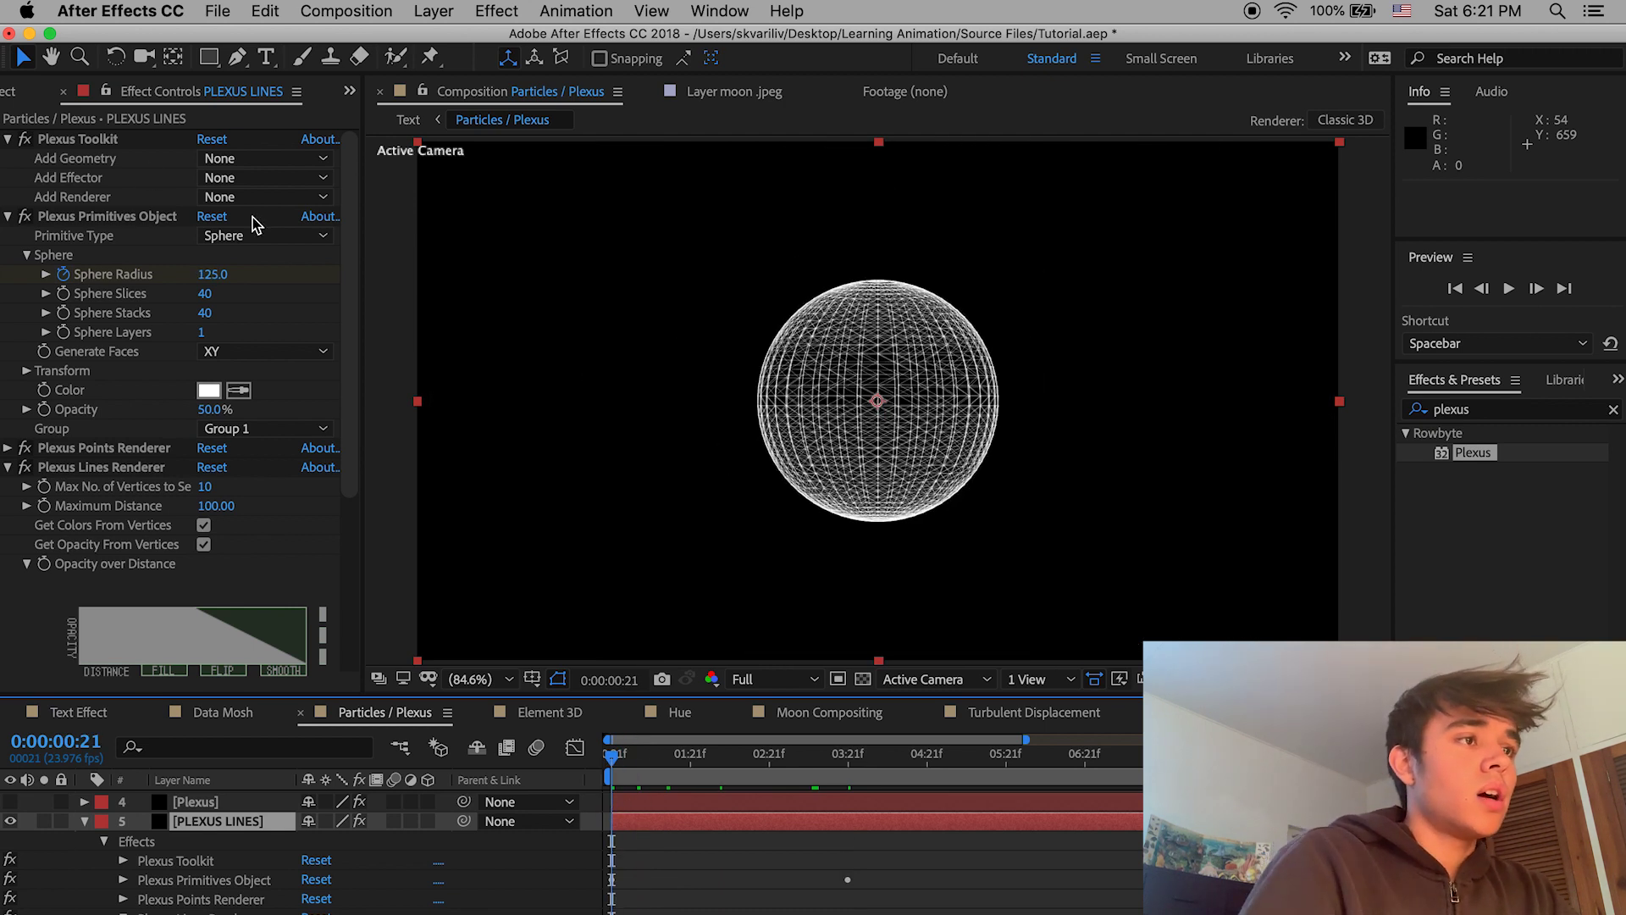
{"action": "left_click_drag", "start_coordinate": [915, 772], "coordinate": [882, 777]}
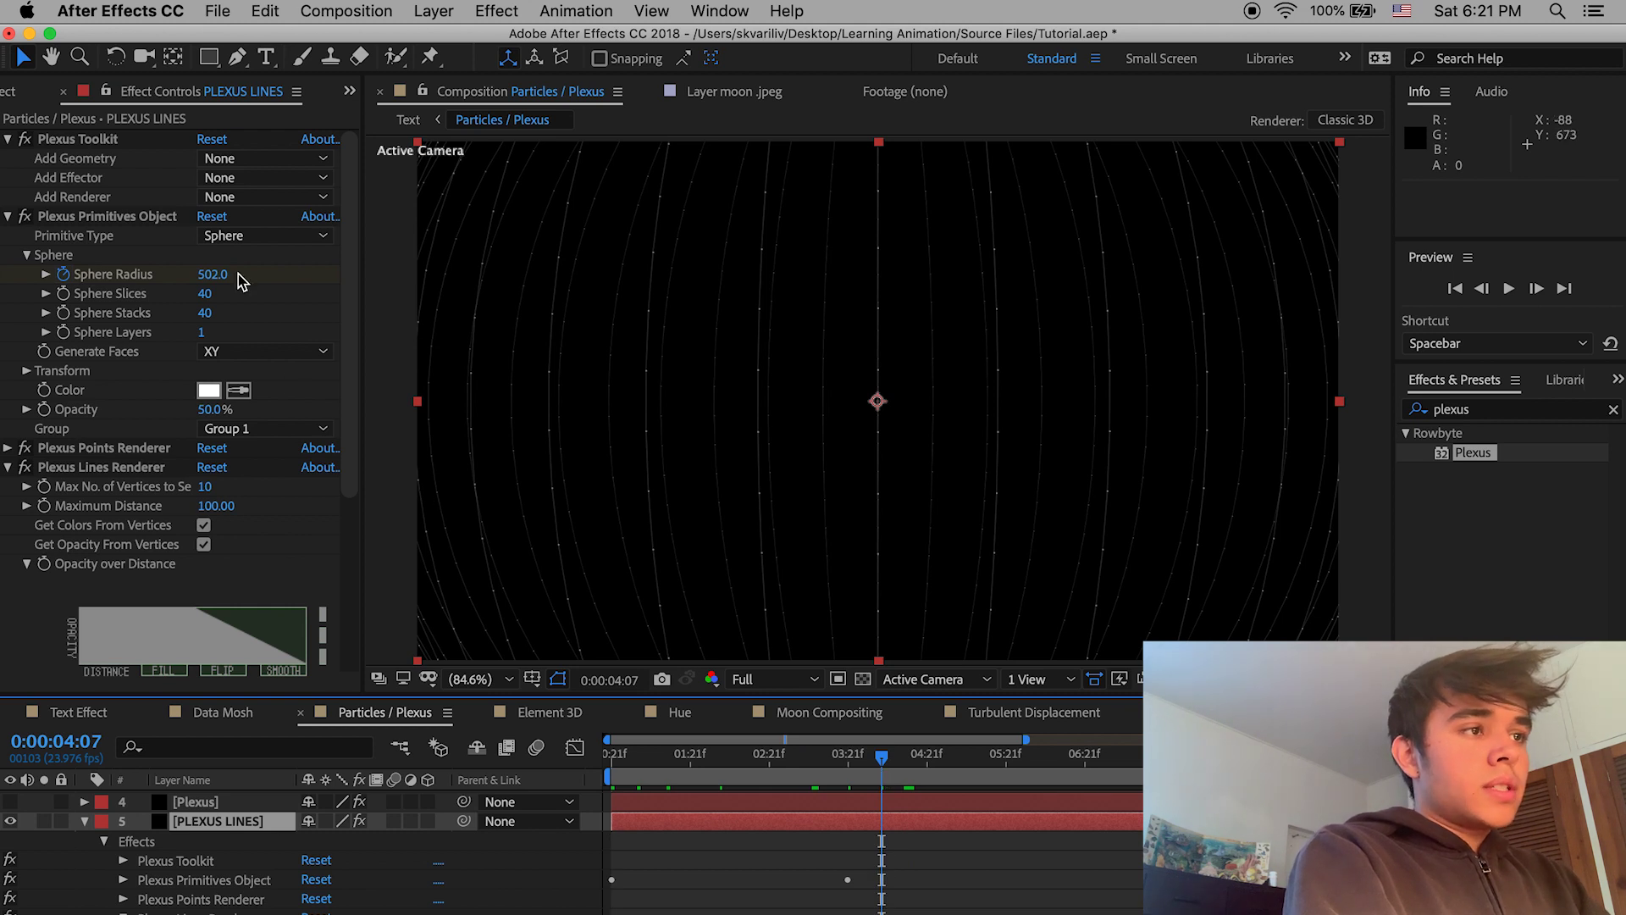
Step: Collapse and hide the PLEXUS LINES layer, and show the Black Solid 1 layer with its Plexus effects at 0:00:05:10
{"action": "scroll", "coordinate": [144, 817], "scroll_direction": "down", "scroll_amount": 1}
{"action": "left_click", "coordinate": [85, 803]}
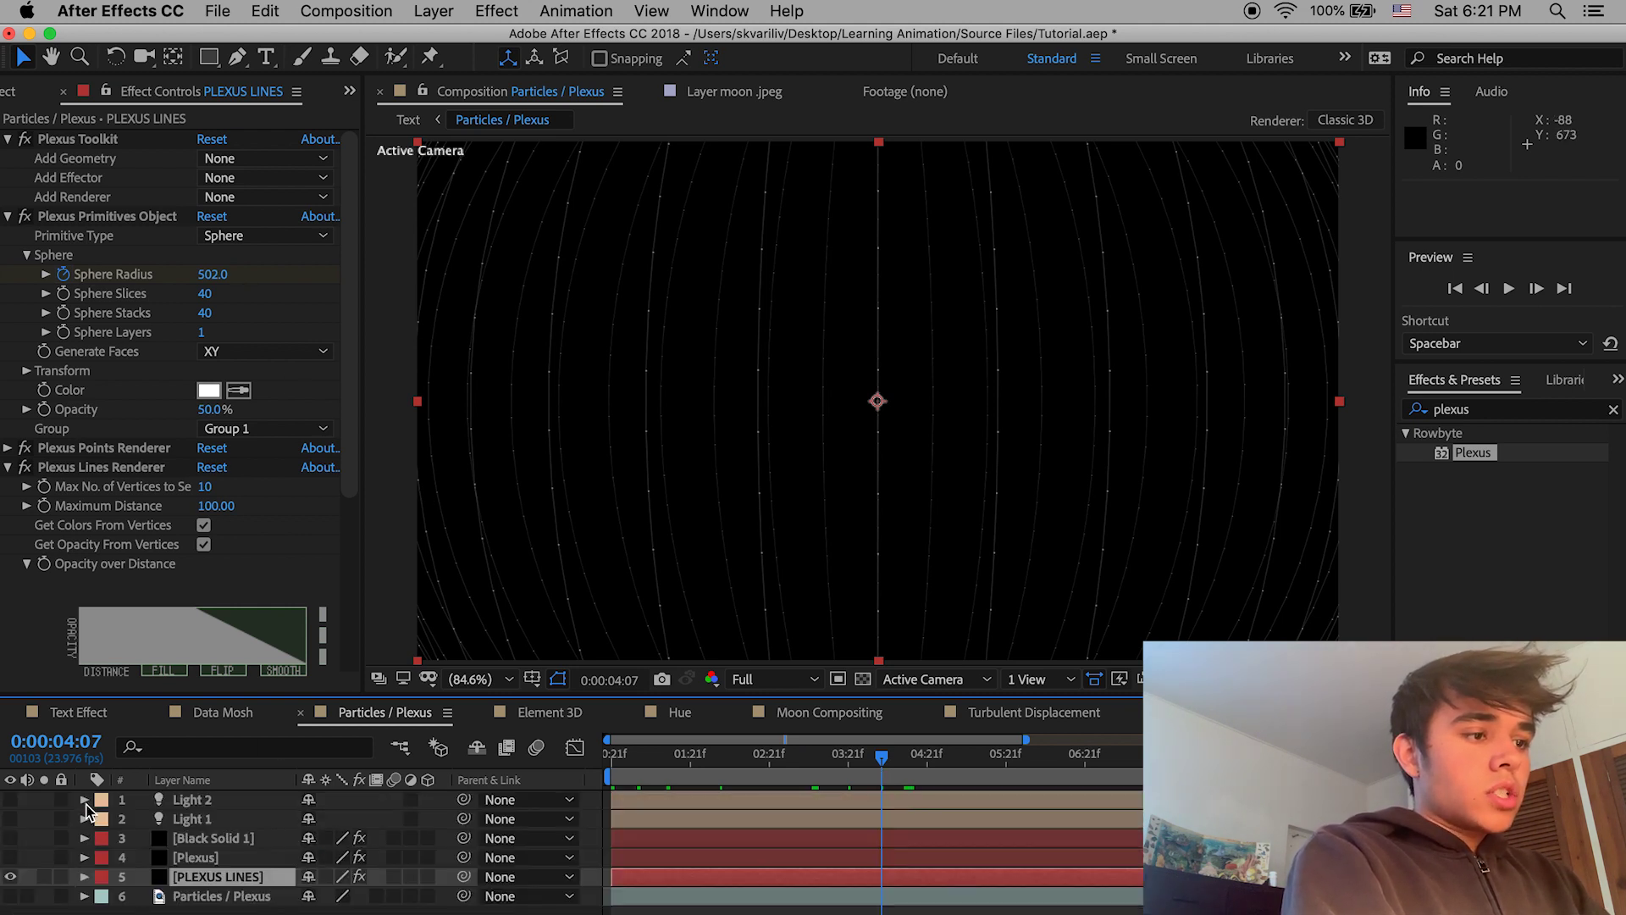
{"action": "left_click", "coordinate": [106, 884]}
{"action": "left_click", "coordinate": [11, 857]}
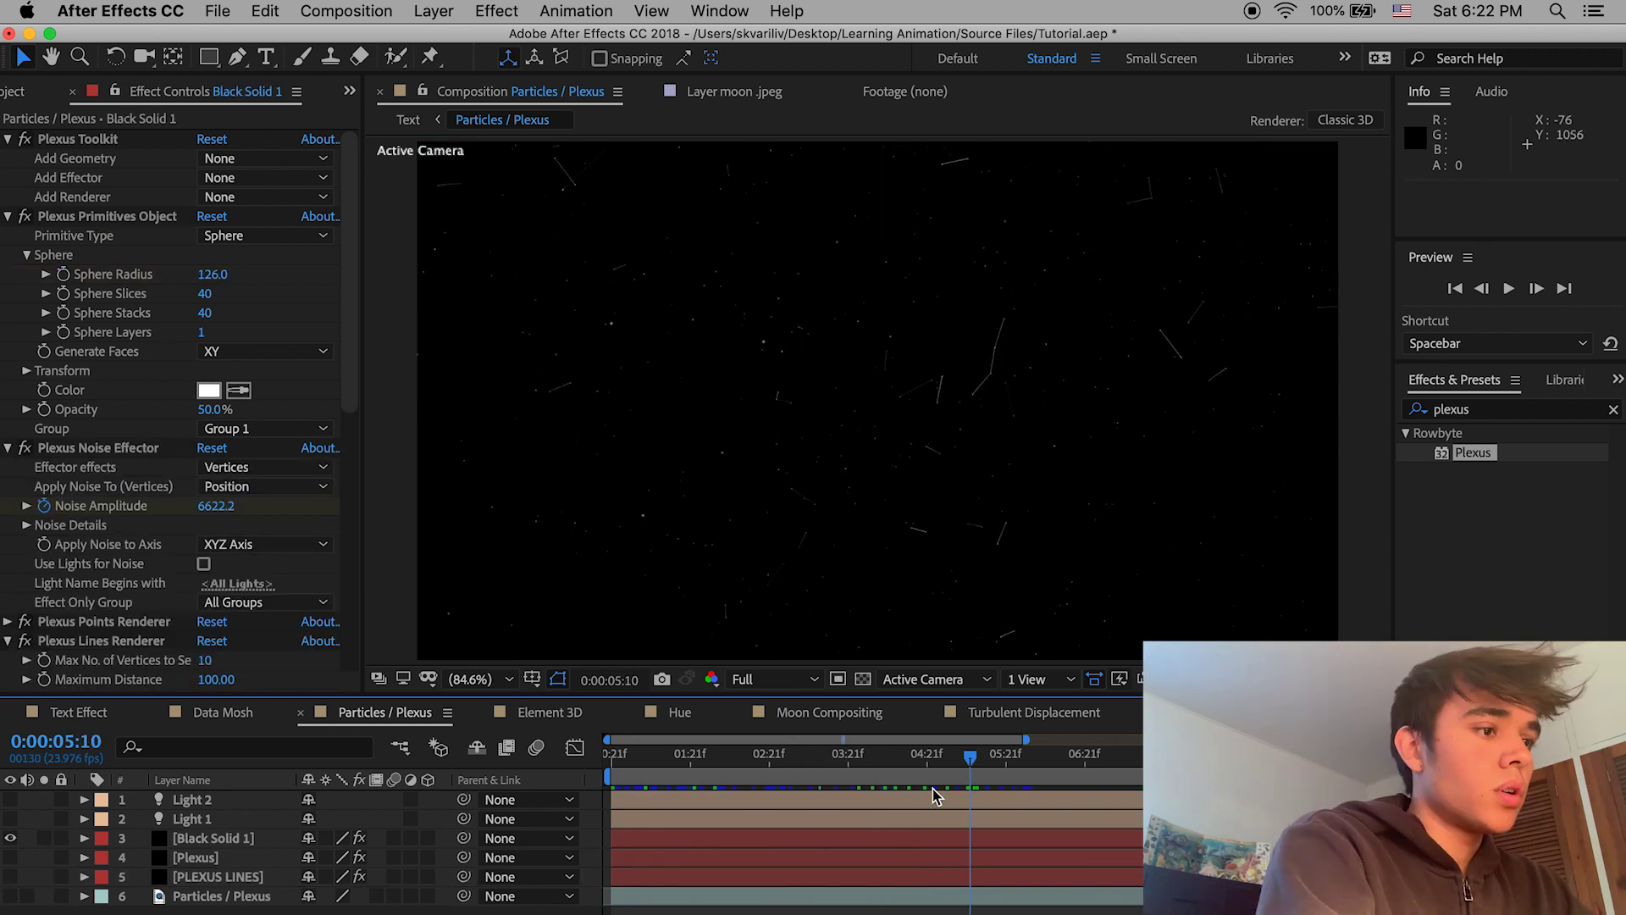
Step: View the Black Solid 1 particles at 0:00:01:07, then hide that layer and show the PLEXUS LINES layer
{"action": "left_click_drag", "start_coordinate": [933, 793], "coordinate": [644, 795]}
{"action": "left_click", "coordinate": [222, 842]}
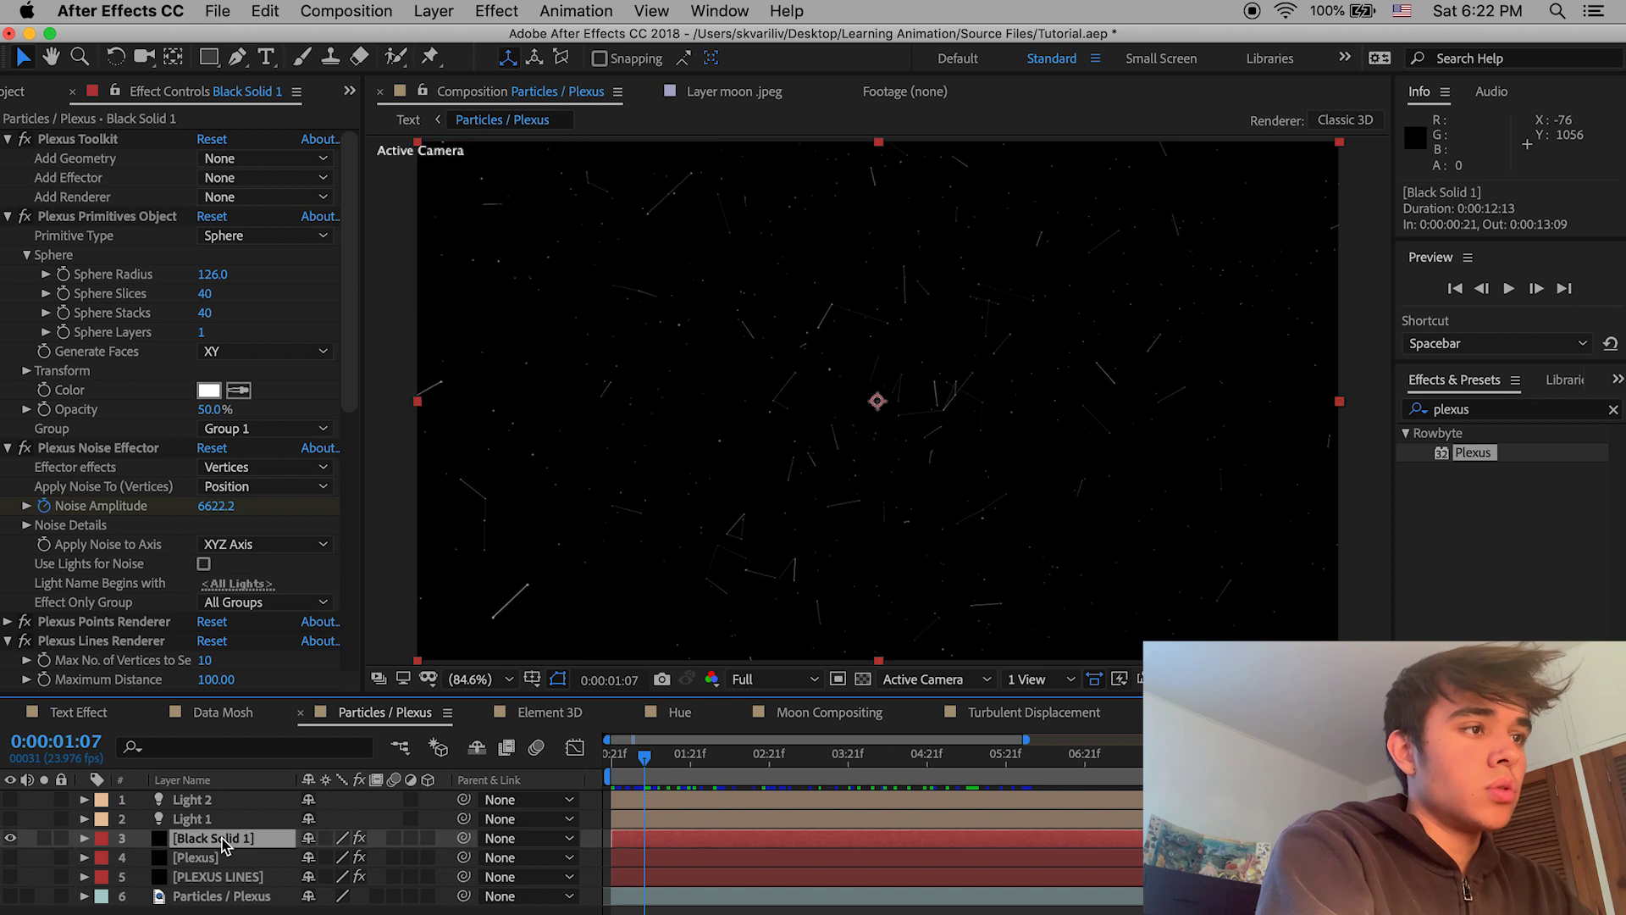
{"action": "left_click", "coordinate": [11, 838]}
{"action": "left_click", "coordinate": [10, 876]}
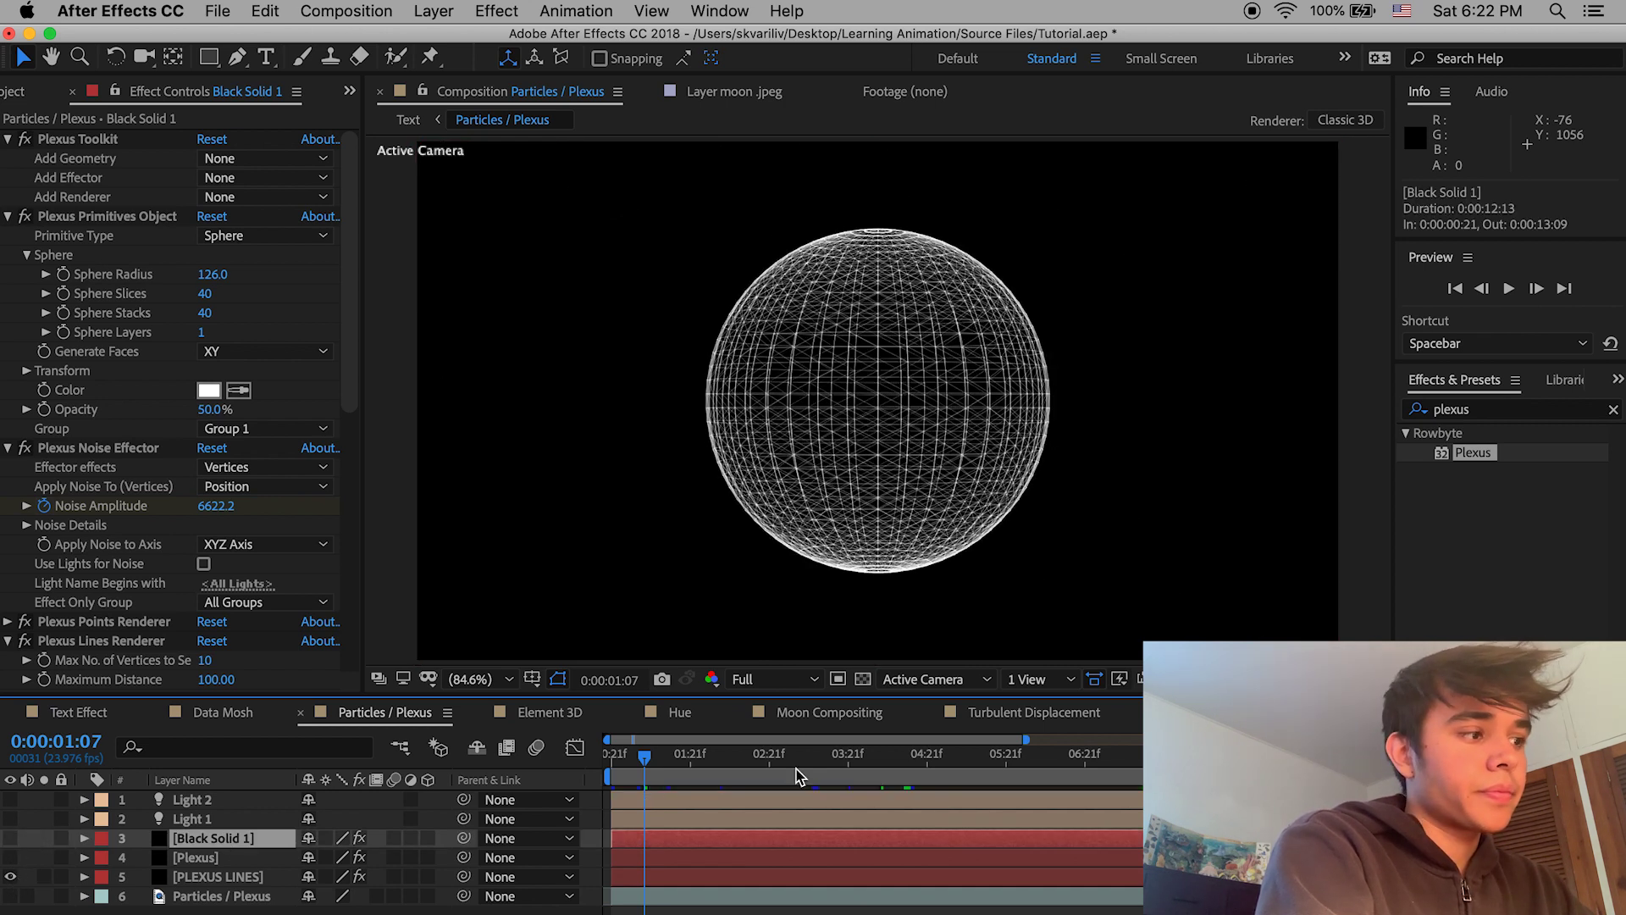
Step: Try out the sphere radius and the centre and X rotation transforms on Black Solid 1, undoing each change
{"action": "left_click_drag", "start_coordinate": [215, 283], "coordinate": [609, 367]}
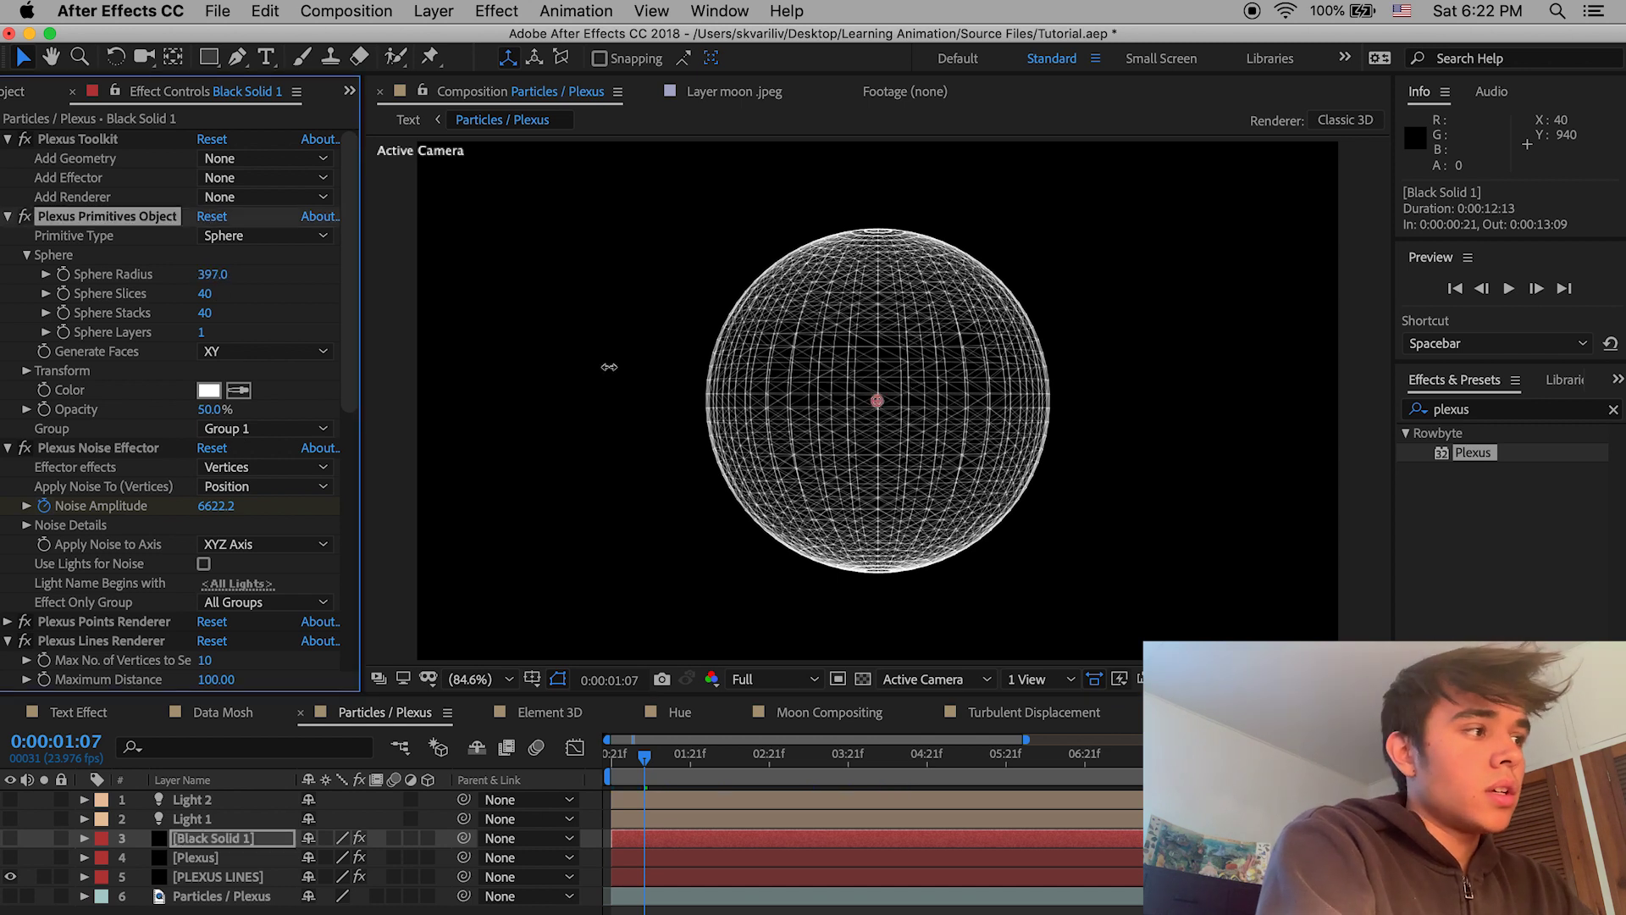
{"action": "key", "text": "super+z"}
{"action": "left_click", "coordinate": [26, 371]}
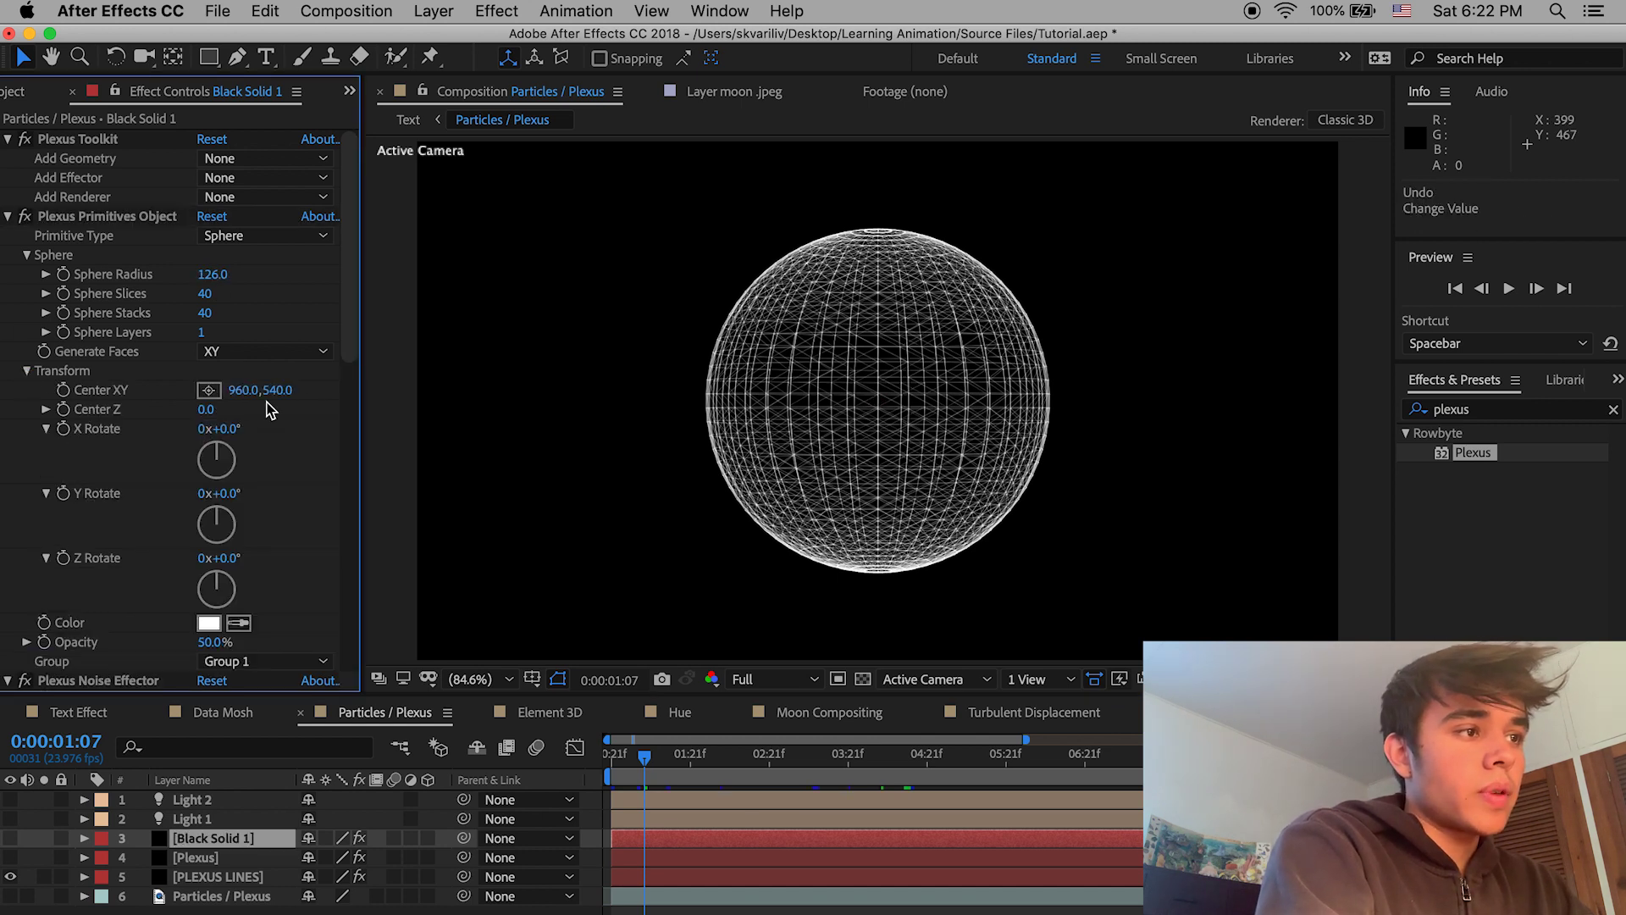
{"action": "left_click_drag", "start_coordinate": [240, 398], "coordinate": [658, 445]}
{"action": "key", "text": "super+z"}
{"action": "left_click_drag", "start_coordinate": [218, 429], "coordinate": [437, 462]}
{"action": "key", "text": "super+z"}
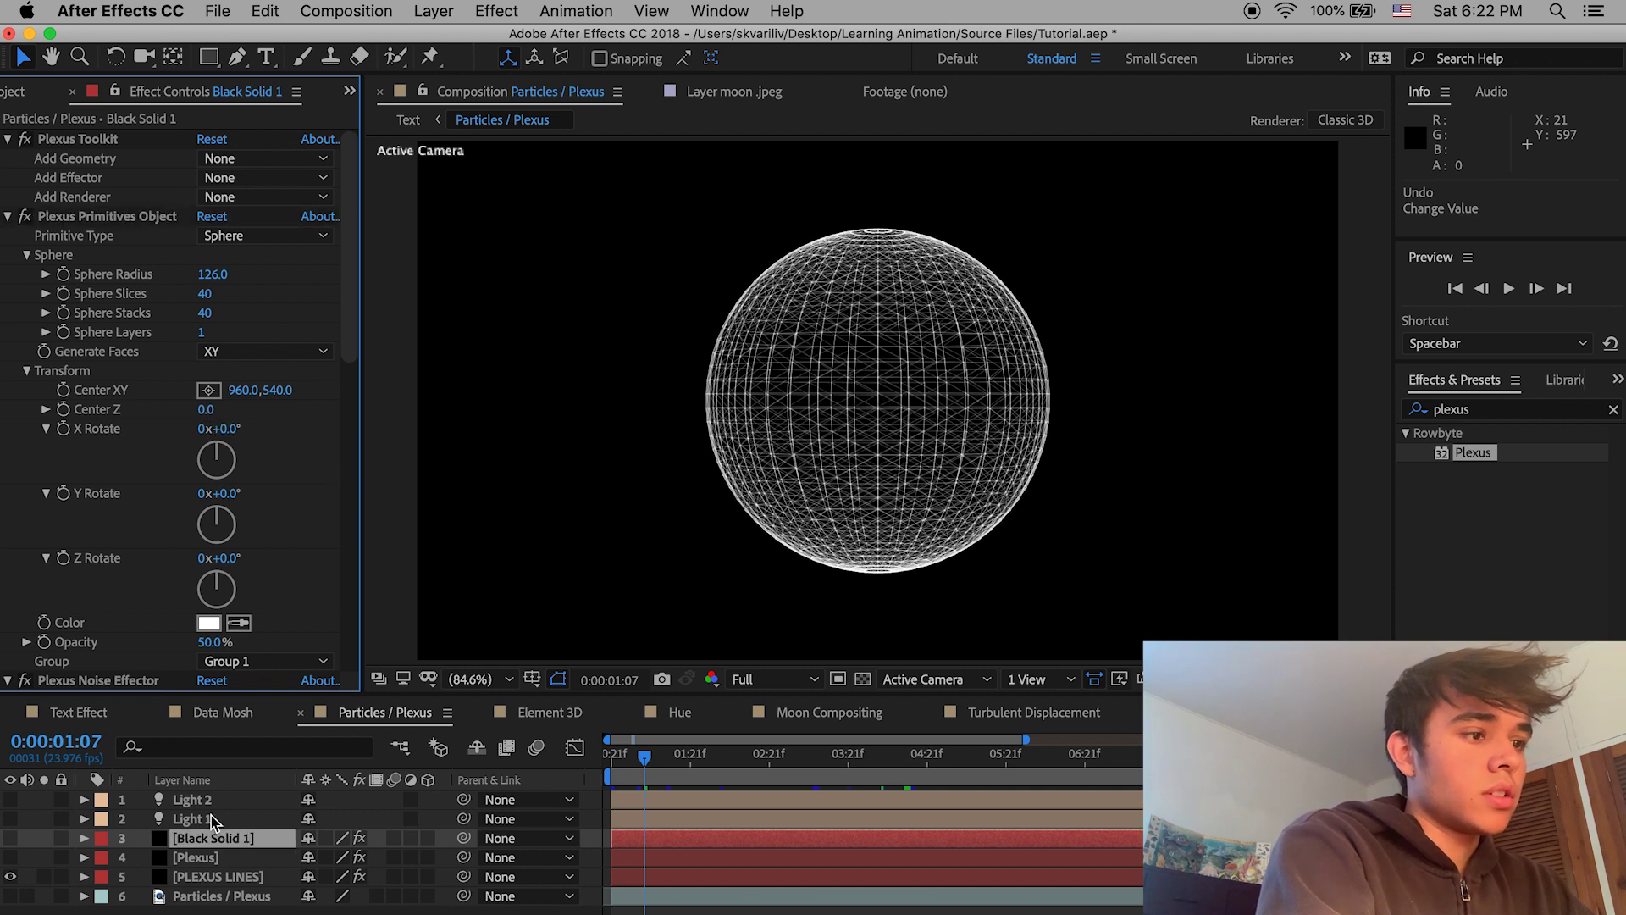
Step: Try out the centre position and Y rotation of the PLEXUS LINES sphere, undoing each change
{"action": "left_click", "coordinate": [206, 881]}
{"action": "left_click", "coordinate": [41, 370]}
{"action": "left_click", "coordinate": [27, 370]}
{"action": "left_click", "coordinate": [26, 370]}
{"action": "left_click", "coordinate": [27, 370]}
{"action": "left_click_drag", "start_coordinate": [240, 389], "coordinate": [207, 425]}
{"action": "key", "text": "super+z"}
{"action": "left_click_drag", "start_coordinate": [216, 493], "coordinate": [562, 534]}
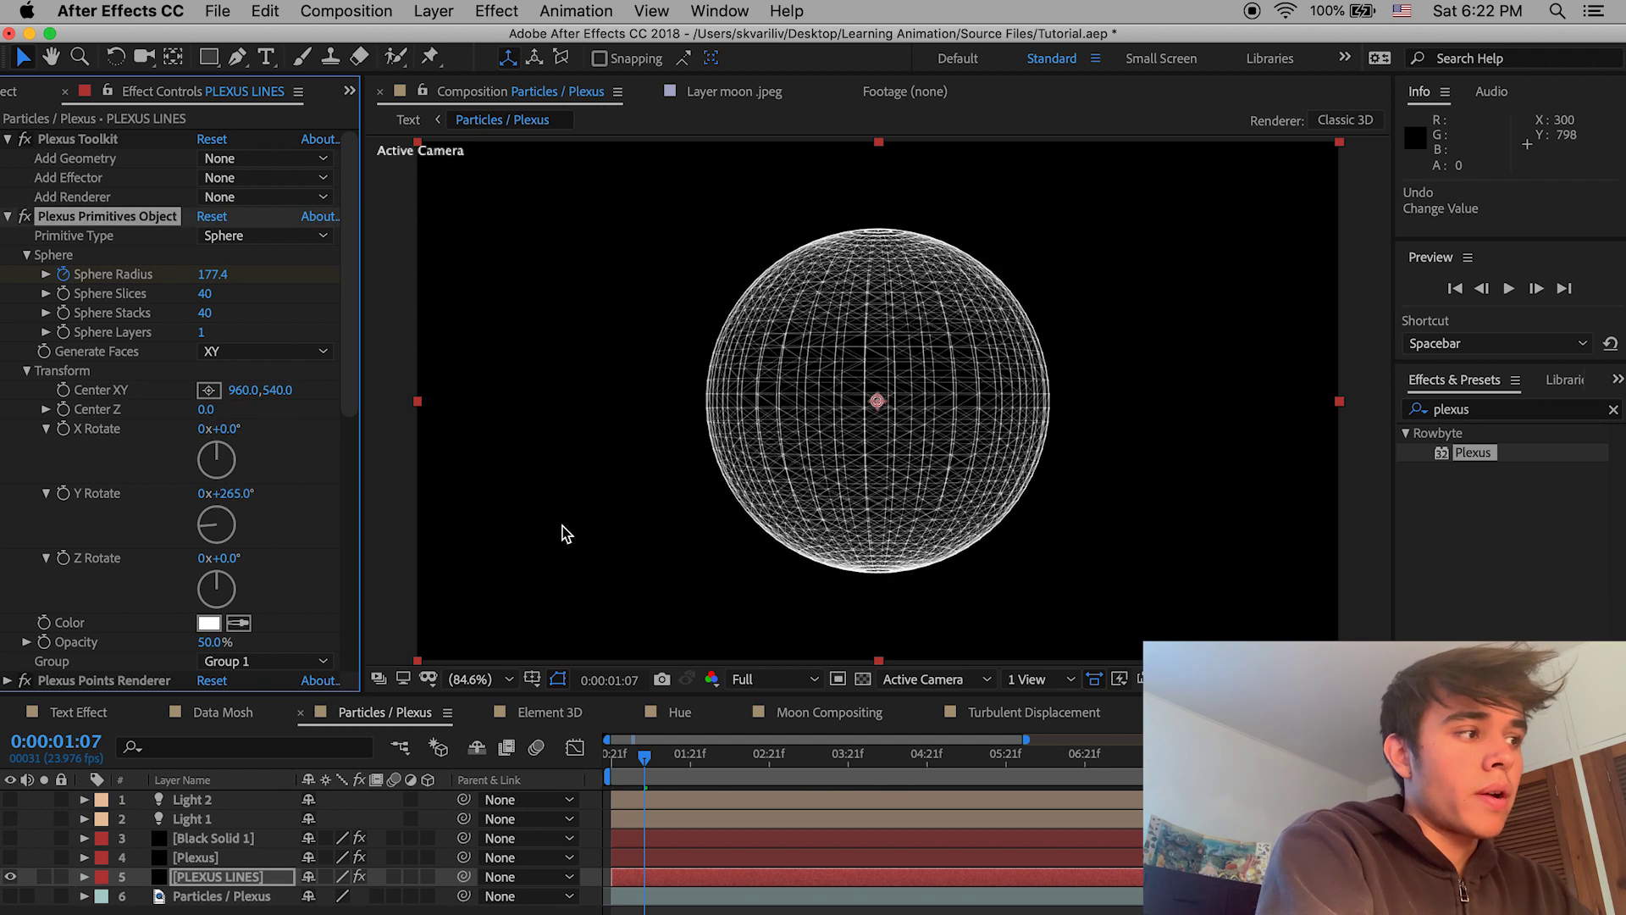
{"action": "key", "text": "super+z"}
Step: Review the Points Renderer and Lines Renderer settings of PLEXUS LINES, collapsing the Points Renderer and Primitives Object
{"action": "scroll", "coordinate": [48, 555], "scroll_direction": "down", "scroll_amount": 3}
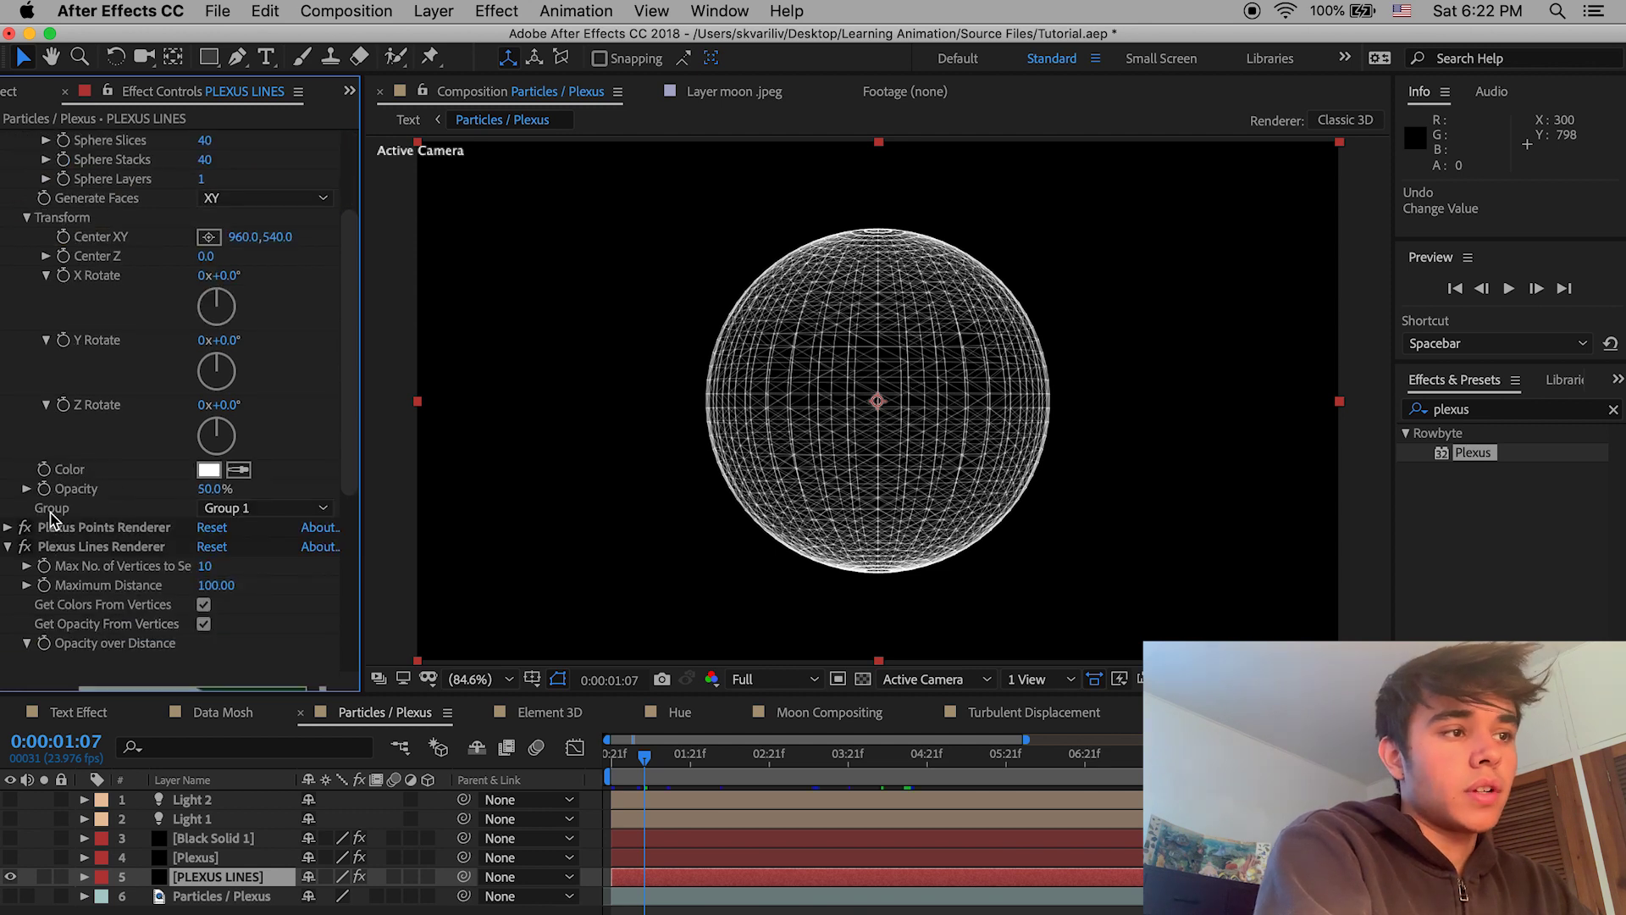
{"action": "left_click", "coordinate": [7, 527]}
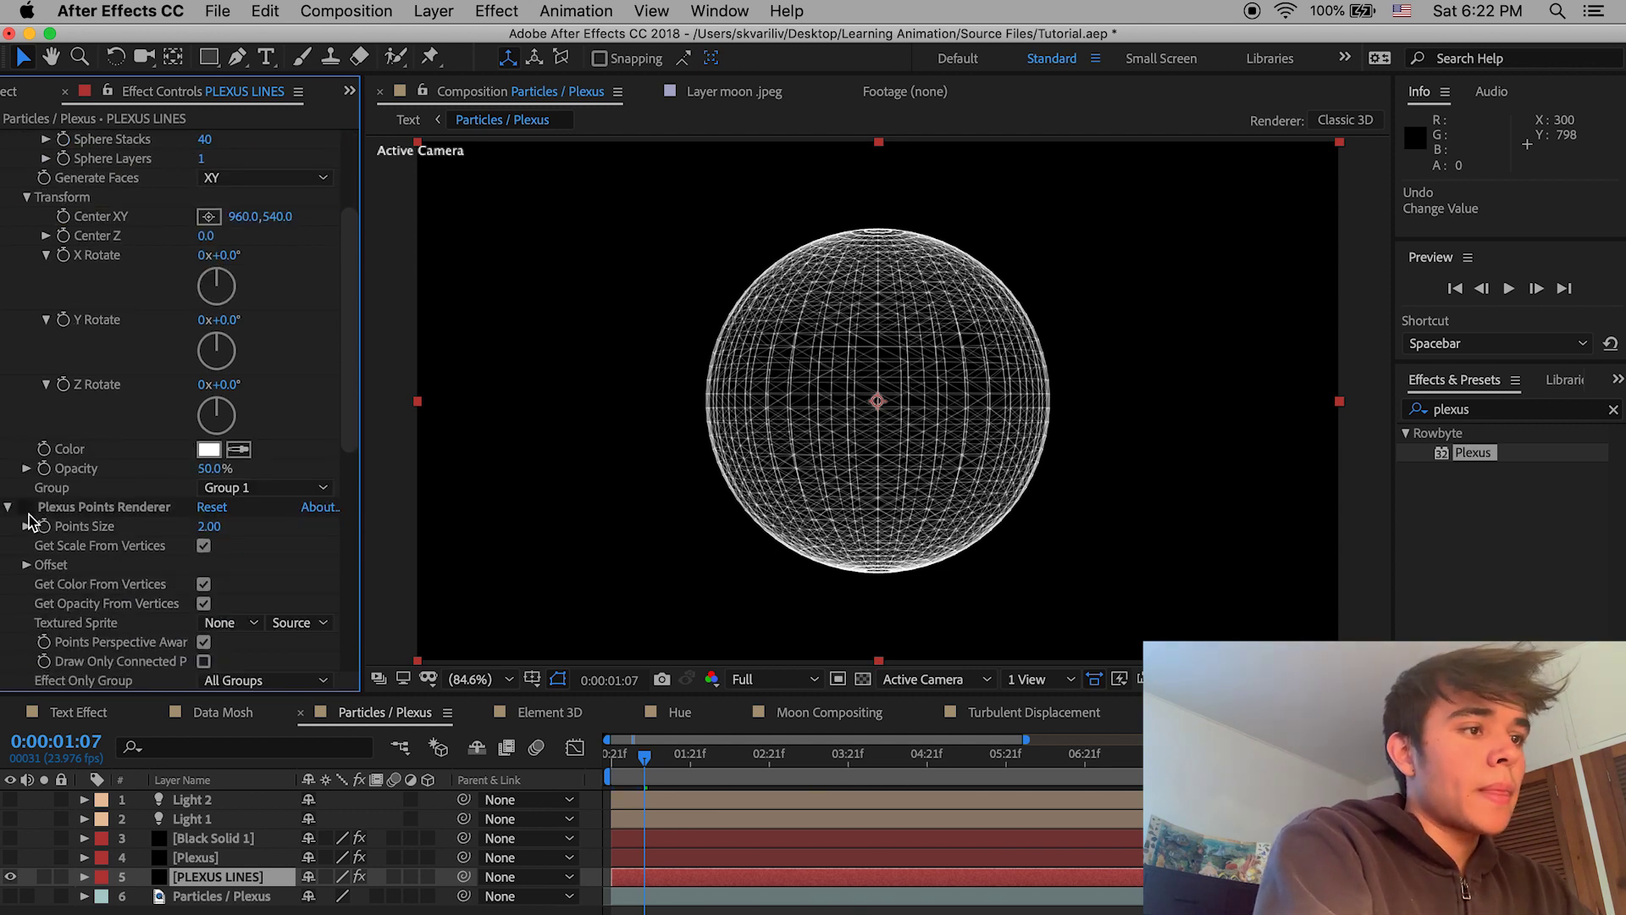
{"action": "left_click", "coordinate": [11, 506]}
{"action": "scroll", "coordinate": [117, 552], "scroll_direction": "down", "scroll_amount": 5}
{"action": "scroll", "coordinate": [117, 552], "scroll_direction": "up", "scroll_amount": 8}
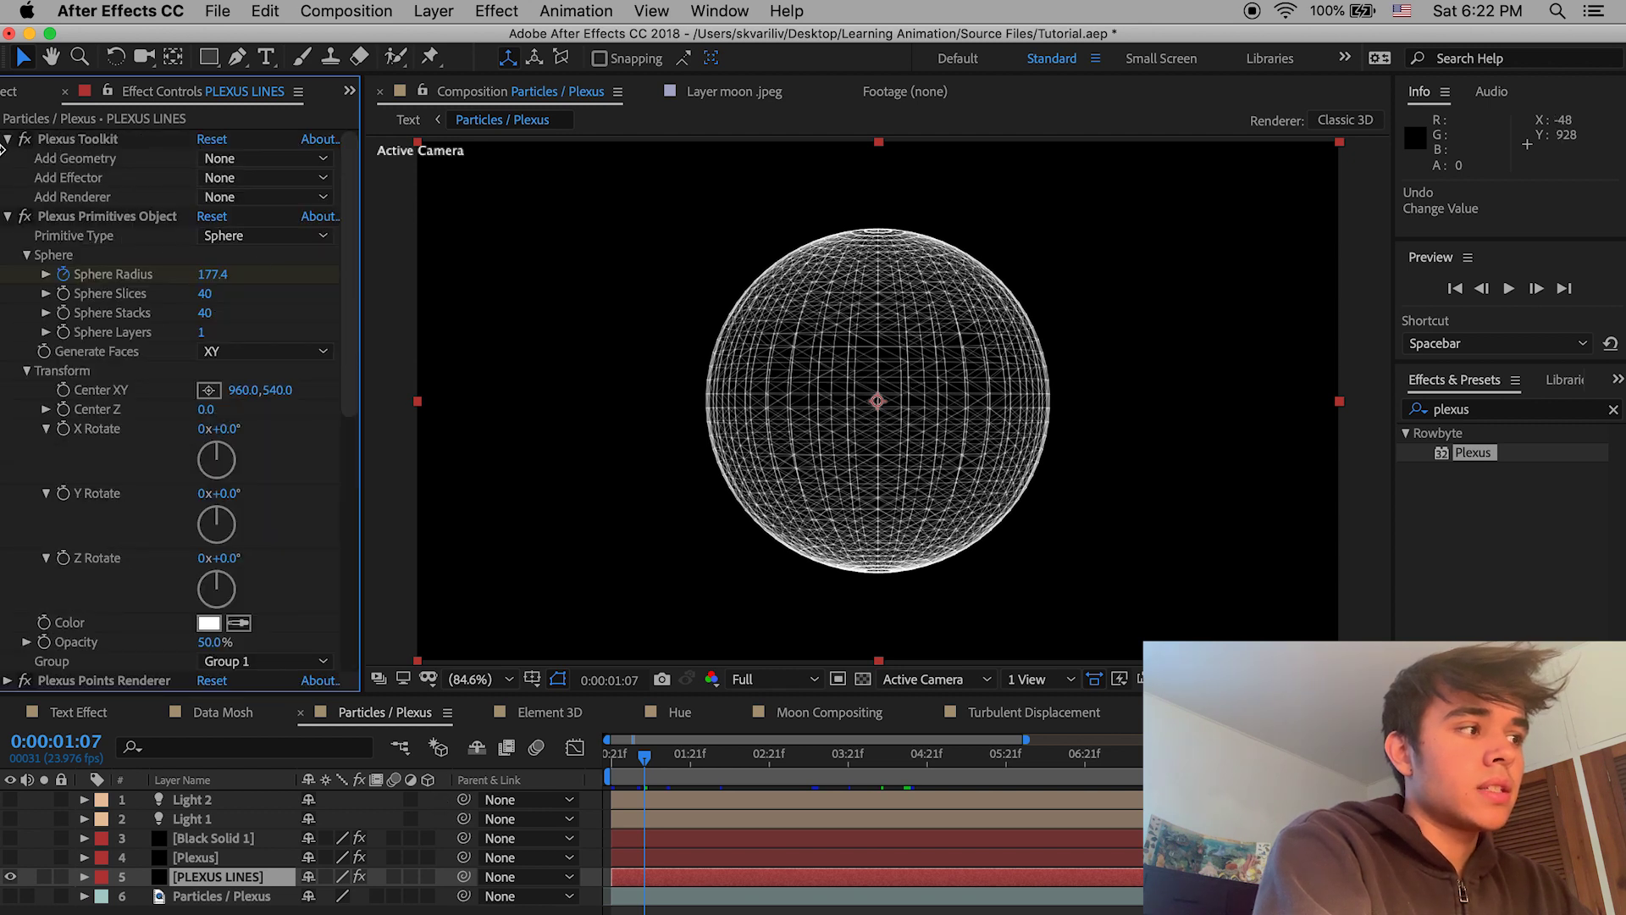
{"action": "left_click", "coordinate": [6, 217]}
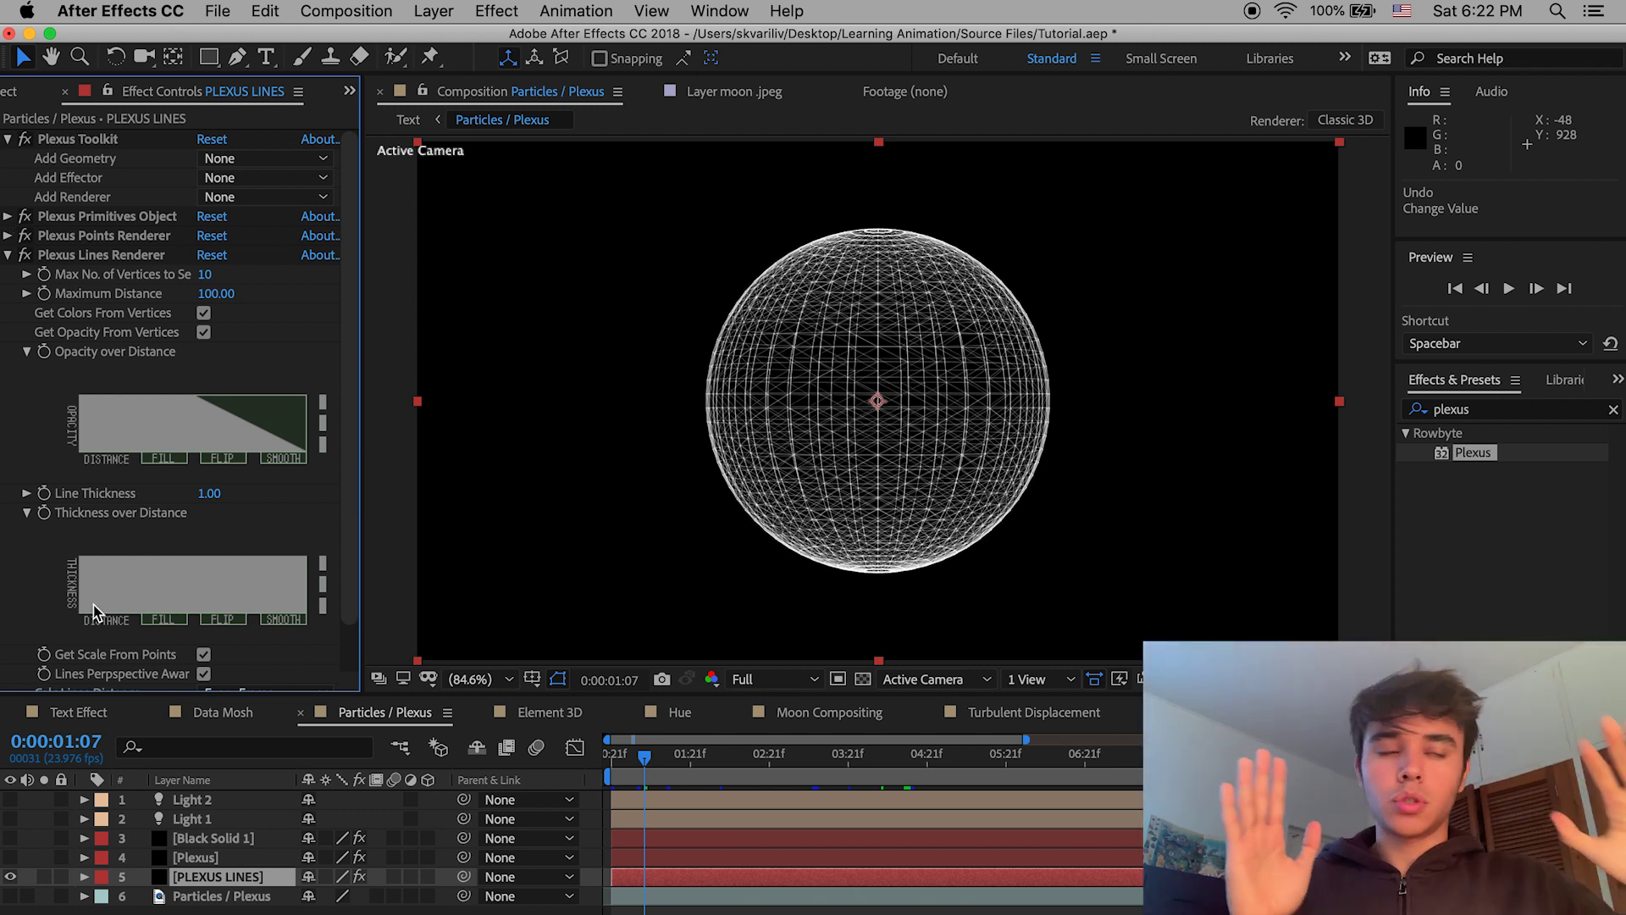
Step: Hide the PLEXUS LINES layer, show Black Solid 1 at 0:00:00:21, and select it
{"action": "left_click", "coordinate": [10, 876]}
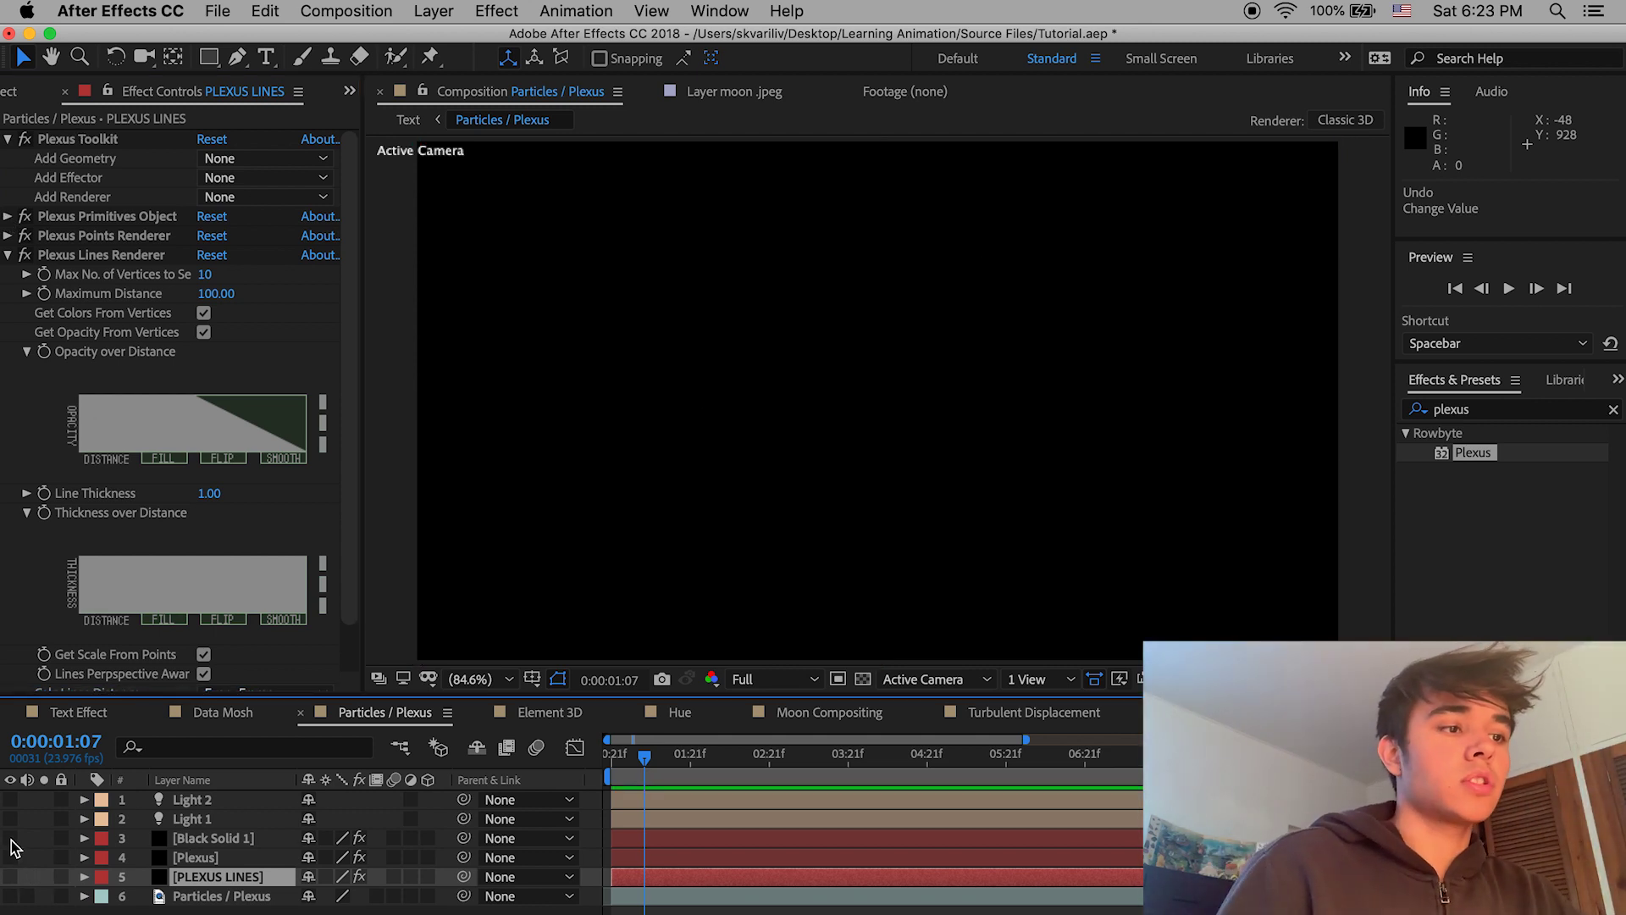
{"action": "left_click", "coordinate": [11, 837]}
{"action": "left_click_drag", "start_coordinate": [672, 781], "coordinate": [601, 794]}
{"action": "left_click", "coordinate": [739, 847]}
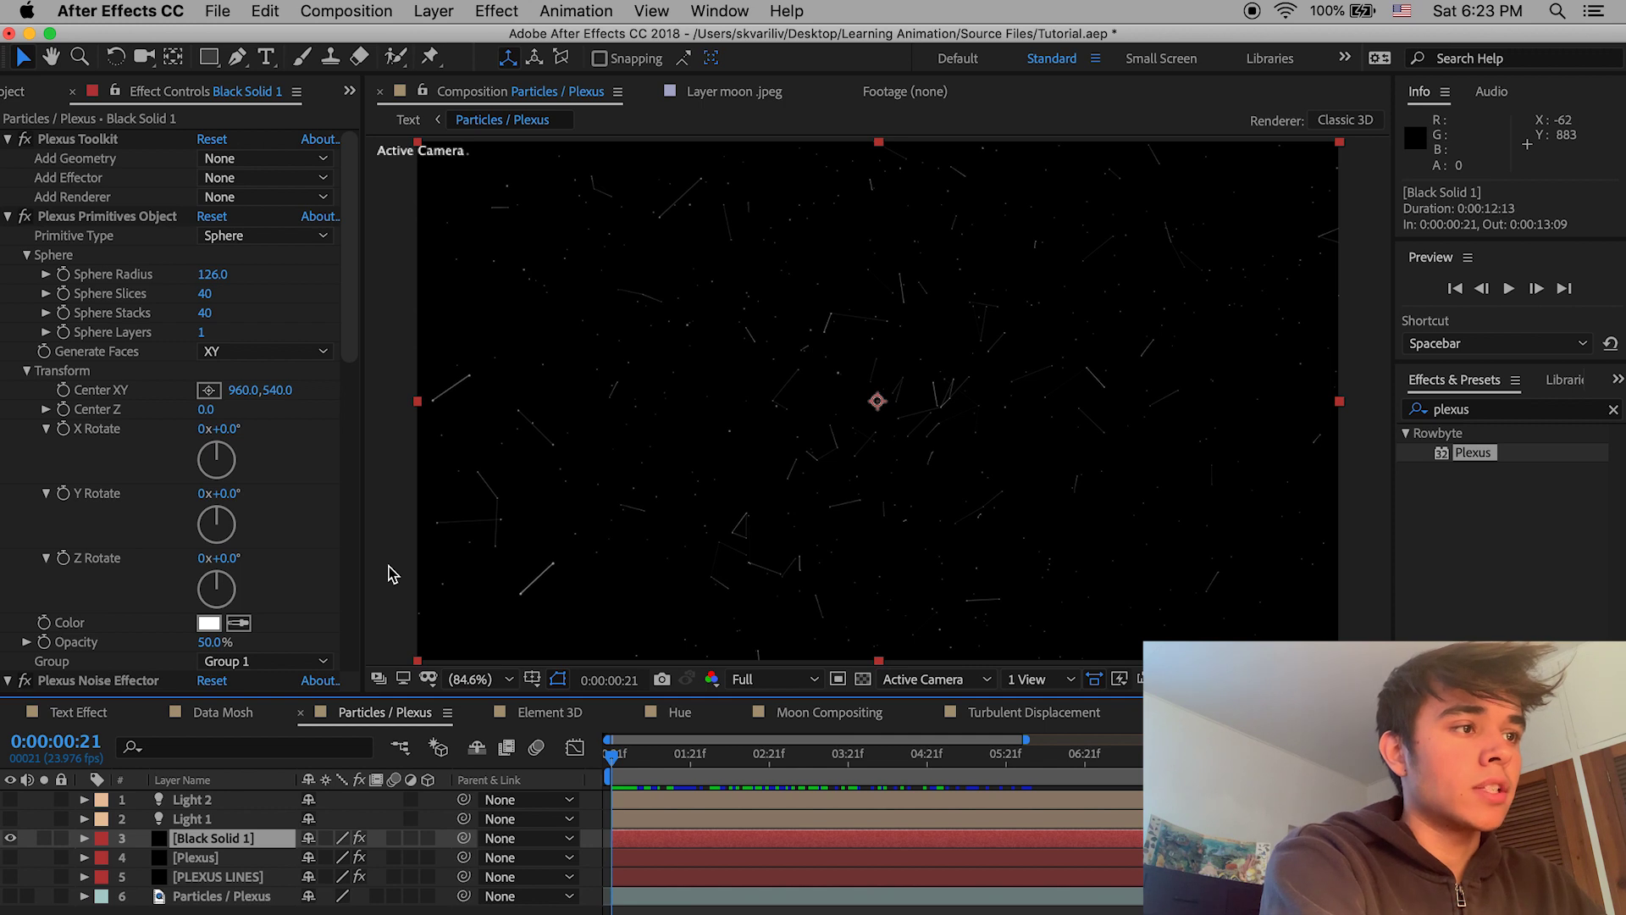
Step: Look over the Plexus Primitives Object settings of Black Solid 1 and collapse them
{"action": "left_click", "coordinate": [133, 219]}
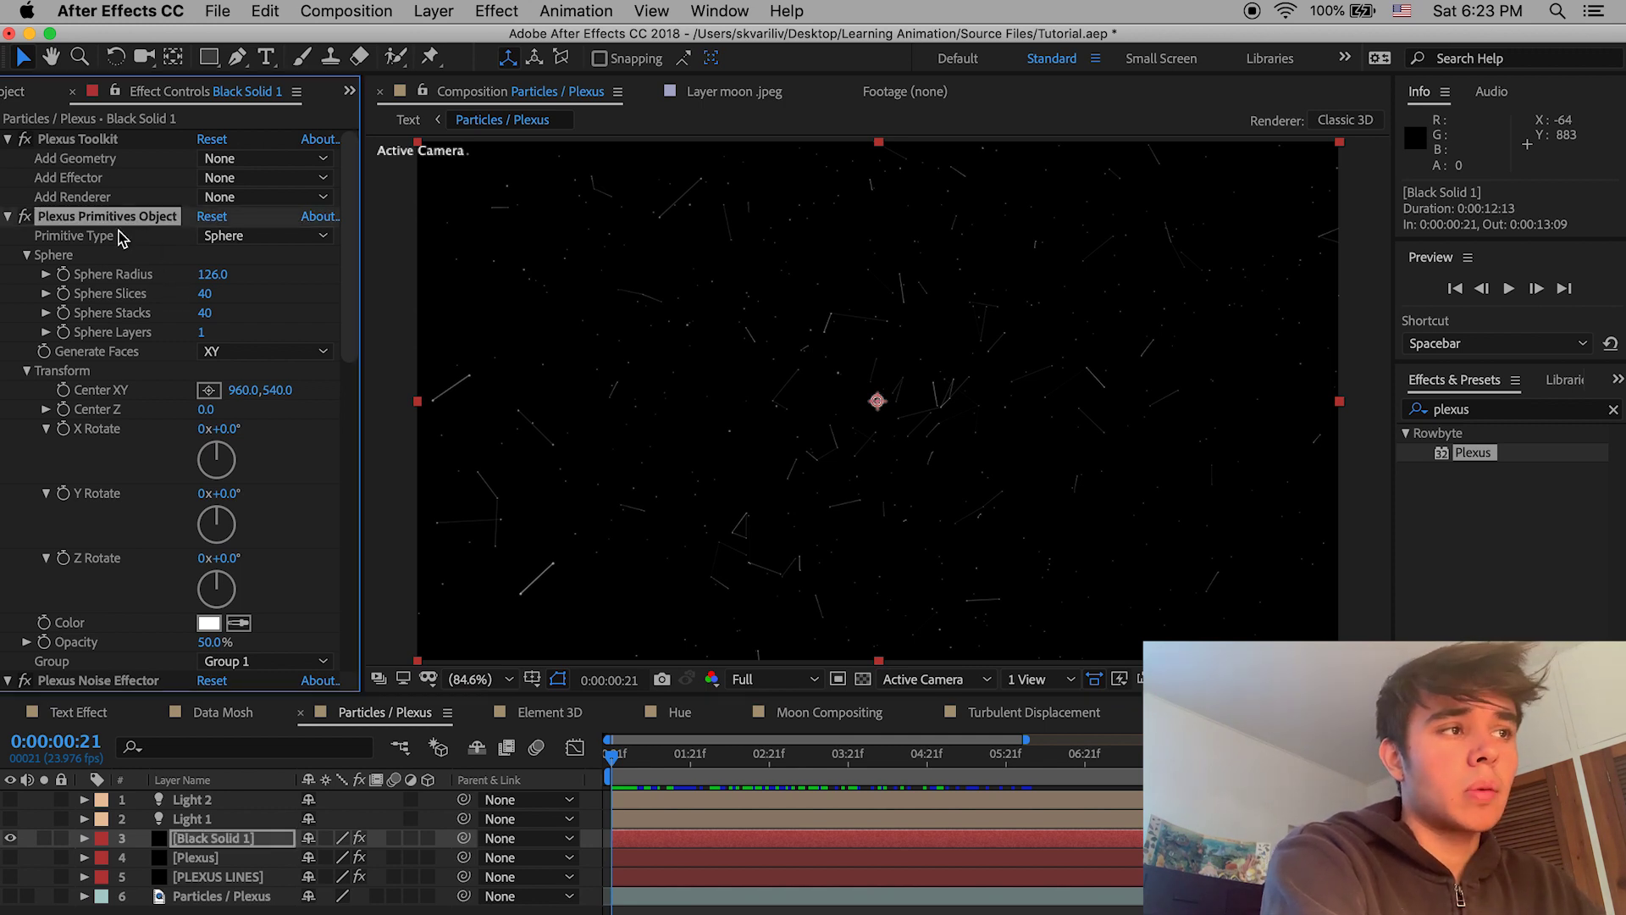
{"action": "scroll", "coordinate": [148, 399], "scroll_direction": "down", "scroll_amount": 3}
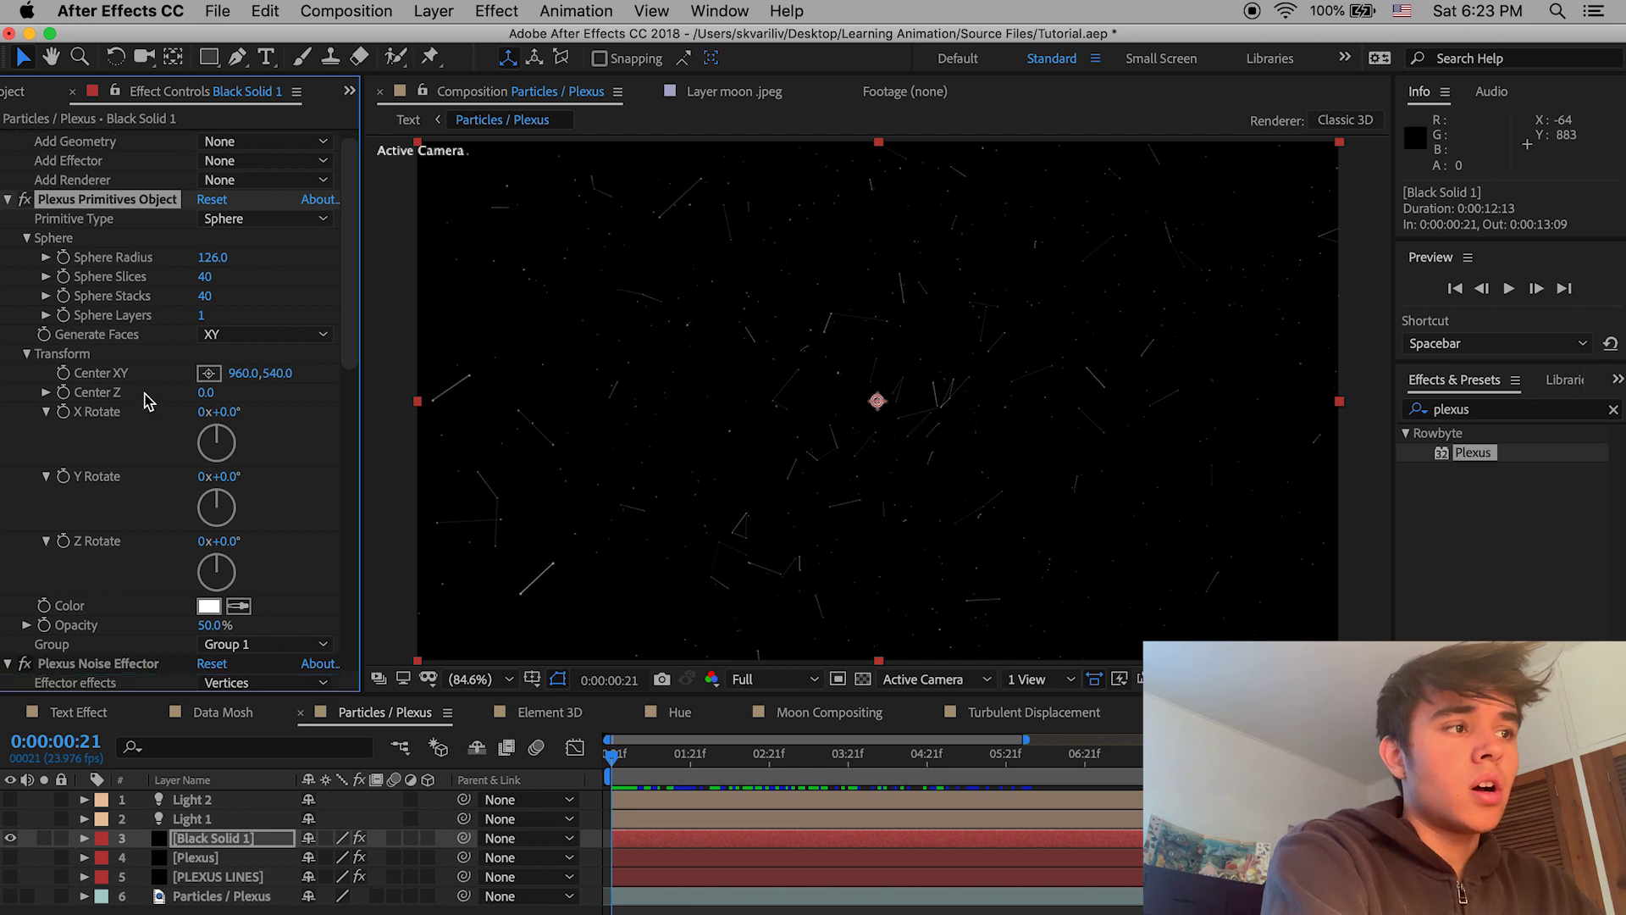
{"action": "scroll", "coordinate": [51, 322], "scroll_direction": "up", "scroll_amount": 3}
{"action": "left_click", "coordinate": [9, 217]}
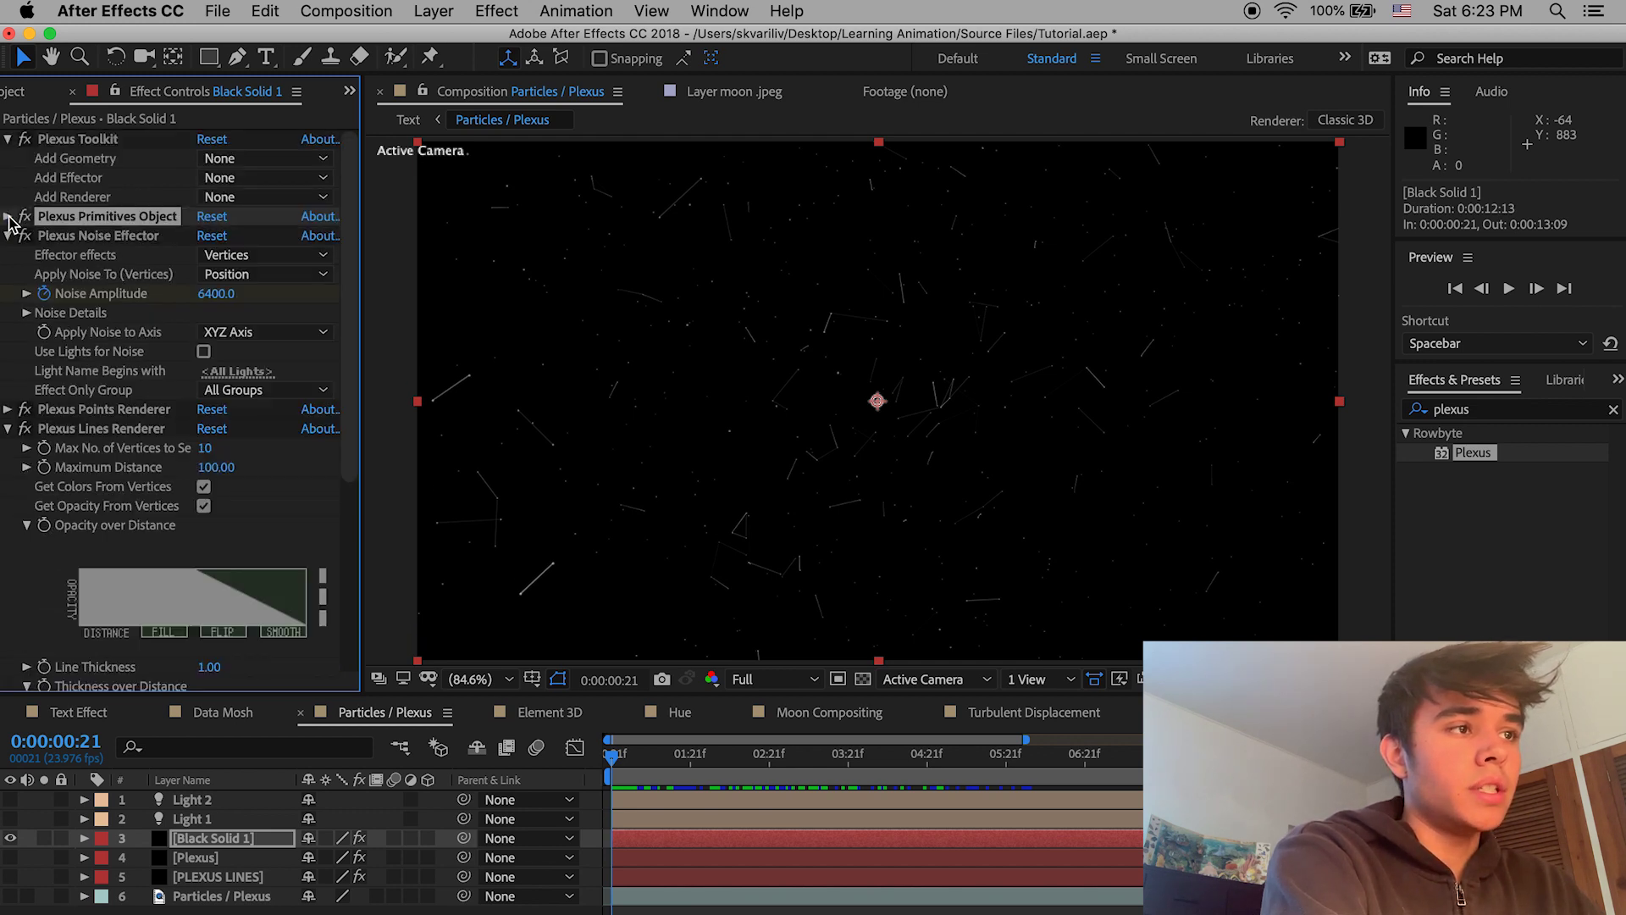
Step: Disable and collapse the existing Plexus Noise Effector and add a second Noise effector to Black Solid 1
{"action": "left_click", "coordinate": [122, 238]}
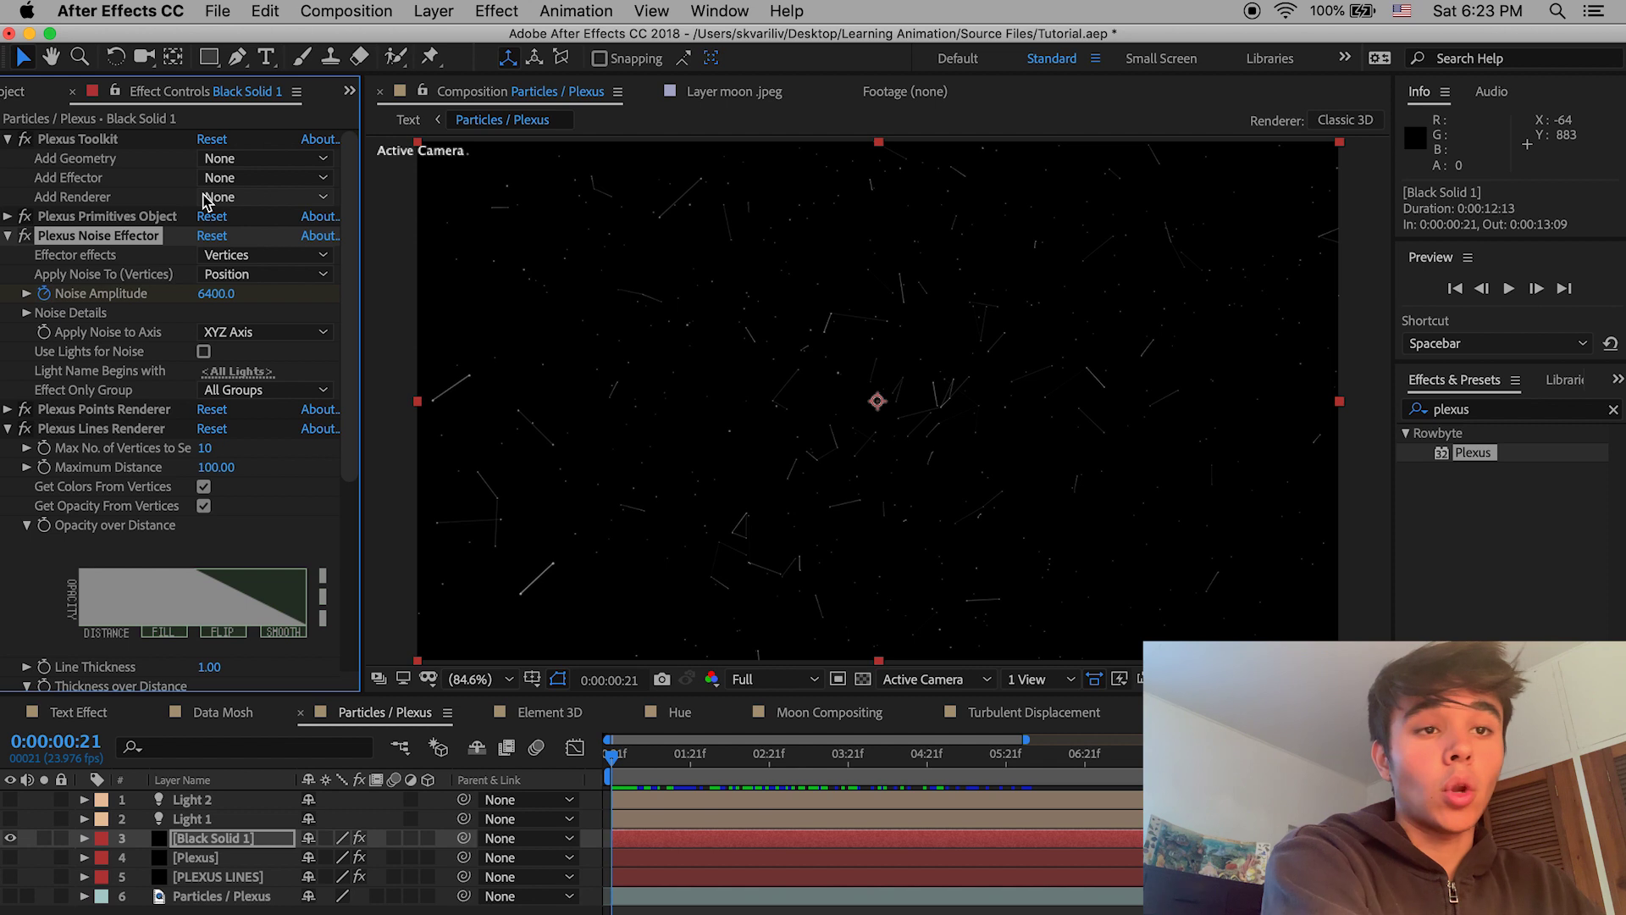
{"action": "left_click", "coordinate": [9, 237]}
{"action": "left_click", "coordinate": [221, 178]}
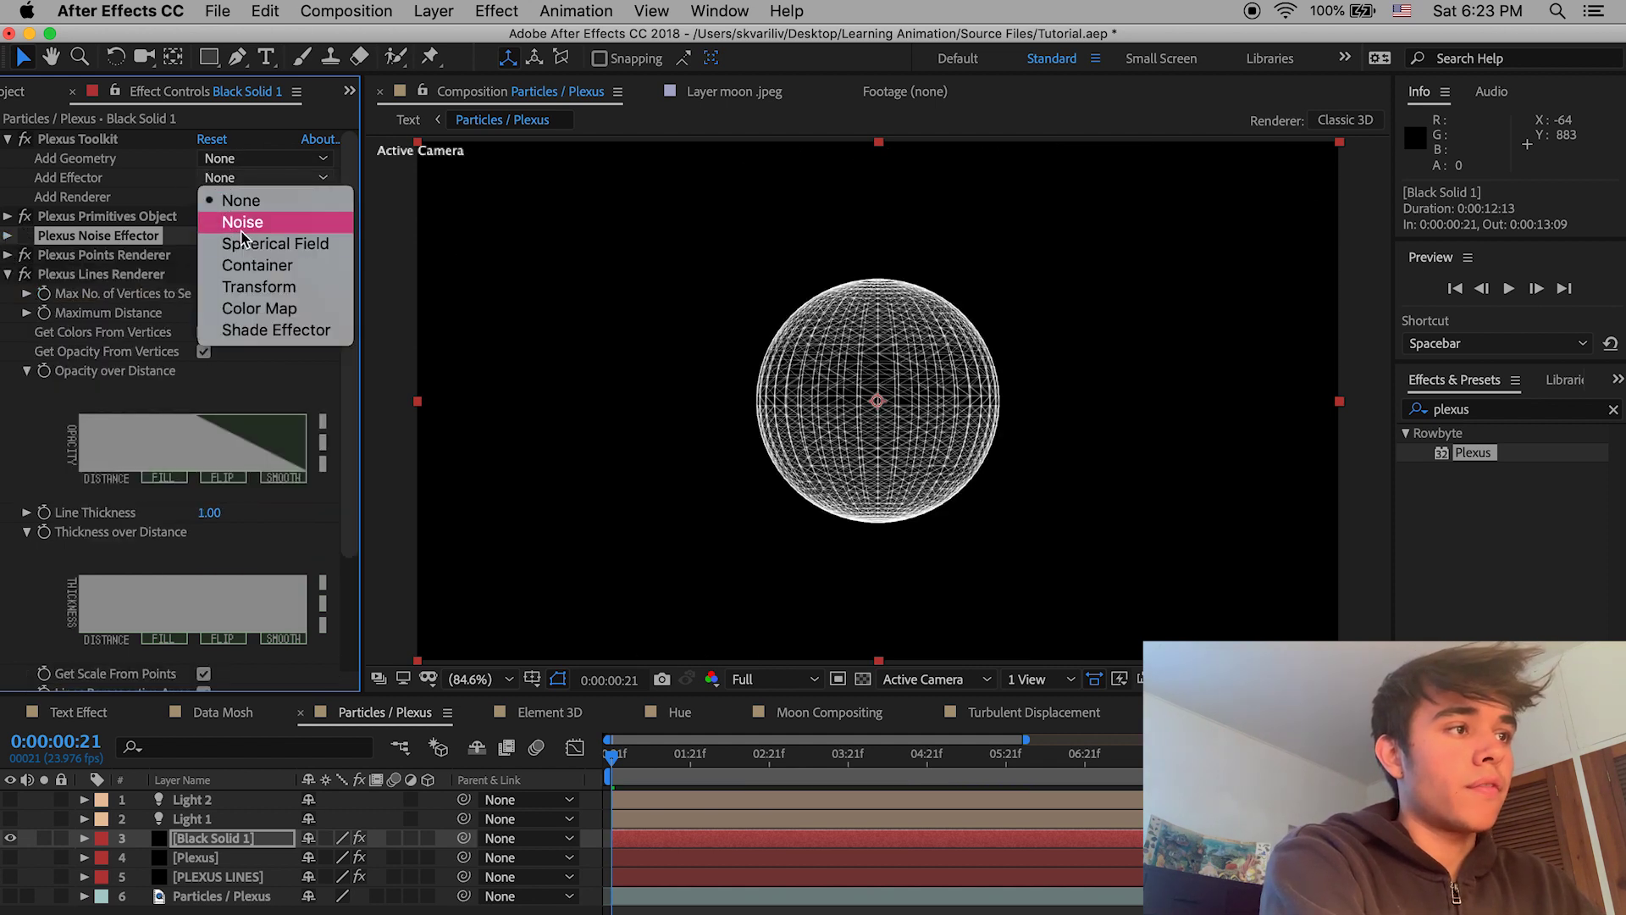
{"action": "left_click", "coordinate": [254, 222]}
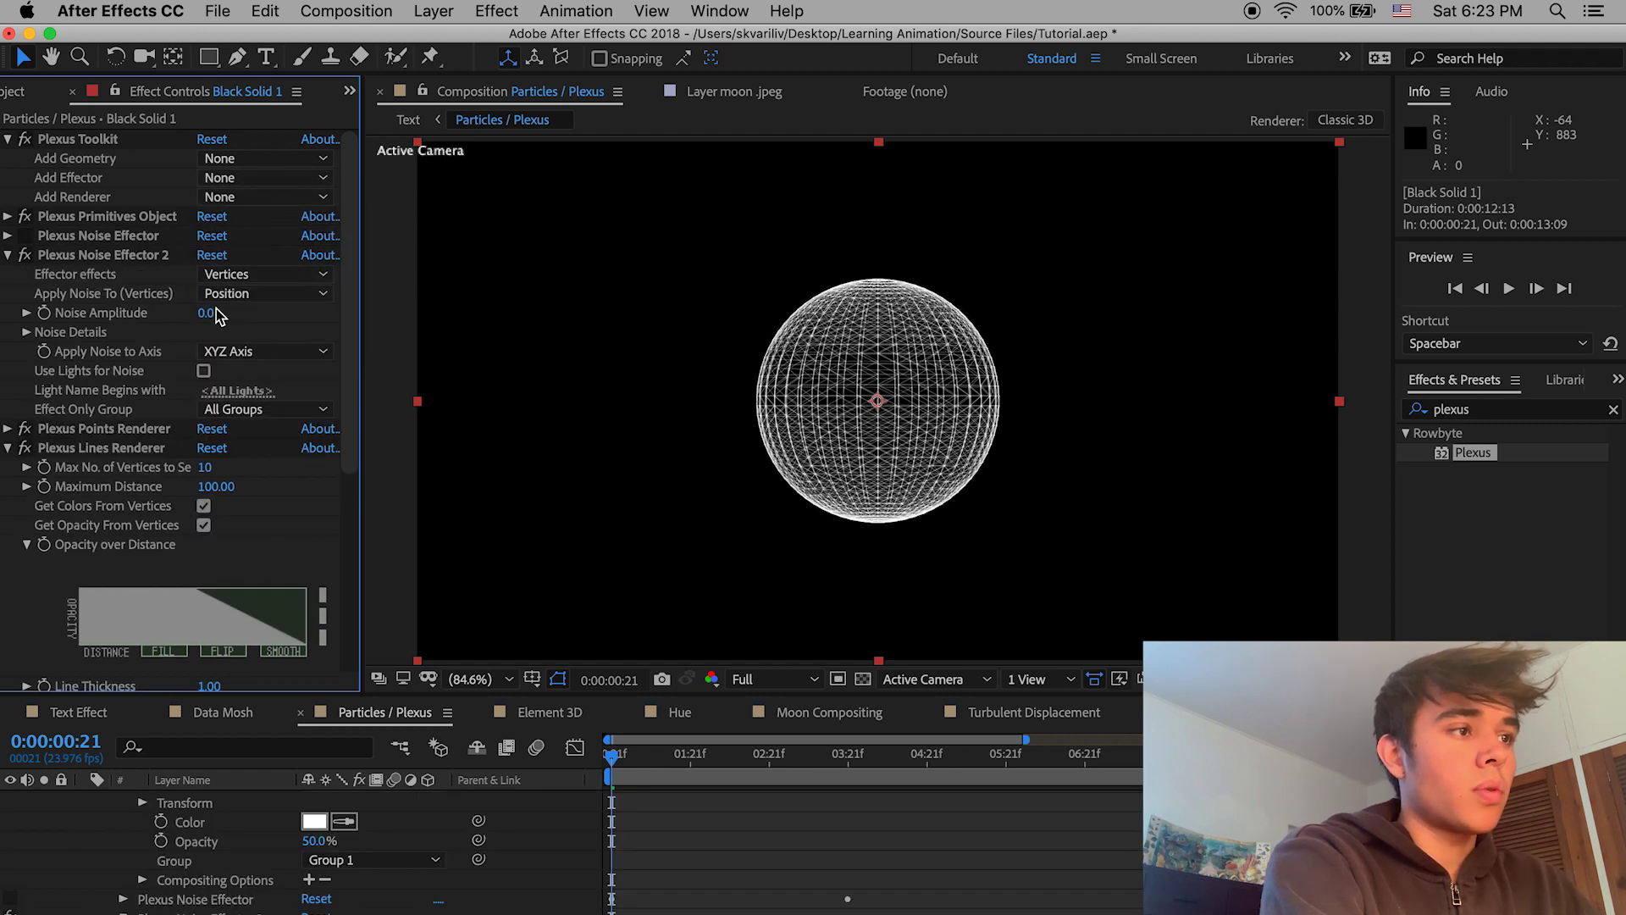
Step: Set a starting Noise Amplitude keyframe of 0 at 0:00:00:21 on Plexus Noise Effector 2 and collapse the Black Solid 1 layer
{"action": "left_click_drag", "start_coordinate": [211, 317], "coordinate": [339, 318]}
{"action": "key", "text": "super+z"}
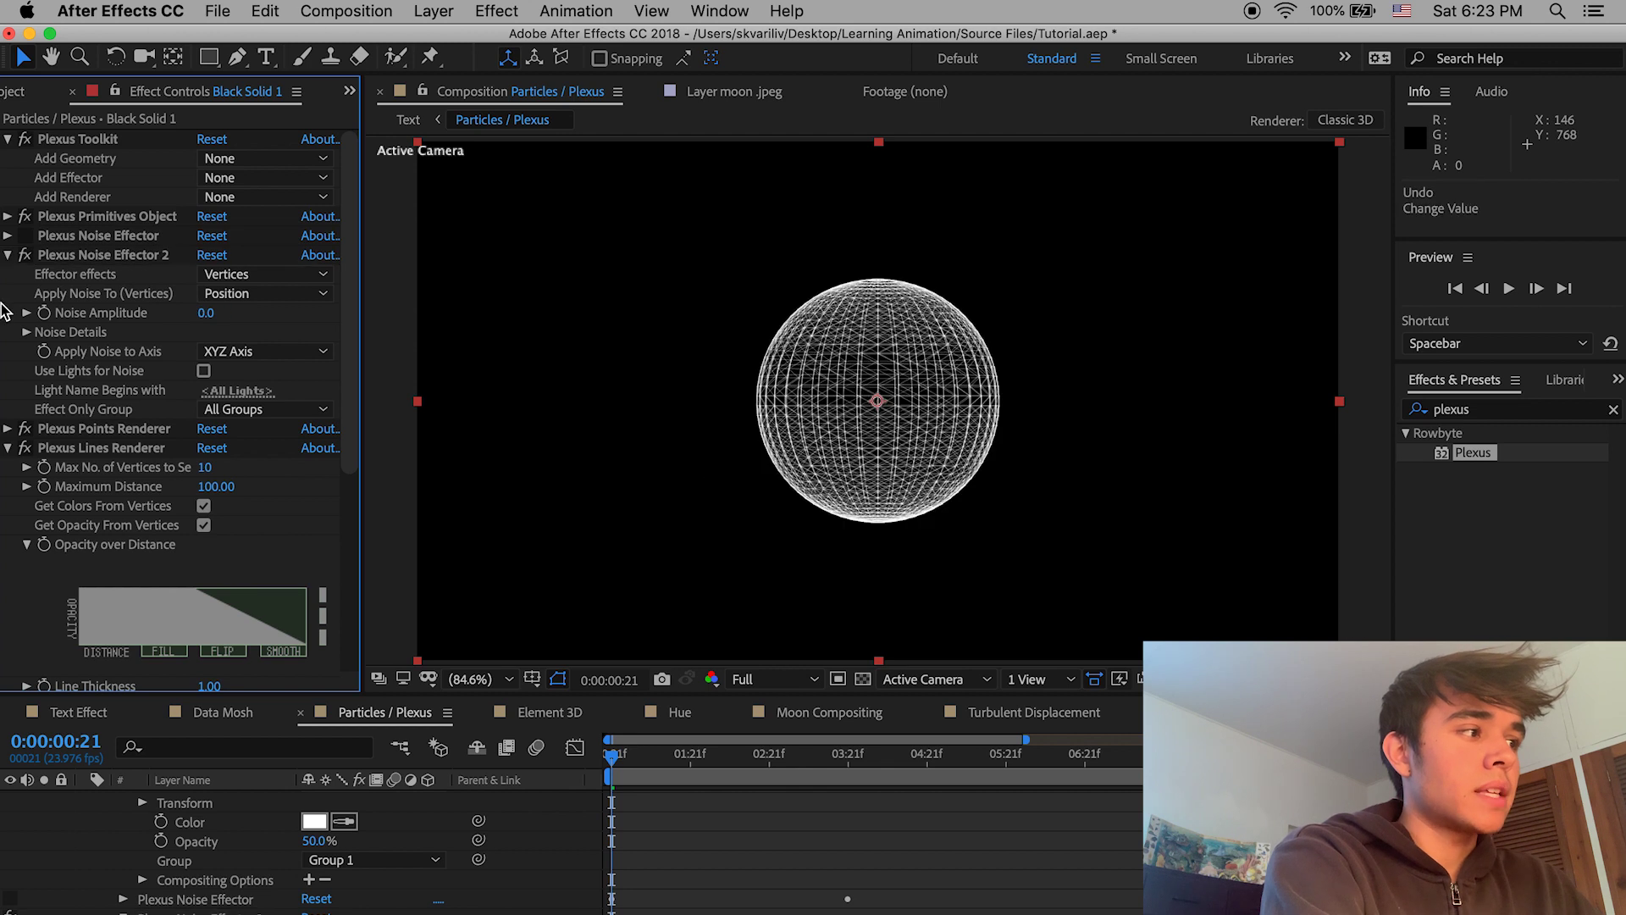
{"action": "left_click", "coordinate": [48, 322]}
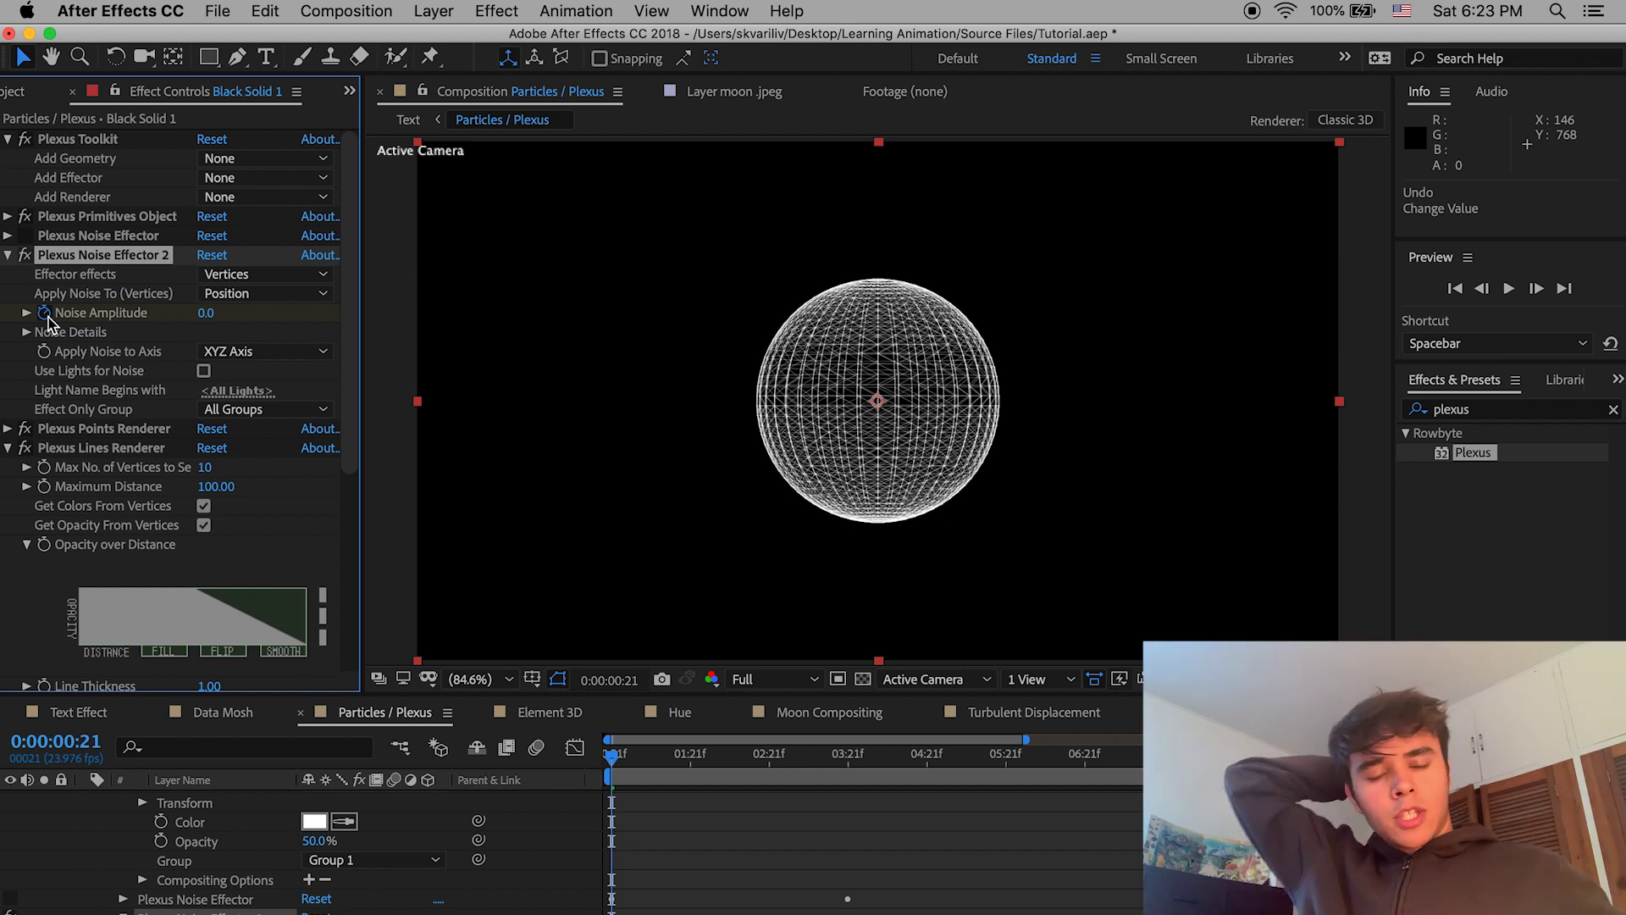
{"action": "scroll", "coordinate": [174, 851], "scroll_direction": "up", "scroll_amount": 10}
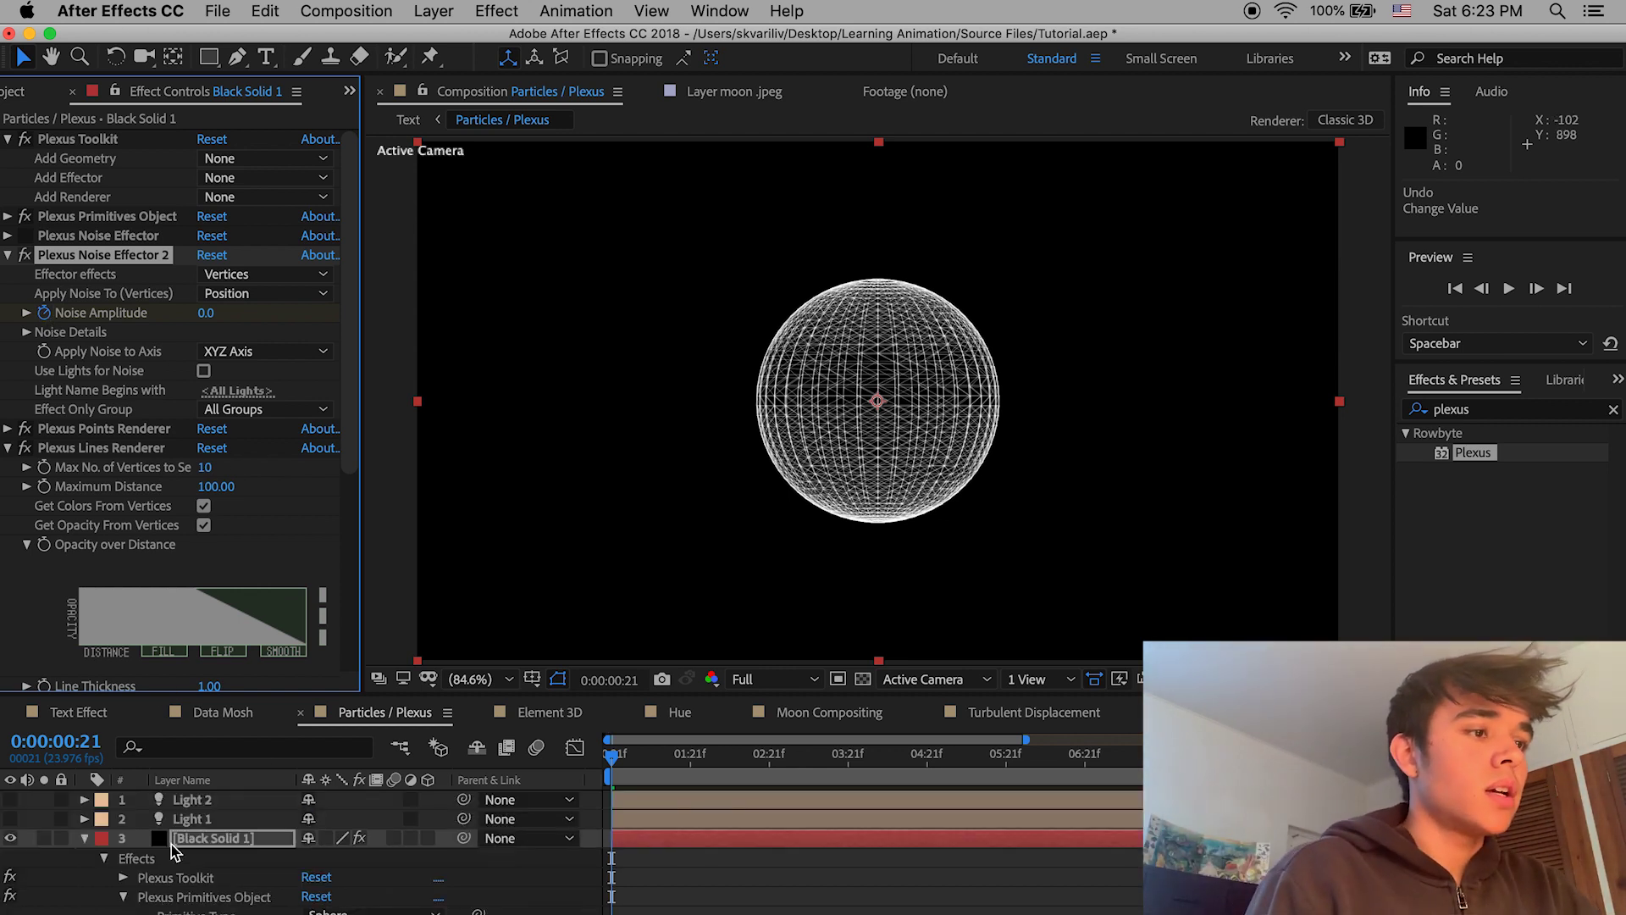
{"action": "left_click", "coordinate": [83, 838]}
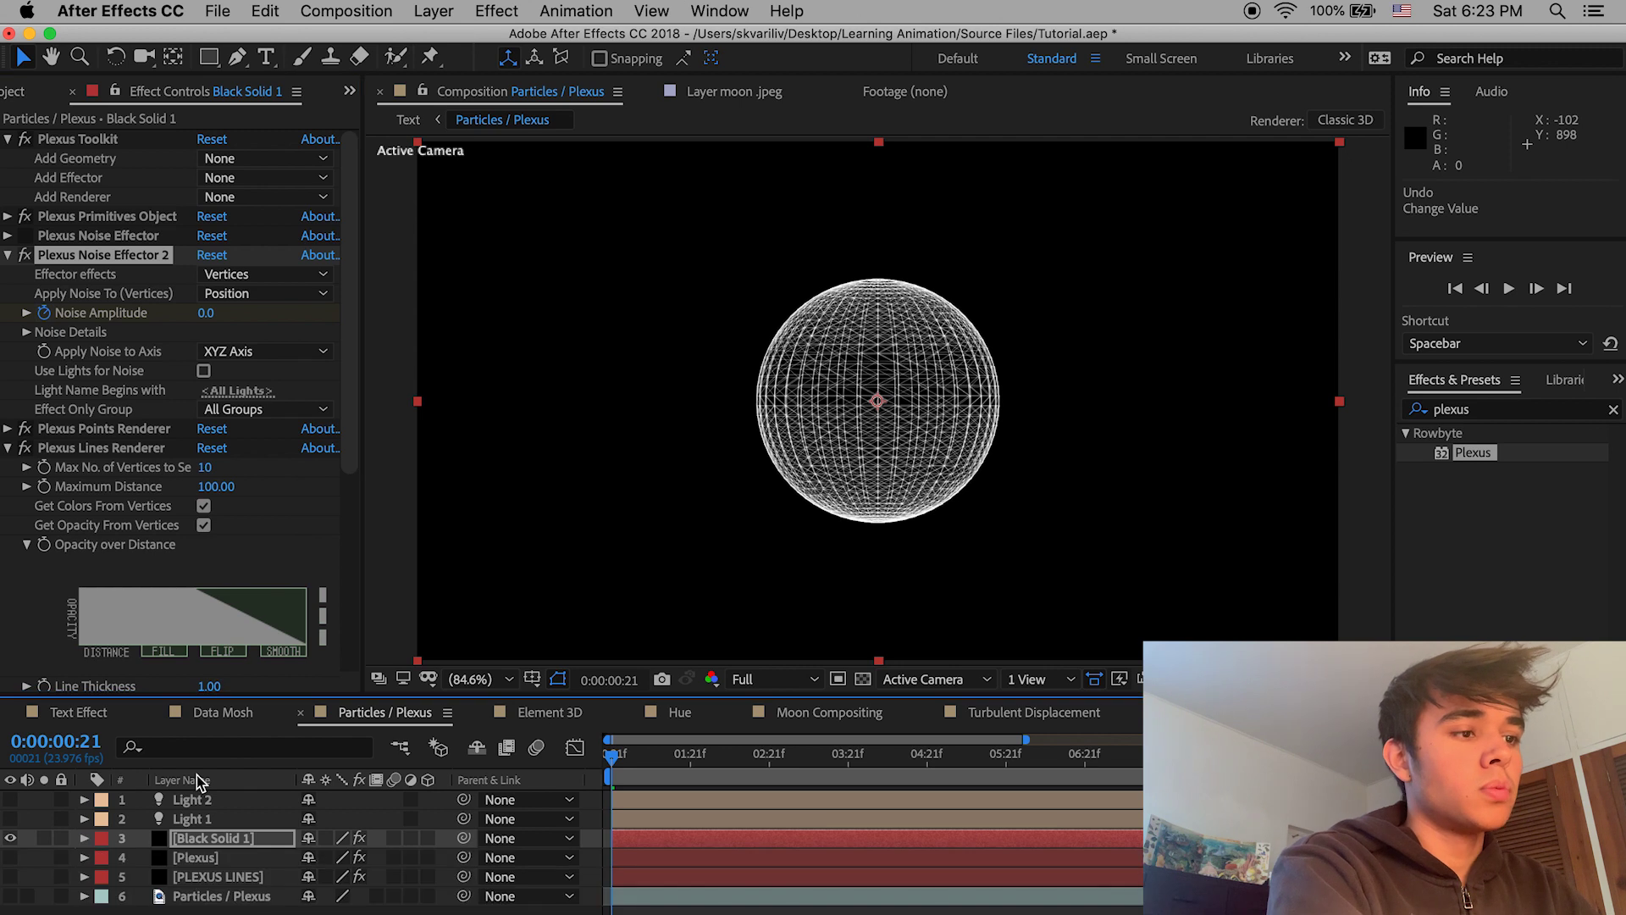
Step: Set the Noise Amplitude of Plexus Noise Effector 2 to 2500 at 0:00:03:21
{"action": "left_click", "coordinate": [83, 741]}
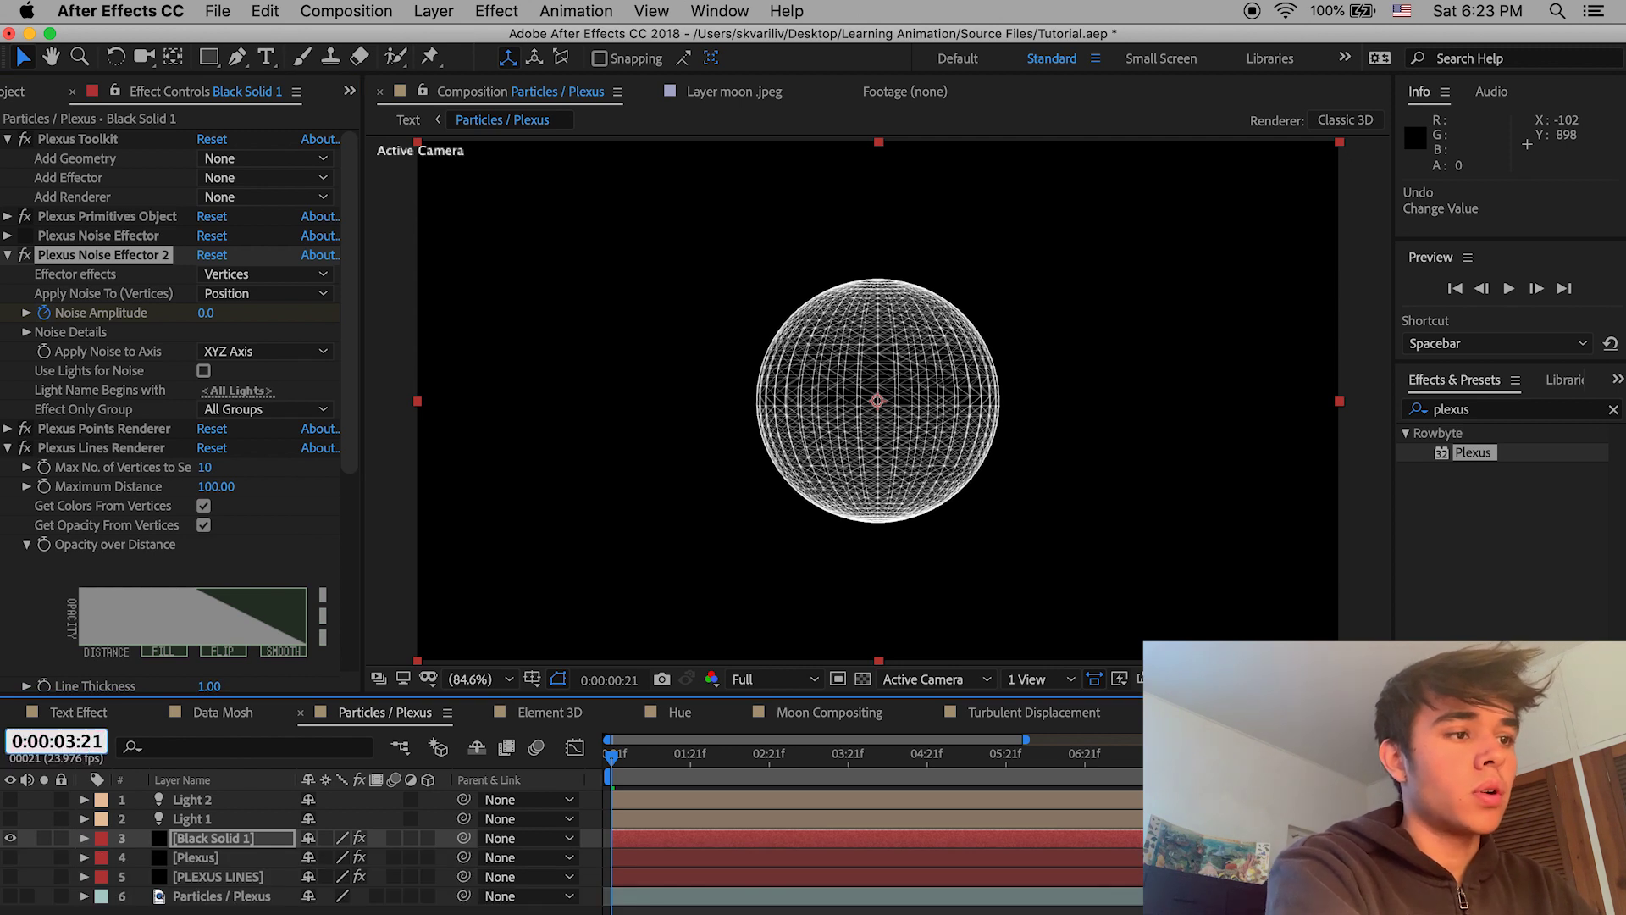
{"action": "type", "text": "0:00:03:21"}
{"action": "key", "text": "Return"}
{"action": "left_click_drag", "start_coordinate": [206, 313], "coordinate": [164, 430]}
{"action": "left_click", "coordinate": [213, 297]}
{"action": "left_click", "coordinate": [218, 312]}
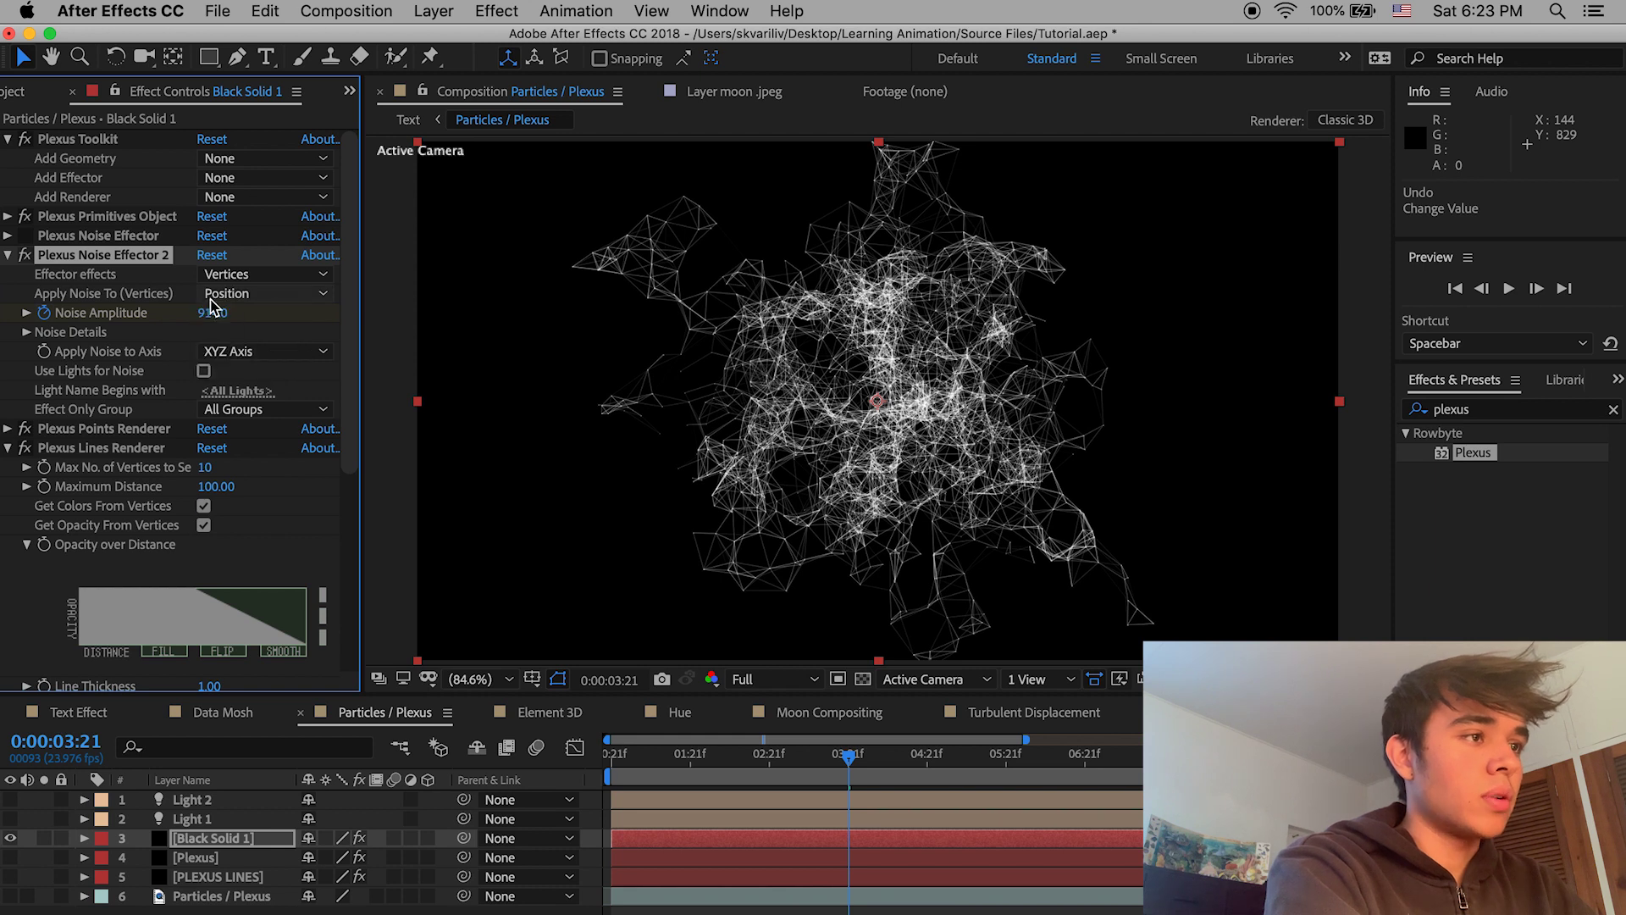
{"action": "left_click_drag", "start_coordinate": [213, 312], "coordinate": [923, 432]}
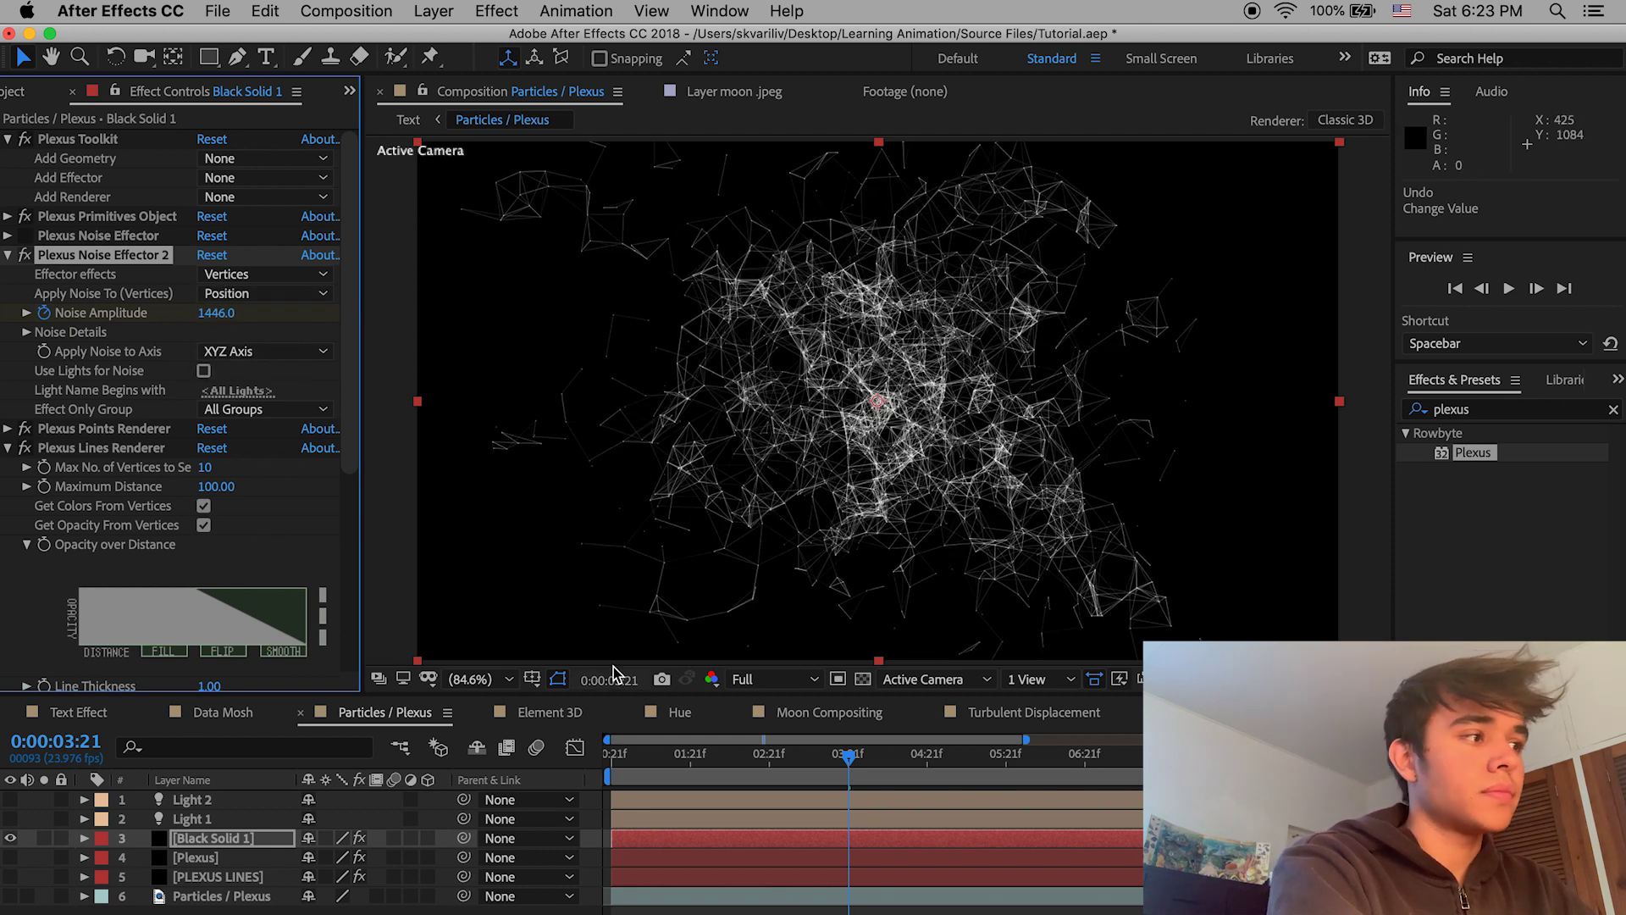
{"action": "type", "text": "0"}
{"action": "key", "text": "Return"}
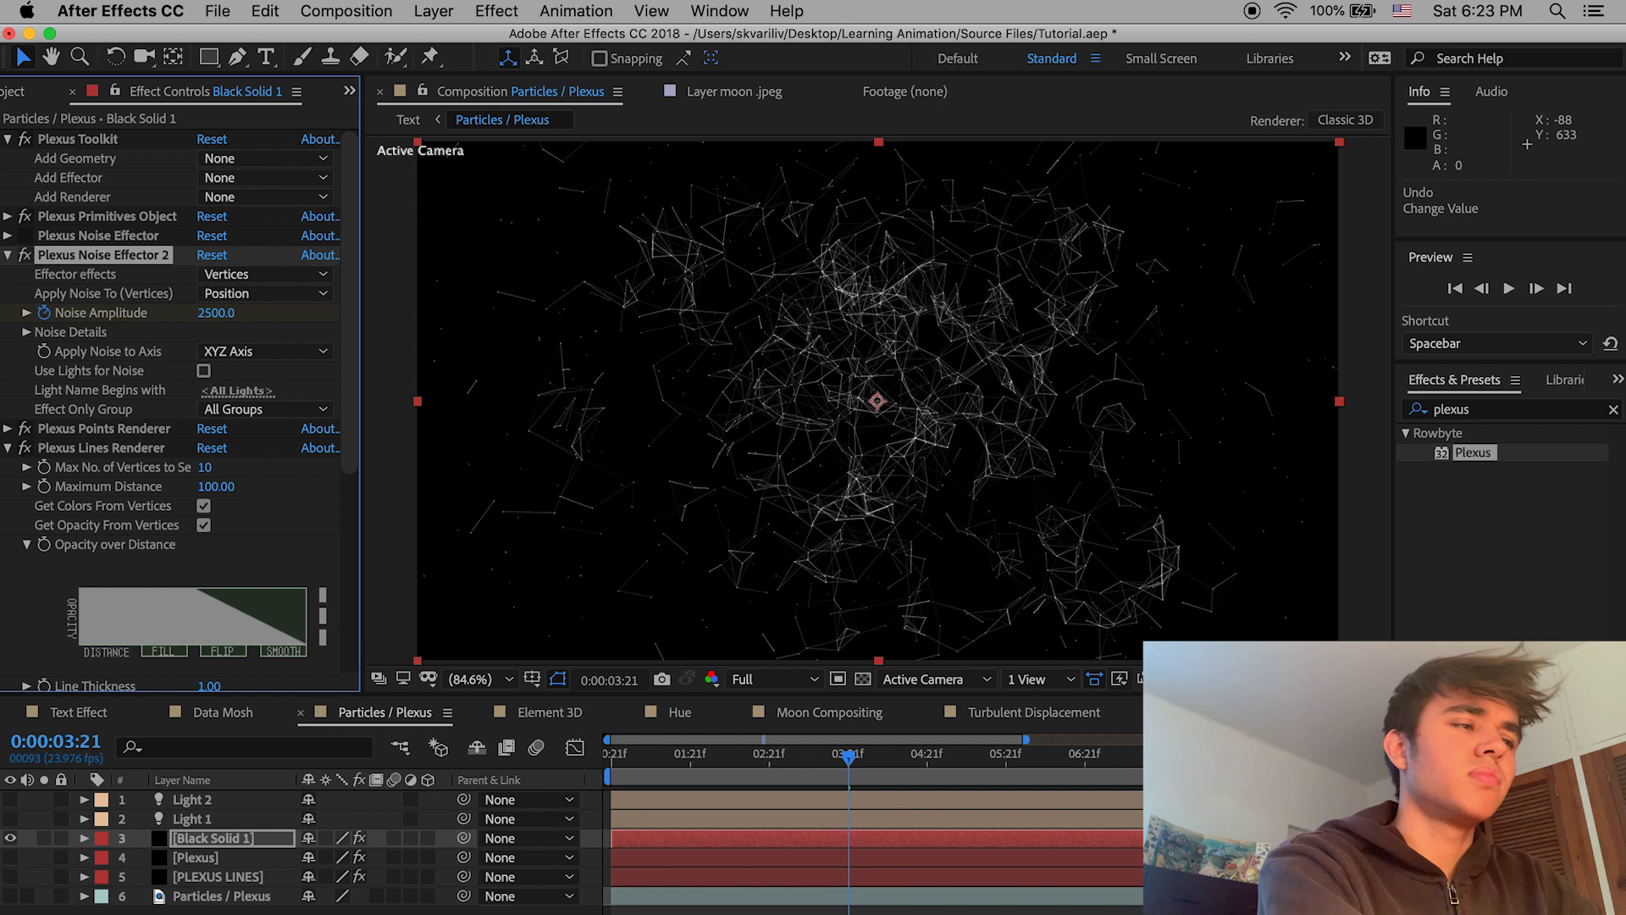
Step: Preview the noise animation from 0:00:00:21 and check the scattered sphere up to 0:00:02:18
{"action": "left_click_drag", "start_coordinate": [794, 763], "coordinate": [557, 767]}
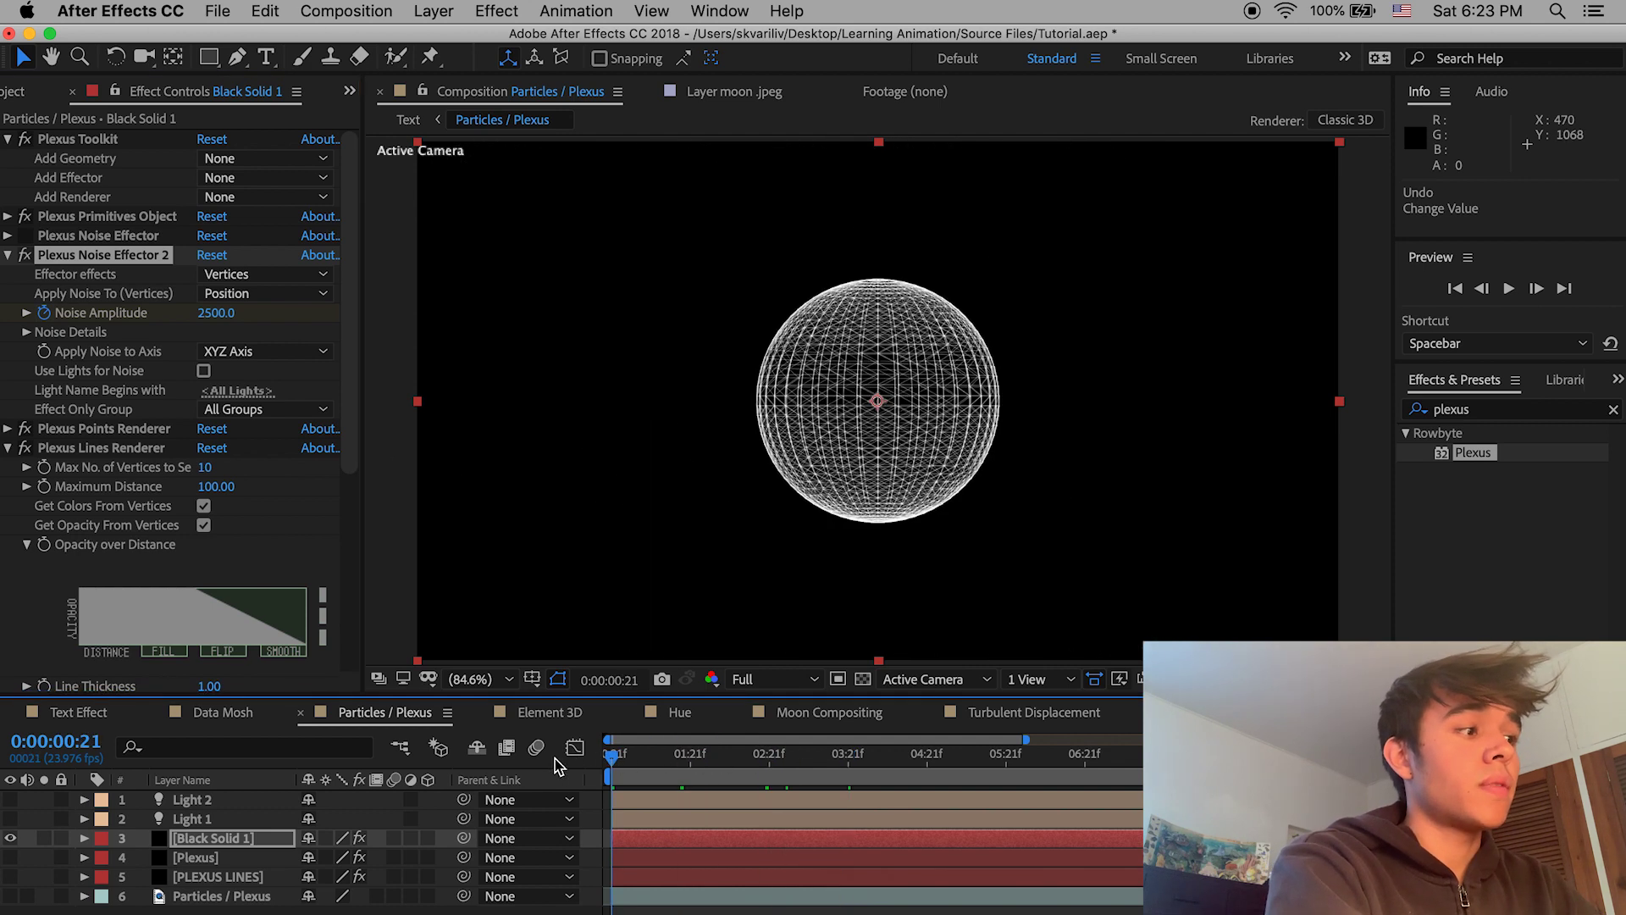
{"action": "key", "text": "space"}
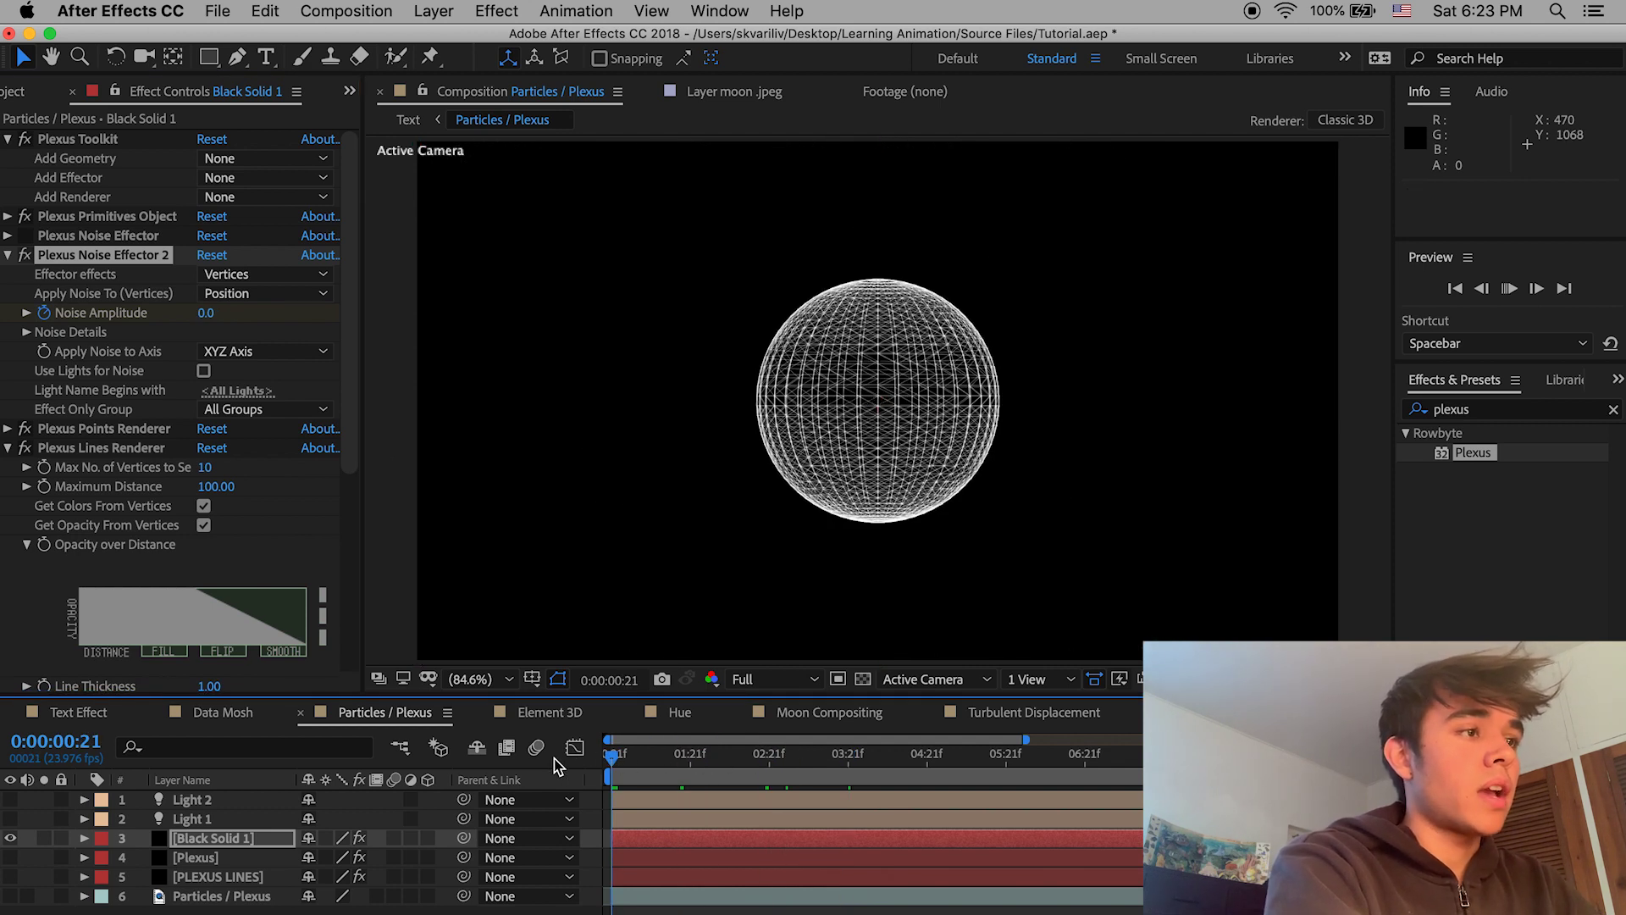
{"action": "left_click", "coordinate": [675, 771]}
{"action": "left_click_drag", "start_coordinate": [675, 771], "coordinate": [760, 786]}
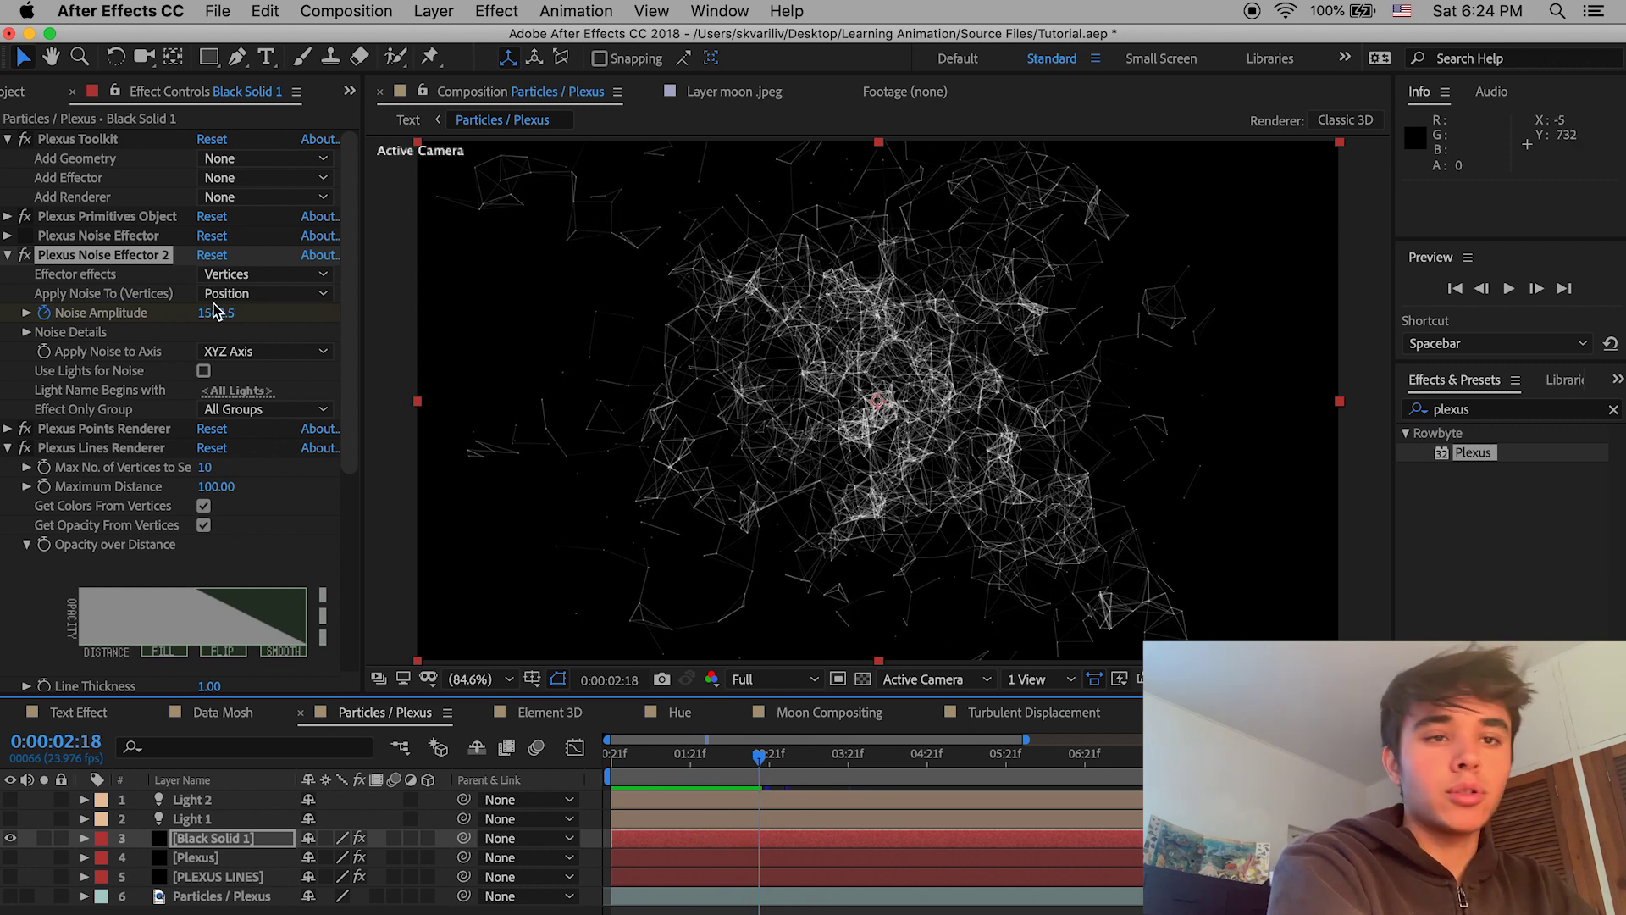
Step: Clear the Noise Amplitude keyframes and animate it anew from 5804.5 at 0:00:00:21 to 6758.5 at 0:00:04:21
{"action": "left_click_drag", "start_coordinate": [216, 313], "coordinate": [237, 241]}
{"action": "left_click_drag", "start_coordinate": [301, 318], "coordinate": [675, 410]}
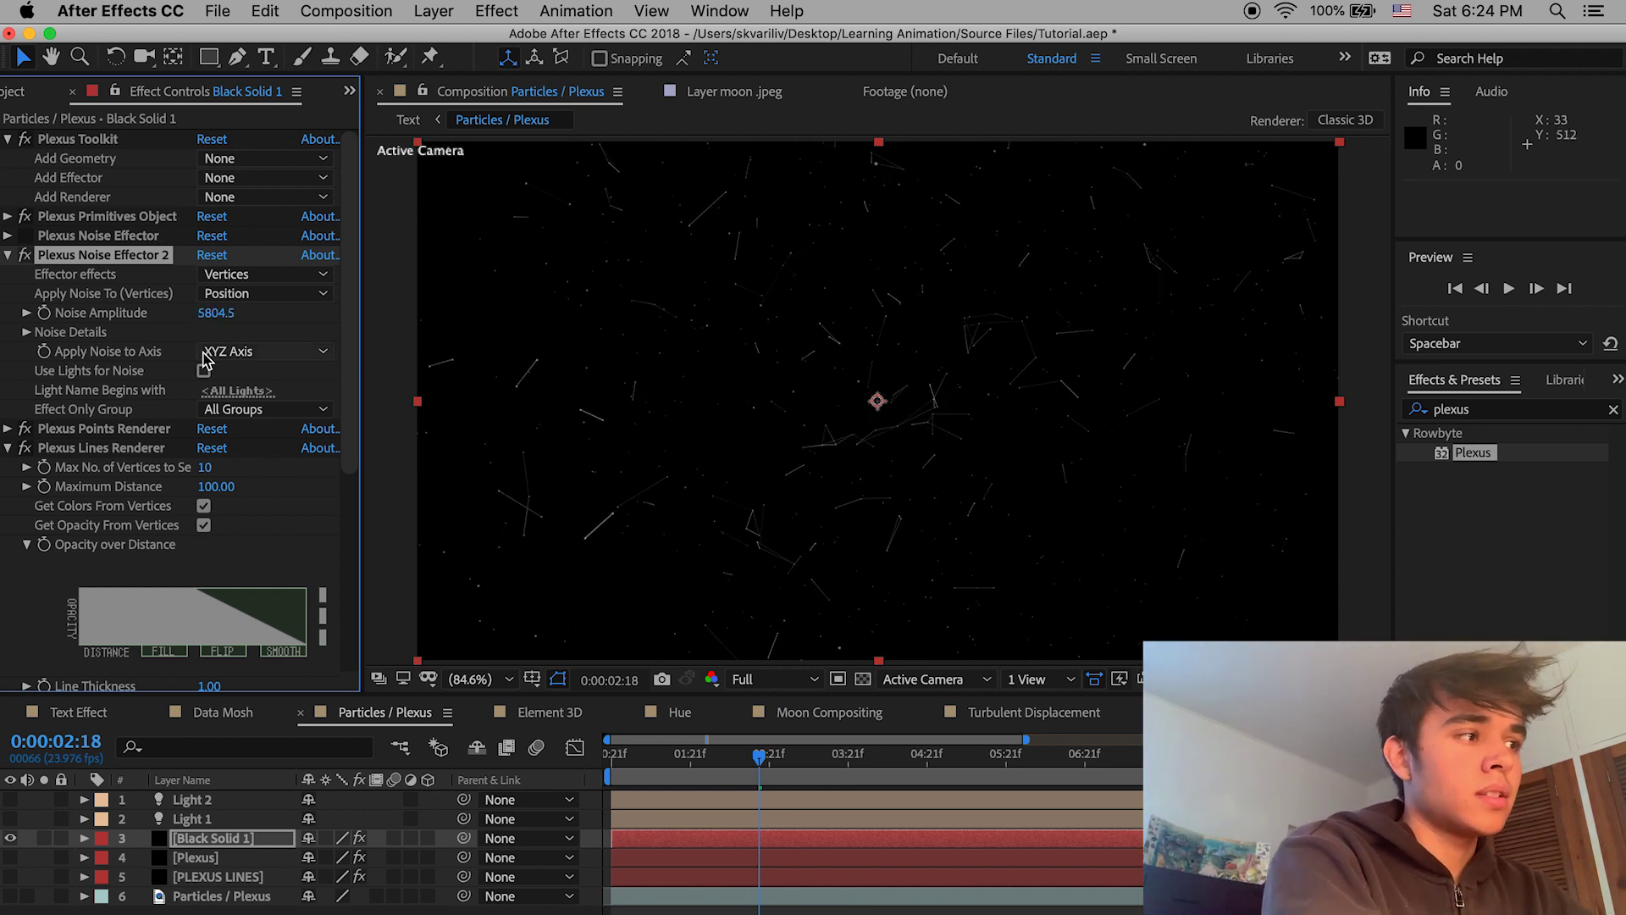
{"action": "left_click_drag", "start_coordinate": [756, 765], "coordinate": [612, 758]}
{"action": "left_click", "coordinate": [44, 313]}
{"action": "left_click_drag", "start_coordinate": [828, 776], "coordinate": [923, 773]}
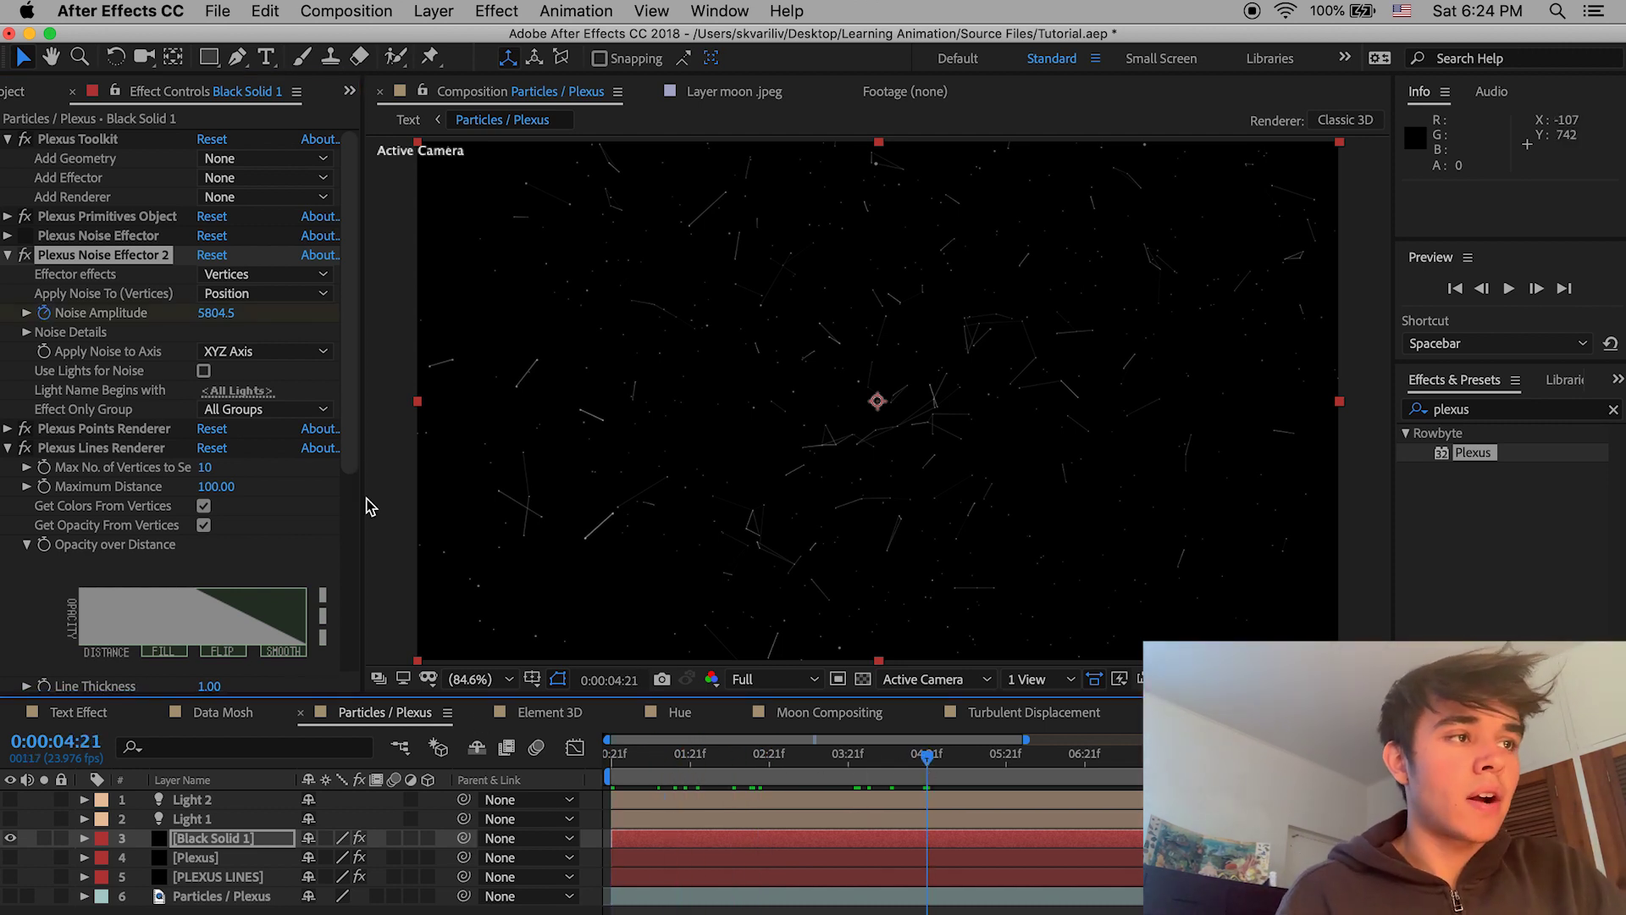
{"action": "left_click_drag", "start_coordinate": [217, 313], "coordinate": [233, 313]}
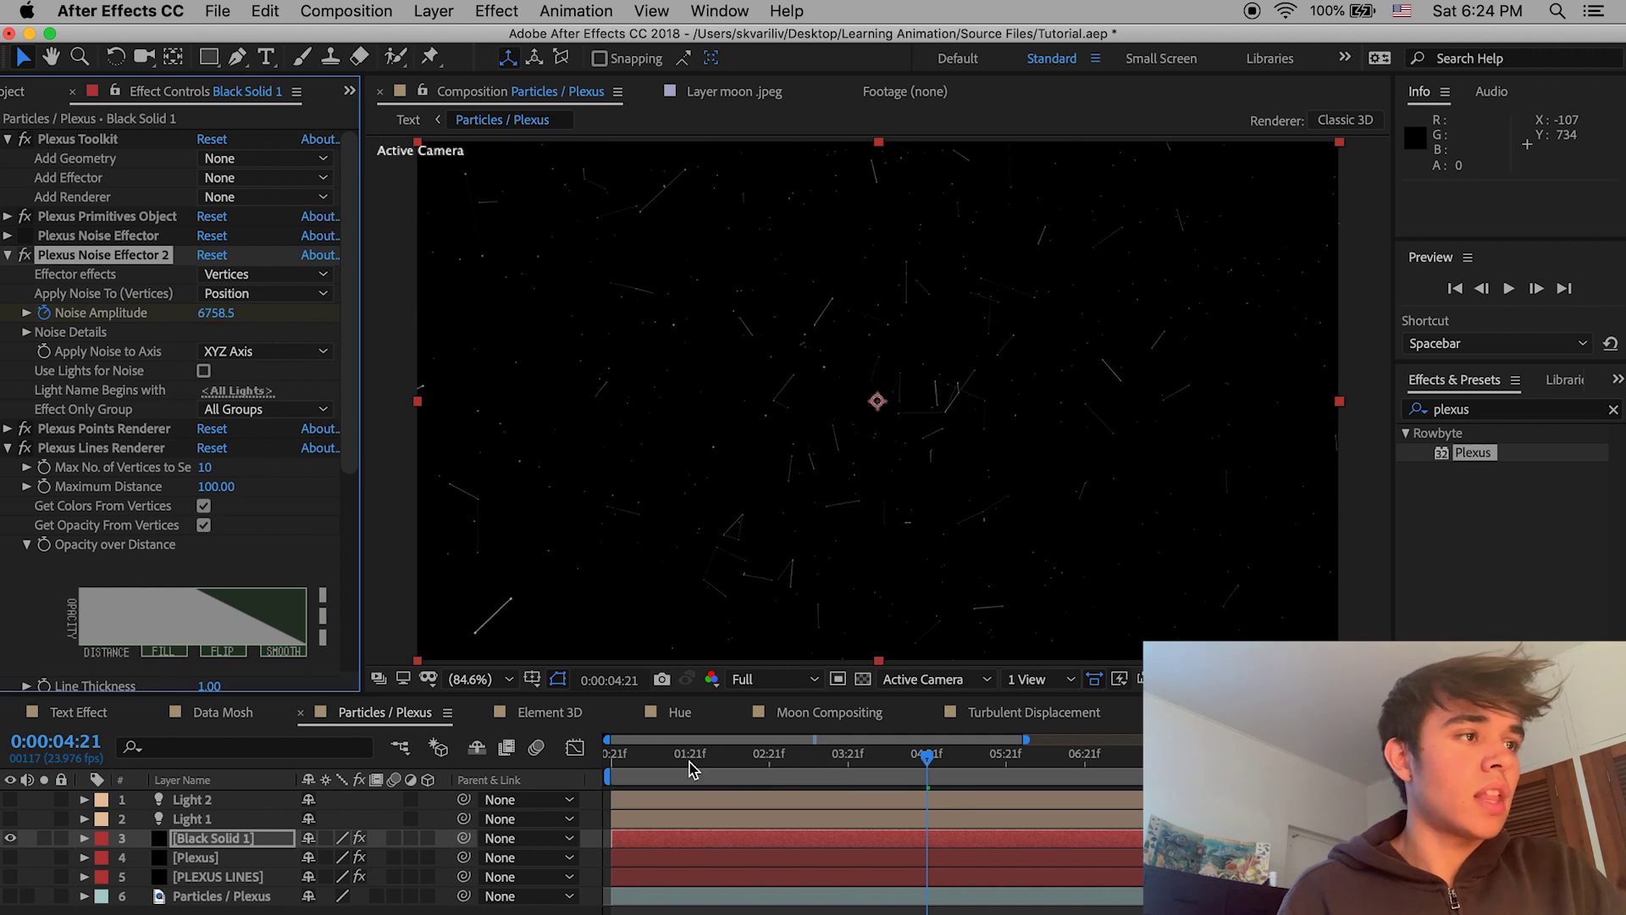
Step: Play back the drifting particle animation of Black Solid 1 from 0:00:00:21 and stop the preview
{"action": "left_click", "coordinate": [936, 781]}
{"action": "key", "text": "space"}
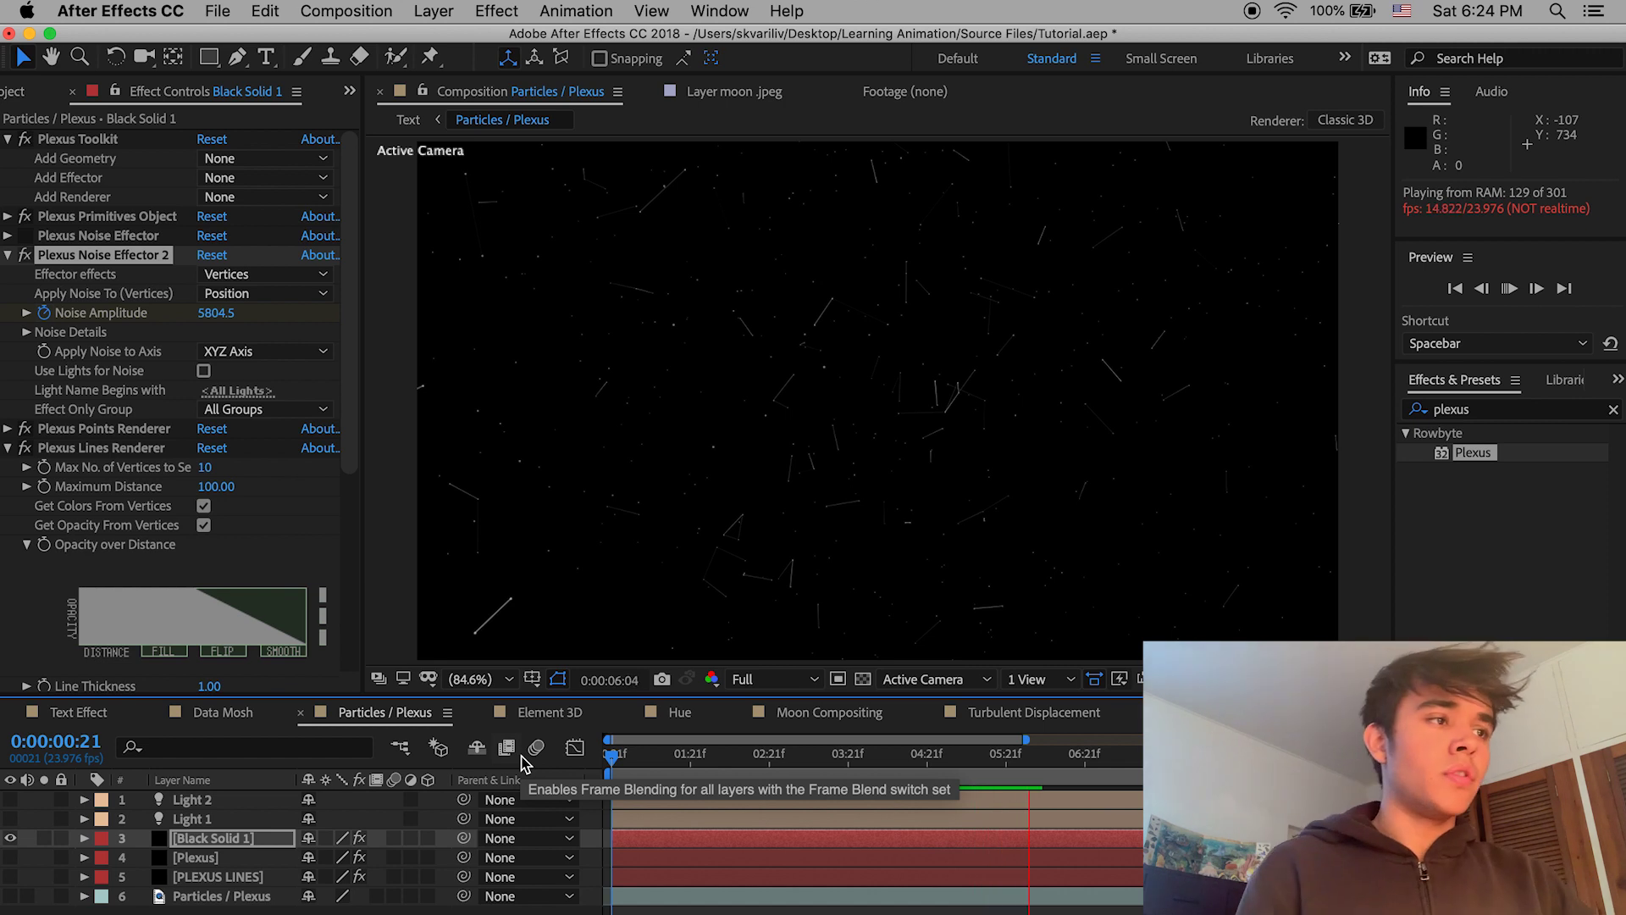
{"action": "key", "text": "space"}
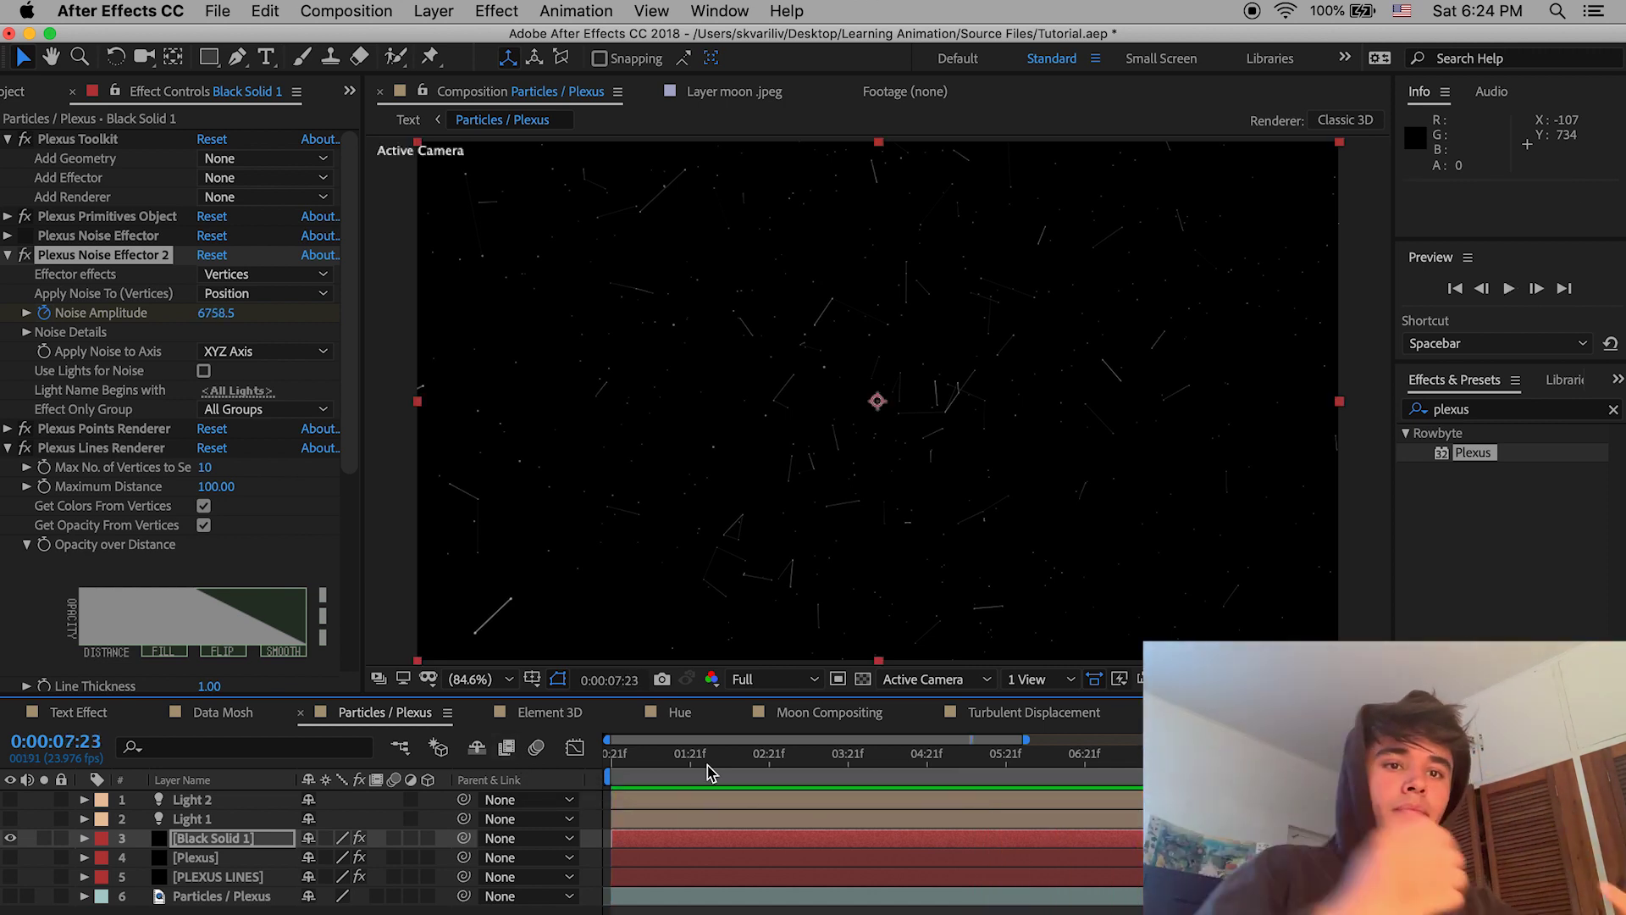
Step: Switch to the Hue composition
{"action": "left_click", "coordinate": [680, 713]}
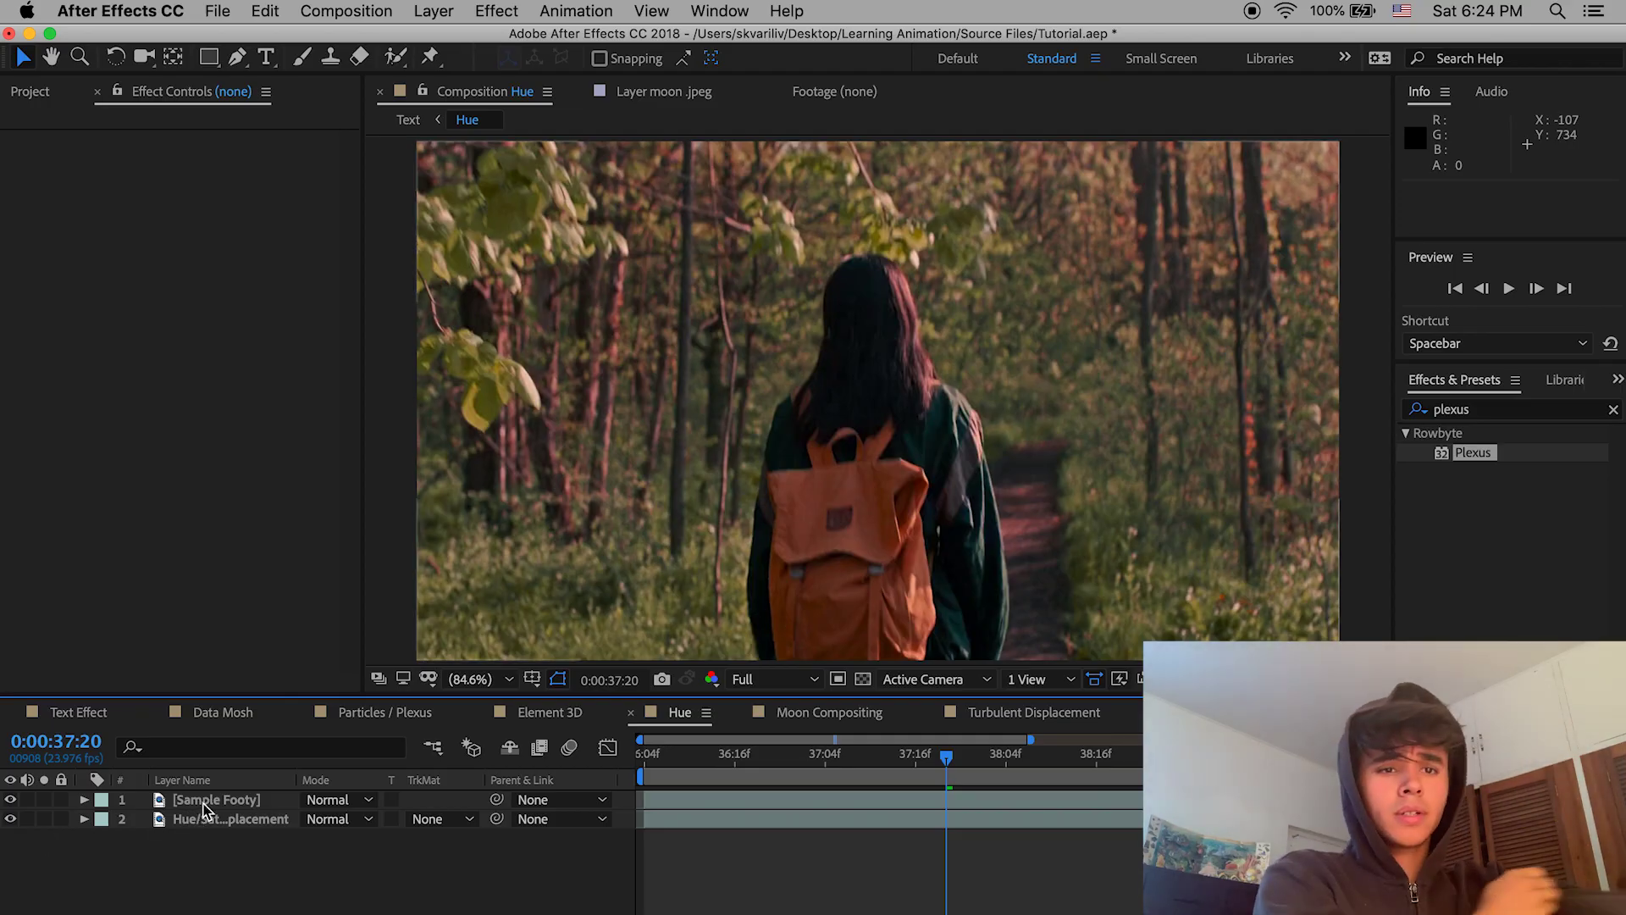
Step: Delete all effects from the Sample Footy layer, with the current time at 0:00:36:04
{"action": "left_click", "coordinate": [216, 798]}
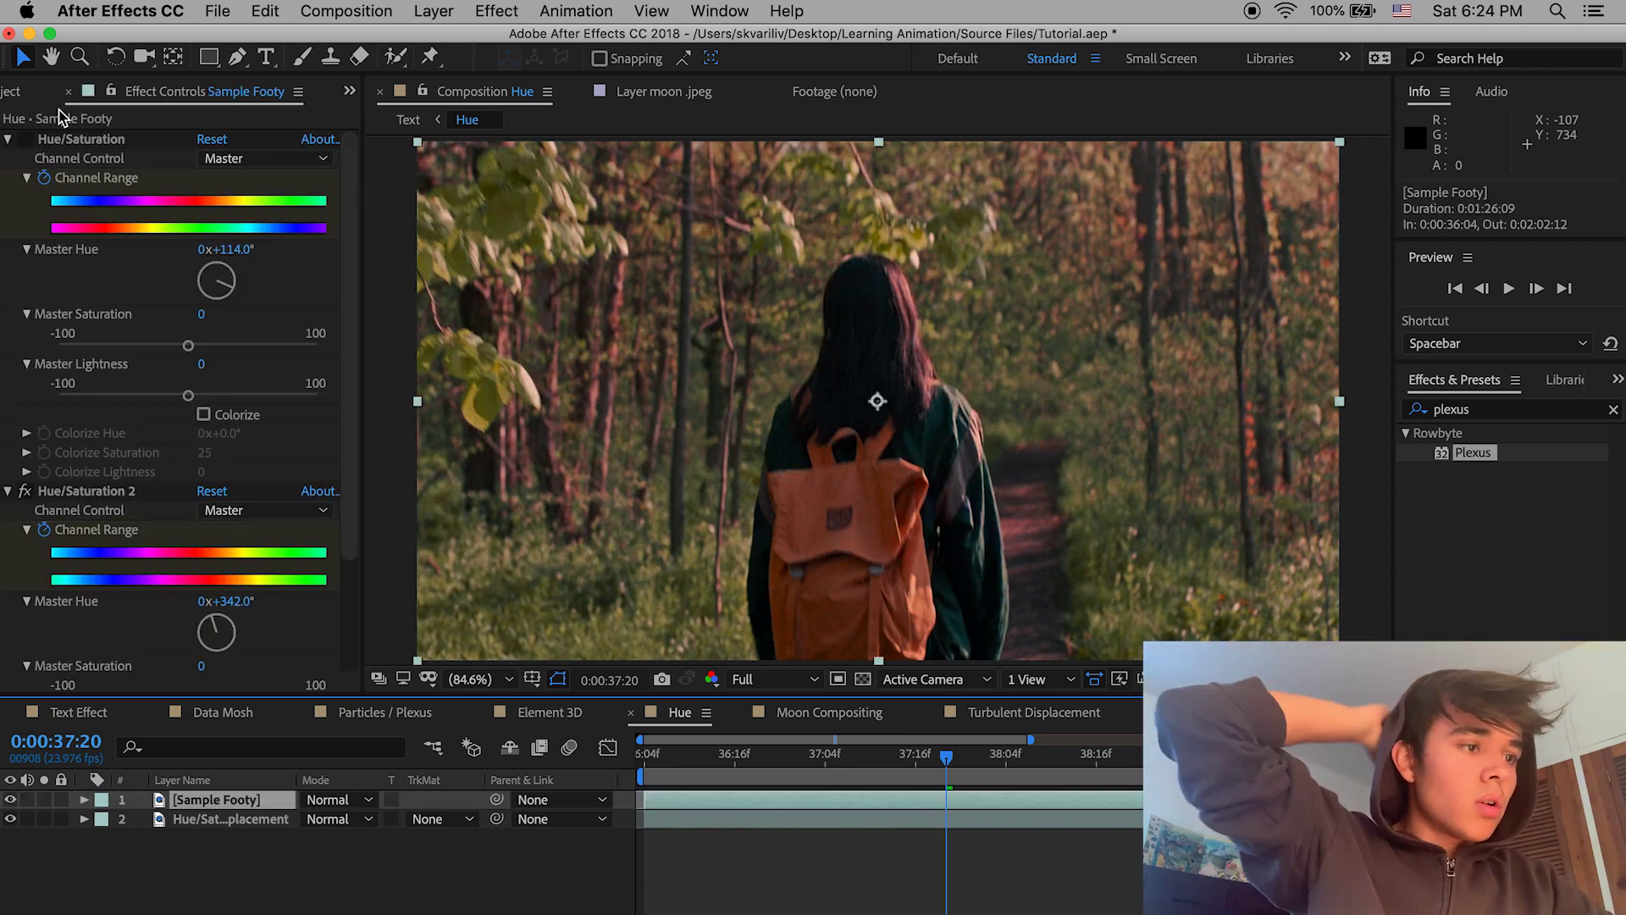
{"action": "left_click_drag", "start_coordinate": [881, 773], "coordinate": [644, 754]}
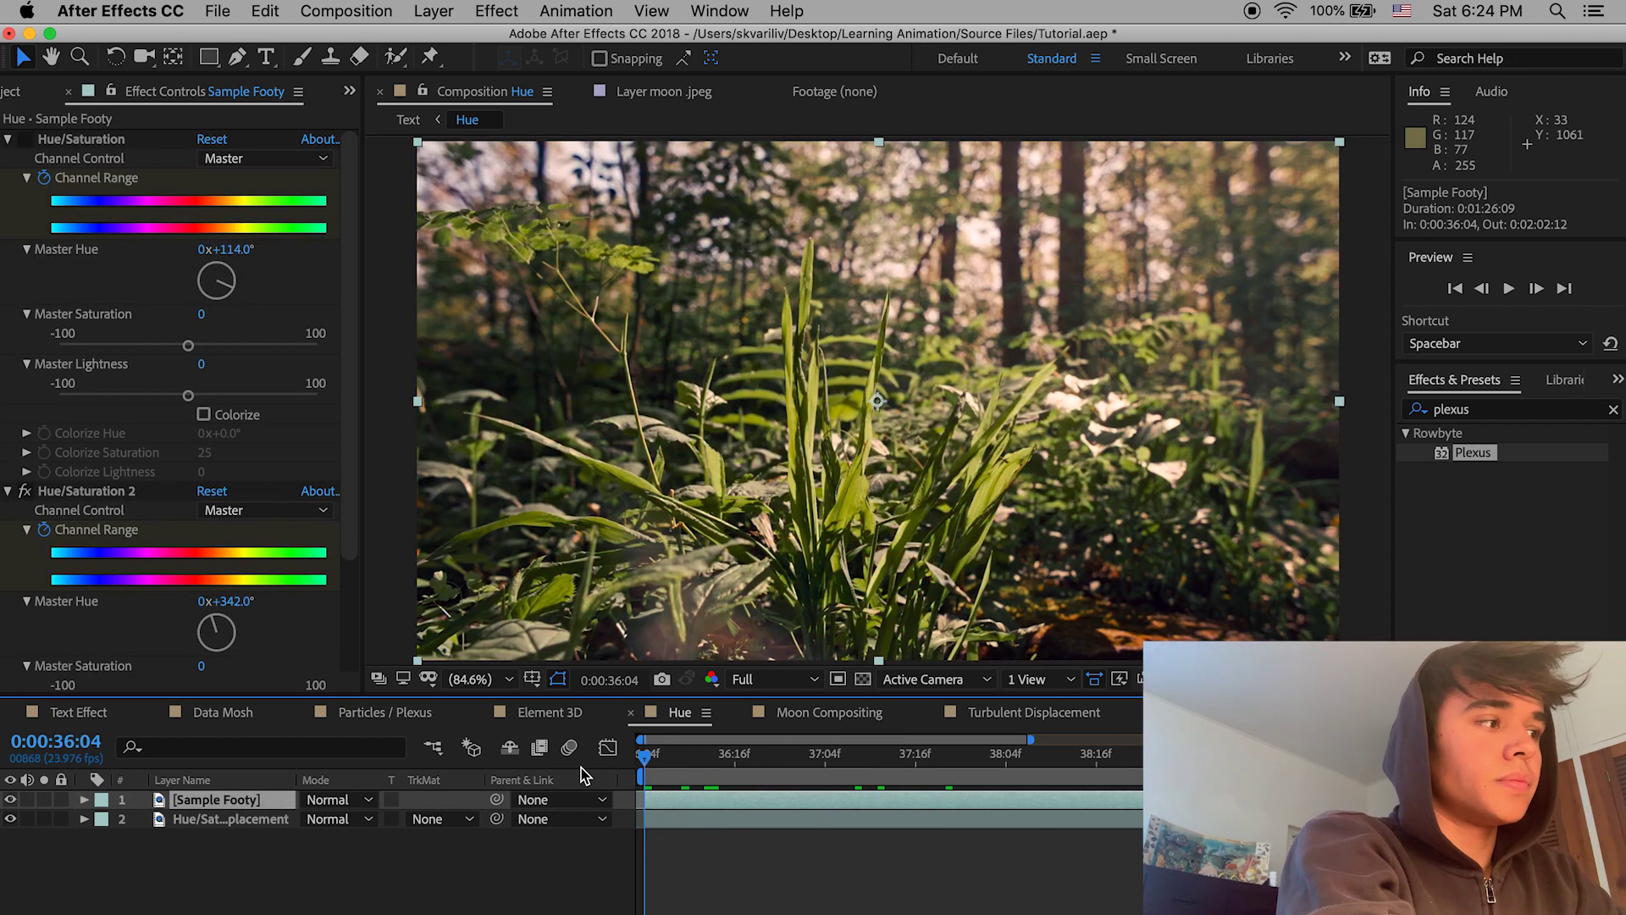
{"action": "left_click", "coordinate": [59, 140]}
{"action": "key", "text": "super+a"}
{"action": "key", "text": "Delete"}
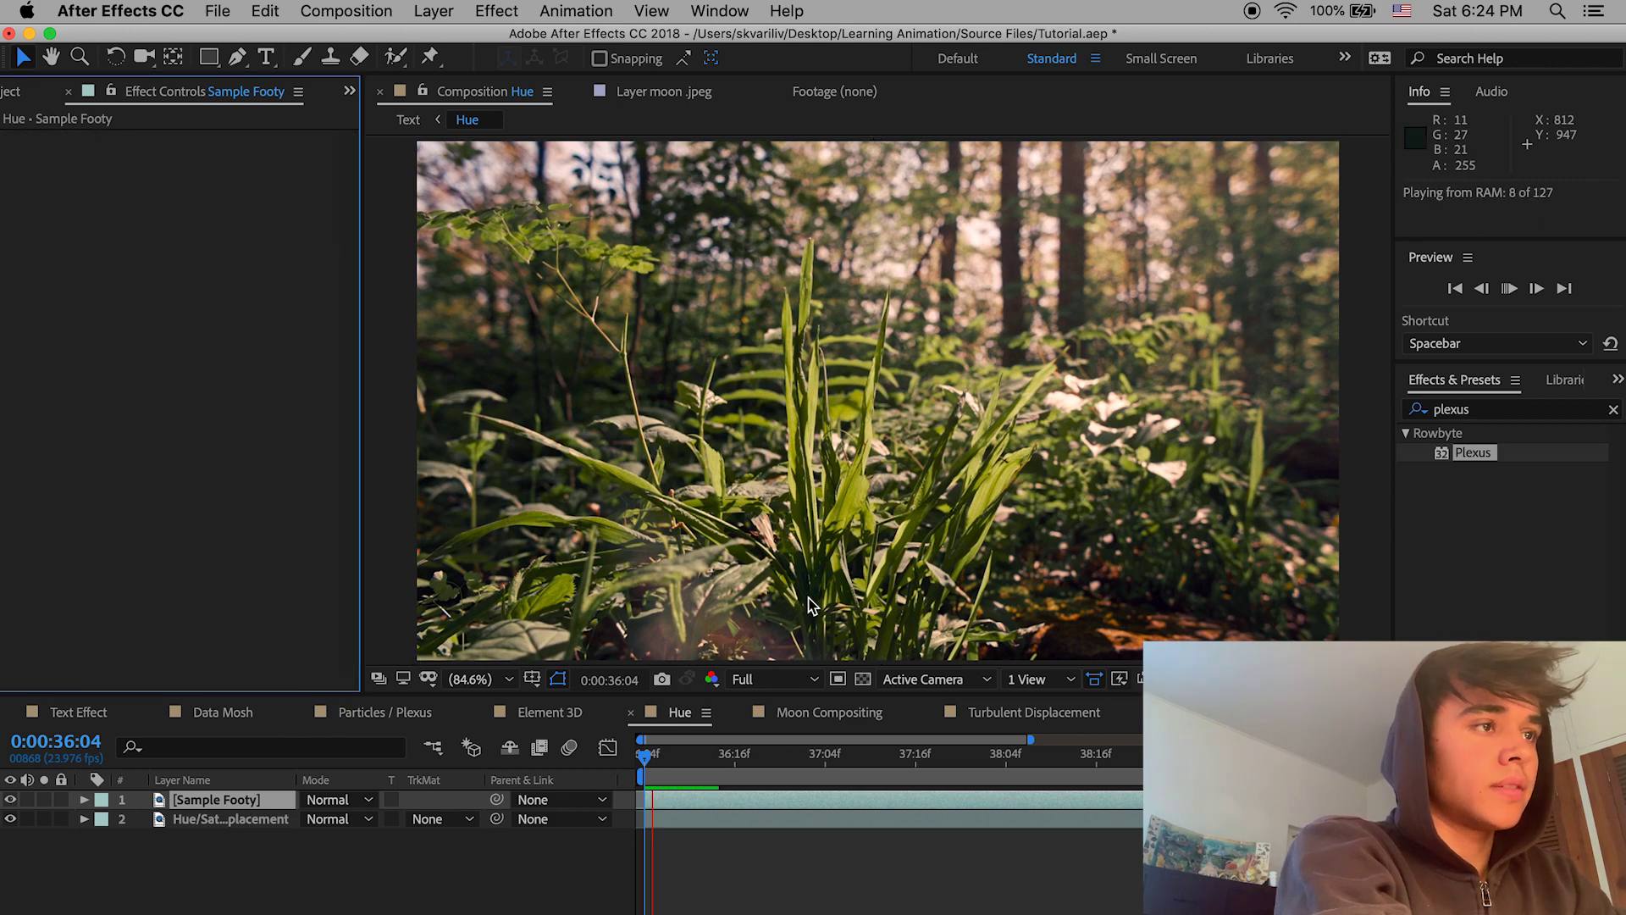
Step: Play back the uncorrected Sample Footy clip from 0:00:36:04, stop the preview and move the current time to 0:00:36:10
{"action": "key", "text": "space"}
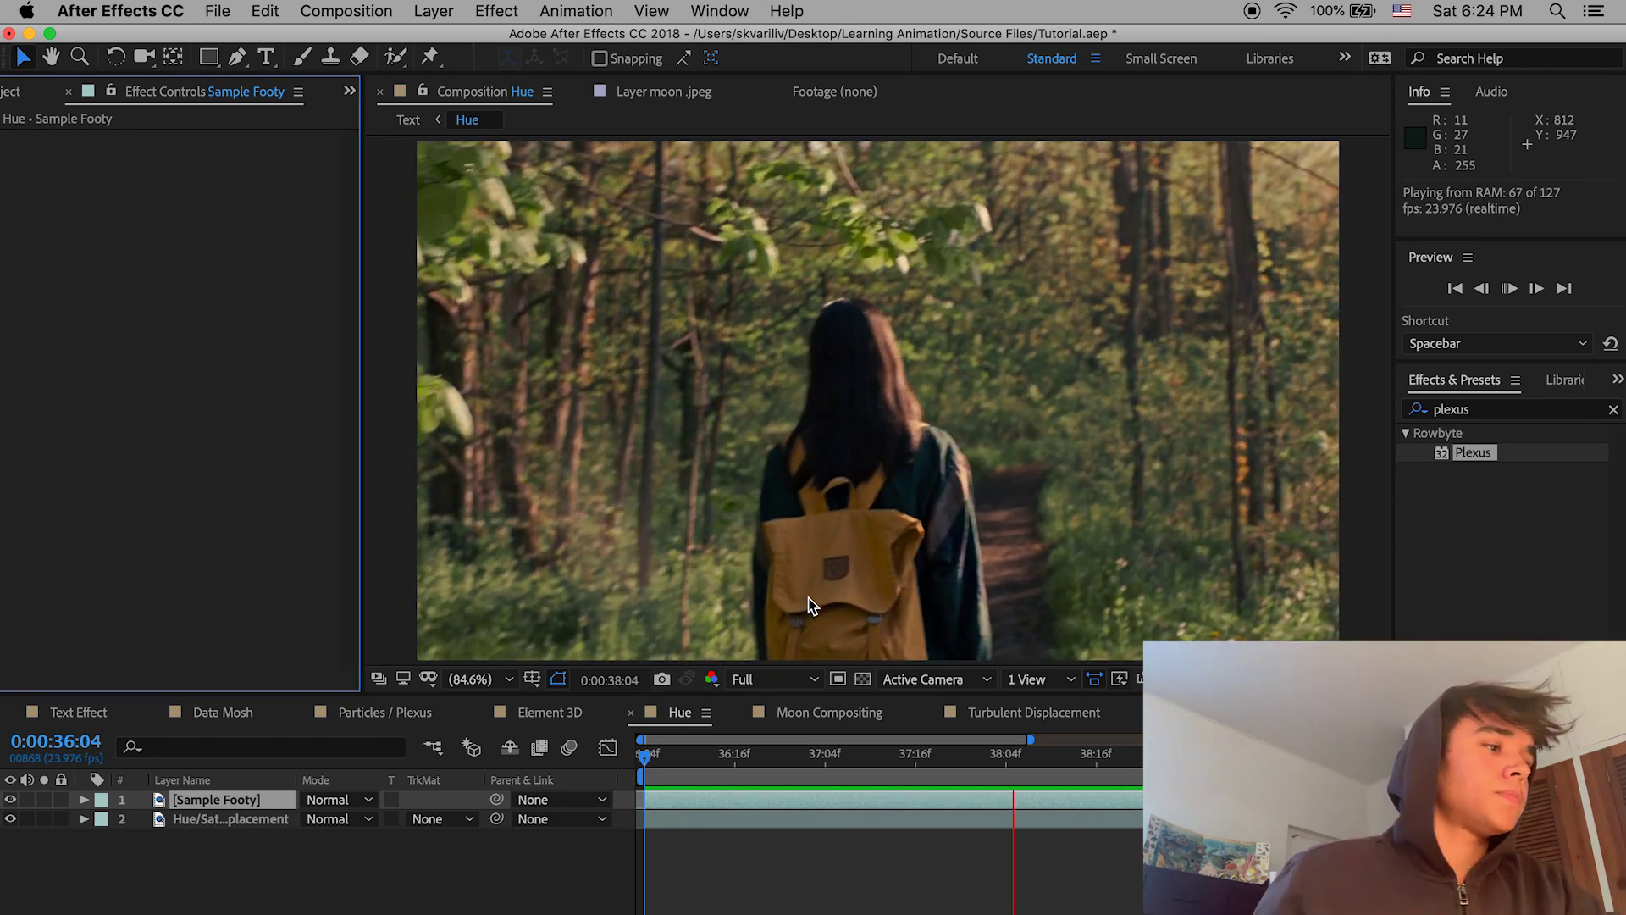
{"action": "key", "text": "space"}
{"action": "key", "text": "equal"}
{"action": "left_click", "coordinate": [675, 754]}
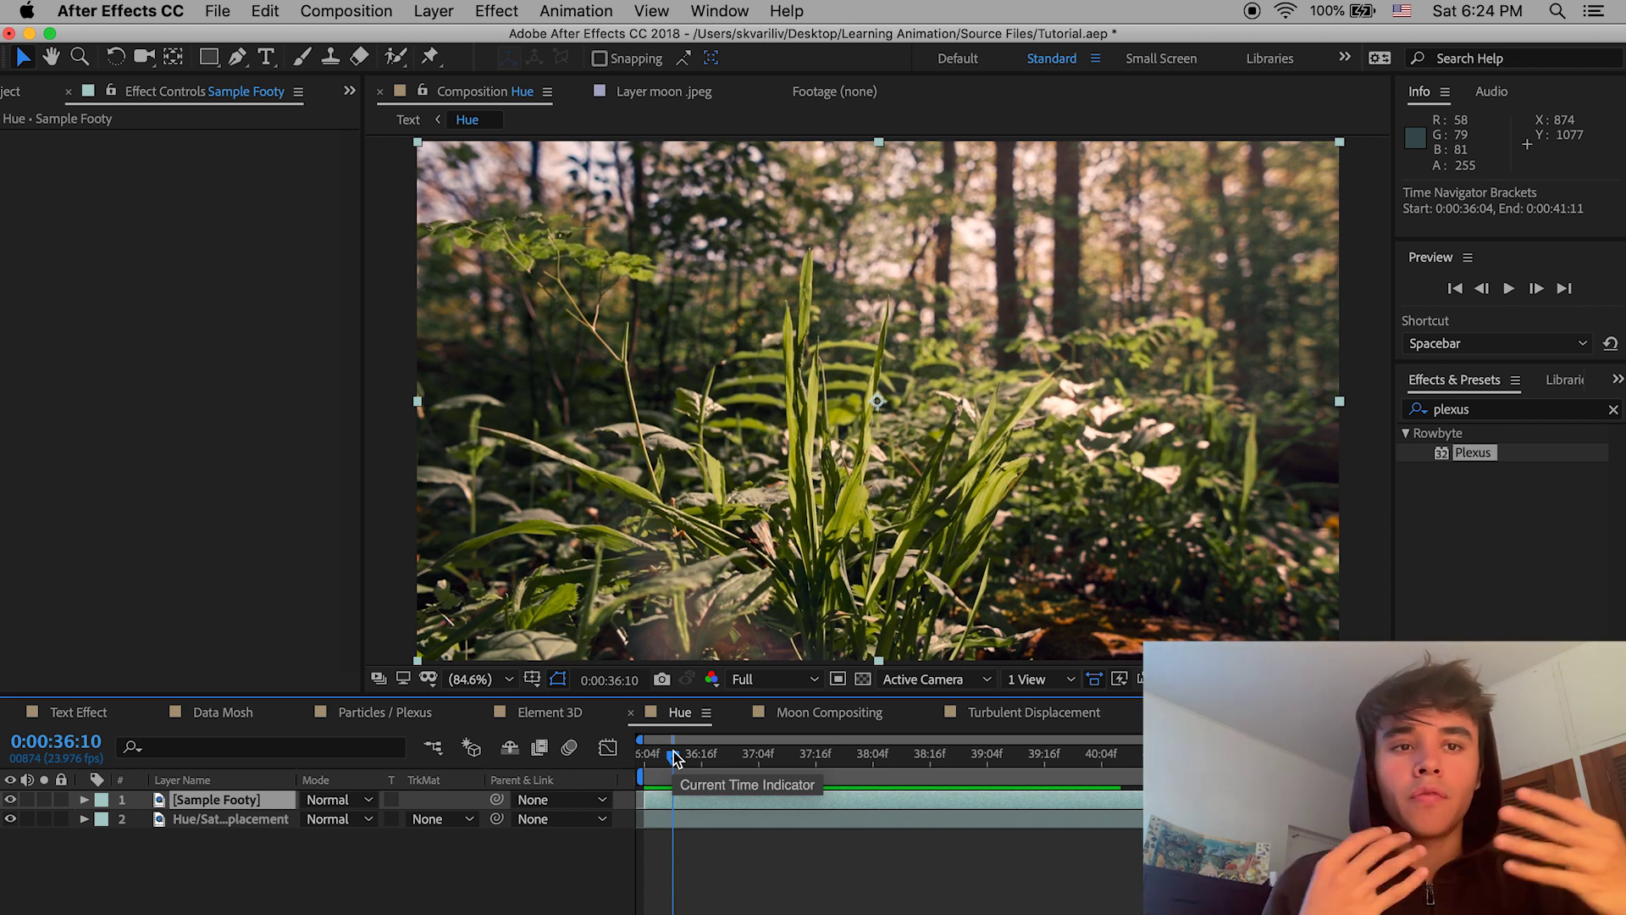
Step: Move Sample Footy below the Hue/Saturation - Sky Replacement layer and play back the reference clip from 0:00:36:04
{"action": "left_click_drag", "start_coordinate": [211, 800], "coordinate": [211, 838]}
{"action": "key", "text": "space"}
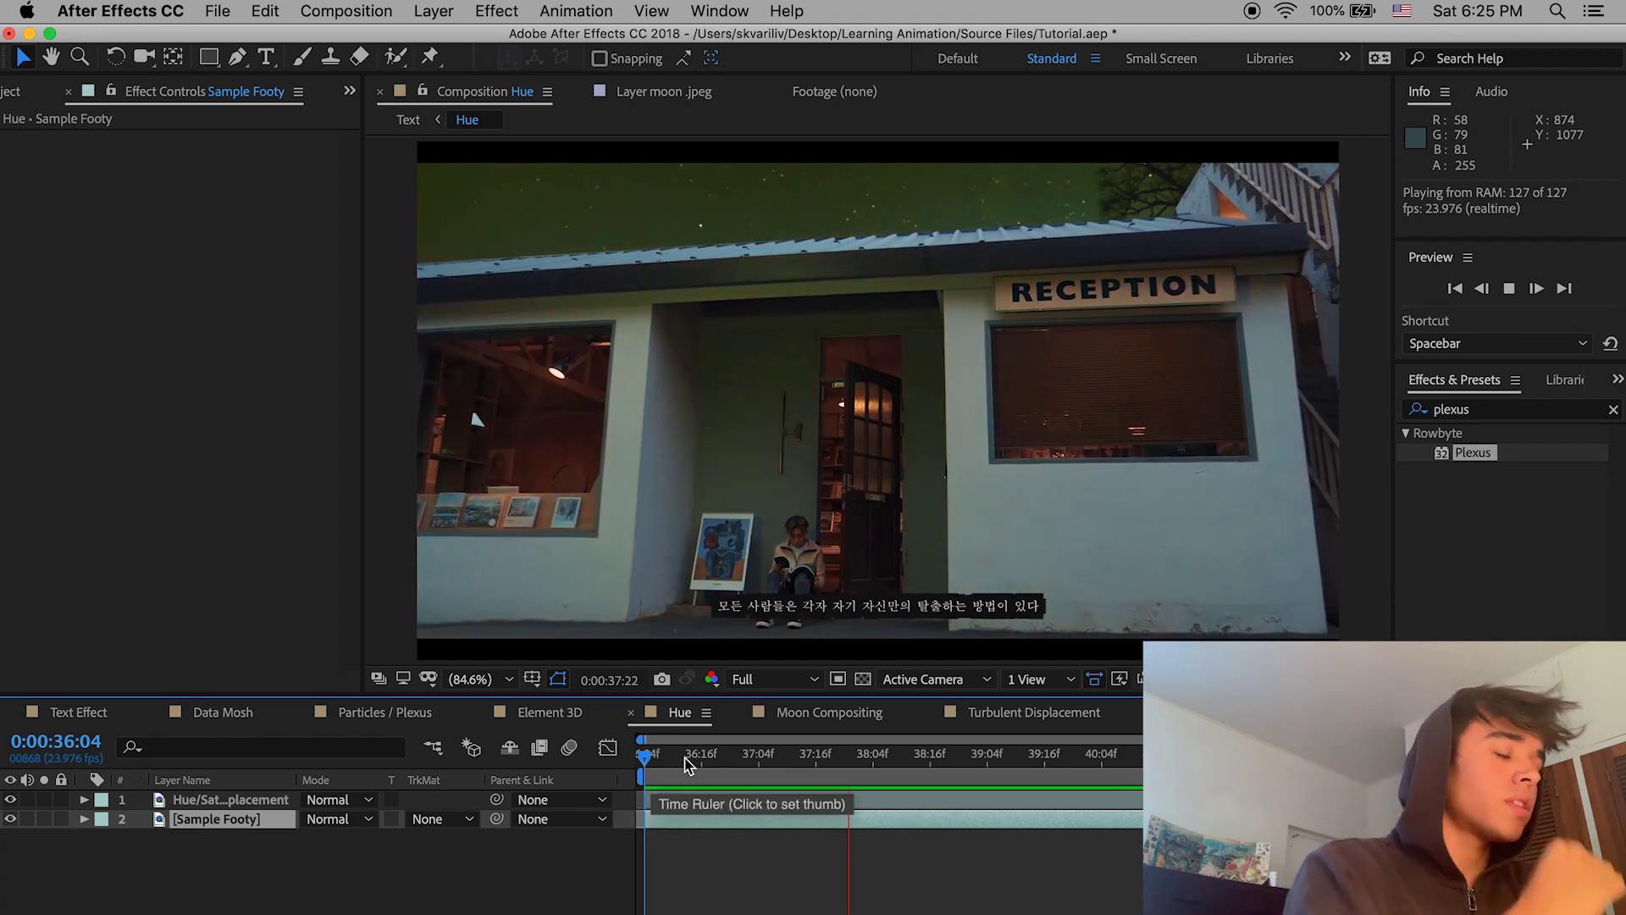
{"action": "key", "text": "space"}
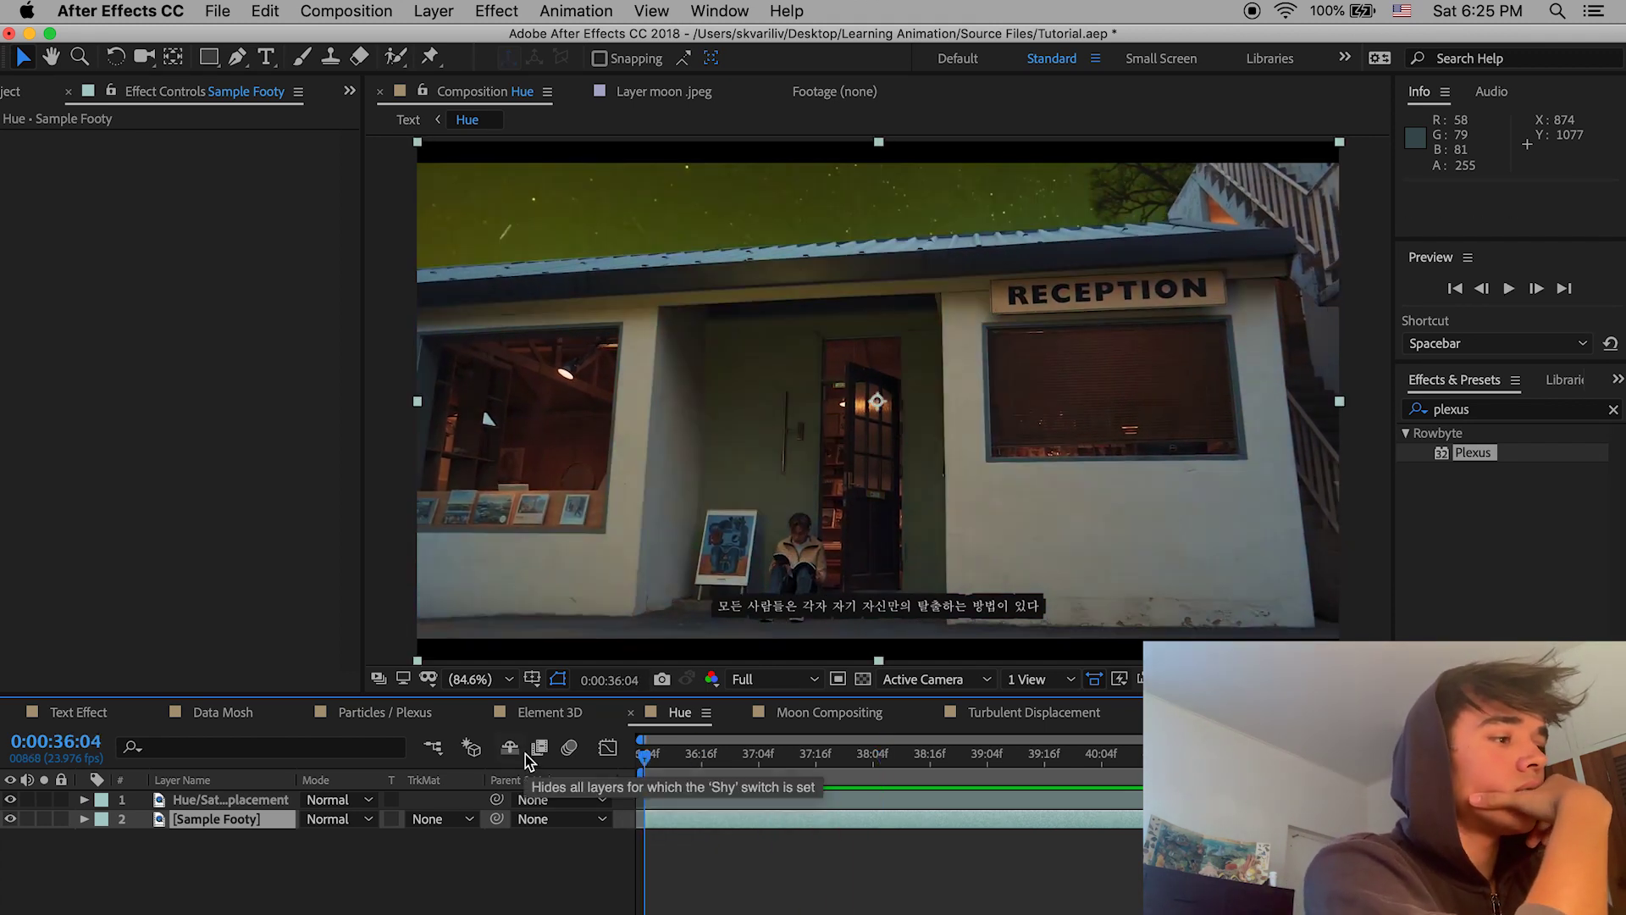
{"action": "key", "text": "space"}
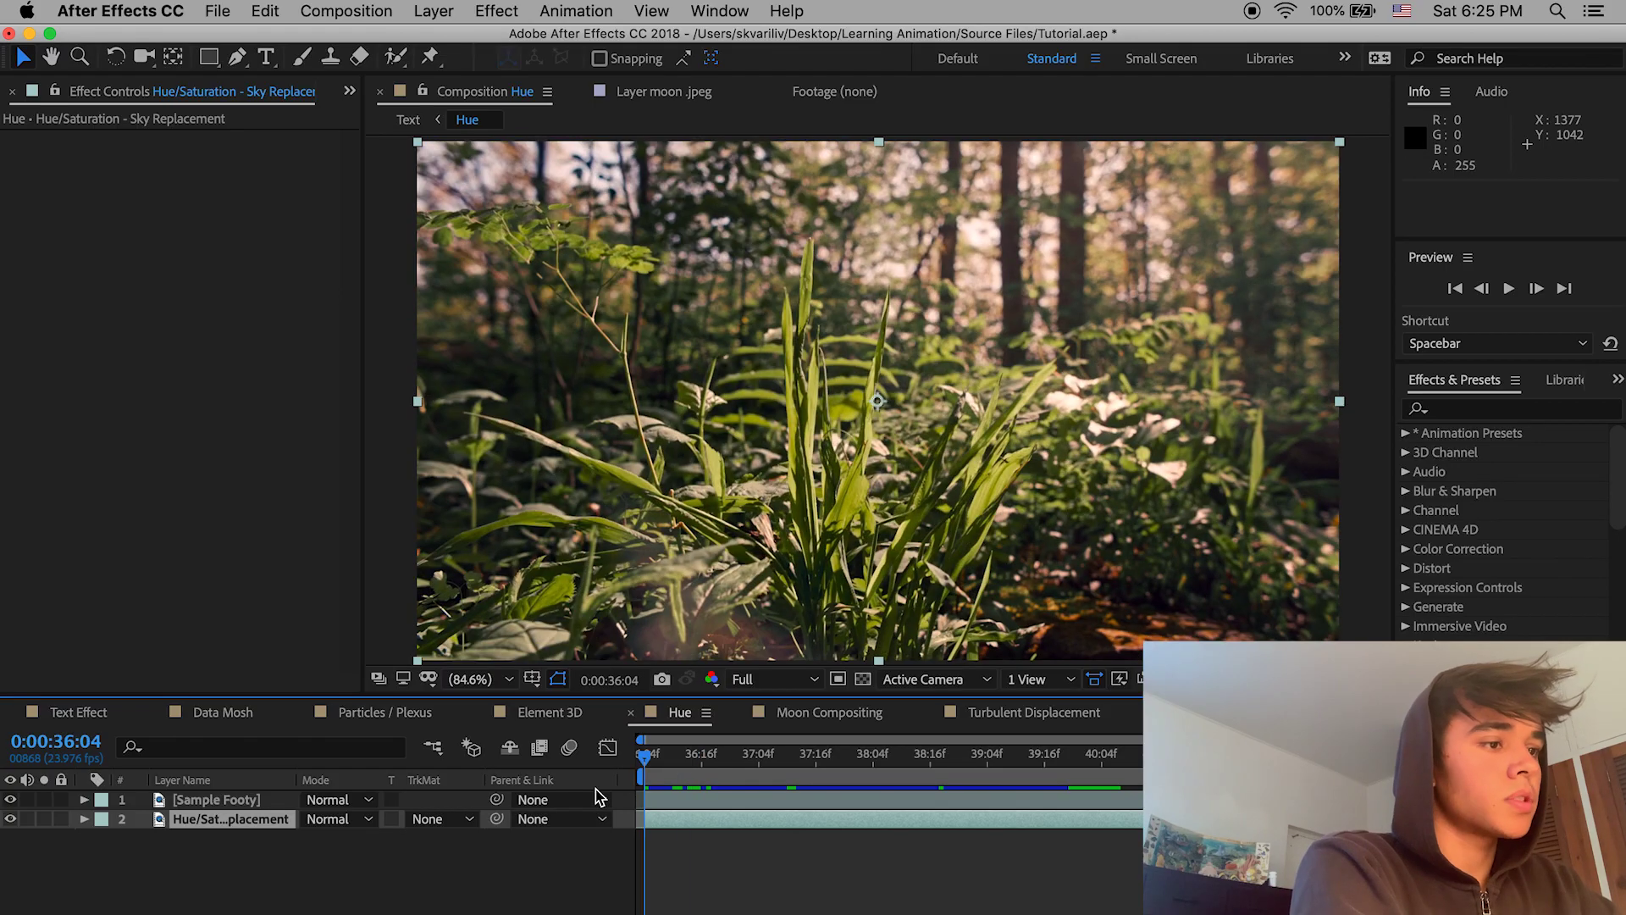
Step: Preview Sample Footy, return to 0:00:36:04 and apply the Hue/Saturation effect to the layer
{"action": "key", "text": "space"}
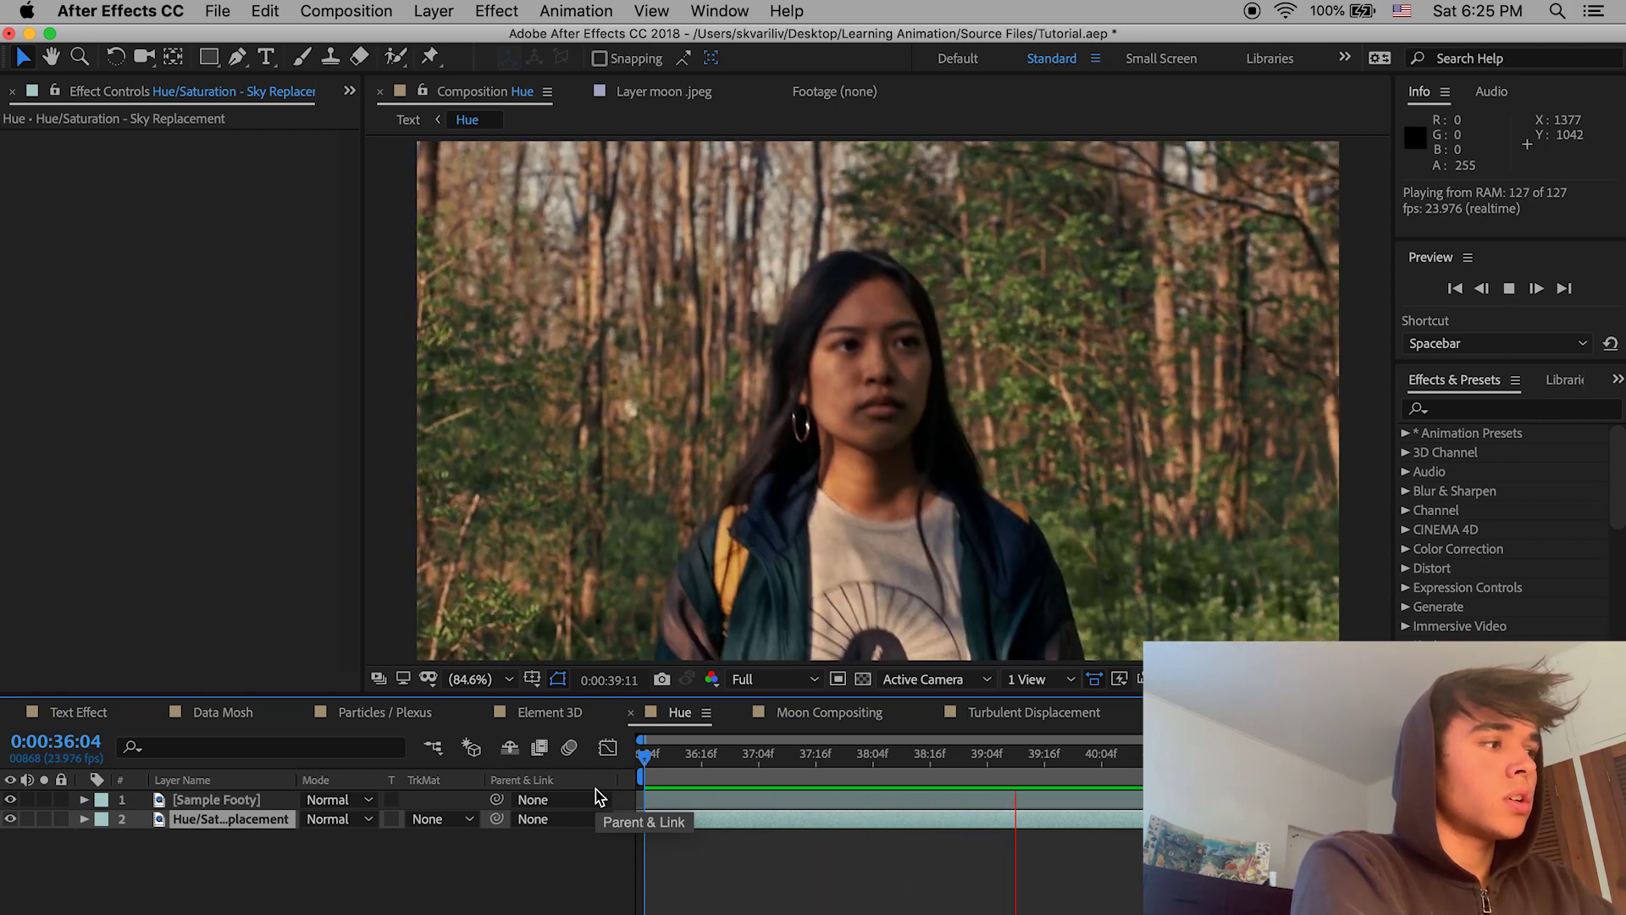
{"action": "key", "text": "space"}
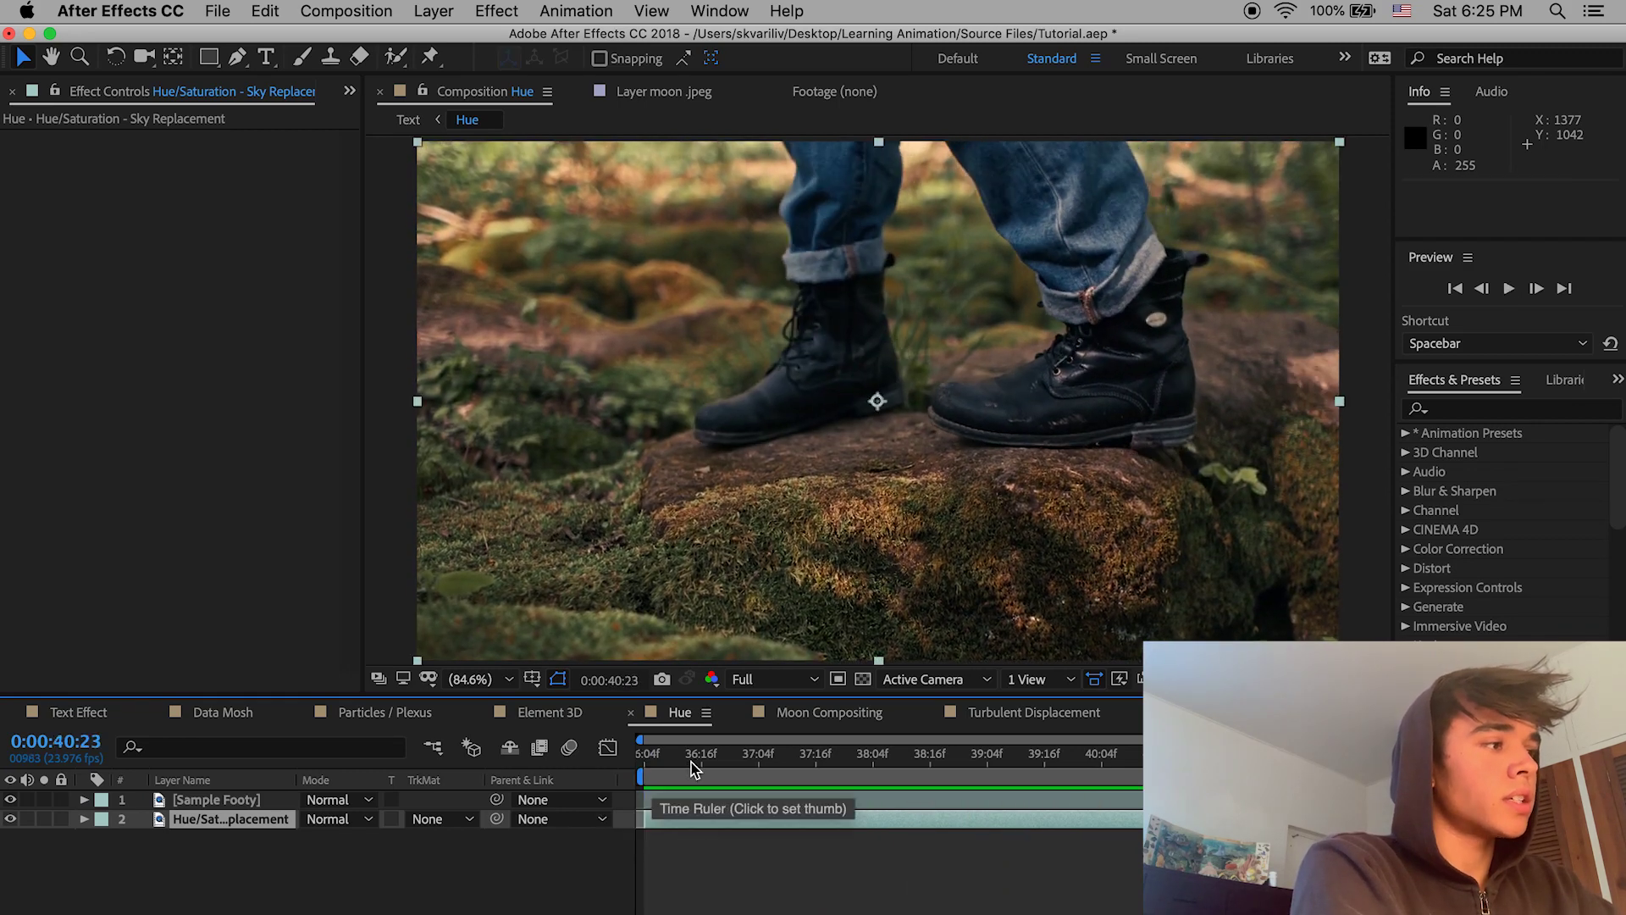
{"action": "left_click", "coordinate": [715, 802]}
{"action": "left_click", "coordinate": [1542, 409]}
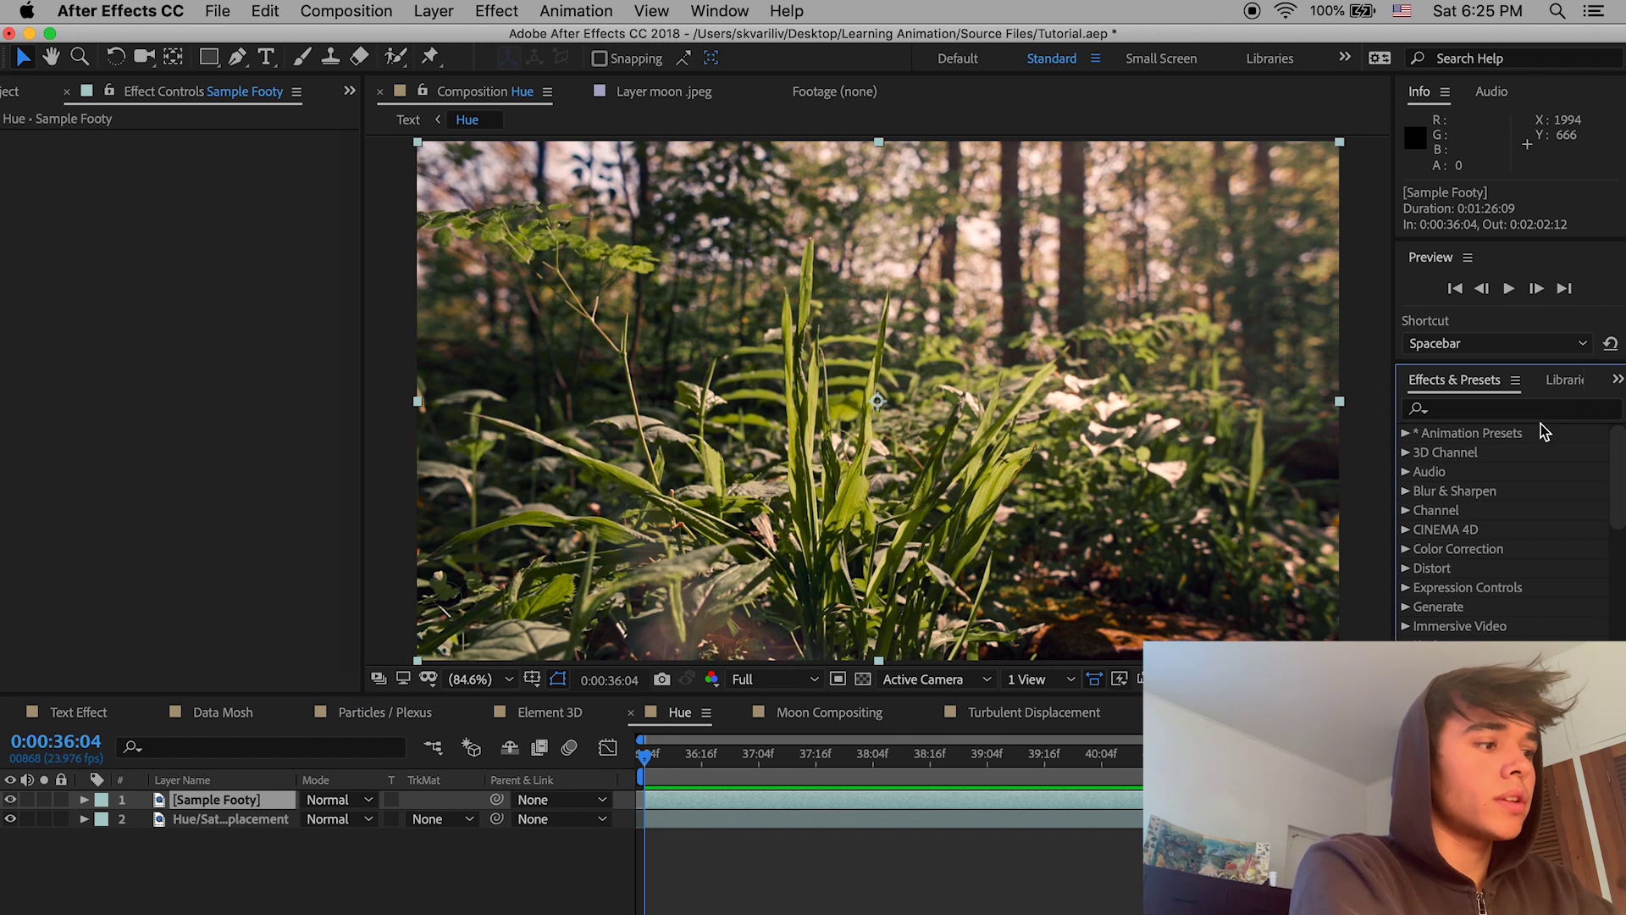
{"action": "left_click", "coordinate": [1542, 413]}
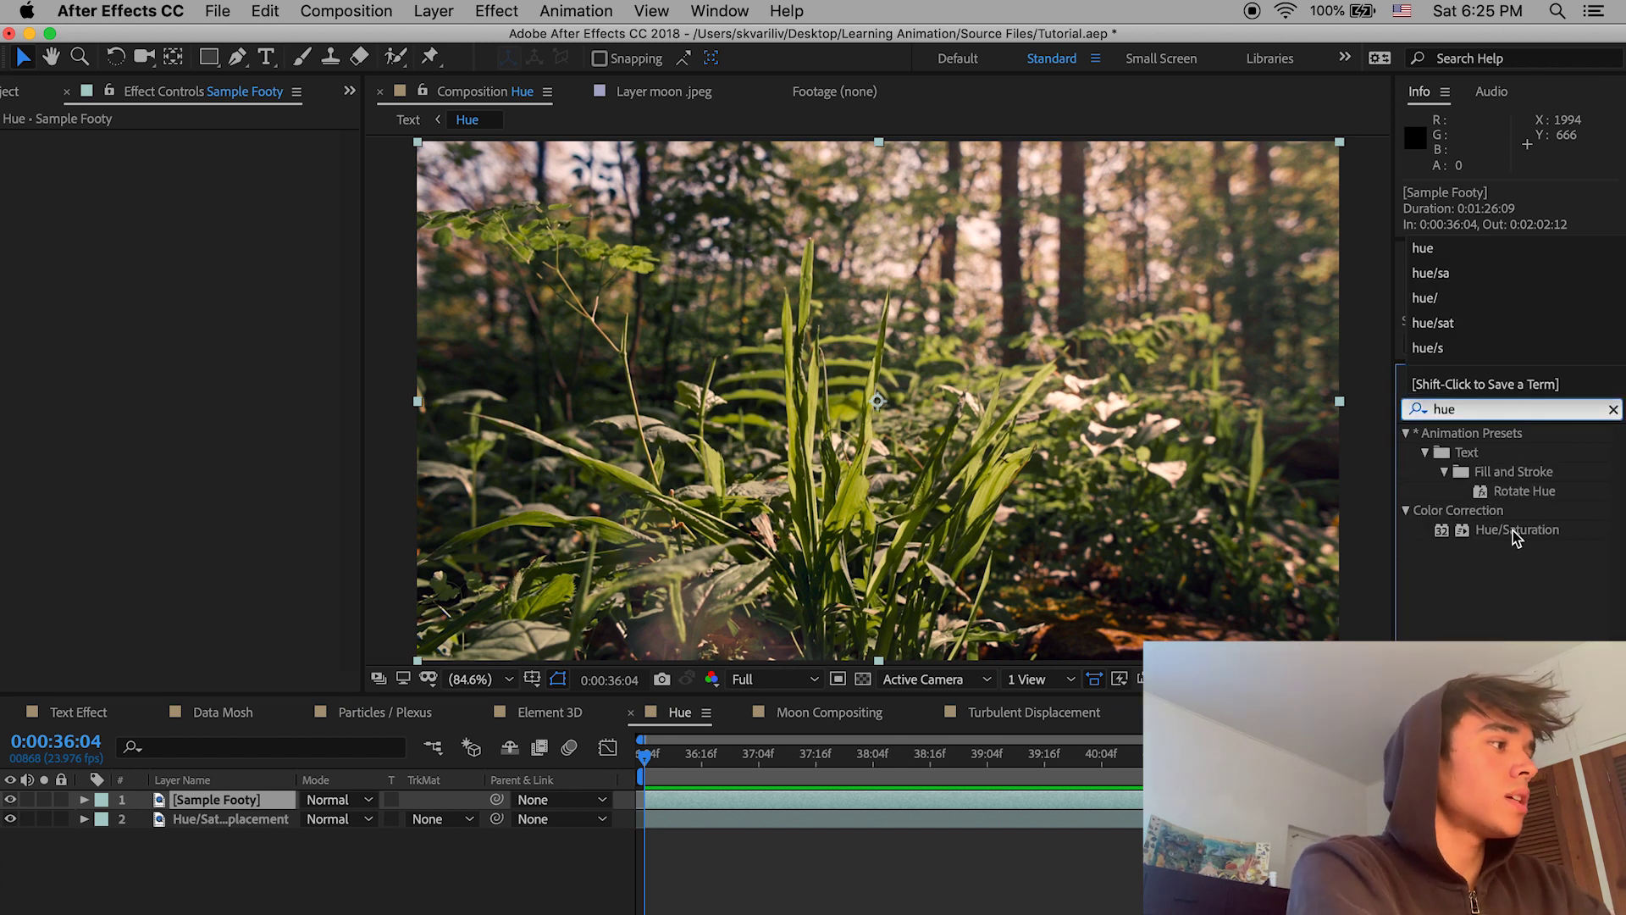
{"action": "left_click_drag", "start_coordinate": [1513, 530], "coordinate": [789, 808]}
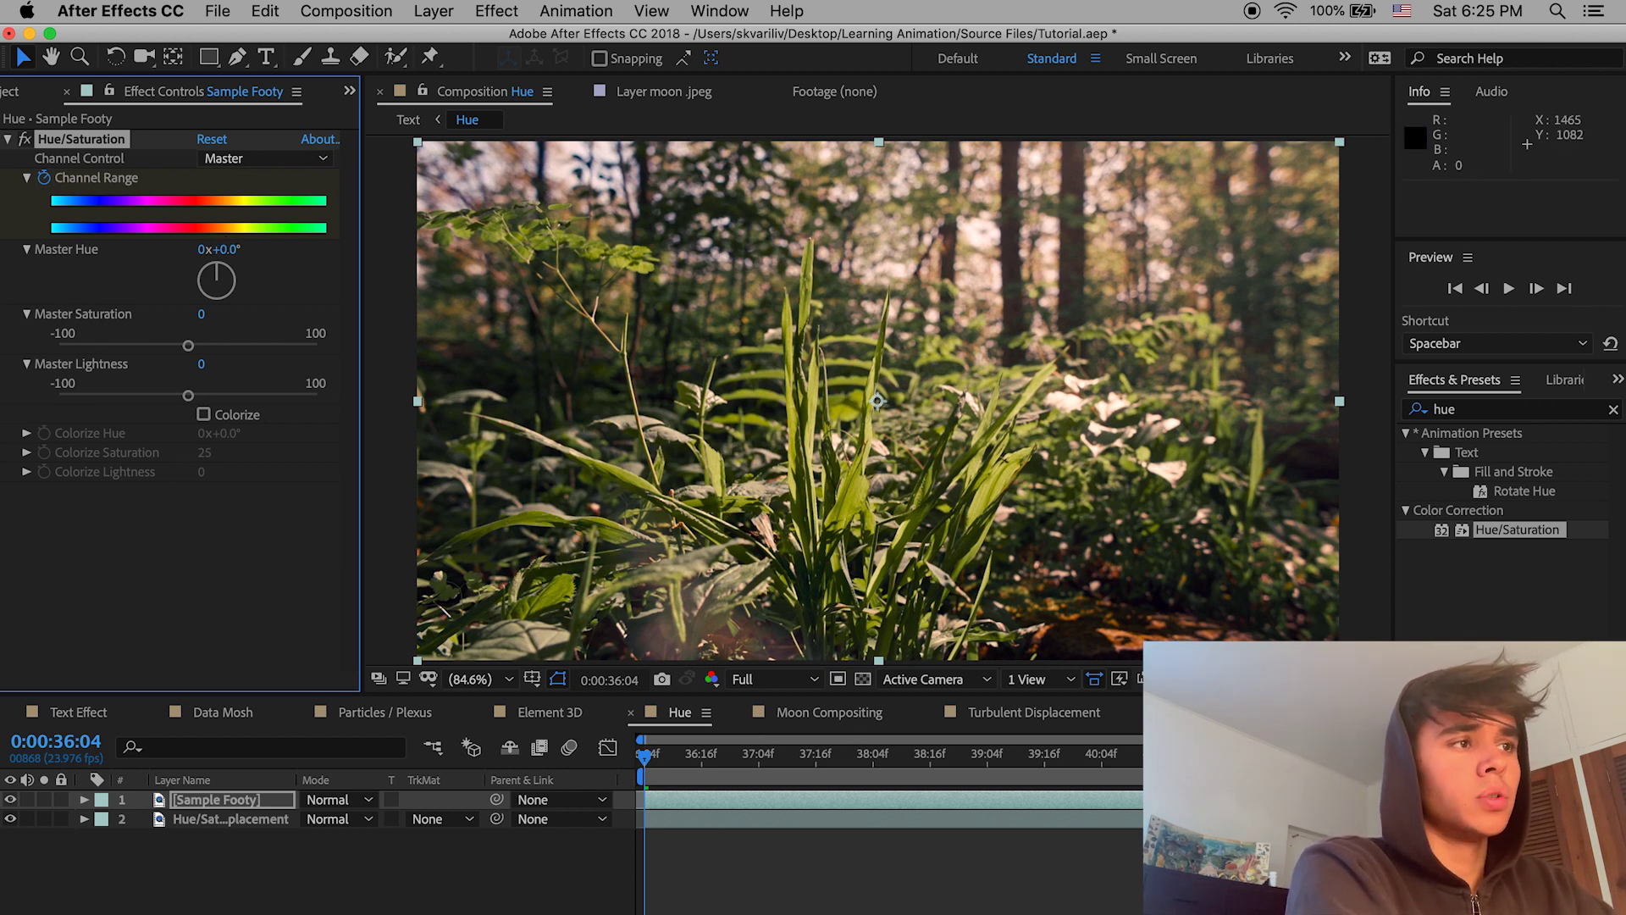
Step: At 0:00:41:10, set the Master Hue of Sample Footy's Hue/Saturation effect to 2x+0.0°
{"action": "left_click_drag", "start_coordinate": [961, 750], "coordinate": [1241, 753]}
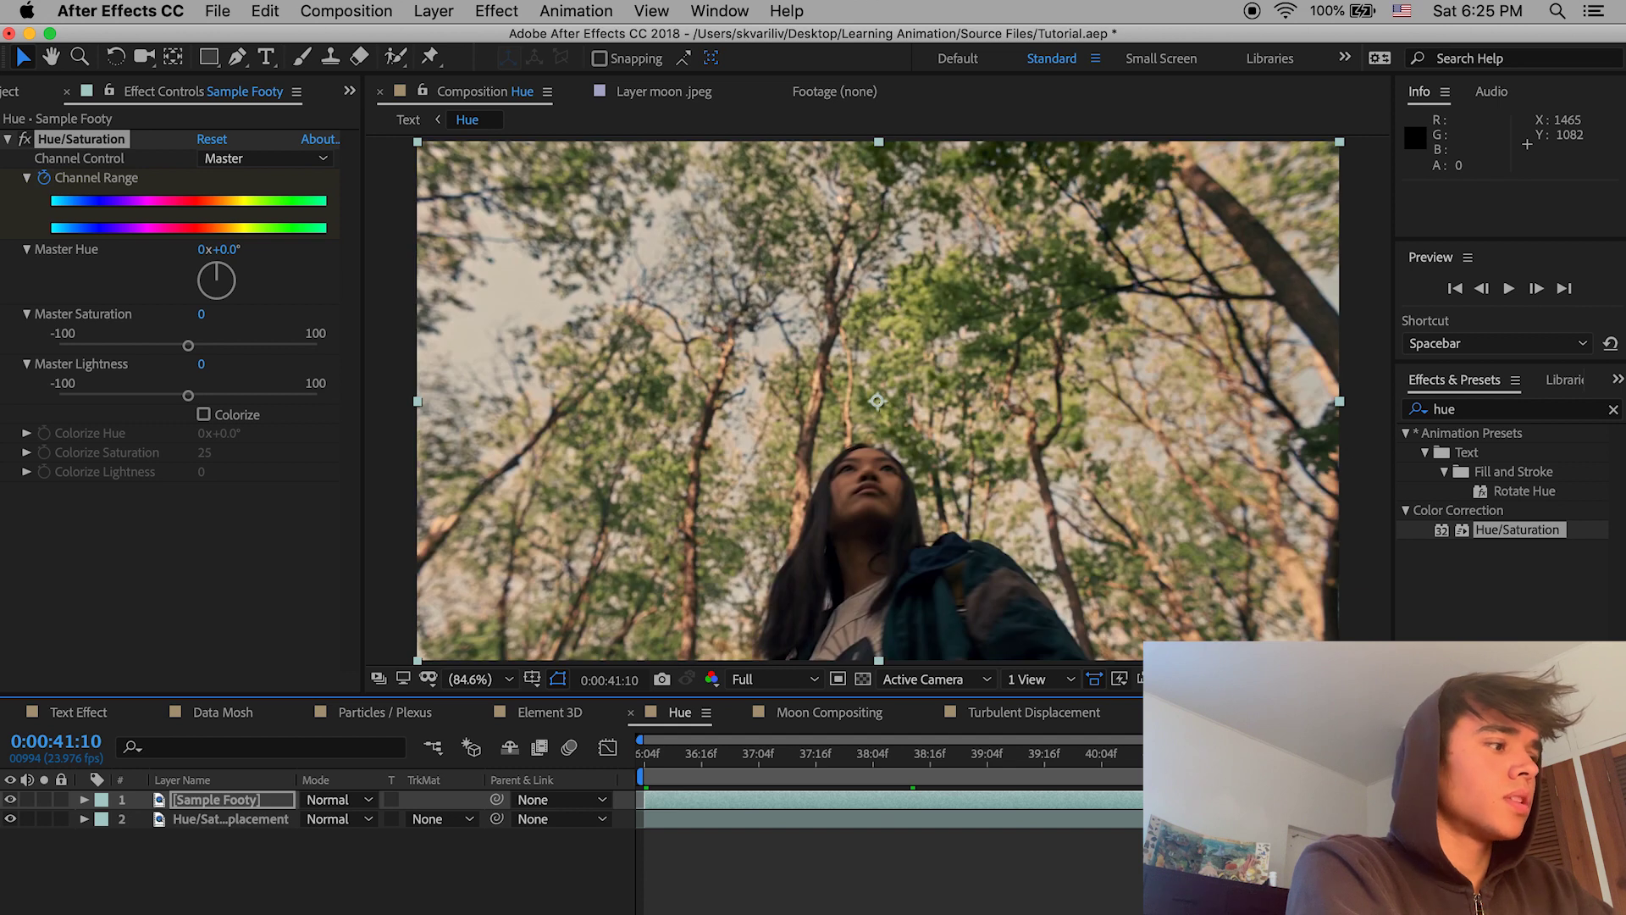
{"action": "left_click", "coordinate": [206, 252]}
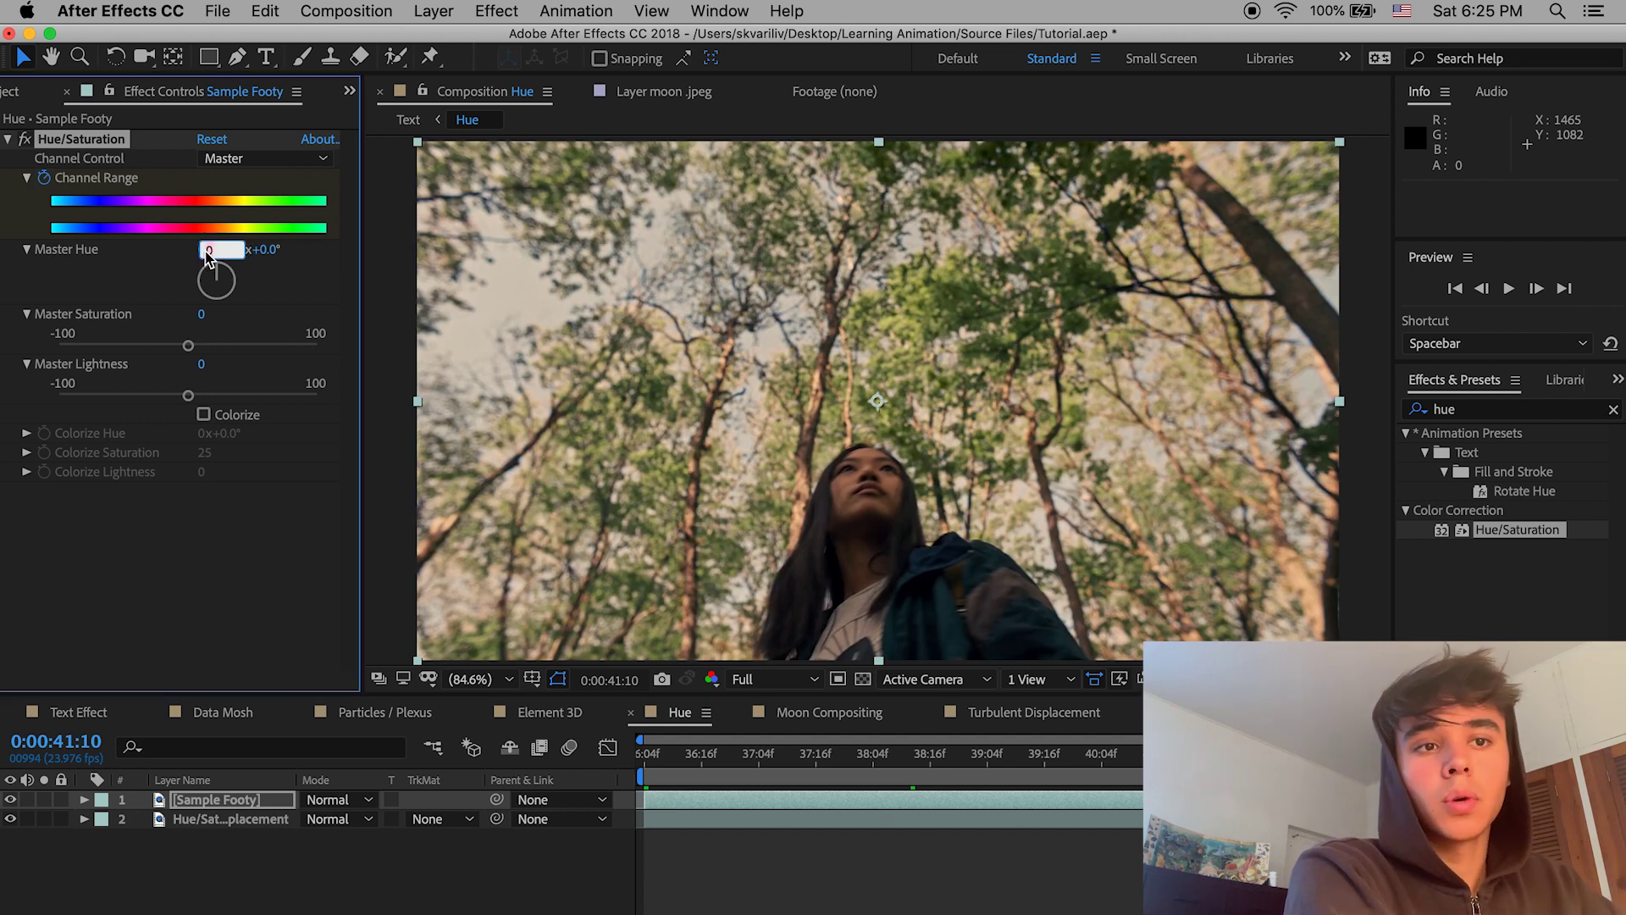
{"action": "type", "text": "2"}
{"action": "key", "text": "Return"}
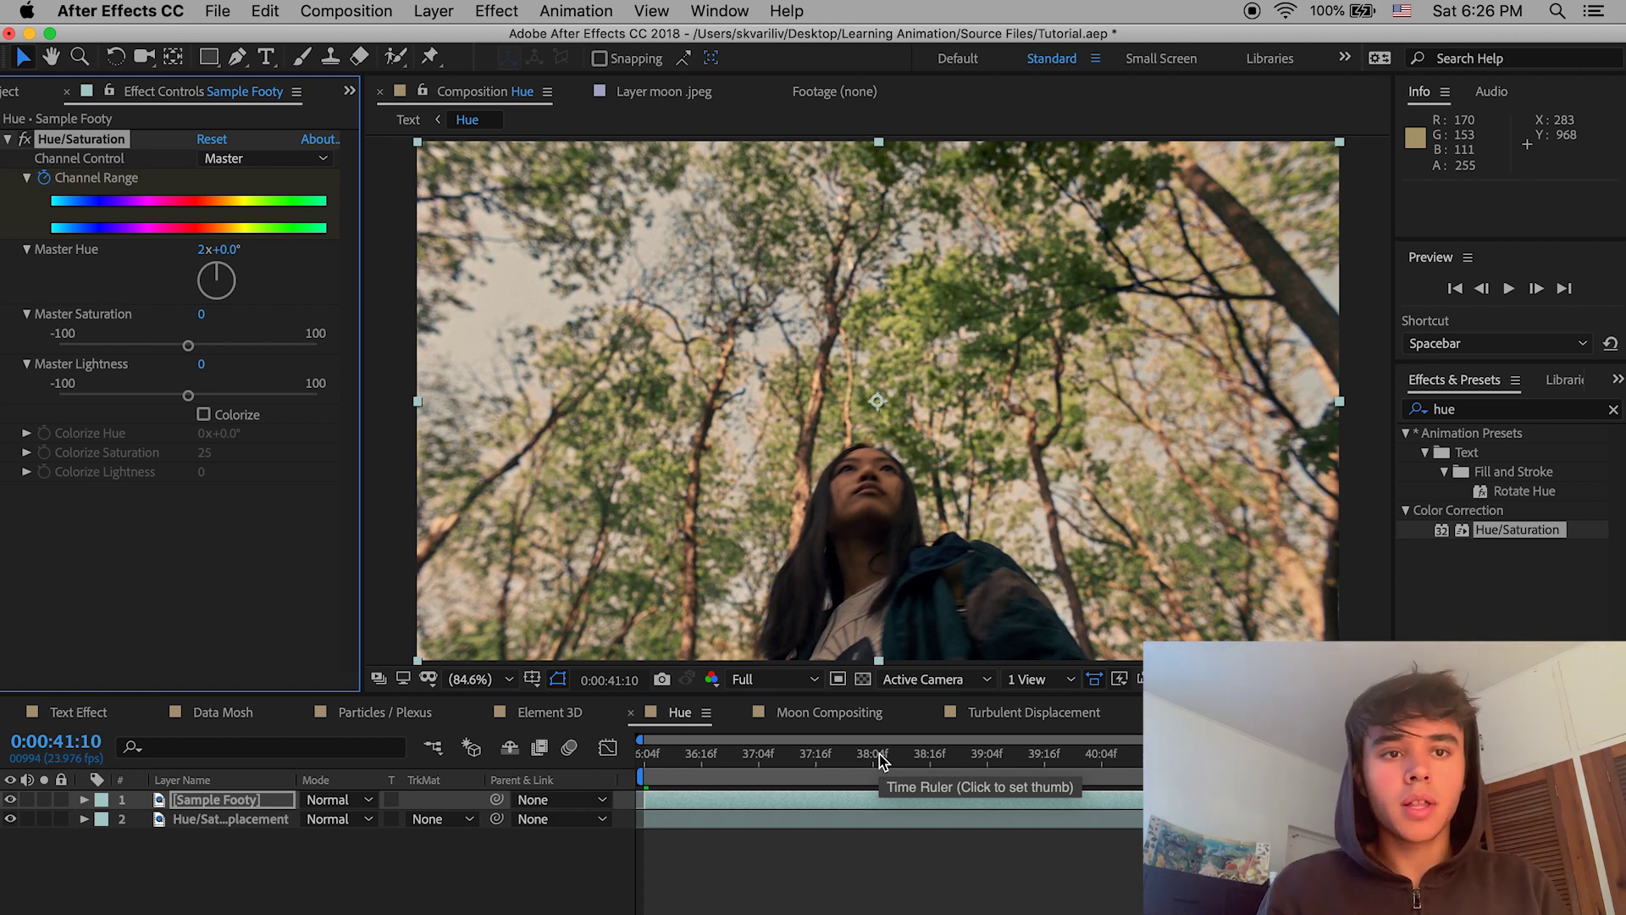
Step: Play back the hue shift on Sample Footy from 0:00:36:04, stop the preview and return to the start
{"action": "left_click_drag", "start_coordinate": [881, 760], "coordinate": [616, 777]}
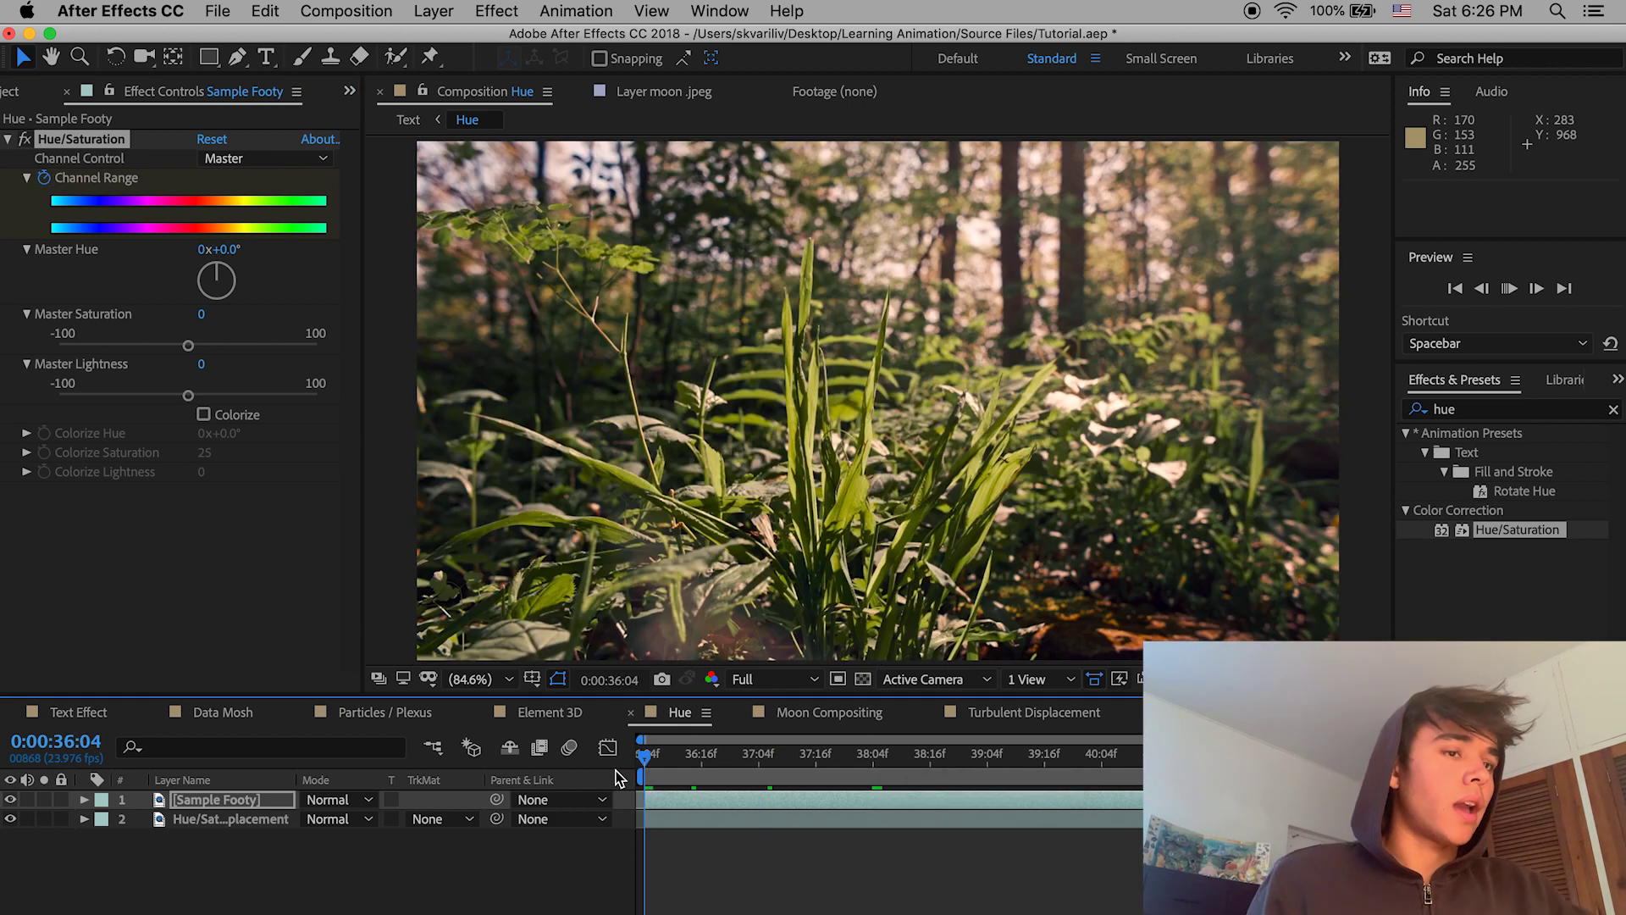
{"action": "key", "text": "space"}
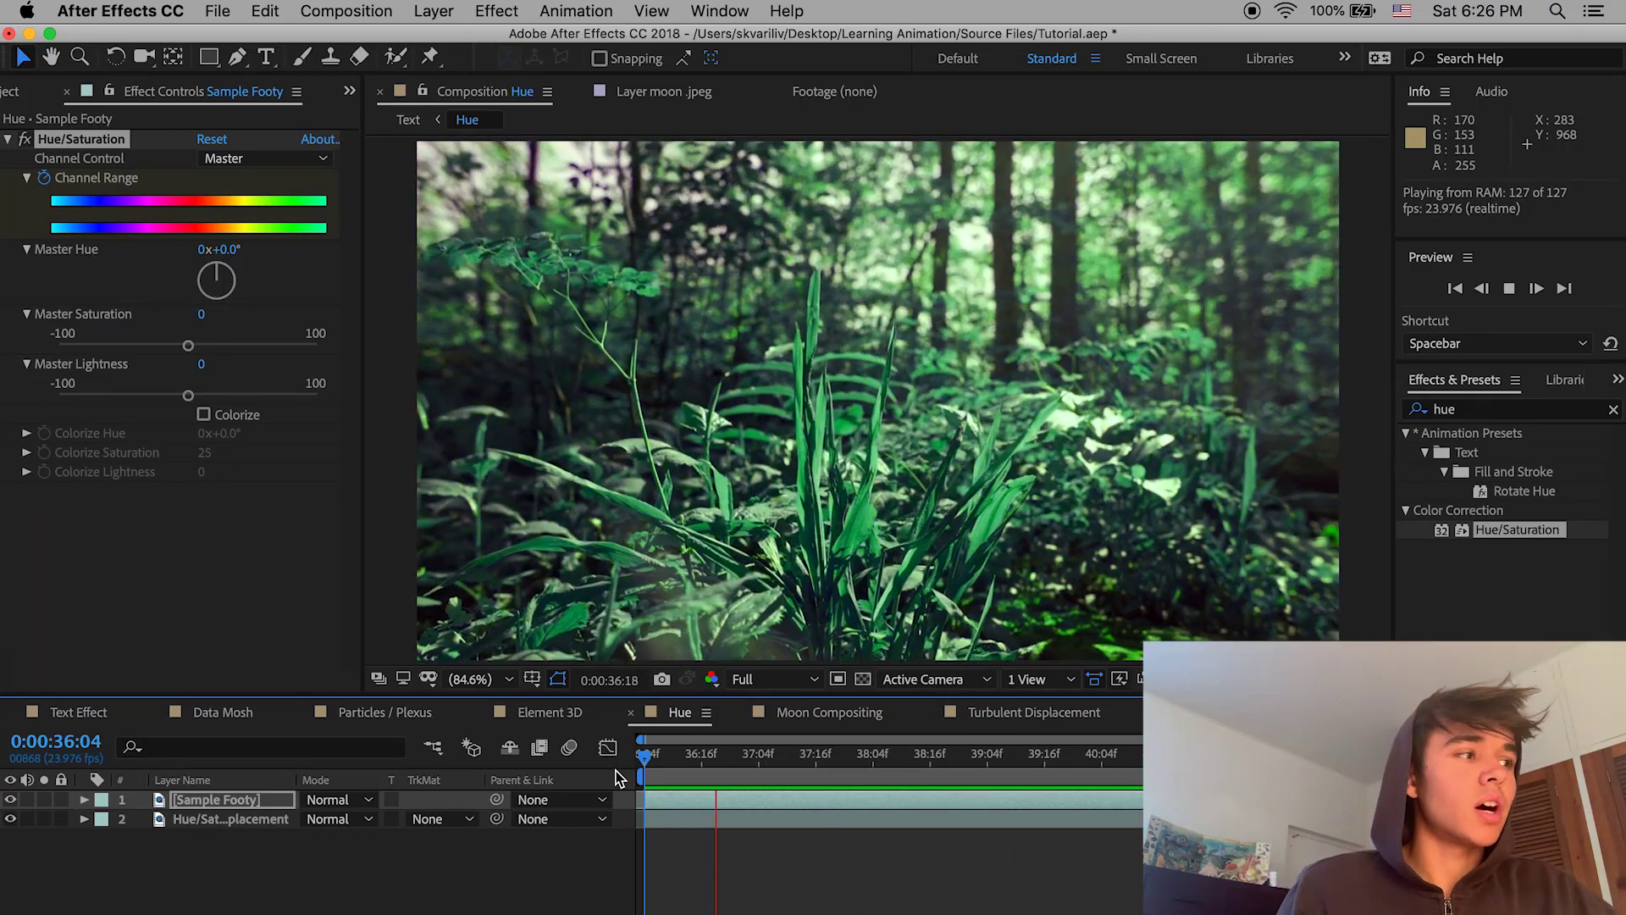
{"action": "key", "text": "space"}
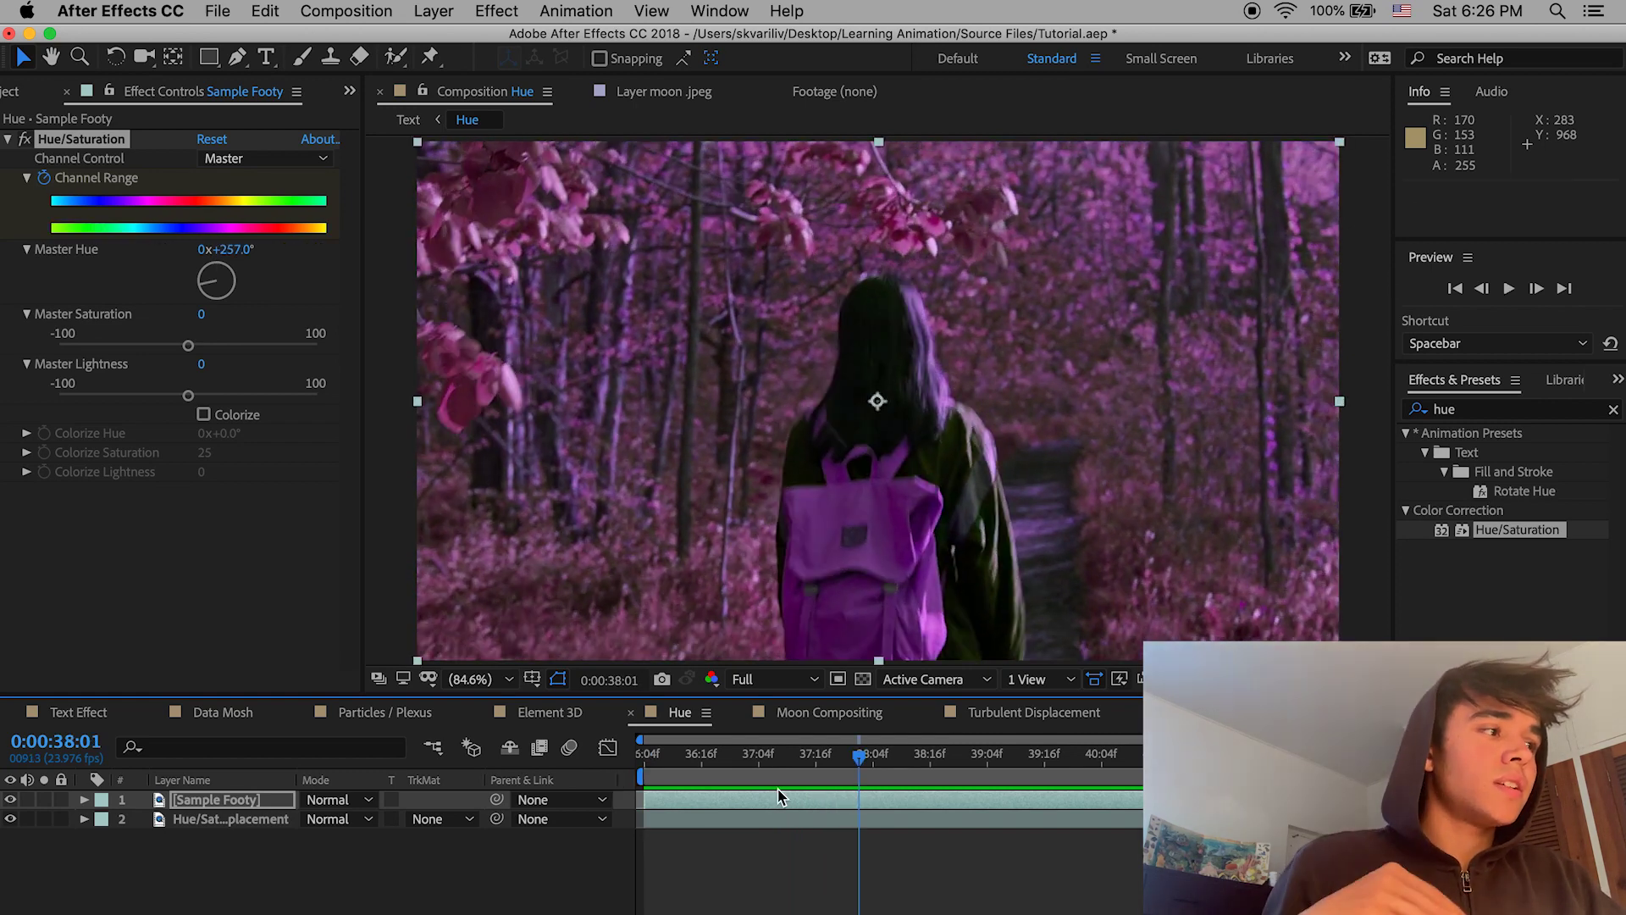
{"action": "left_click_drag", "start_coordinate": [864, 756], "coordinate": [608, 788]}
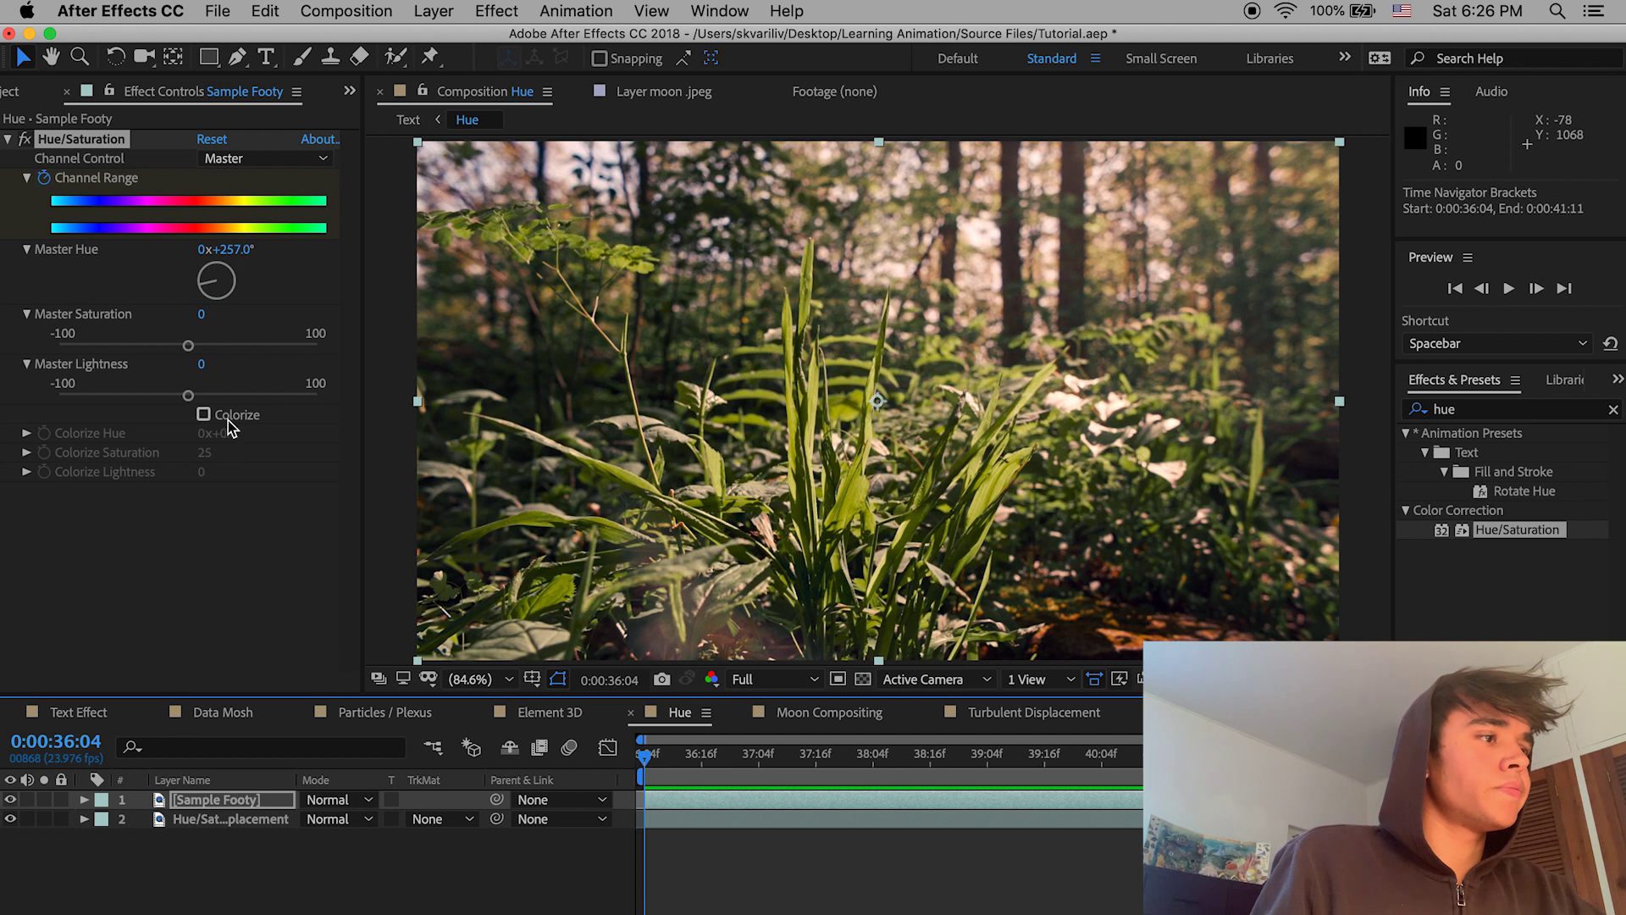
Step: Switch to the Moon Compositing composition and hide the Magic Bullet looks, moon .jpeg and Sample Footy layers
{"action": "left_click", "coordinate": [837, 711]}
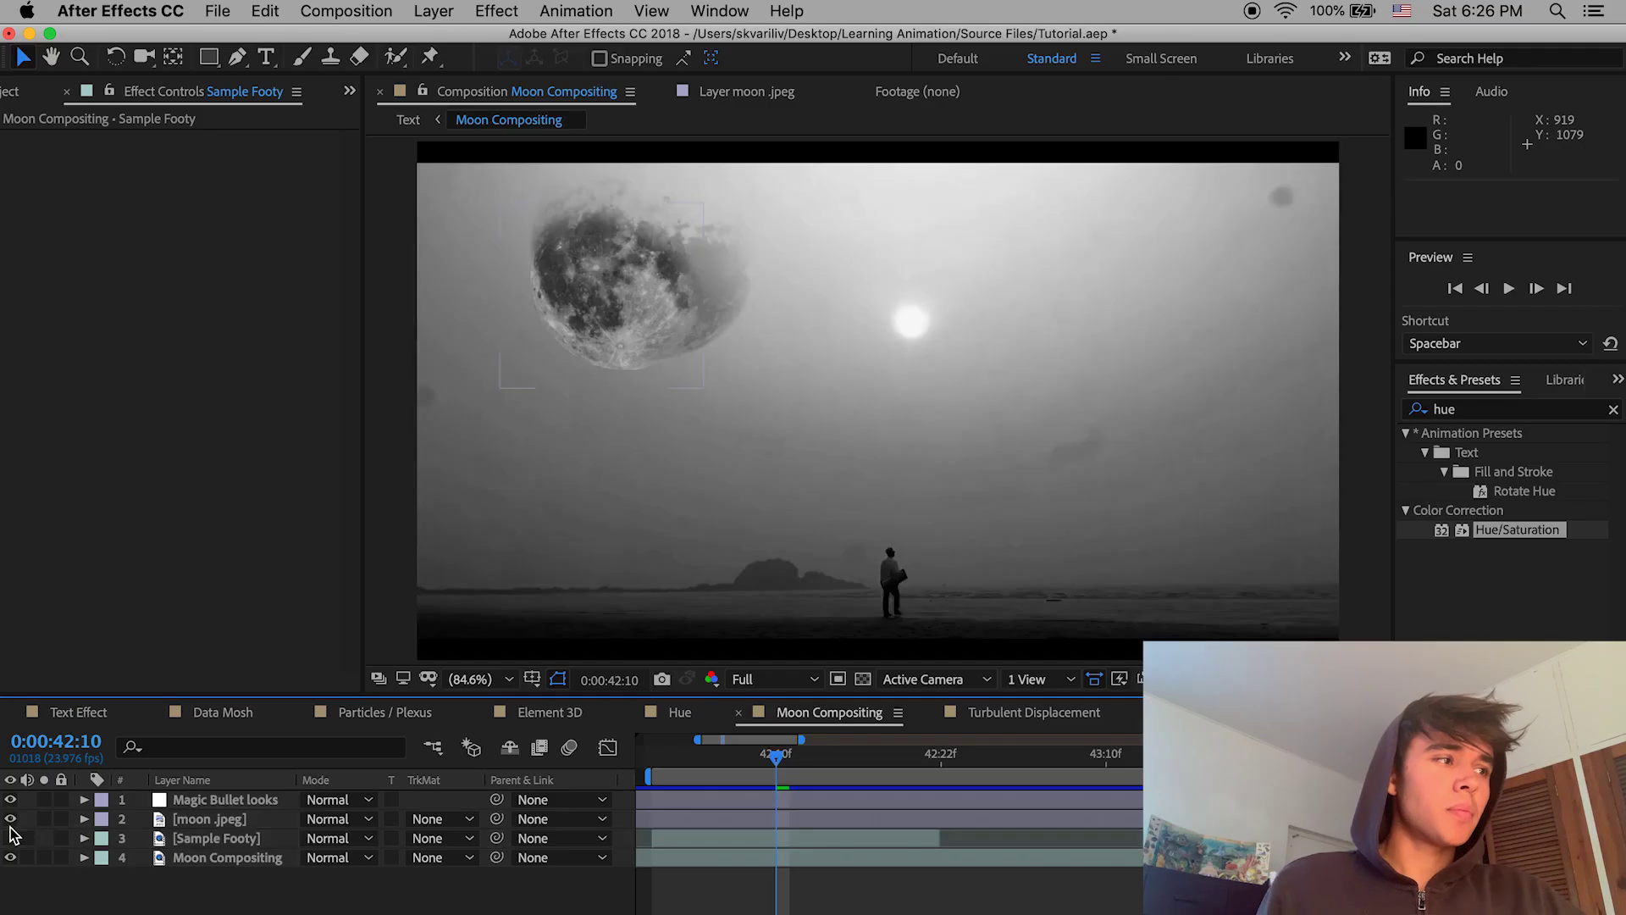
{"action": "left_click_drag", "start_coordinate": [11, 818], "coordinate": [10, 838]}
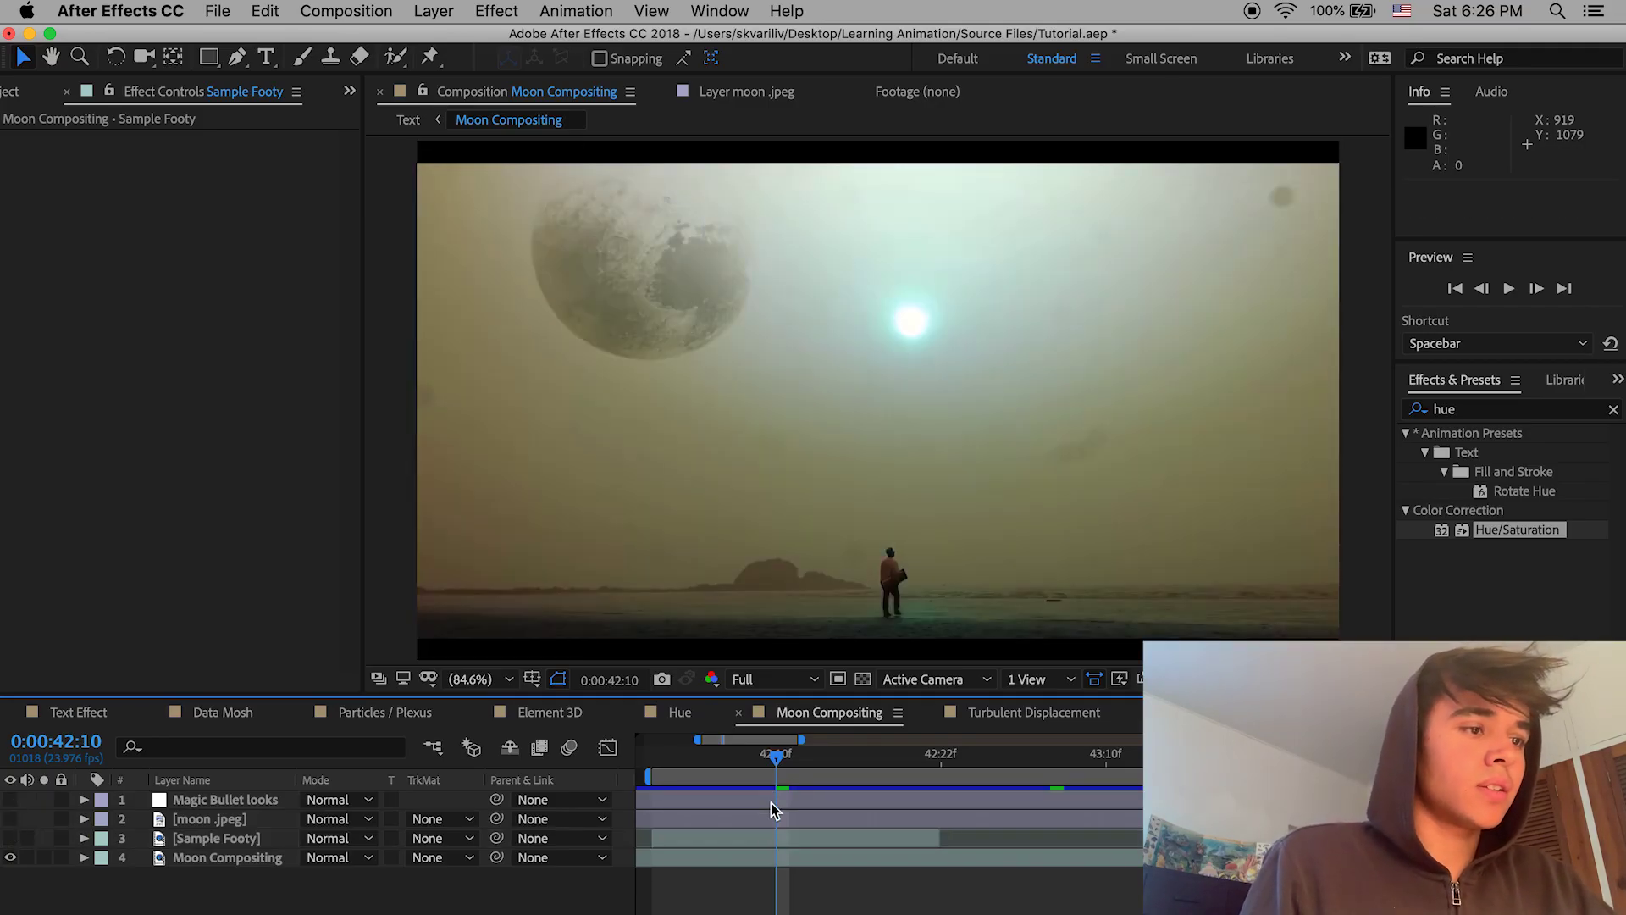
Step: Play back the Moon Compositing reference clip from 0:00:40:22 and stop the preview
{"action": "left_click_drag", "start_coordinate": [716, 771], "coordinate": [604, 786]}
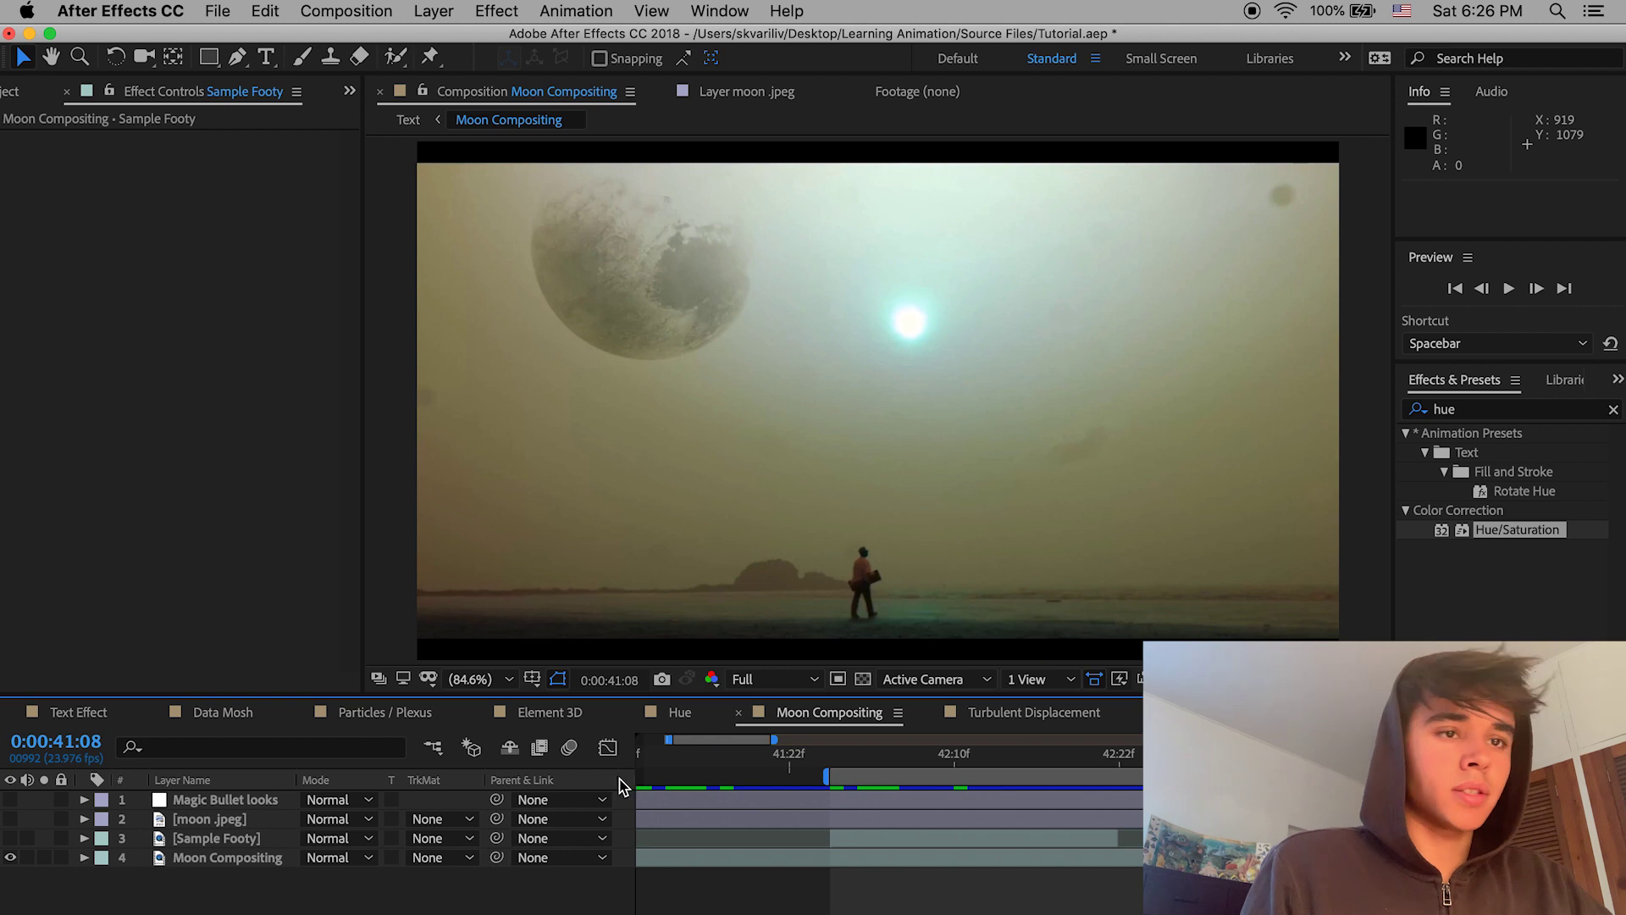
{"action": "key", "text": "minus"}
{"action": "key", "text": "minus"}
{"action": "key", "text": "minus"}
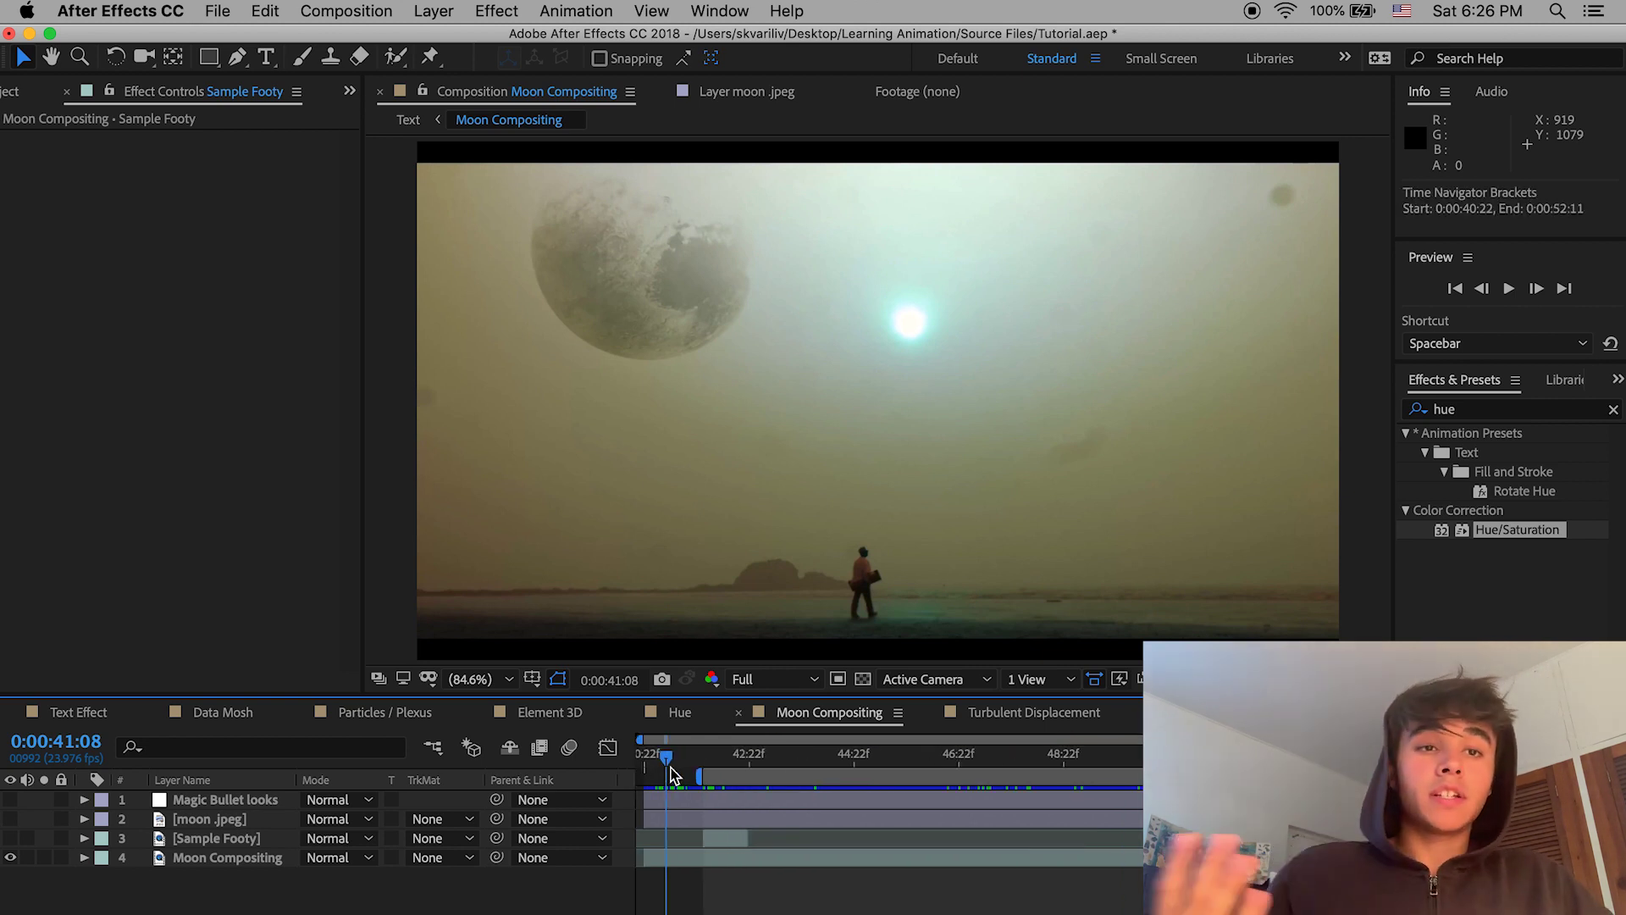
{"action": "left_click_drag", "start_coordinate": [668, 755], "coordinate": [646, 756]}
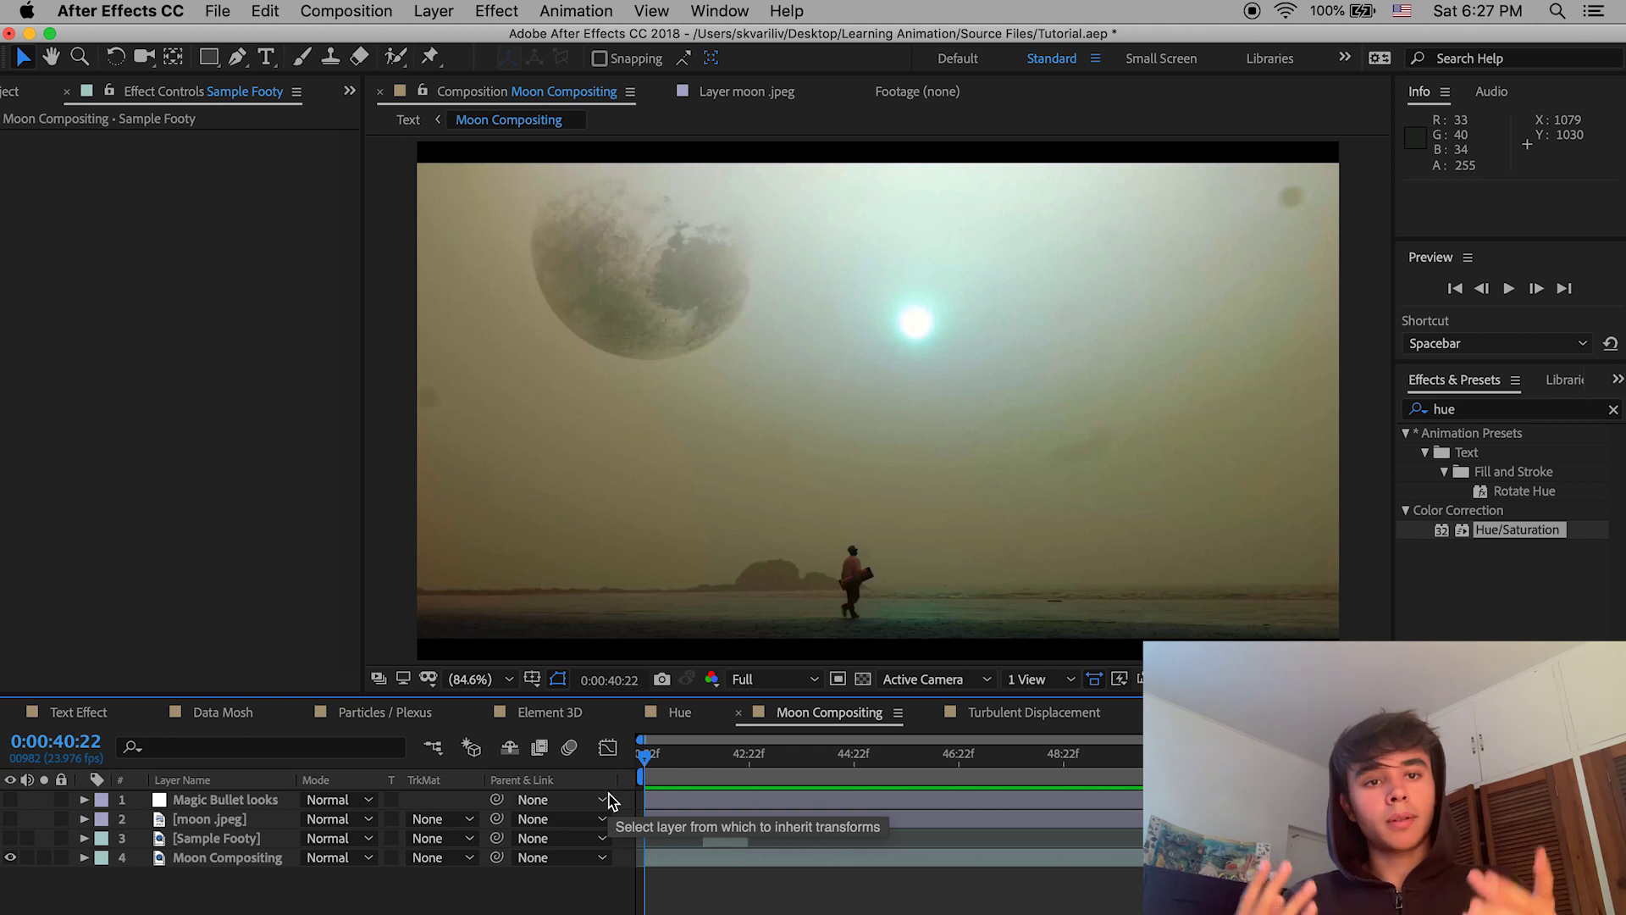
{"action": "key", "text": "space"}
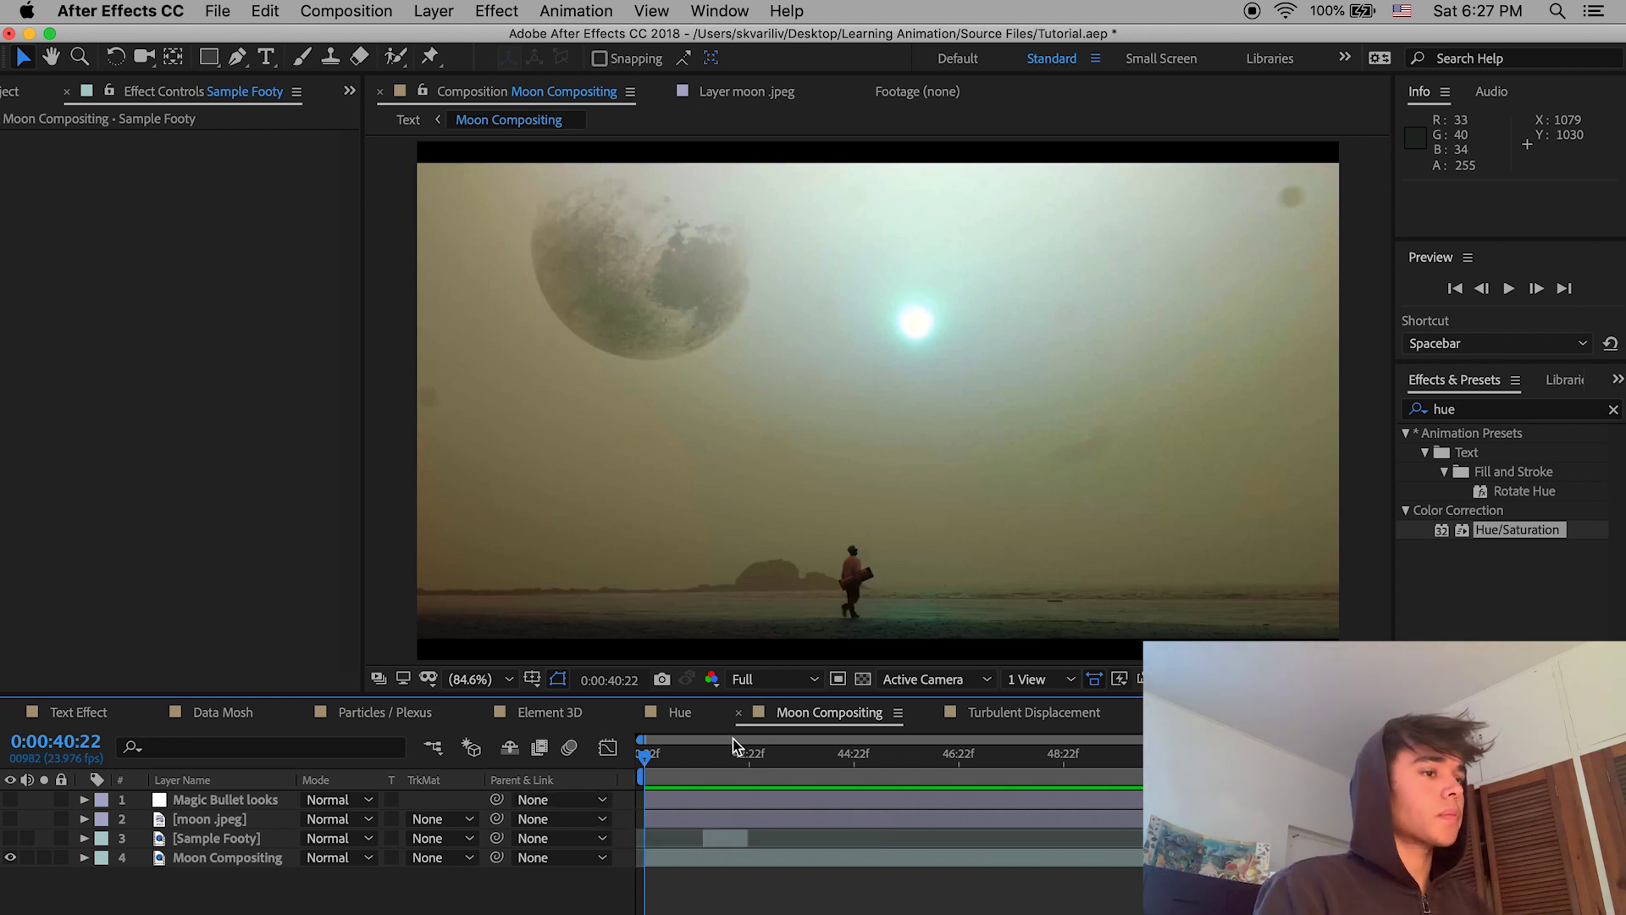
{"action": "key", "text": "space"}
Step: Show the Sample Footy layer and preview its skyline shot around 0:00:42:15
{"action": "left_click_drag", "start_coordinate": [12, 845], "coordinate": [12, 857]}
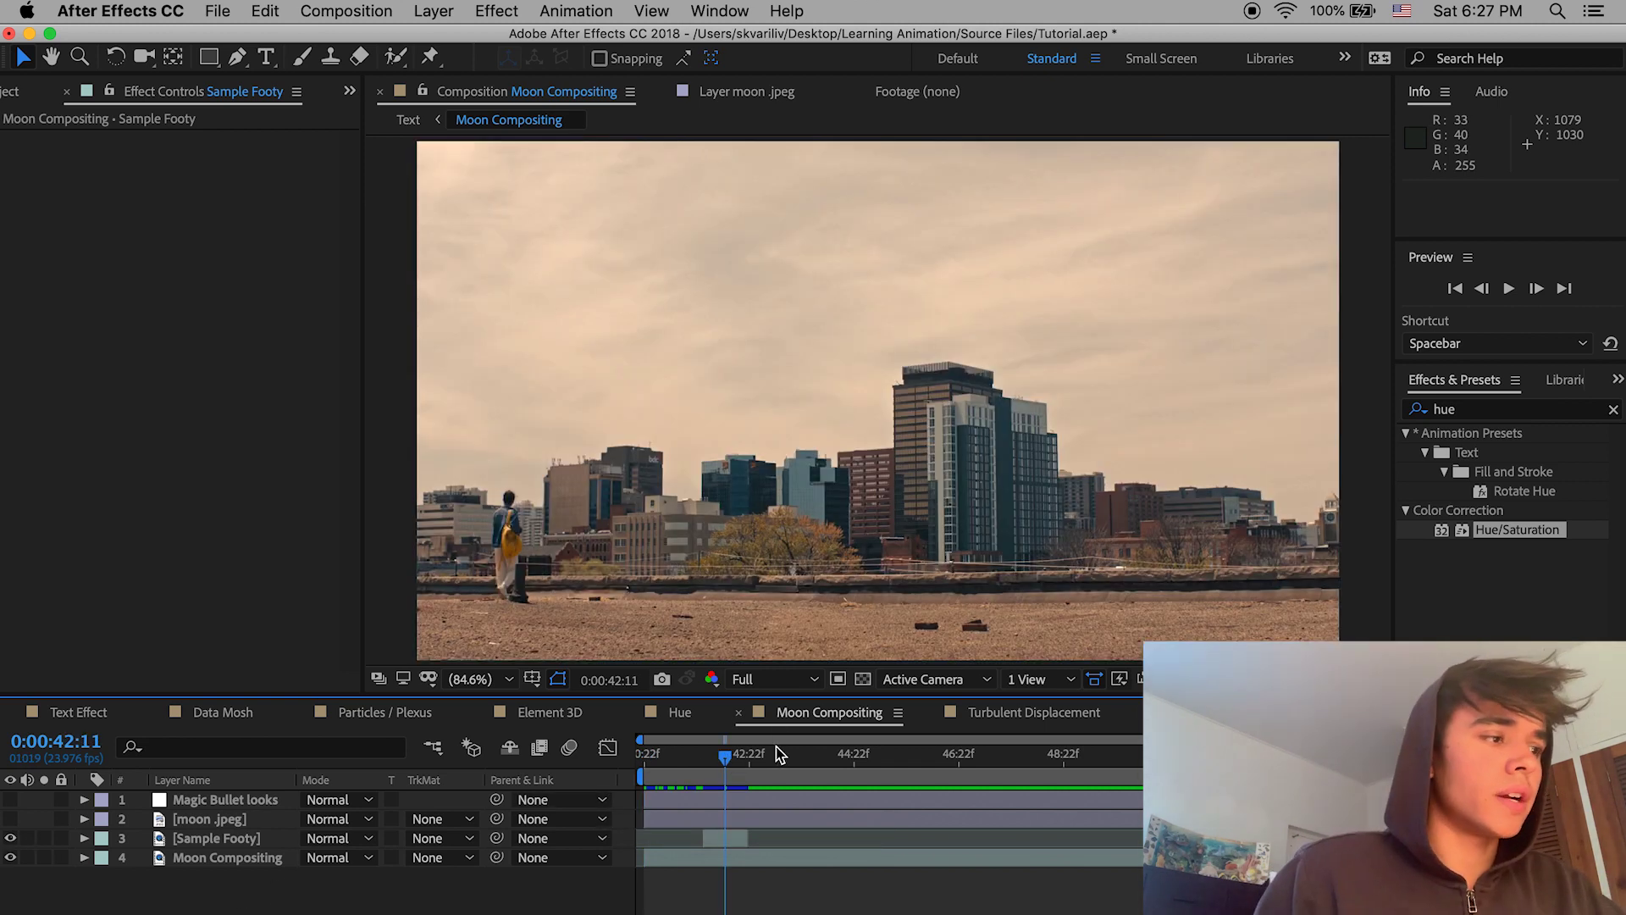
{"action": "left_click_drag", "start_coordinate": [1139, 740], "coordinate": [901, 771]}
{"action": "key", "text": "space"}
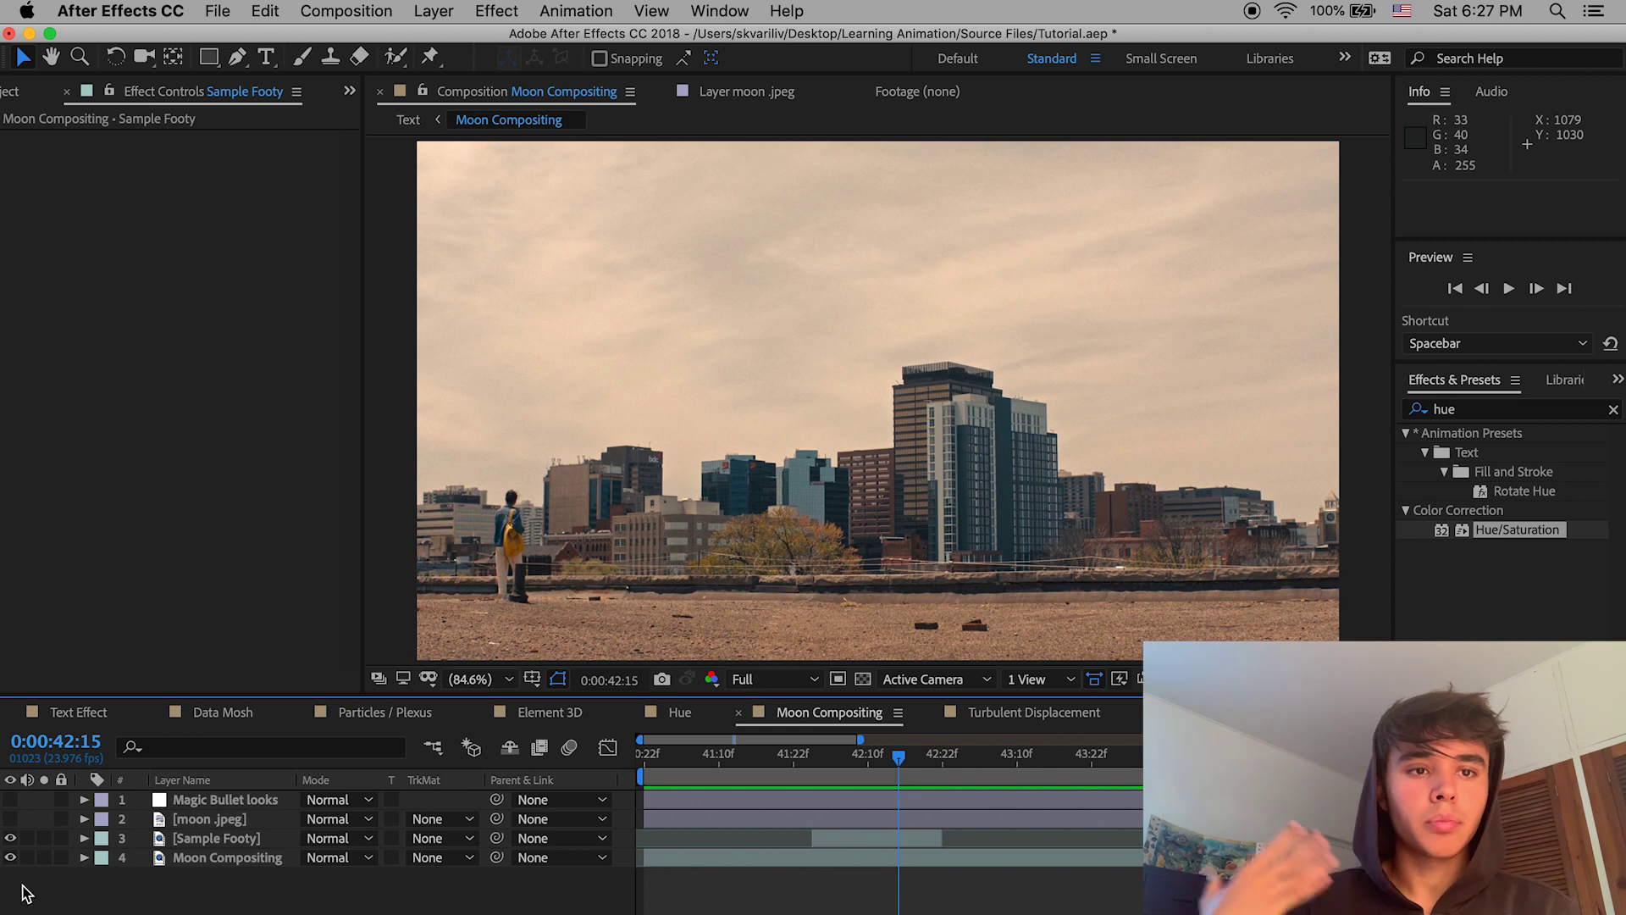
Step: Show the moon .jpeg layer and delete its Mask 1
{"action": "left_click", "coordinate": [10, 818]}
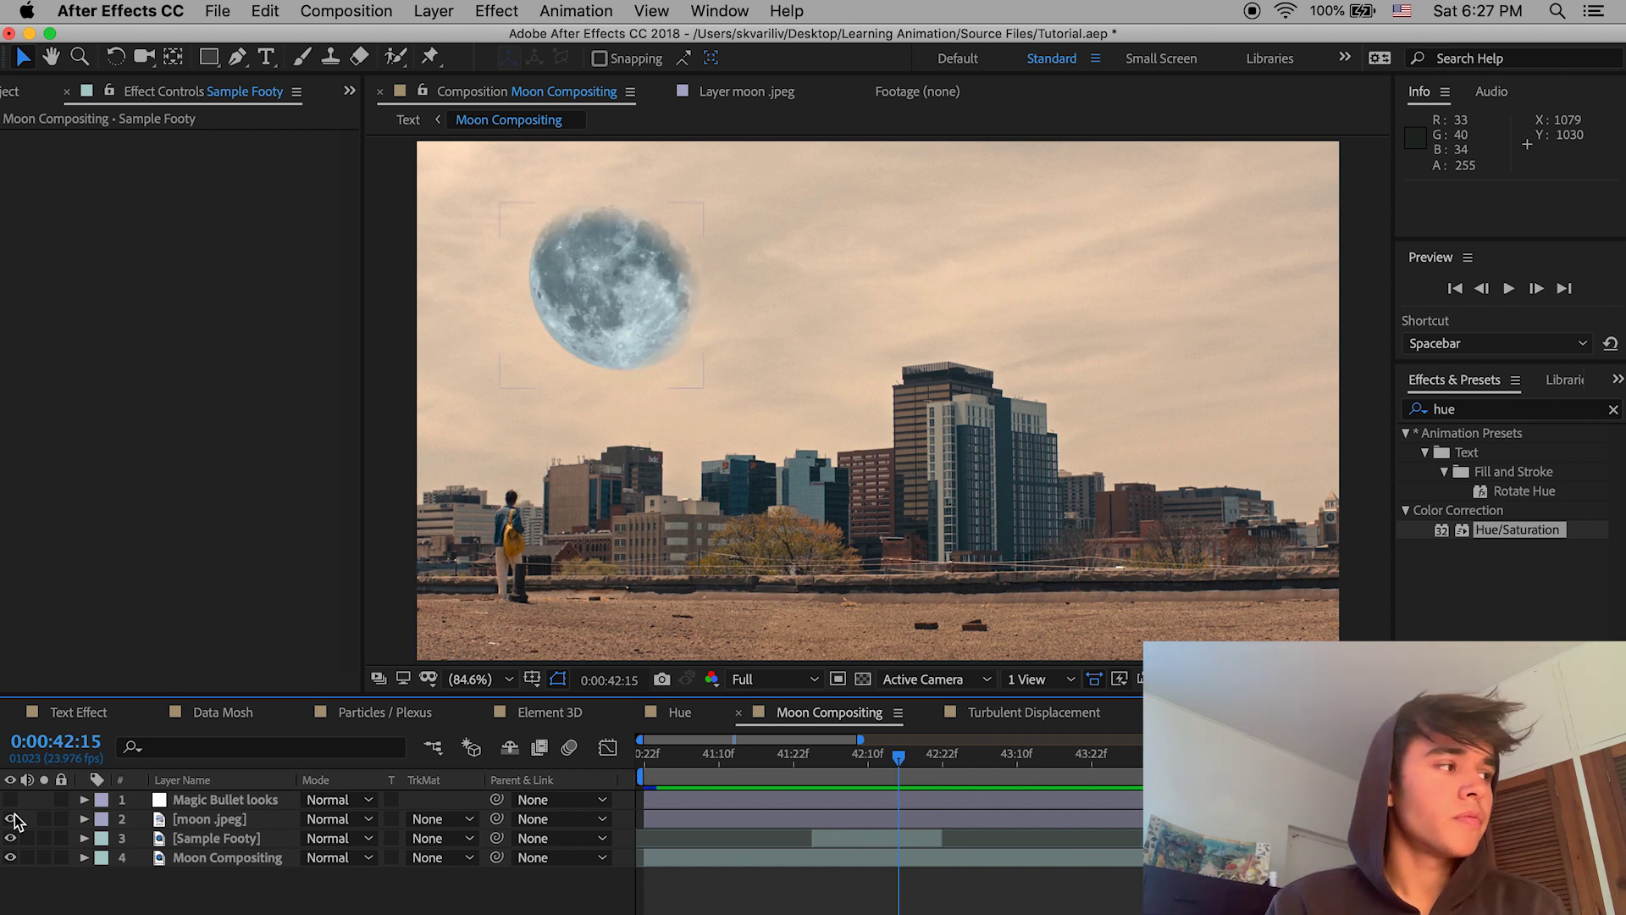
{"action": "left_click", "coordinate": [203, 820]}
{"action": "key", "text": "m"}
{"action": "left_click", "coordinate": [172, 839]}
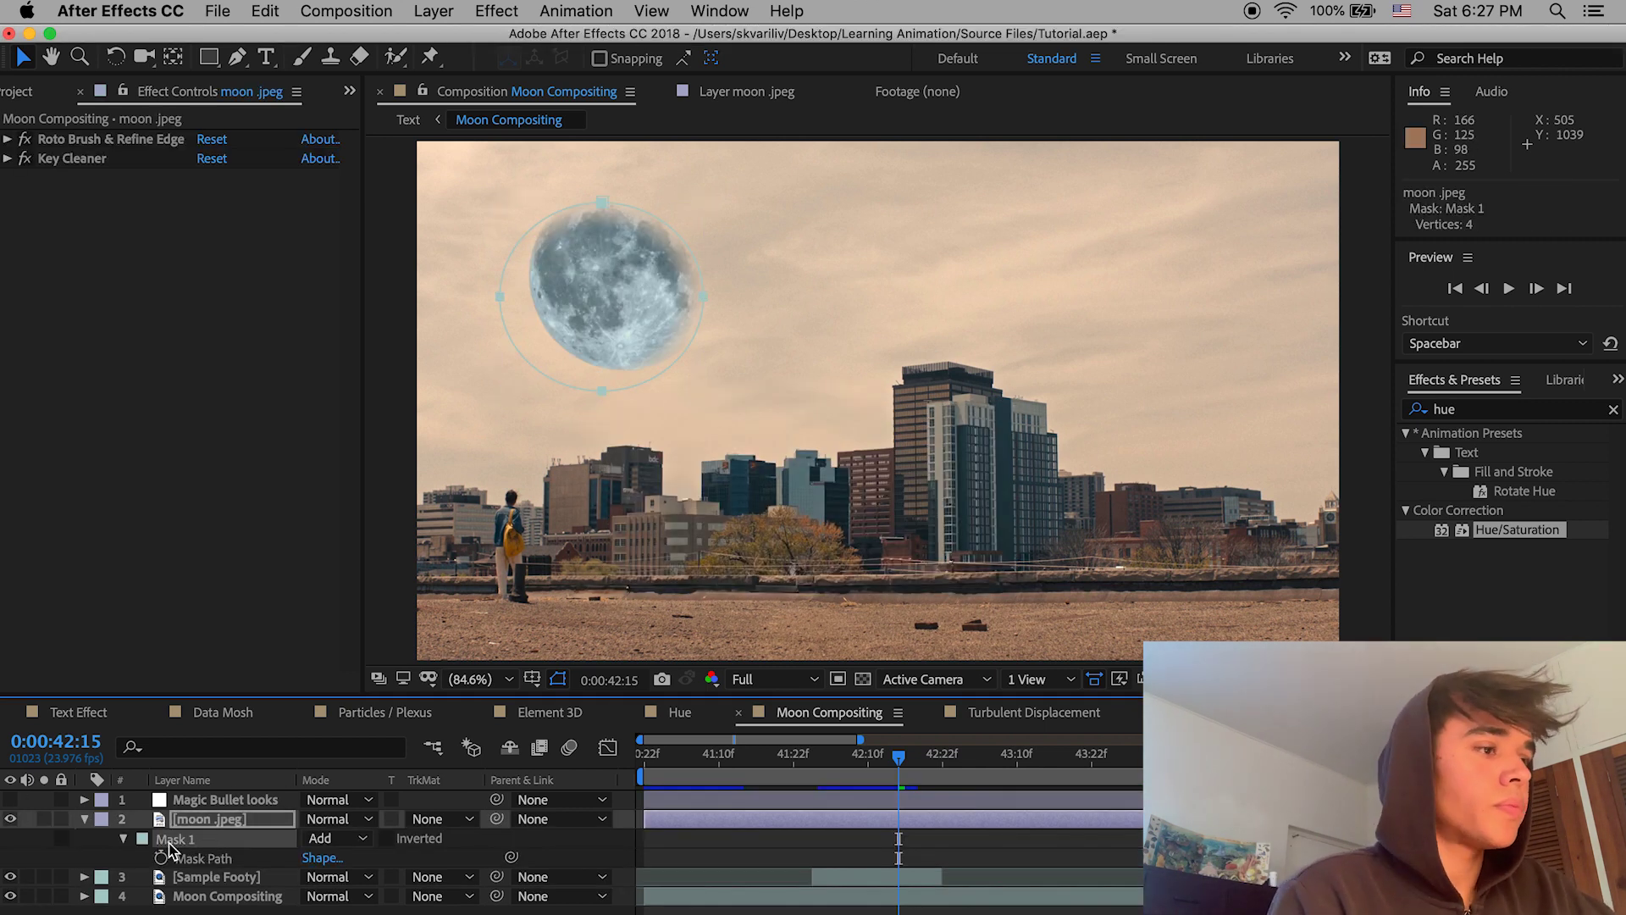
{"action": "key", "text": "m"}
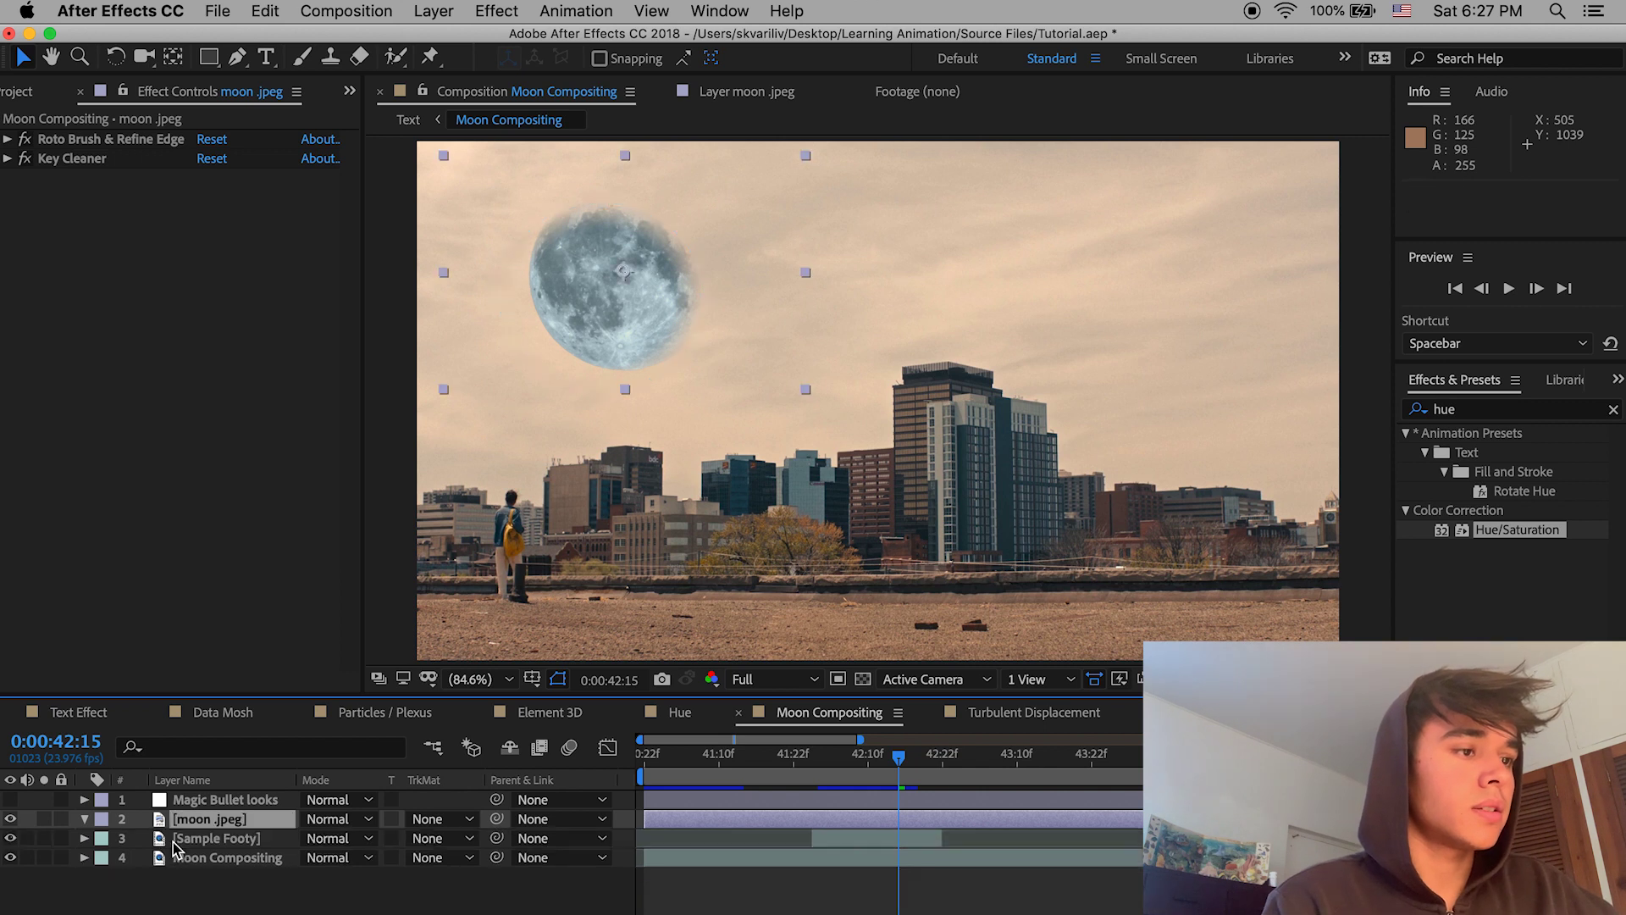
Step: At 0:00:42:13, select the moon .jpeg layer and activate the Ellipse tool
{"action": "left_click", "coordinate": [974, 836]}
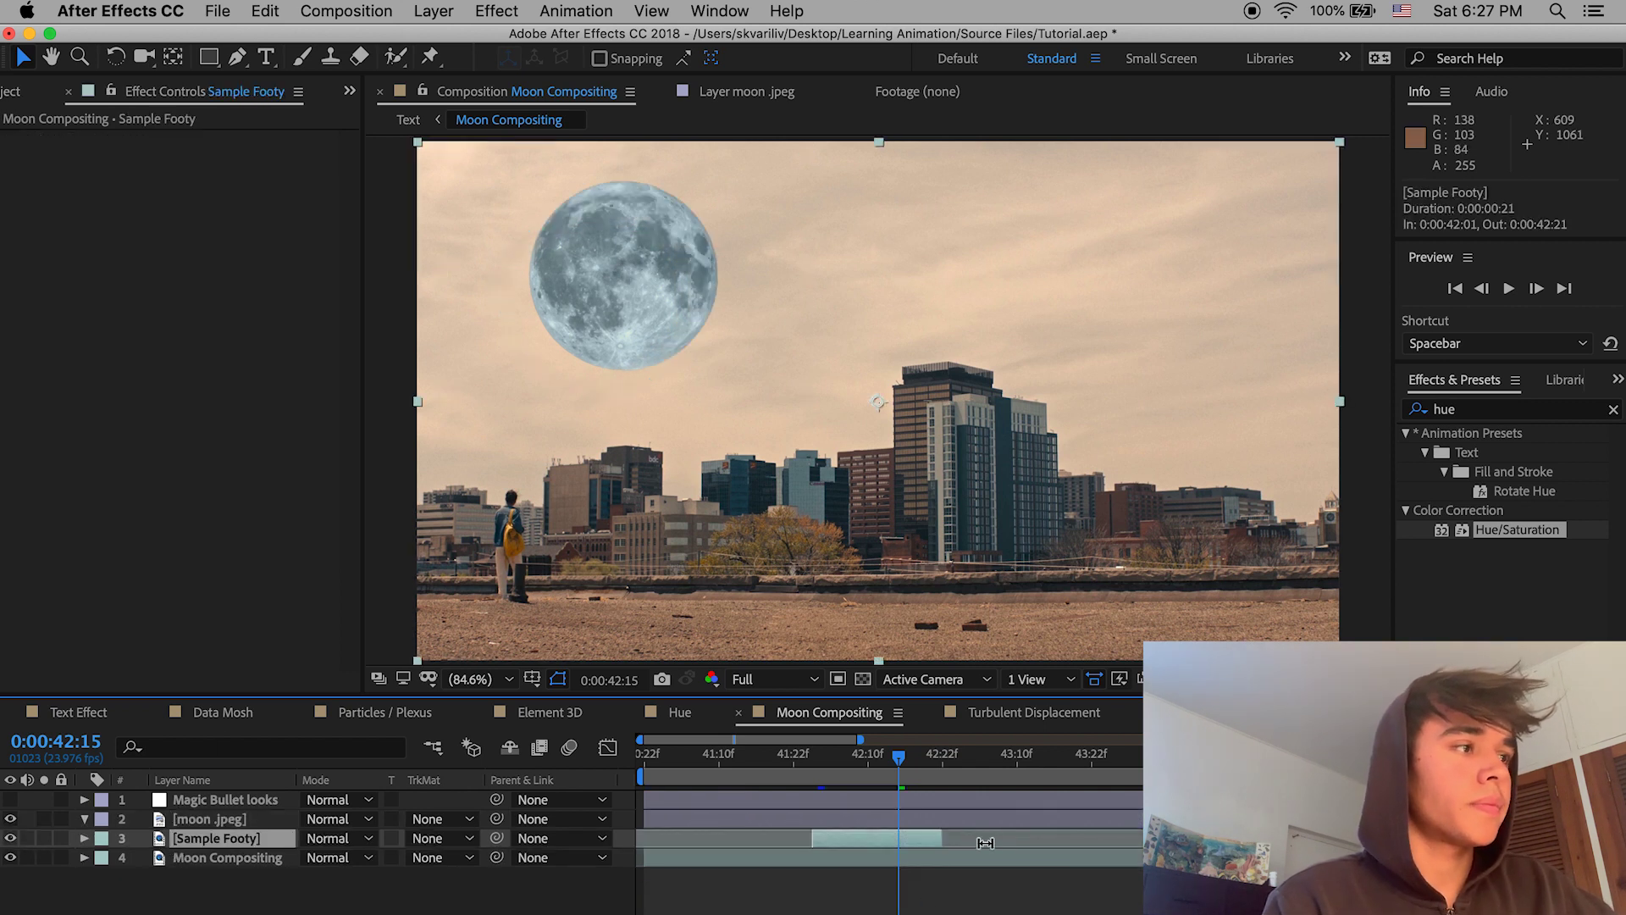
{"action": "left_click", "coordinate": [887, 785]}
{"action": "left_click", "coordinate": [849, 820]}
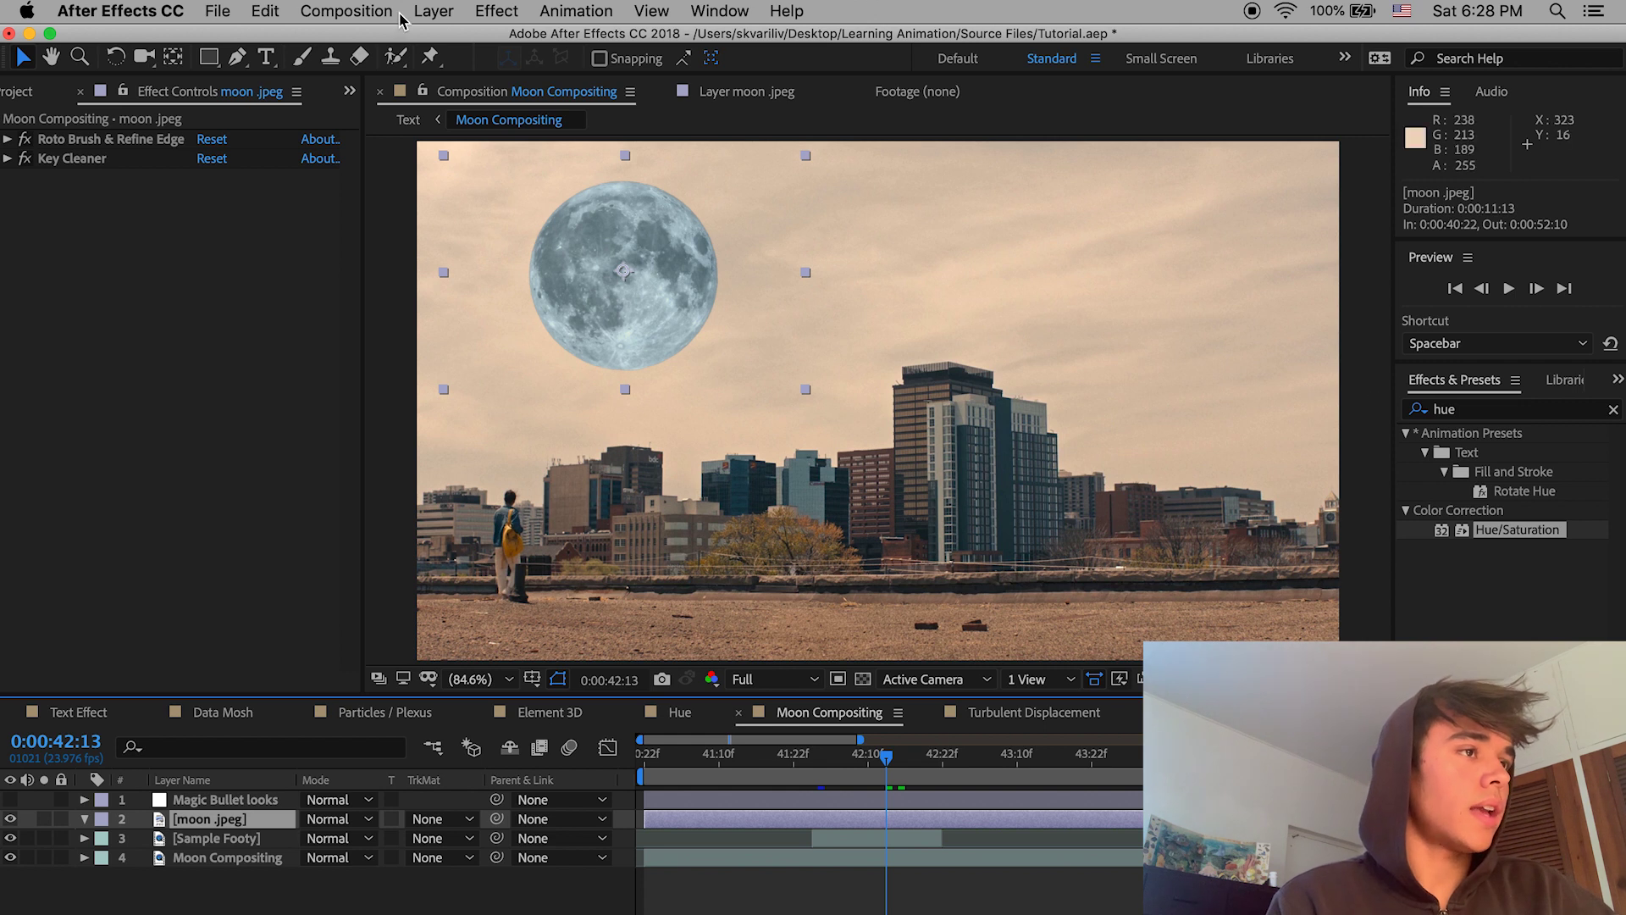
{"action": "left_click_drag", "start_coordinate": [208, 57], "coordinate": [277, 107]}
Step: Hide the moon .jpeg and Sample Footy layers to reveal the Moon Compositing reference clip
{"action": "left_click", "coordinate": [10, 819]}
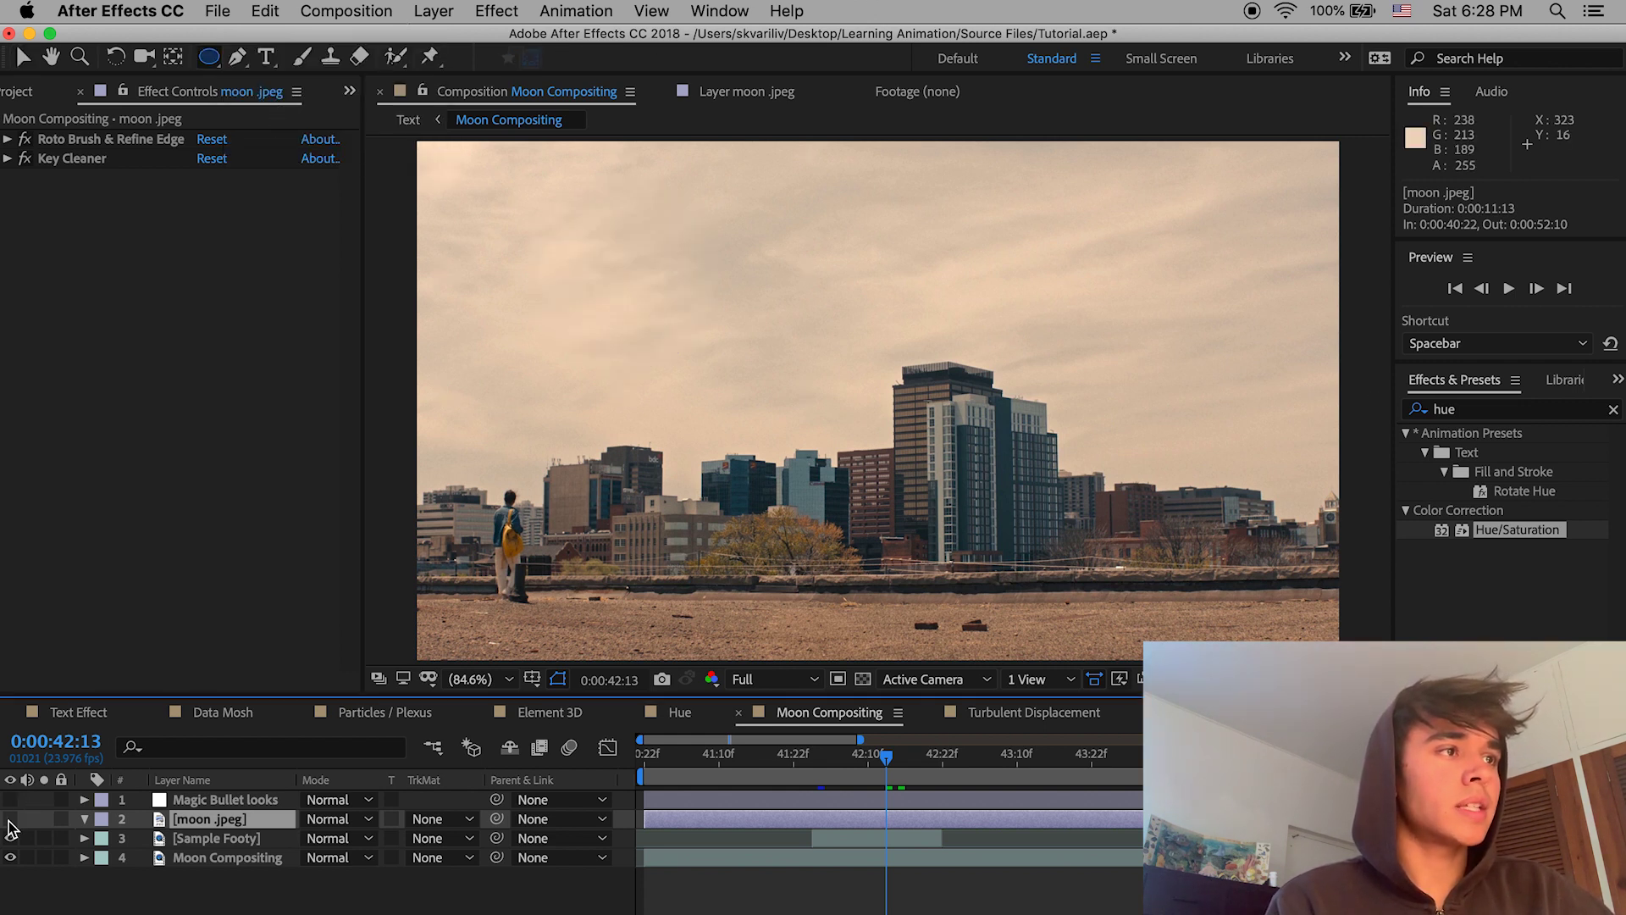
{"action": "left_click", "coordinate": [10, 837]}
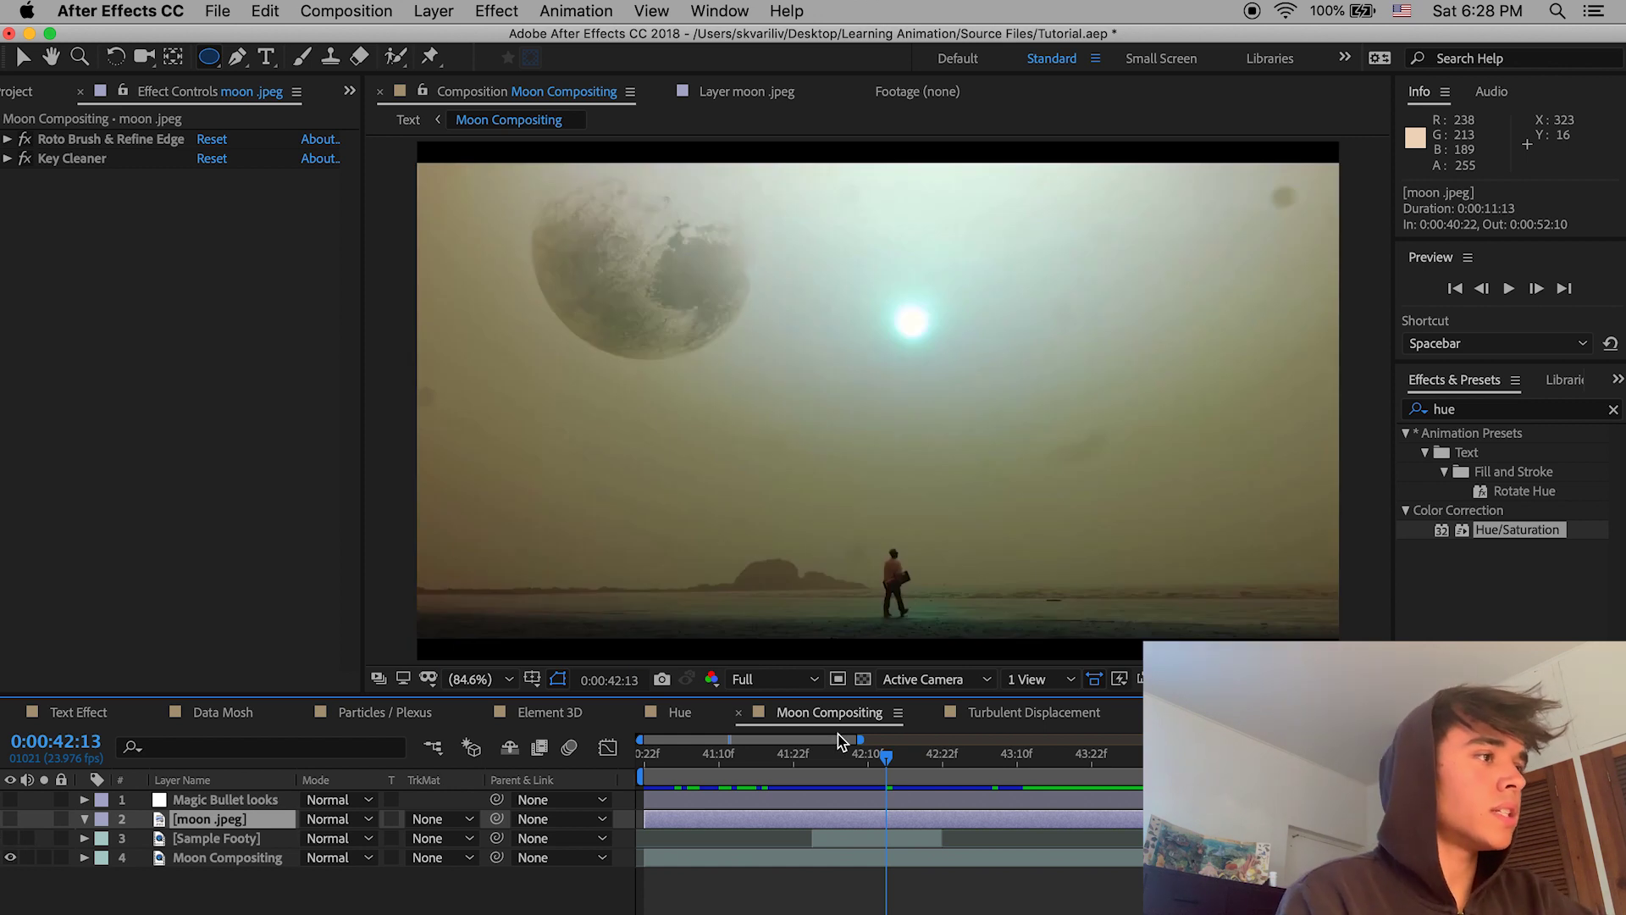
Step: Show the moon .jpeg and Sample Footy layers and draw an elliptical mask on the moon, offset slightly so it trims the upper-right edge
{"action": "left_click", "coordinate": [10, 819]}
{"action": "left_click", "coordinate": [10, 837]}
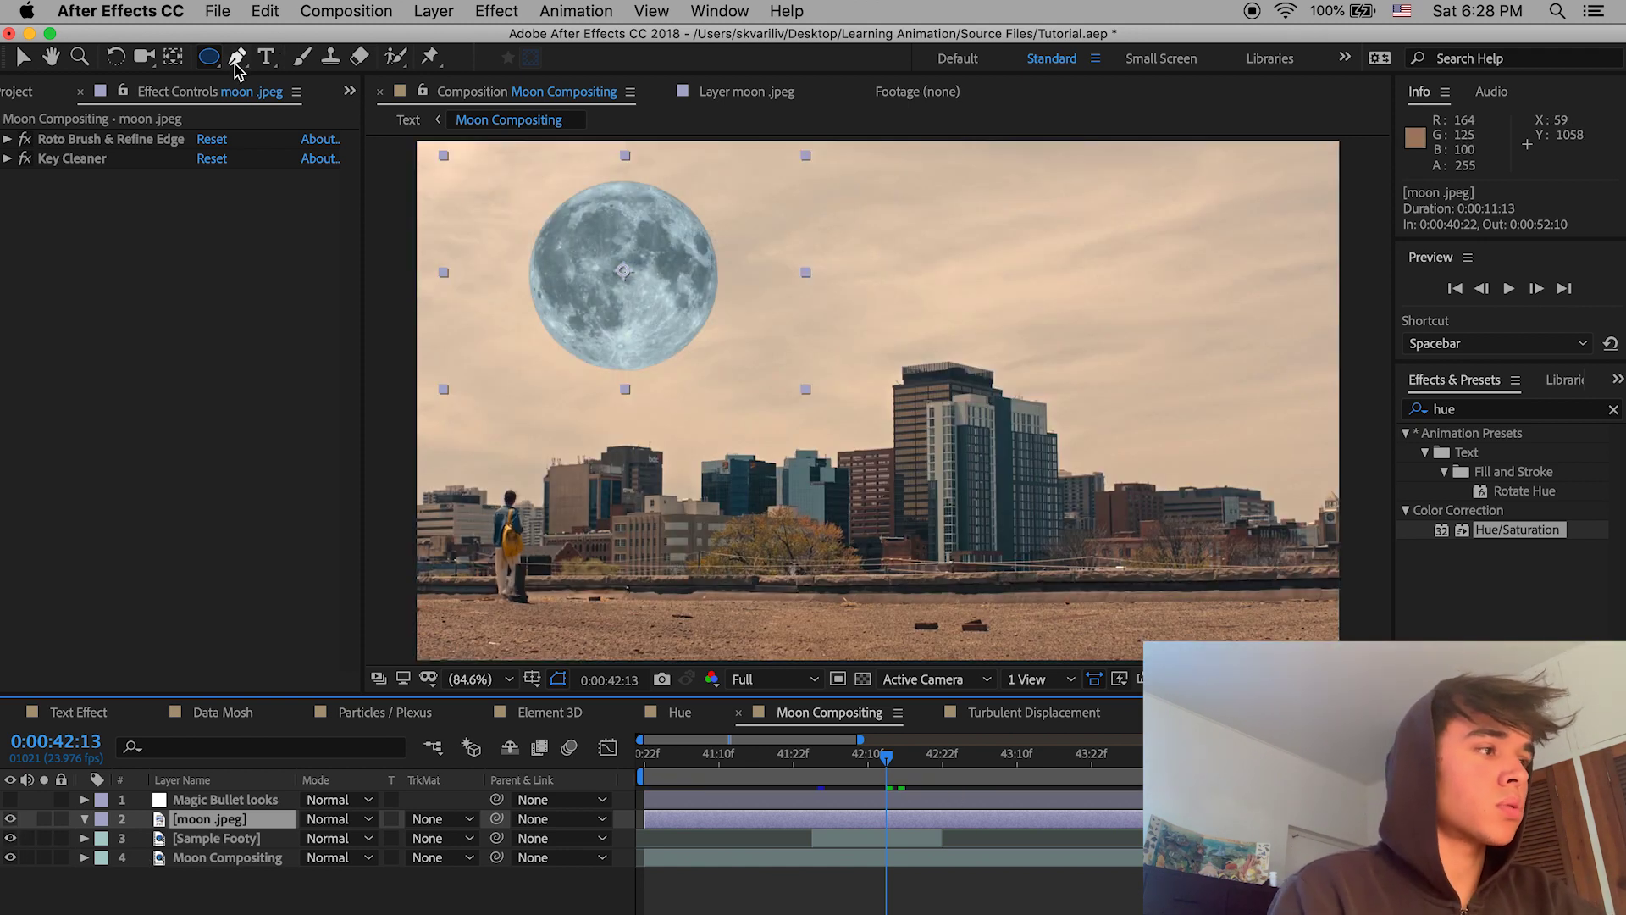
{"action": "left_click_drag", "start_coordinate": [210, 66], "coordinate": [256, 105]}
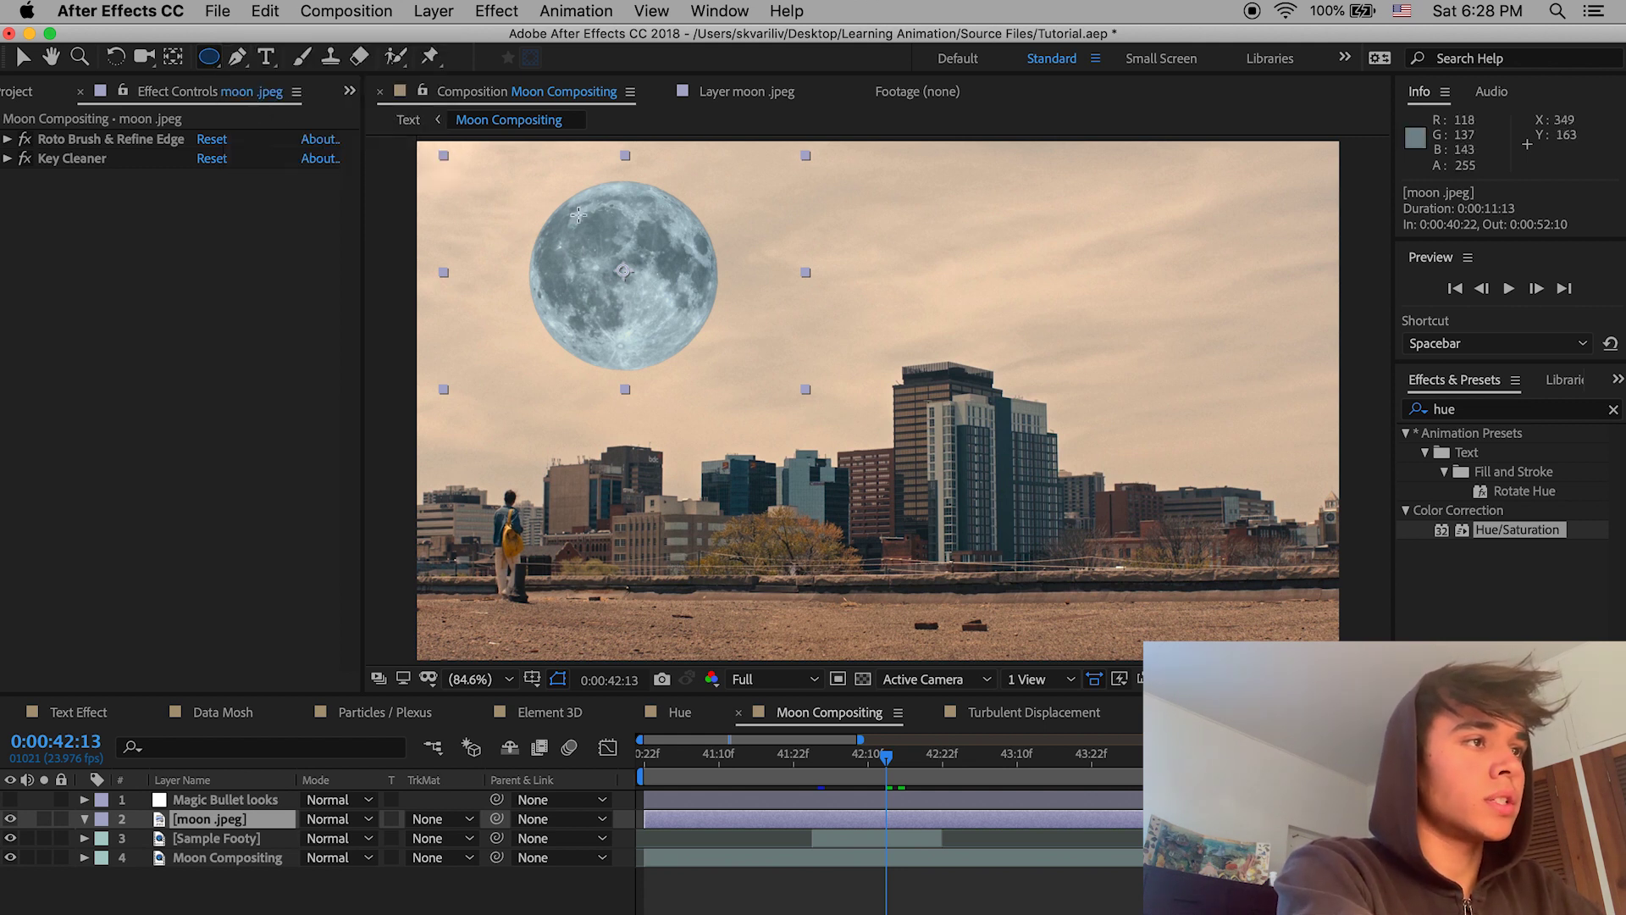
{"action": "left_click", "coordinate": [518, 198]}
{"action": "left_click_drag", "start_coordinate": [517, 198], "coordinate": [708, 387]}
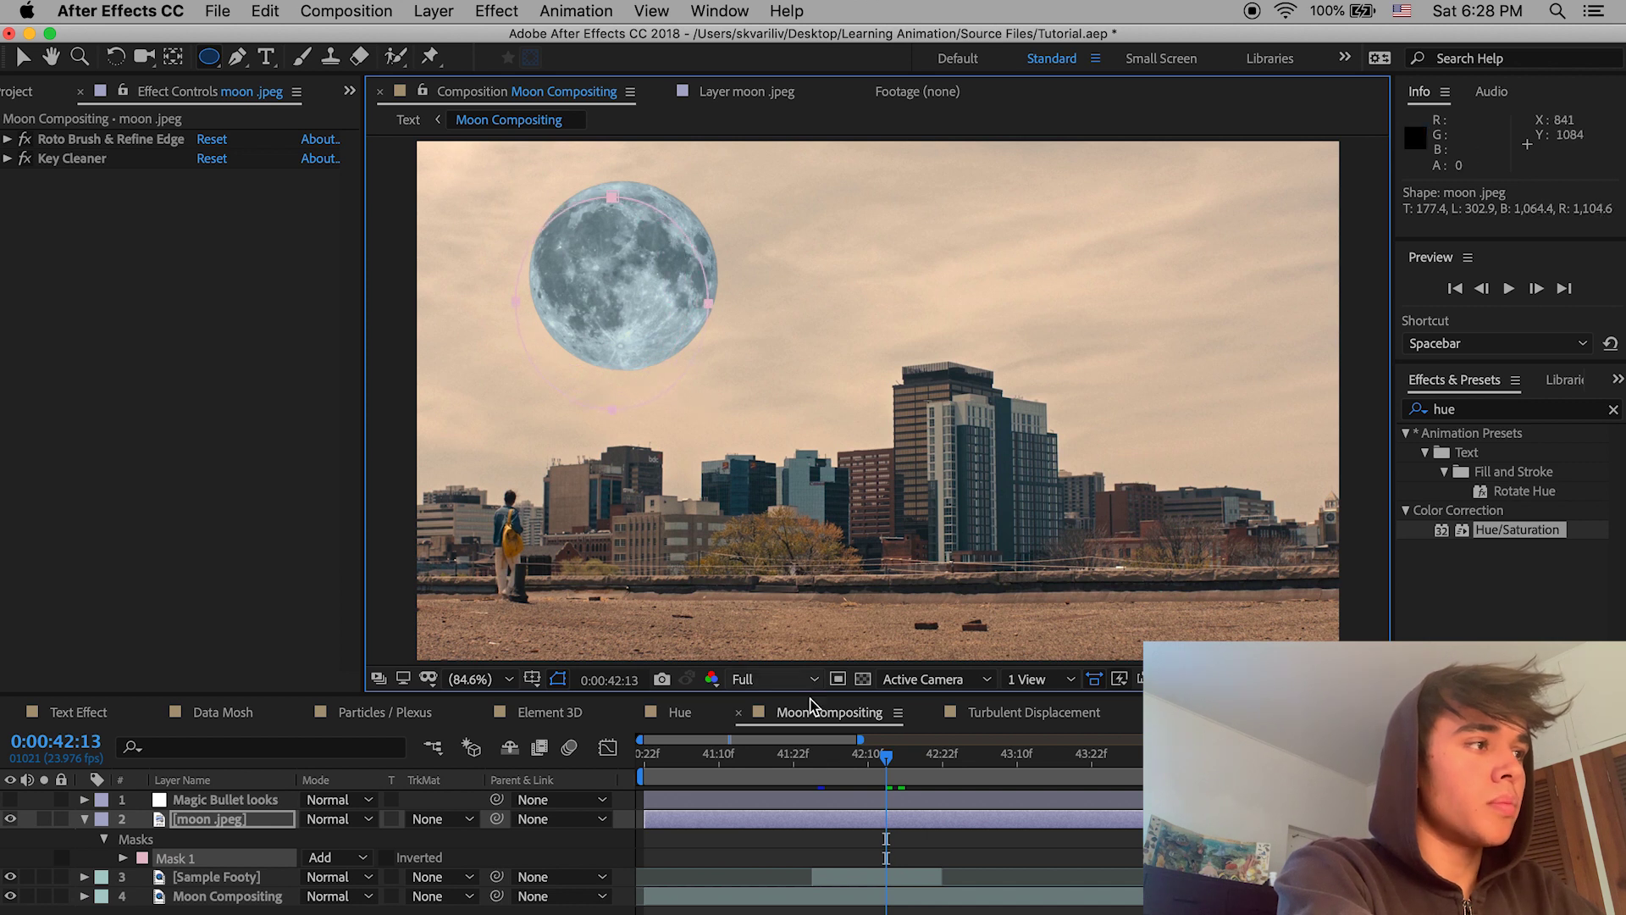
{"action": "left_click", "coordinate": [742, 854]}
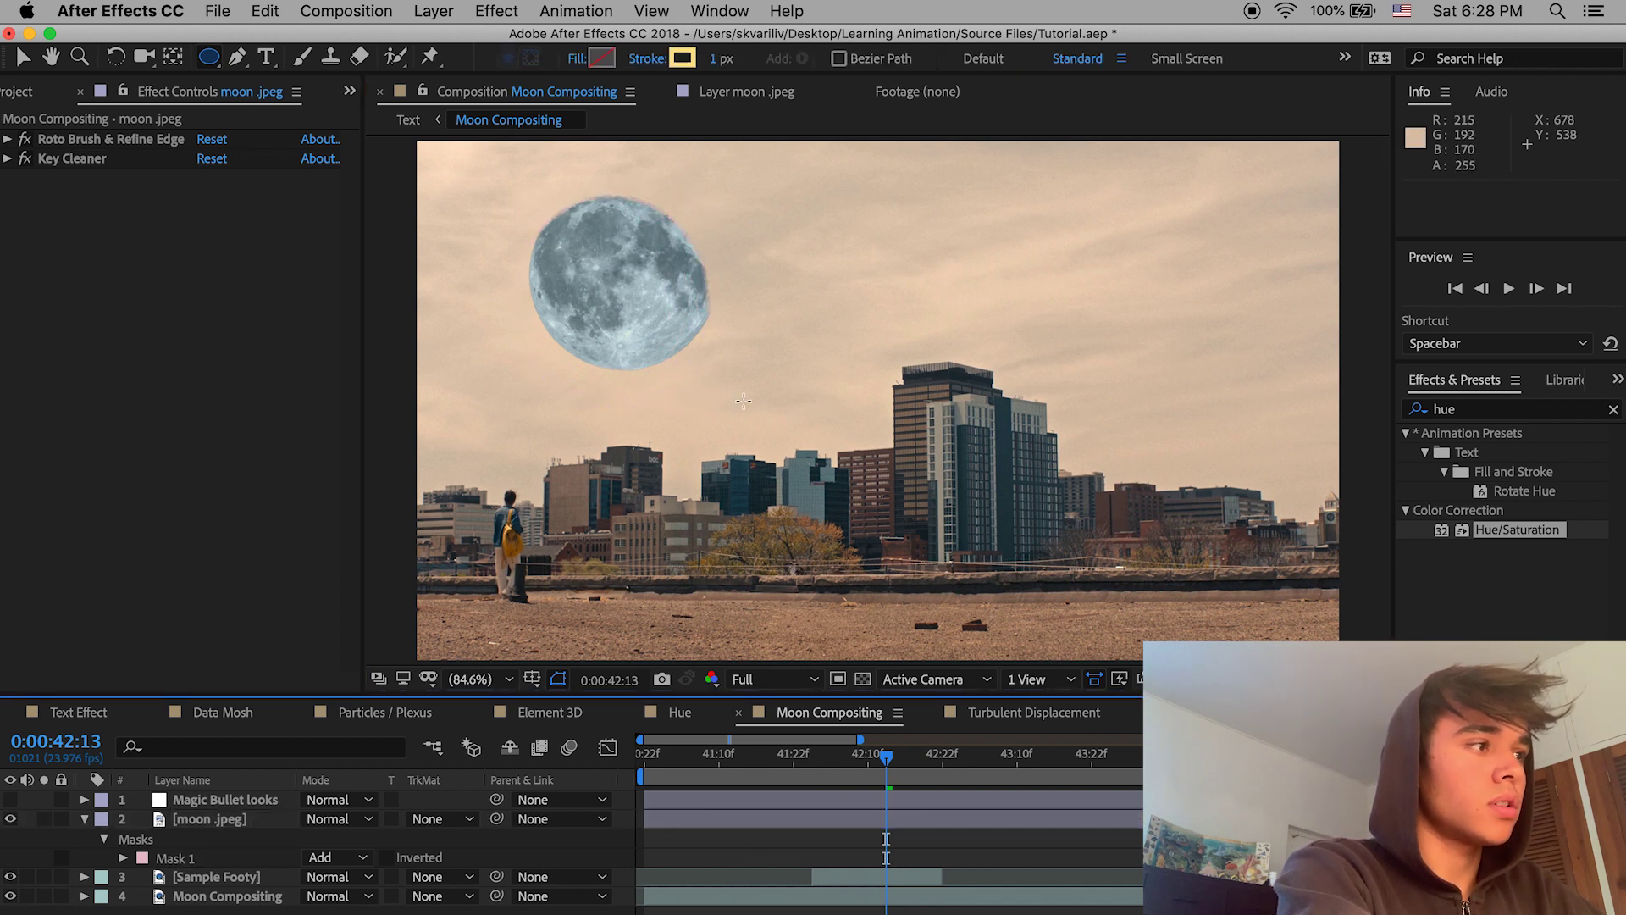
{"action": "left_click", "coordinate": [213, 839]}
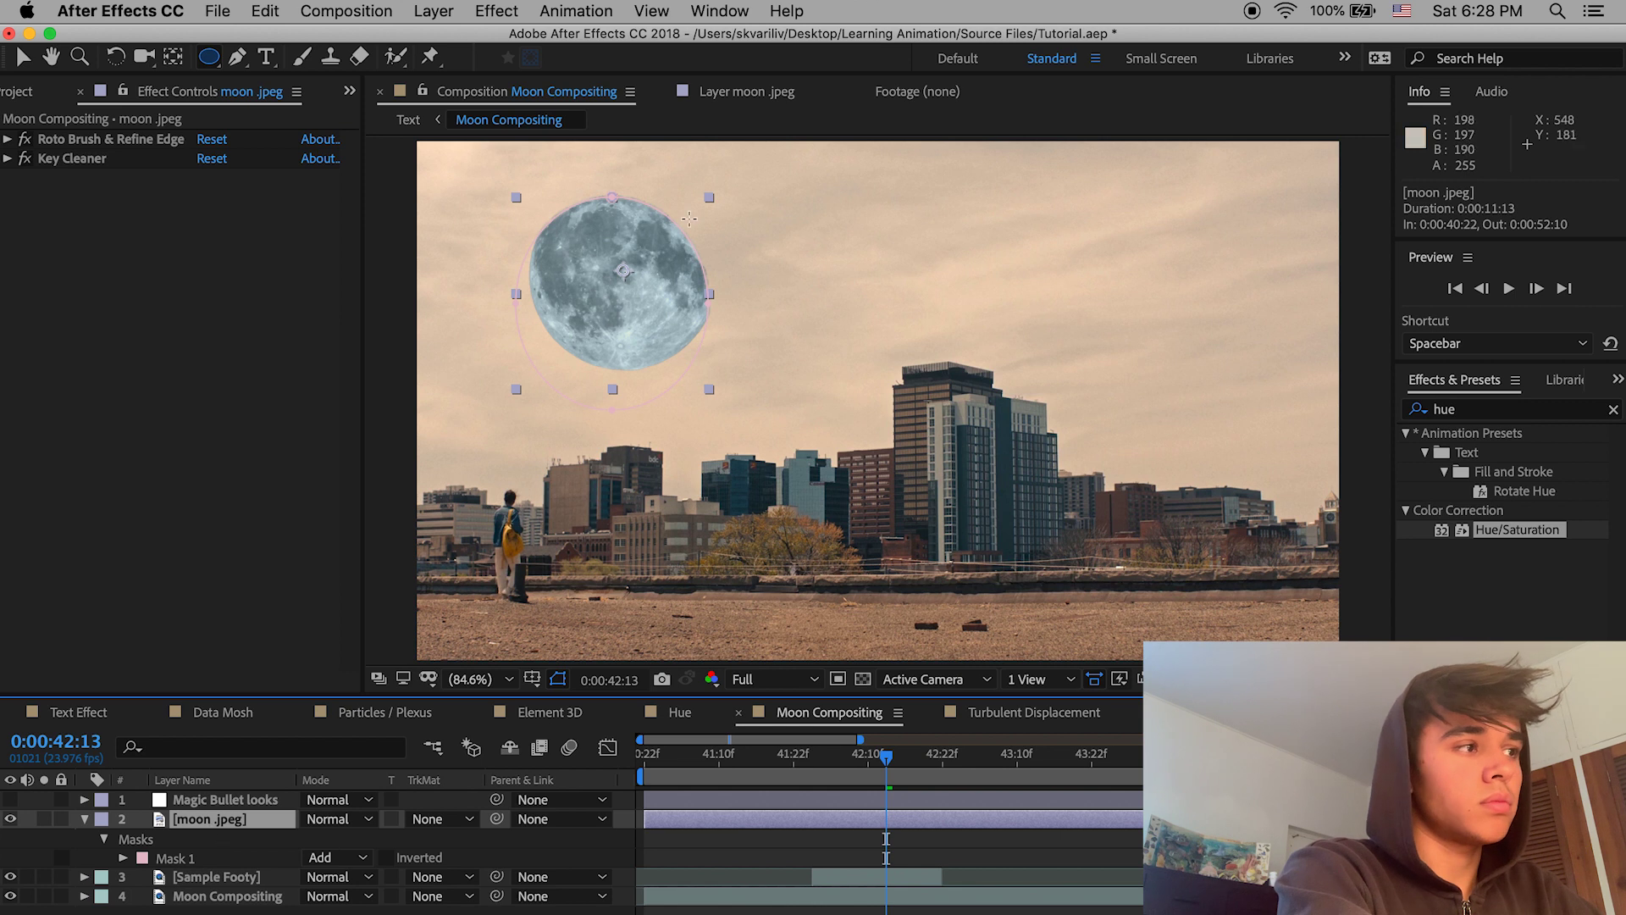
{"action": "left_click", "coordinate": [1090, 852]}
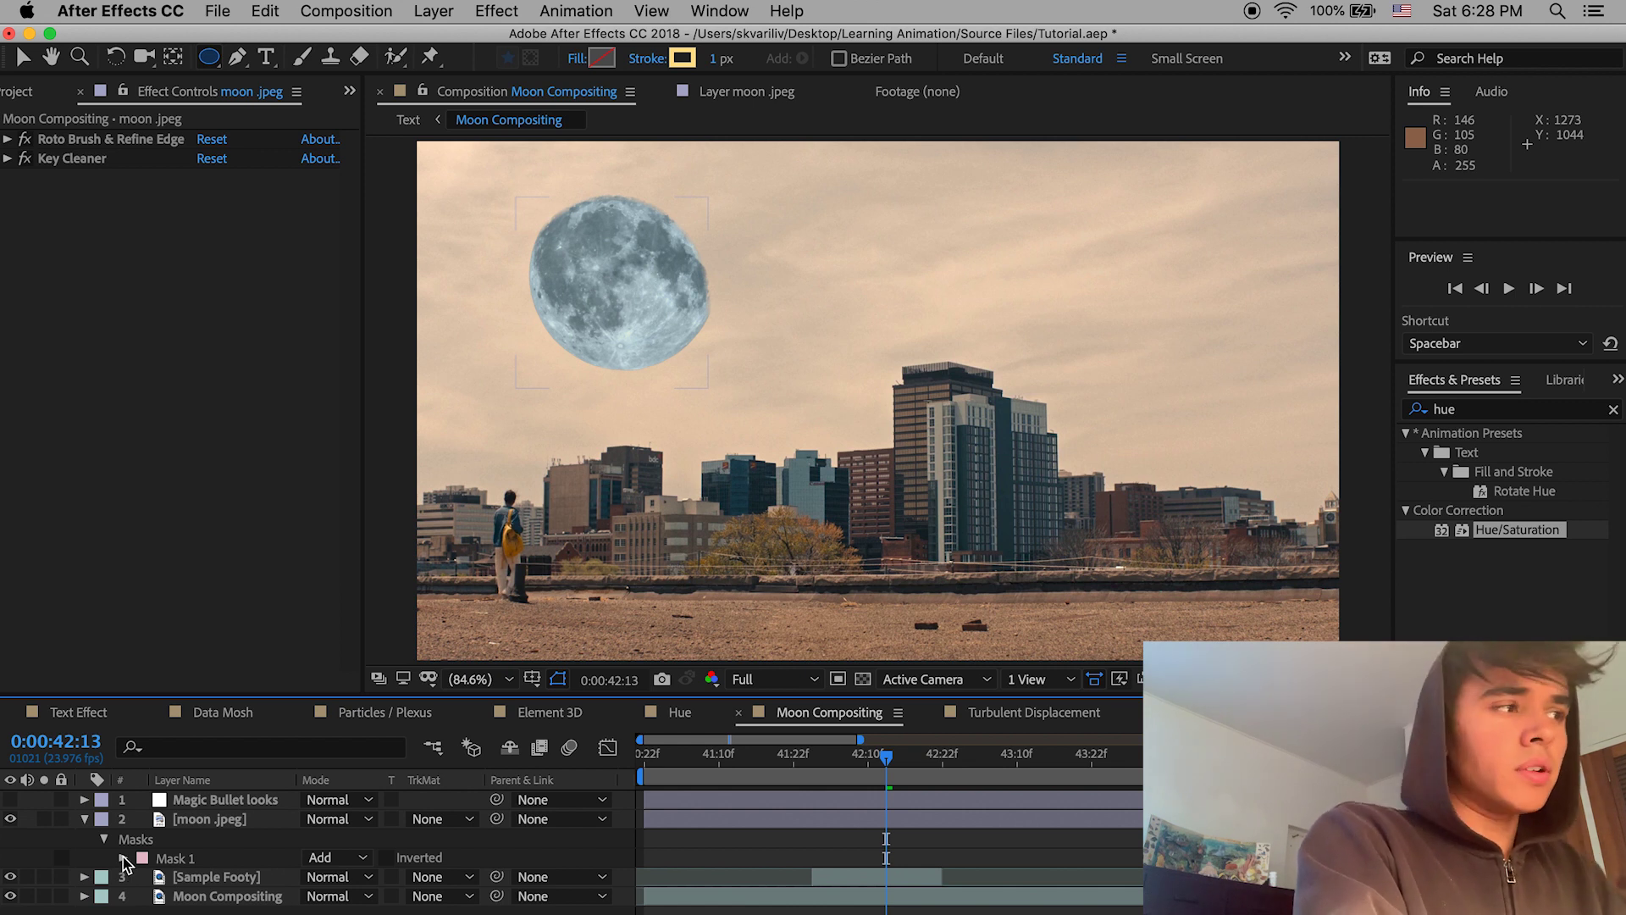
Step: Set the Mask Feather of Mask 1 on the moon .jpeg layer to 500 pixels and collapse the layer's properties
{"action": "left_click", "coordinate": [85, 819]}
{"action": "left_click", "coordinate": [85, 819]}
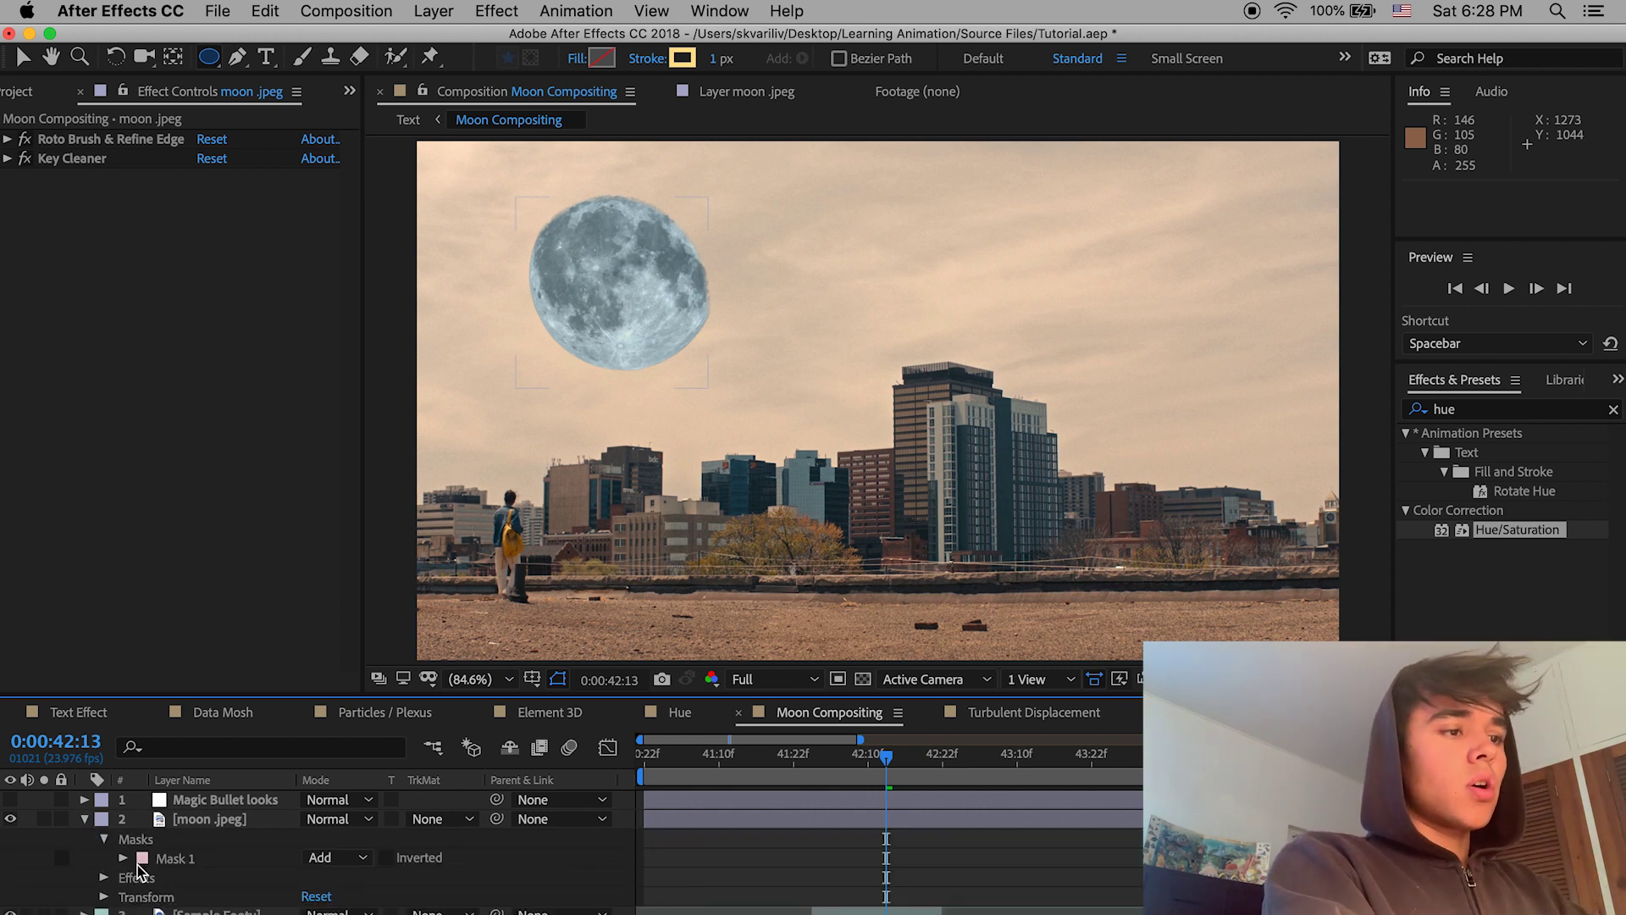
{"action": "left_click", "coordinate": [124, 858]}
{"action": "scroll", "coordinate": [204, 902], "scroll_direction": "down", "scroll_amount": 3}
{"action": "left_click", "coordinate": [333, 821]}
{"action": "key", "text": "Return"}
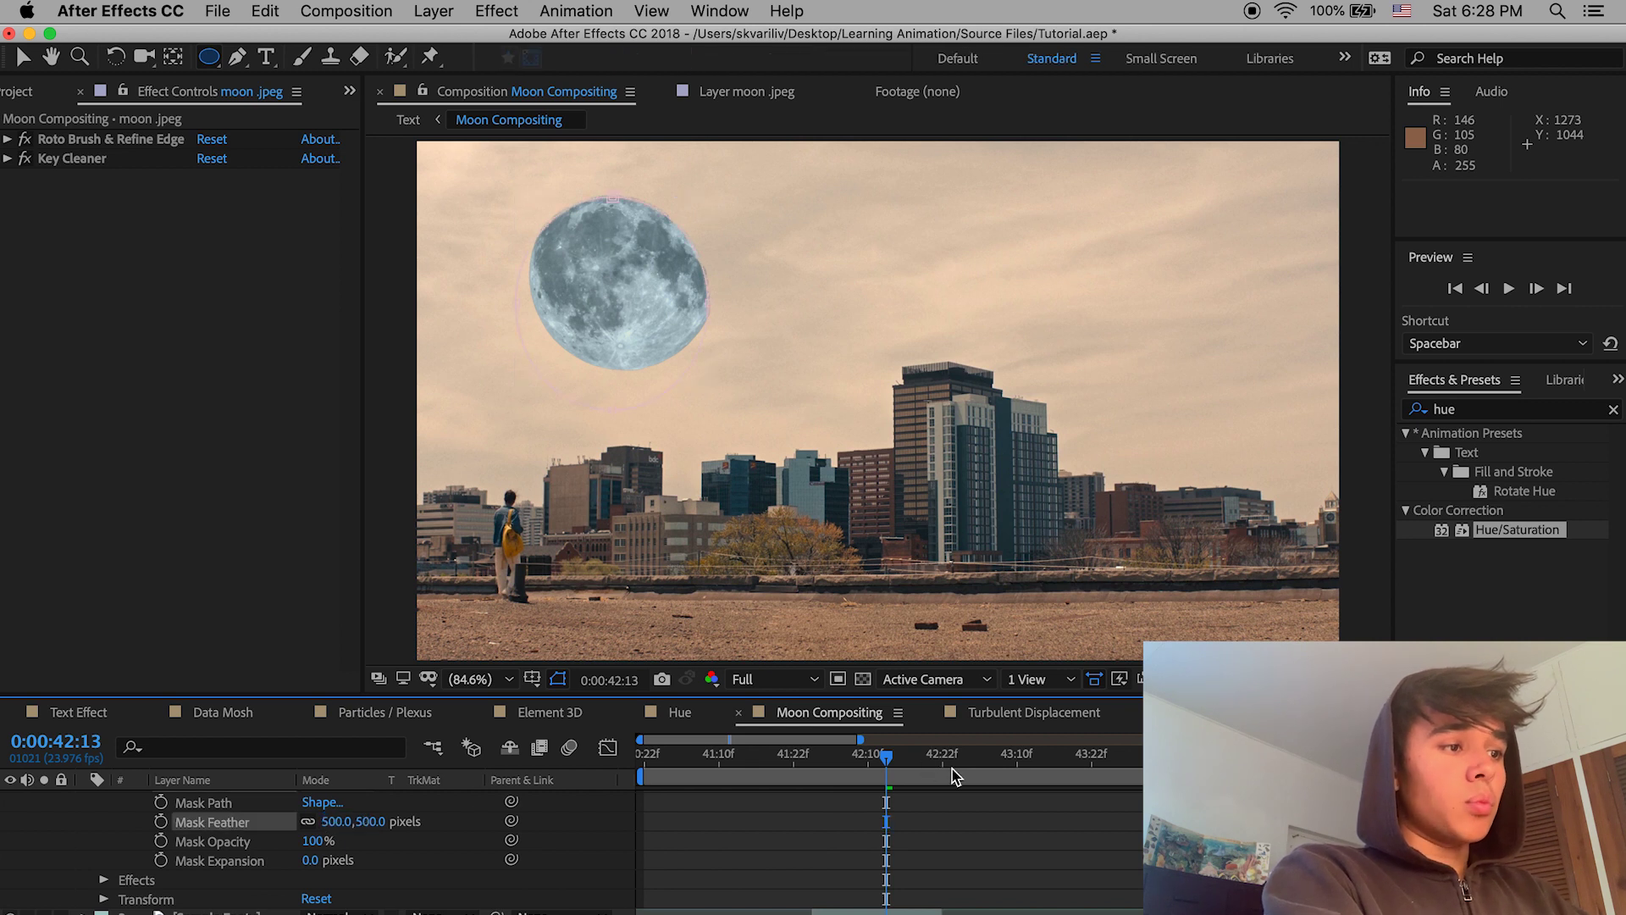
{"action": "left_click", "coordinate": [1058, 850]}
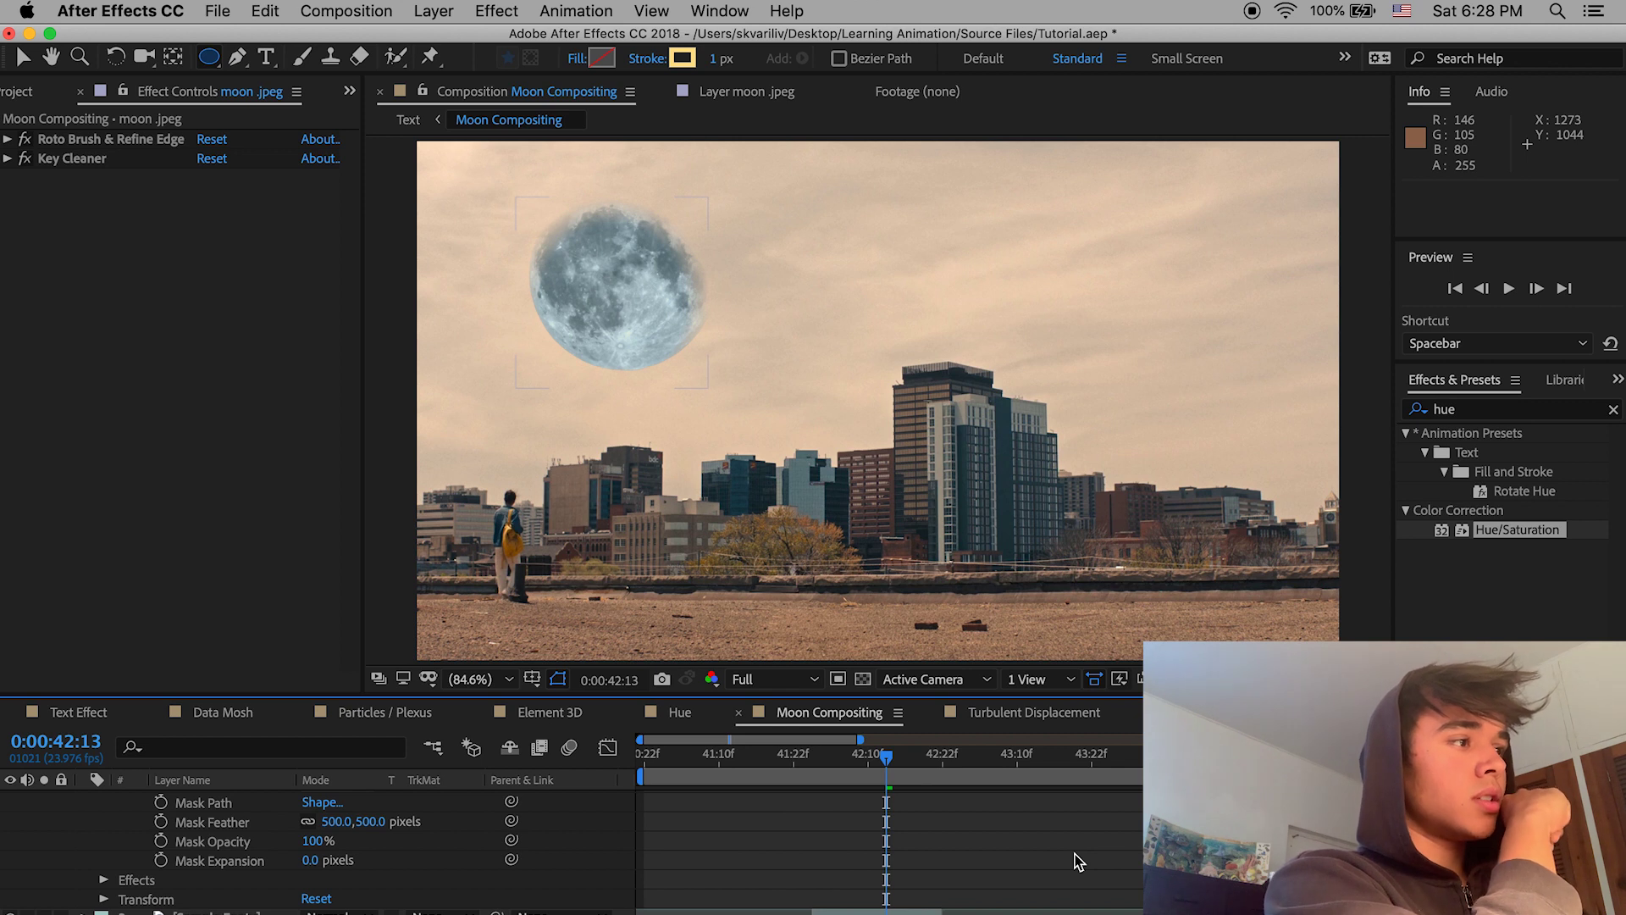
{"action": "scroll", "coordinate": [1079, 862], "scroll_direction": "up", "scroll_amount": 2}
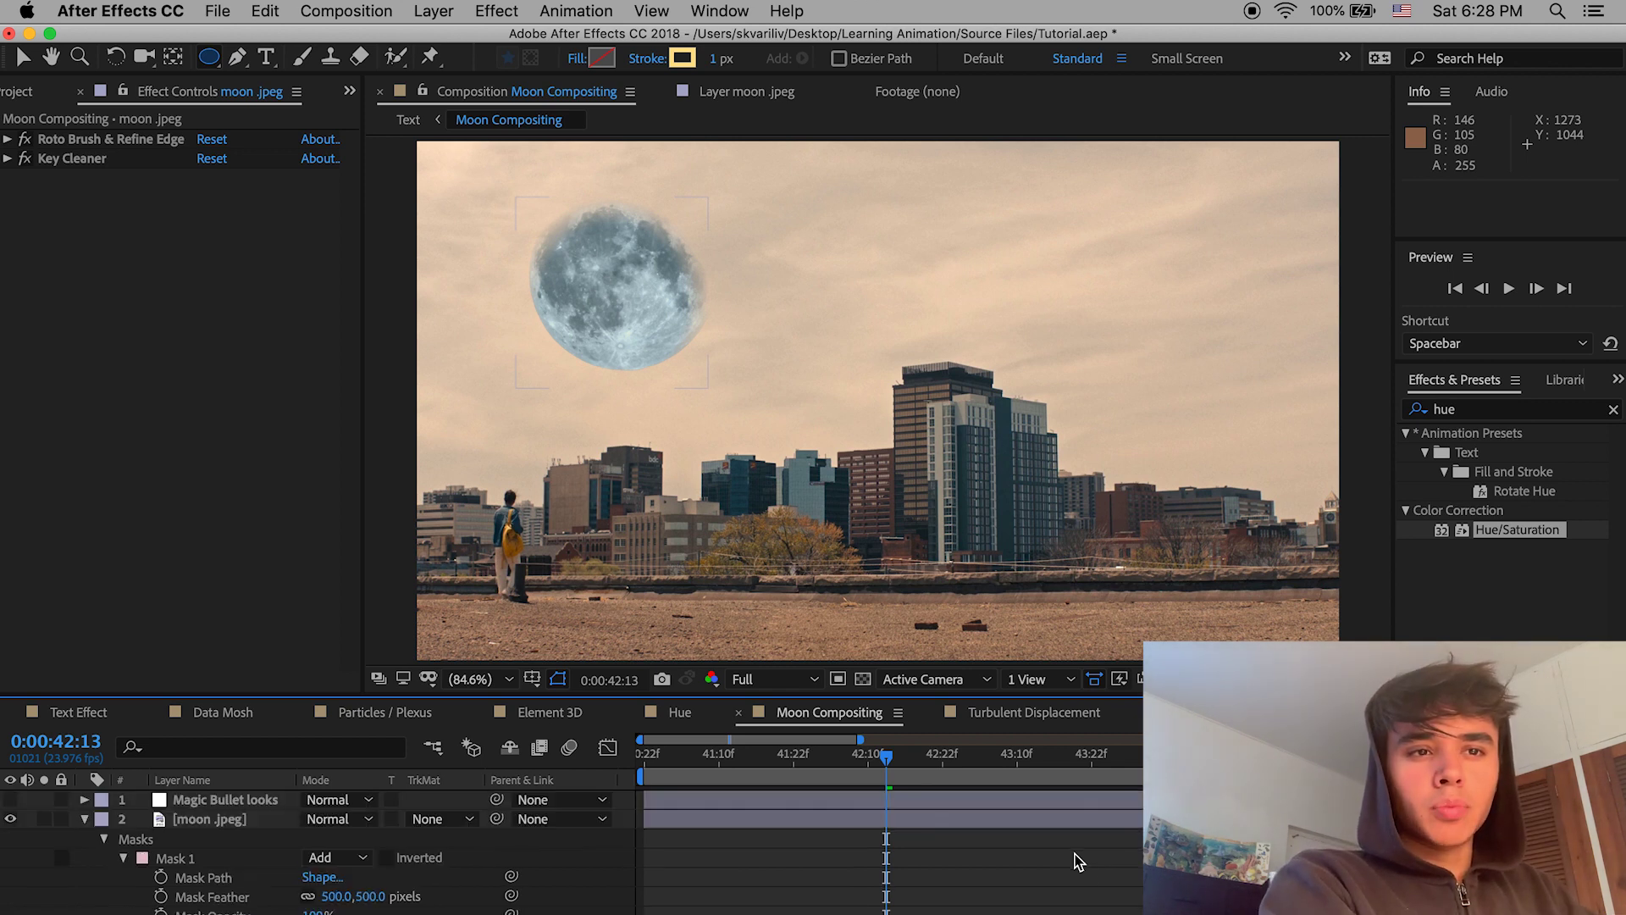
{"action": "left_click", "coordinate": [87, 822]}
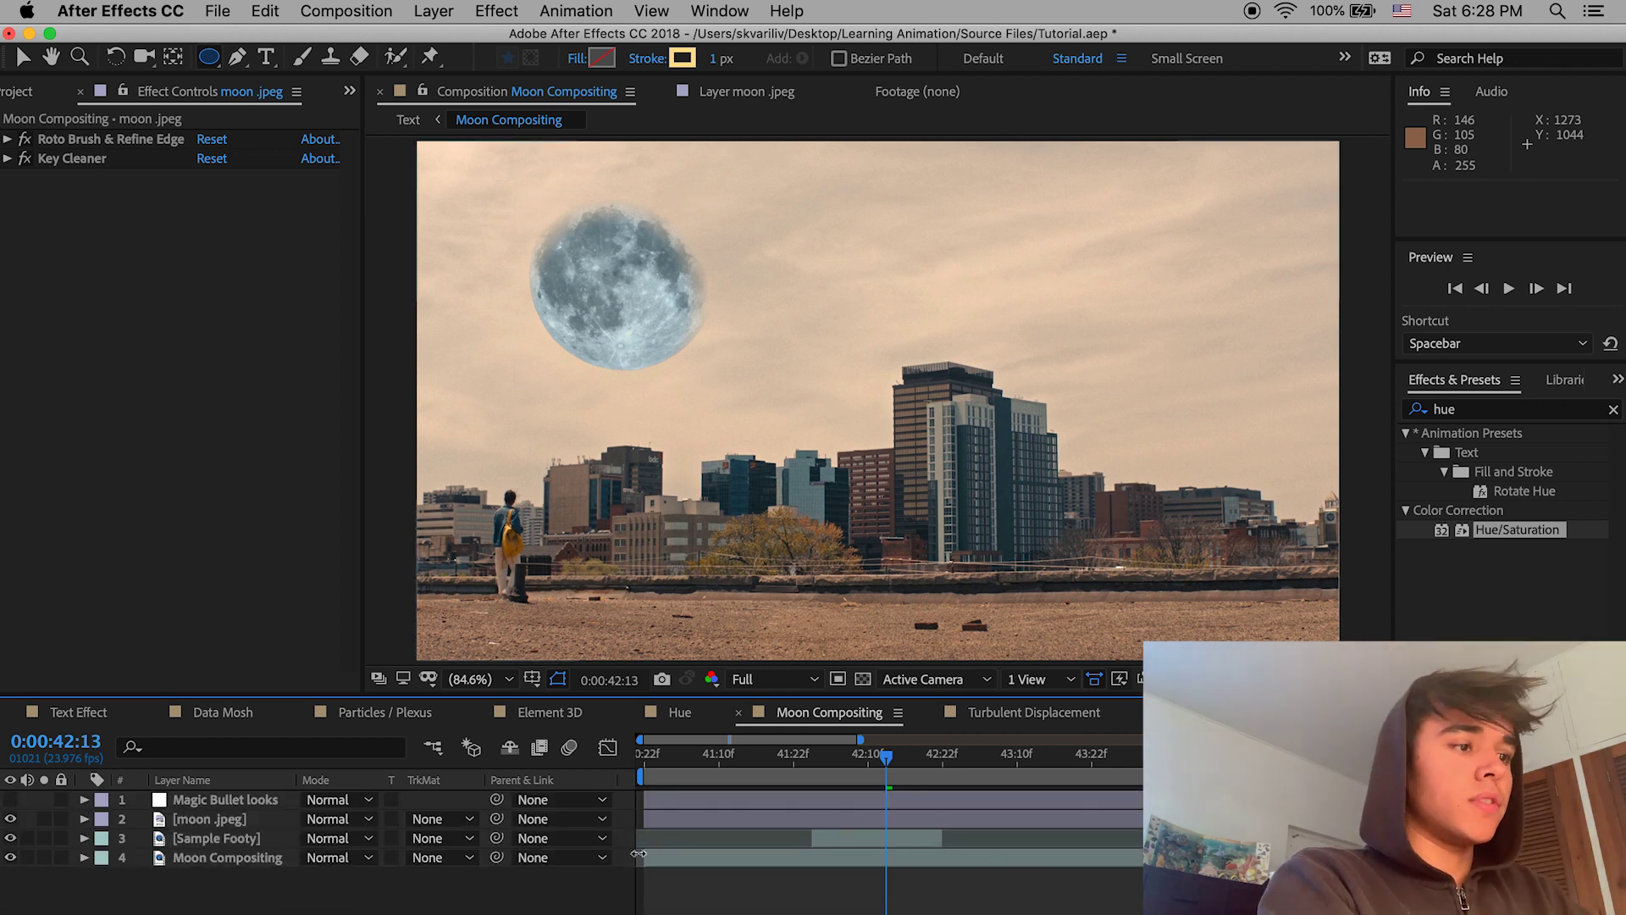
Step: Preview the moon composite over the skyline from 0:00:42:03 and park the playhead at 0:00:42:07
{"action": "mouse_move", "coordinate": [836, 760]}
{"action": "left_mouse_down"}
{"action": "mouse_move", "coordinate": [898, 781]}
{"action": "mouse_move", "coordinate": [827, 788]}
{"action": "left_mouse_up"}
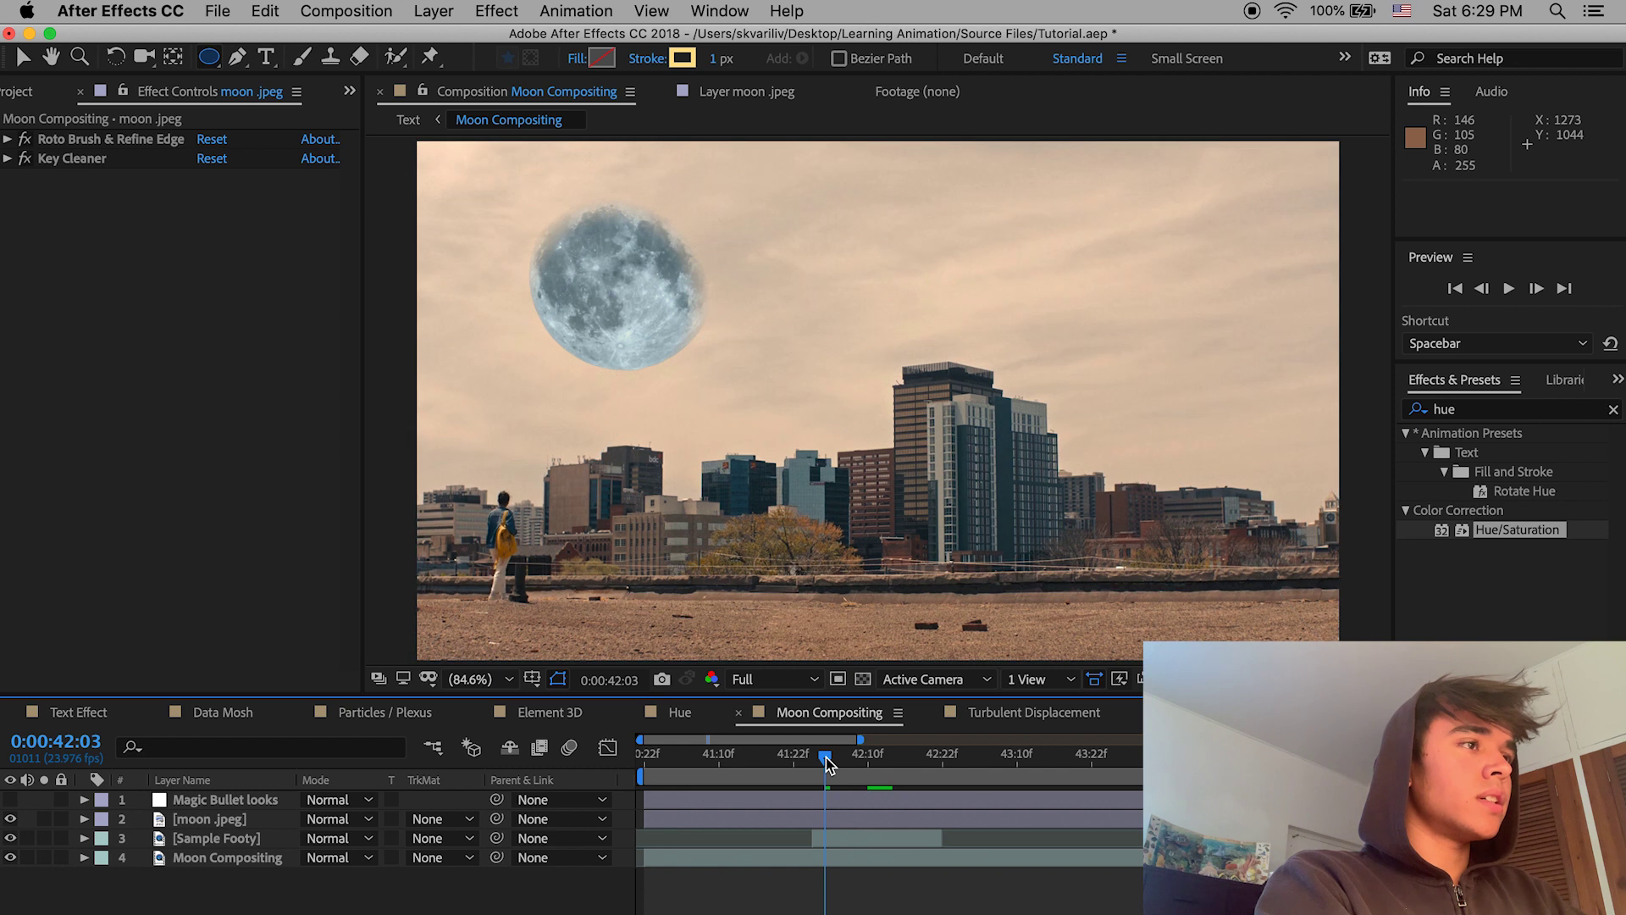
{"action": "key", "text": "space"}
{"action": "key", "text": "space"}
{"action": "left_click", "coordinate": [852, 765]}
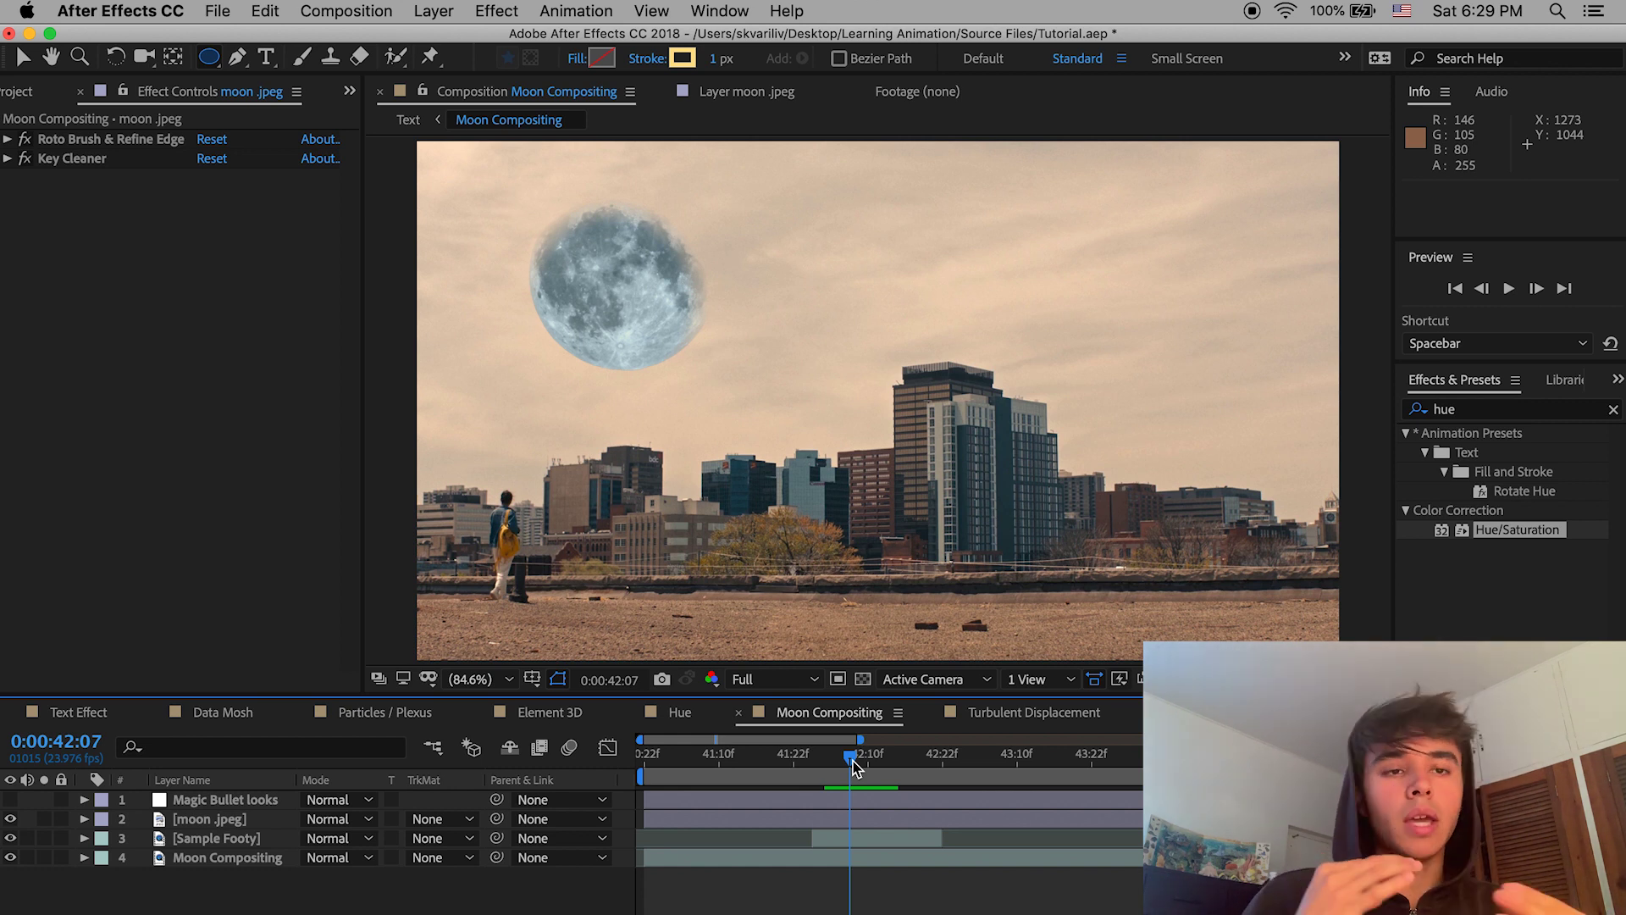
{"action": "mouse_move", "coordinate": [855, 766]}
{"action": "left_mouse_down"}
{"action": "mouse_move", "coordinate": [874, 767]}
{"action": "mouse_move", "coordinate": [850, 779]}
{"action": "left_mouse_up"}
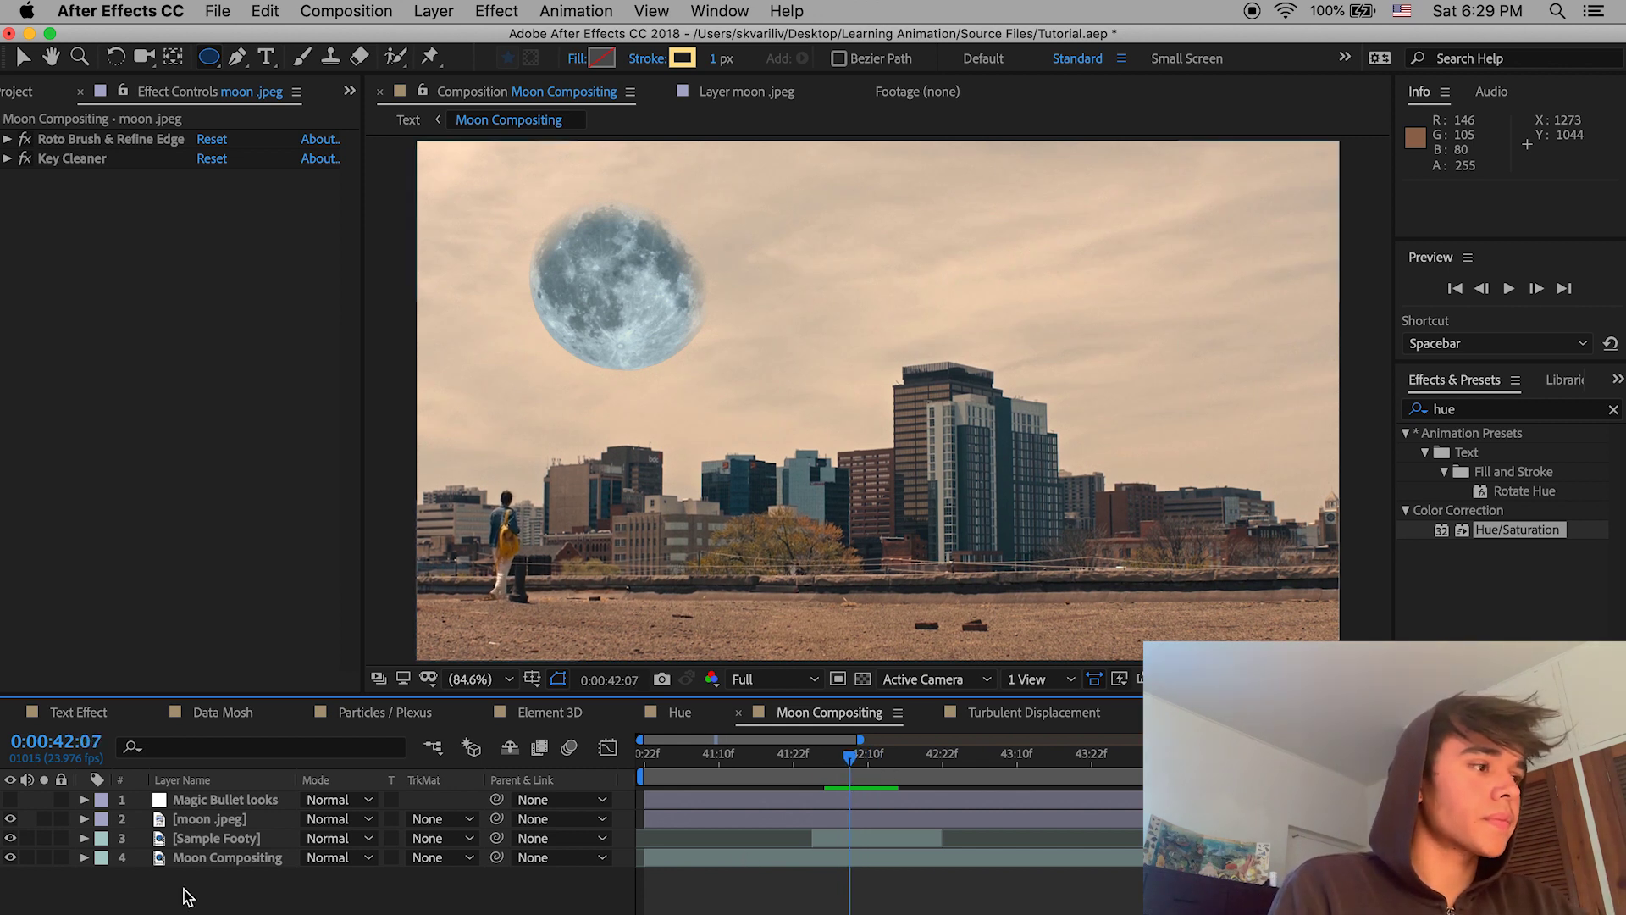
Step: Show the Magic Bullet looks layer and review the graded moon shot between 0:00:42:02 and 0:00:42:12
{"action": "left_click", "coordinate": [11, 803]}
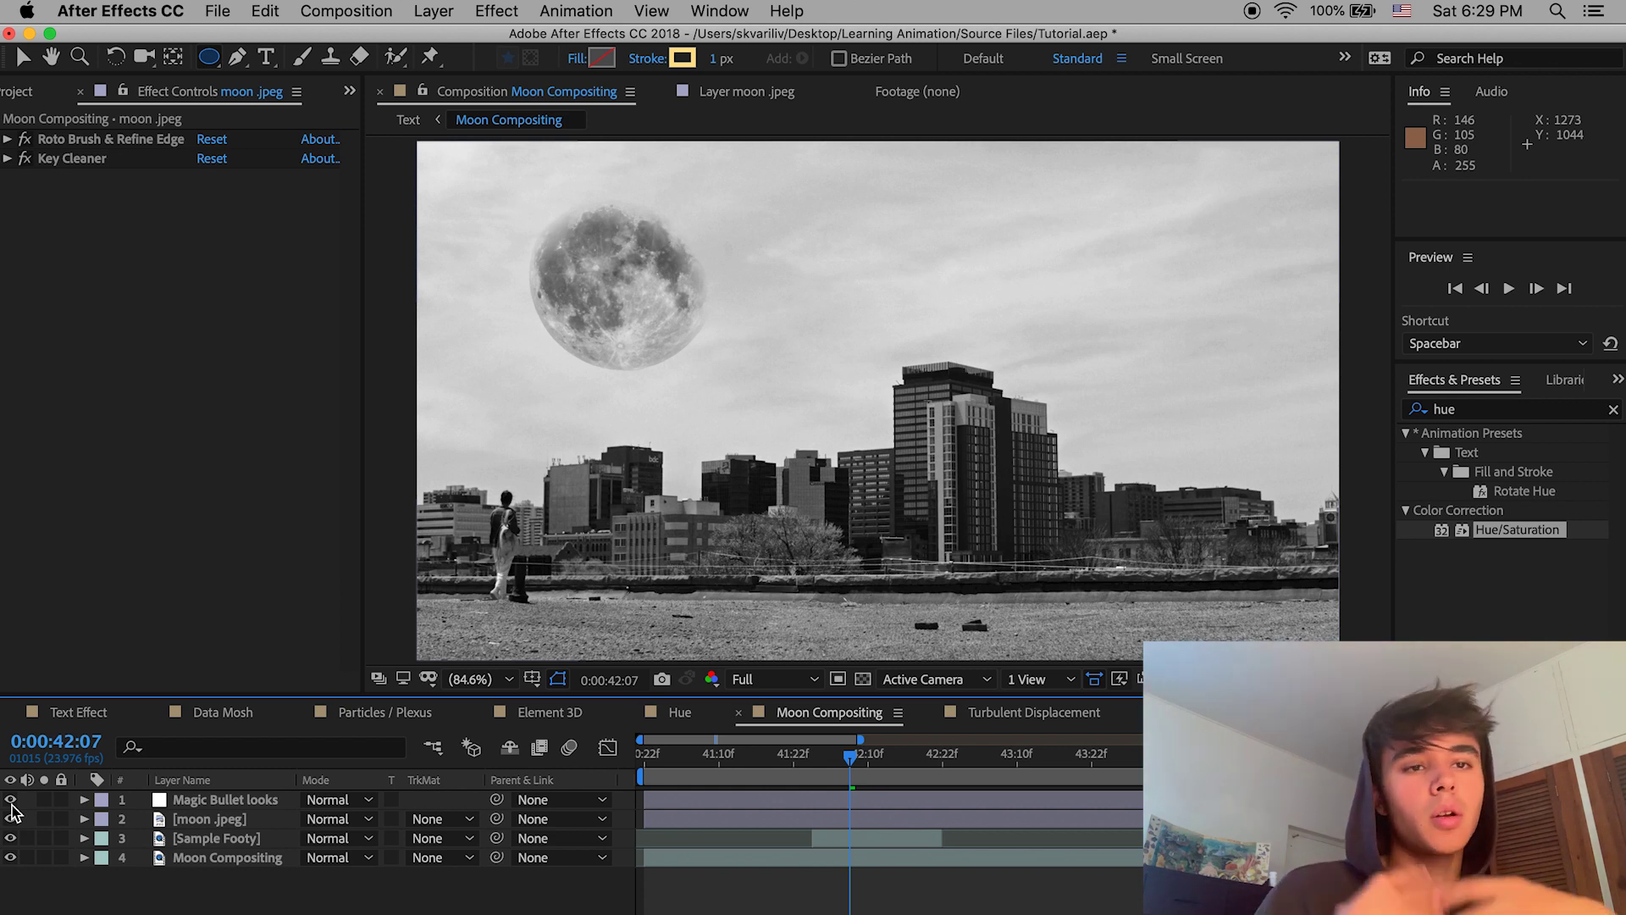
{"action": "left_click_drag", "start_coordinate": [848, 768], "coordinate": [819, 756]}
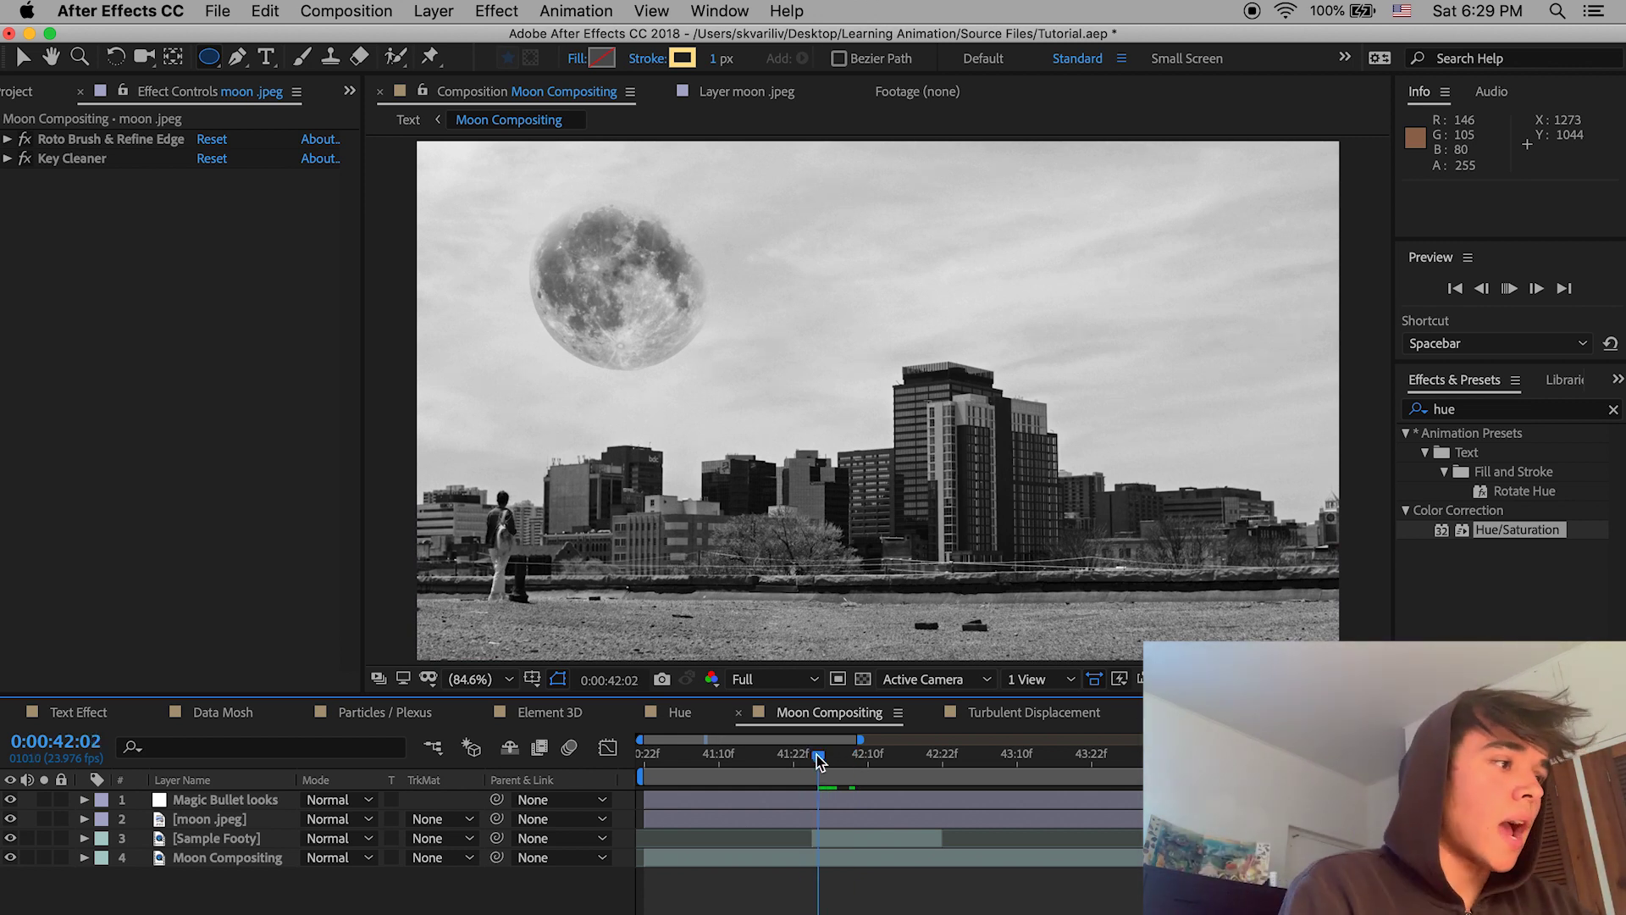
{"action": "left_click_drag", "start_coordinate": [816, 754], "coordinate": [881, 792]}
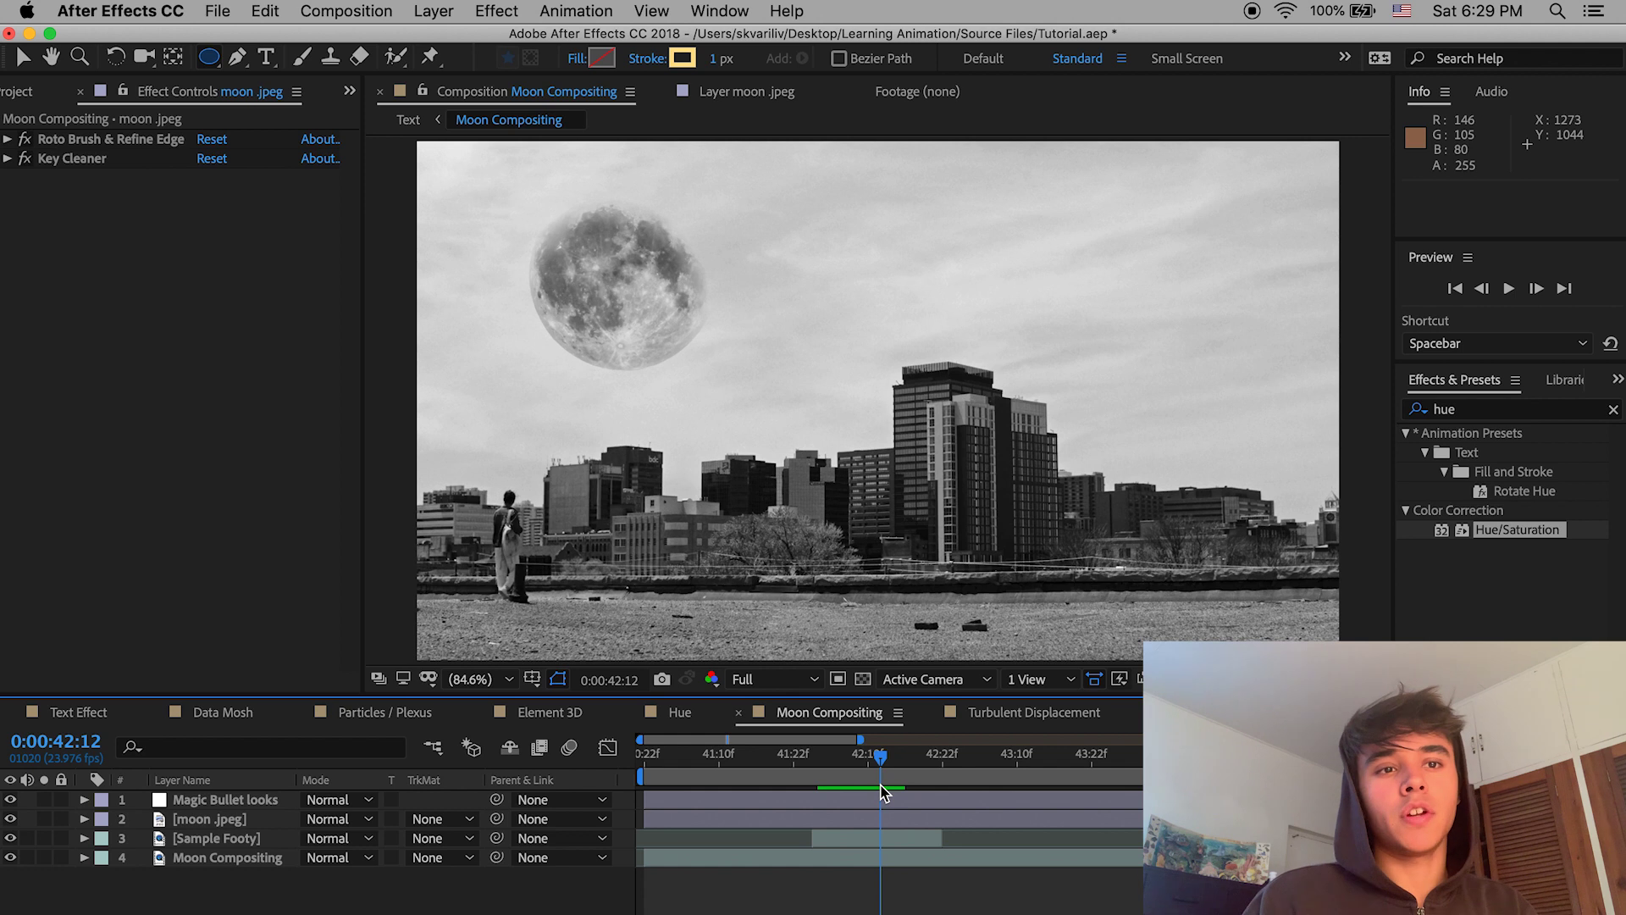
Step: Open the Turbulent Displacement composition, hide both Sample Footy layers and play the reference clip from near its start
{"action": "left_click", "coordinate": [1031, 712]}
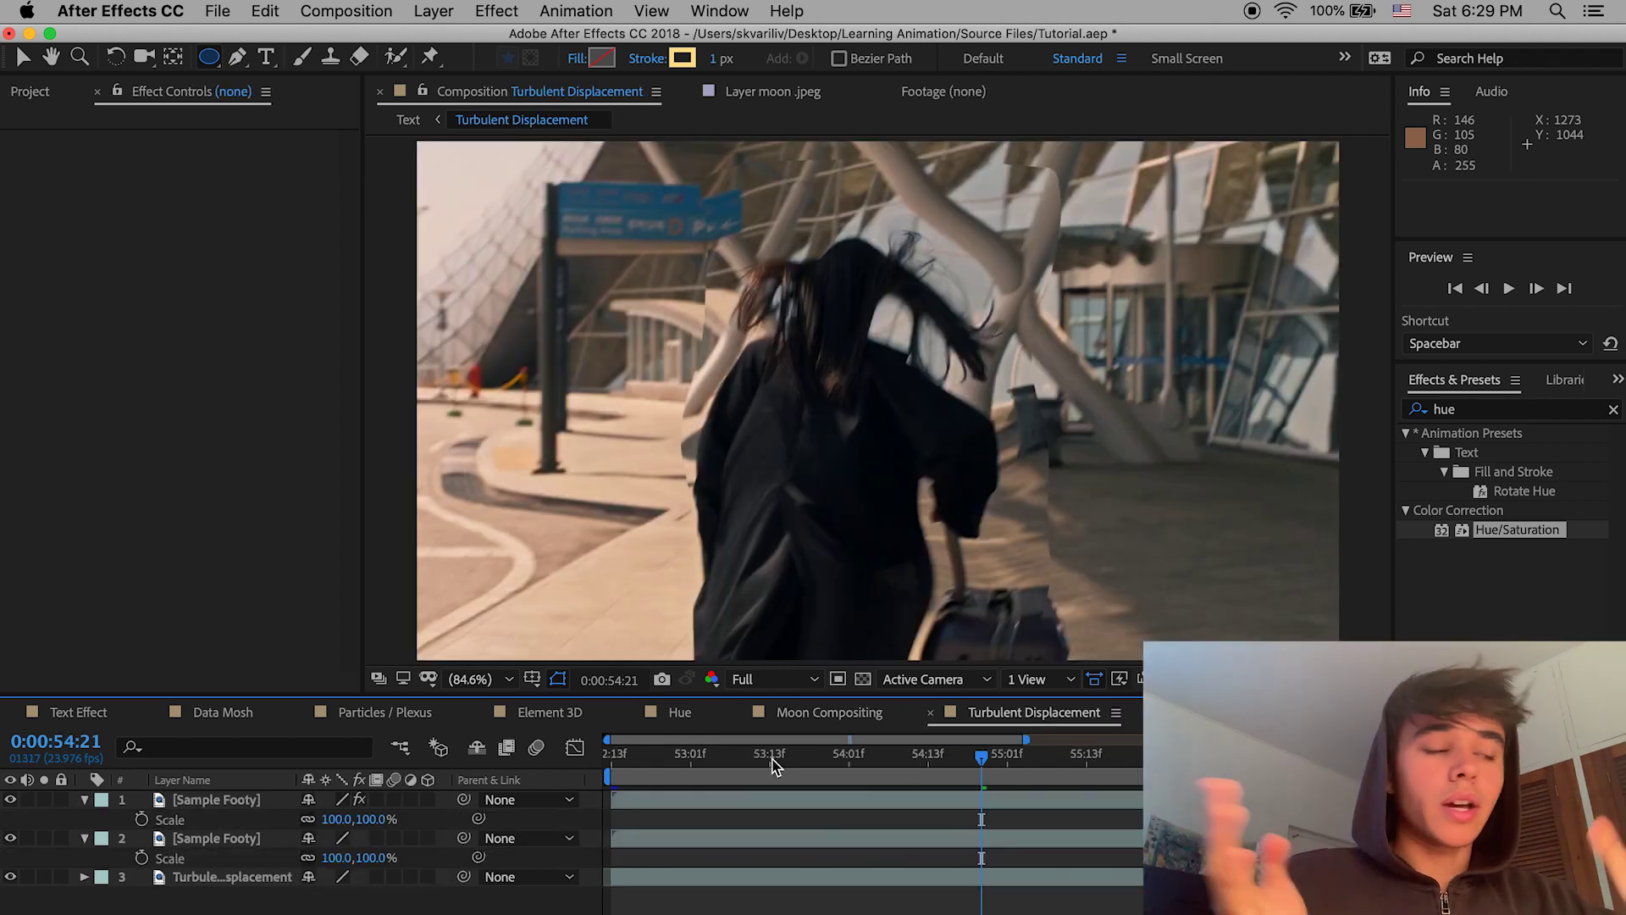
{"action": "left_click_drag", "start_coordinate": [773, 771], "coordinate": [608, 771]}
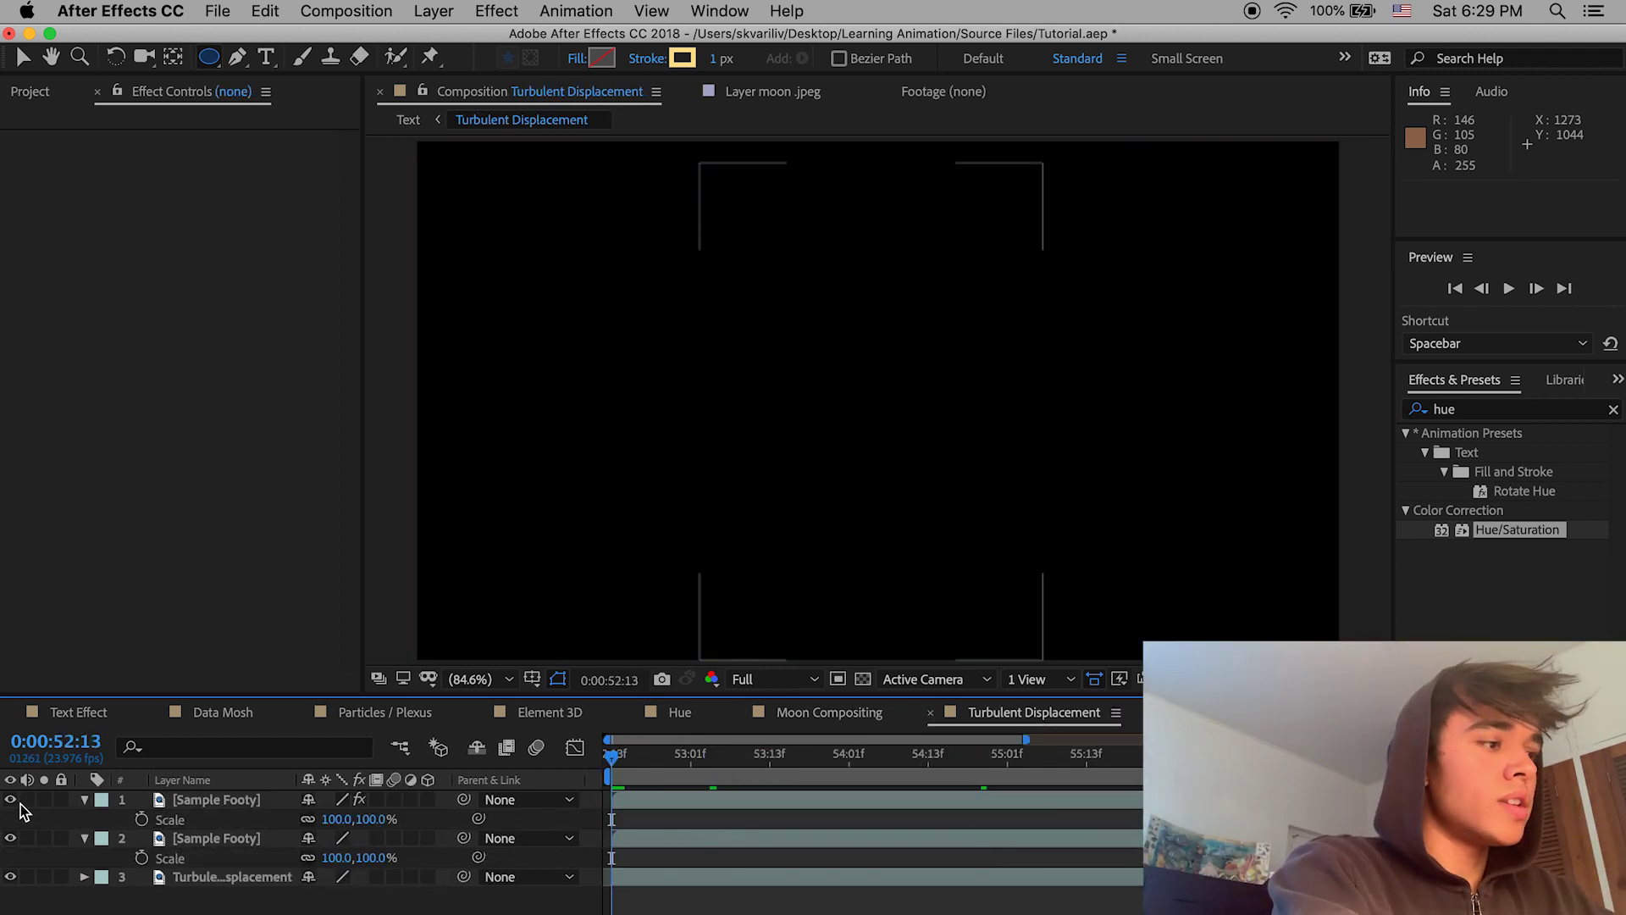
{"action": "left_click_drag", "start_coordinate": [737, 778], "coordinate": [750, 779]}
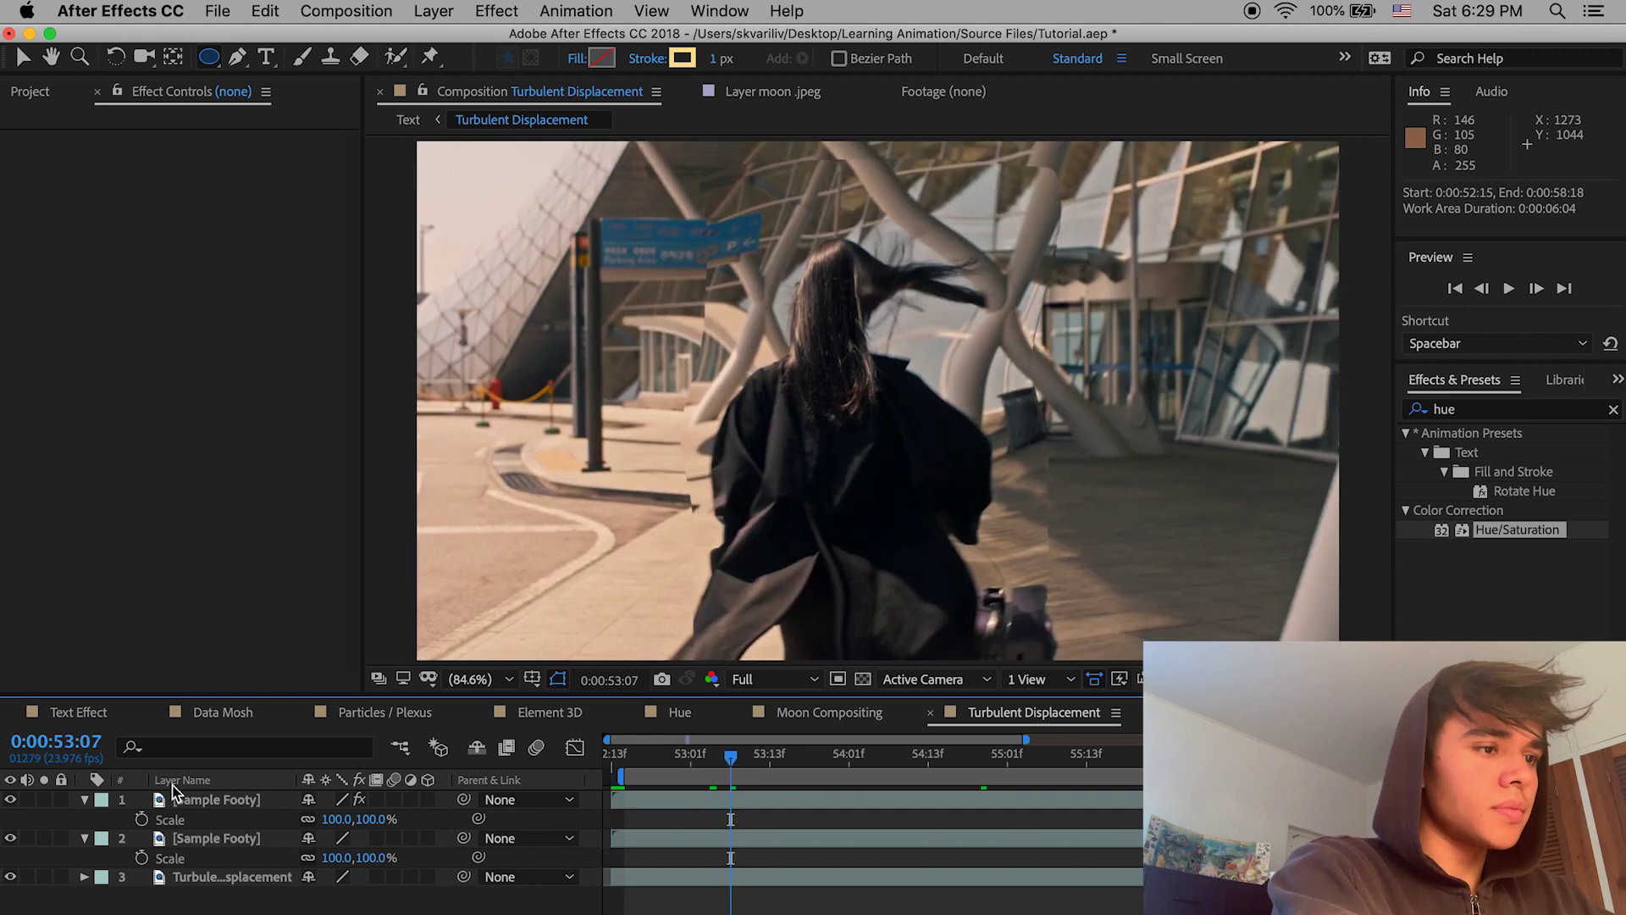
{"action": "left_click", "coordinate": [11, 799]}
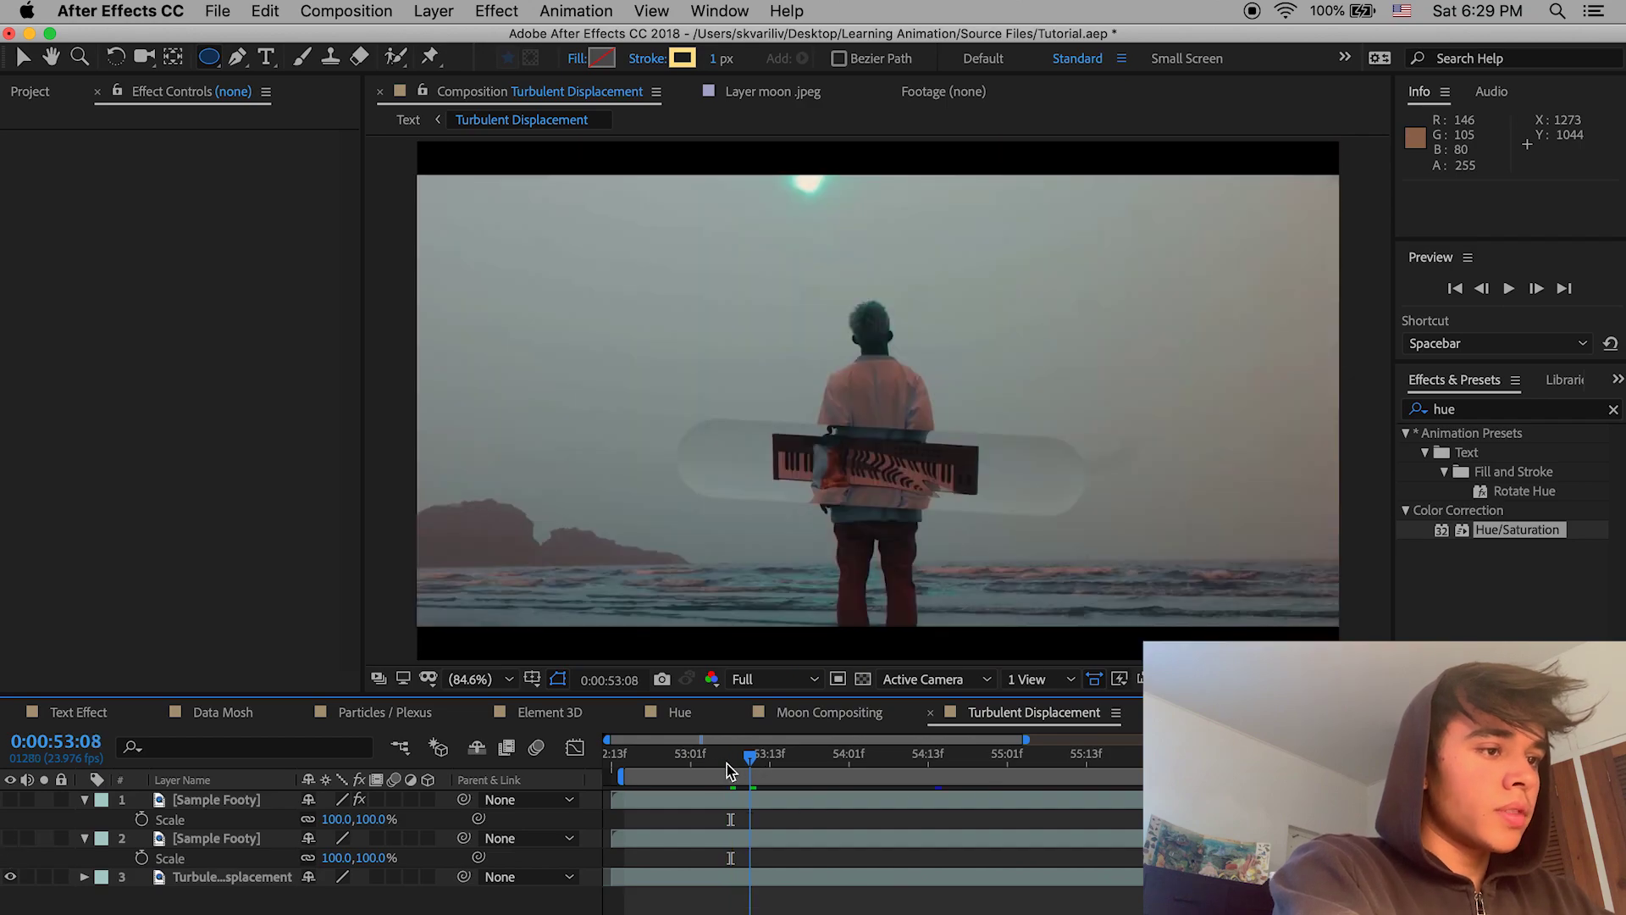
{"action": "left_click", "coordinate": [646, 772]}
{"action": "key", "text": "space"}
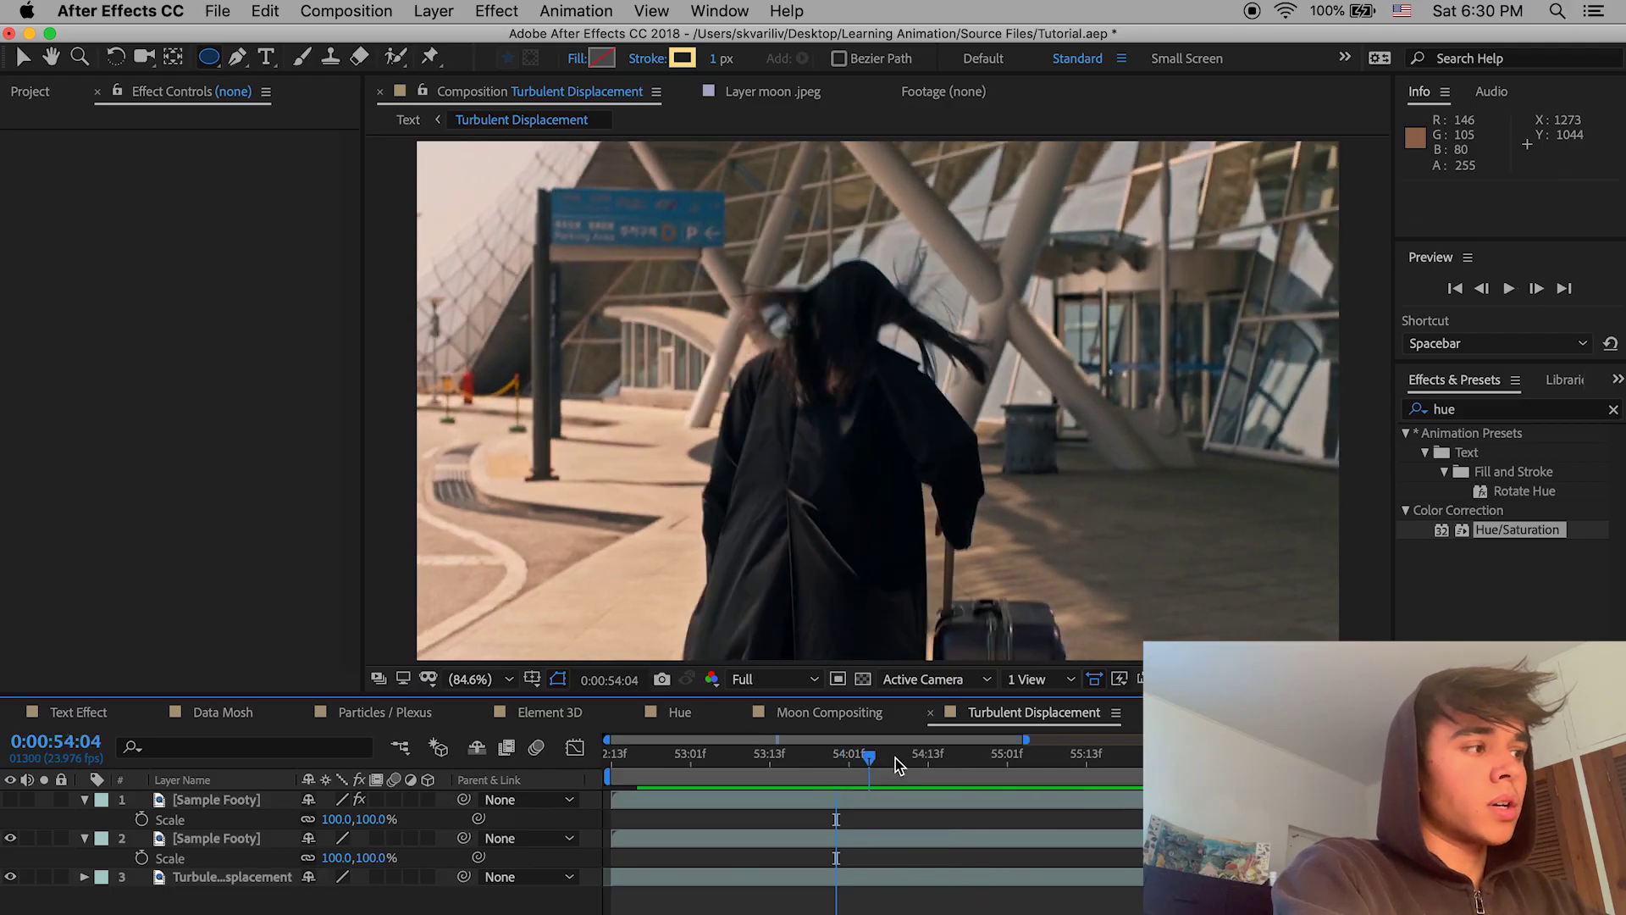
Step: At 0:00:54:08, duplicate the visible Sample Footy layer and draw a rounded-rectangle mask about 598 × 957 px around the woman on the copy
{"action": "left_click_drag", "start_coordinate": [896, 759], "coordinate": [900, 819]}
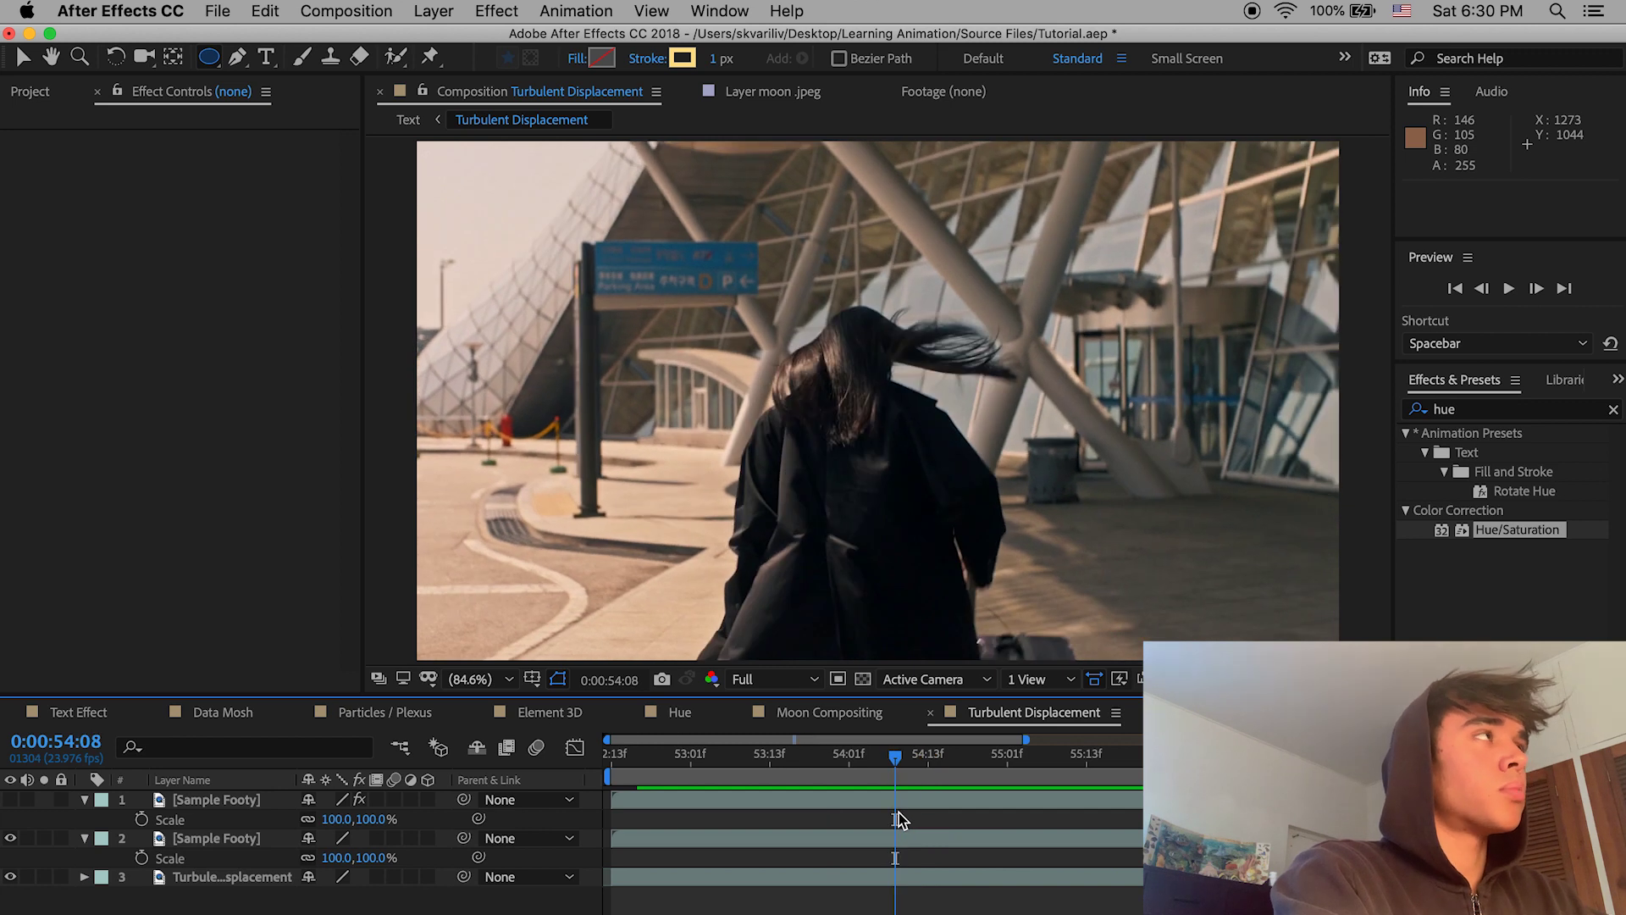
{"action": "left_click", "coordinate": [217, 838]}
{"action": "key", "text": "super+d"}
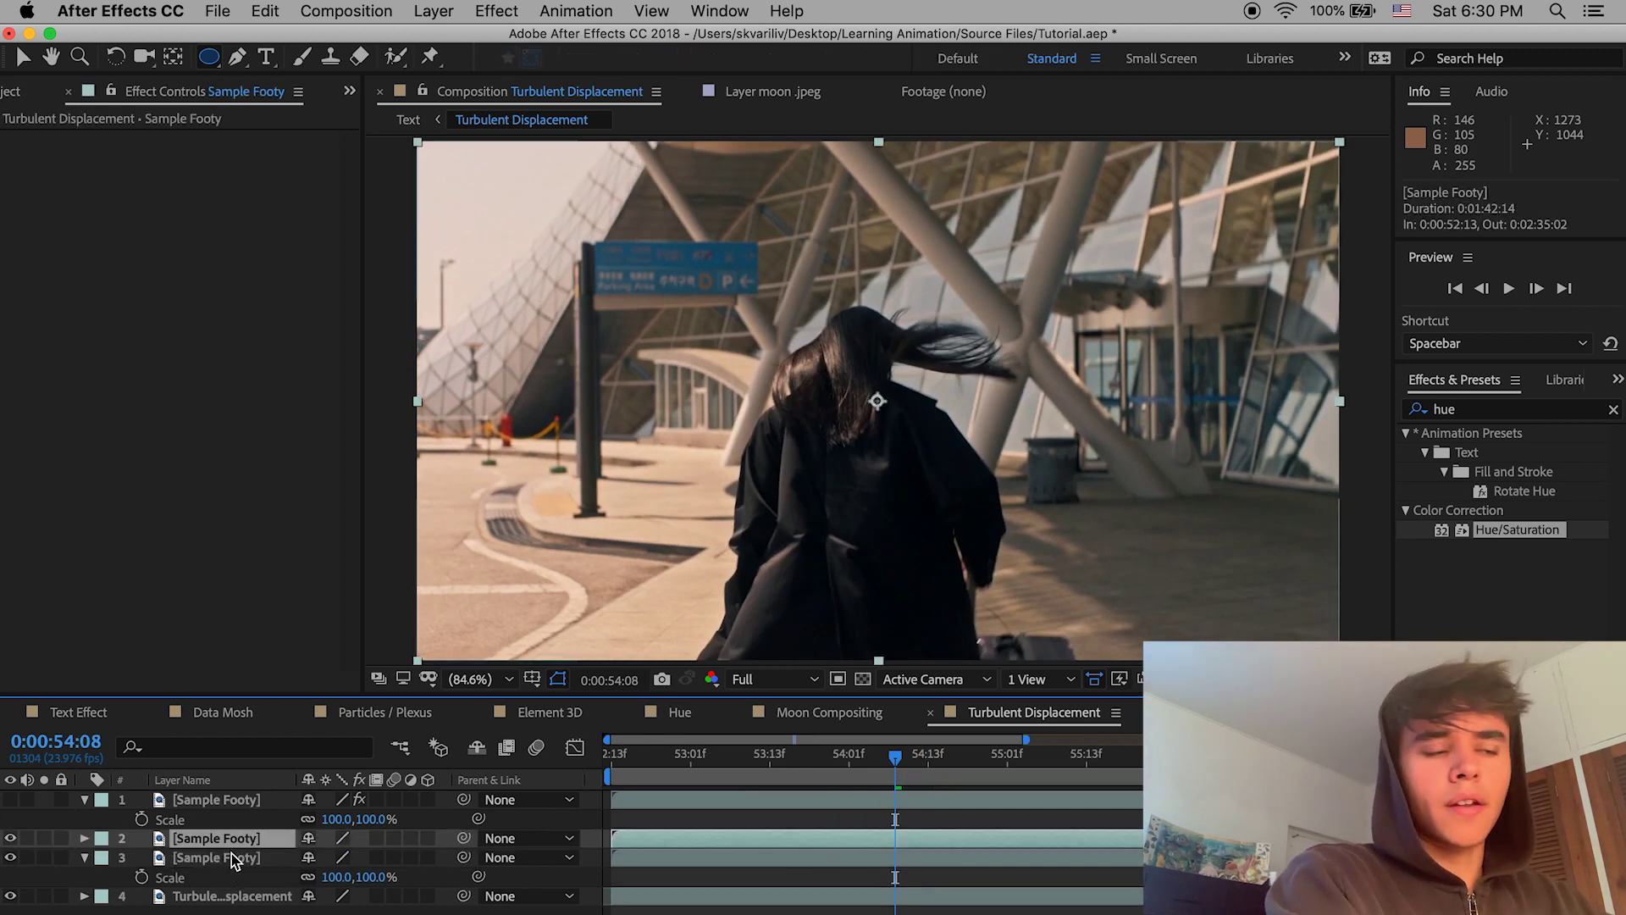
{"action": "left_click_drag", "start_coordinate": [212, 60], "coordinate": [284, 85]}
{"action": "left_click_drag", "start_coordinate": [727, 246], "coordinate": [1014, 711]}
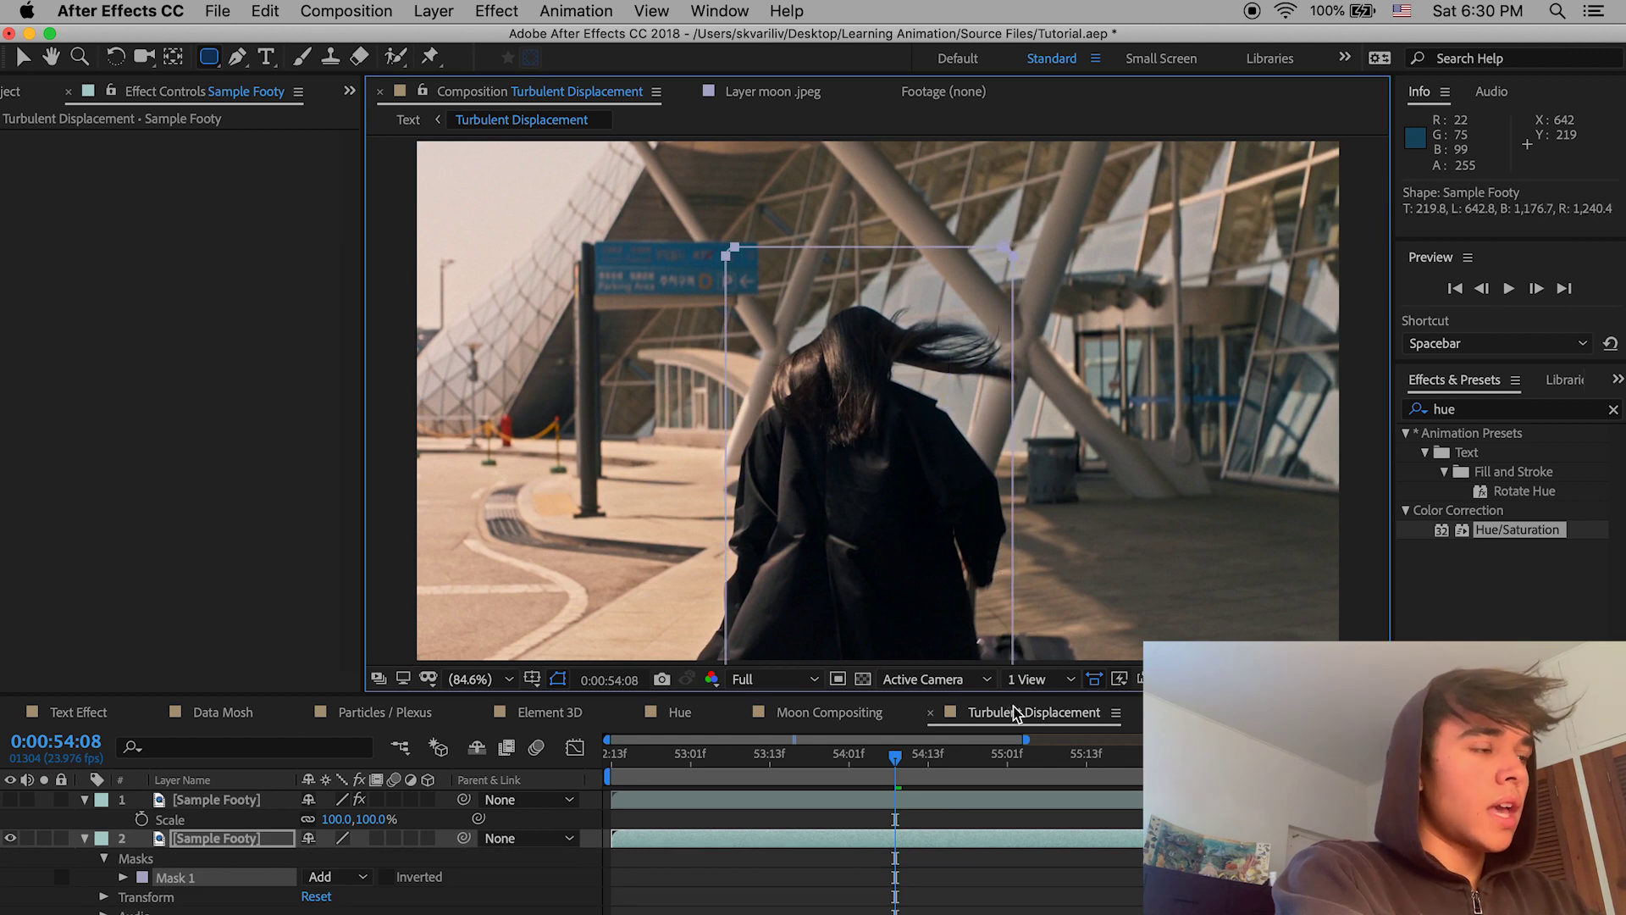
Step: Hide the unmasked Sample Footy and reference layers to inspect the masked cutout, and show the unmasked Sample Footy layer again
{"action": "left_click", "coordinate": [123, 877]}
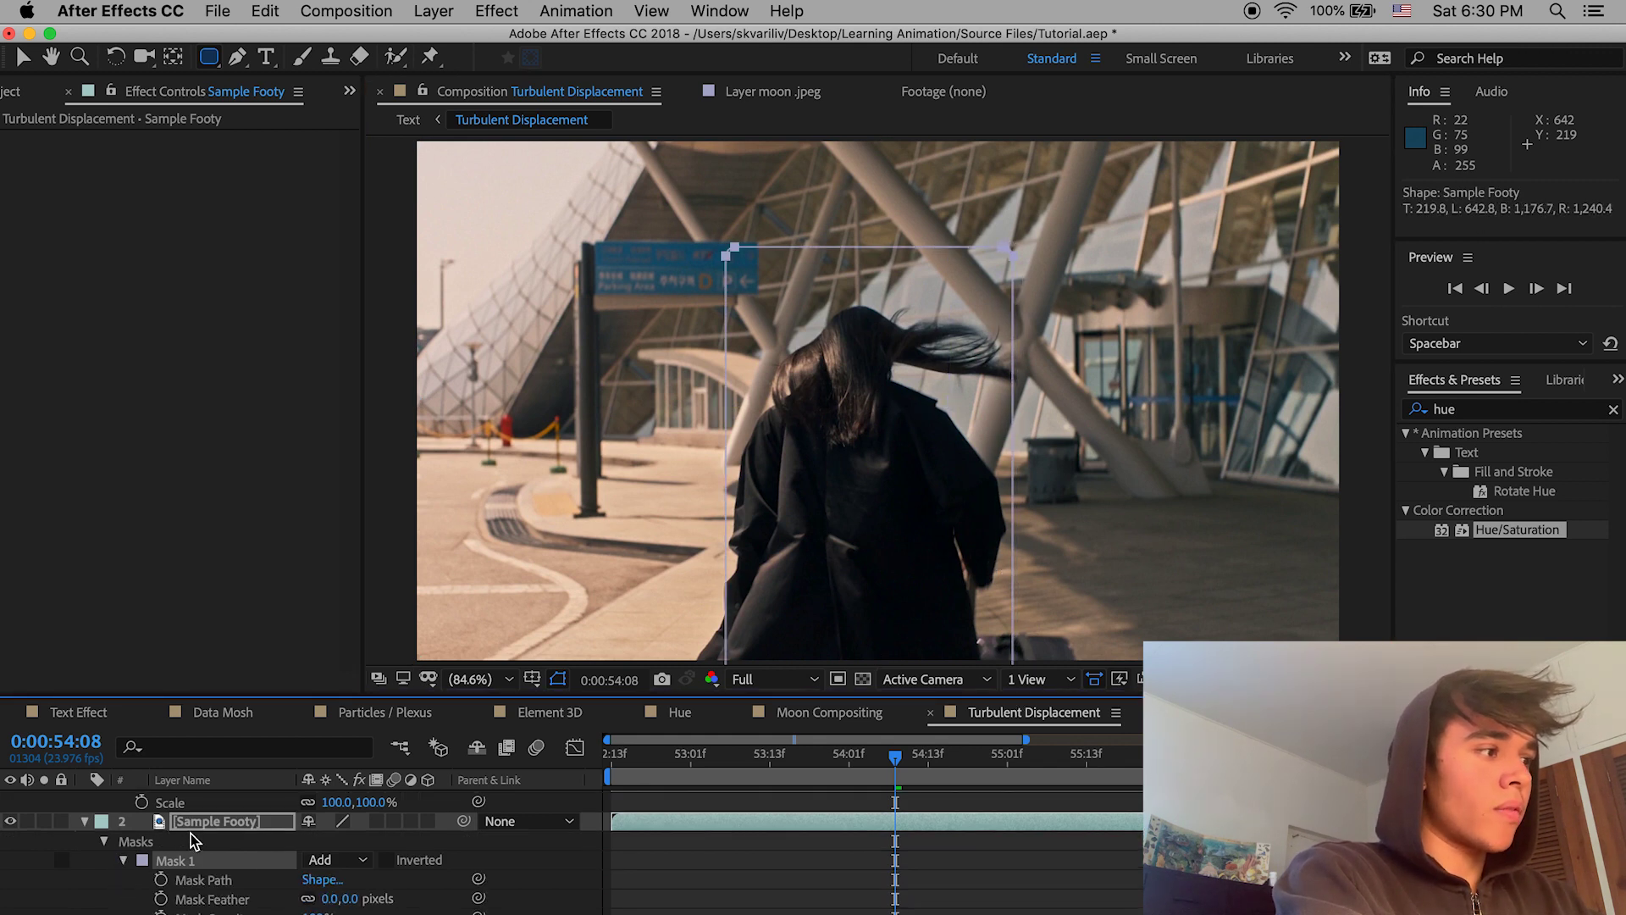
{"action": "scroll", "coordinate": [193, 838], "scroll_direction": "down", "scroll_amount": 3}
{"action": "left_click", "coordinate": [12, 900]}
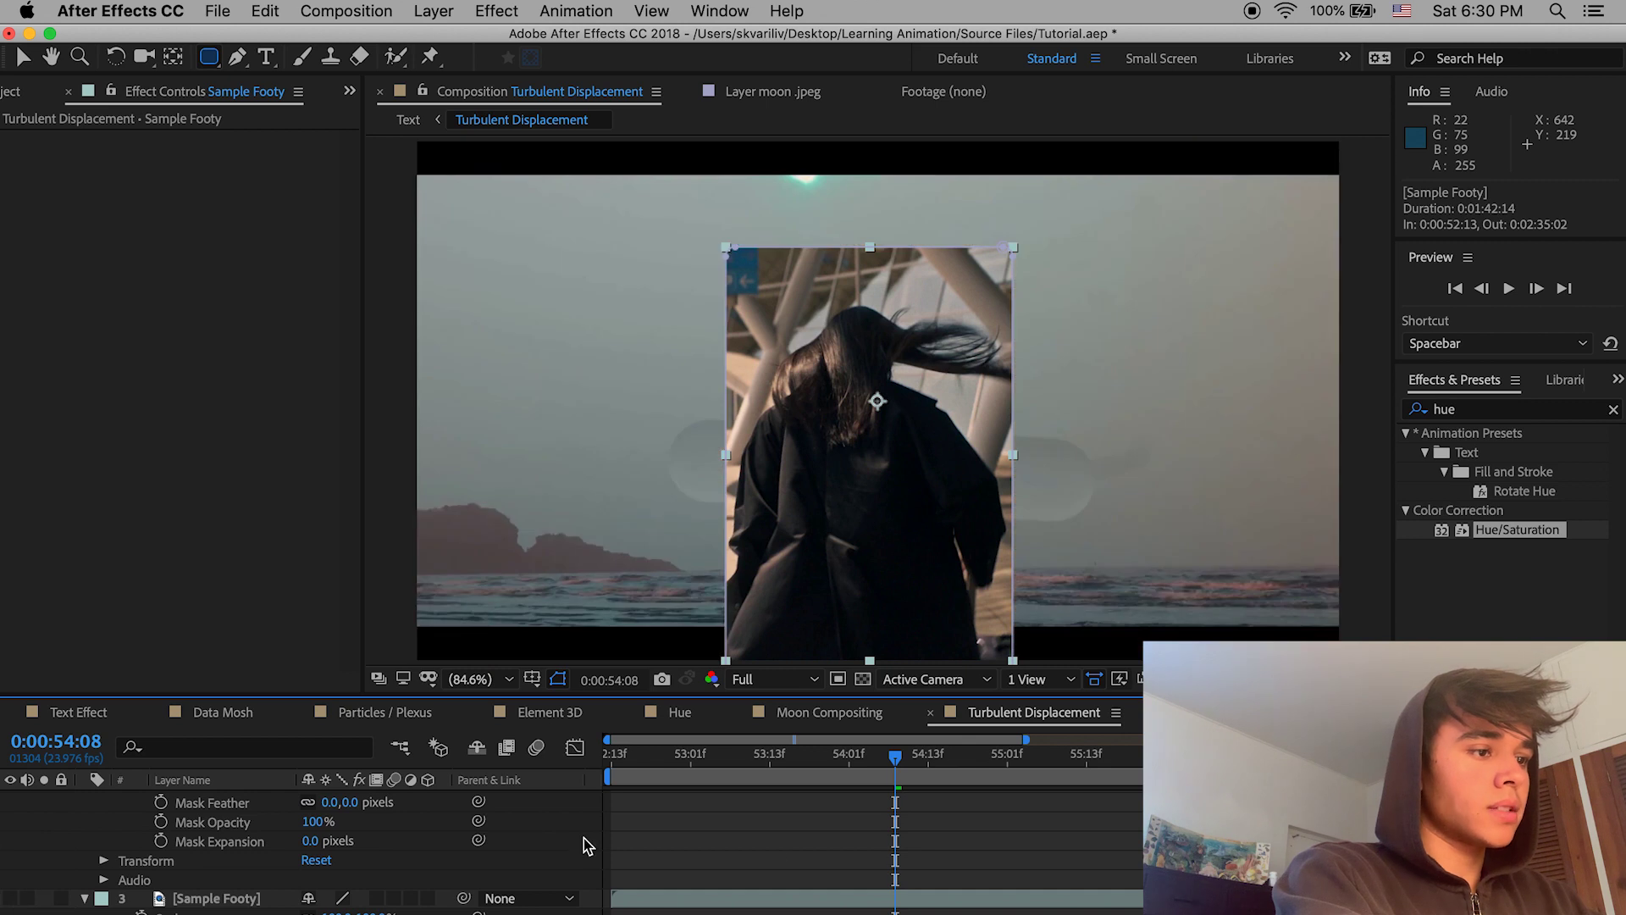
{"action": "left_click", "coordinate": [835, 857]}
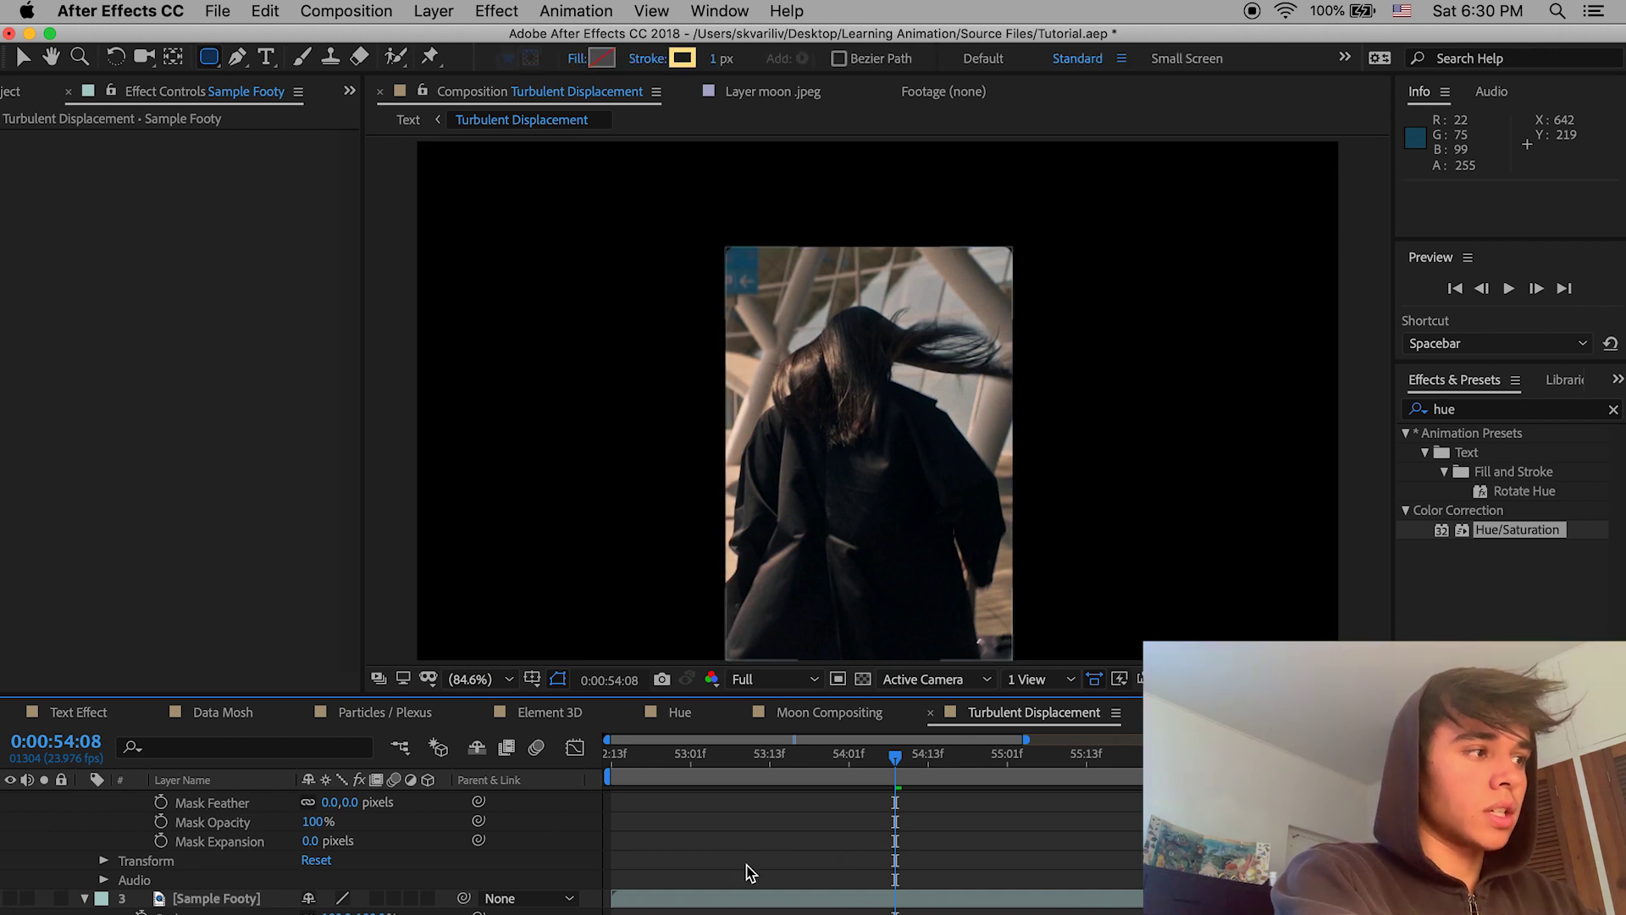
{"action": "scroll", "coordinate": [37, 895], "scroll_direction": "up", "scroll_amount": 3}
{"action": "scroll", "coordinate": [12, 905], "scroll_direction": "down", "scroll_amount": 3}
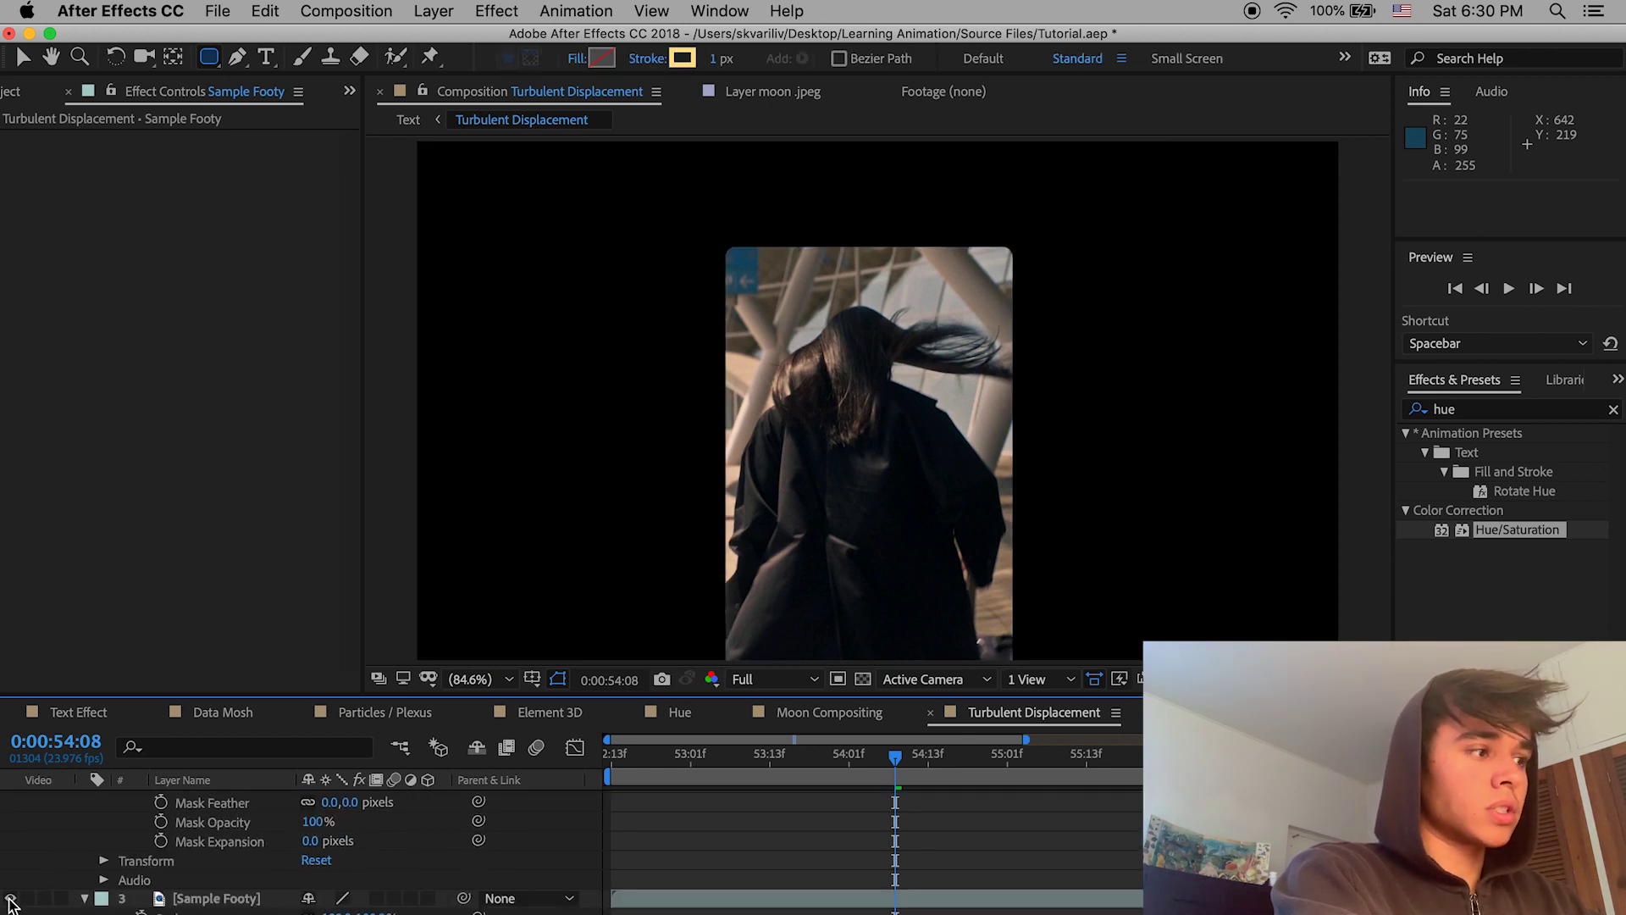
{"action": "left_click", "coordinate": [12, 899]}
{"action": "scroll", "coordinate": [246, 847], "scroll_direction": "up", "scroll_amount": 3}
Step: Search the effects for "turbulent" and apply Turbulent Displace to the masked Sample Footy layer
{"action": "left_click", "coordinate": [216, 839]}
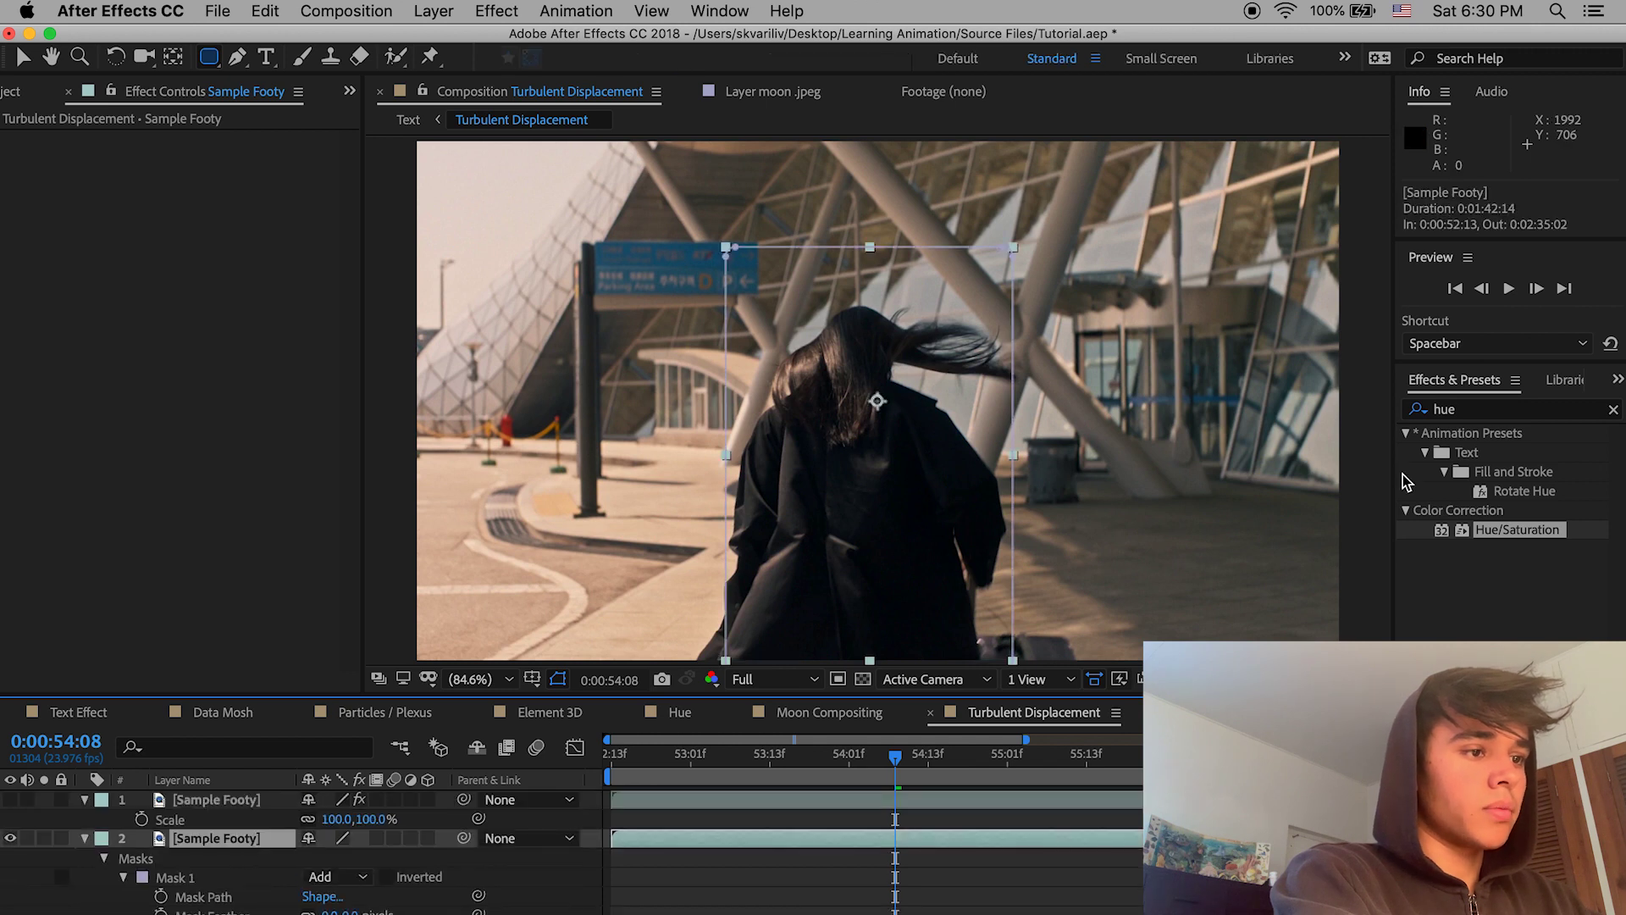
{"action": "left_click", "coordinate": [1474, 413]}
{"action": "type", "text": "turbulent"}
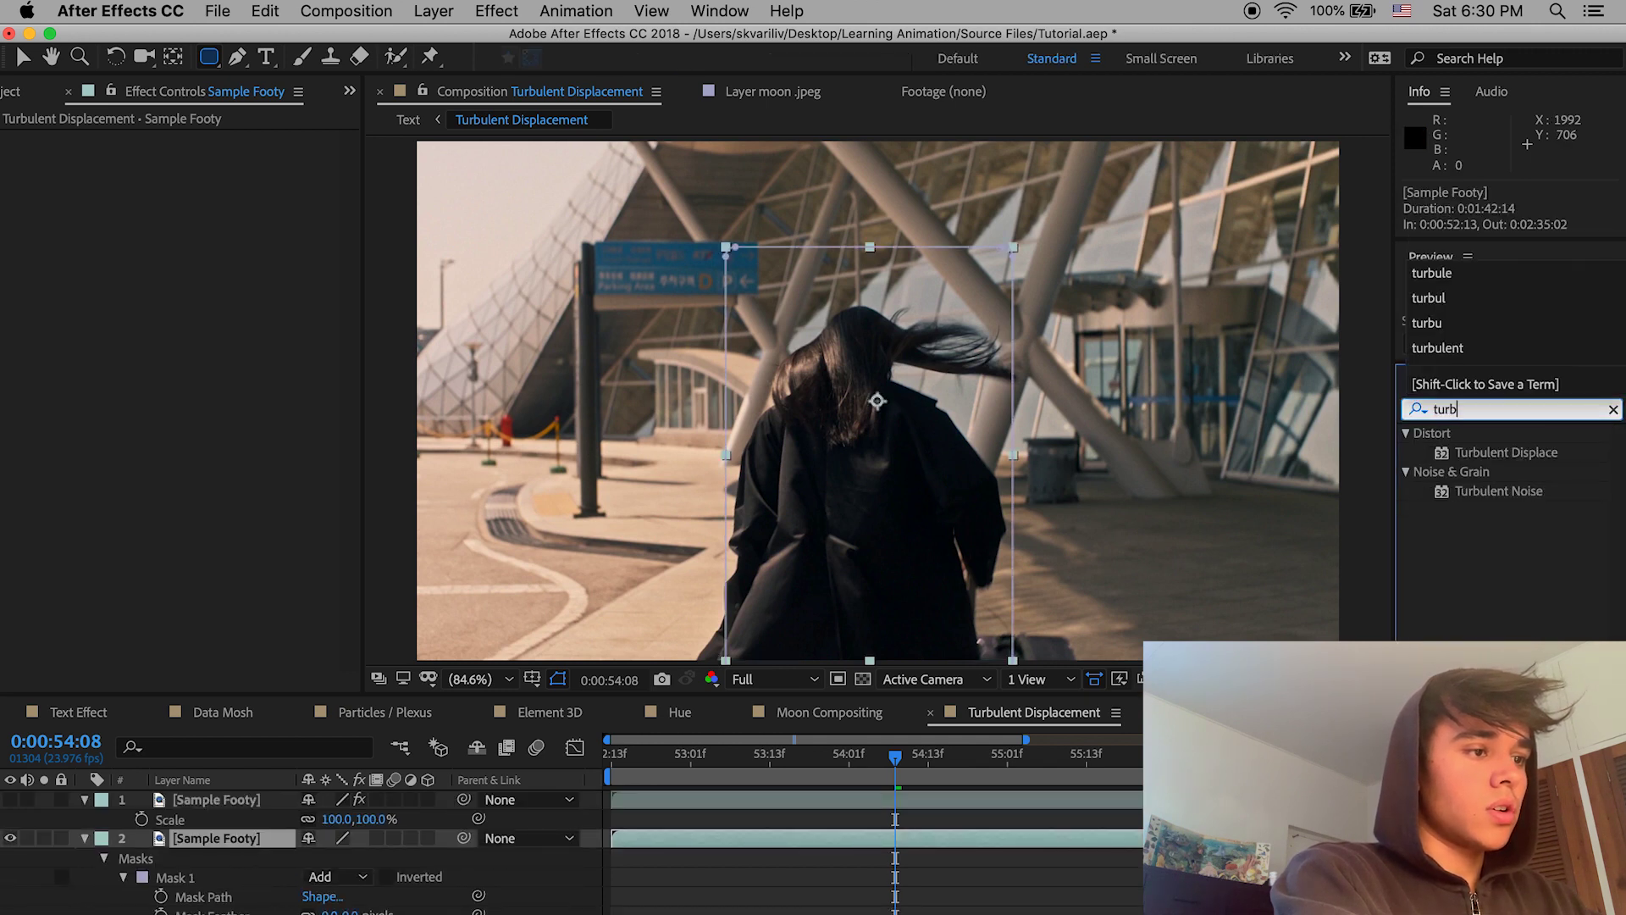
{"action": "double_click", "coordinate": [1516, 452]}
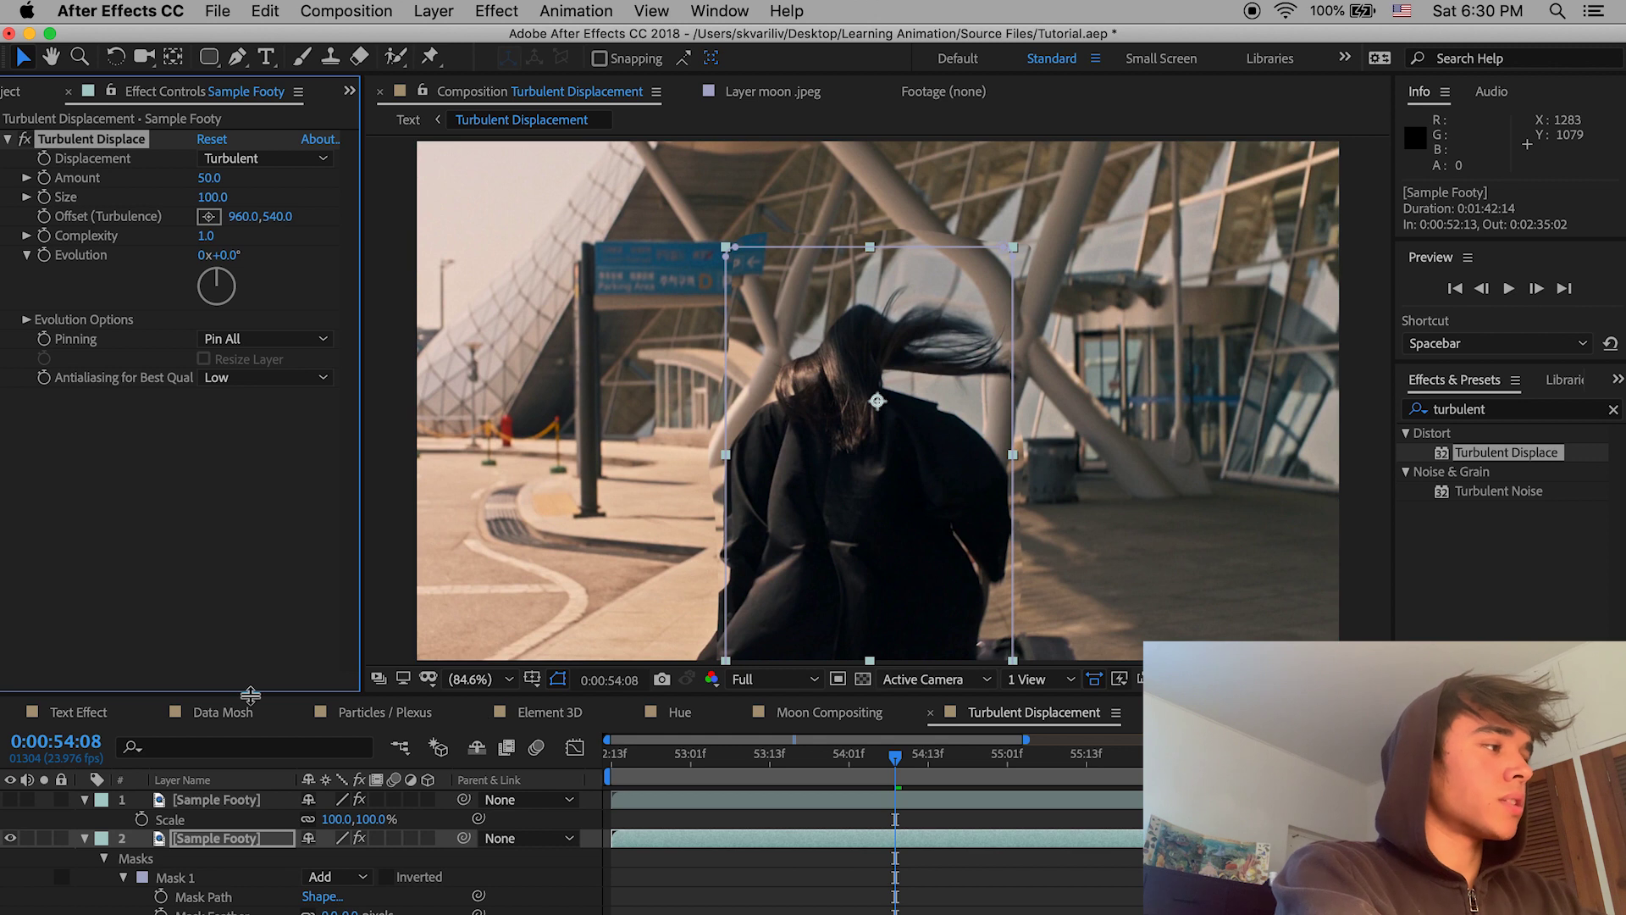
Step: Collapse the masked Sample Footy layer and compare its Turbulent Displace settings with those of the top Sample Footy layer
{"action": "left_click", "coordinate": [84, 838]}
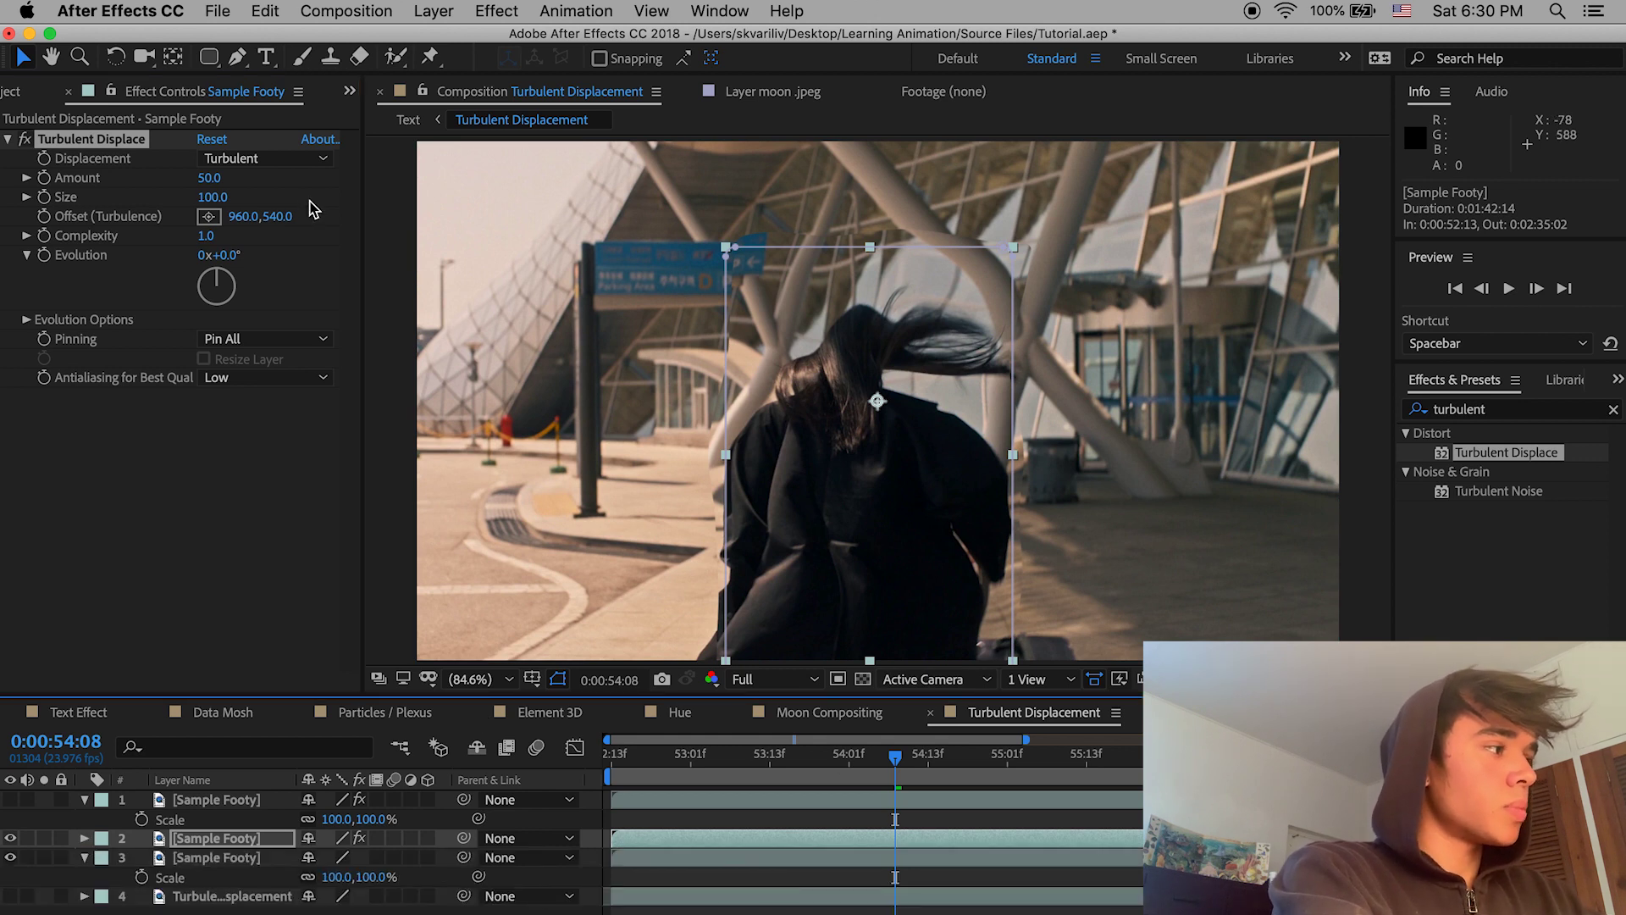
{"action": "left_click", "coordinate": [221, 806]}
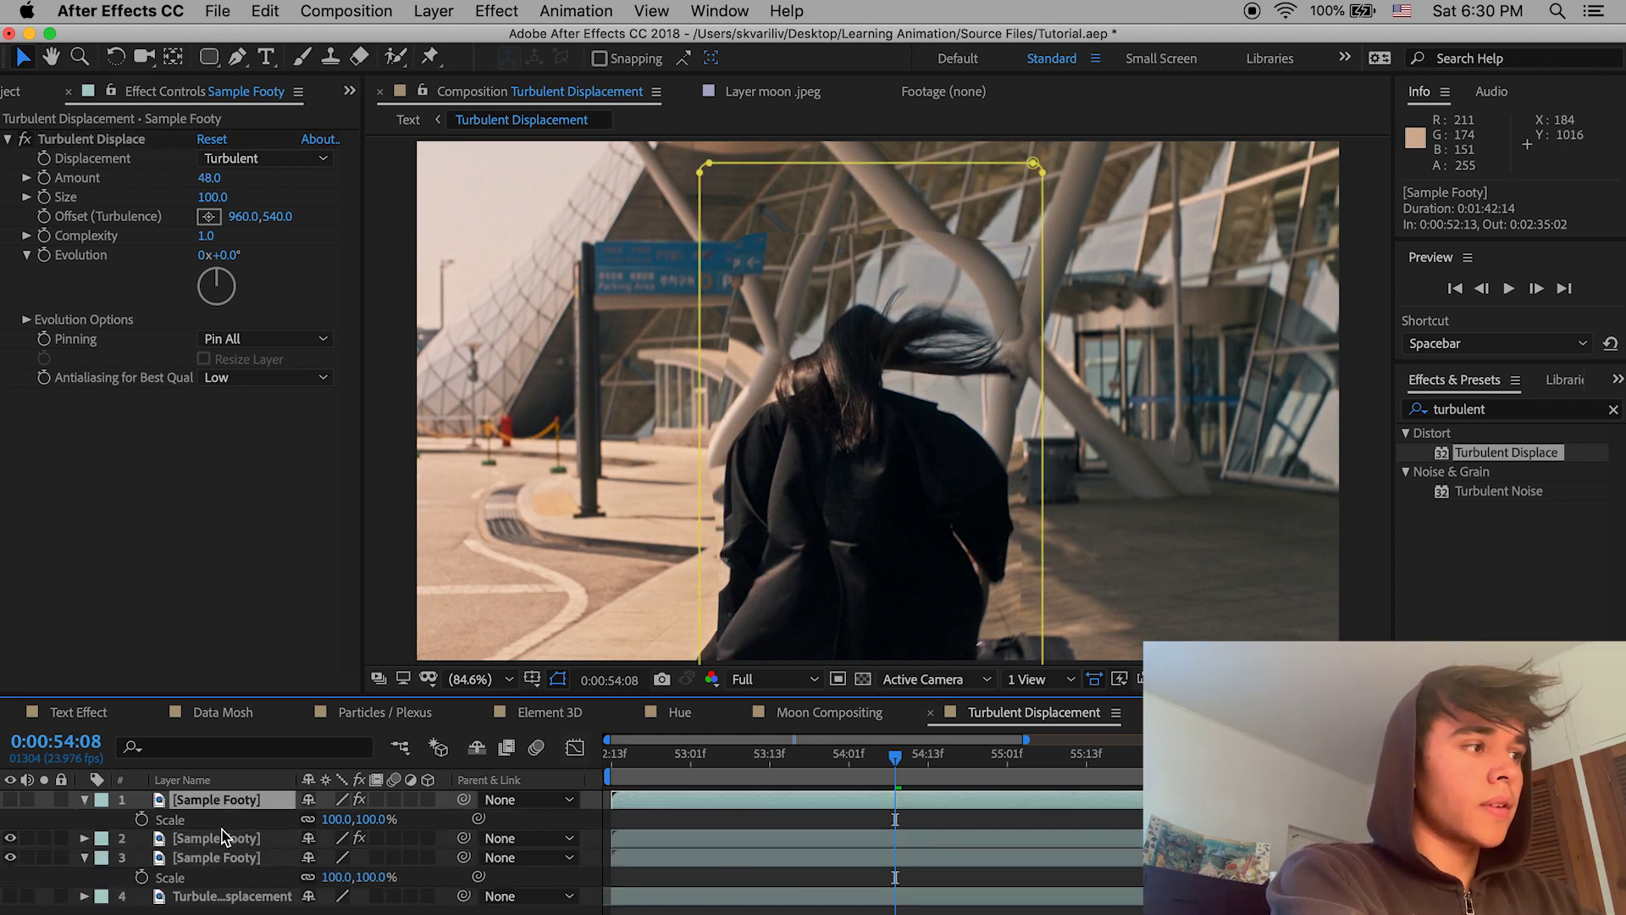
{"action": "left_click", "coordinate": [227, 838]}
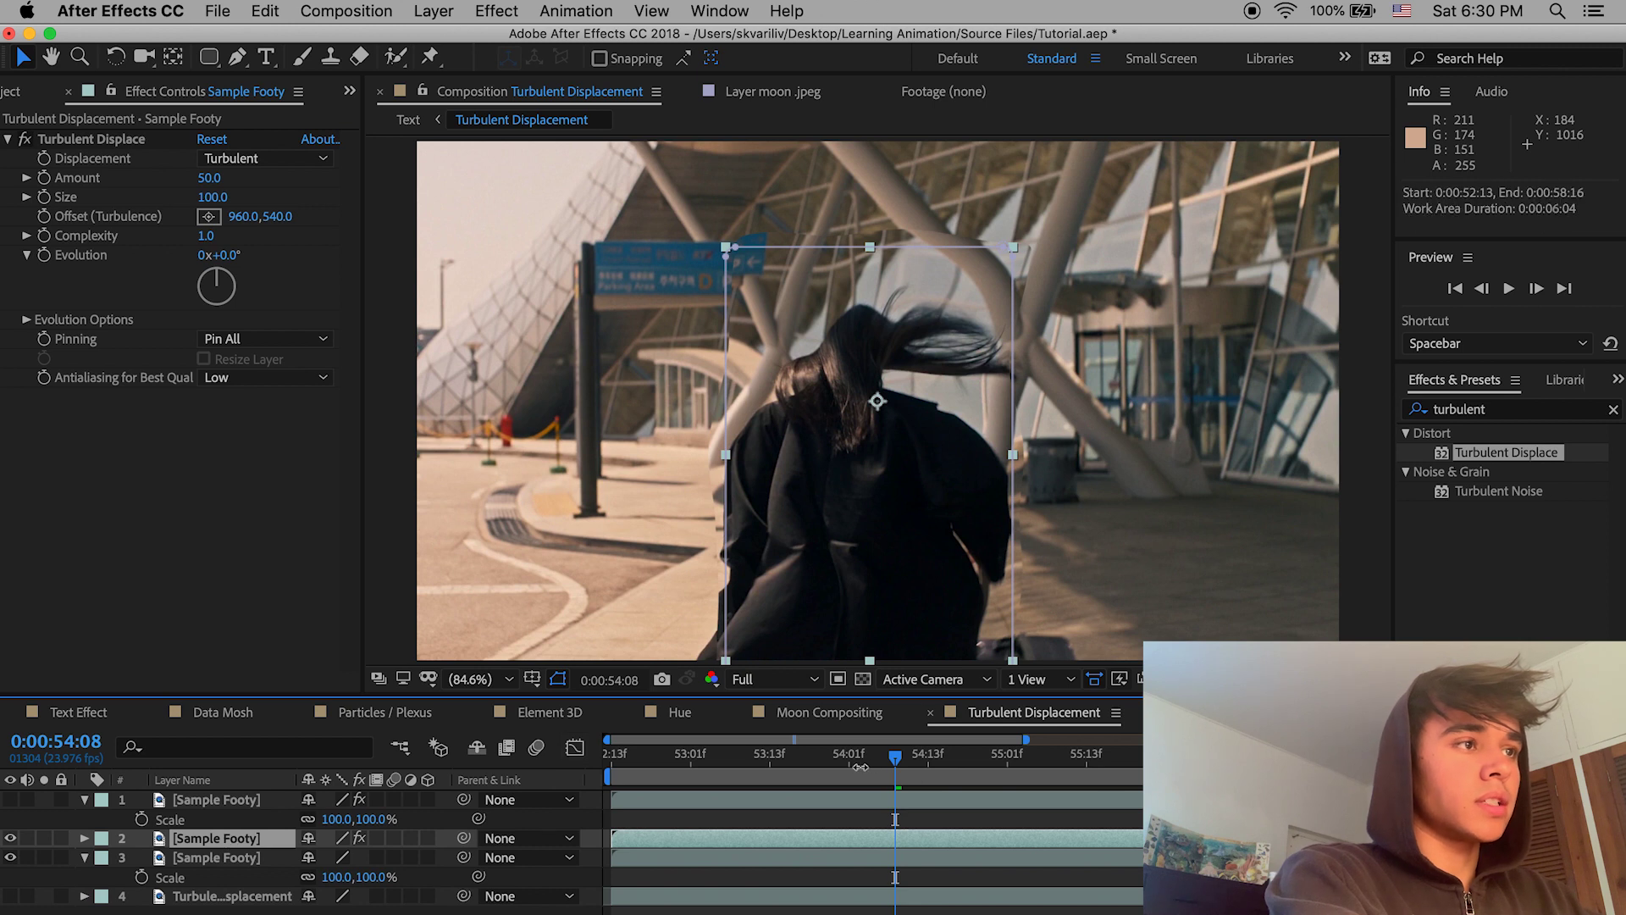
Step: Play back and scrub the Turbulent Displacement composition to review the distortion inside the masked area
{"action": "left_click", "coordinate": [671, 754]}
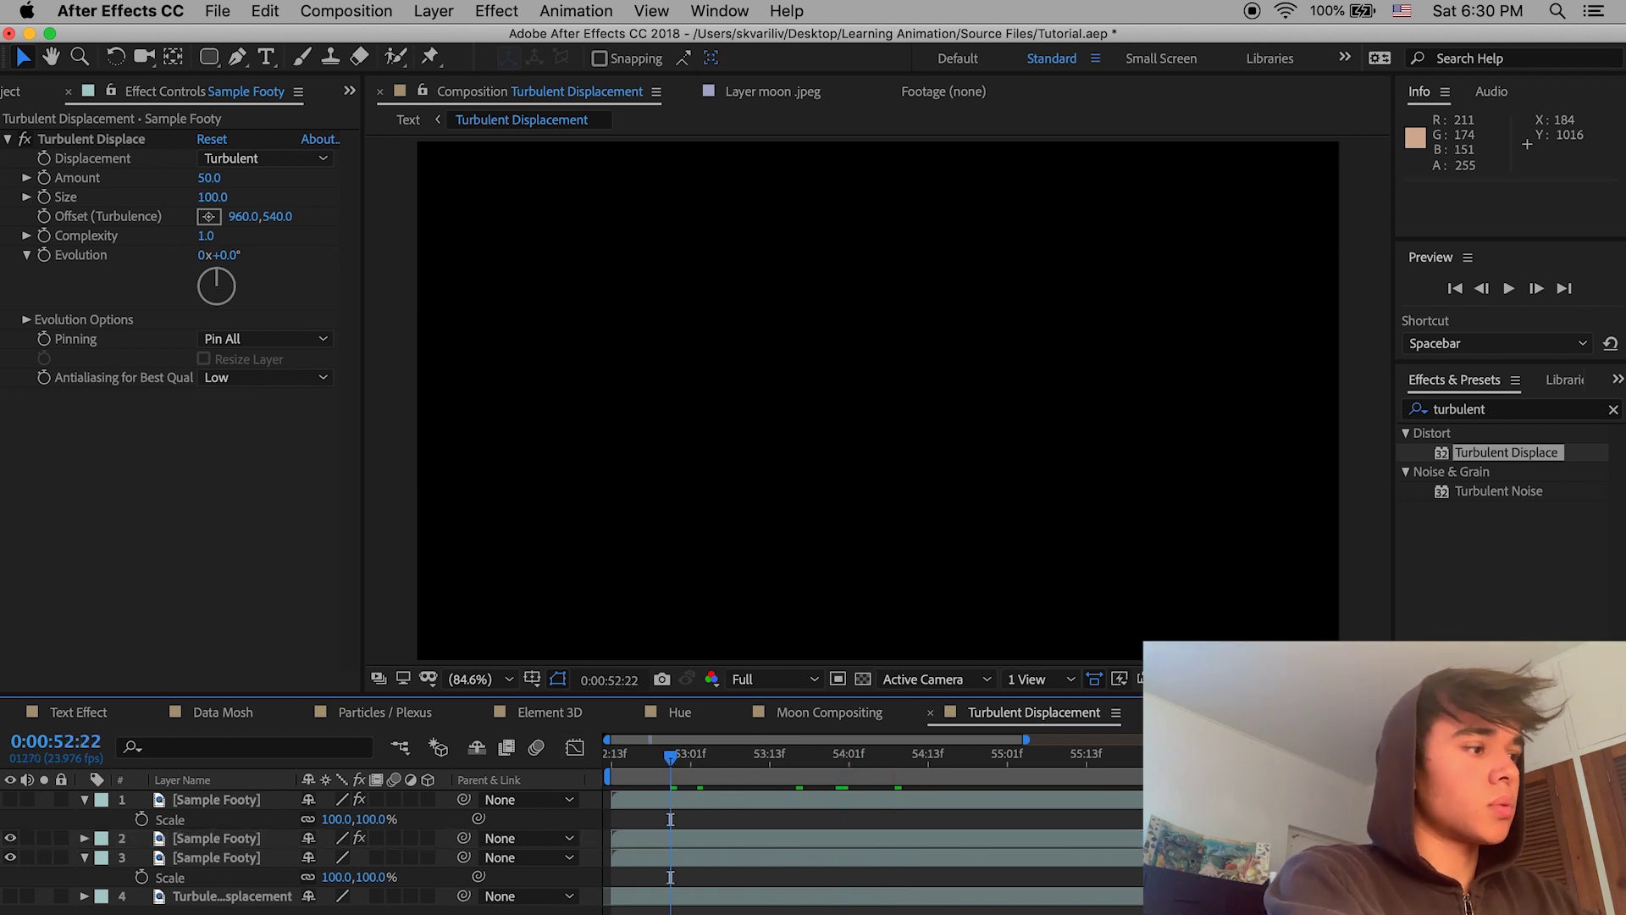
{"action": "key", "text": "space"}
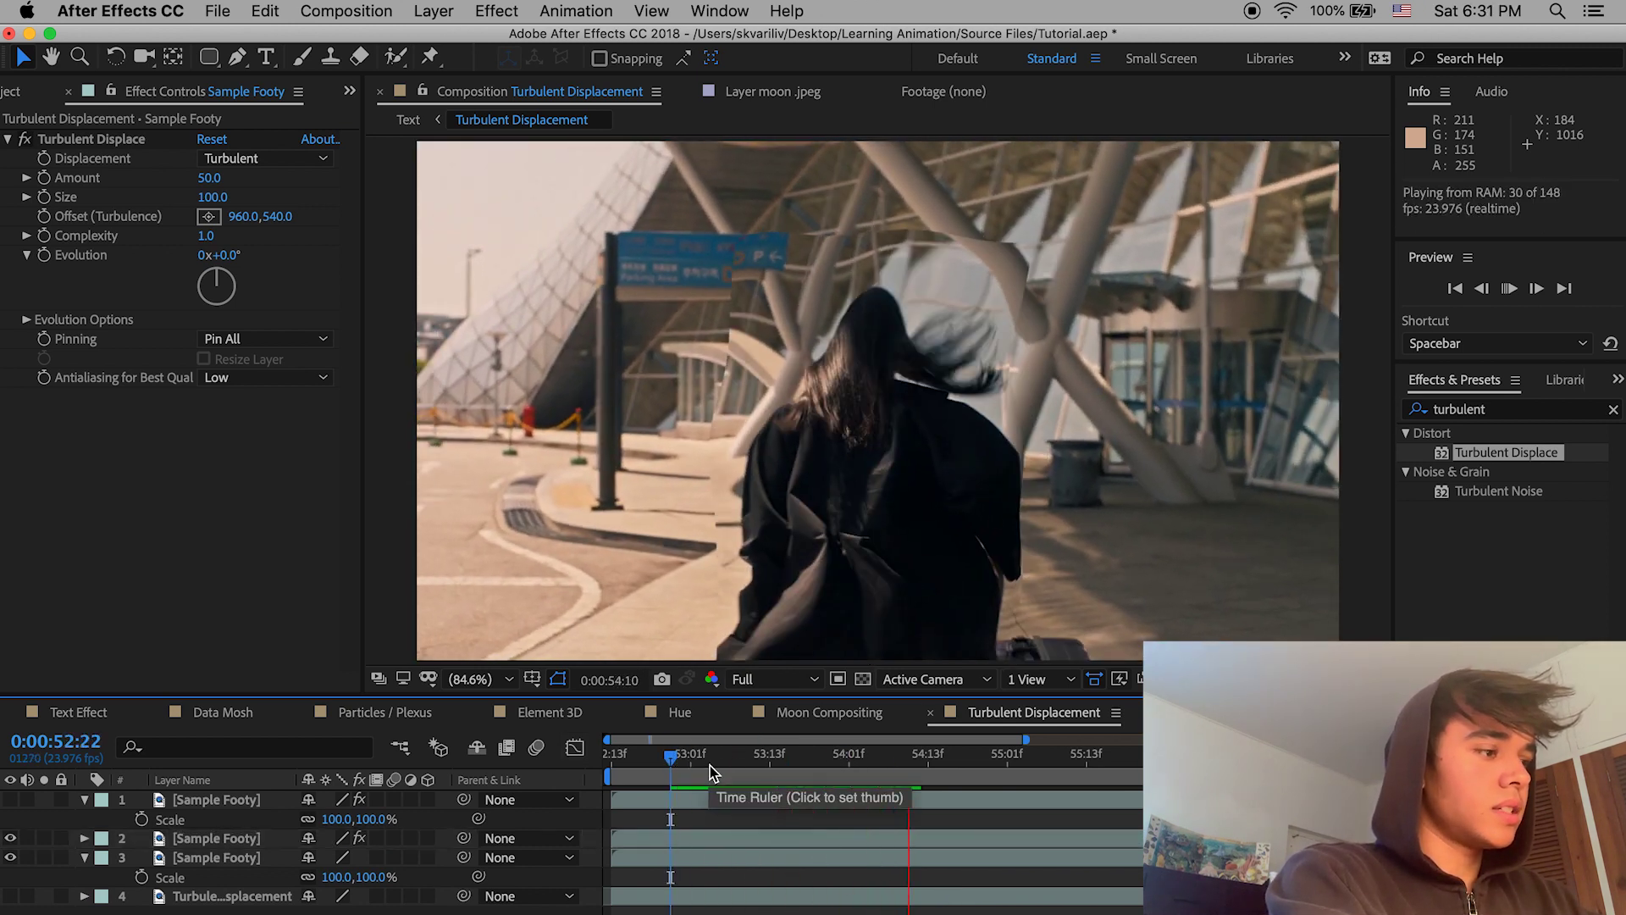
{"action": "mouse_move", "coordinate": [710, 773]}
{"action": "left_mouse_down"}
{"action": "mouse_move", "coordinate": [908, 773]}
{"action": "mouse_move", "coordinate": [718, 775]}
{"action": "left_mouse_up"}
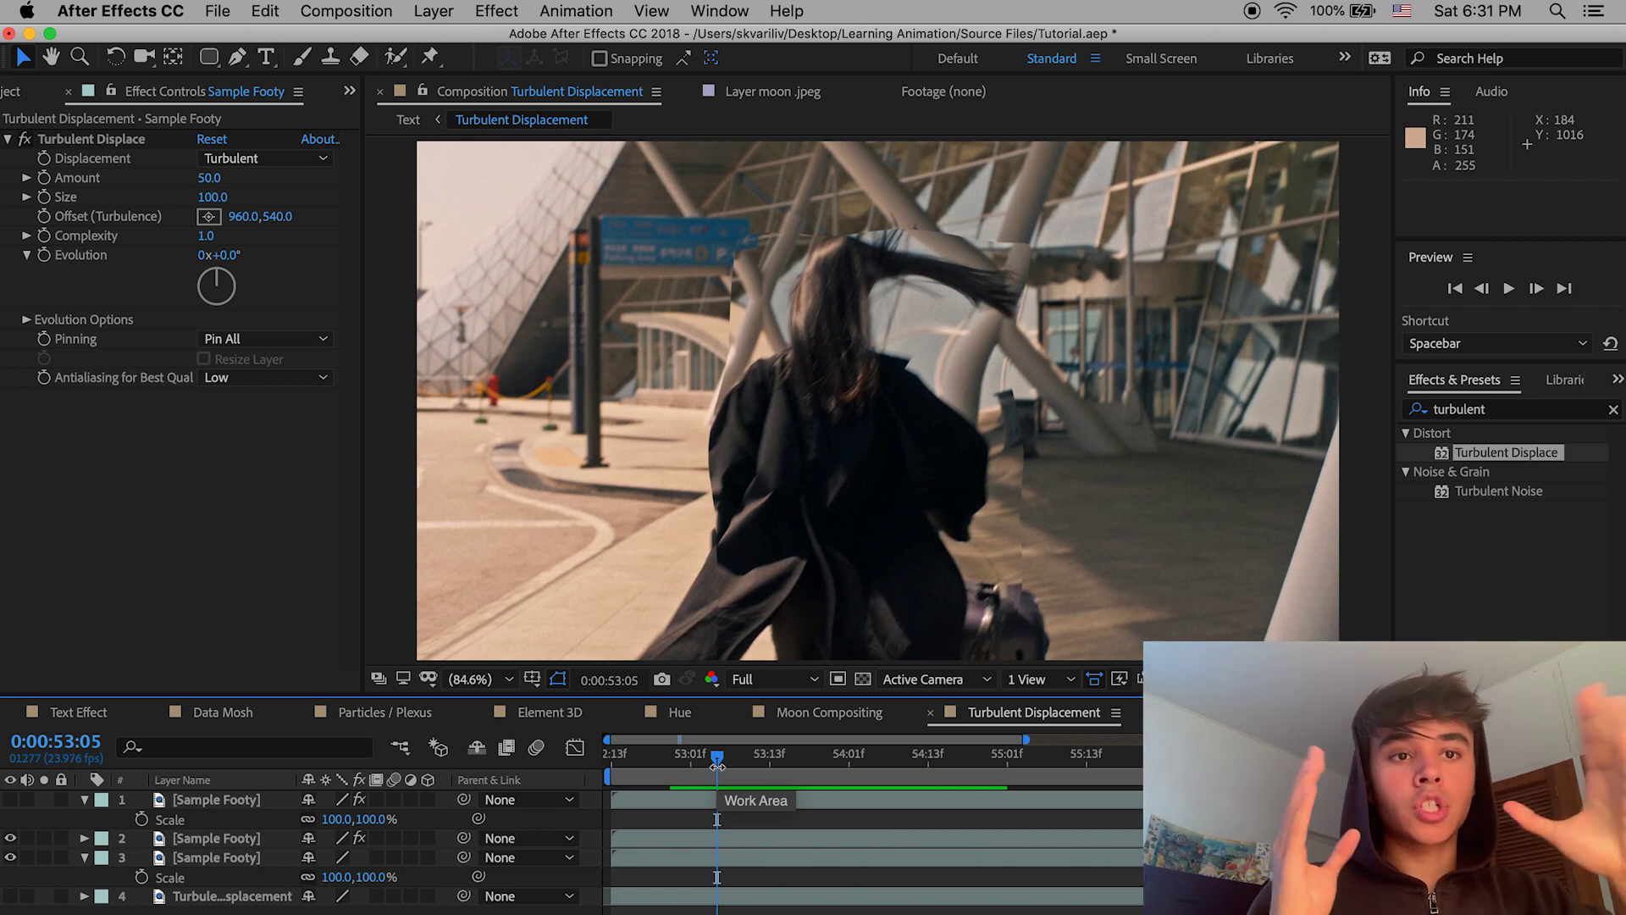
{"action": "left_click_drag", "start_coordinate": [733, 765], "coordinate": [816, 787]}
{"action": "key", "text": "space"}
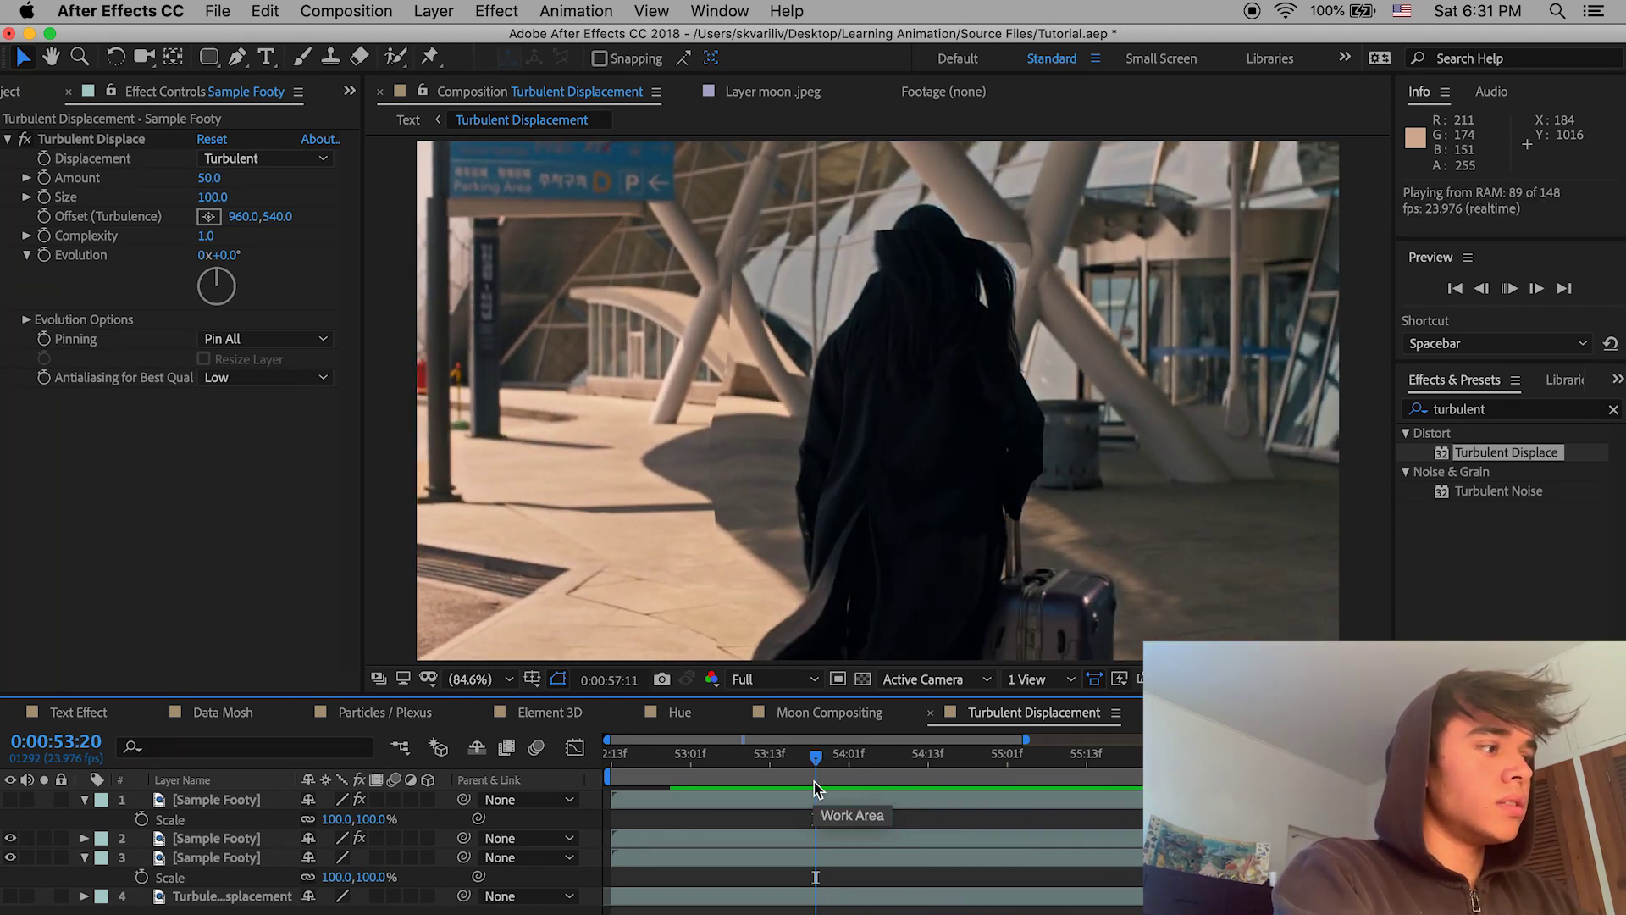
{"action": "key", "text": "space"}
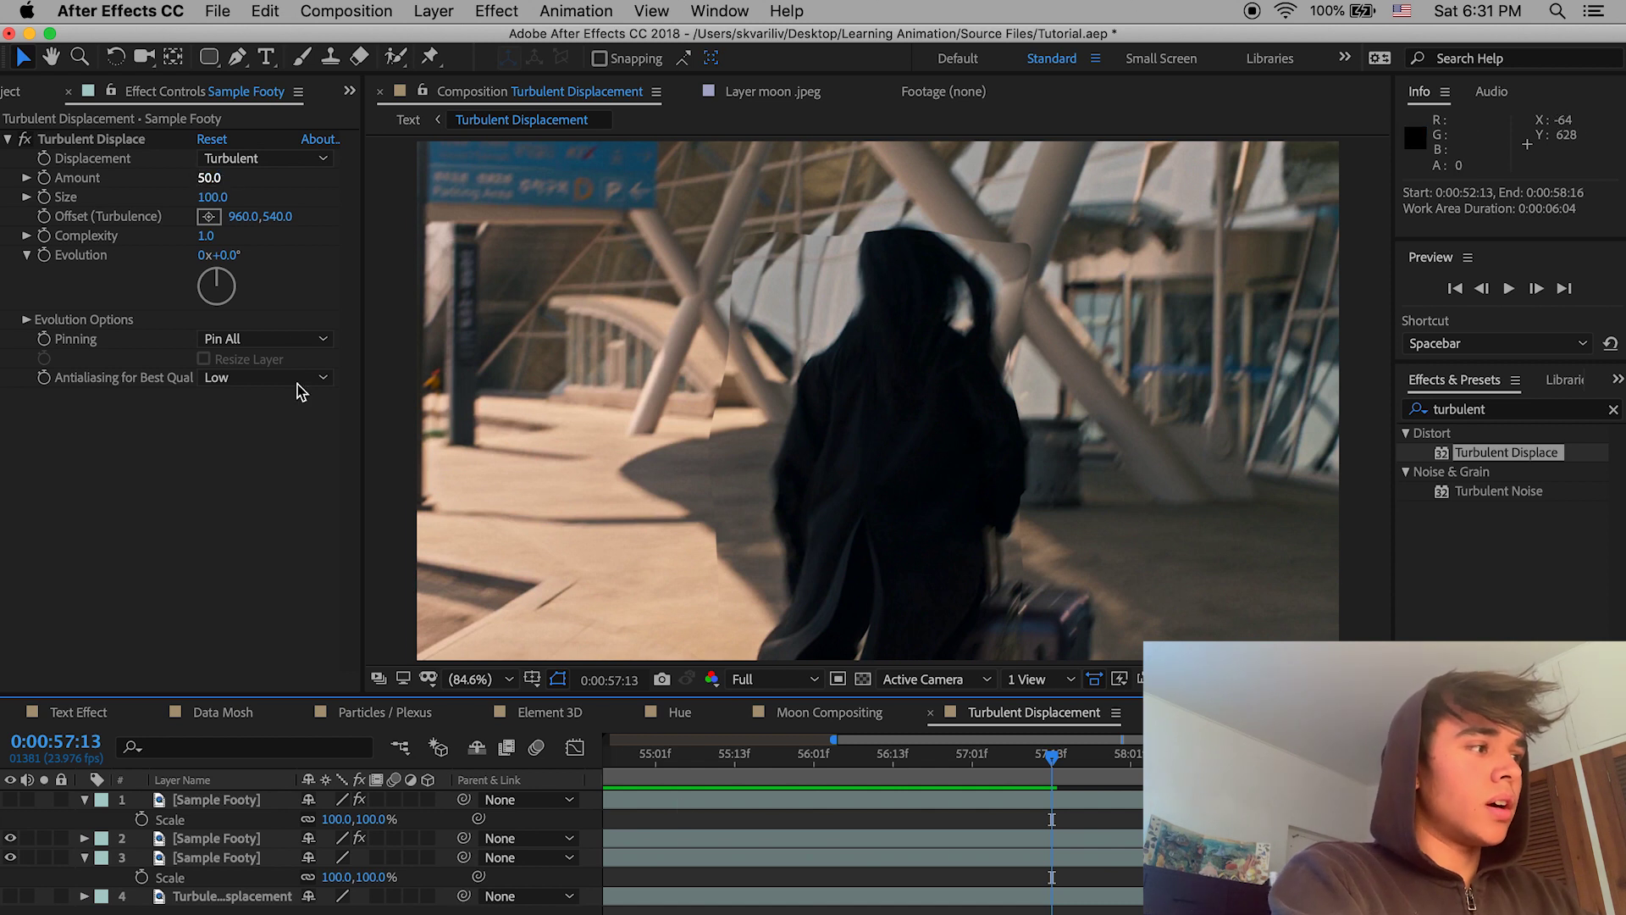
Step: Try a Turbulent Displace Amount of 181 and altered Complexity on the masked Sample Footy layer, undoing the changes
{"action": "left_click", "coordinate": [216, 838]}
{"action": "left_click_drag", "start_coordinate": [209, 179], "coordinate": [452, 282]}
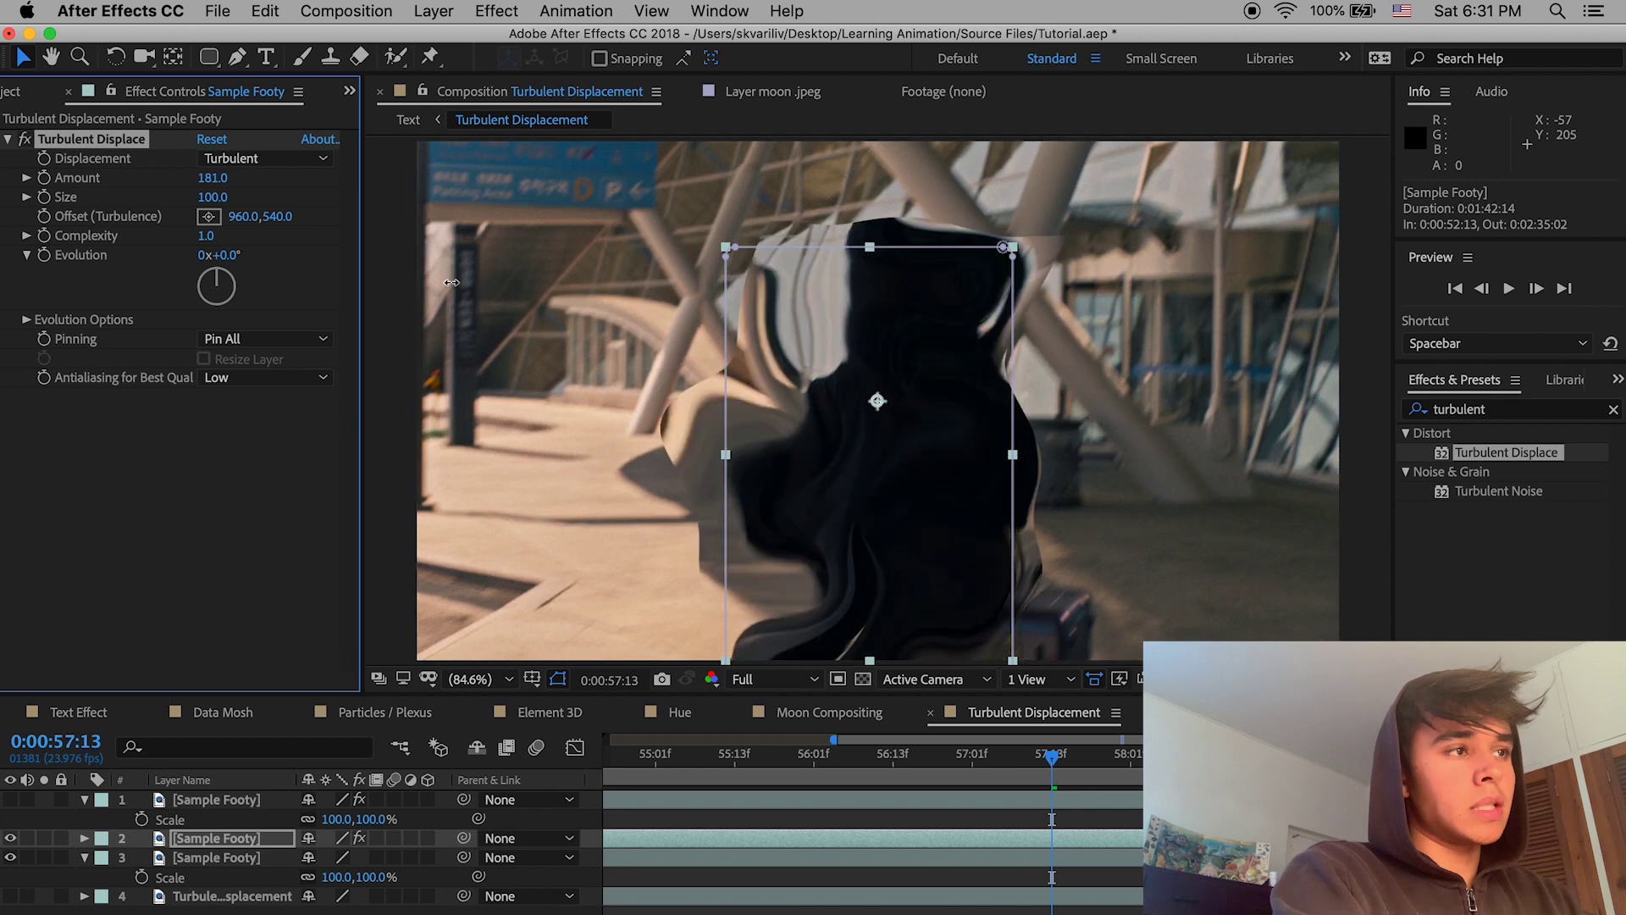
{"action": "left_click", "coordinate": [1060, 886]}
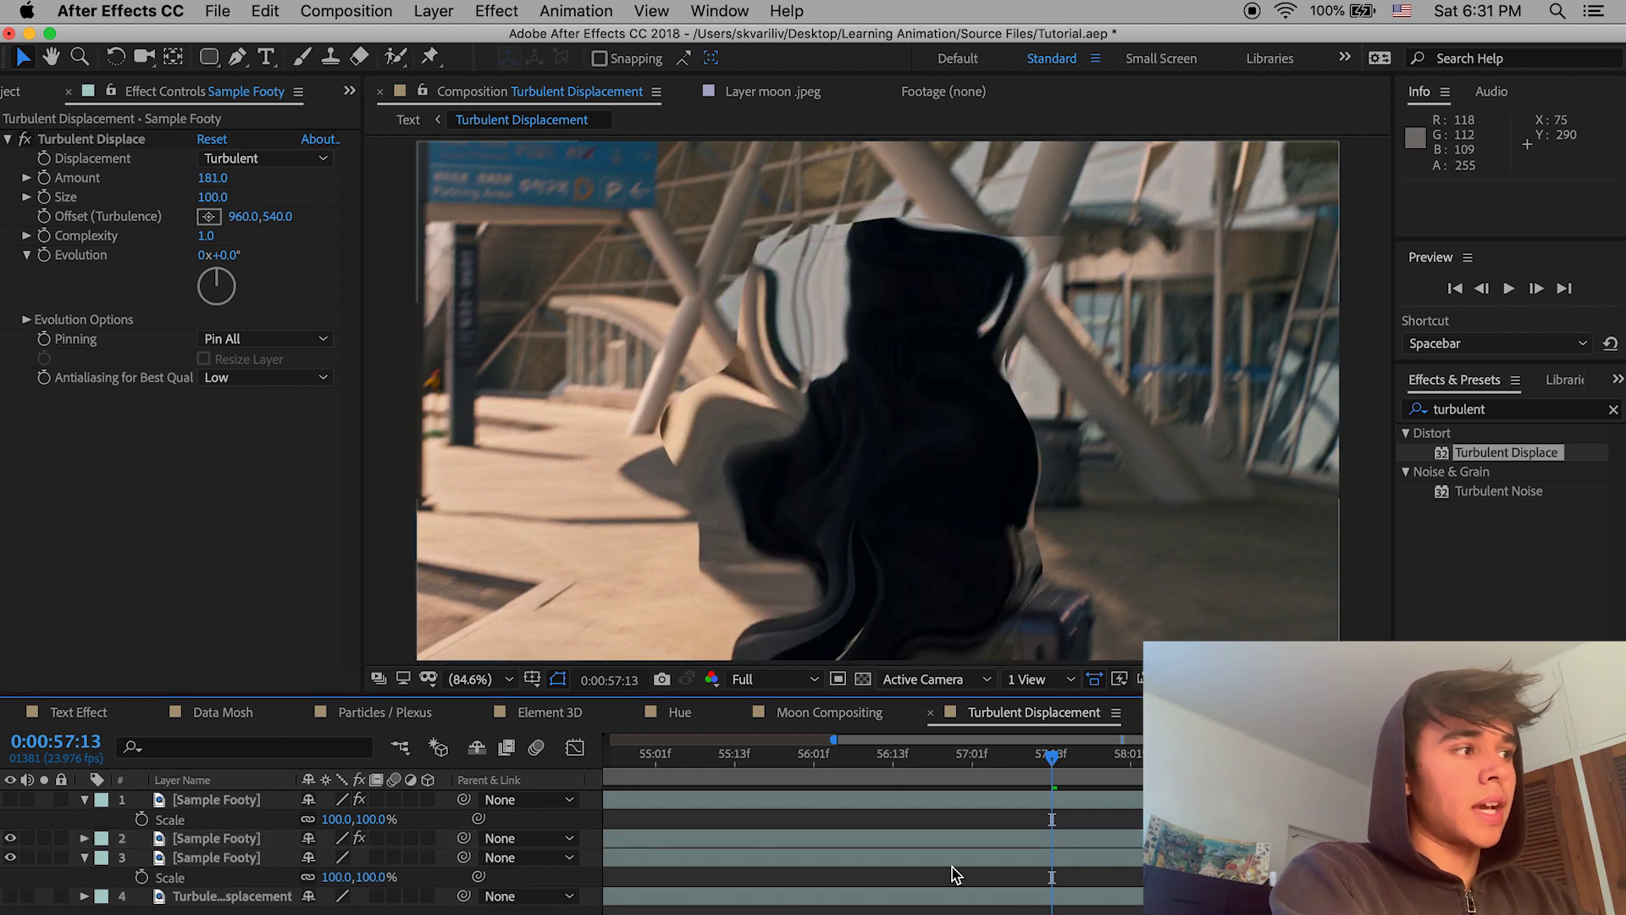
{"action": "key", "text": "super+z"}
{"action": "left_click", "coordinate": [212, 200]}
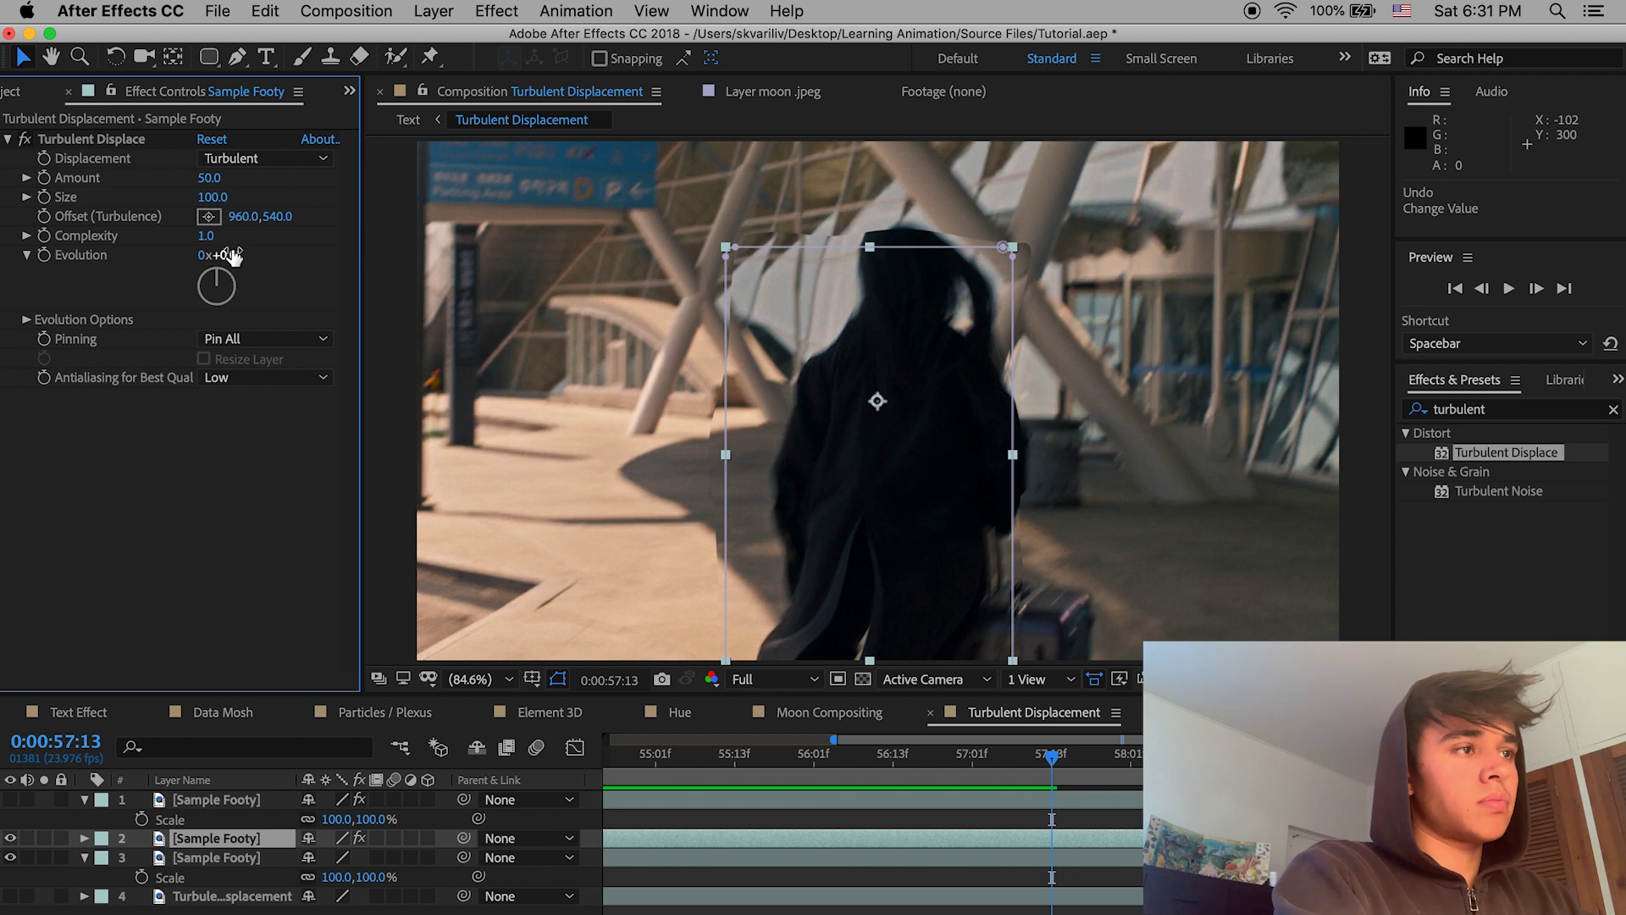
{"action": "left_click_drag", "start_coordinate": [206, 235], "coordinate": [1003, 604]}
{"action": "left_click_drag", "start_coordinate": [662, 516], "coordinate": [313, 385]}
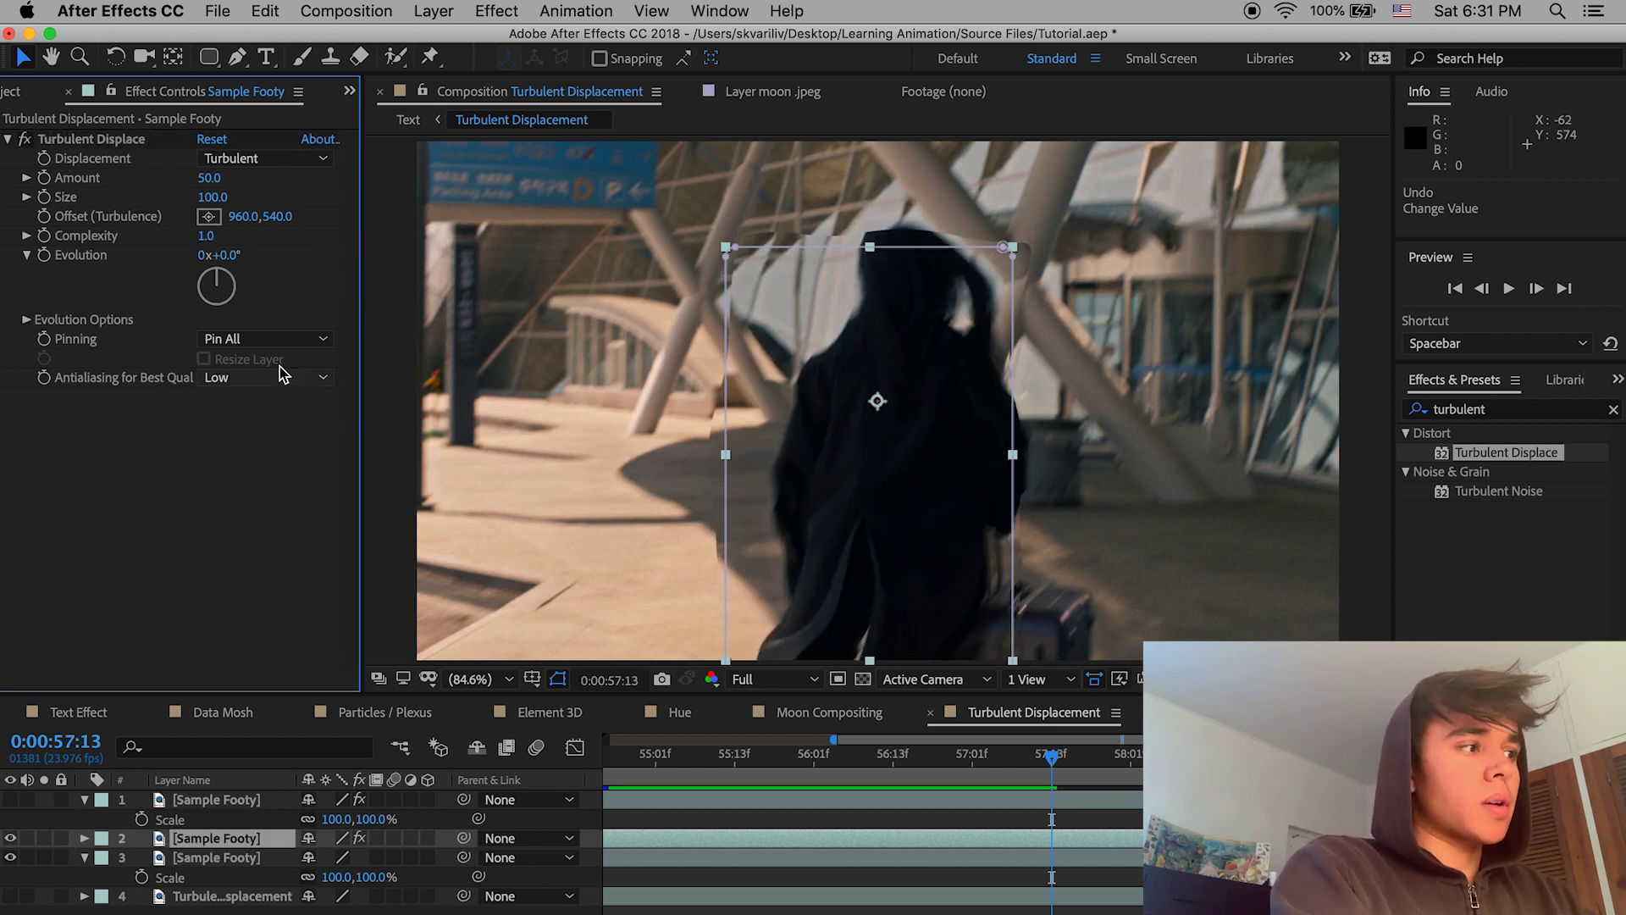
Step: Scrub back through the masked shot in the Turbulent Displacement composition to around 0:00:53:20
{"action": "scroll", "coordinate": [957, 787], "scroll_direction": "left", "scroll_amount": 5}
{"action": "left_click", "coordinate": [716, 756]}
{"action": "left_click_drag", "start_coordinate": [716, 772], "coordinate": [925, 774]}
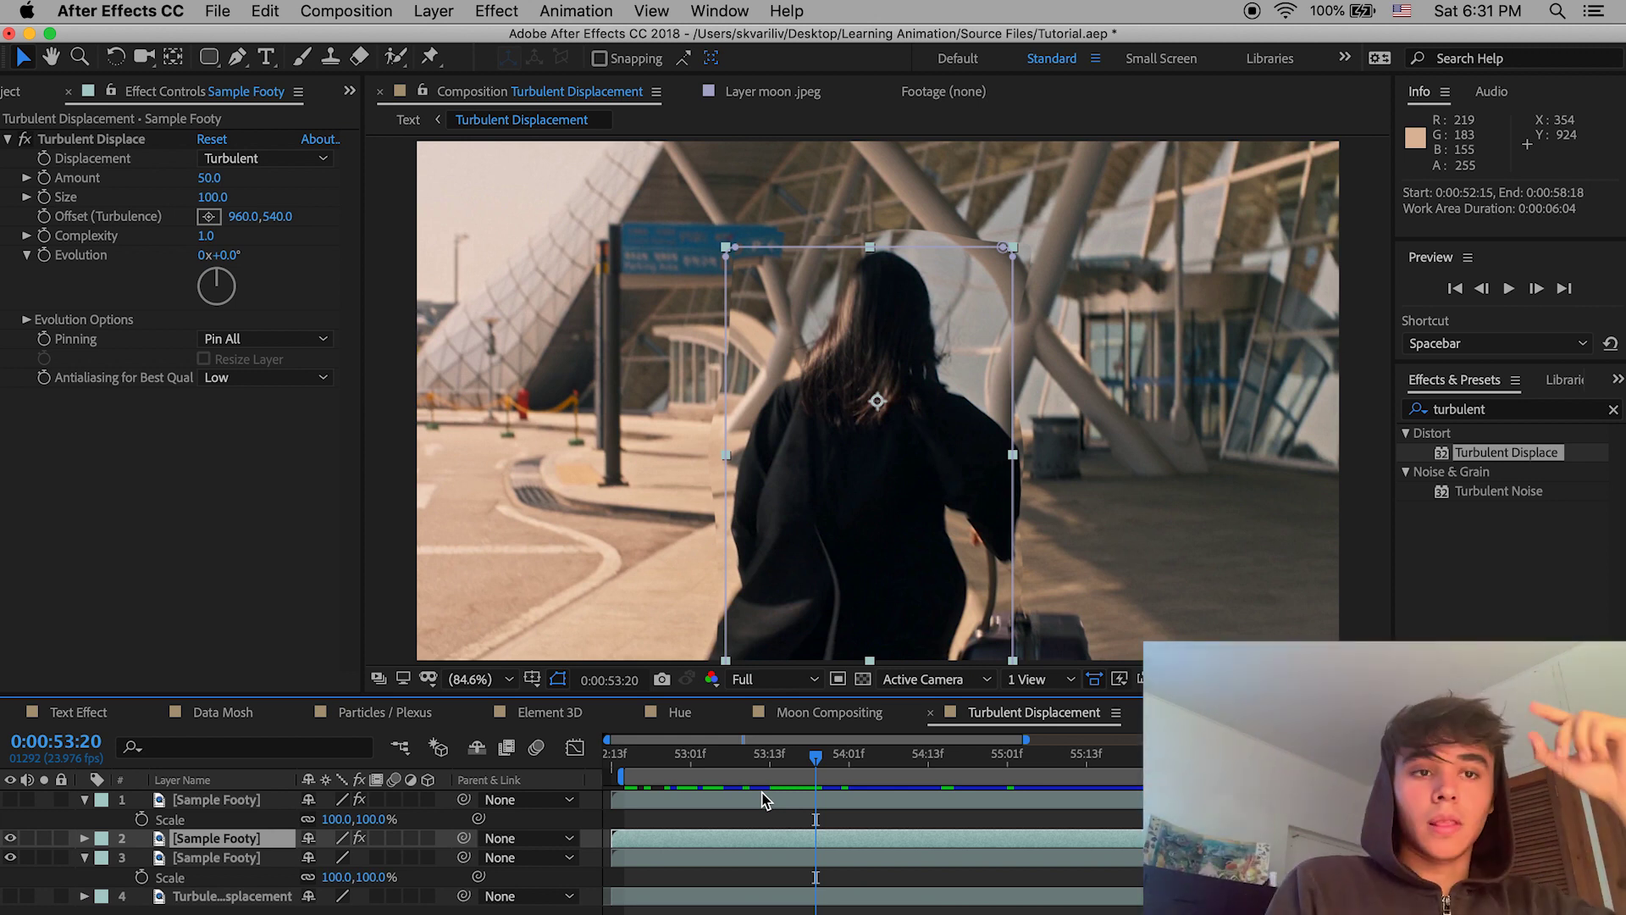
Step: Switch to the Element 3D composition and hide its Track Null 1, 3D Tracker Camera and Element 3D layers
{"action": "left_click", "coordinate": [555, 712]}
{"action": "left_click_drag", "start_coordinate": [784, 763], "coordinate": [649, 762]}
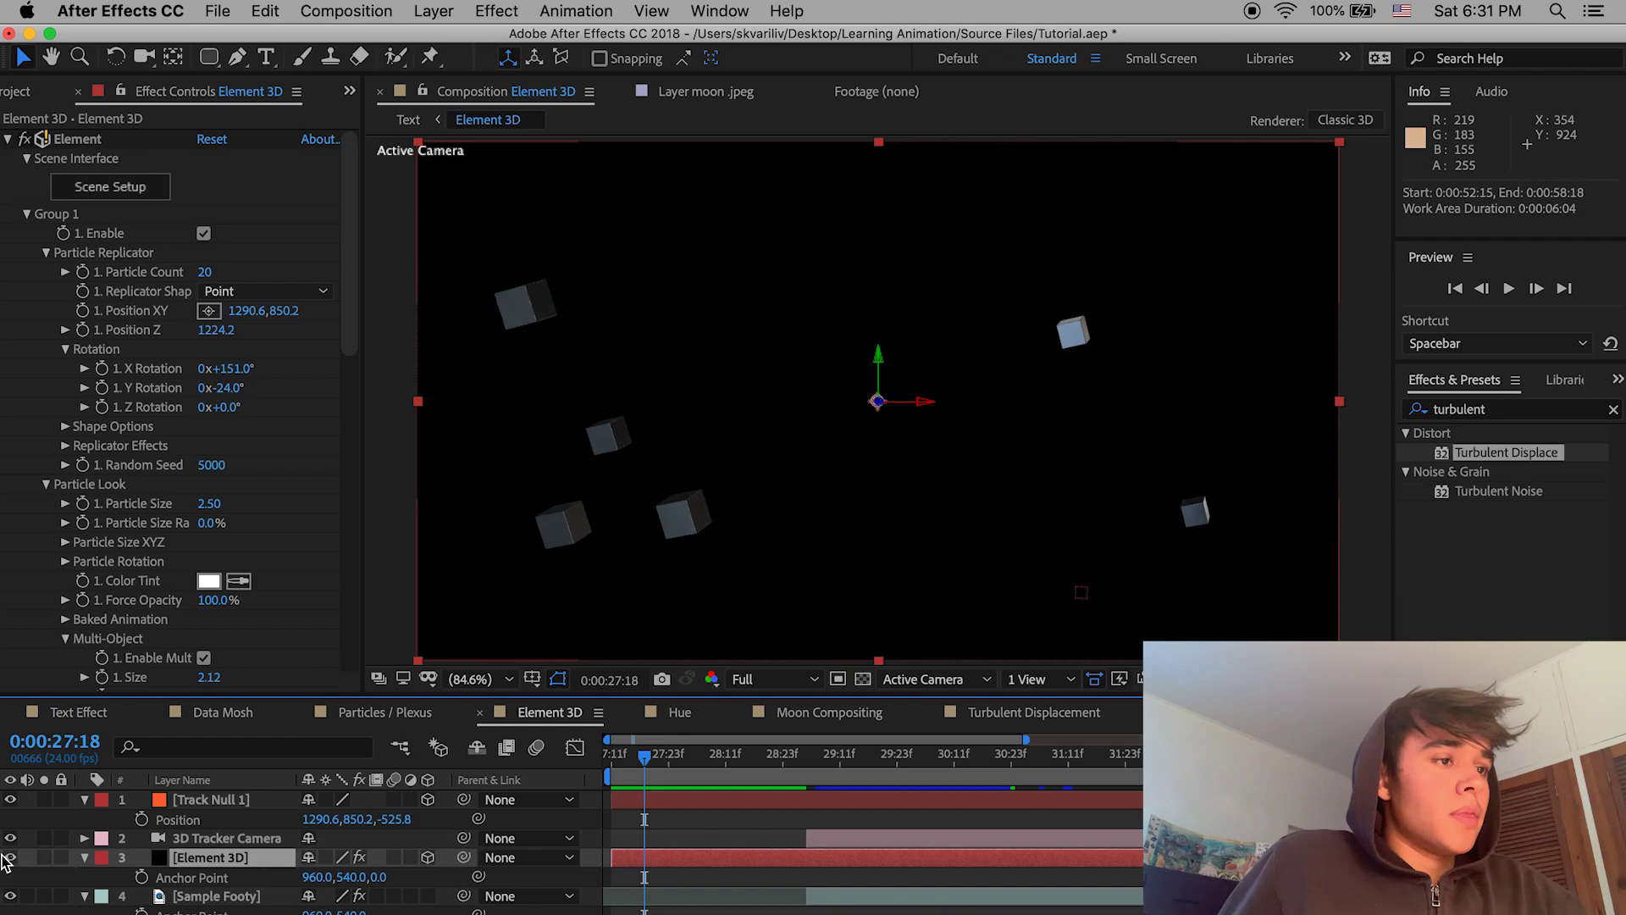
{"action": "left_click", "coordinate": [10, 858]}
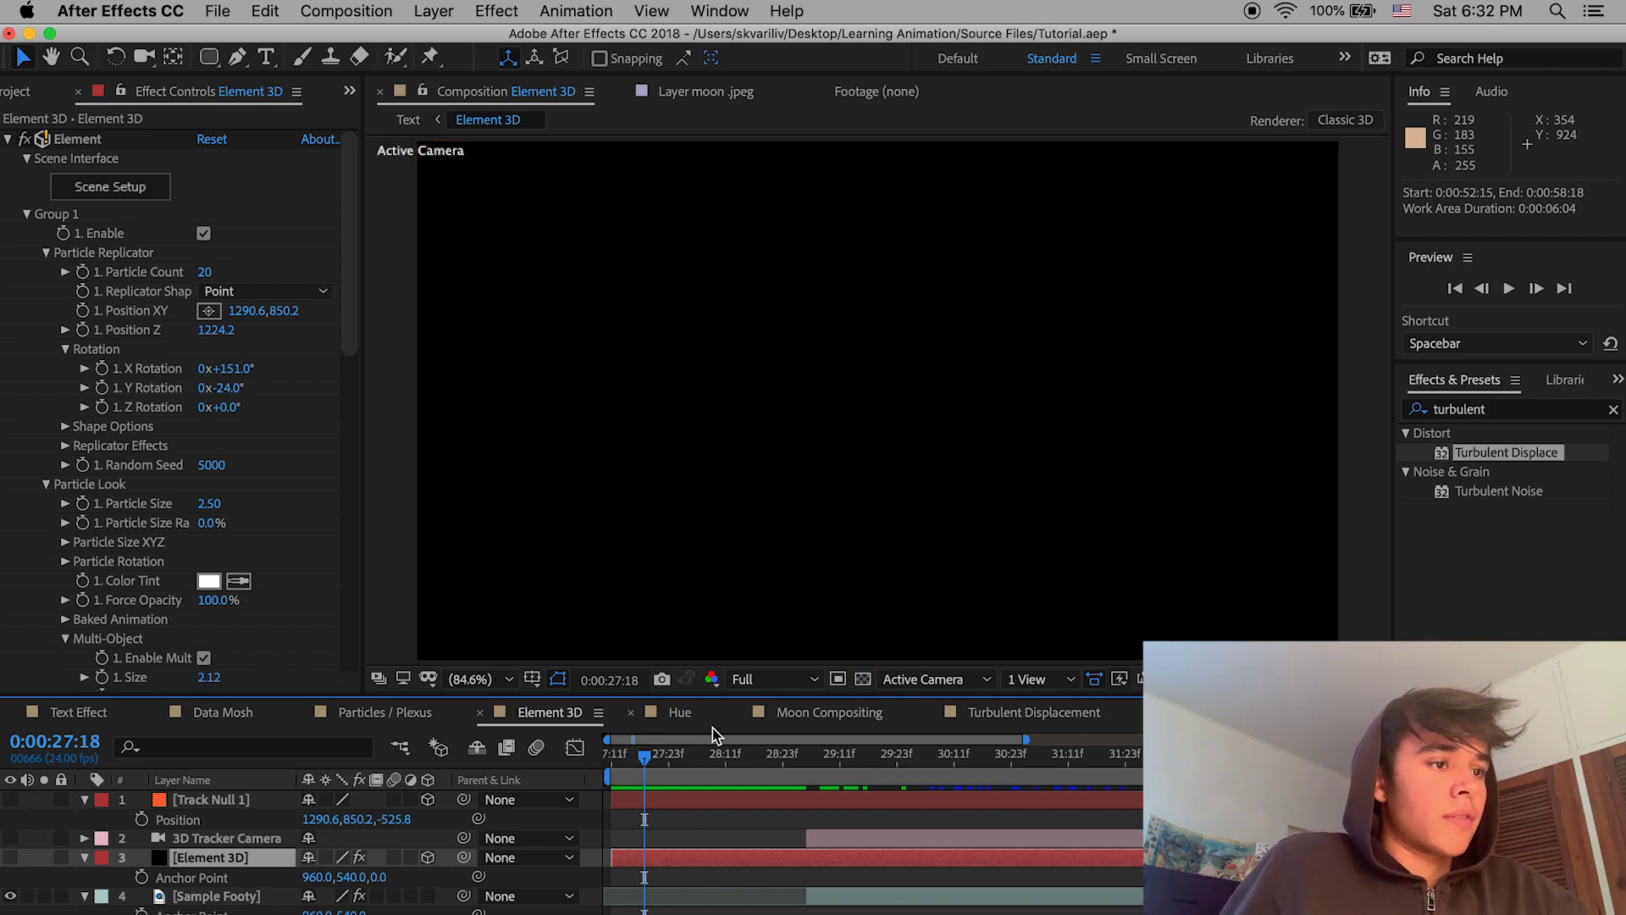
Step: Hide the Sample Footy layer and scrub the reference clip to examine its floating cubes around 0:00:28:02
{"action": "scroll", "coordinate": [811, 881], "scroll_direction": "down", "scroll_amount": 1}
{"action": "left_click", "coordinate": [715, 771]}
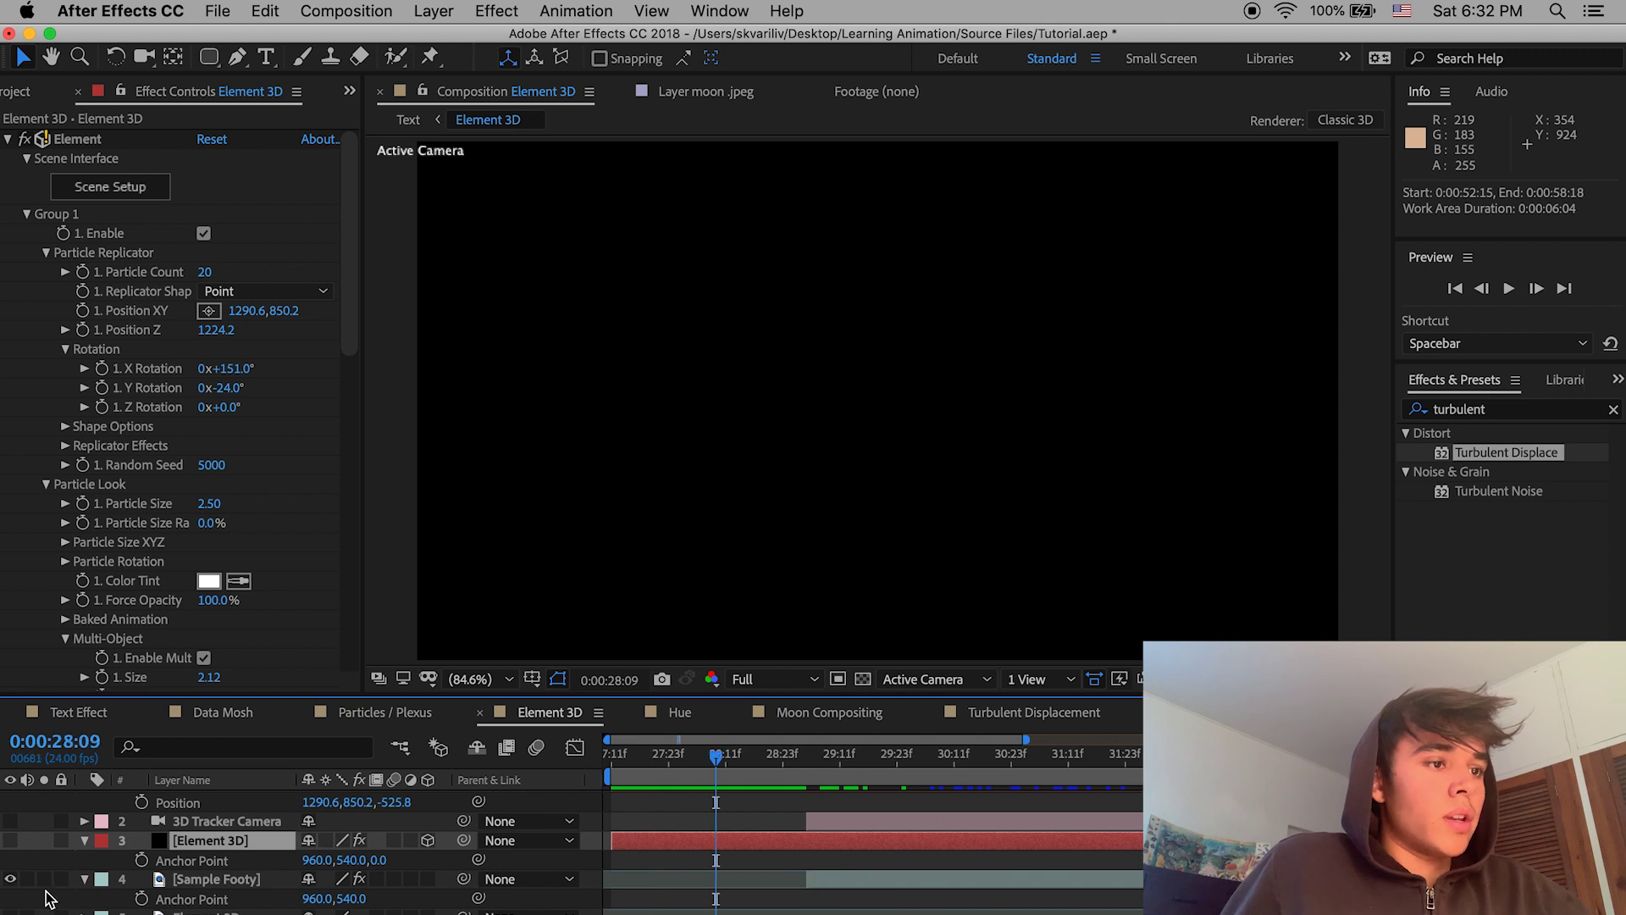
{"action": "left_click_drag", "start_coordinate": [705, 778], "coordinate": [600, 779]}
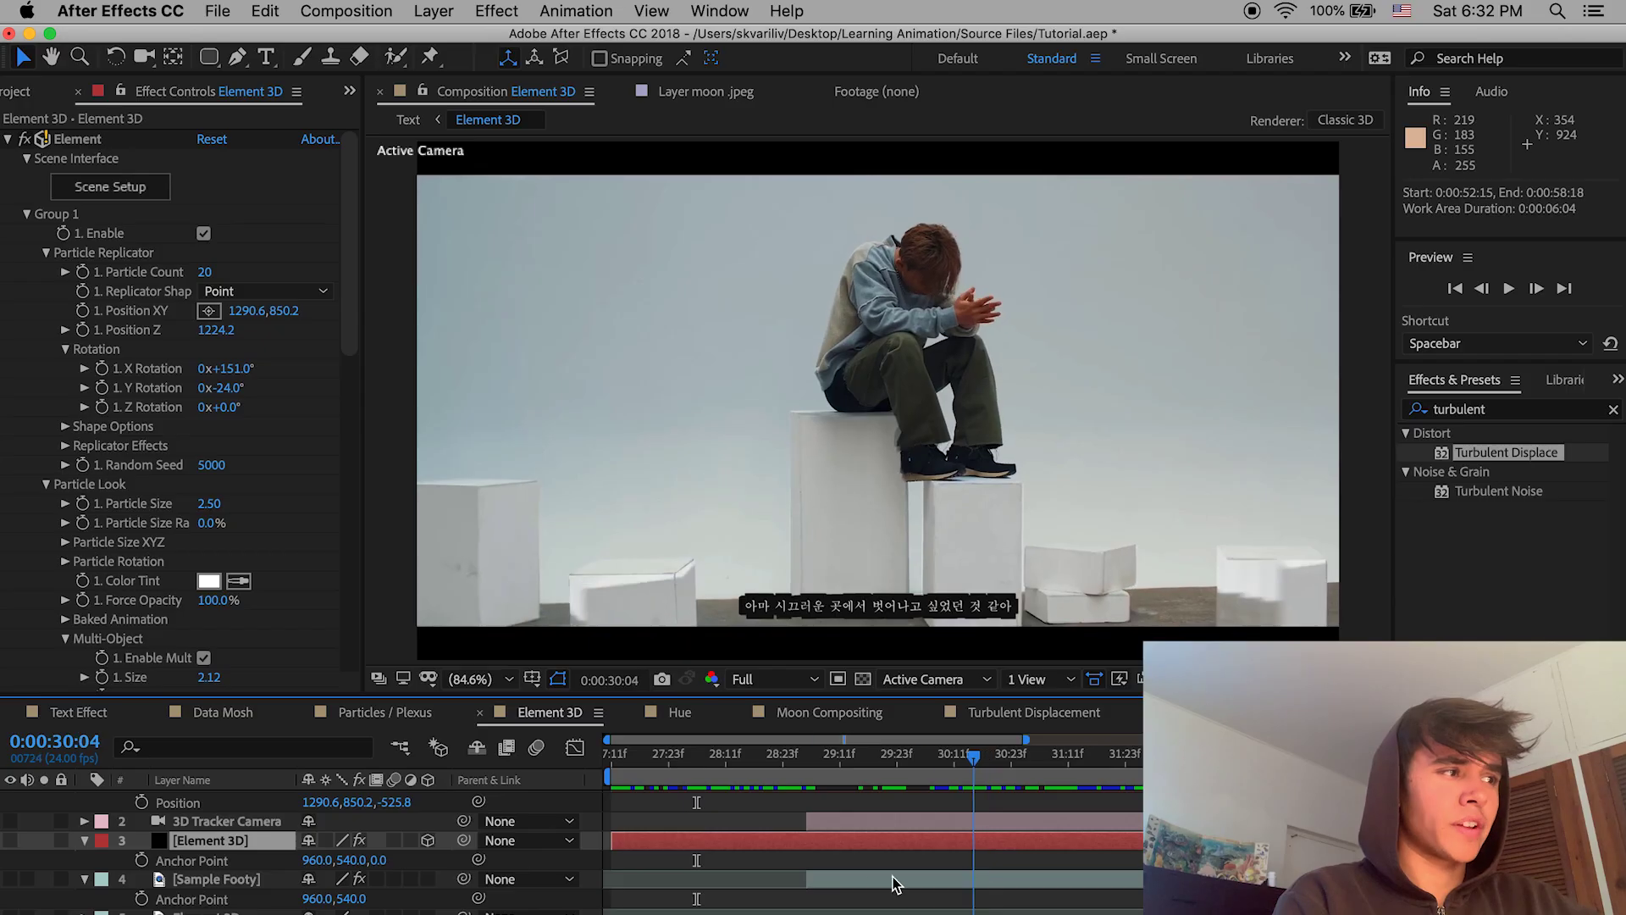
{"action": "left_click_drag", "start_coordinate": [860, 881], "coordinate": [682, 878]}
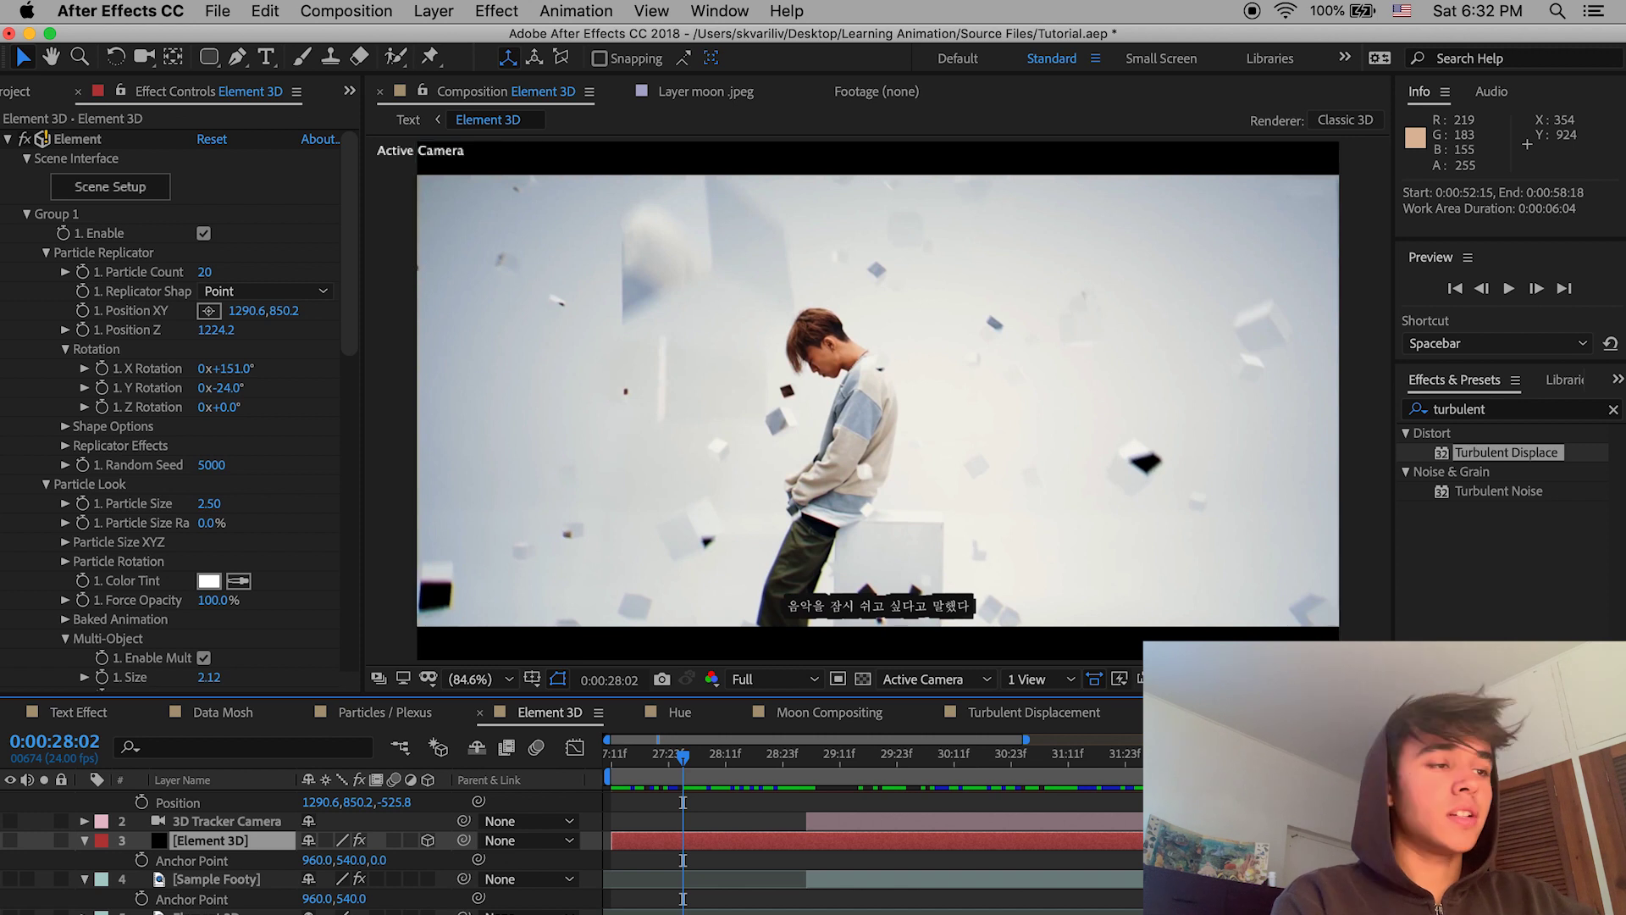
Step: Show the Sample Footy layer, preview its clip and set the current time to 0:00:29:09
{"action": "left_click", "coordinate": [10, 879]}
{"action": "left_click_drag", "start_coordinate": [844, 775], "coordinate": [881, 775]}
{"action": "key", "text": "space"}
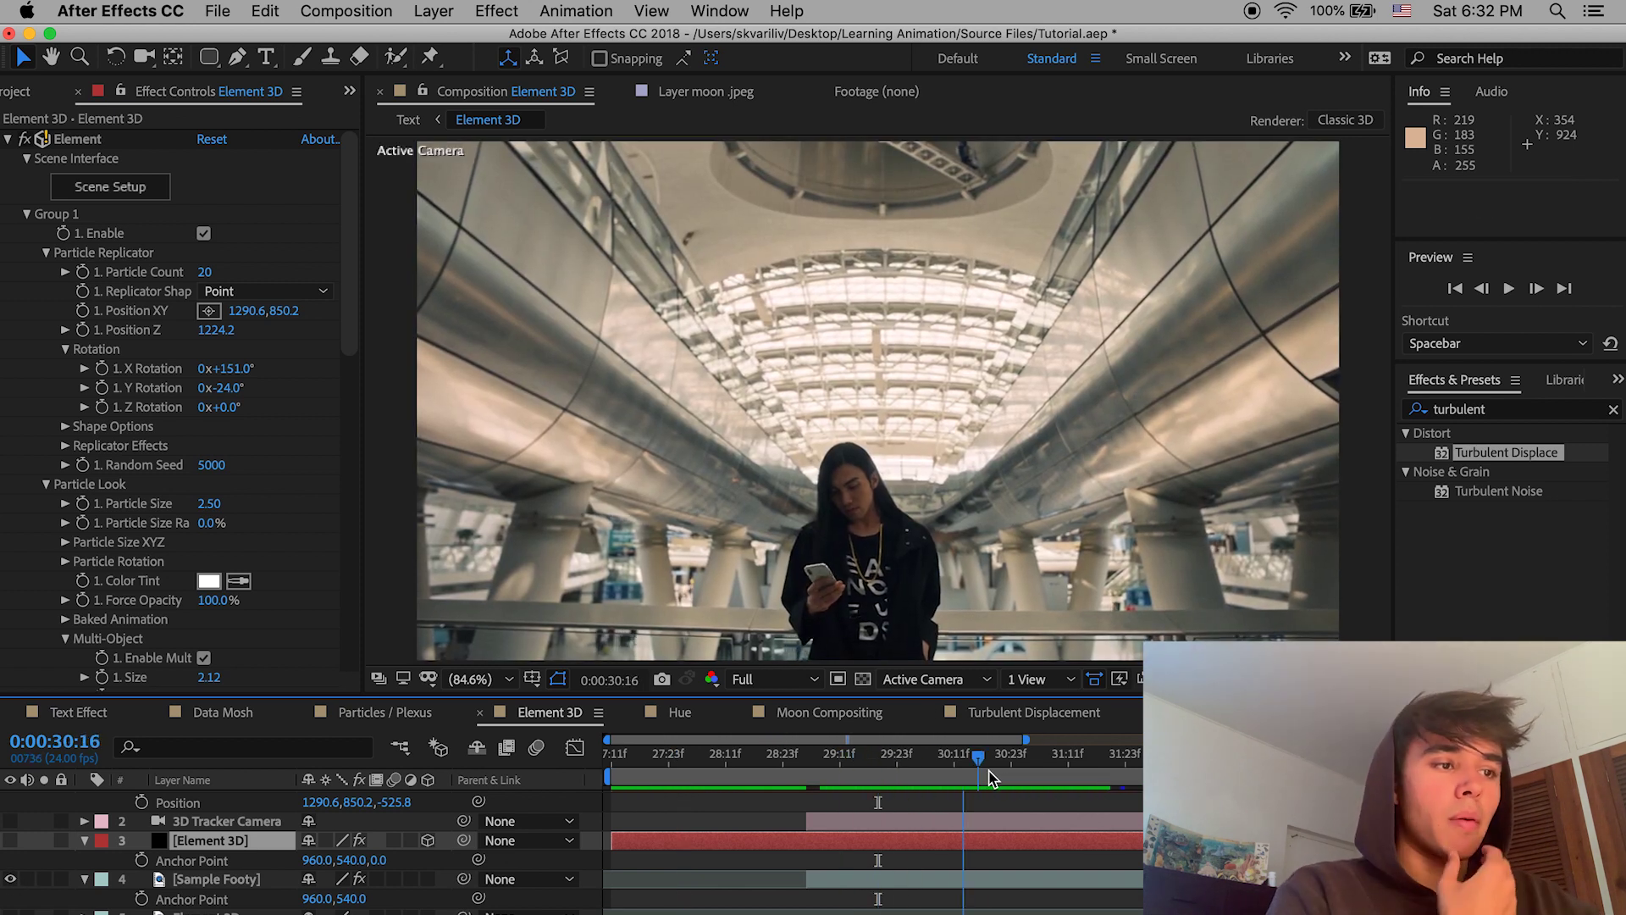
{"action": "left_click", "coordinate": [1040, 756]}
{"action": "left_click_drag", "start_coordinate": [1040, 837], "coordinate": [830, 835]}
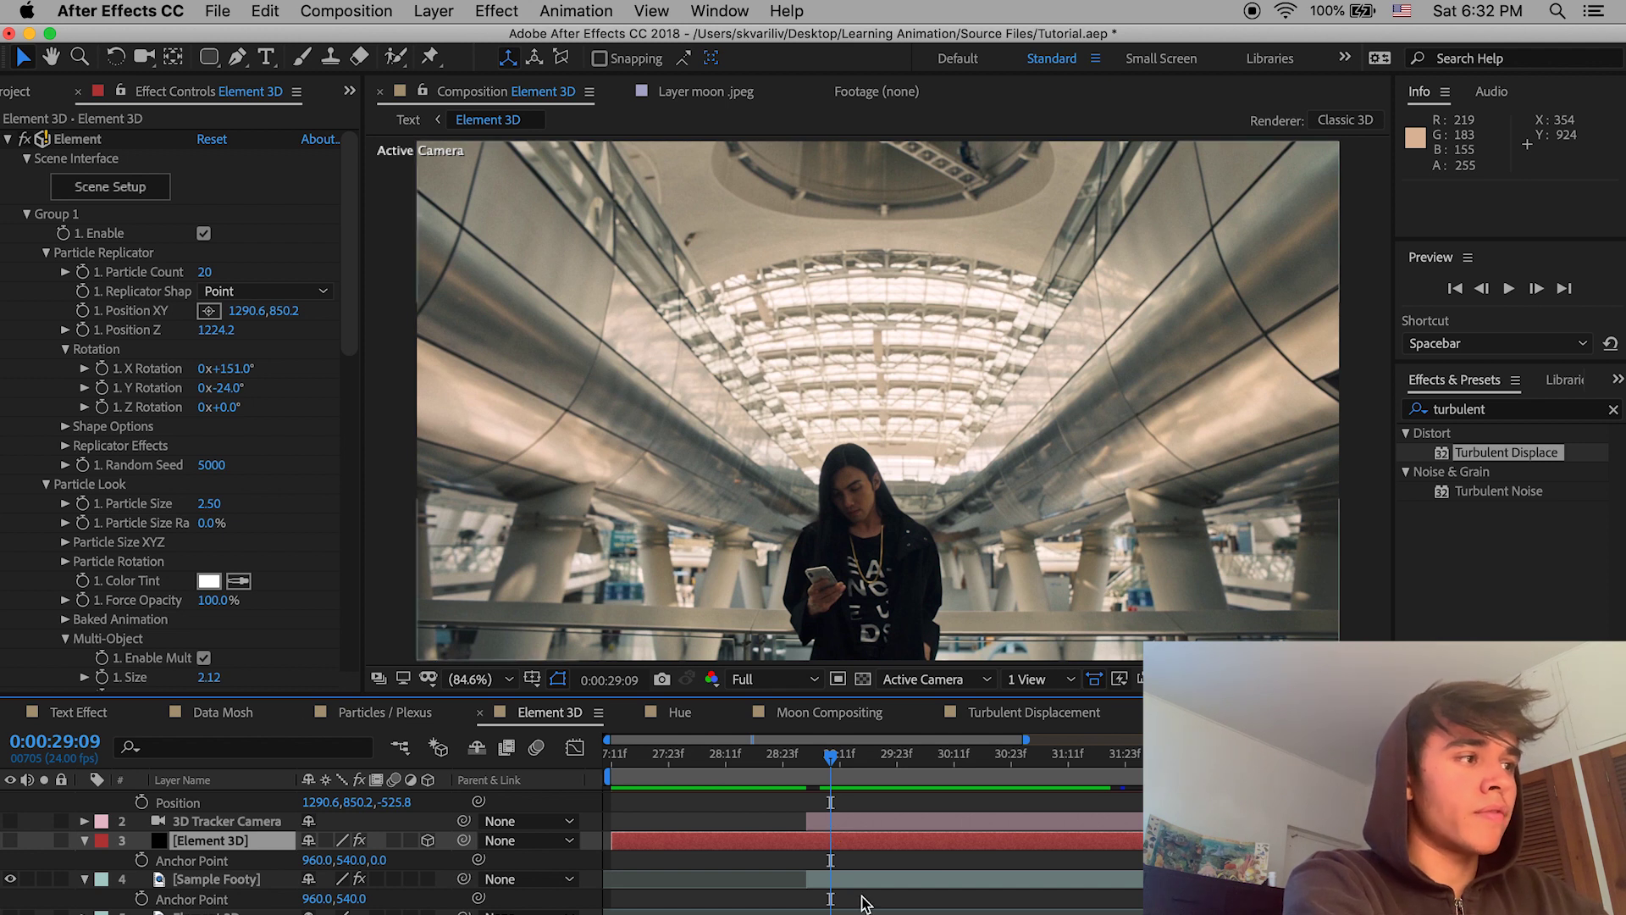
Step: Create a new black solid named ELEMENT 3D in the Element 3D composition
{"action": "left_click", "coordinate": [277, 622]}
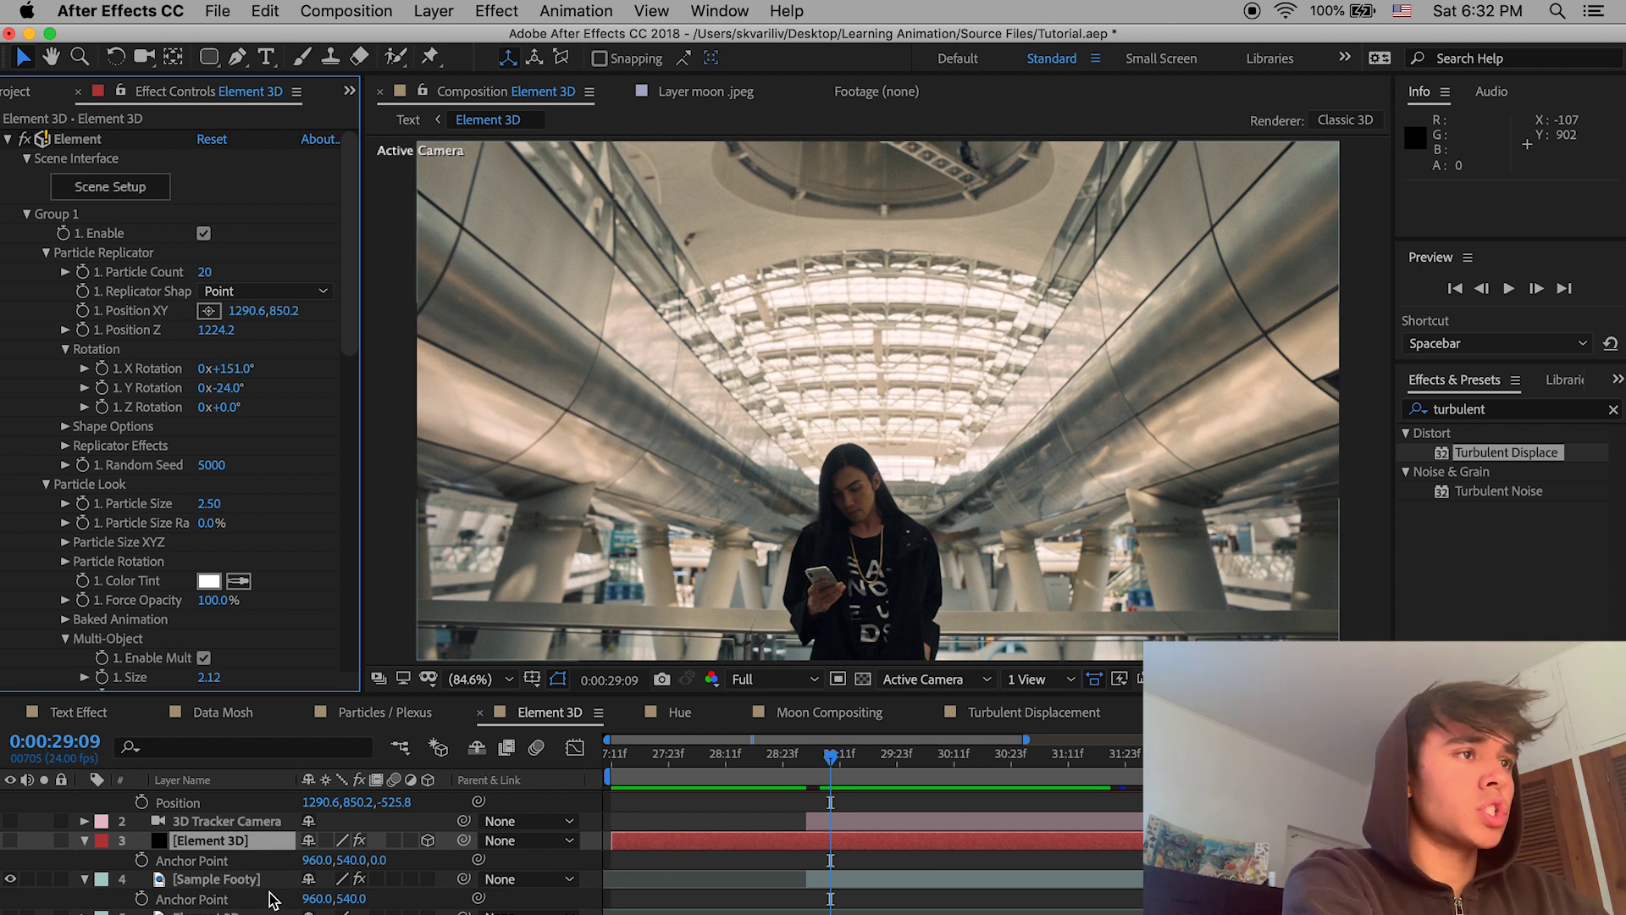
{"action": "left_click", "coordinate": [434, 11]}
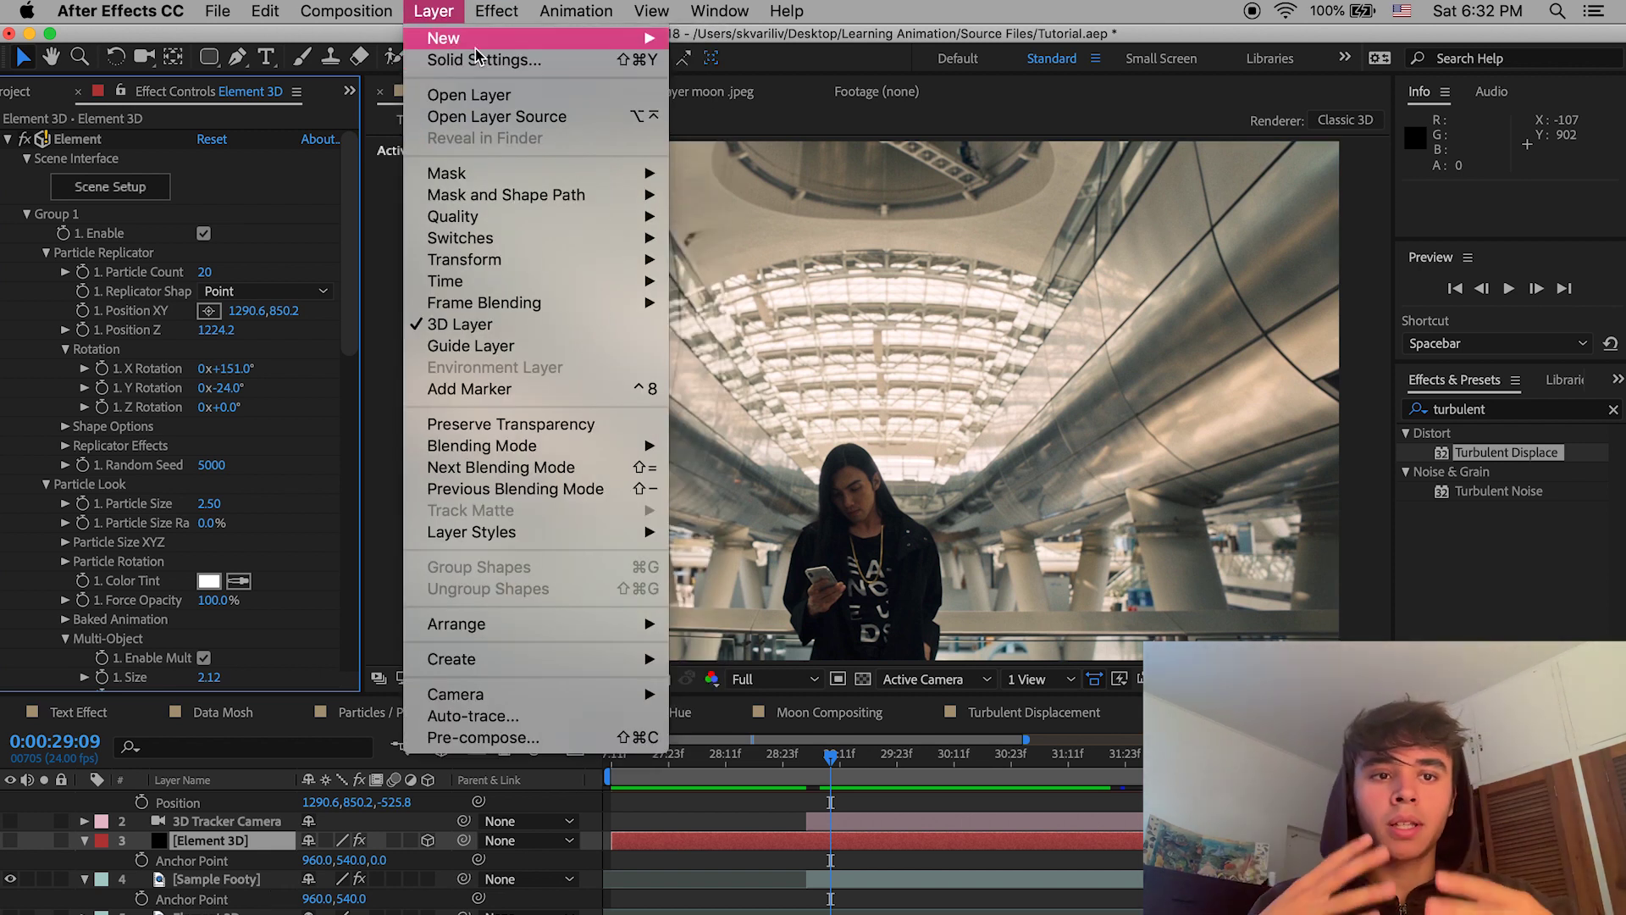
{"action": "mouse_move", "coordinate": [476, 38]}
{"action": "left_click", "coordinate": [711, 65]}
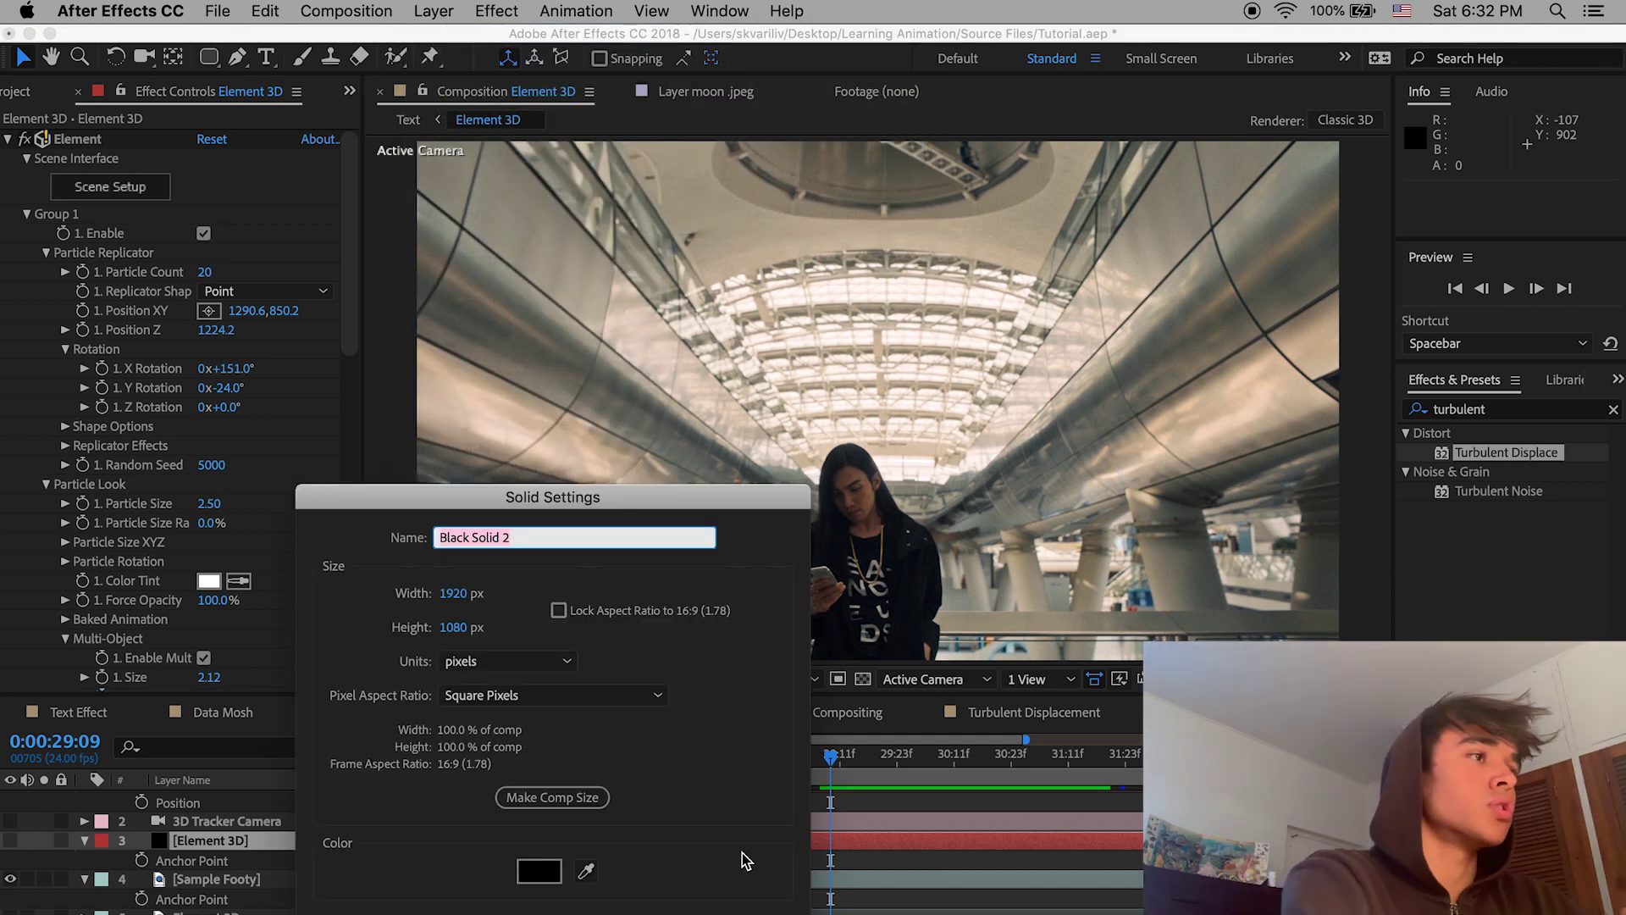
{"action": "type", "text": "ELEM"}
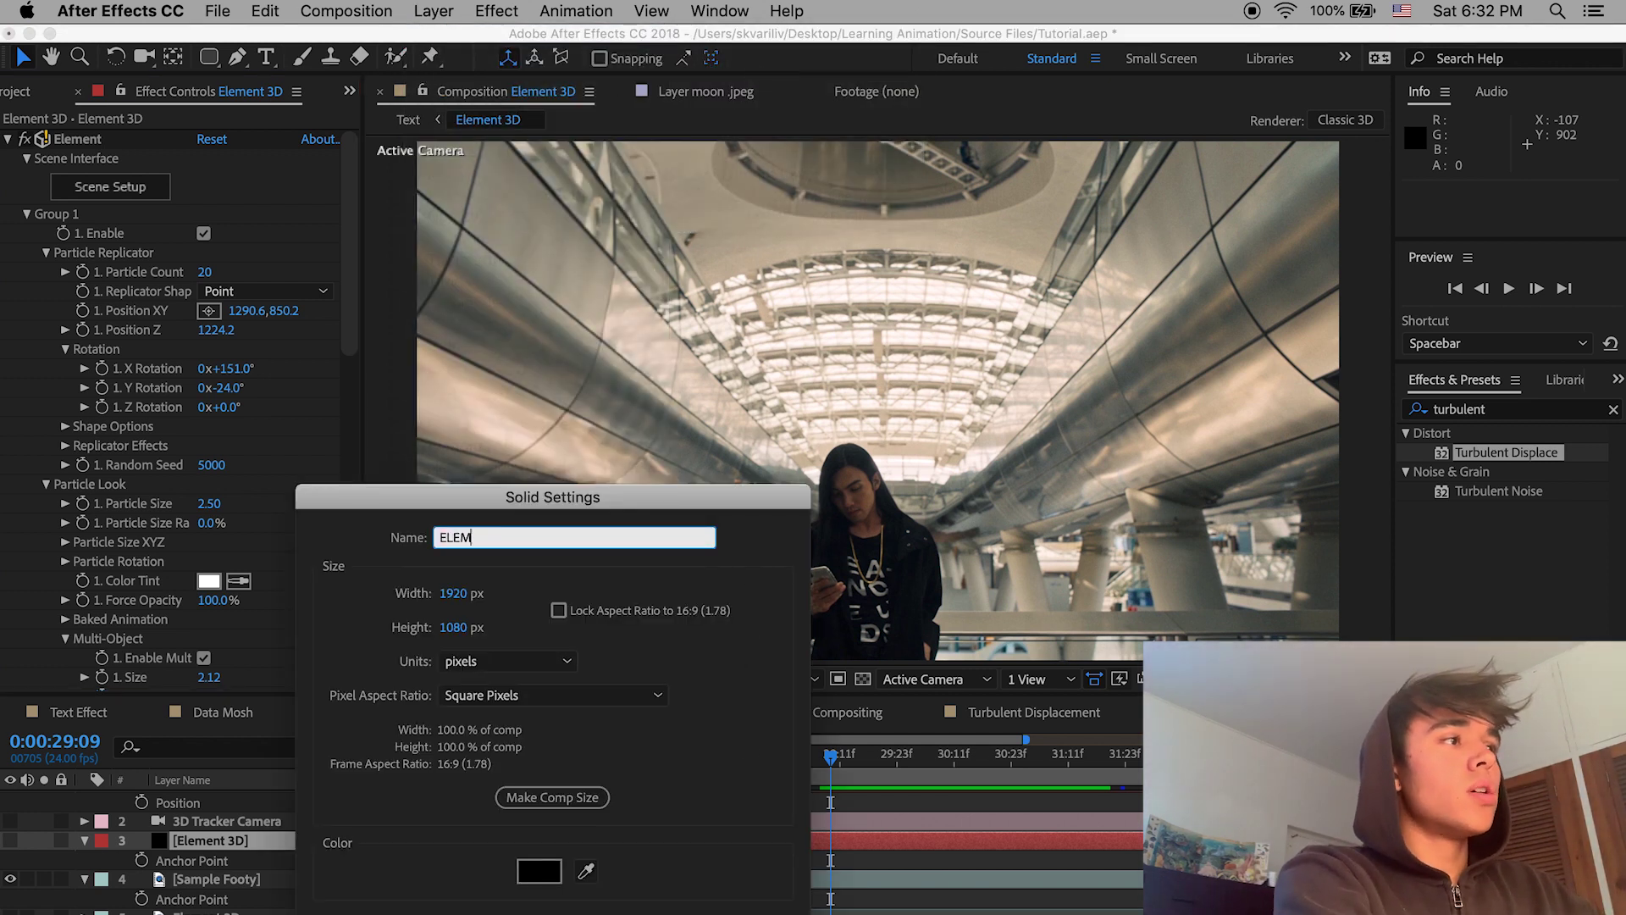
{"action": "type", "text": "ENT 3D"}
{"action": "key", "text": "Return"}
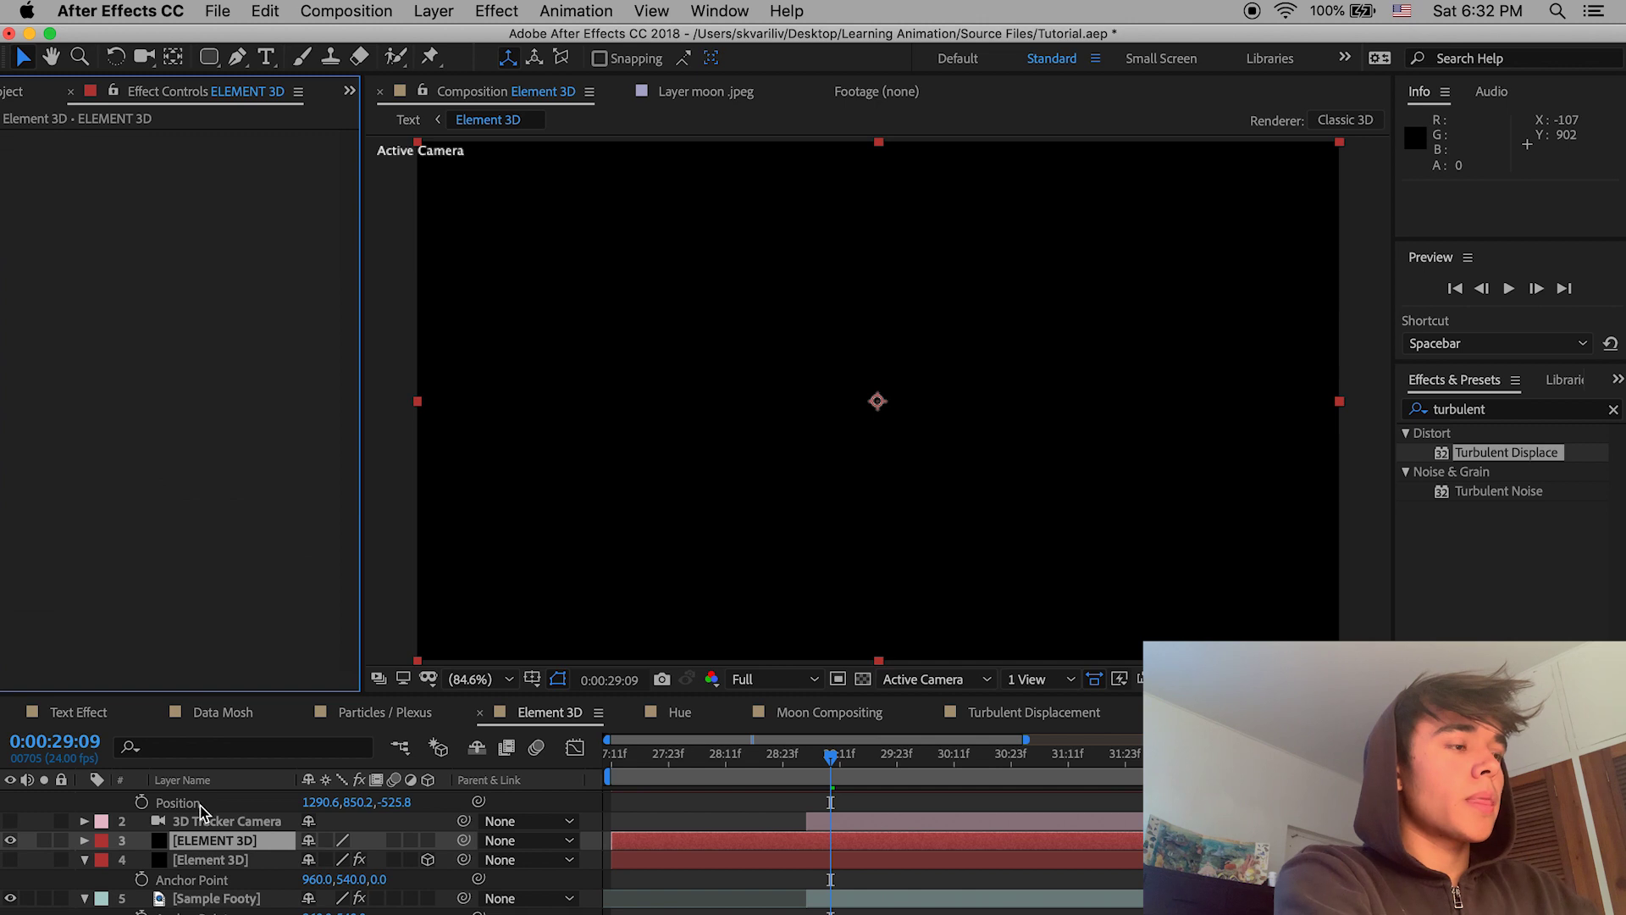
Step: Search the effects for "element" and apply Video Copilot's Element to the ELEMENT 3D solid
{"action": "left_click", "coordinate": [1482, 409]}
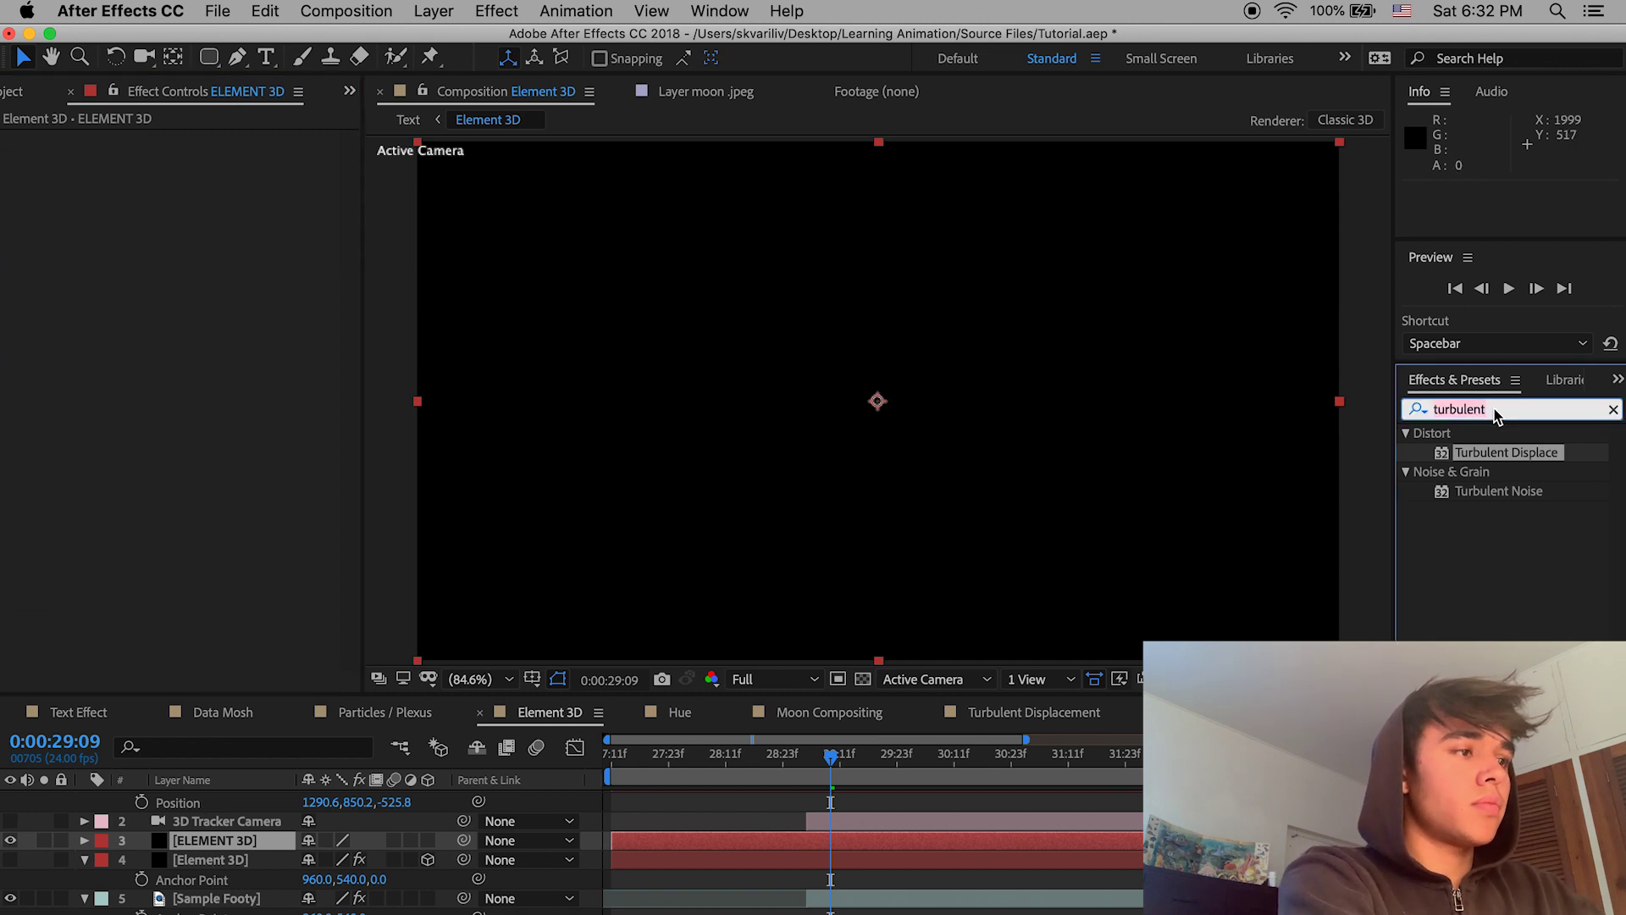
{"action": "type", "text": "element"}
{"action": "left_click_drag", "start_coordinate": [1478, 453], "coordinate": [251, 831]}
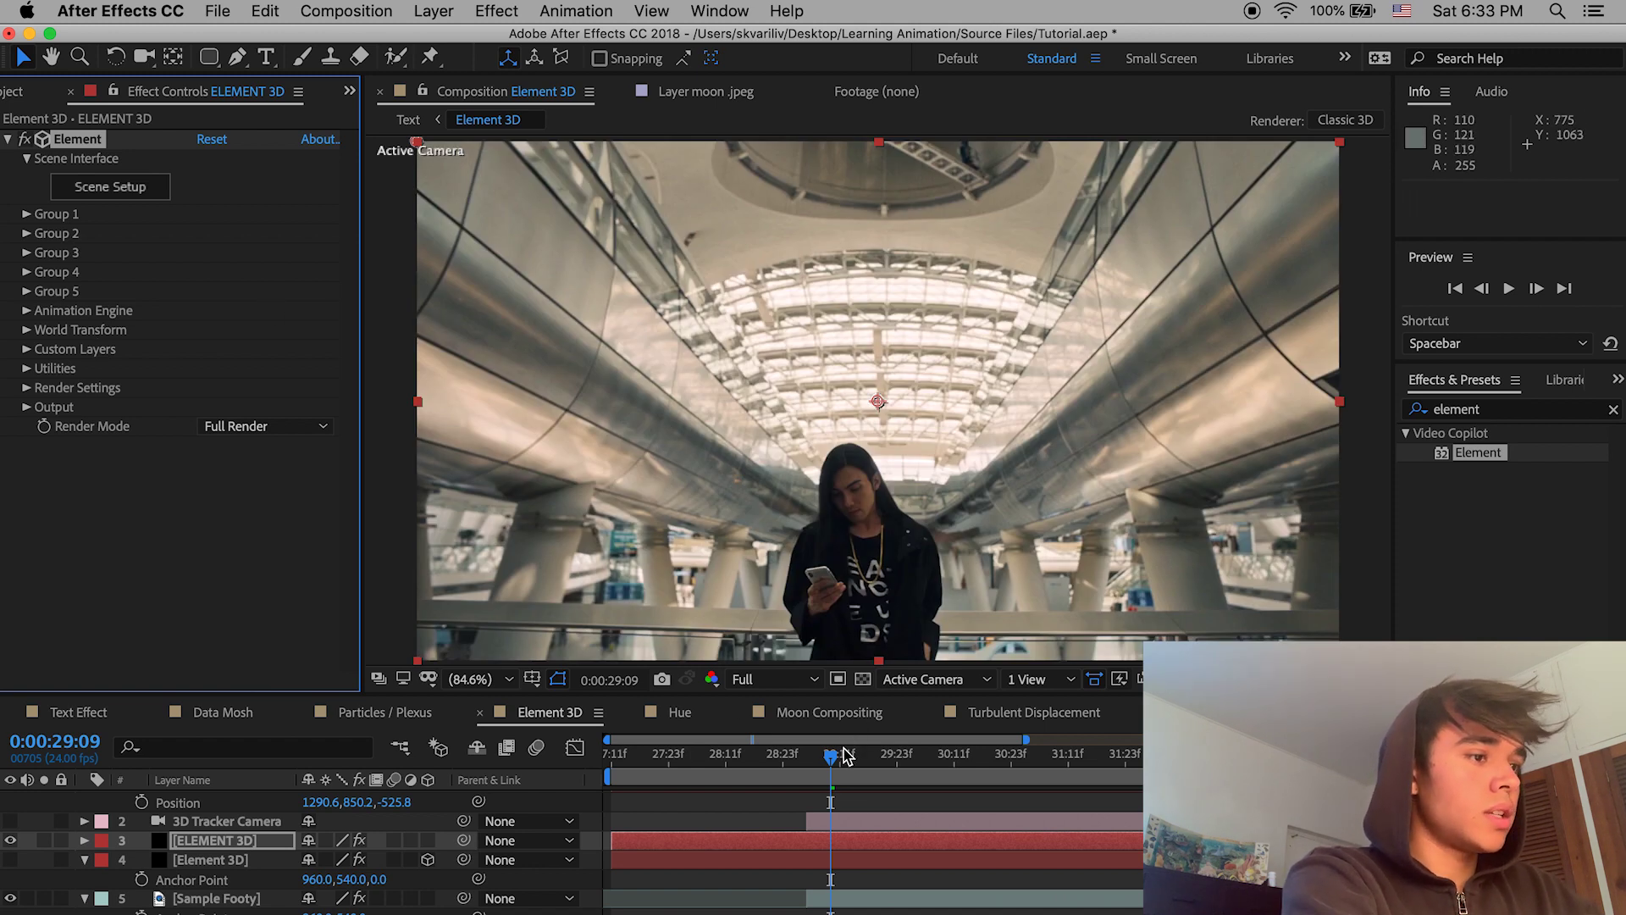
{"action": "left_click", "coordinate": [26, 214]}
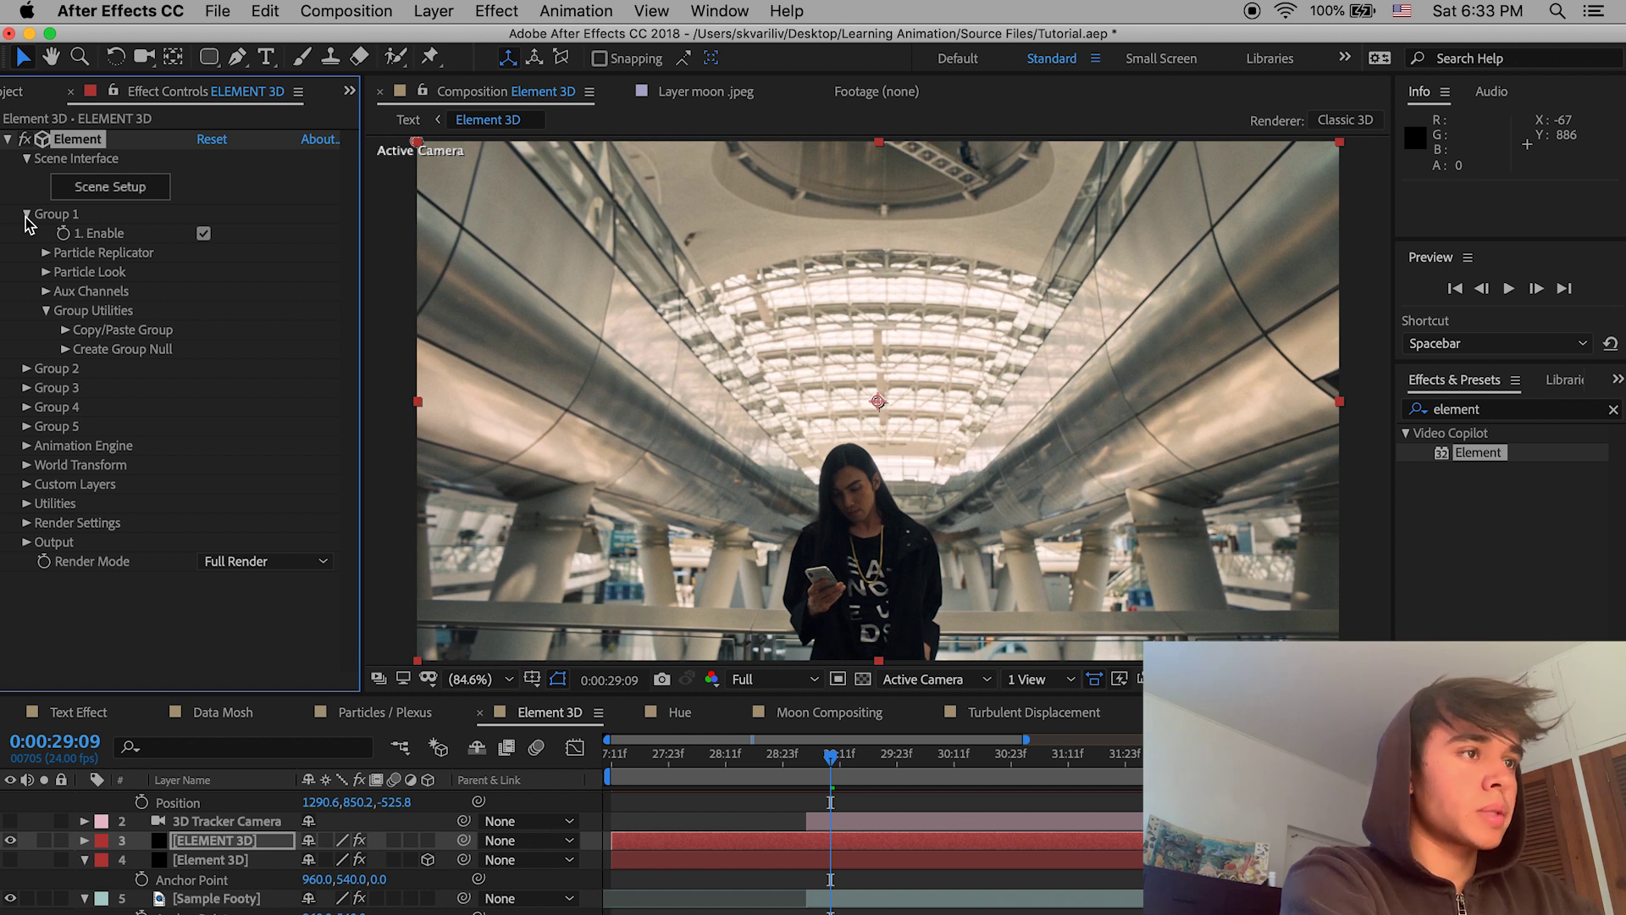
{"action": "left_click", "coordinate": [27, 216]}
{"action": "left_click", "coordinate": [26, 216]}
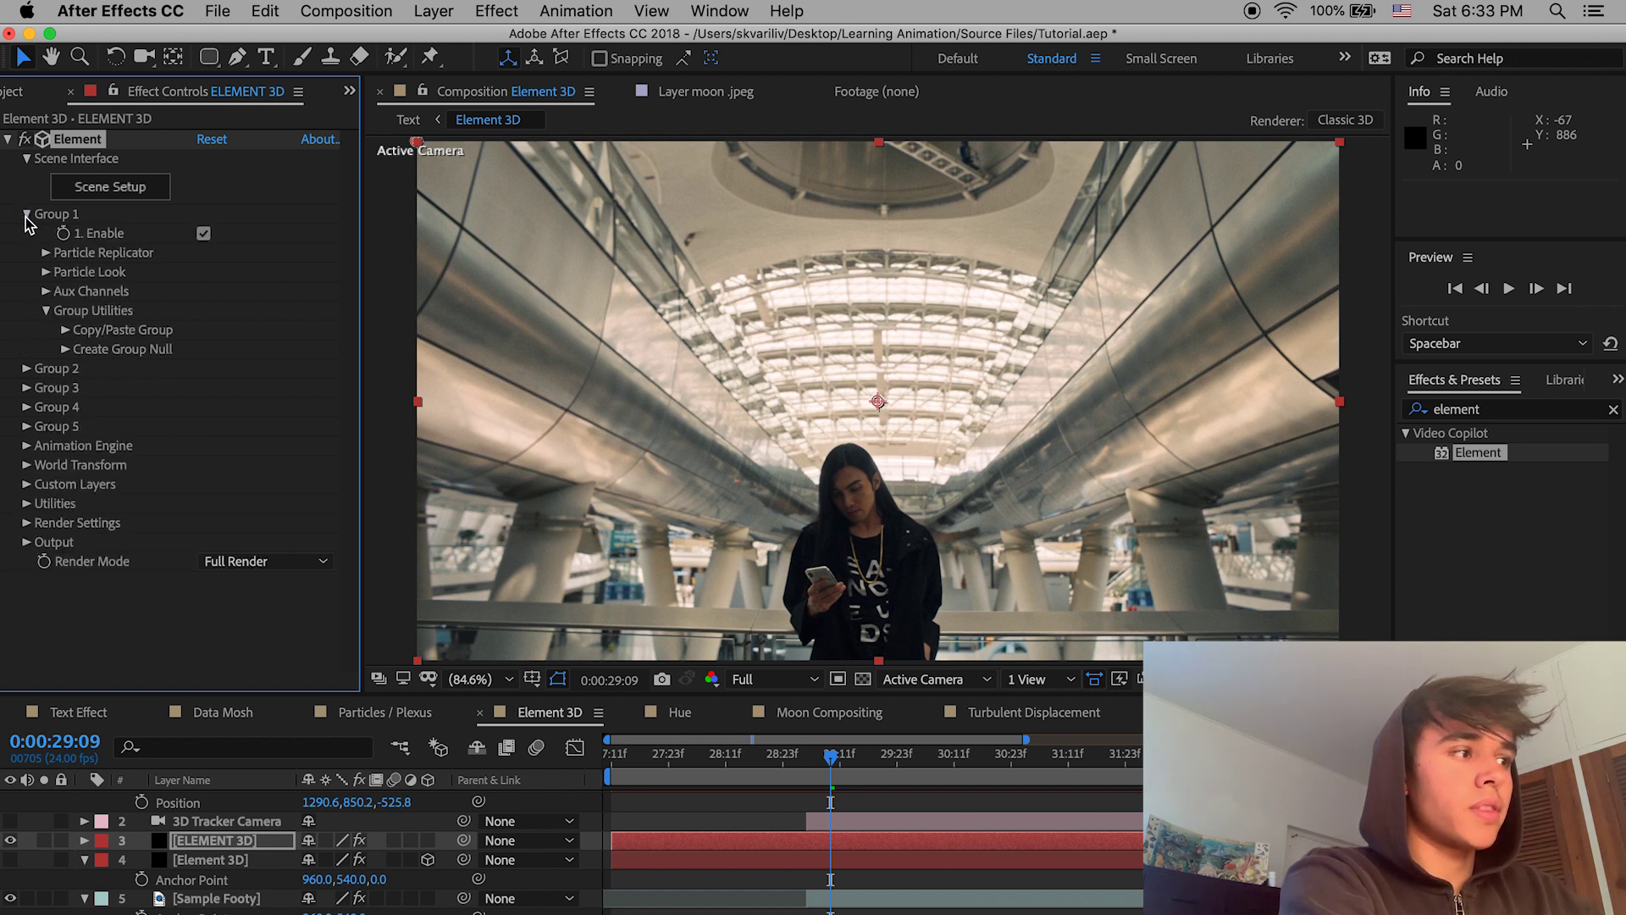
{"action": "left_click", "coordinate": [26, 215]}
Step: Open Element's Scene Setup, create a box model and orbit the preview around it
{"action": "left_click", "coordinate": [121, 186]}
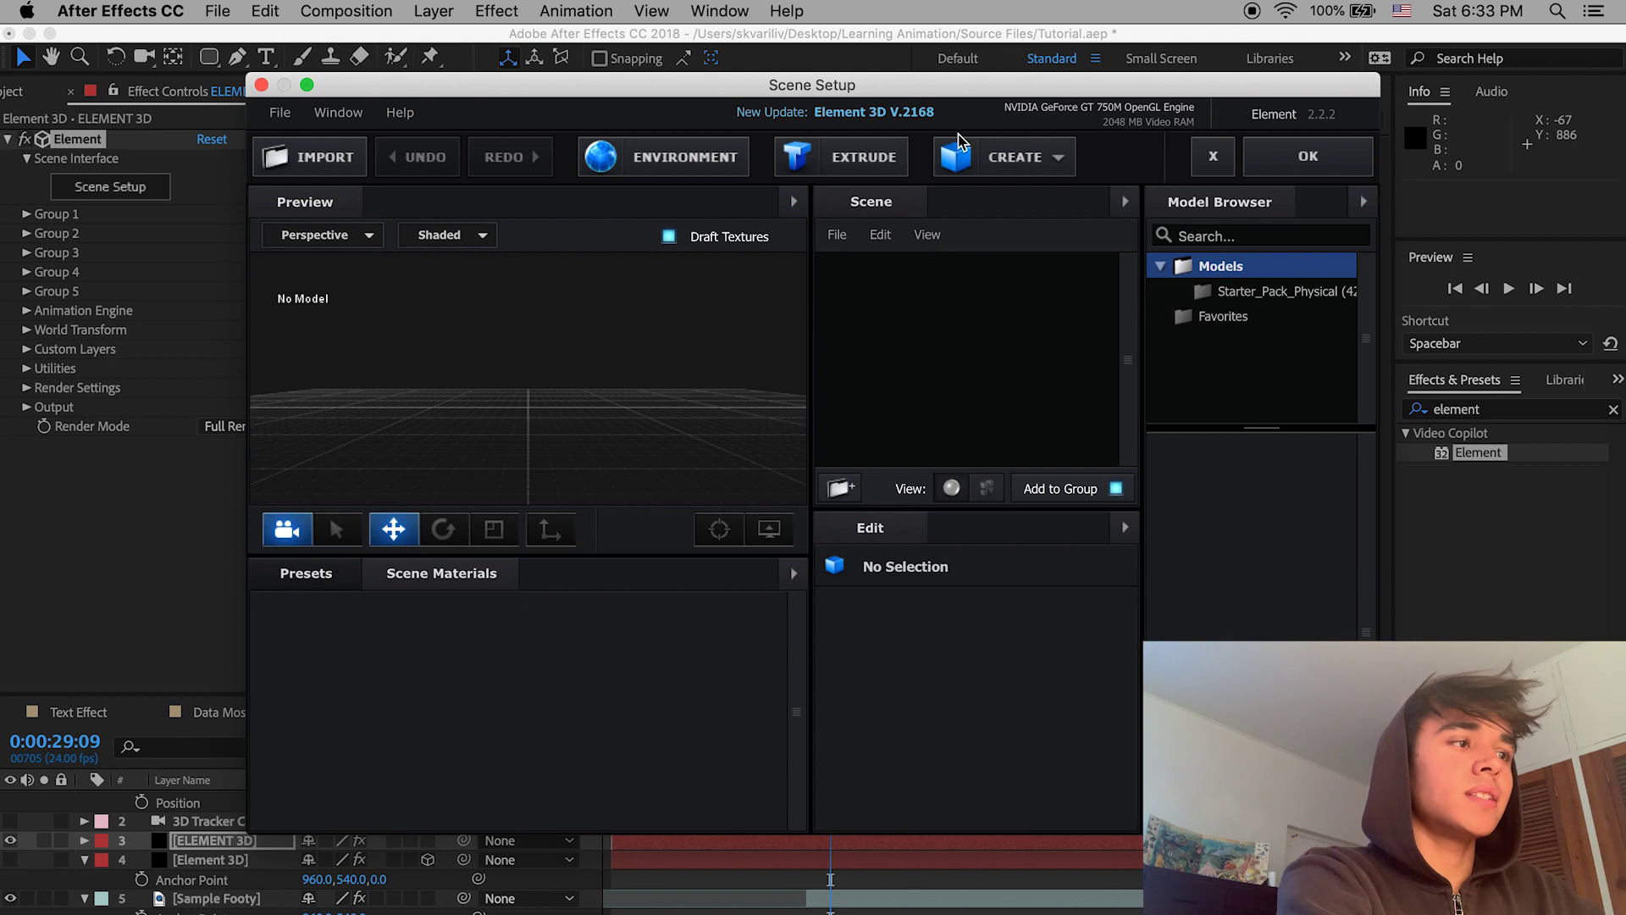
{"action": "left_click", "coordinate": [1056, 158]}
{"action": "left_click", "coordinate": [965, 207]}
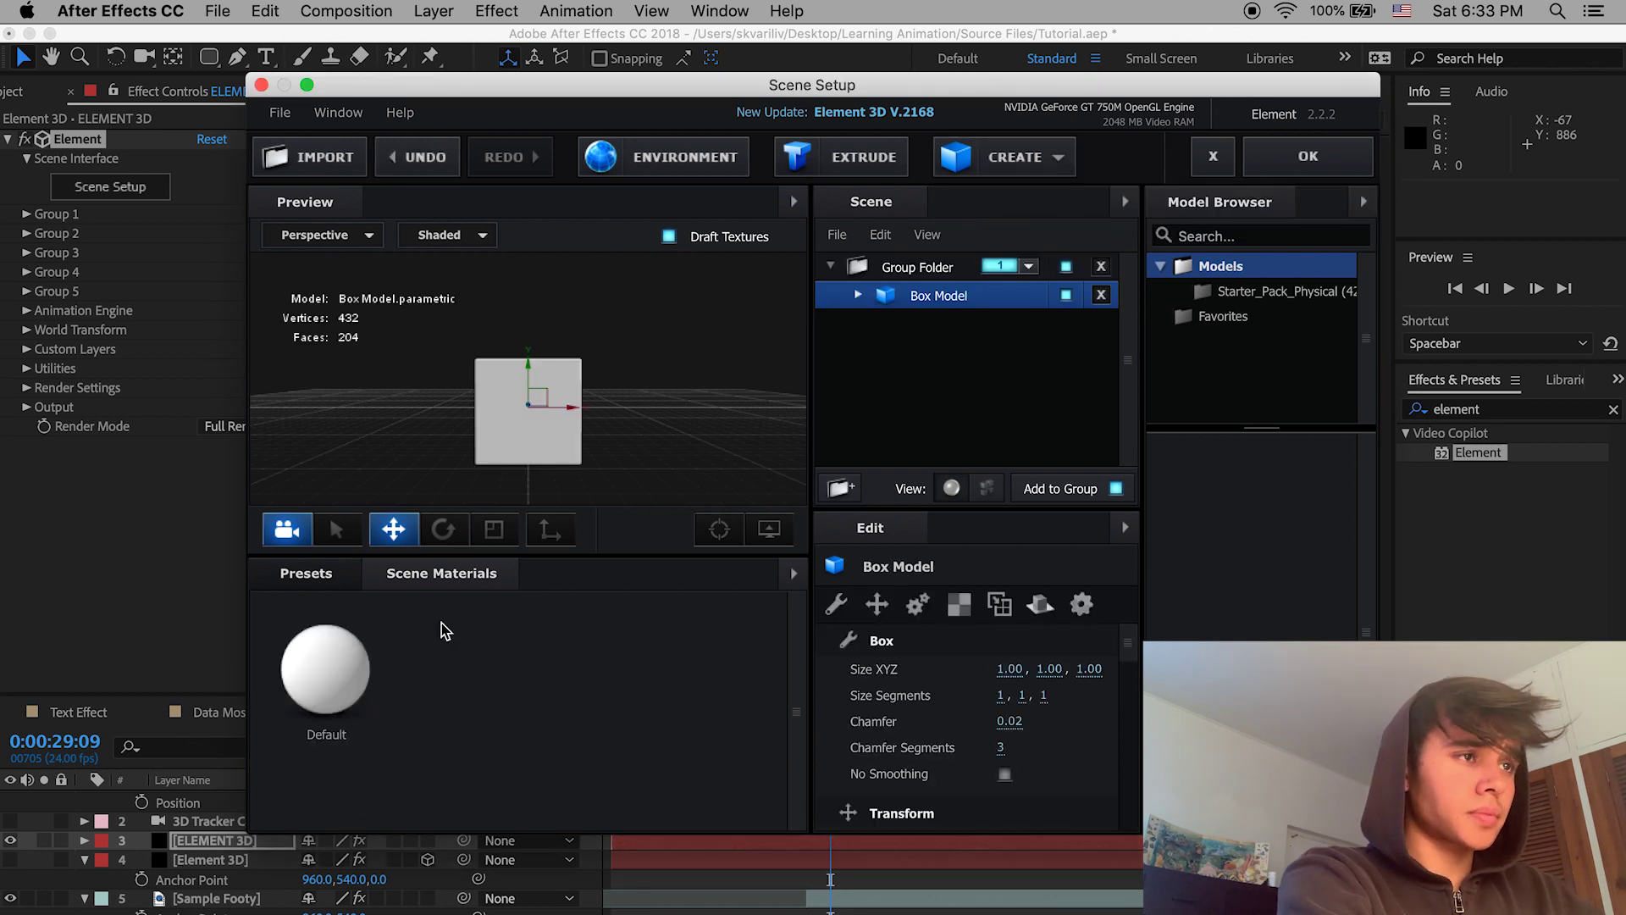
{"action": "mouse_move", "coordinate": [551, 396]}
{"action": "left_mouse_down"}
{"action": "mouse_move", "coordinate": [537, 400]}
{"action": "mouse_move", "coordinate": [618, 581]}
{"action": "mouse_move", "coordinate": [585, 458]}
{"action": "mouse_move", "coordinate": [519, 398]}
{"action": "left_mouse_up"}
Step: Browse the Physical material presets, try Photo Holder on the Box Model and give the box a white material
{"action": "left_click", "coordinate": [308, 575]}
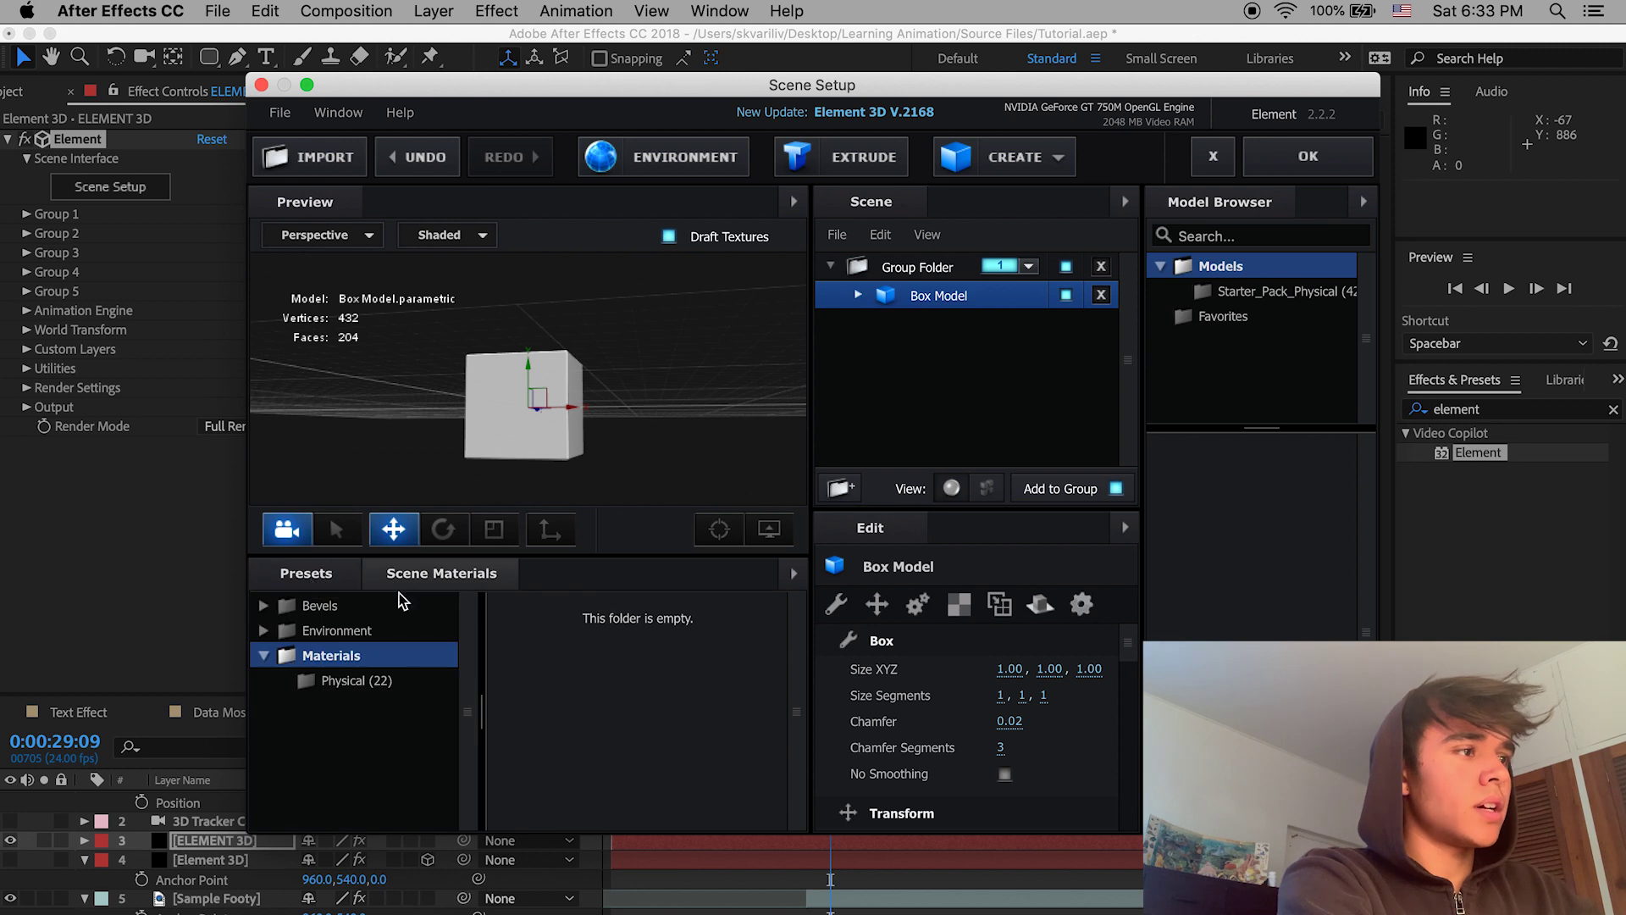
{"action": "left_click", "coordinate": [392, 682]}
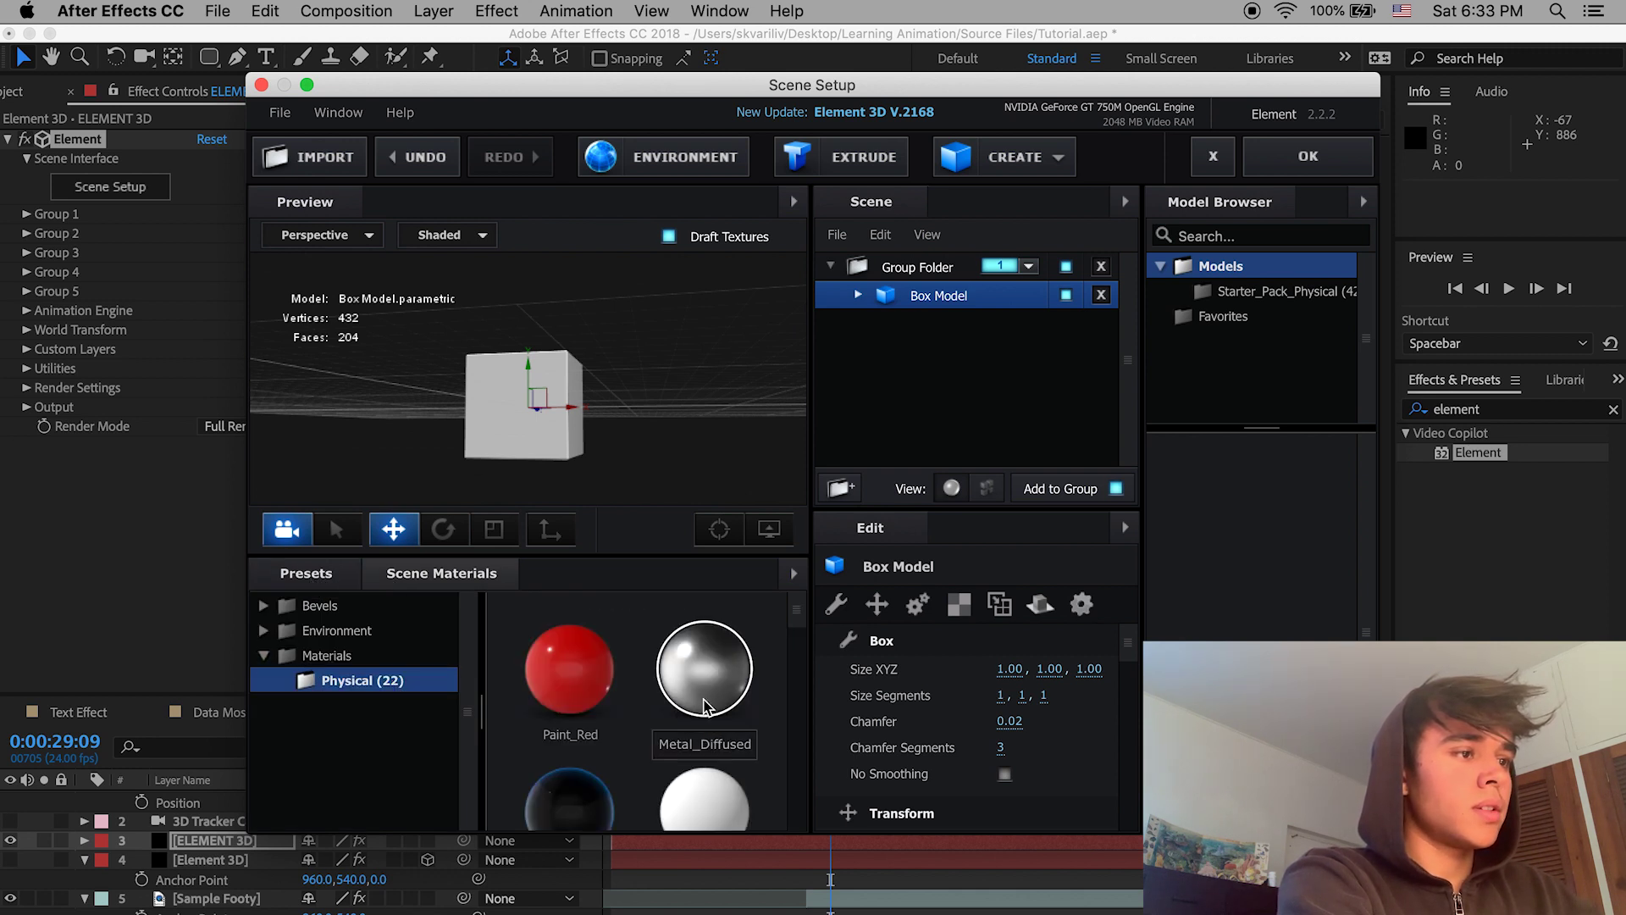
{"action": "scroll", "coordinate": [704, 707], "scroll_direction": "down", "scroll_amount": 3}
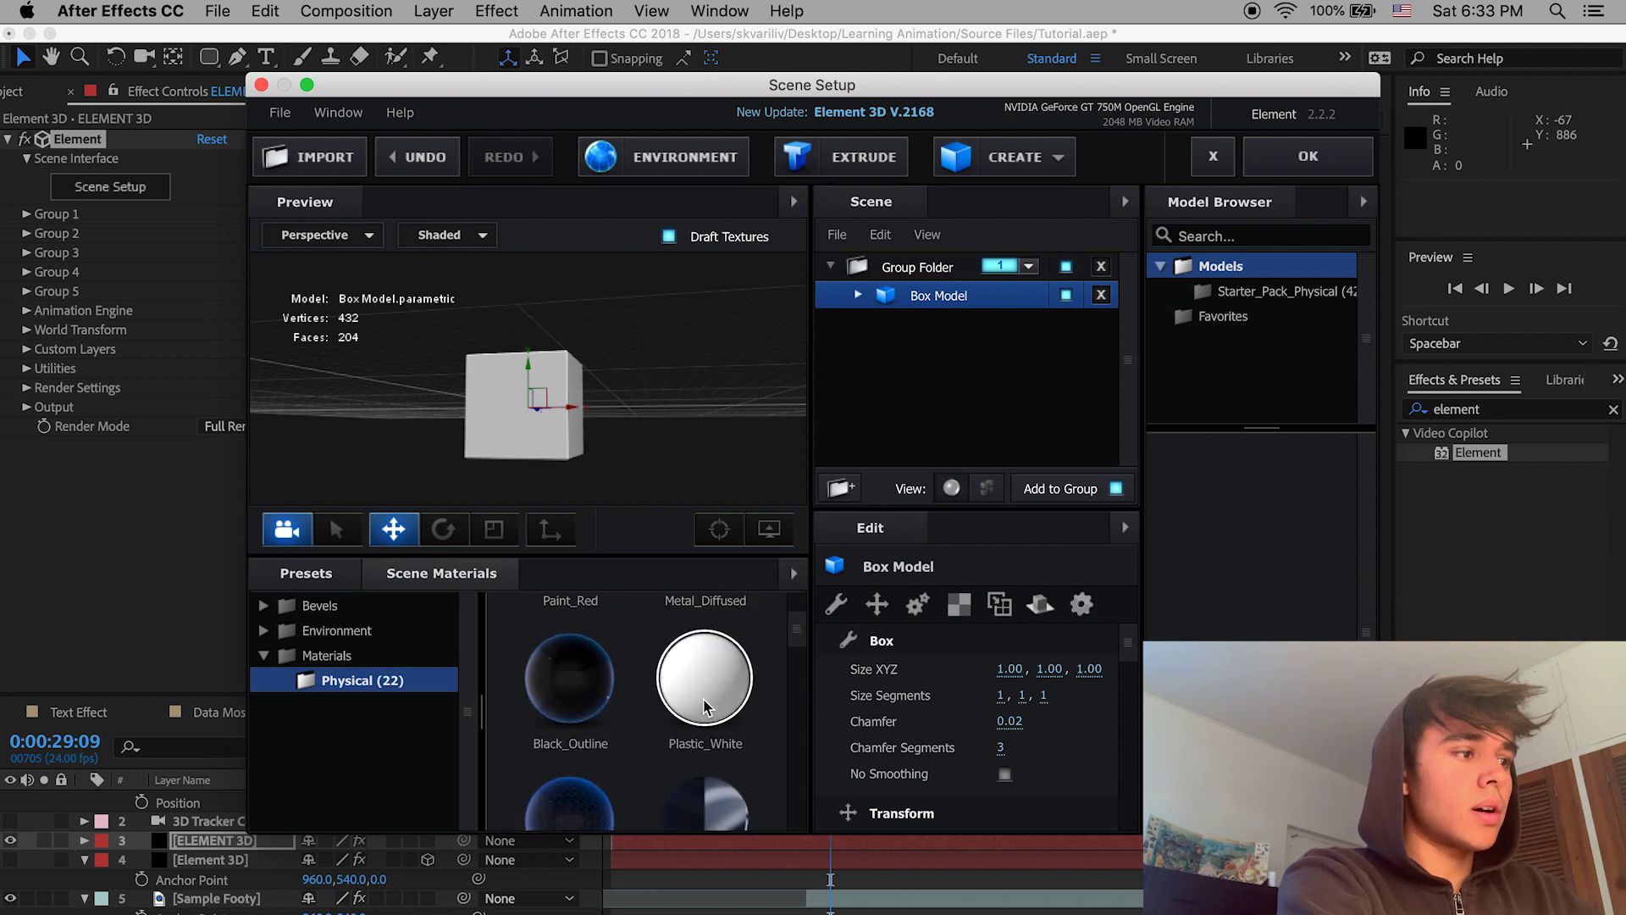
{"action": "left_click", "coordinate": [710, 674]}
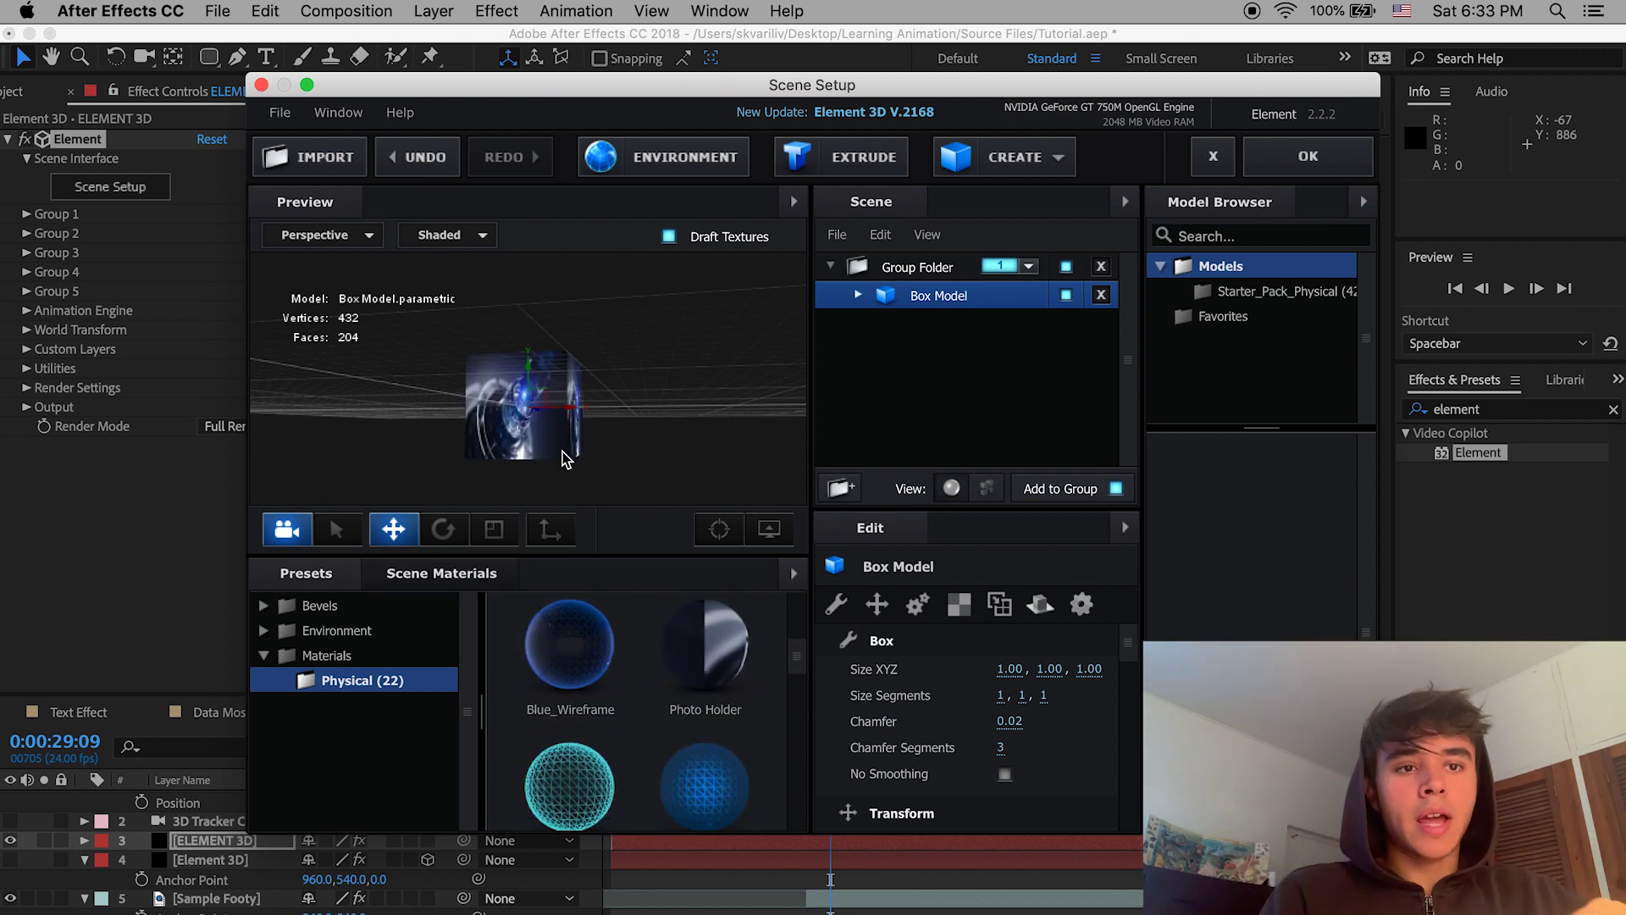
{"action": "scroll", "coordinate": [681, 718], "scroll_direction": "down", "scroll_amount": 2}
{"action": "scroll", "coordinate": [680, 717], "scroll_direction": "down", "scroll_amount": 6}
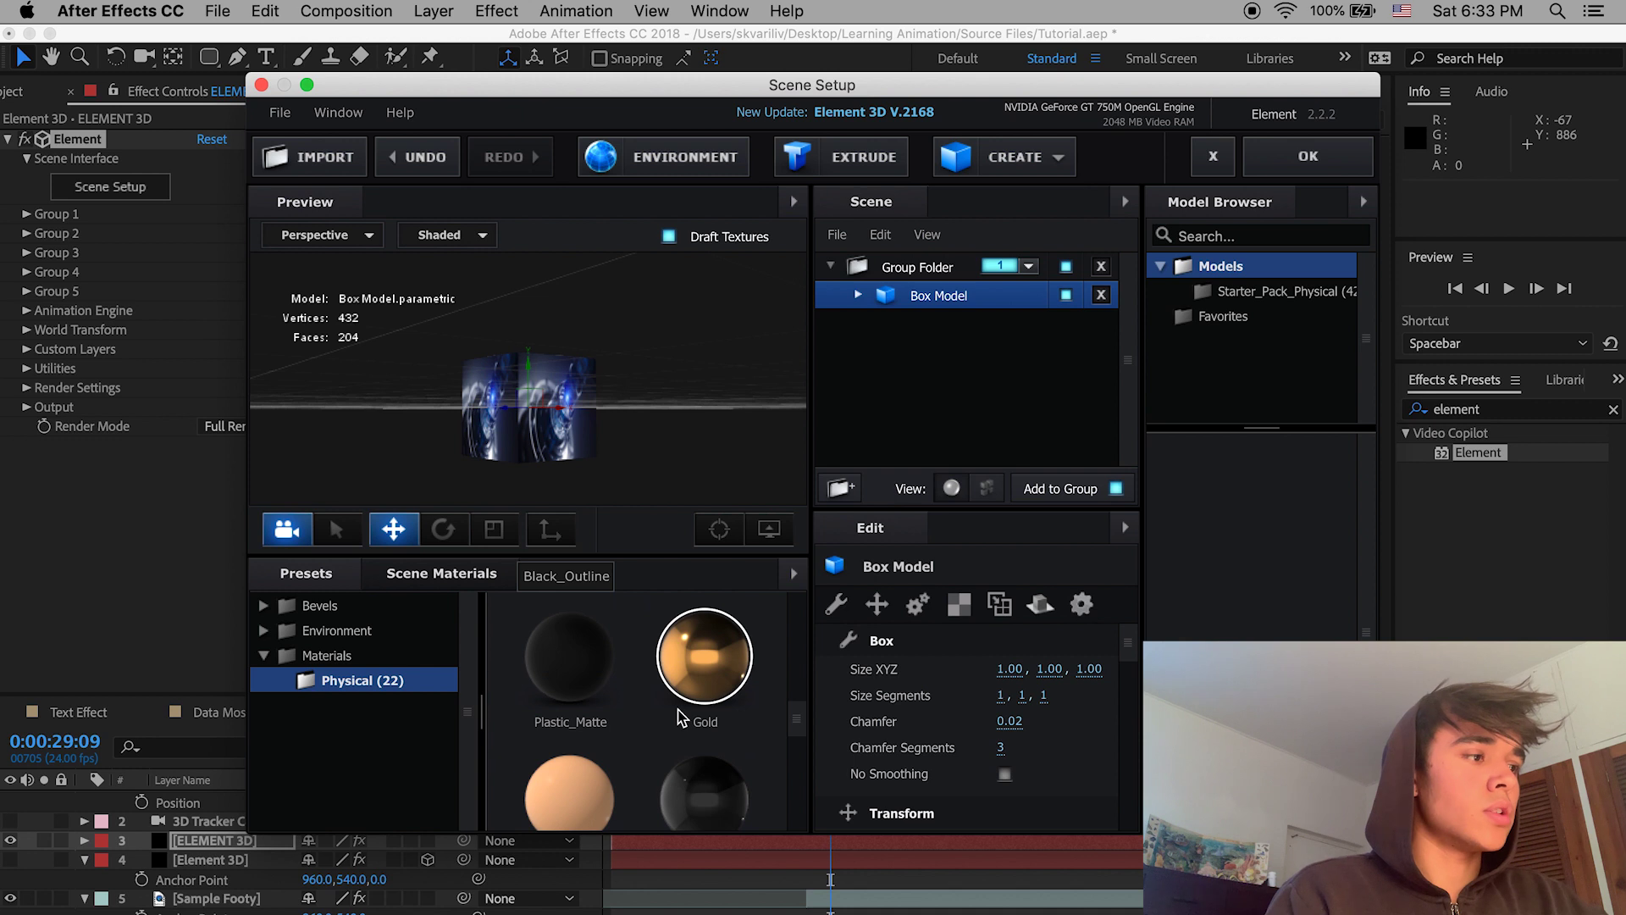
{"action": "scroll", "coordinate": [680, 718], "scroll_direction": "down", "scroll_amount": 2}
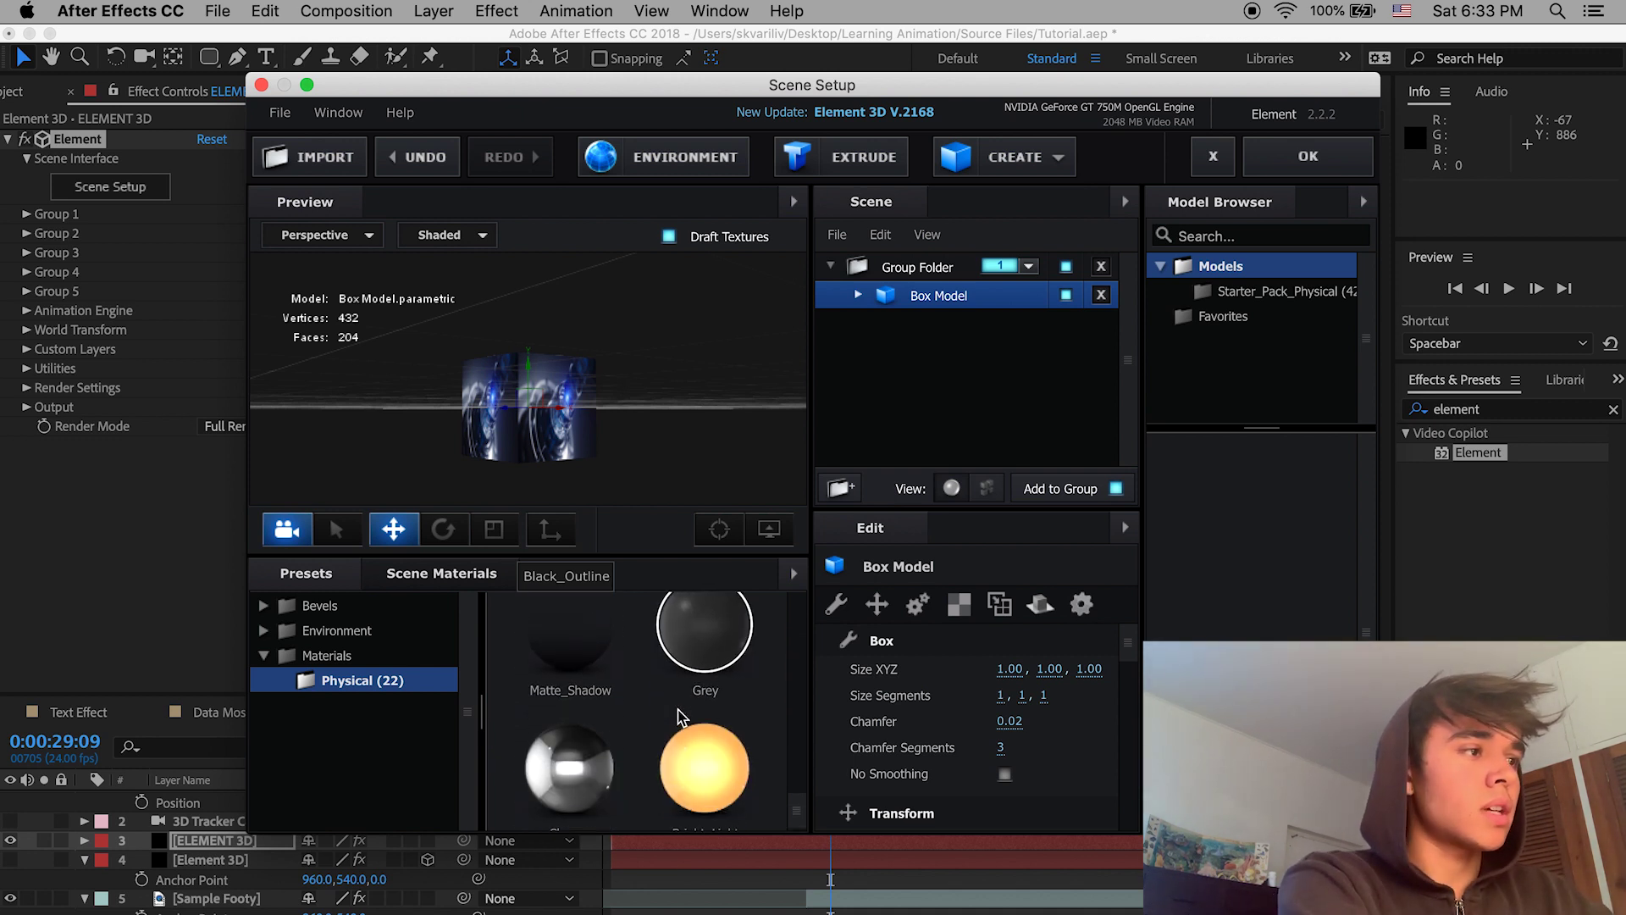
{"action": "left_click_drag", "start_coordinate": [567, 417], "coordinate": [504, 437]}
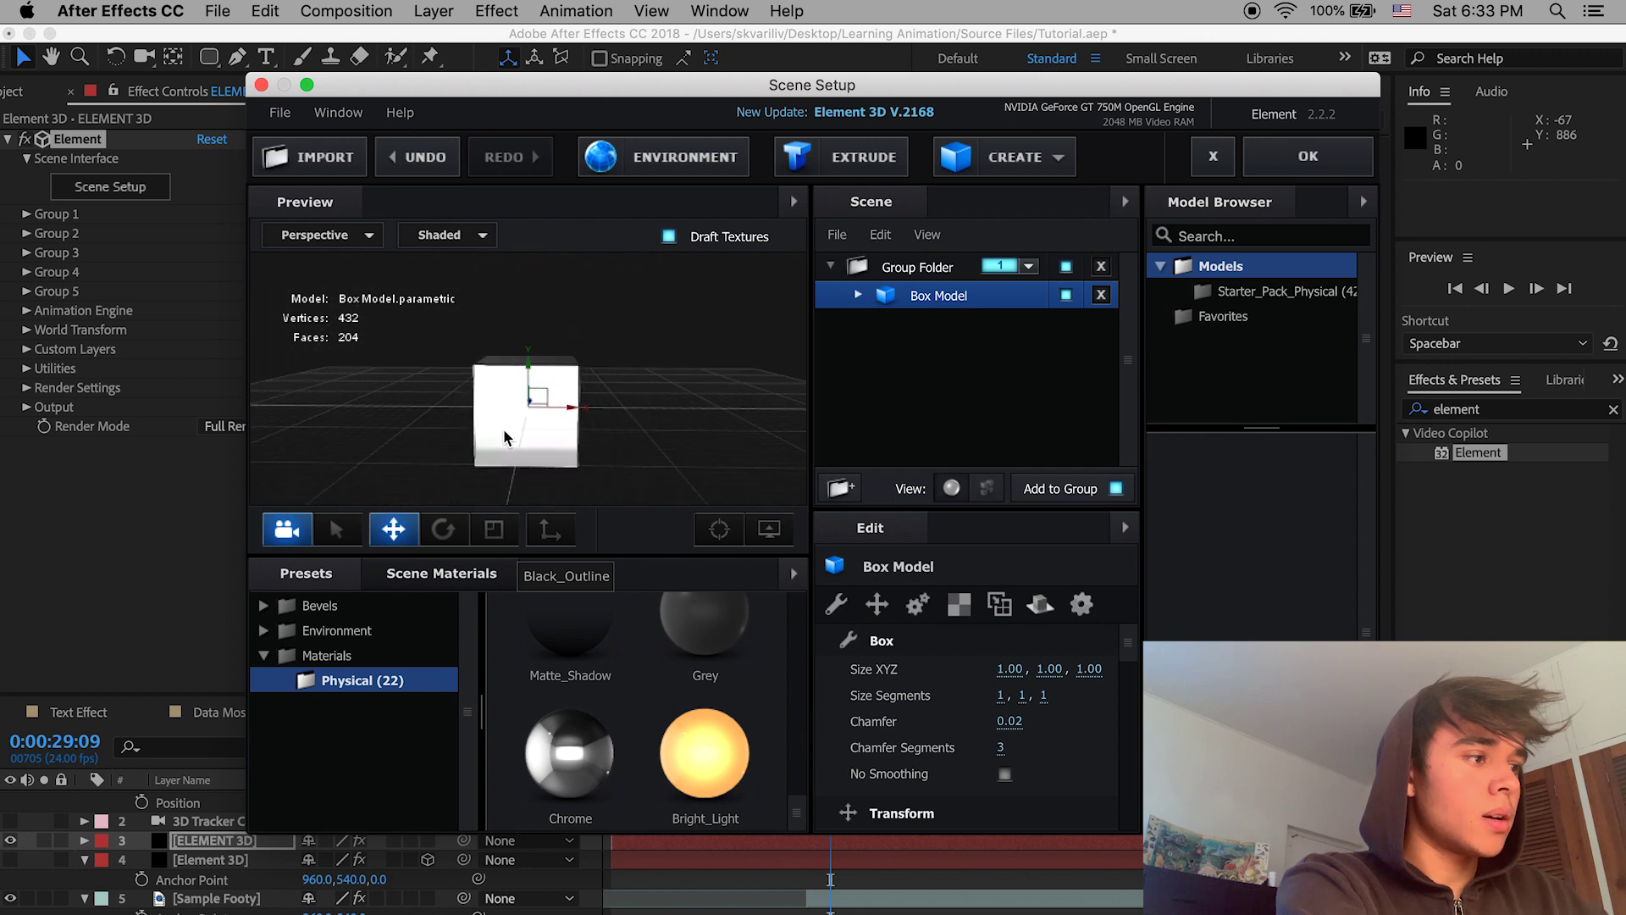
Step: Accept the Scene Setup changes and move the current time to 0:00:29:06
{"action": "left_click", "coordinate": [1292, 156]}
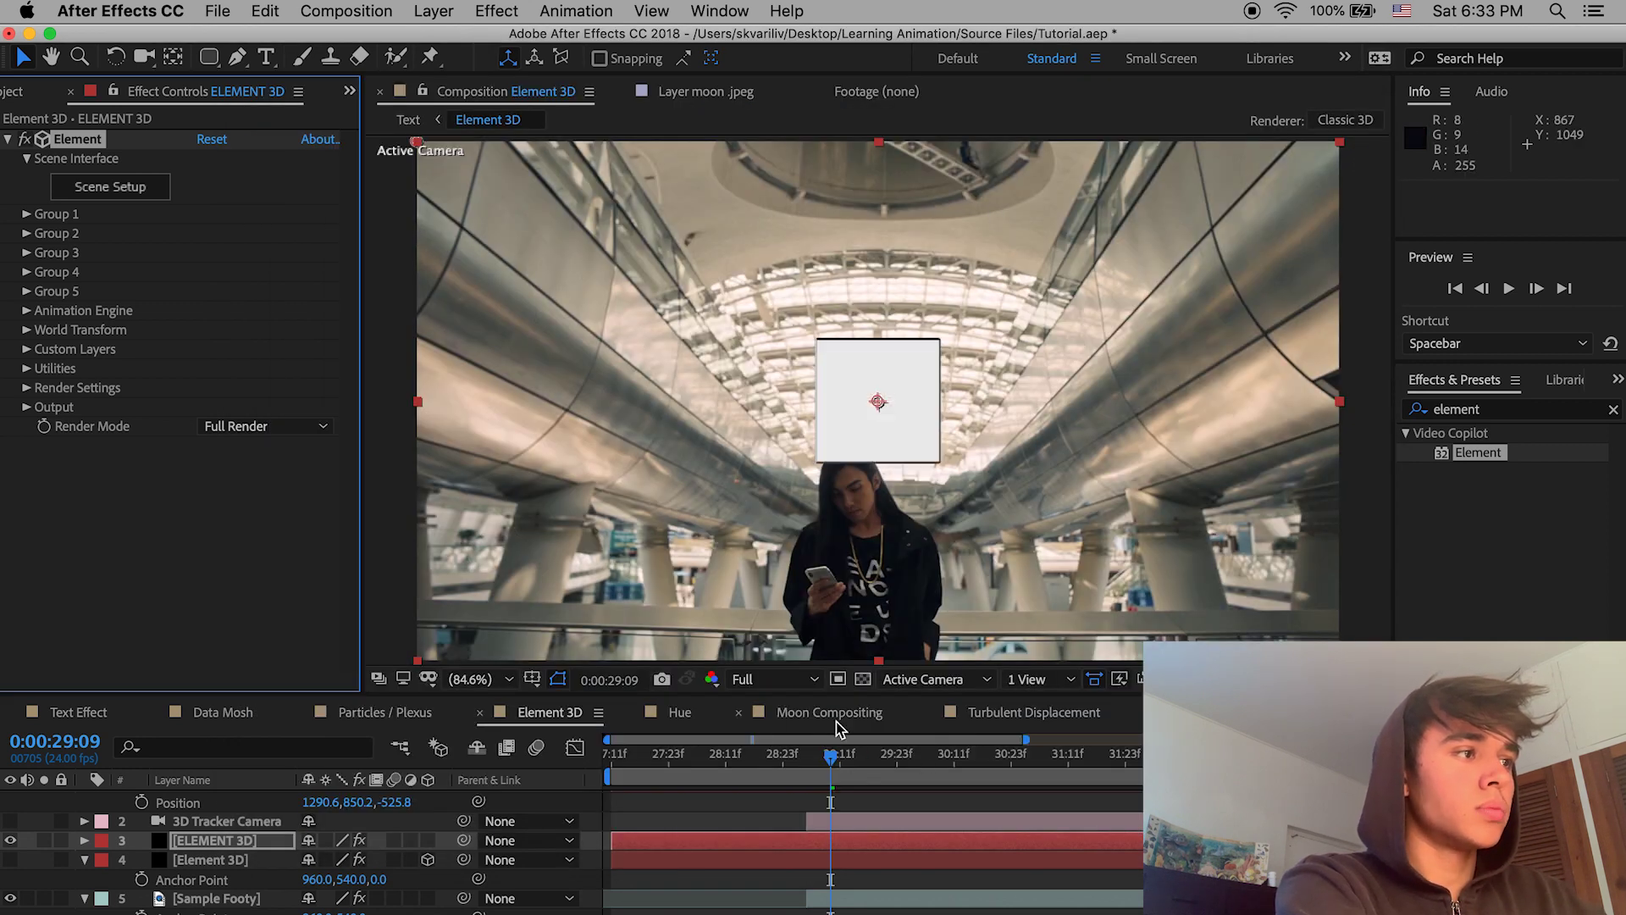
{"action": "mouse_move", "coordinate": [841, 762]}
{"action": "left_mouse_down"}
{"action": "mouse_move", "coordinate": [1067, 756]}
{"action": "mouse_move", "coordinate": [818, 757]}
{"action": "left_mouse_up"}
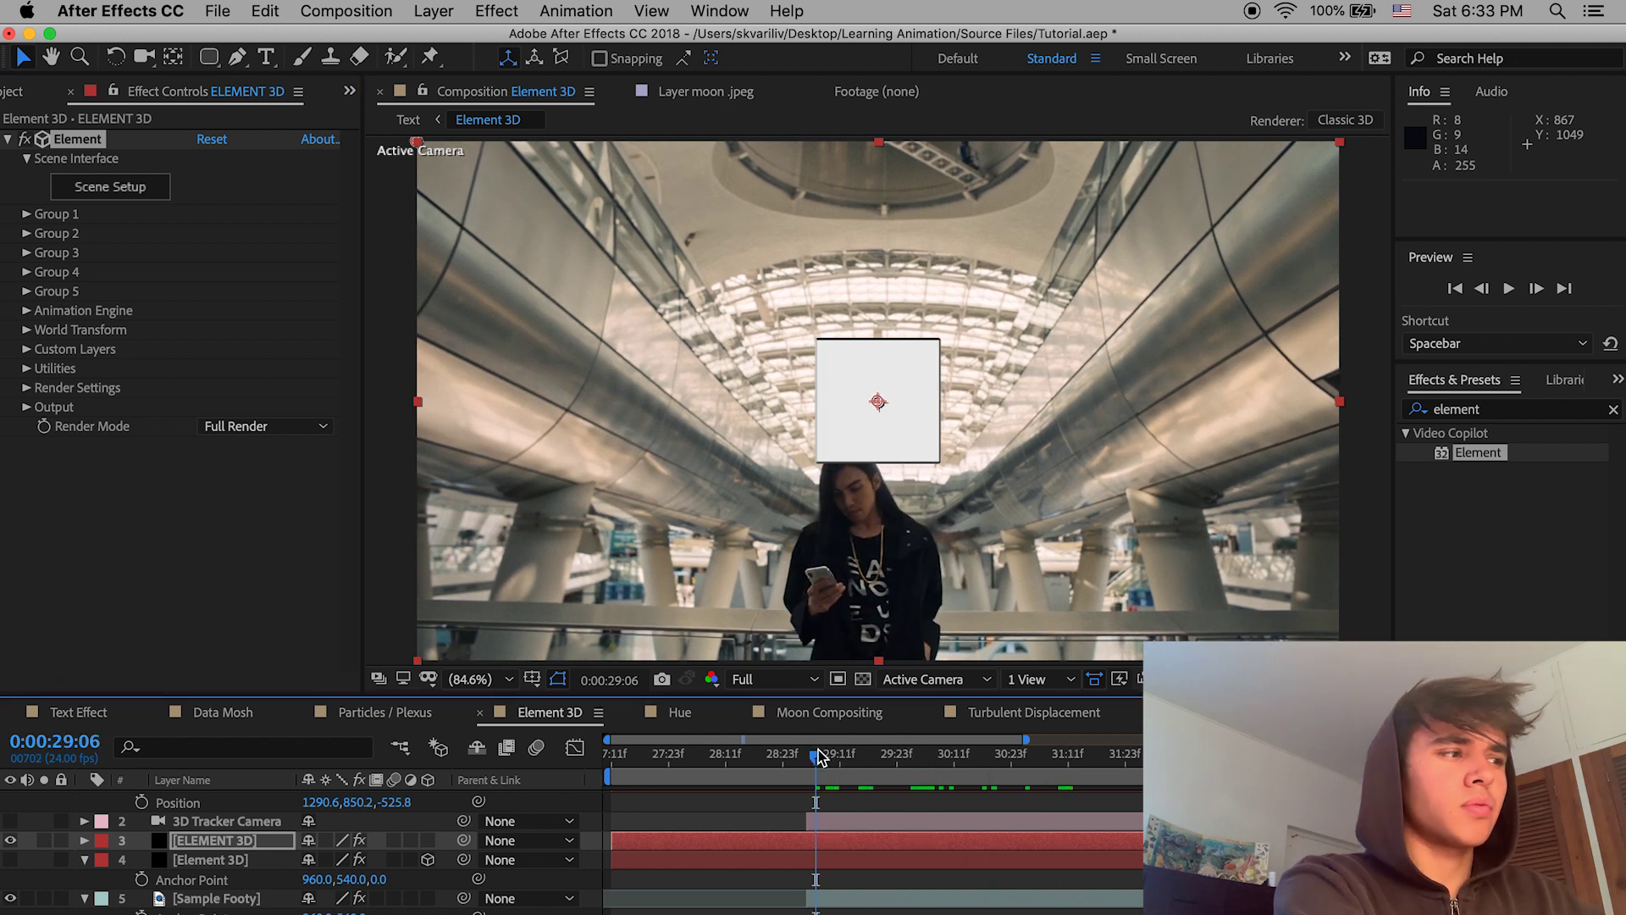
Step: Reopen Element's Scene Setup and browse to the Basic_2K folder to load a new environment texture from file
{"action": "left_click", "coordinate": [106, 188]}
{"action": "left_click", "coordinate": [690, 169]}
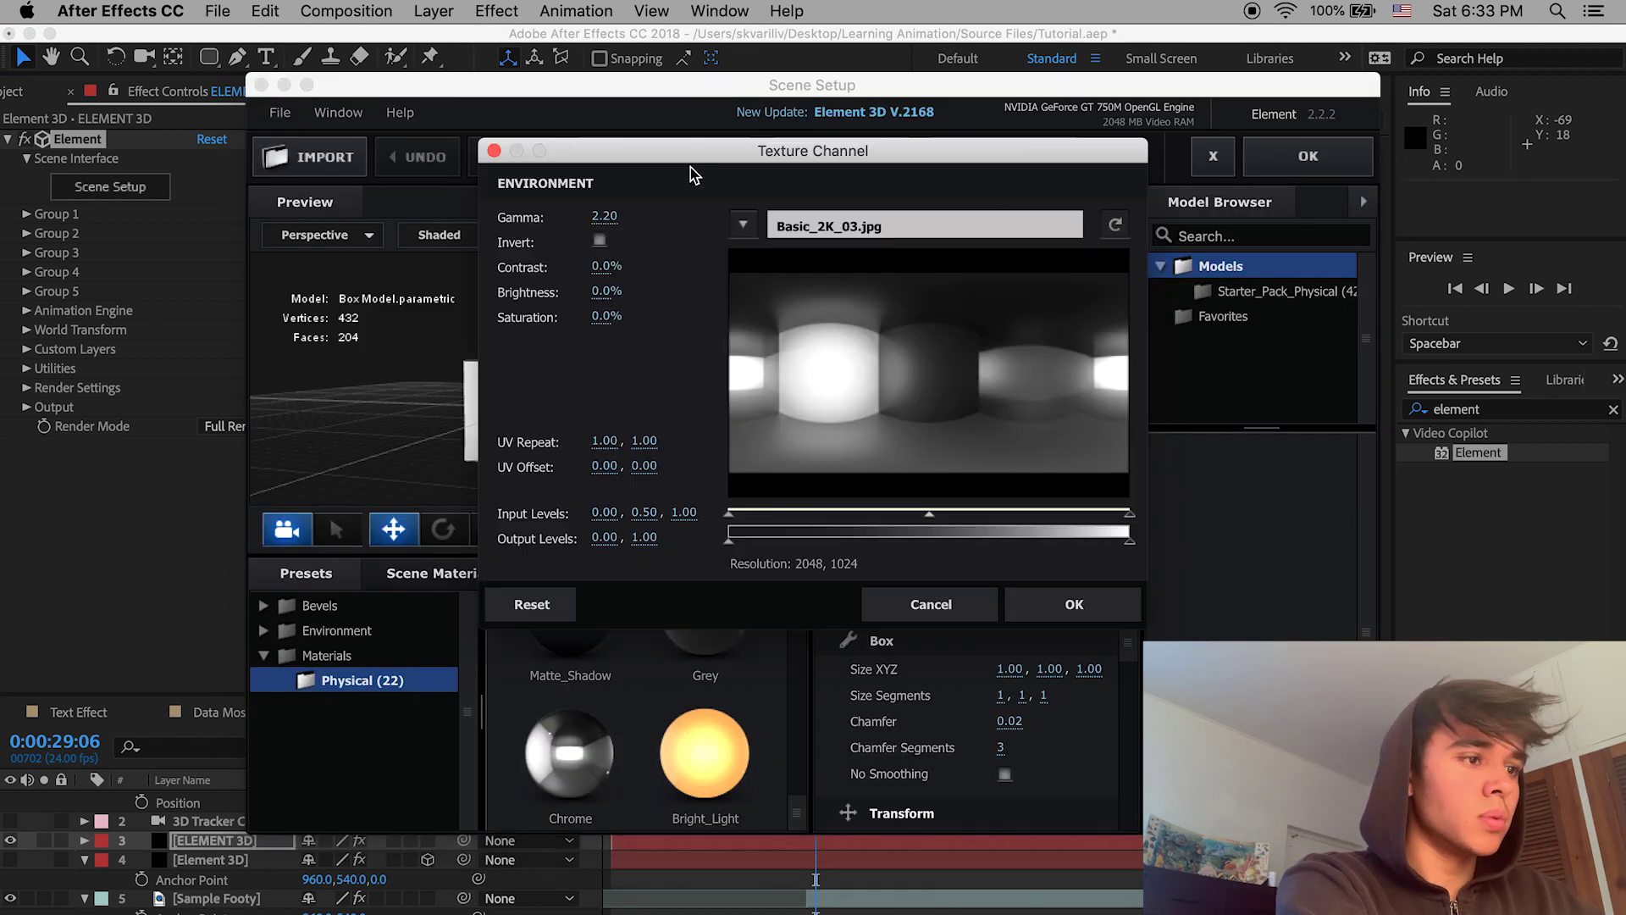
{"action": "left_click", "coordinate": [749, 224]}
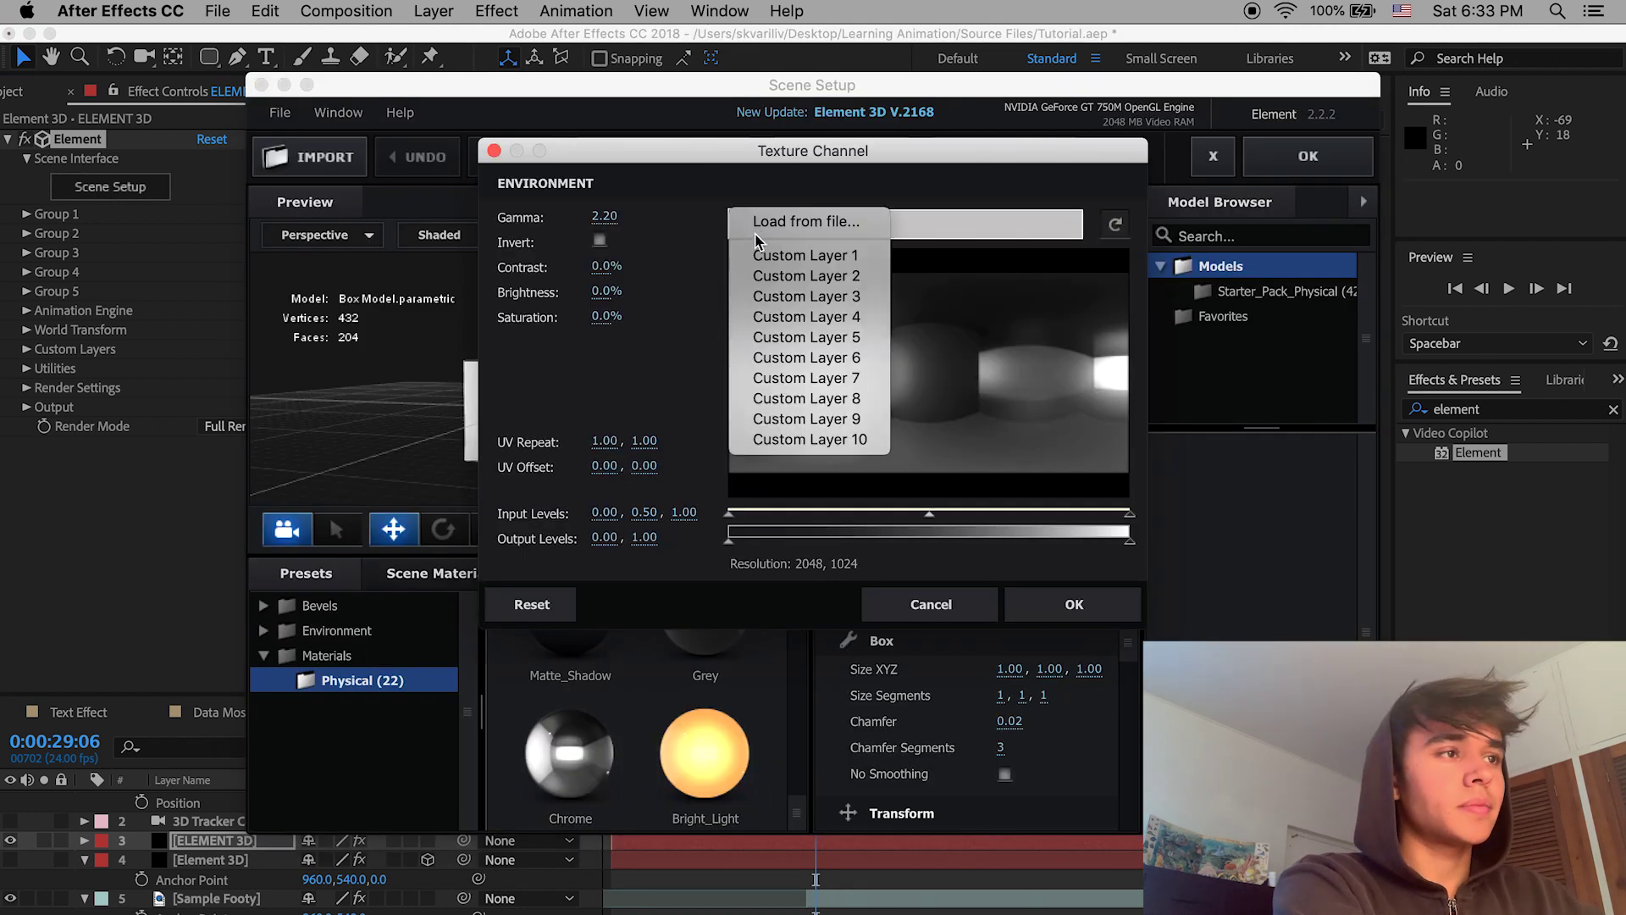
{"action": "left_click", "coordinate": [755, 226]}
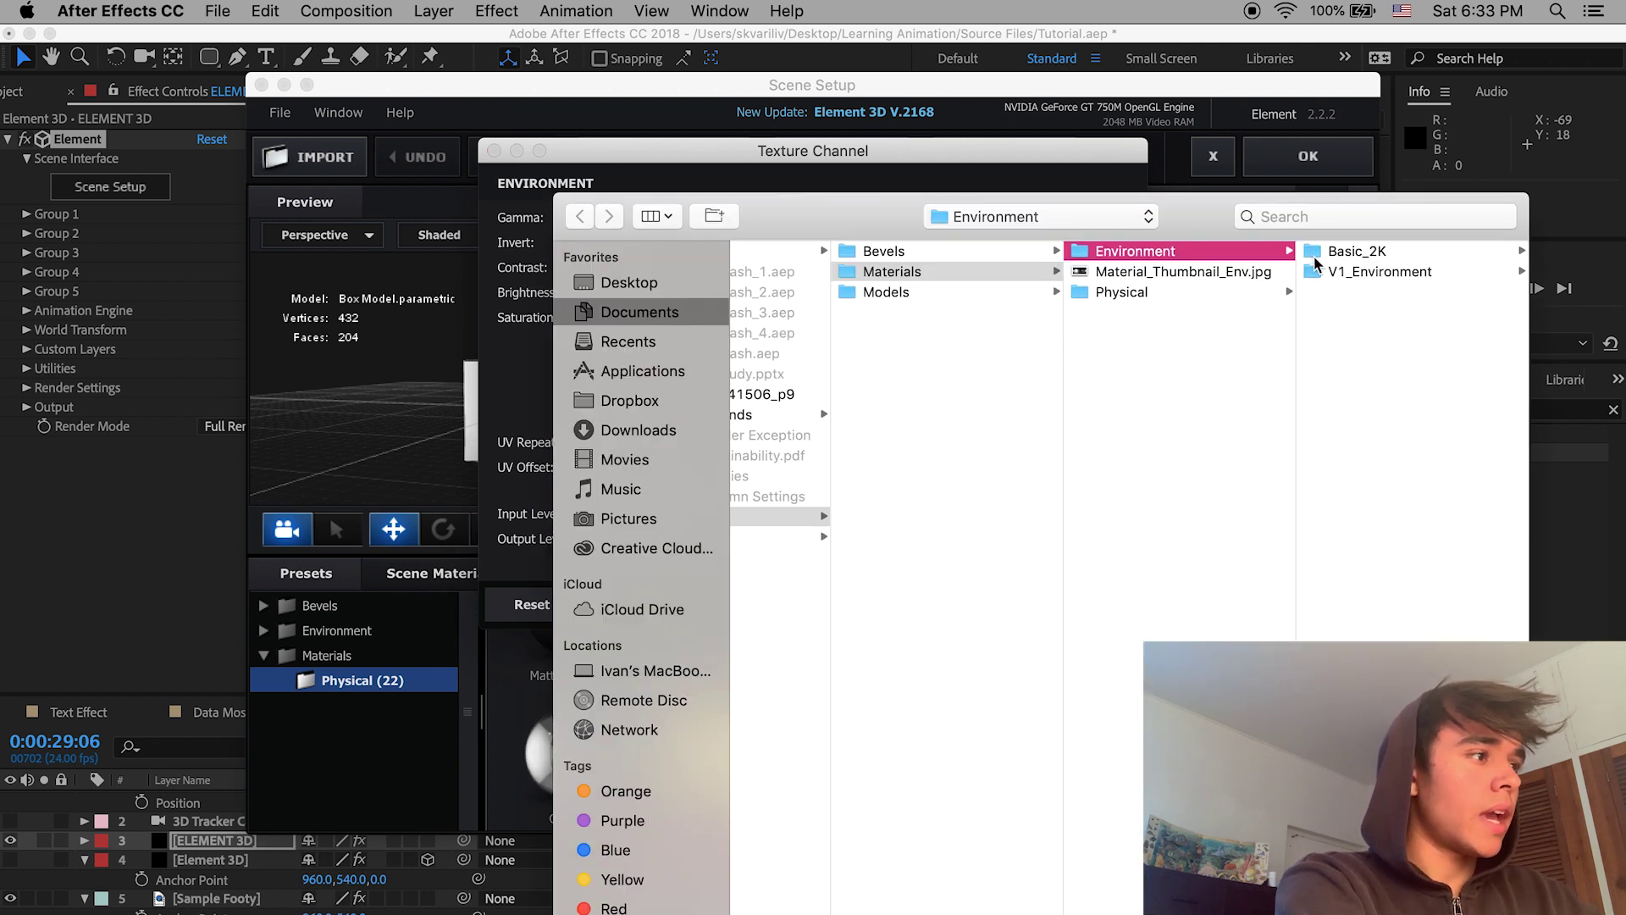
{"action": "left_click", "coordinate": [1315, 258]}
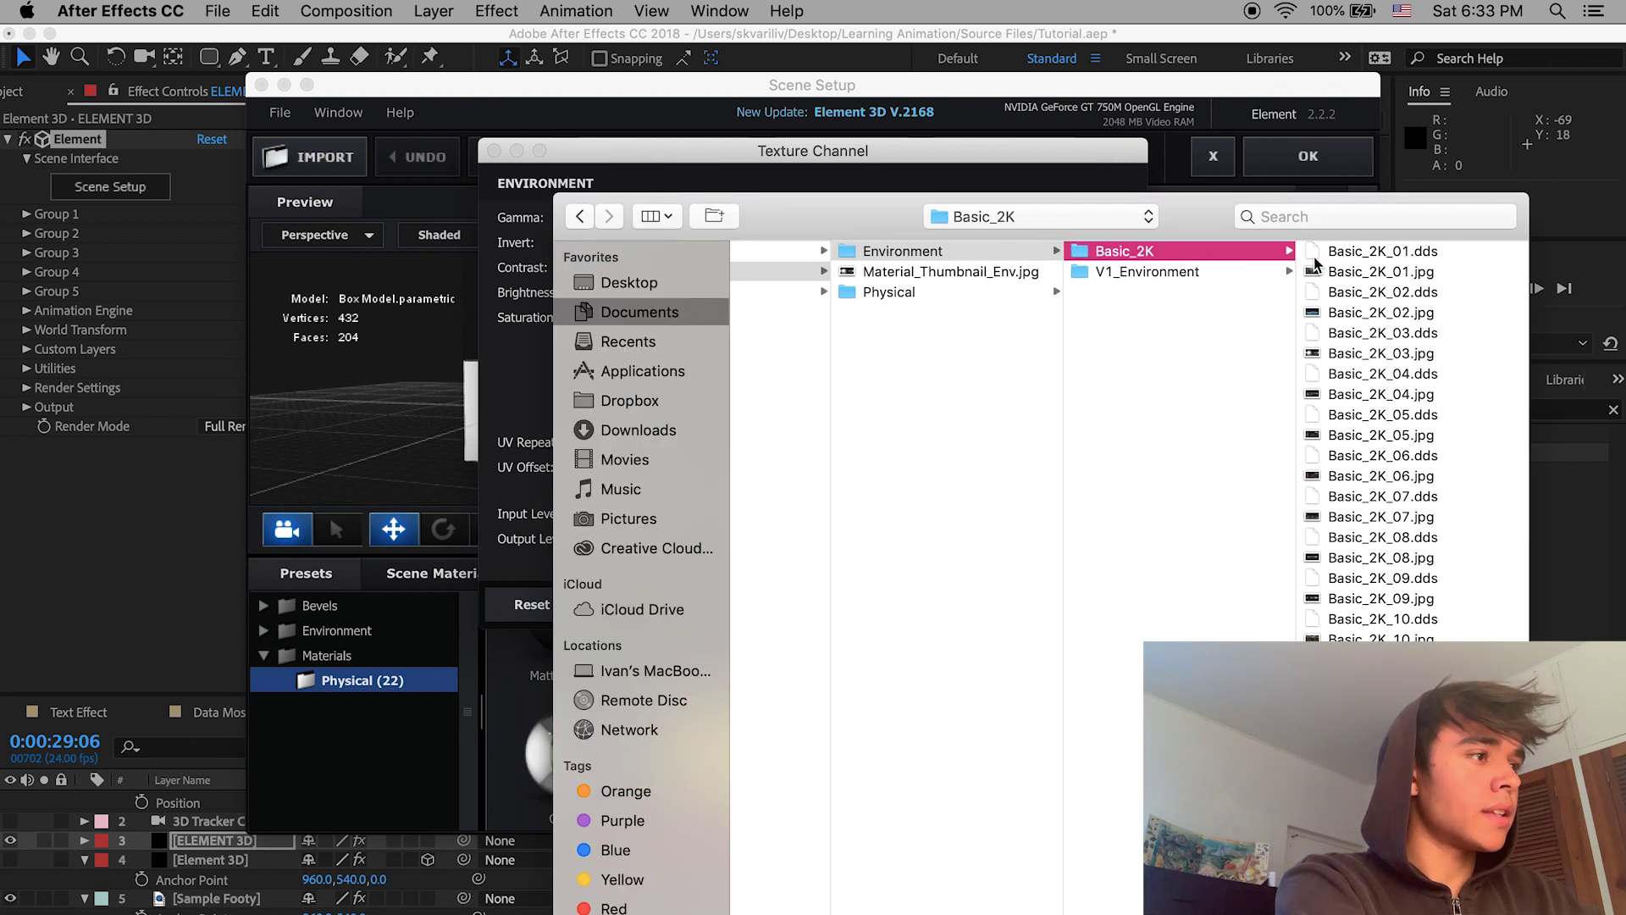
{"action": "left_click", "coordinate": [1314, 257]}
Step: Preview the Basic_2K images and load Basic_2K_04.jpg as the environment texture
{"action": "key", "text": "Down"}
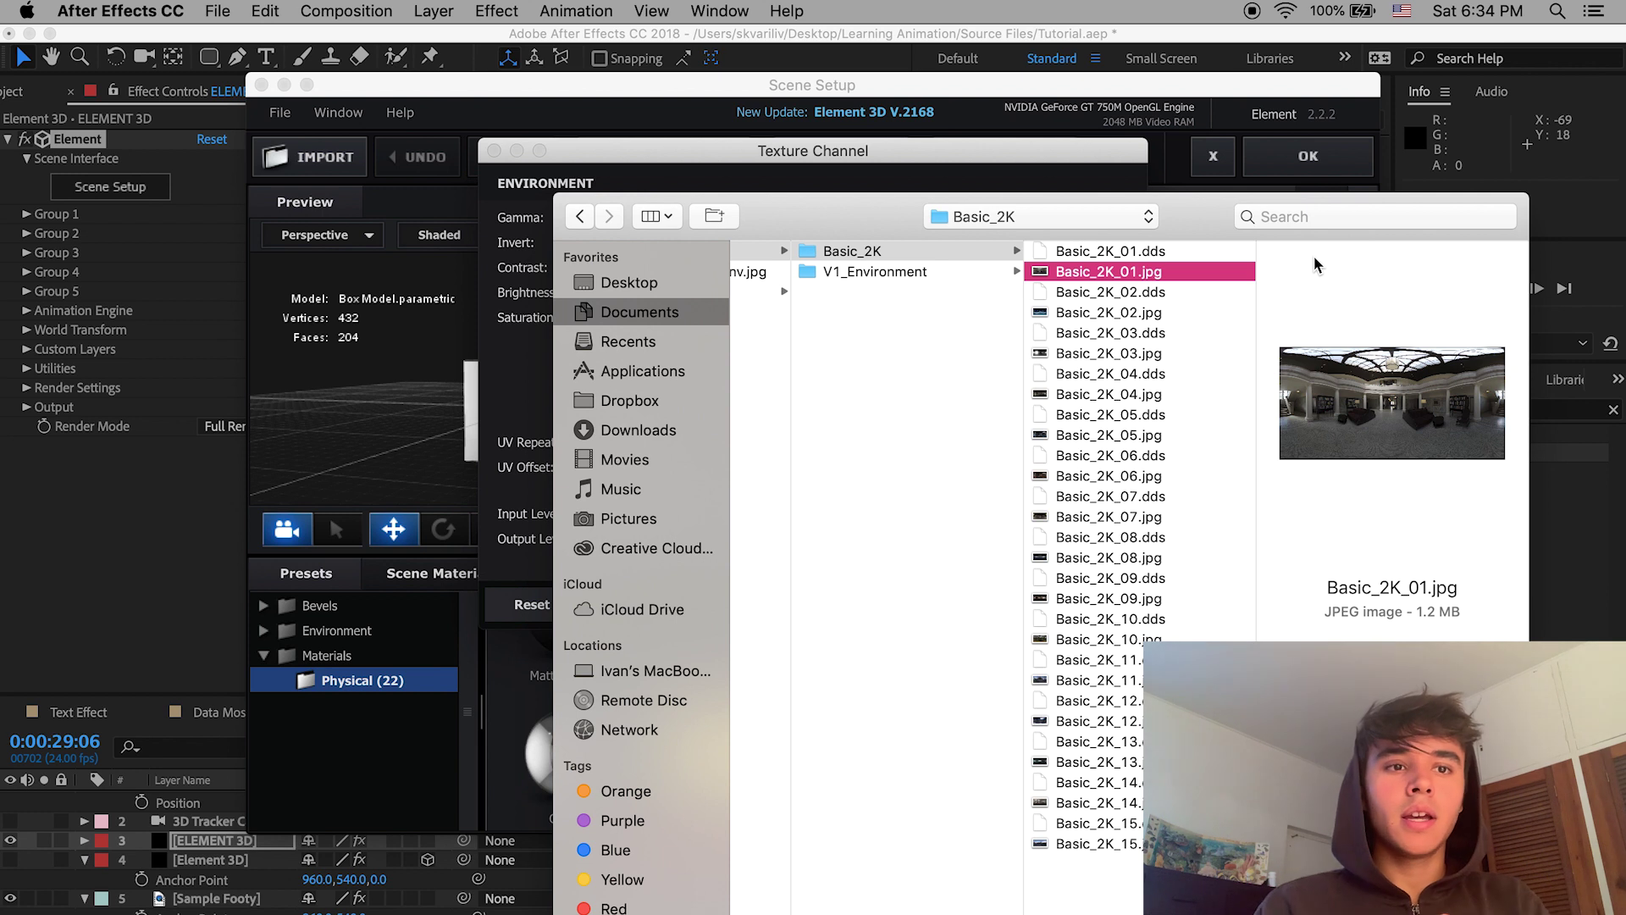
{"action": "key", "text": "Down"}
{"action": "key", "text": "Down"}
{"action": "key", "text": "Down"}
{"action": "key", "text": "Down"}
{"action": "key", "text": "Down"}
{"action": "key", "text": "Down"}
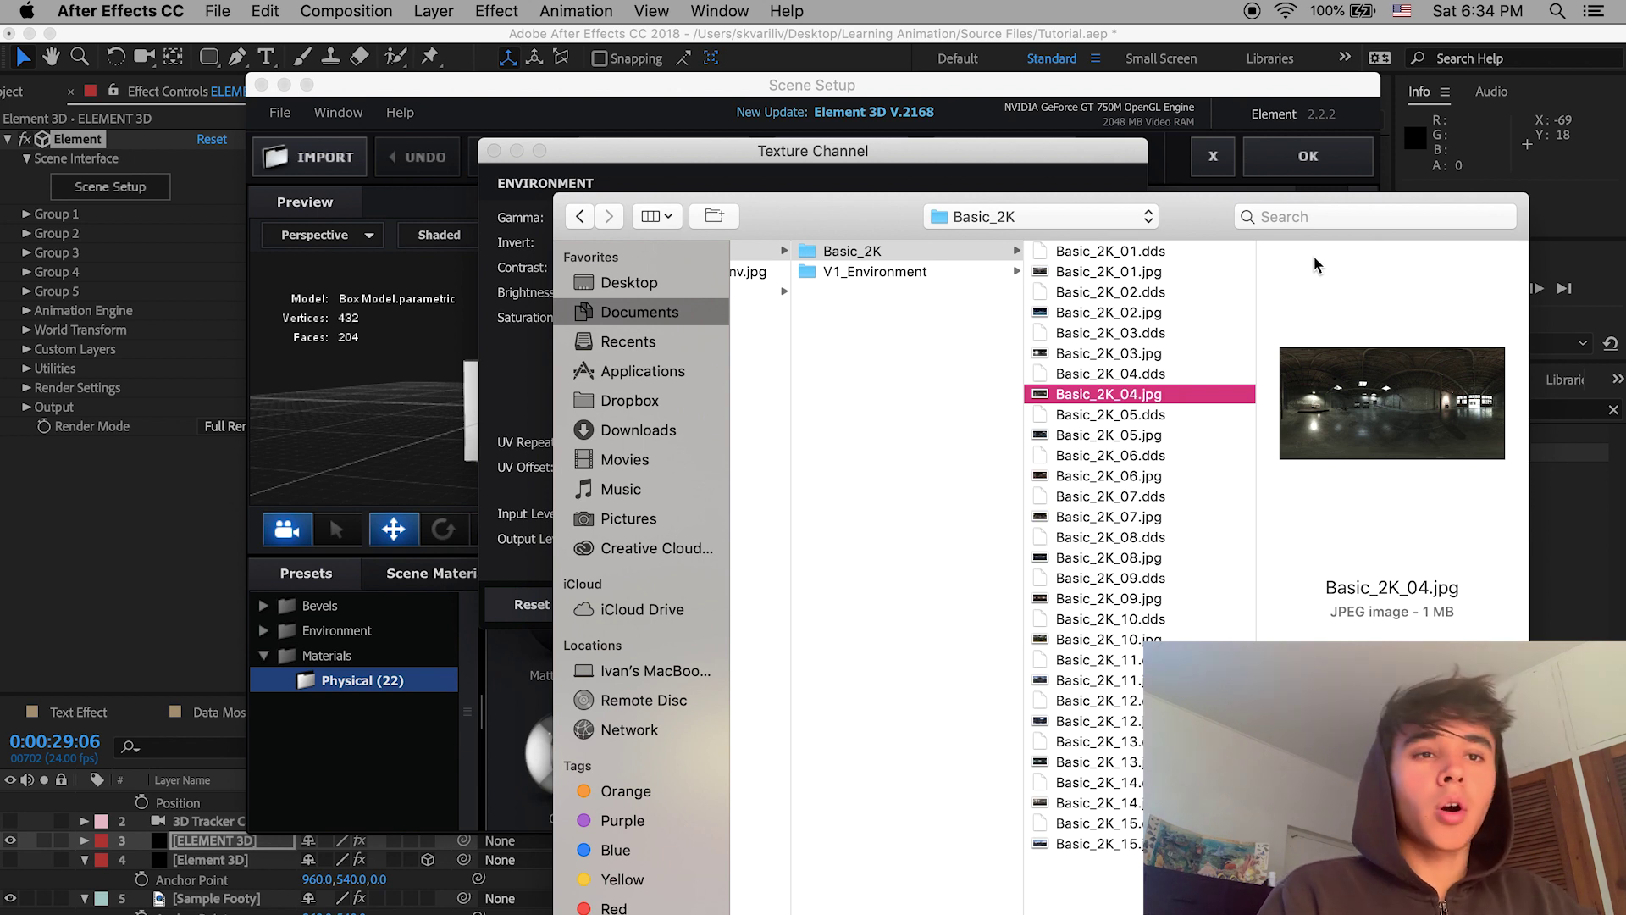
{"action": "key", "text": "Down"}
{"action": "key", "text": "Down"}
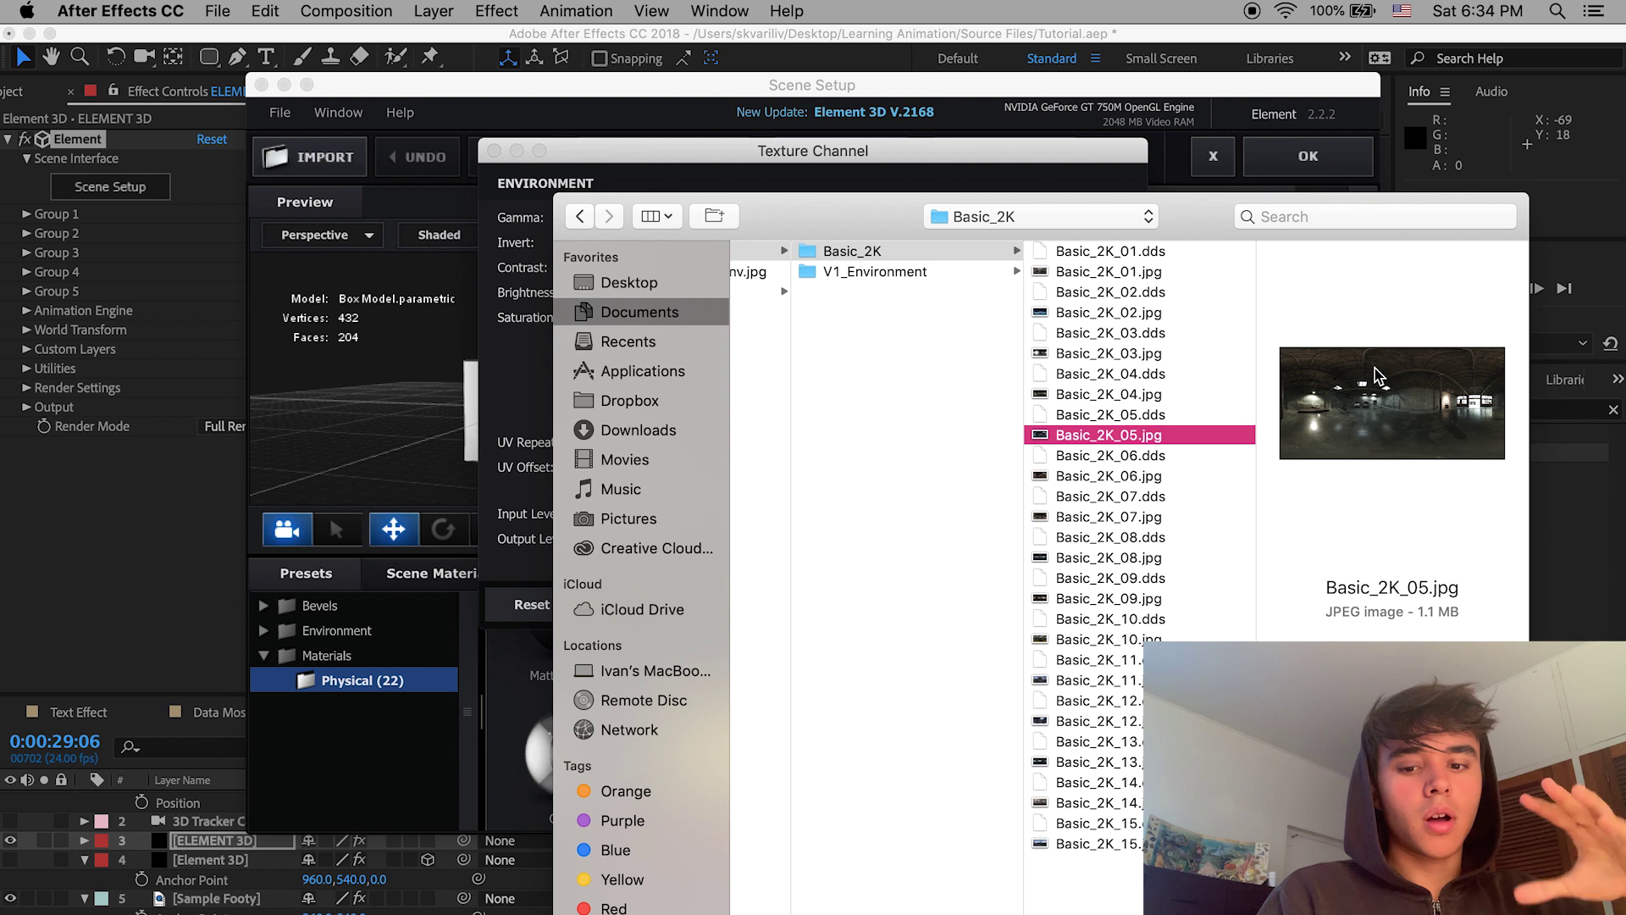
{"action": "key", "text": "Up"}
{"action": "key", "text": "Up"}
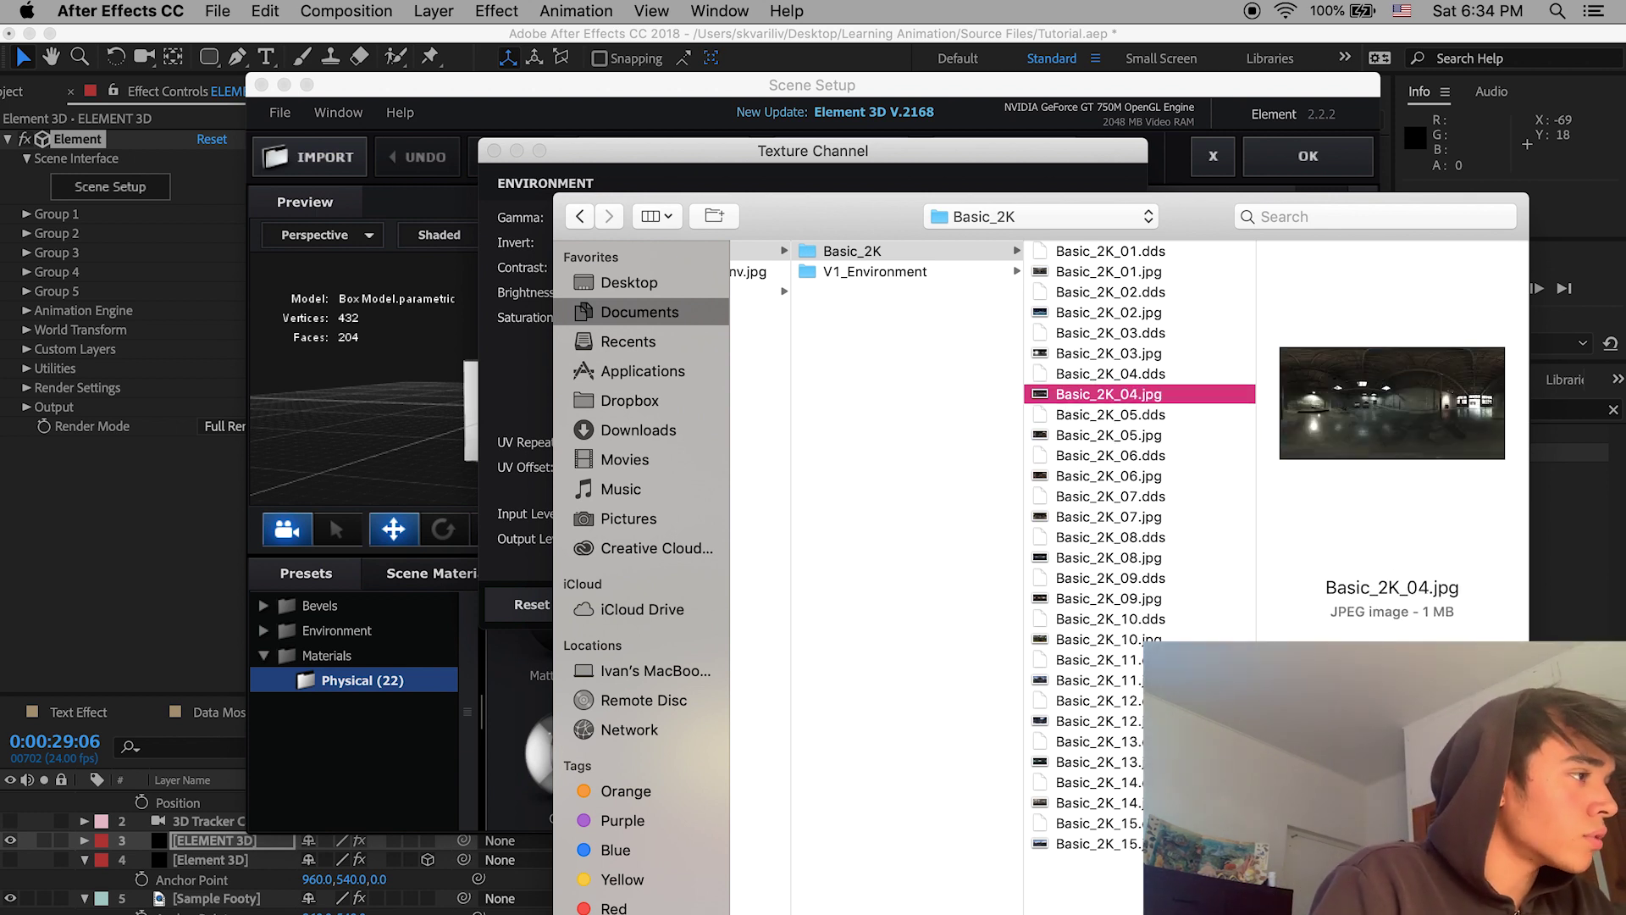
{"action": "key", "text": "Return"}
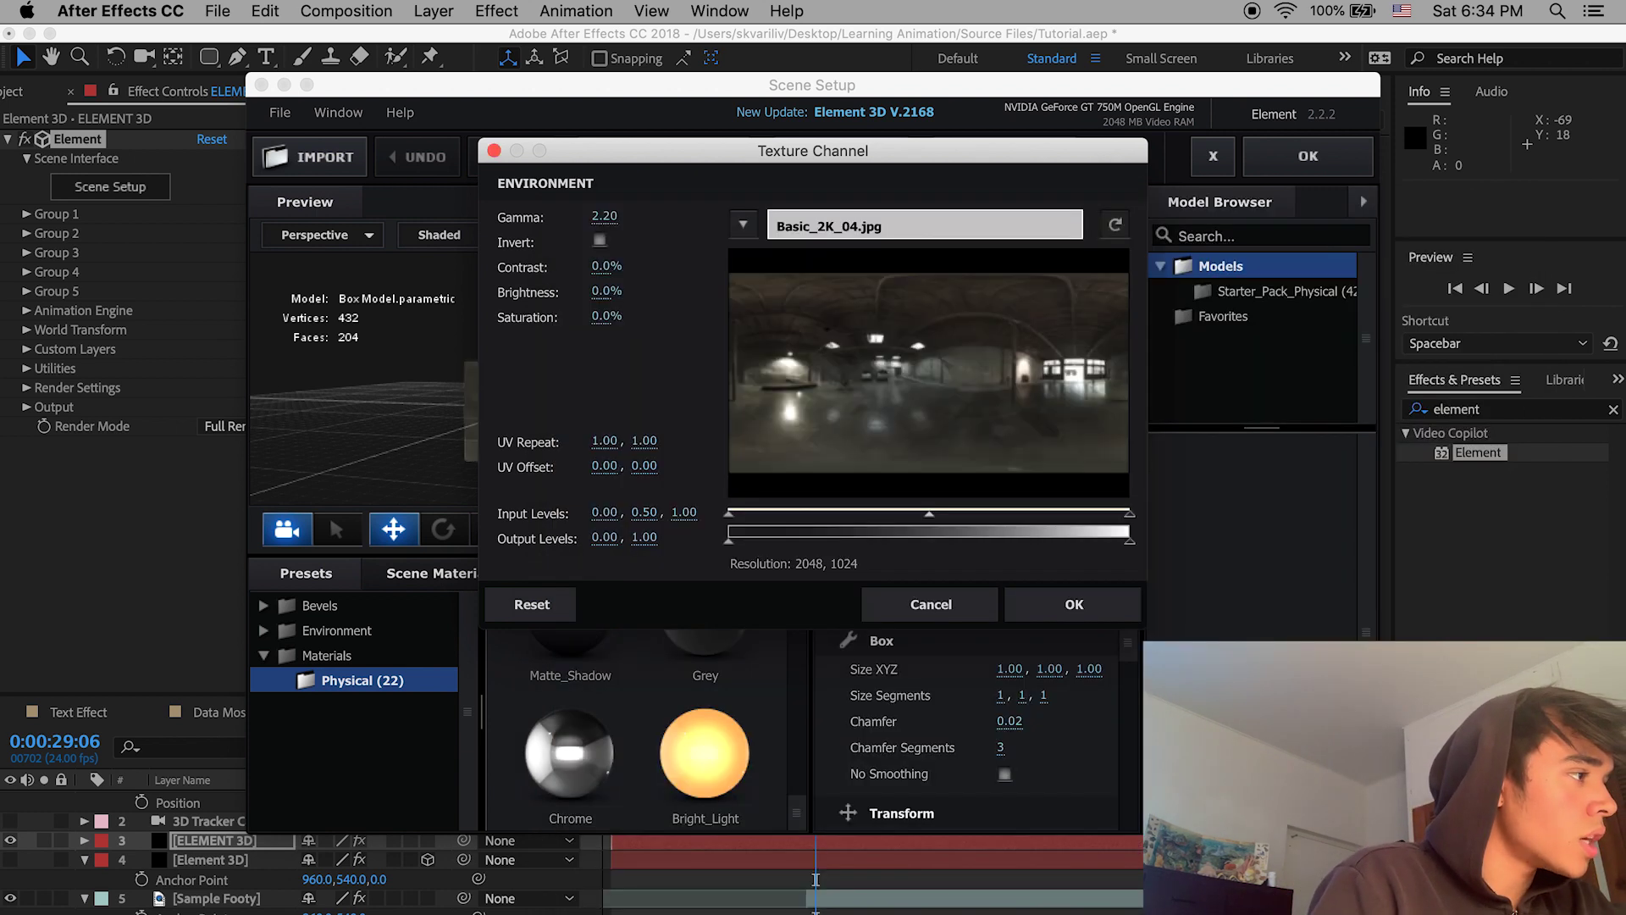
{"action": "left_click", "coordinate": [1067, 609]}
Step: Orbit the preview to check the environment reflections on the box from several sides, and accept the scene
{"action": "left_click_drag", "start_coordinate": [642, 372], "coordinate": [765, 371]}
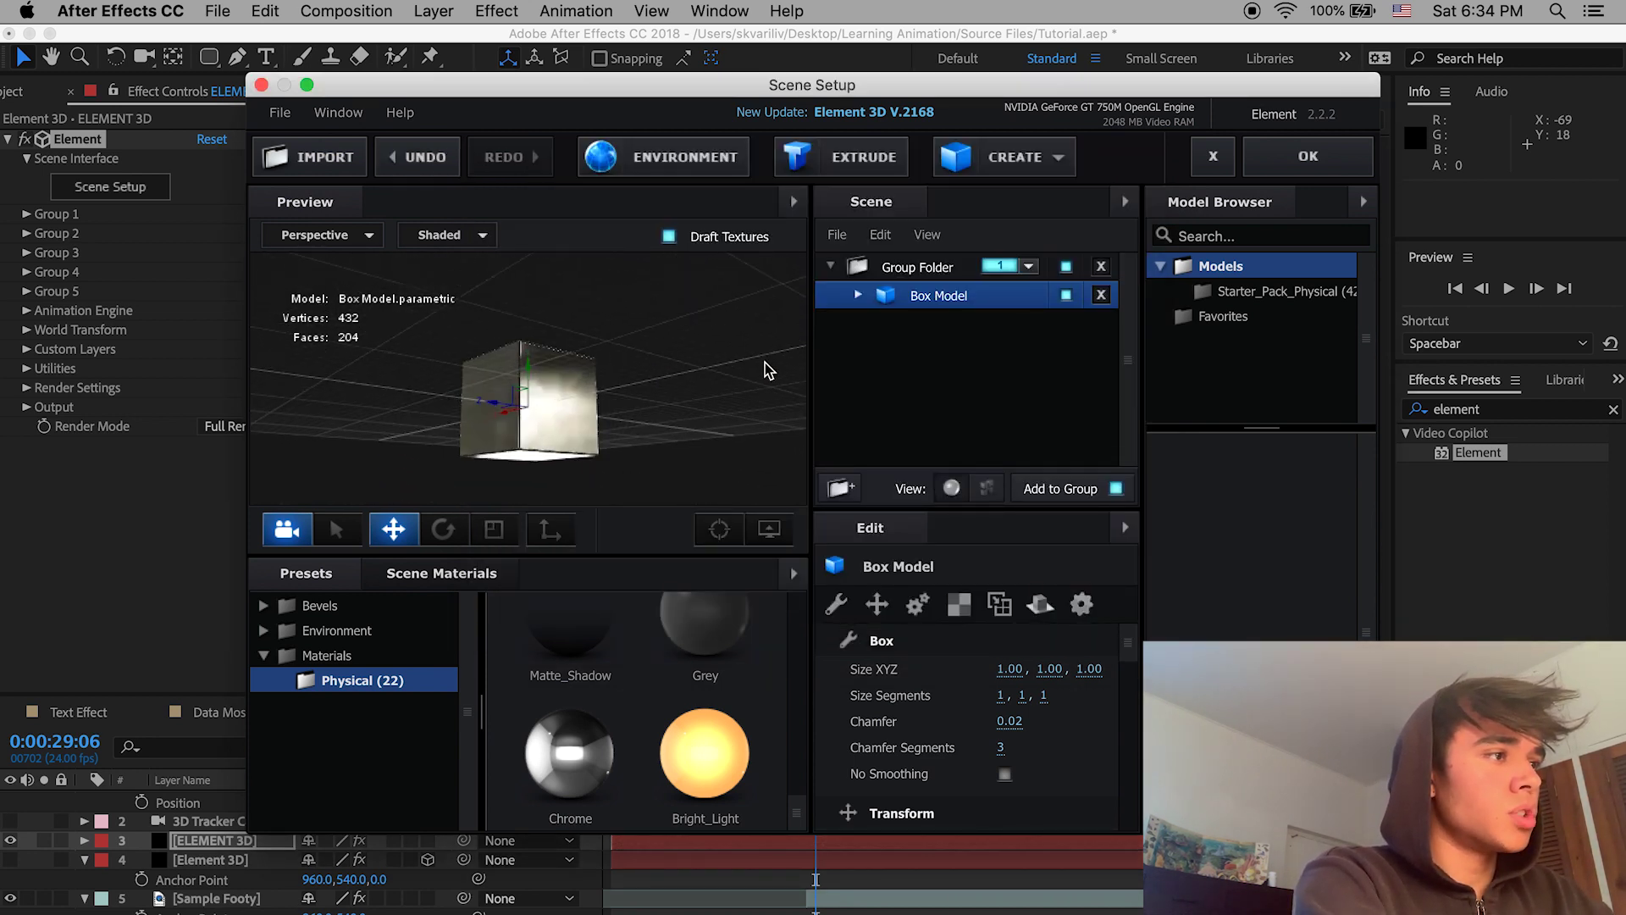
{"action": "left_click_drag", "start_coordinate": [572, 405], "coordinate": [699, 423]}
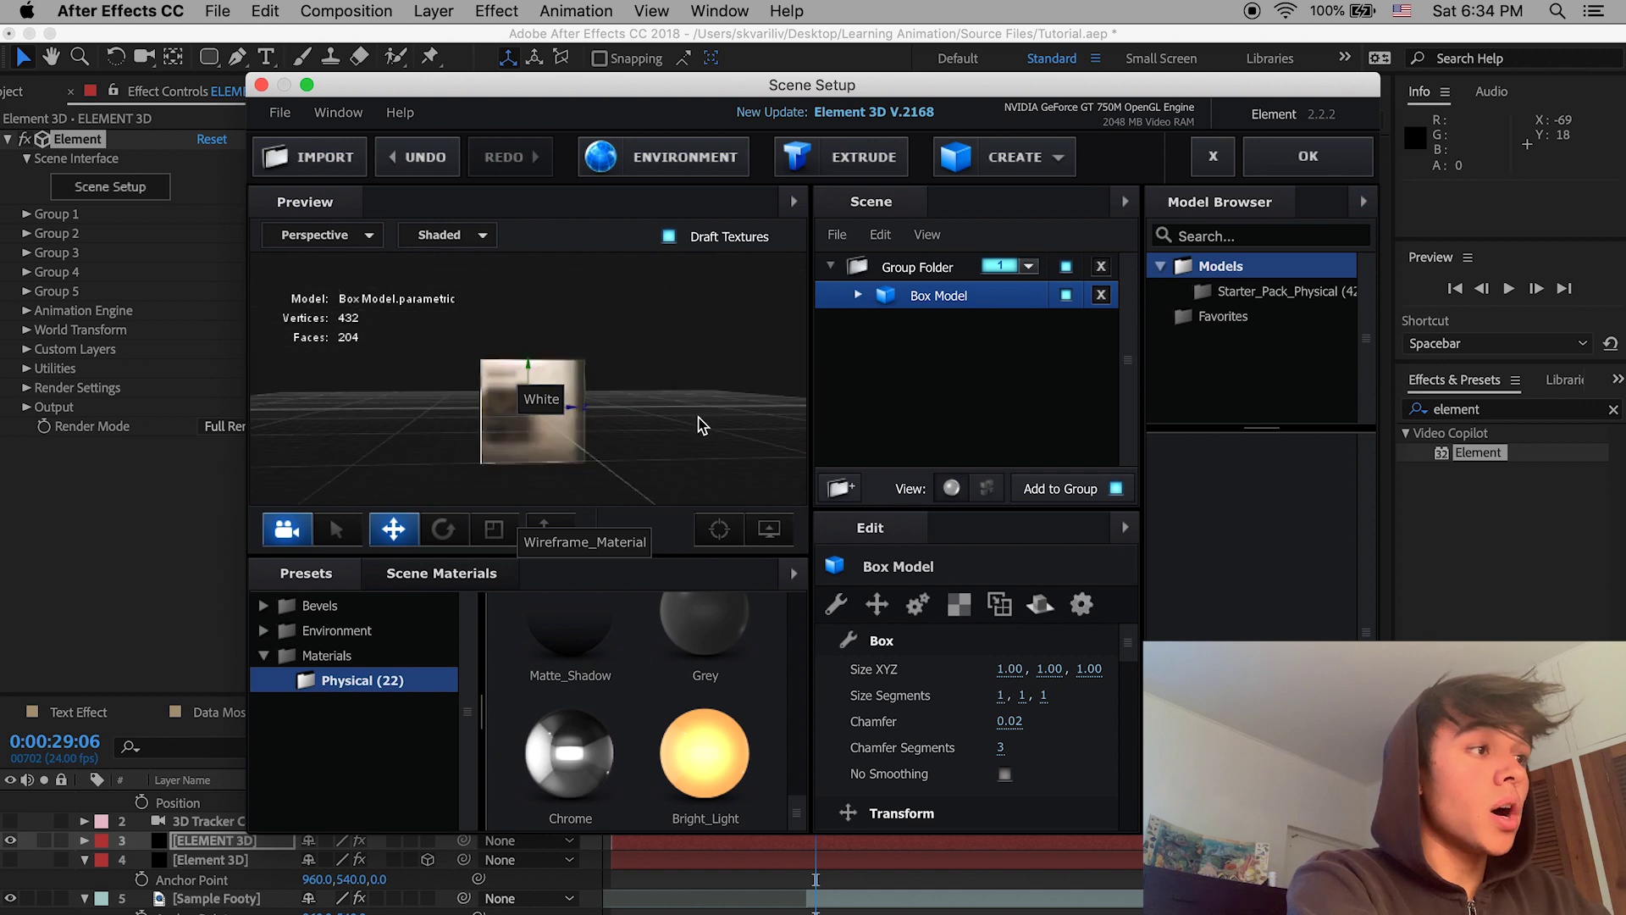
{"action": "left_click", "coordinate": [1298, 145]}
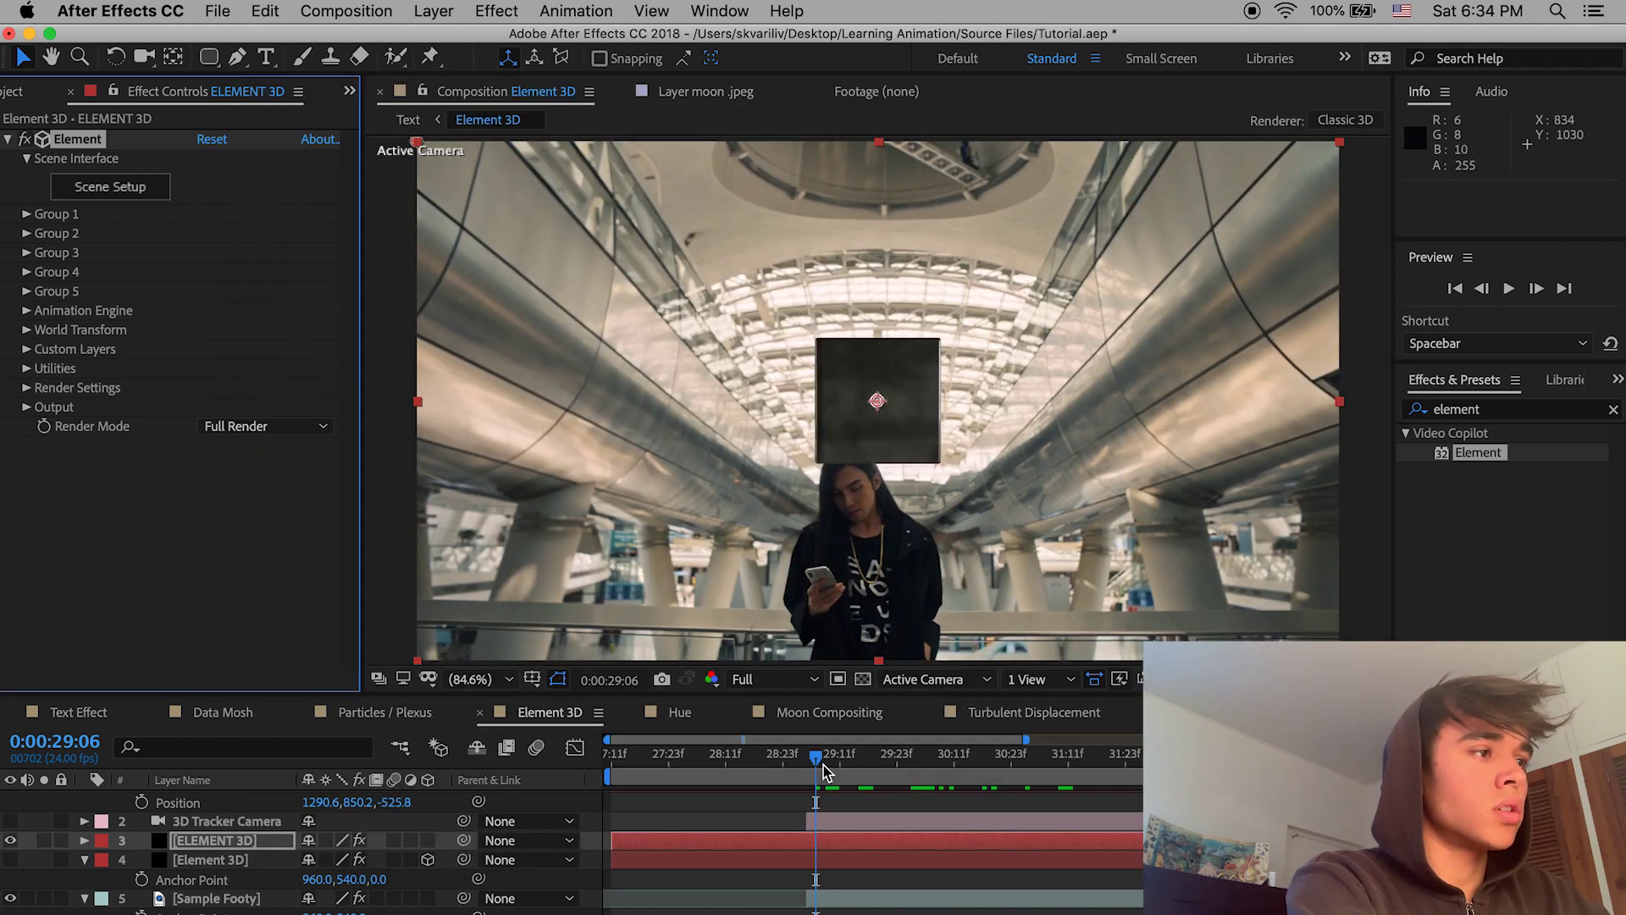
Step: At 0:00:29:23, set the Group 1 Particle Count of the ELEMENT 3D layer's Element effect to 100
{"action": "left_click_drag", "start_coordinate": [824, 769], "coordinate": [899, 771]}
{"action": "left_click", "coordinate": [905, 827]}
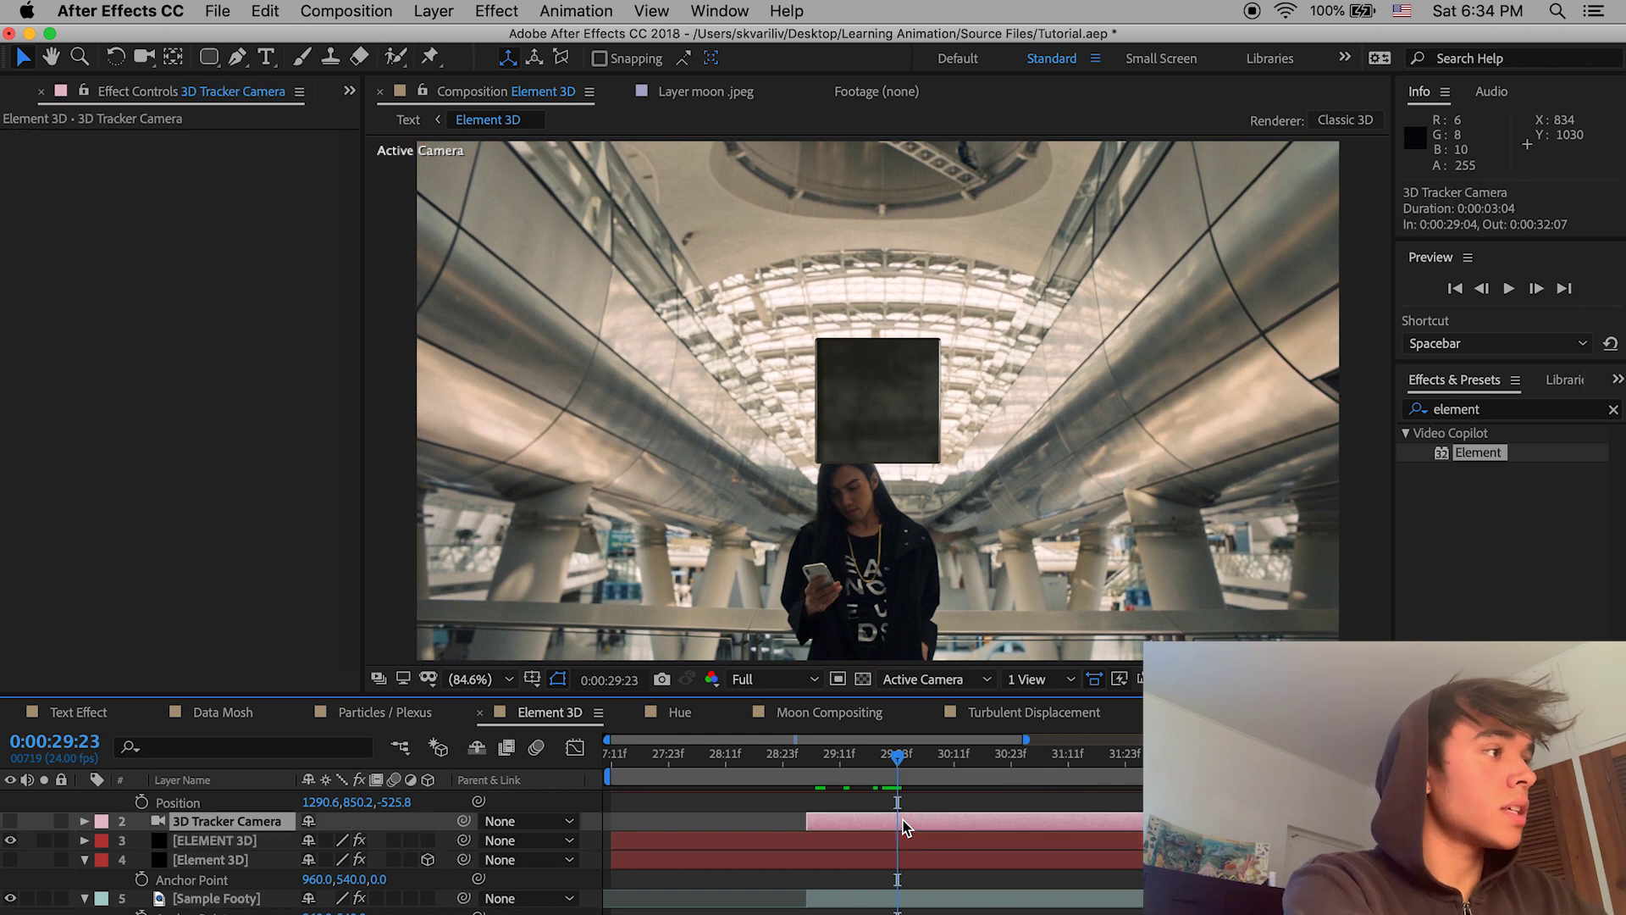
{"action": "left_click", "coordinate": [897, 843]}
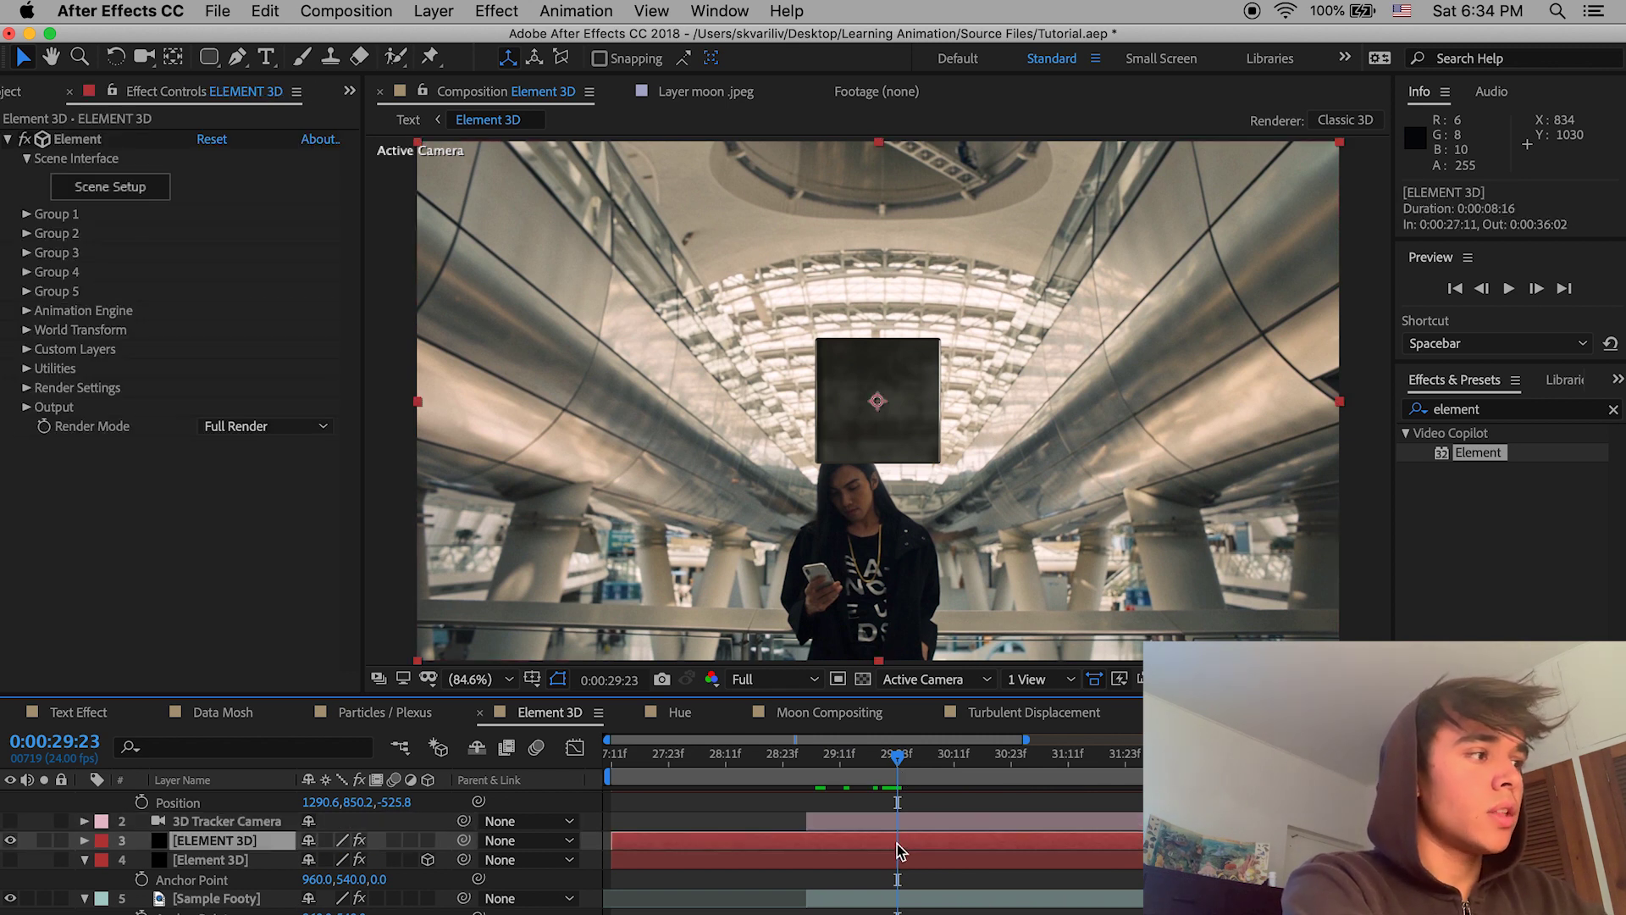
{"action": "left_click", "coordinate": [28, 215]}
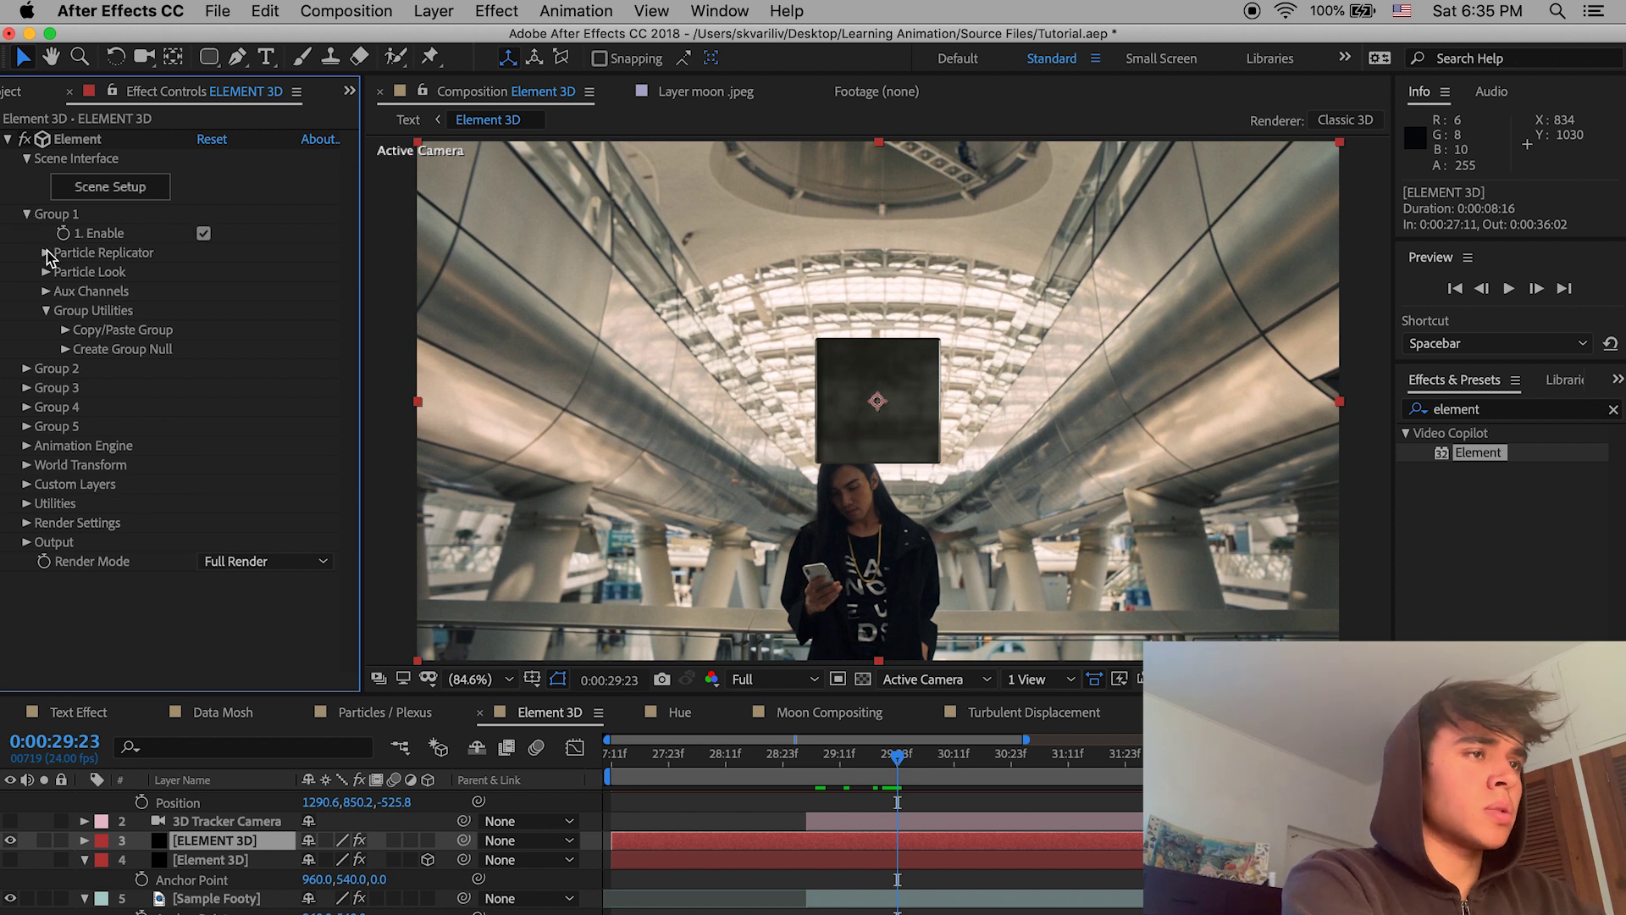
{"action": "left_click", "coordinate": [45, 253]}
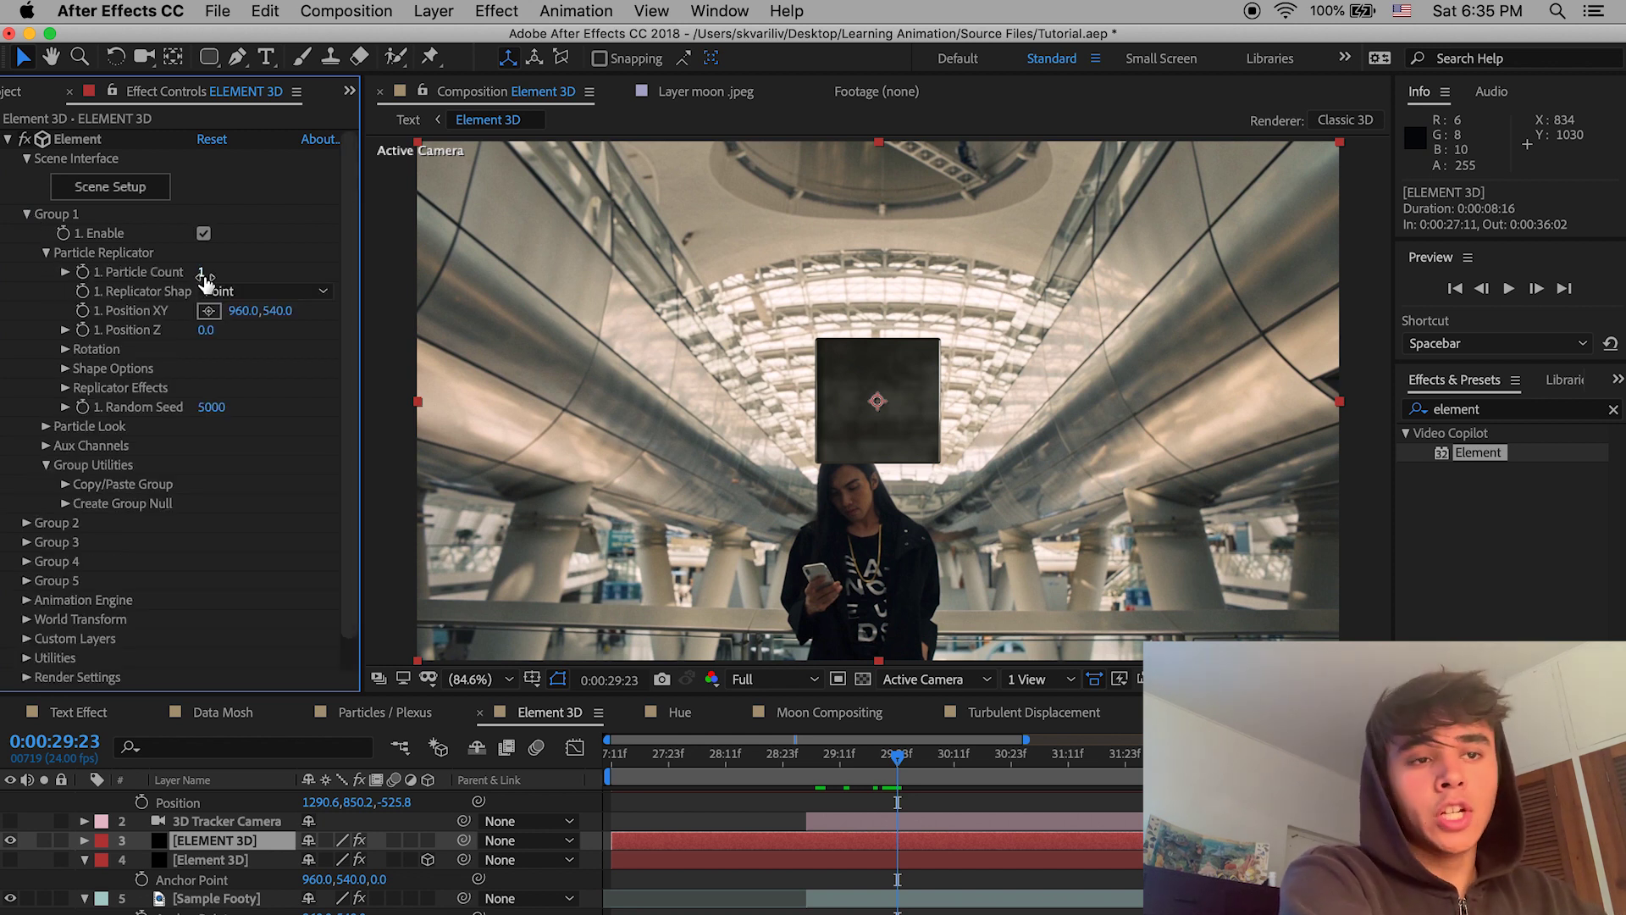
{"action": "left_click", "coordinate": [205, 273]}
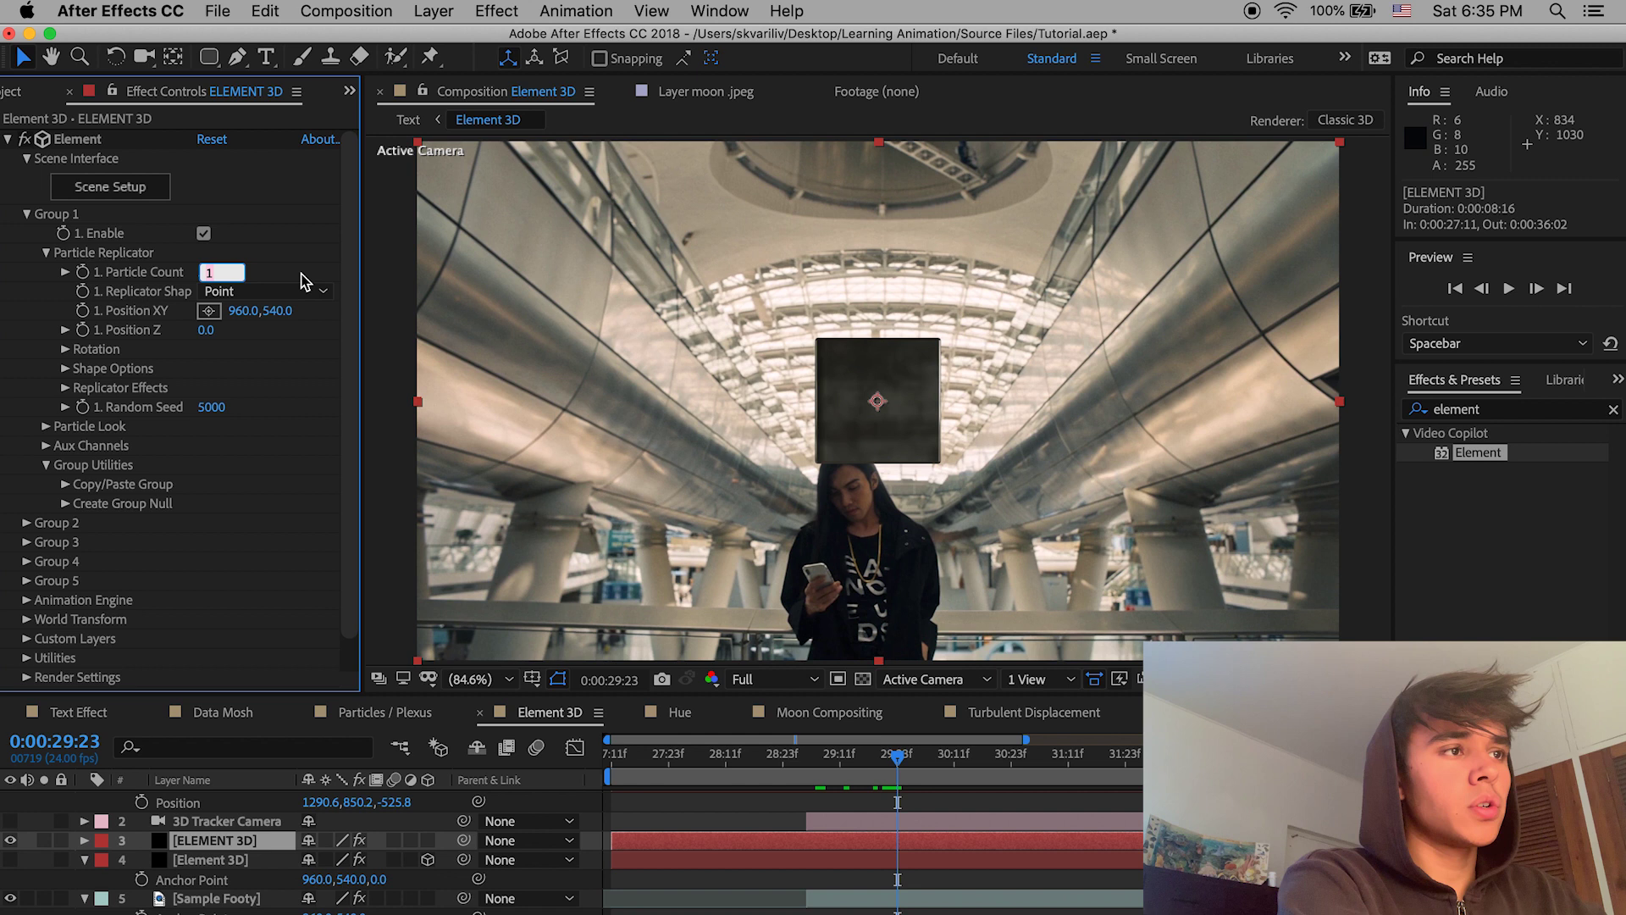
{"action": "type", "text": "25"}
{"action": "key", "text": "Return"}
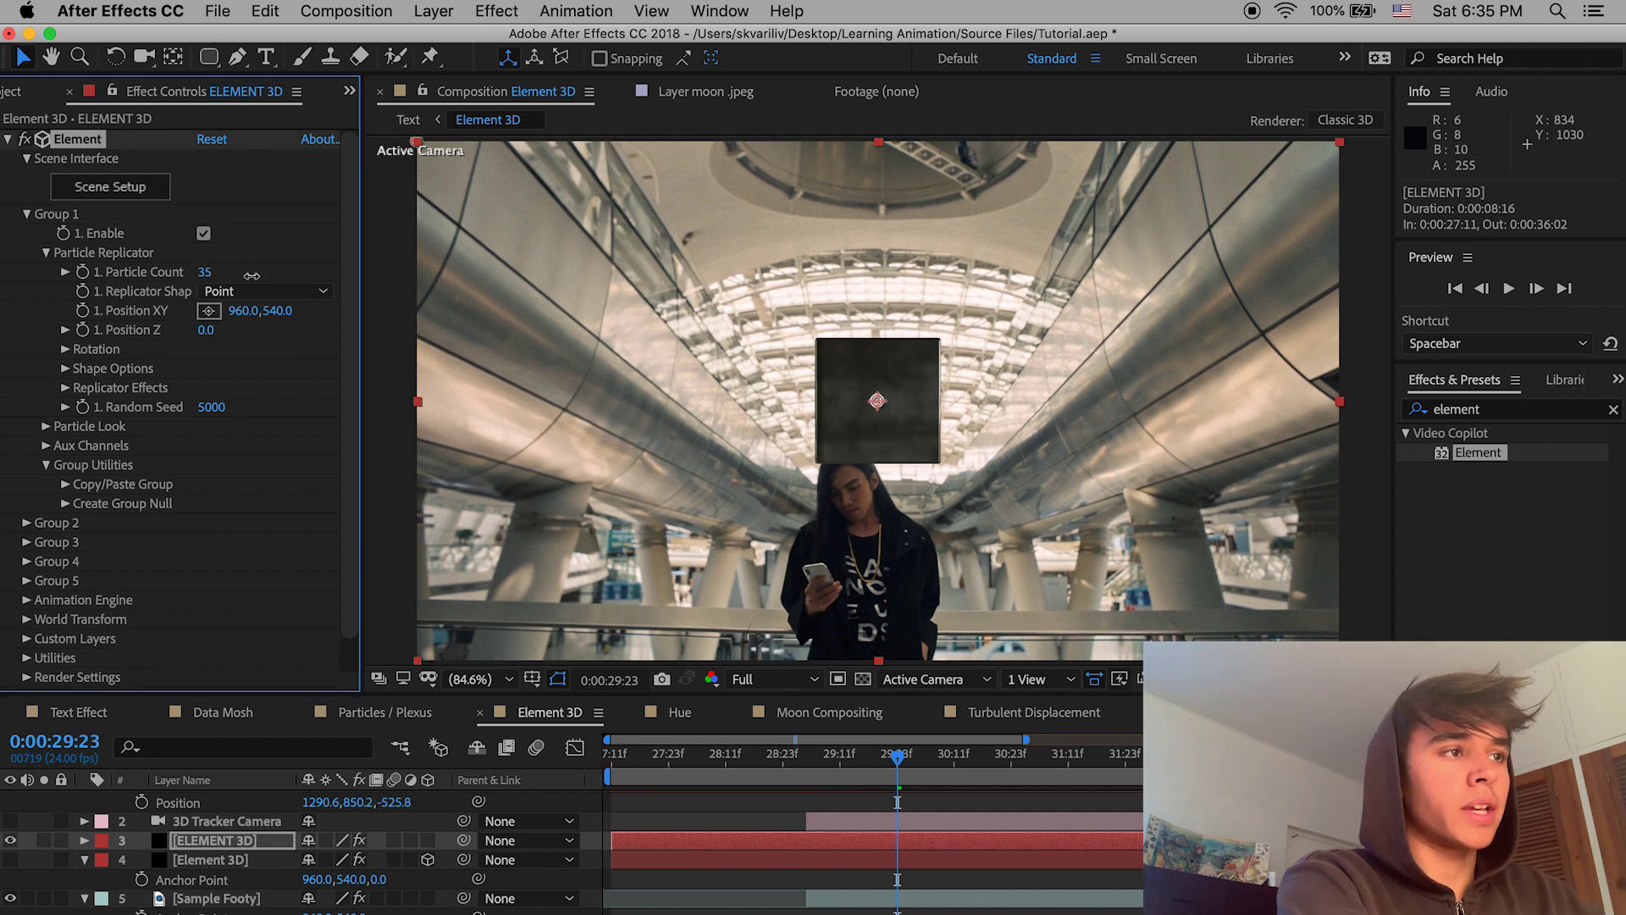
Step: Try a different Particle Size in Group 1's Particle Look settings and undo the change
{"action": "left_click", "coordinate": [47, 426]}
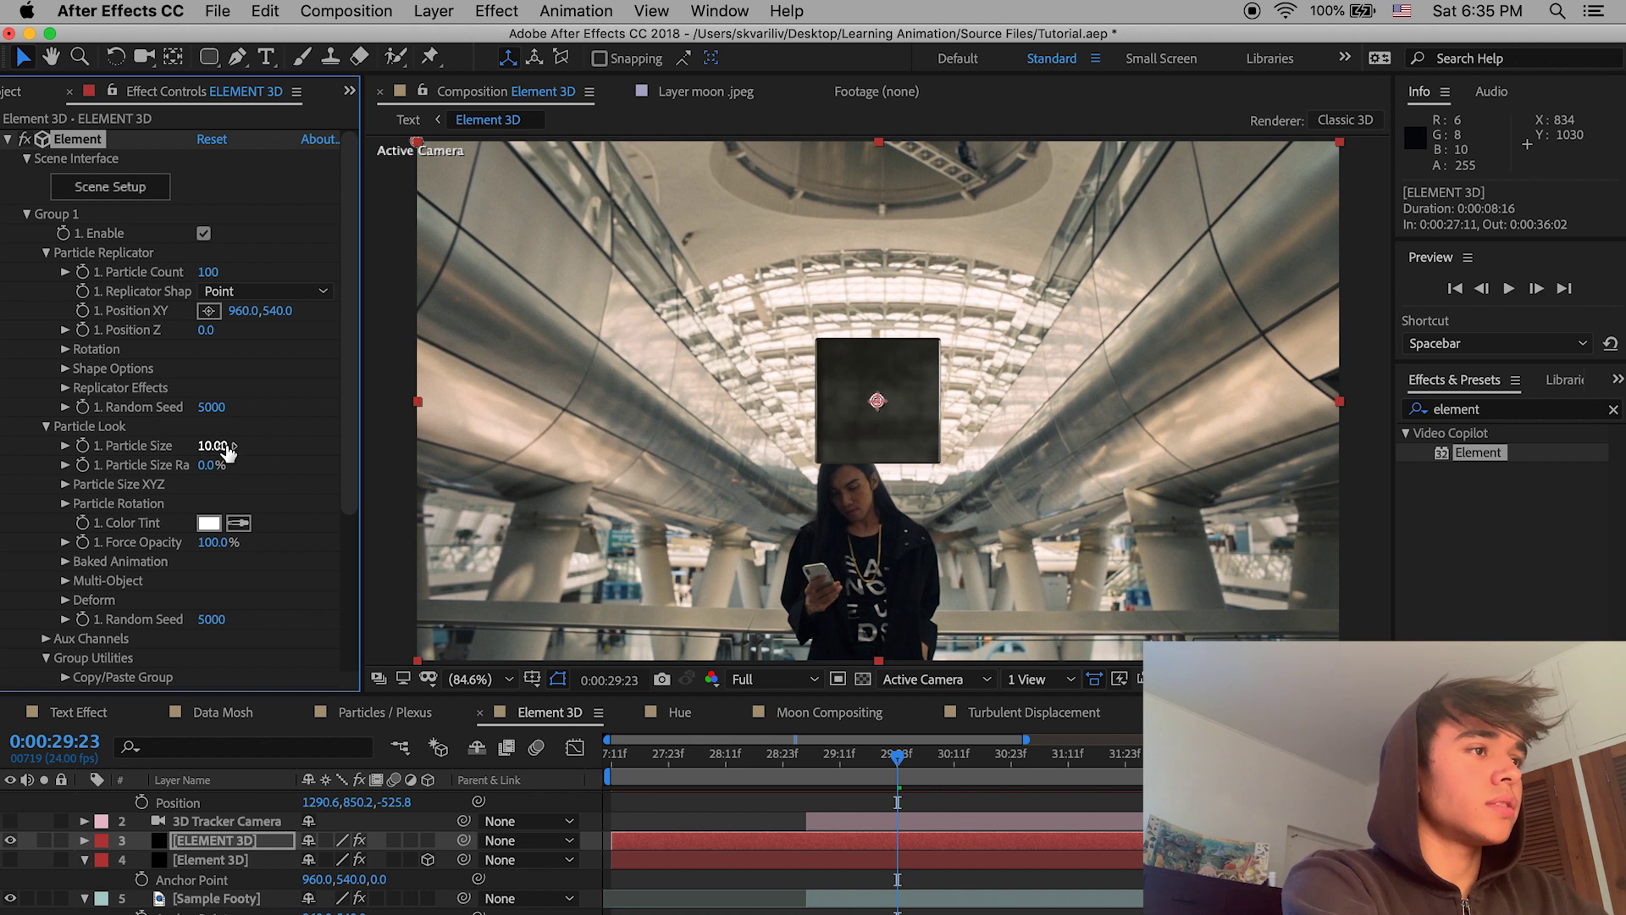
{"action": "left_click_drag", "start_coordinate": [212, 449], "coordinate": [222, 450]}
{"action": "key", "text": "super+z"}
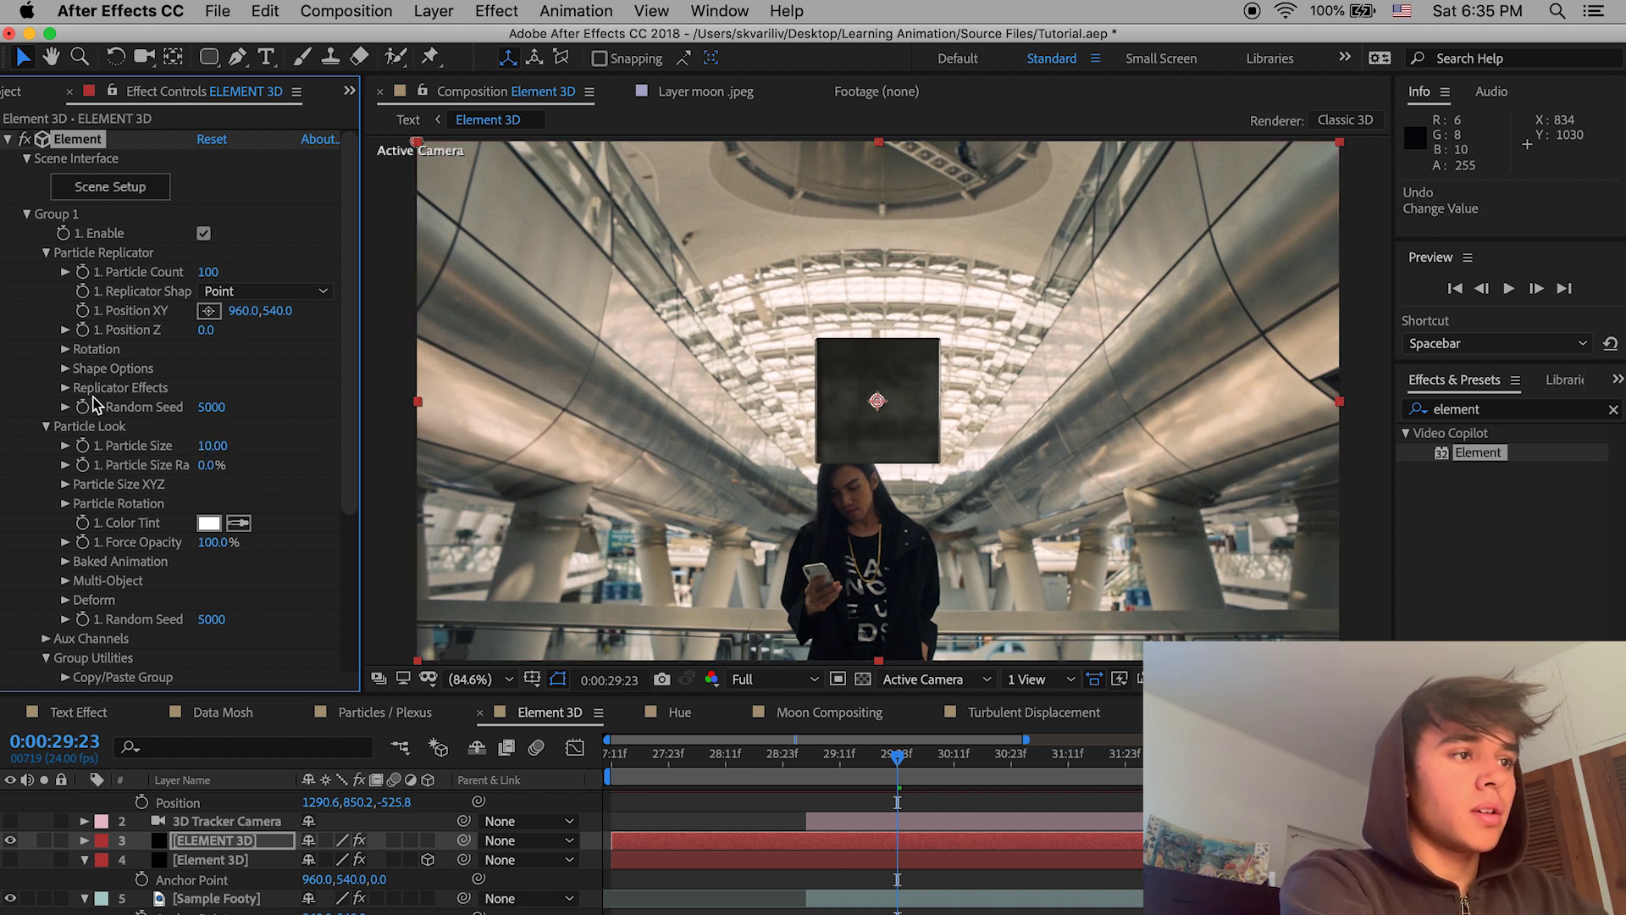
Step: In Group 1's Replicator Effects, raise the overall Scatter to 114.9 to spread out the cubes
{"action": "left_click", "coordinate": [66, 388]}
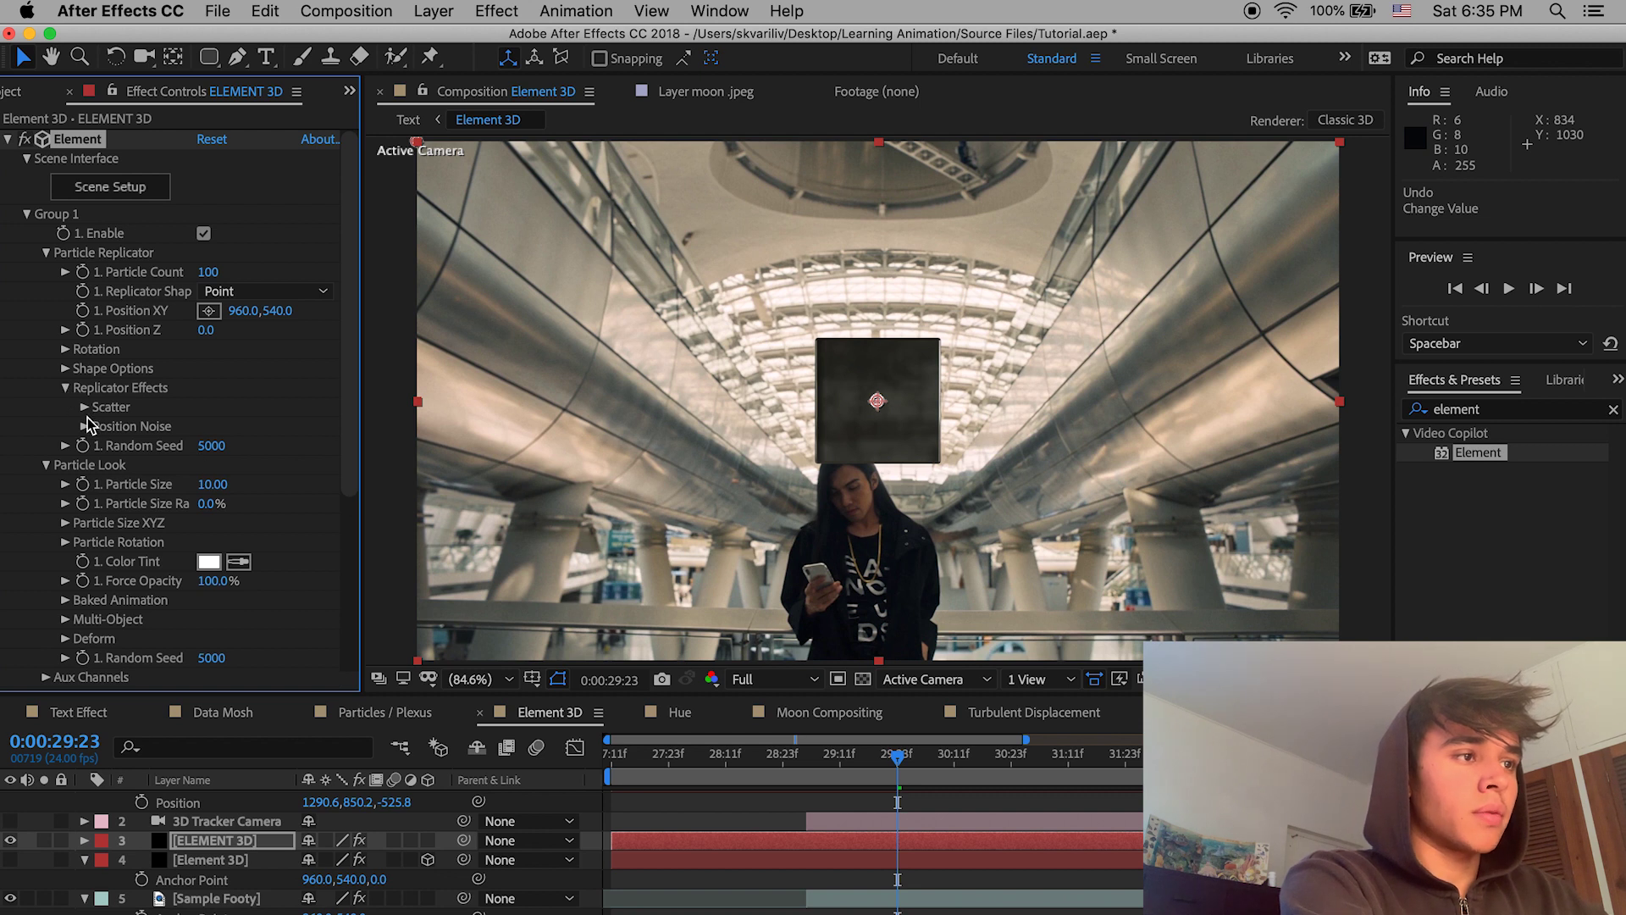
{"action": "left_click", "coordinate": [84, 408]}
{"action": "left_click_drag", "start_coordinate": [622, 504], "coordinate": [667, 513]}
{"action": "left_click_drag", "start_coordinate": [205, 426], "coordinate": [161, 427]}
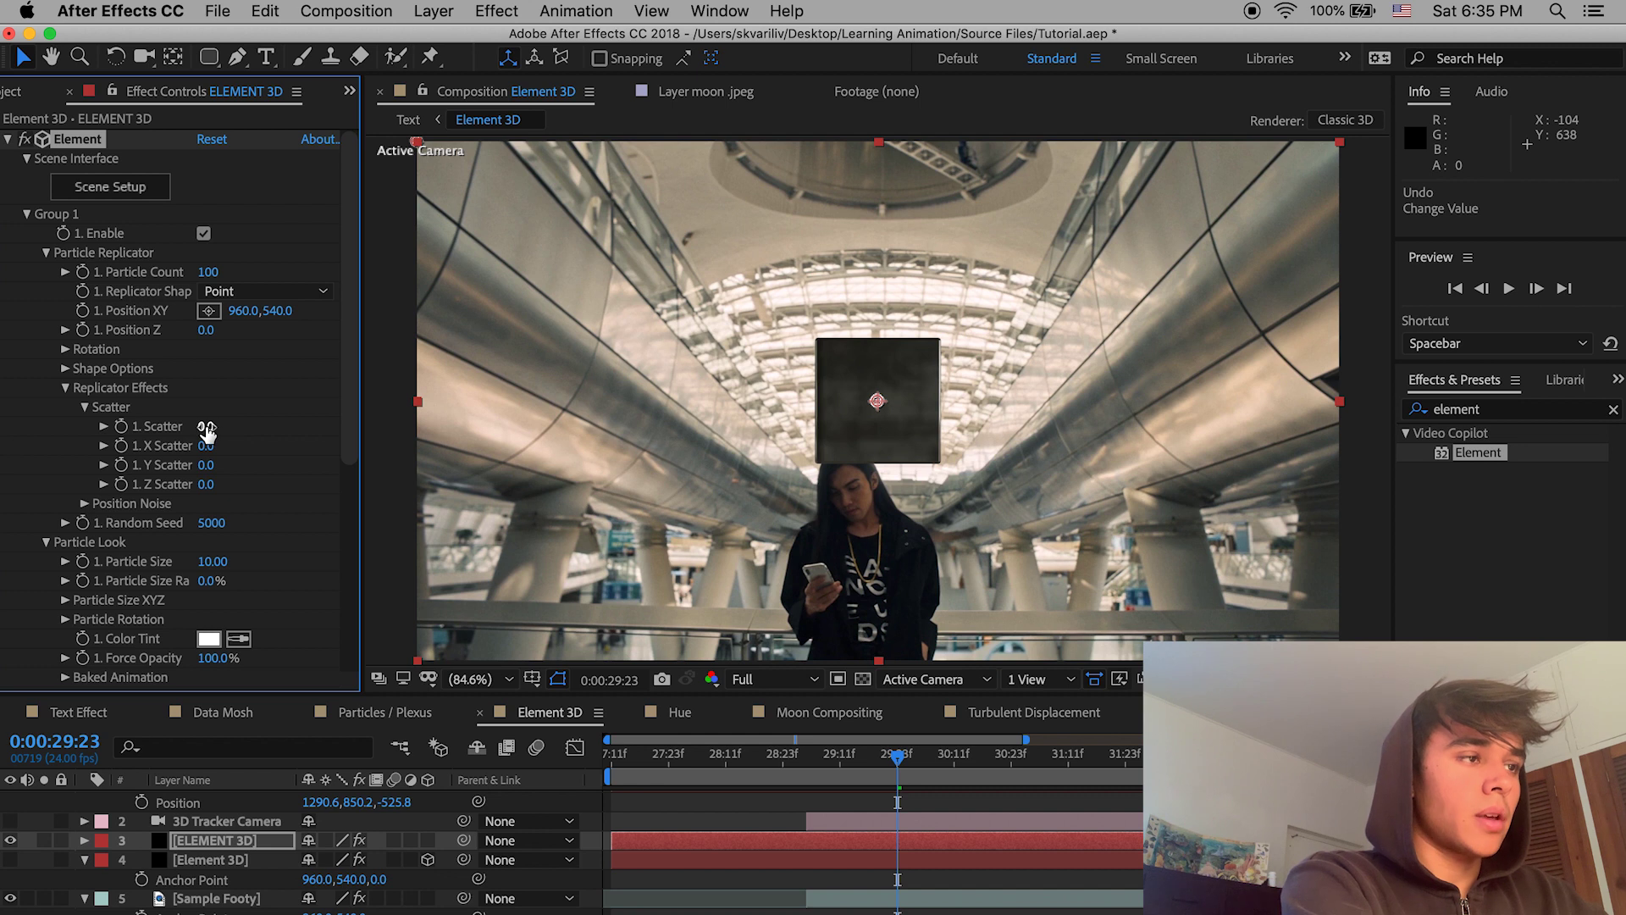
{"action": "left_click_drag", "start_coordinate": [1513, 506], "coordinate": [1617, 539]}
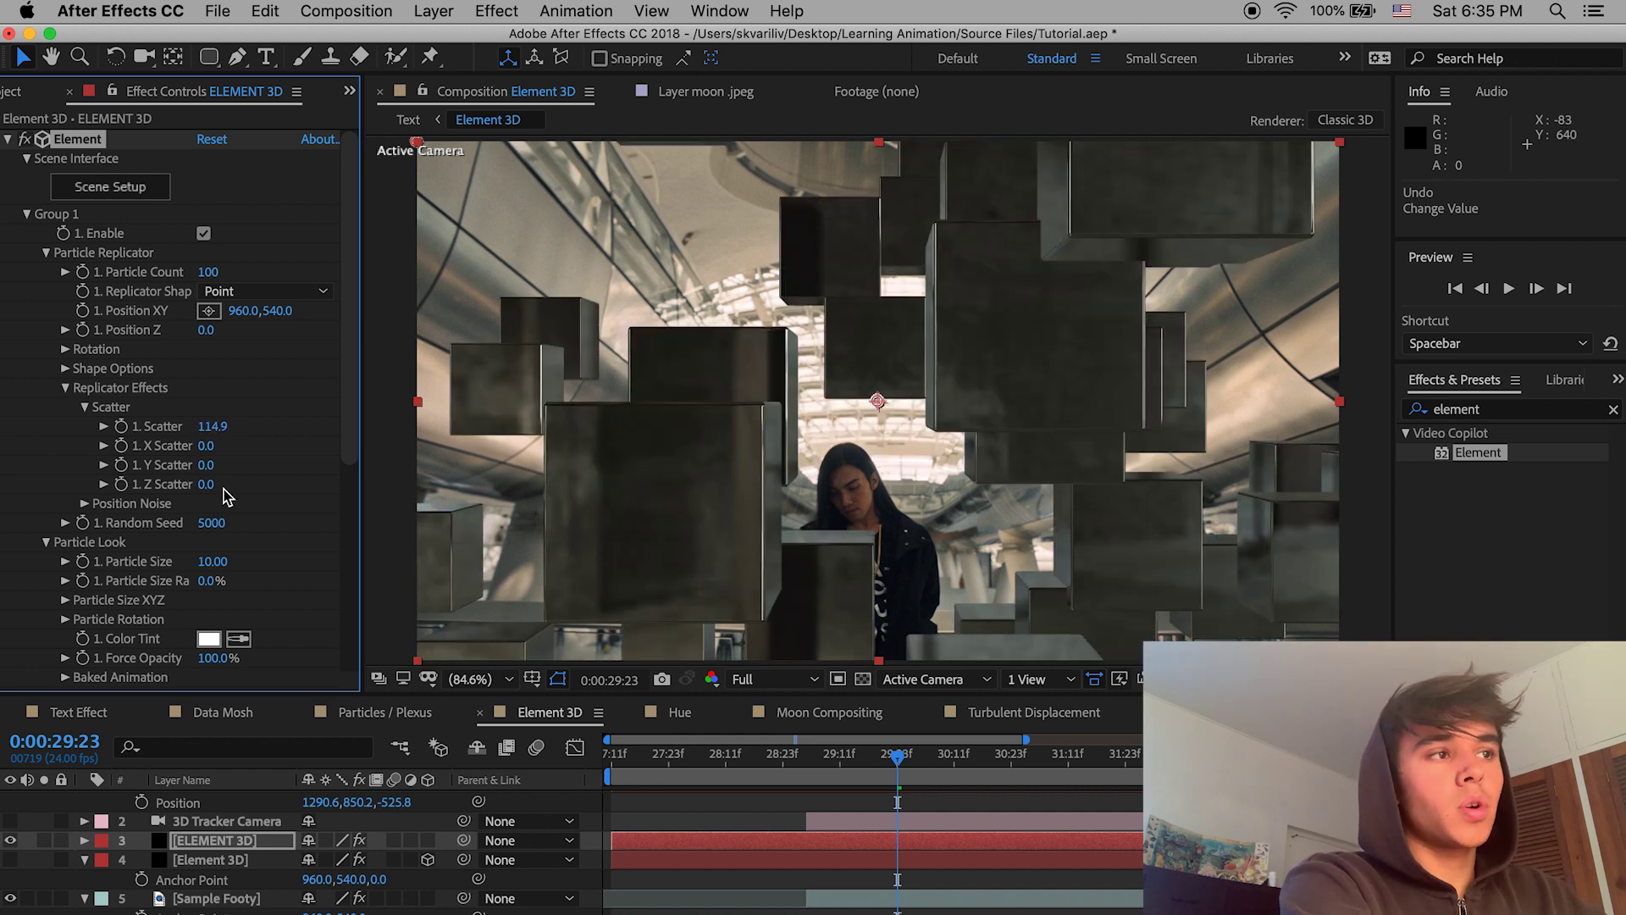
Step: Set Group 1's X Scatter to 109.5, Y Scatter to 98.9 and Z Scatter to 155.0
{"action": "left_click_drag", "start_coordinate": [204, 445], "coordinate": [724, 485]}
{"action": "left_click_drag", "start_coordinate": [209, 446], "coordinate": [222, 465]}
{"action": "left_click_drag", "start_coordinate": [1085, 527], "coordinate": [2, 455]}
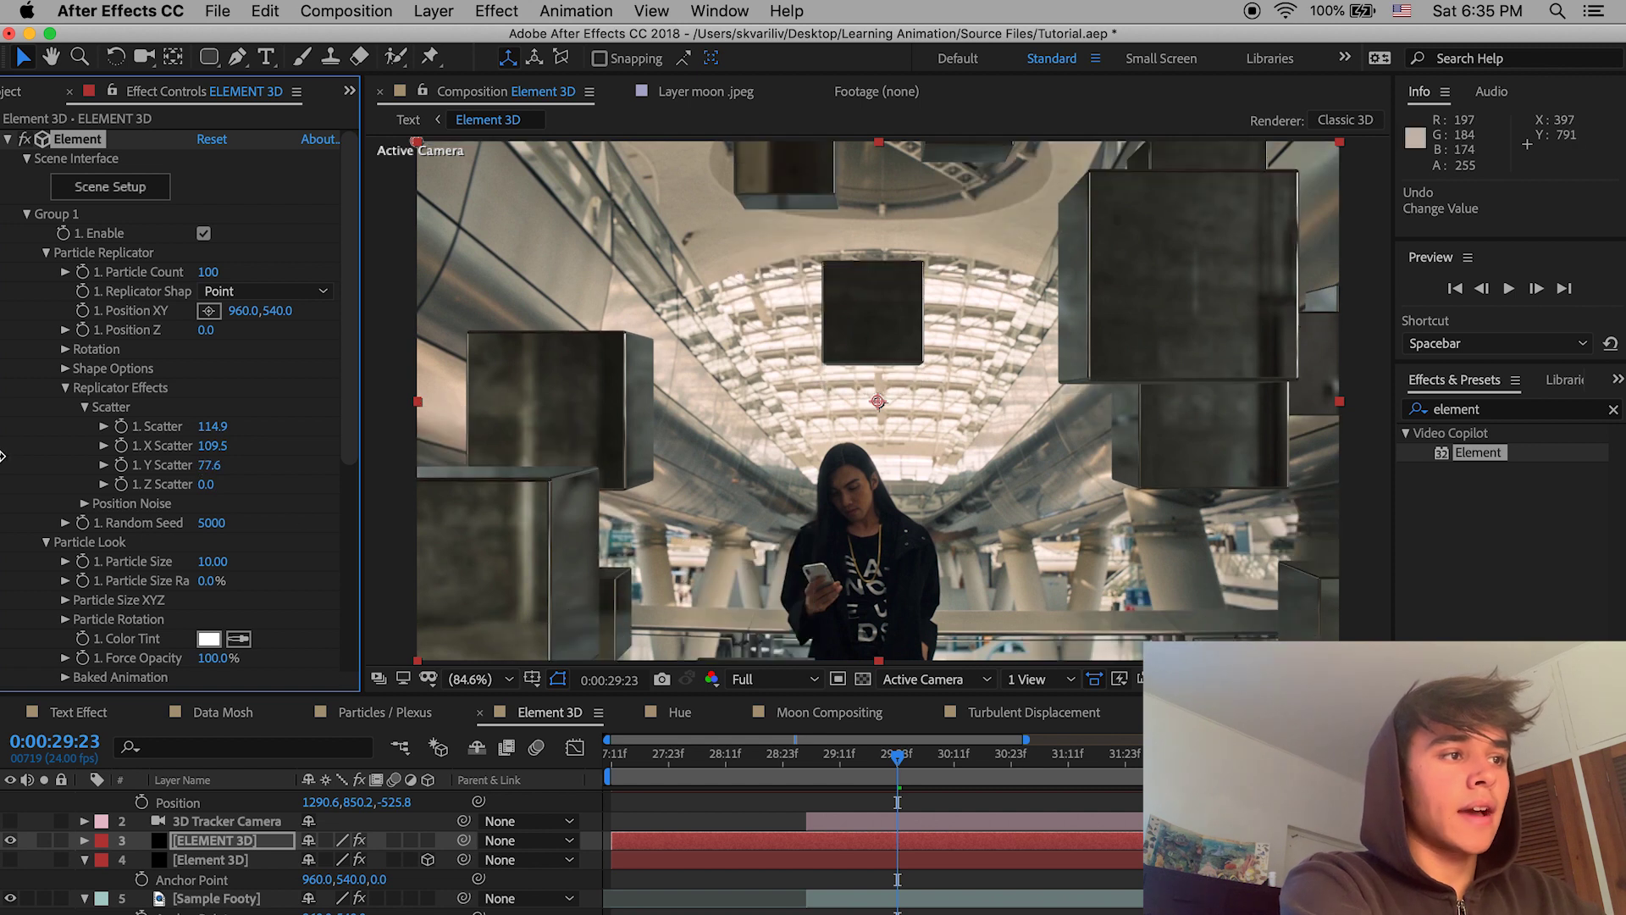
{"action": "left_click_drag", "start_coordinate": [429, 487], "coordinate": [274, 473]}
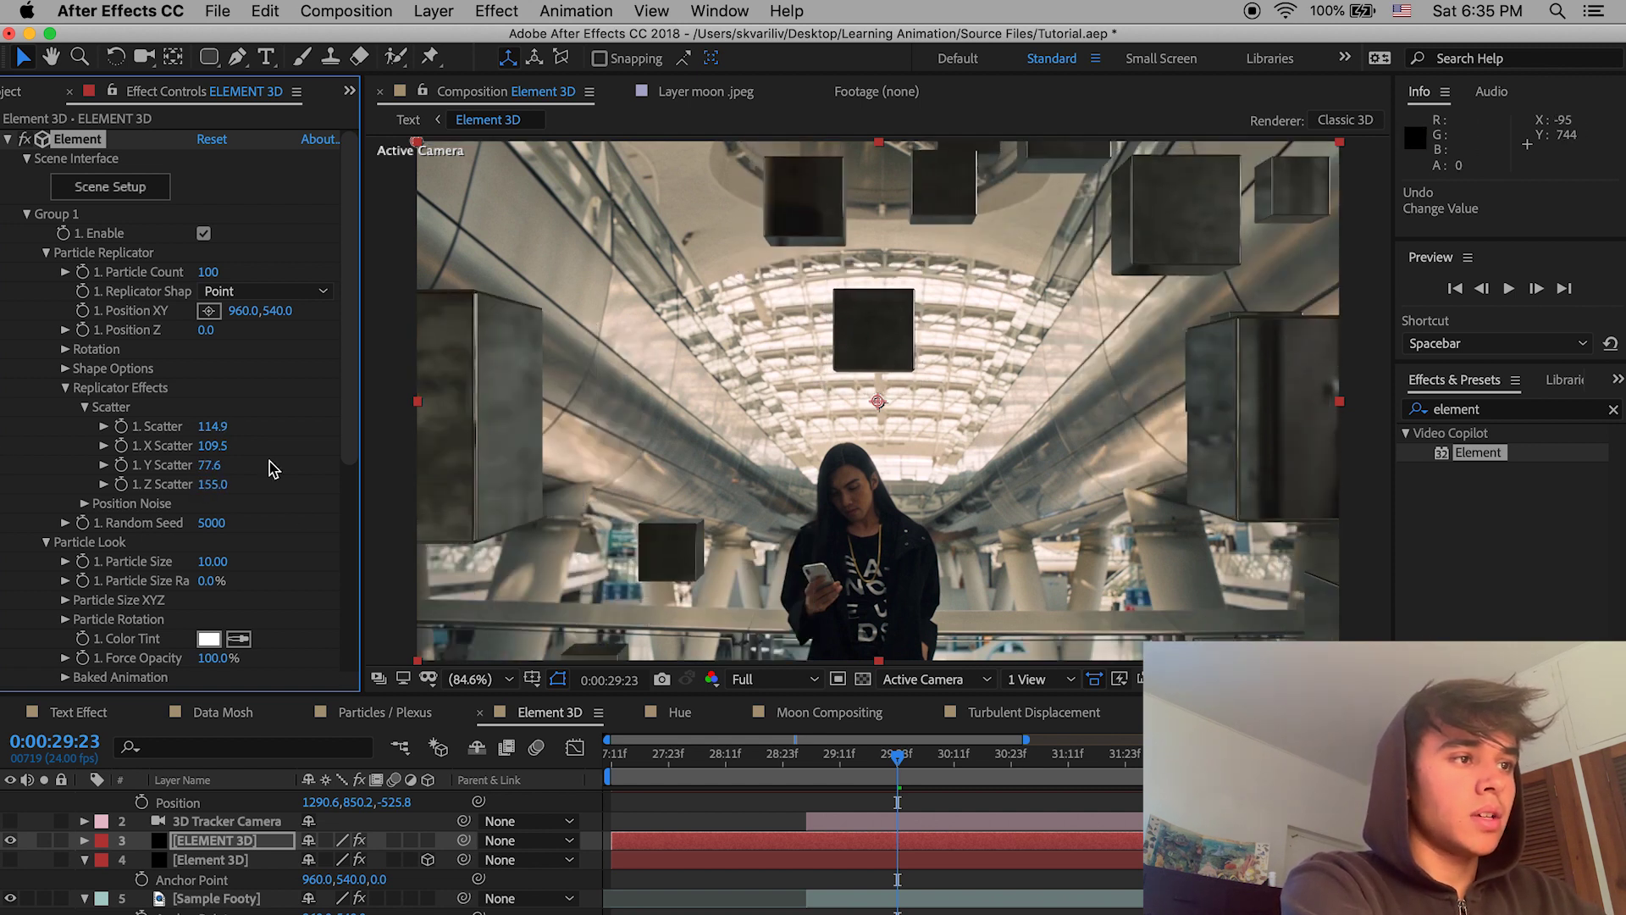
{"action": "left_click_drag", "start_coordinate": [435, 497], "coordinate": [260, 576]}
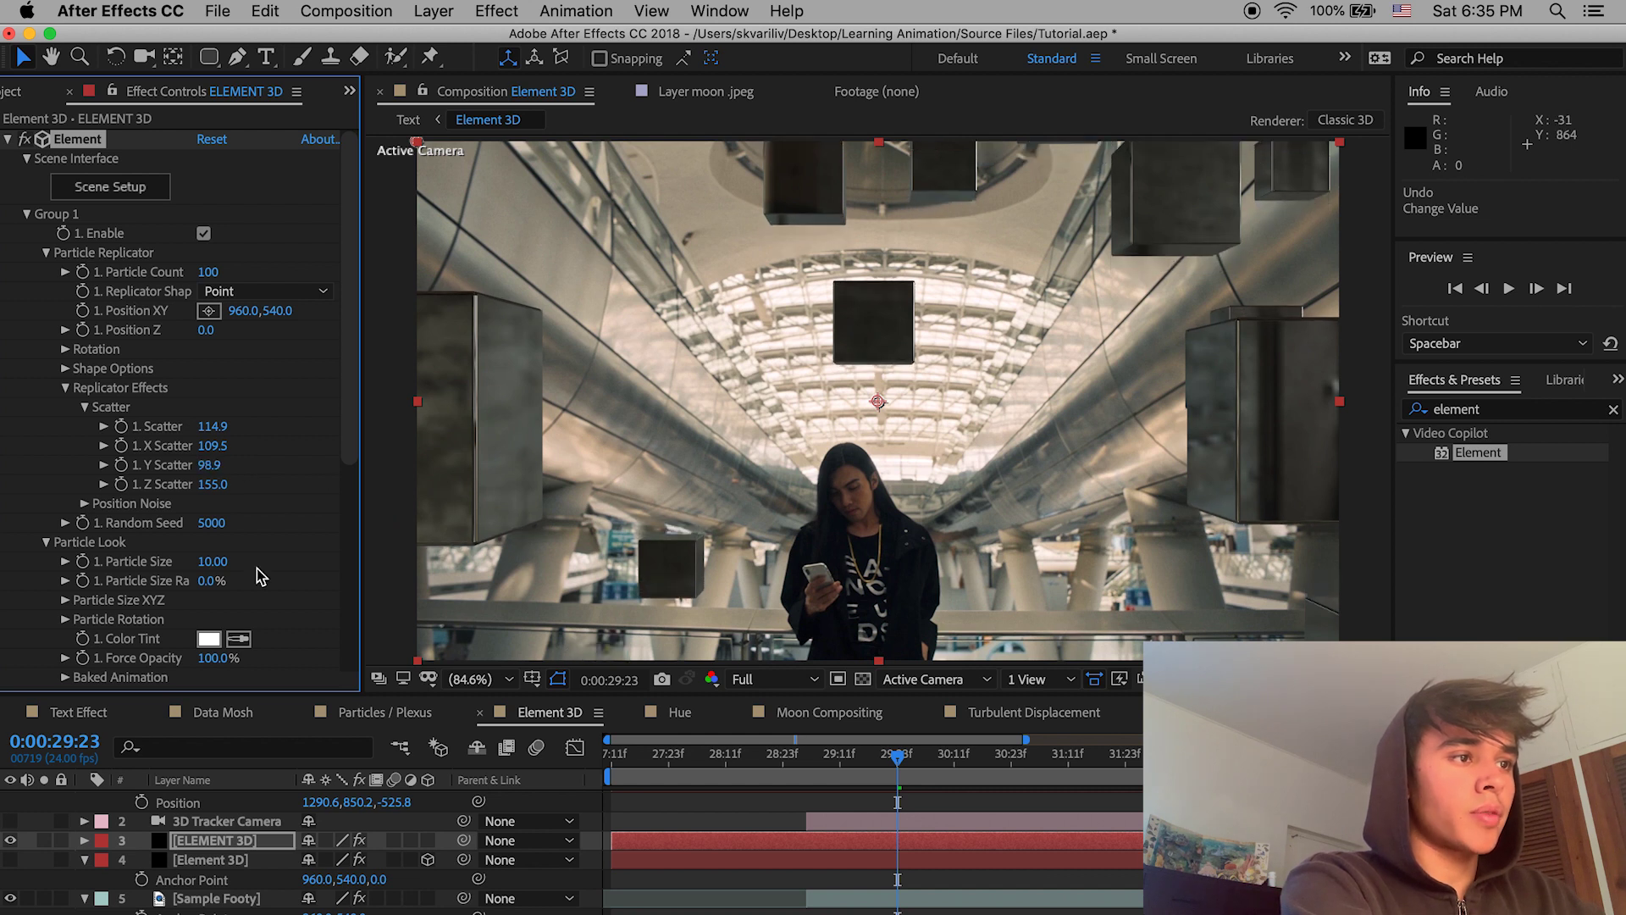
Step: Try increasing the noise amount in Group 1's Position Noise settings and undo the change
{"action": "left_click", "coordinate": [84, 503]}
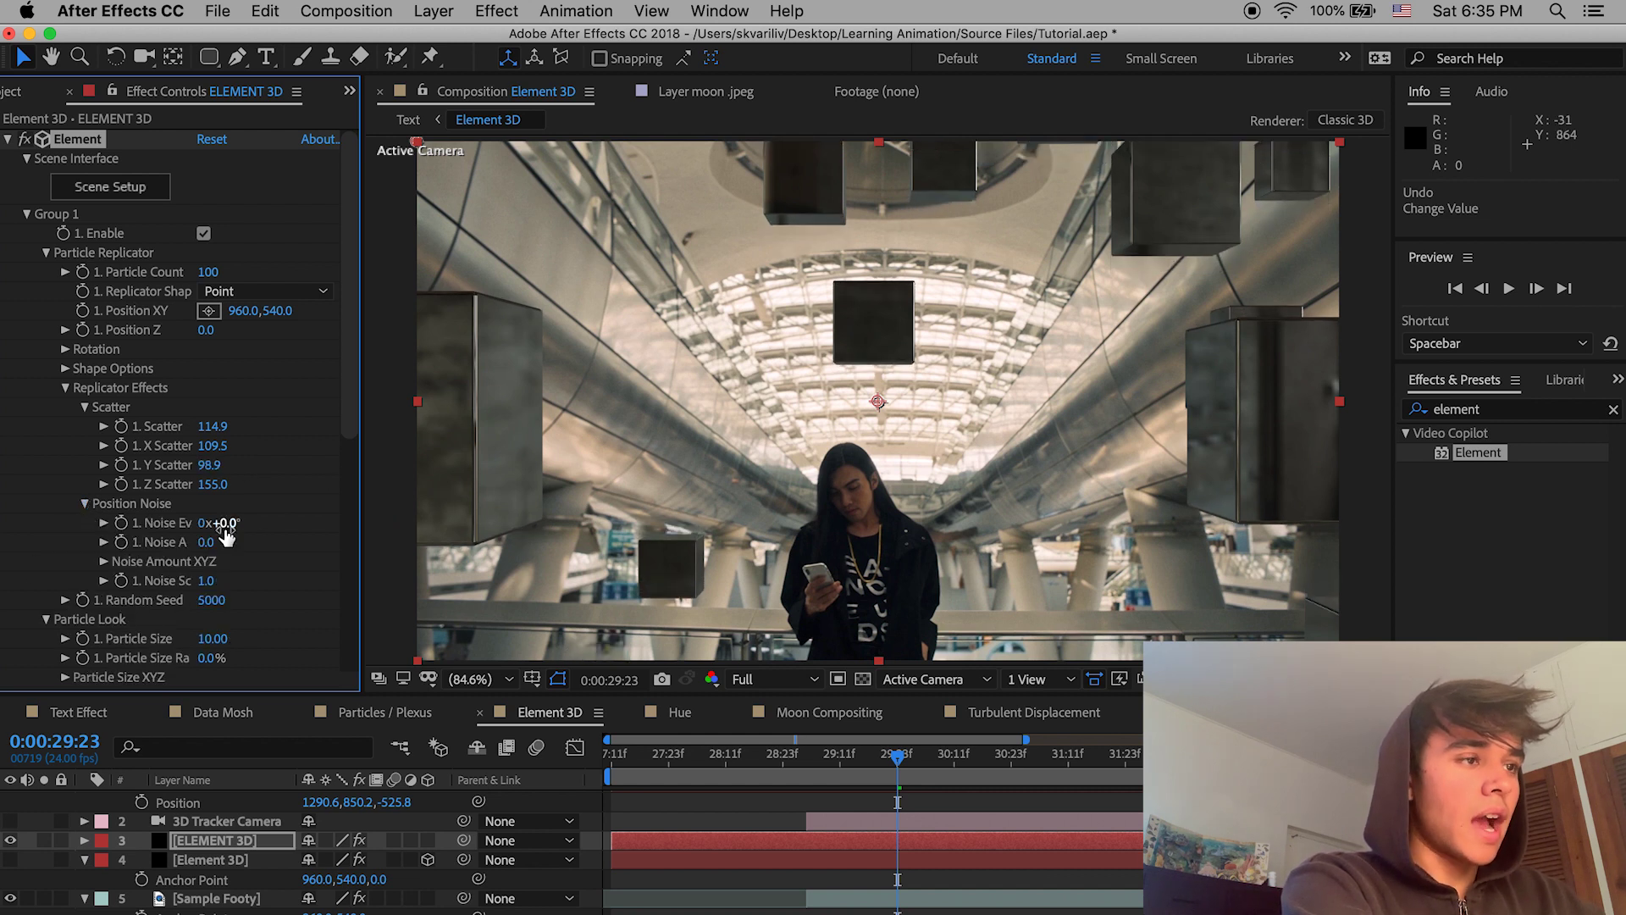
{"action": "left_click_drag", "start_coordinate": [360, 545], "coordinate": [2, 429]}
{"action": "left_click_drag", "start_coordinate": [885, 661], "coordinate": [1228, 662]}
{"action": "key", "text": "ctrl+z"}
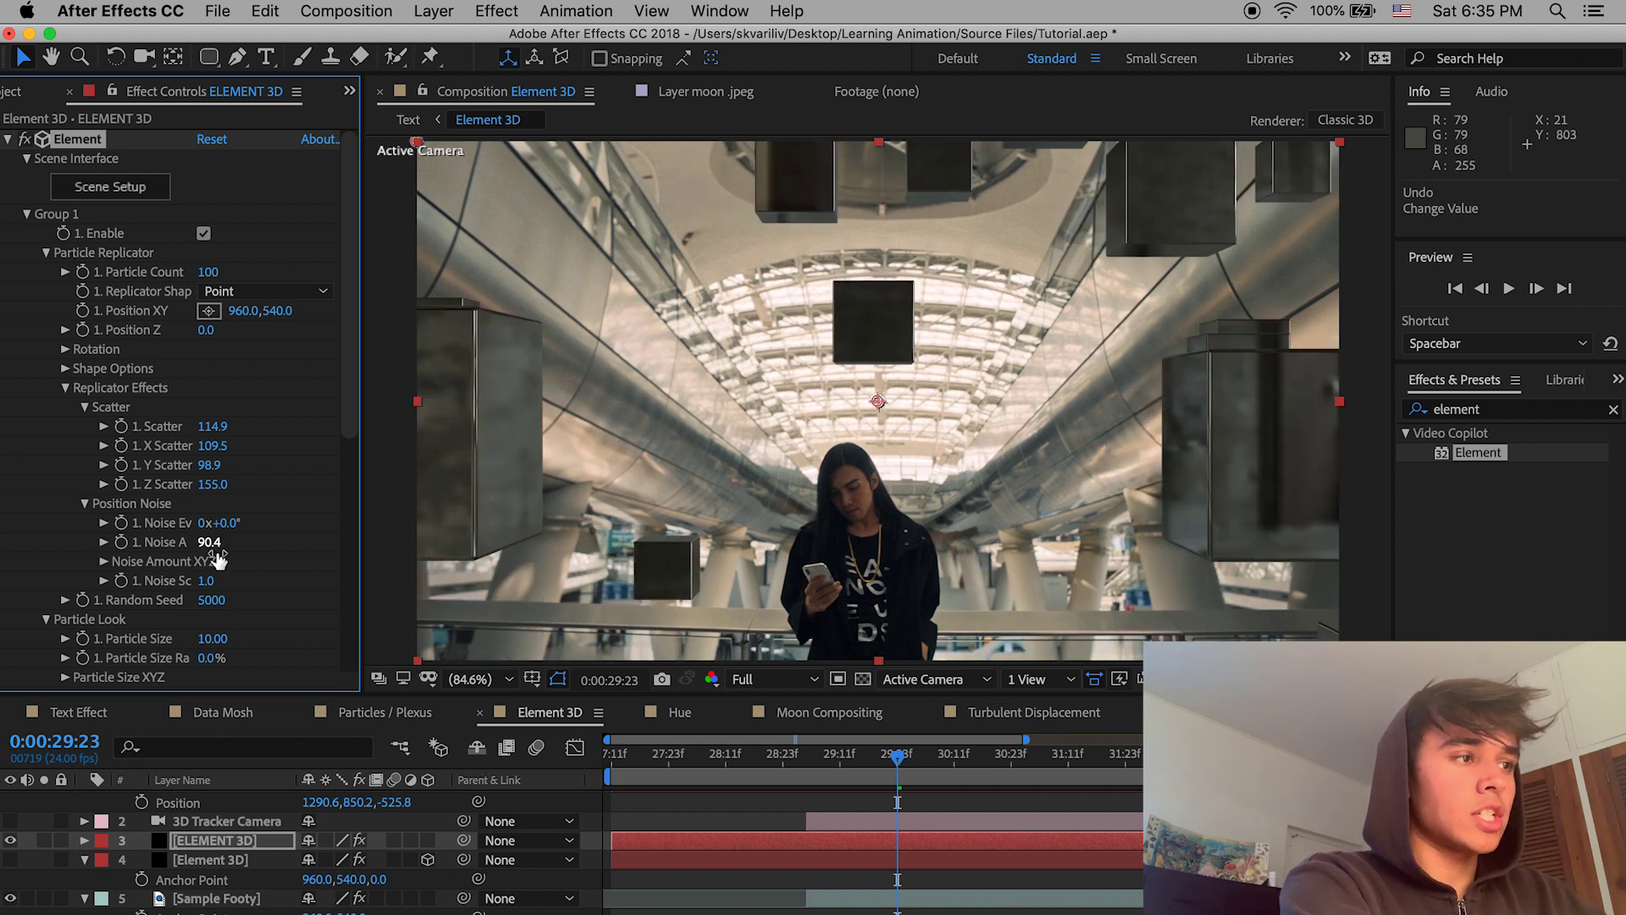
Step: Collapse Group 1's Scatter and Position Noise settings along with the whole Replicator Effects section
{"action": "left_click", "coordinate": [87, 409]}
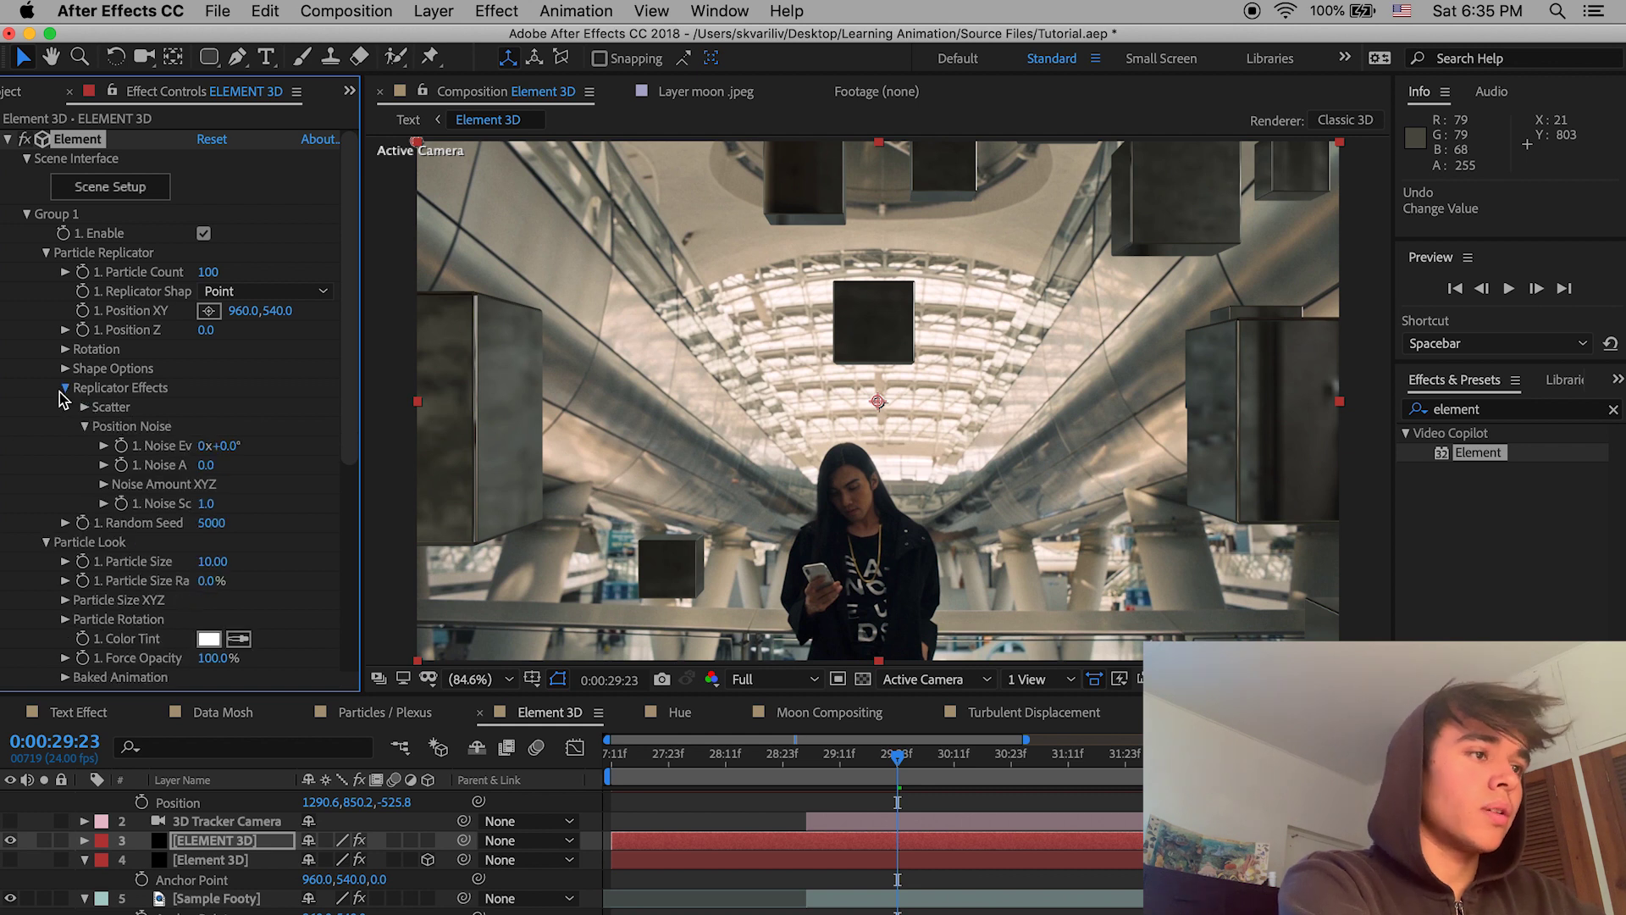
{"action": "left_click", "coordinate": [63, 390]}
{"action": "left_click", "coordinate": [64, 389]}
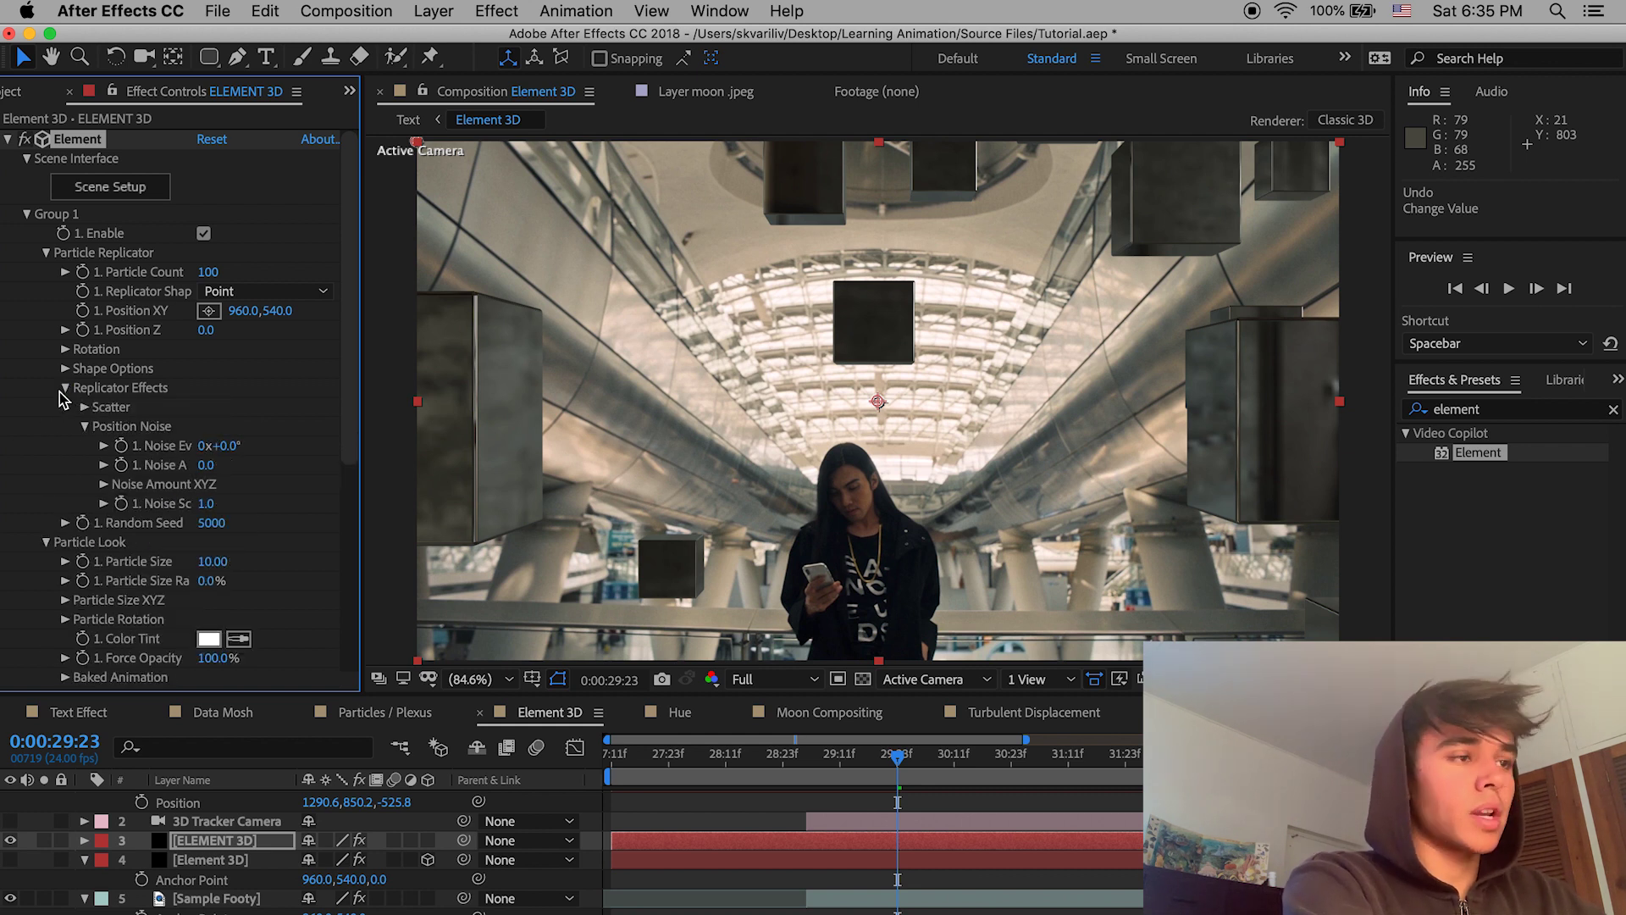
{"action": "left_click", "coordinate": [84, 426]}
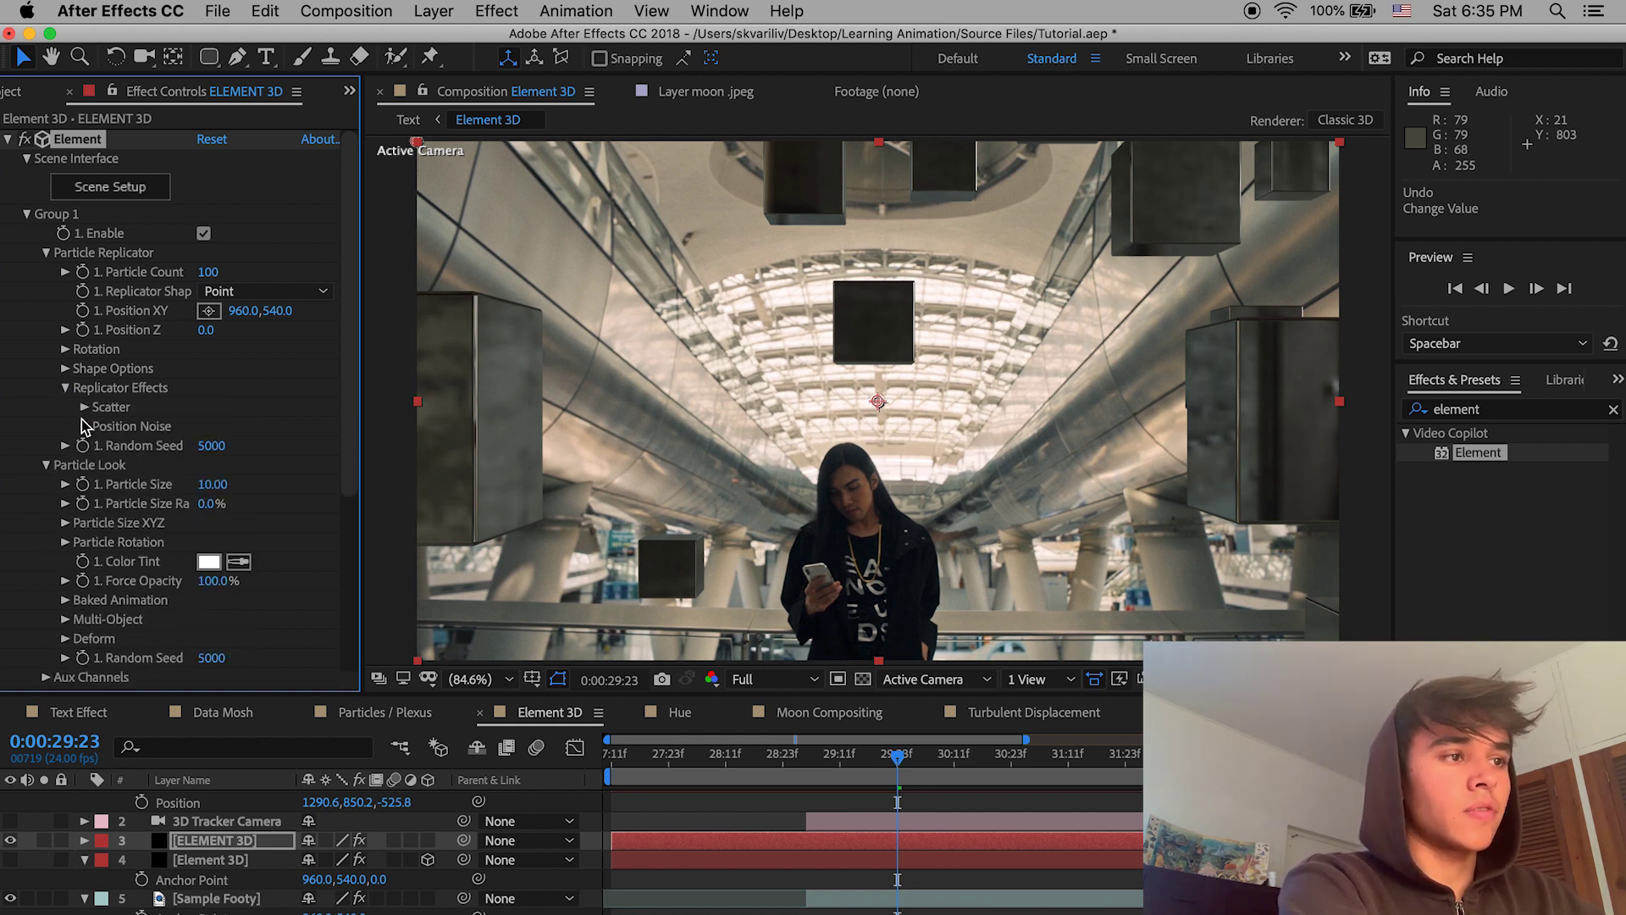
{"action": "left_click", "coordinate": [66, 389]}
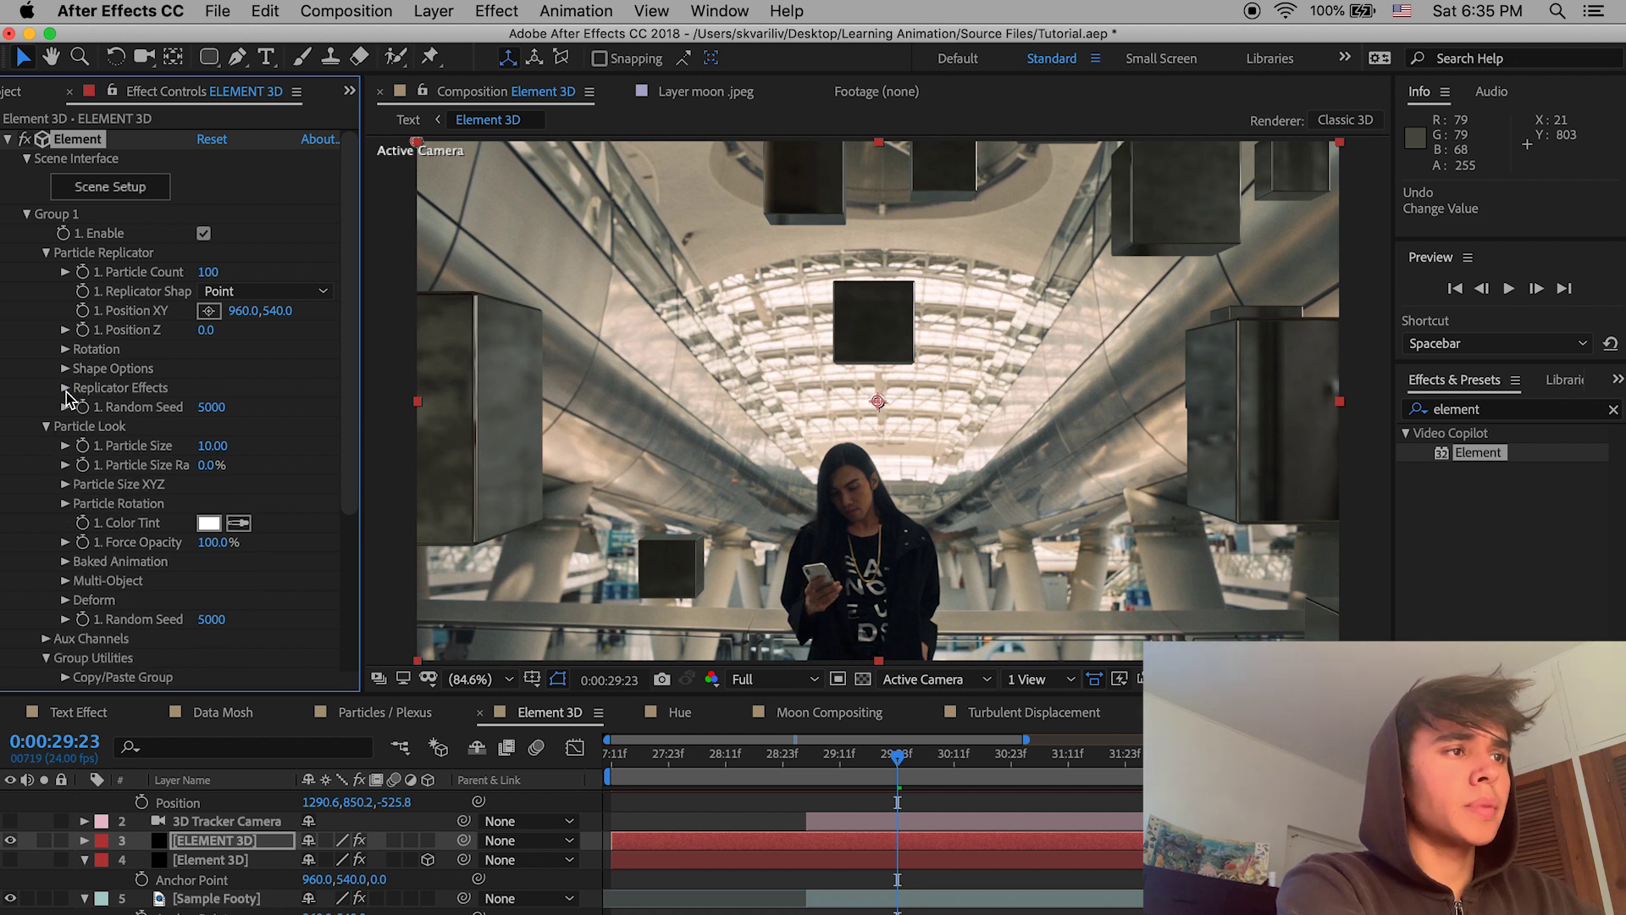
Step: Set Group 1's Particle Size to 5.00 and scrub the composition to 0:00:30:05 to check the smaller cubes
{"action": "left_click", "coordinate": [227, 448]}
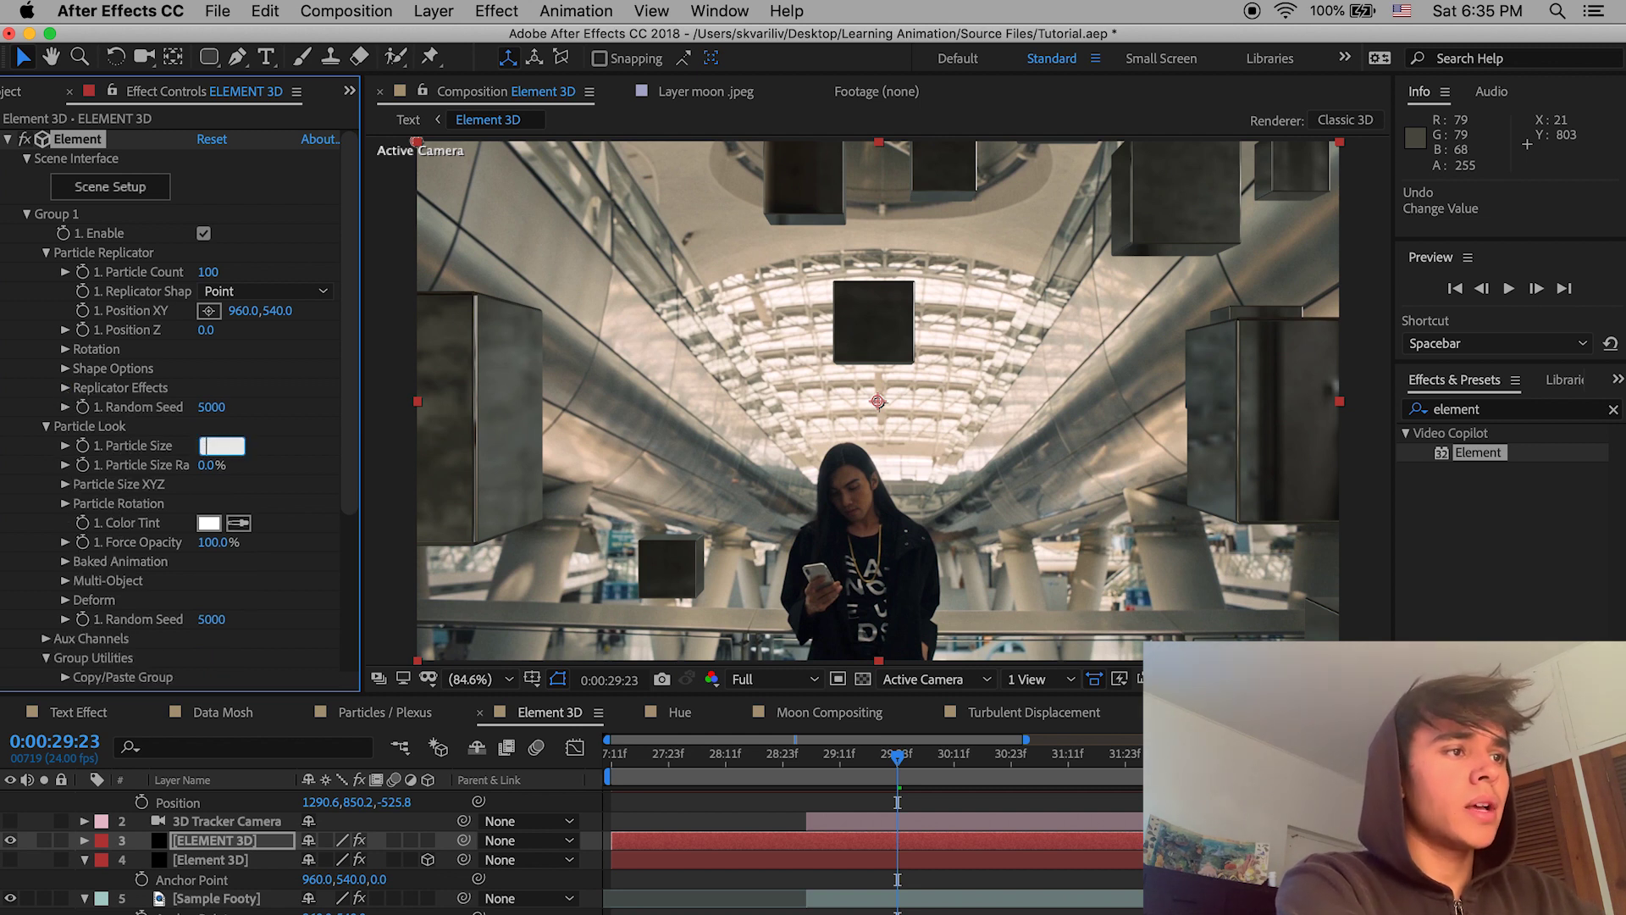
{"action": "key", "text": "Return"}
{"action": "left_click", "coordinate": [699, 805]}
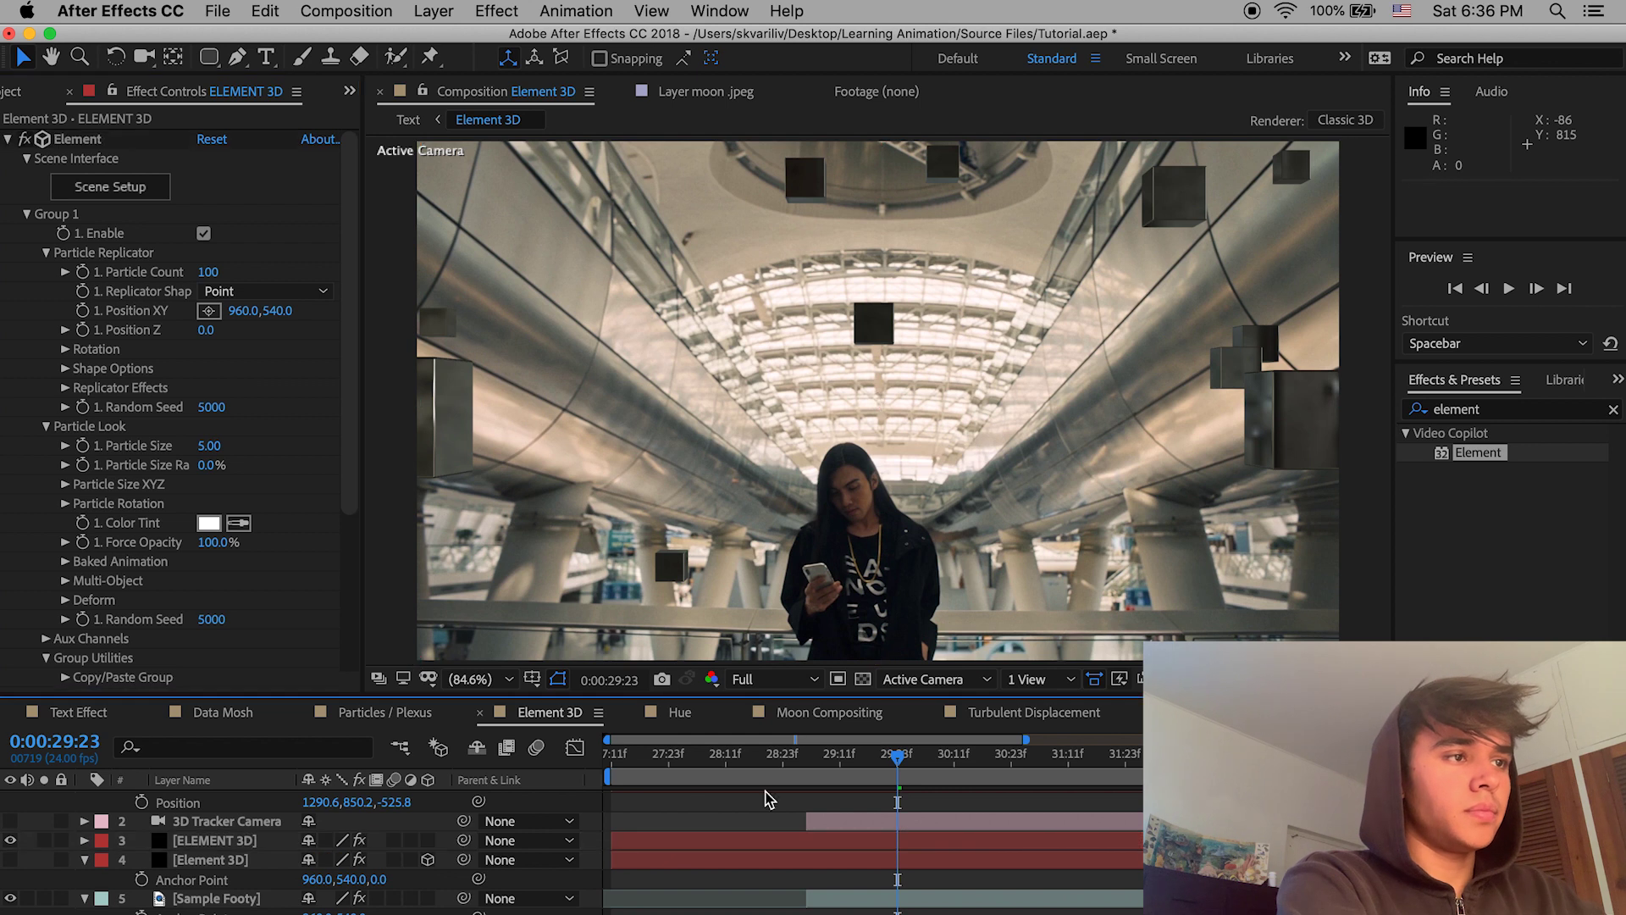
{"action": "left_click", "coordinate": [830, 754]}
{"action": "left_click_drag", "start_coordinate": [831, 757], "coordinate": [926, 817]}
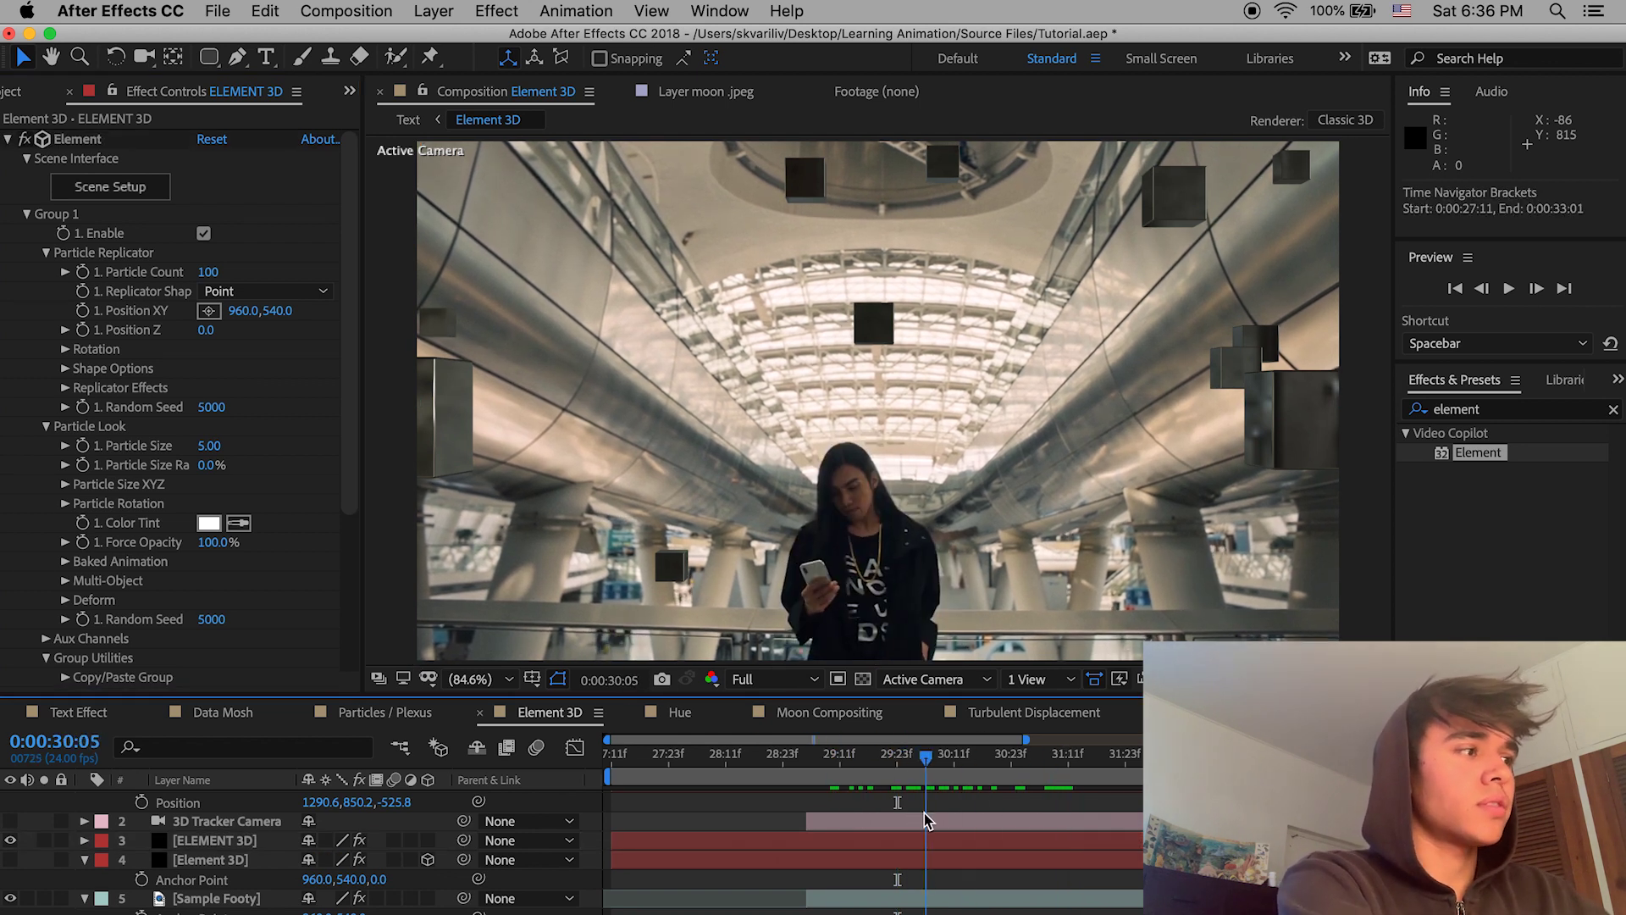
Step: Try a different Particle Count in Group 1's Particle Replicator and undo the change
{"action": "left_click", "coordinate": [124, 503]}
{"action": "scroll", "coordinate": [124, 542], "scroll_direction": "down", "scroll_amount": 1}
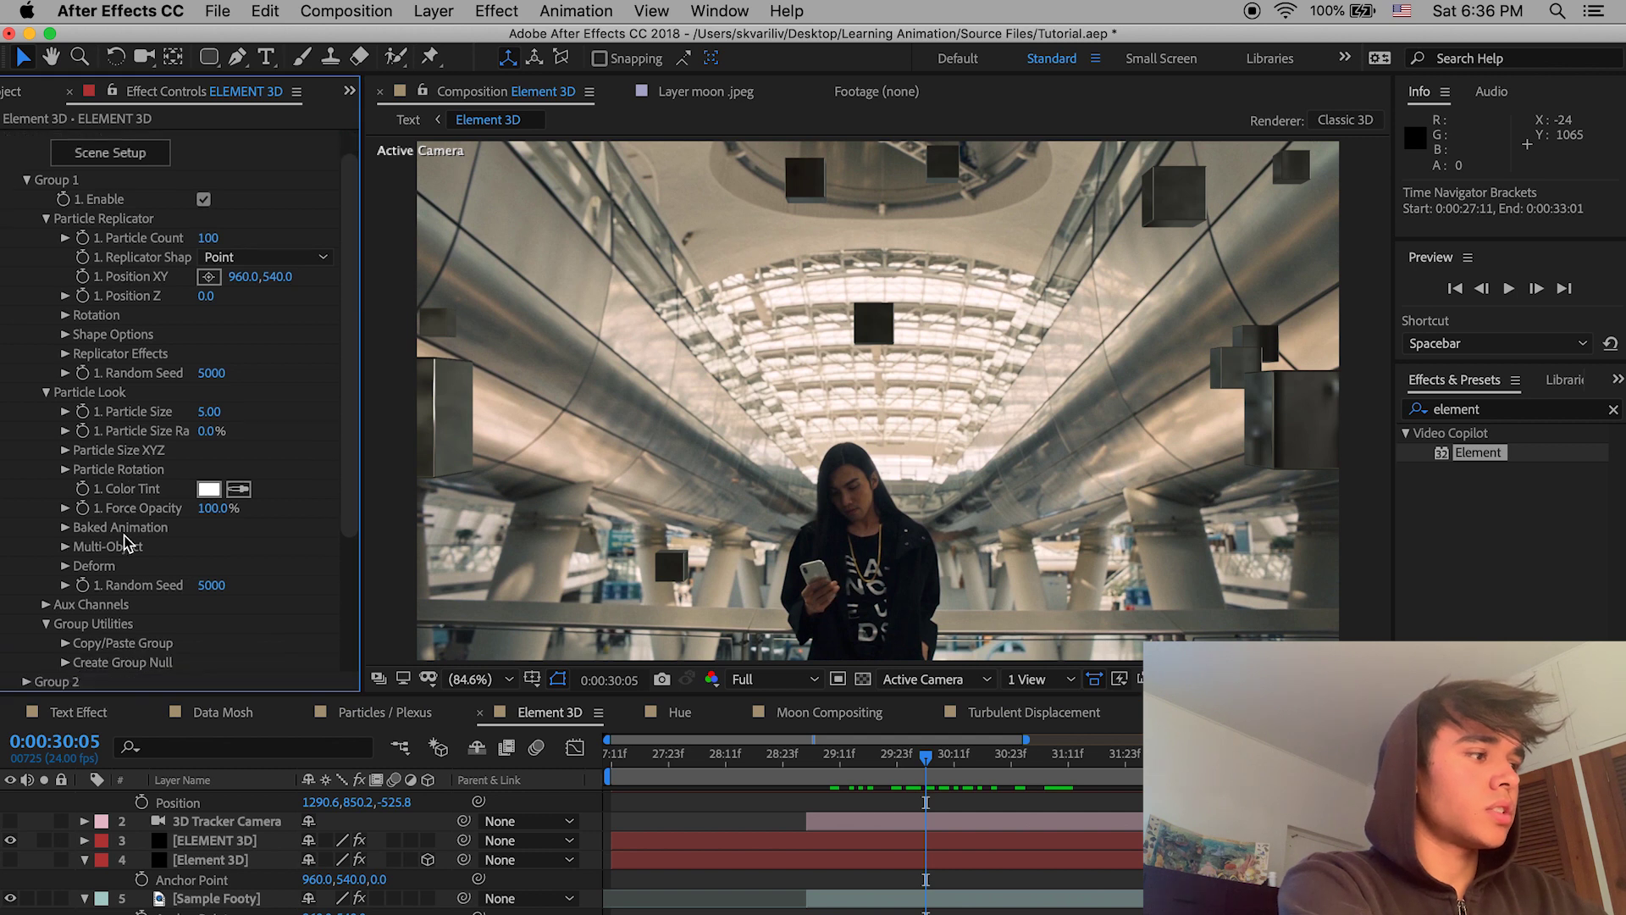
{"action": "scroll", "coordinate": [131, 593], "scroll_direction": "up", "scroll_amount": 1}
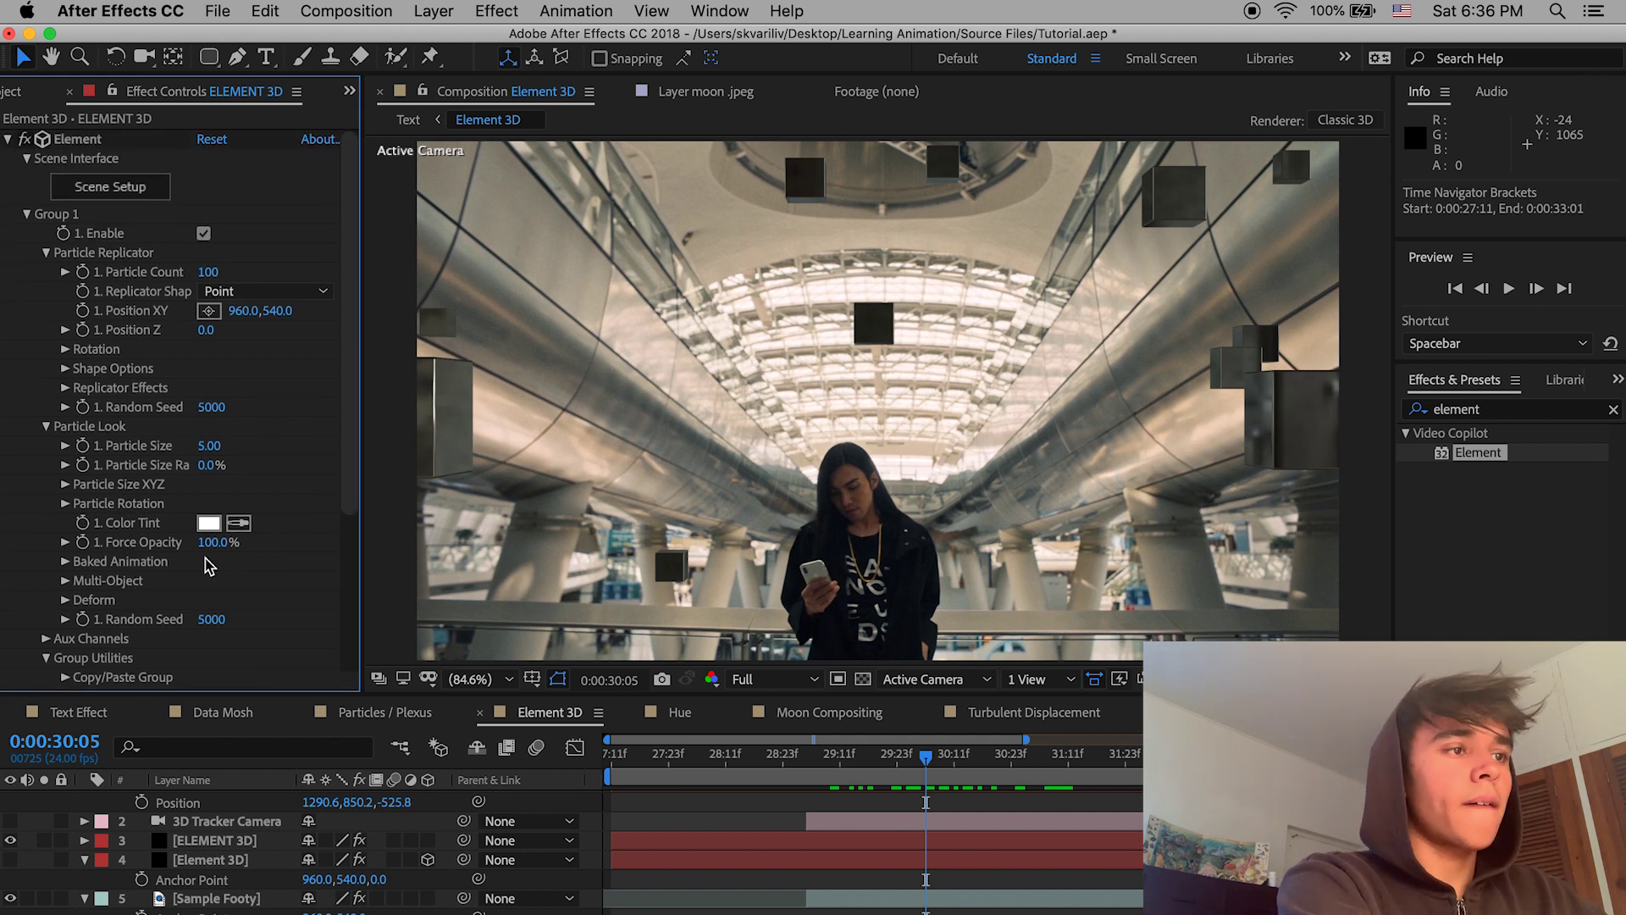
{"action": "left_click_drag", "start_coordinate": [222, 277], "coordinate": [262, 276]}
{"action": "key", "text": "super+z"}
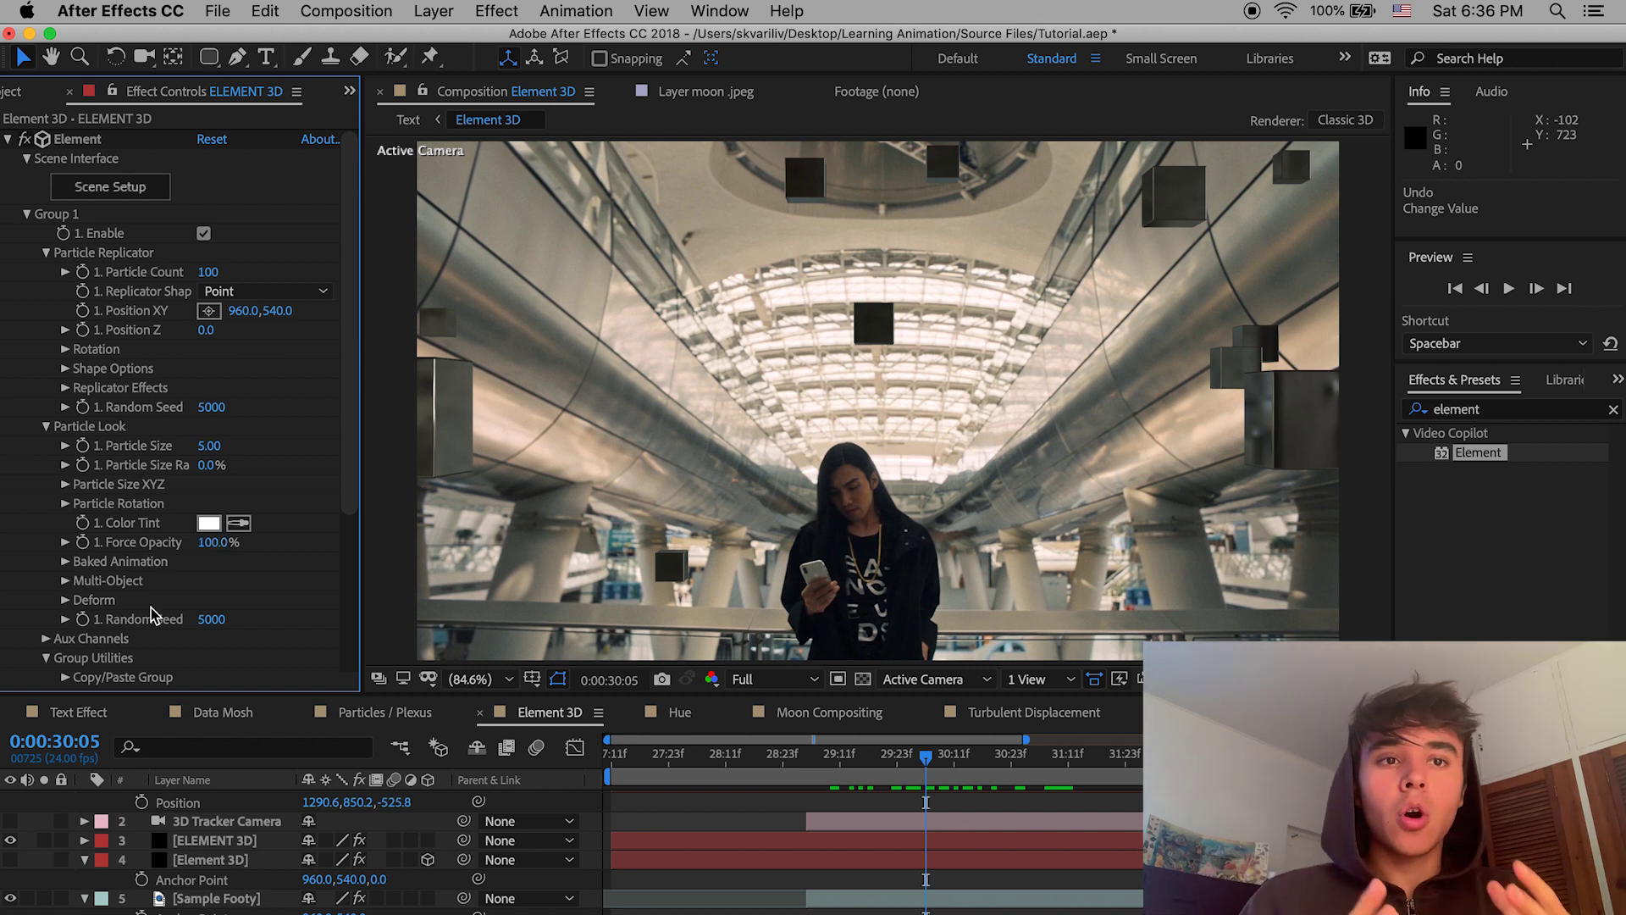
Step: Enable Multi-Object in Group 1's Particle Look settings
{"action": "scroll", "coordinate": [127, 593], "scroll_direction": "down", "scroll_amount": 5}
{"action": "scroll", "coordinate": [152, 613], "scroll_direction": "up", "scroll_amount": 5}
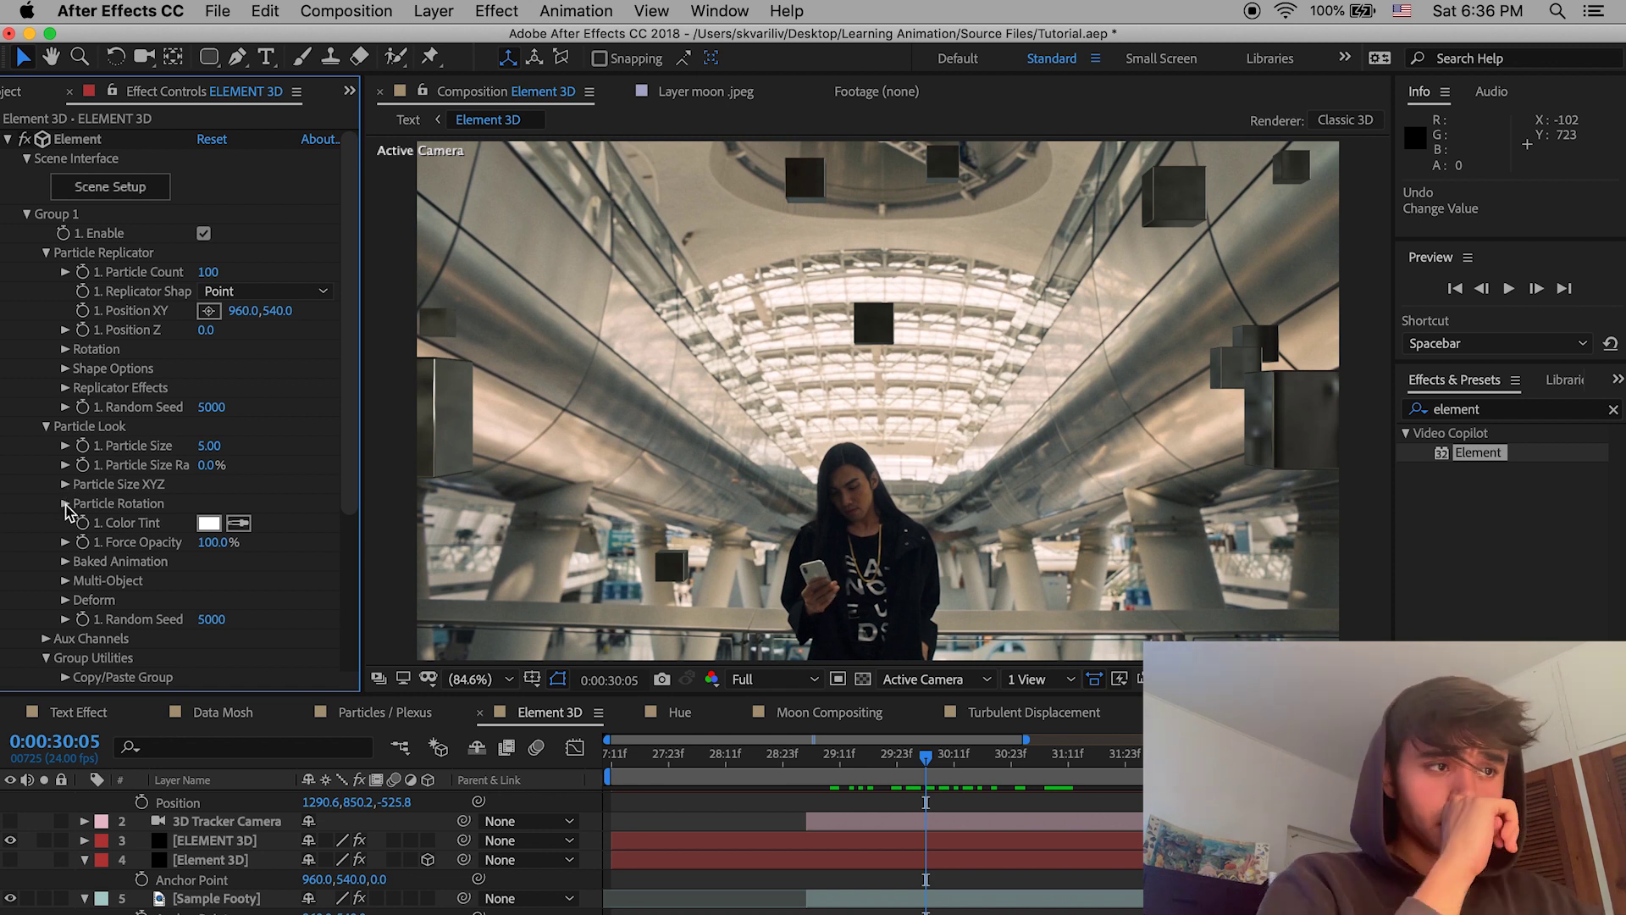
{"action": "scroll", "coordinate": [103, 492], "scroll_direction": "down", "scroll_amount": 1}
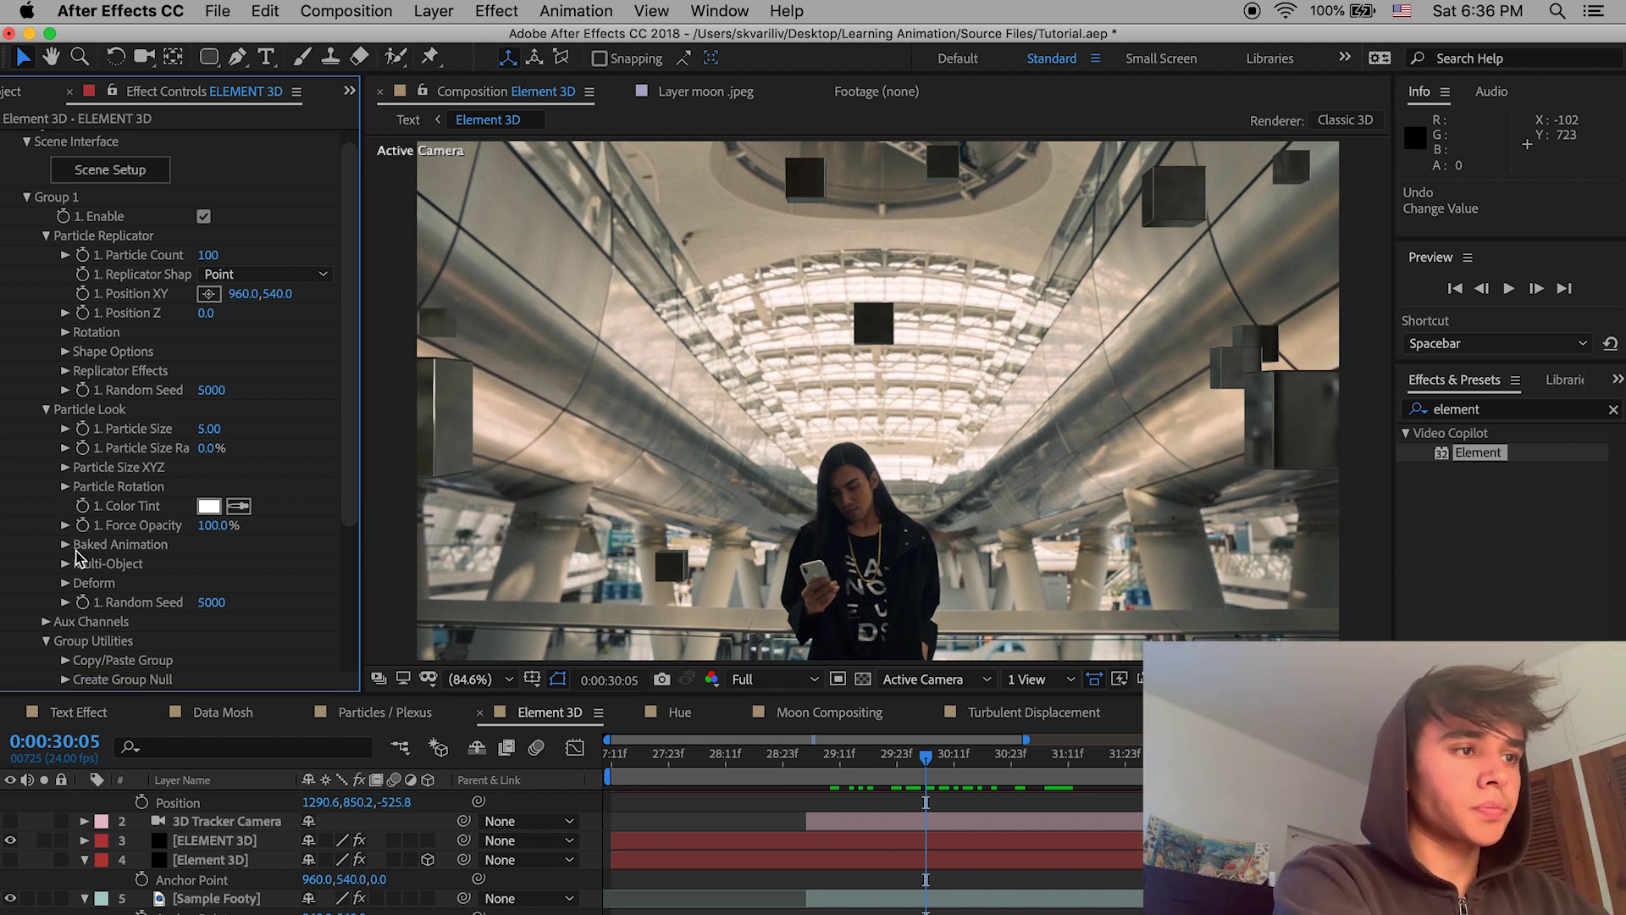
{"action": "left_click", "coordinate": [66, 564]}
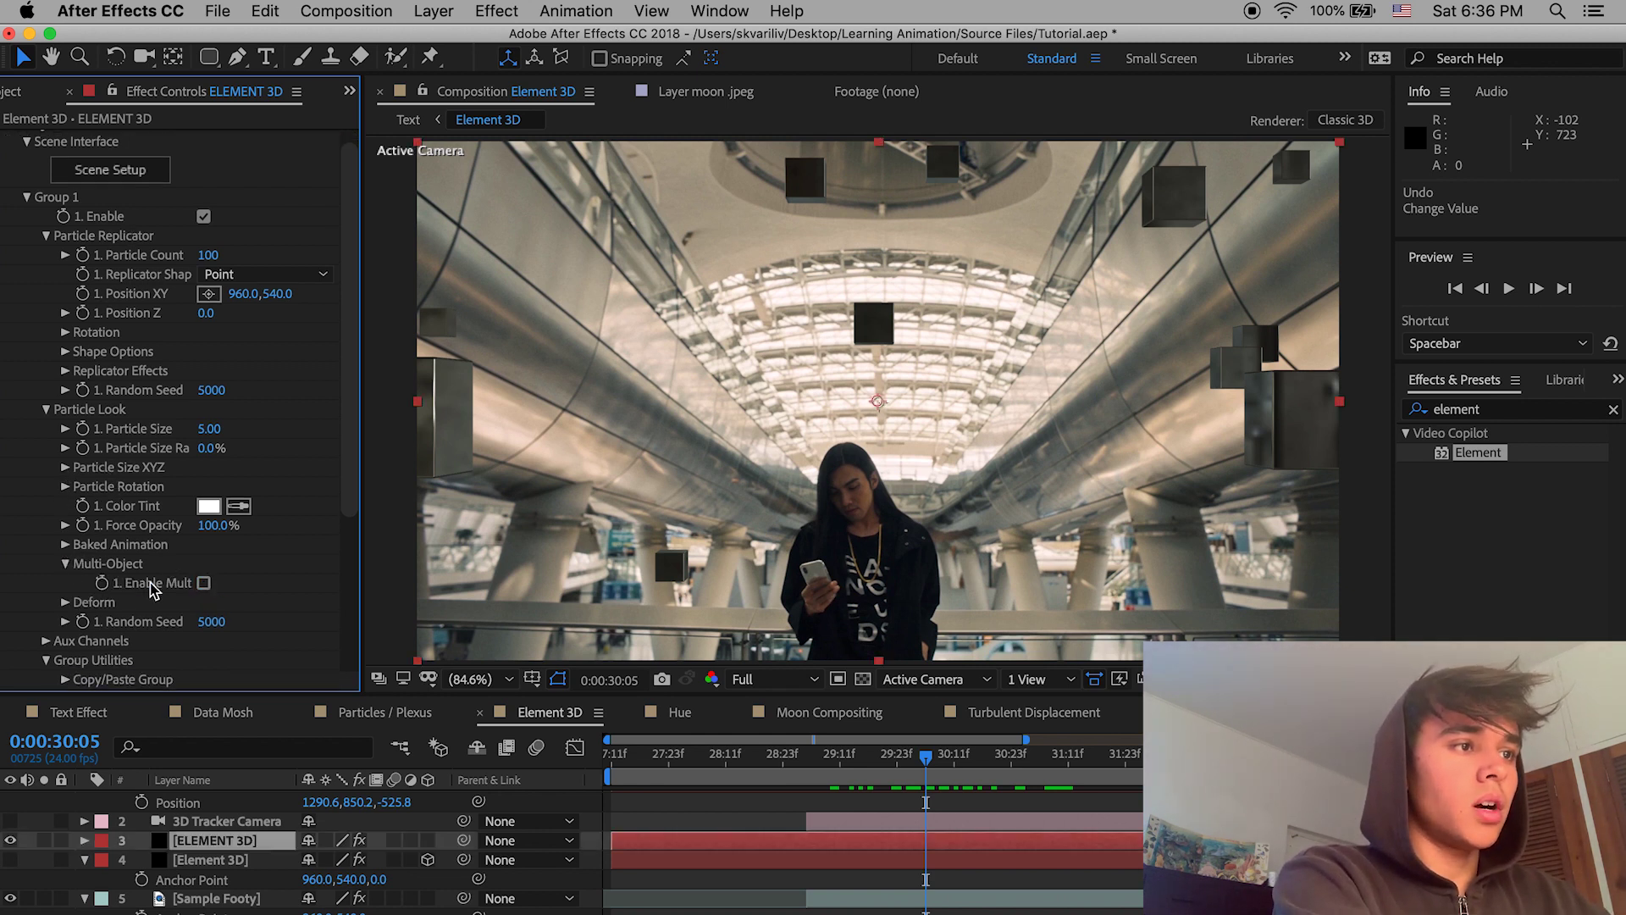
{"action": "left_click", "coordinate": [204, 583]}
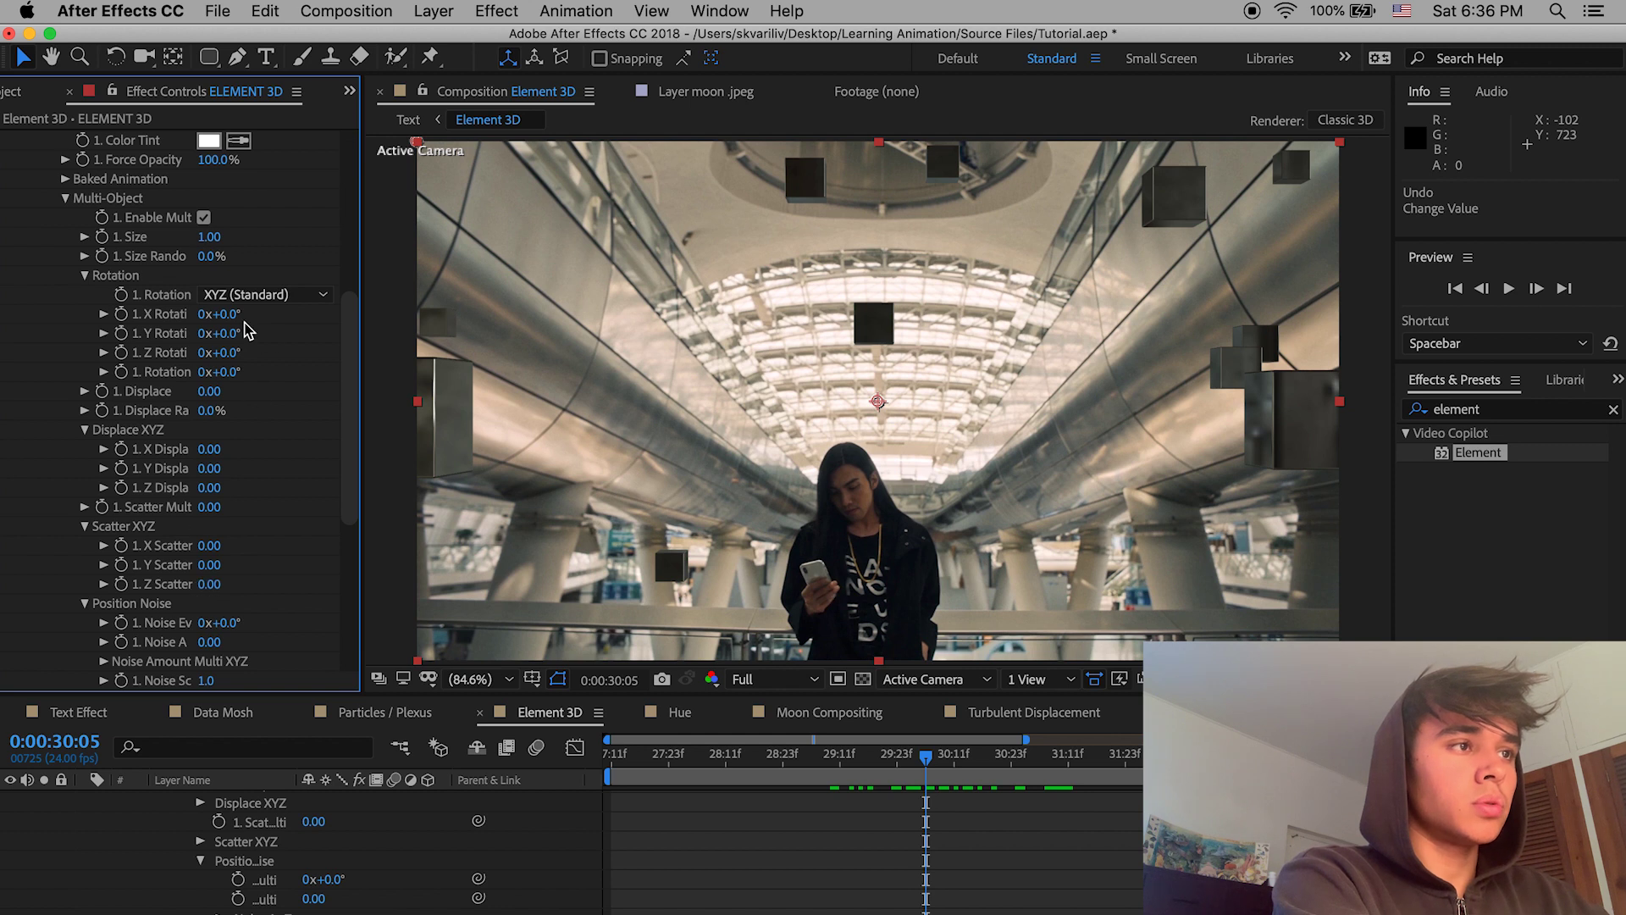
Step: Set the Multi-Object rotation to 1x+339.0° on X, 2x+38.0° on Y and 2x+255.0° on Z
{"action": "left_click_drag", "start_coordinate": [218, 314], "coordinate": [1351, 635]}
{"action": "scroll", "coordinate": [894, 813], "scroll_direction": "up", "scroll_amount": 10}
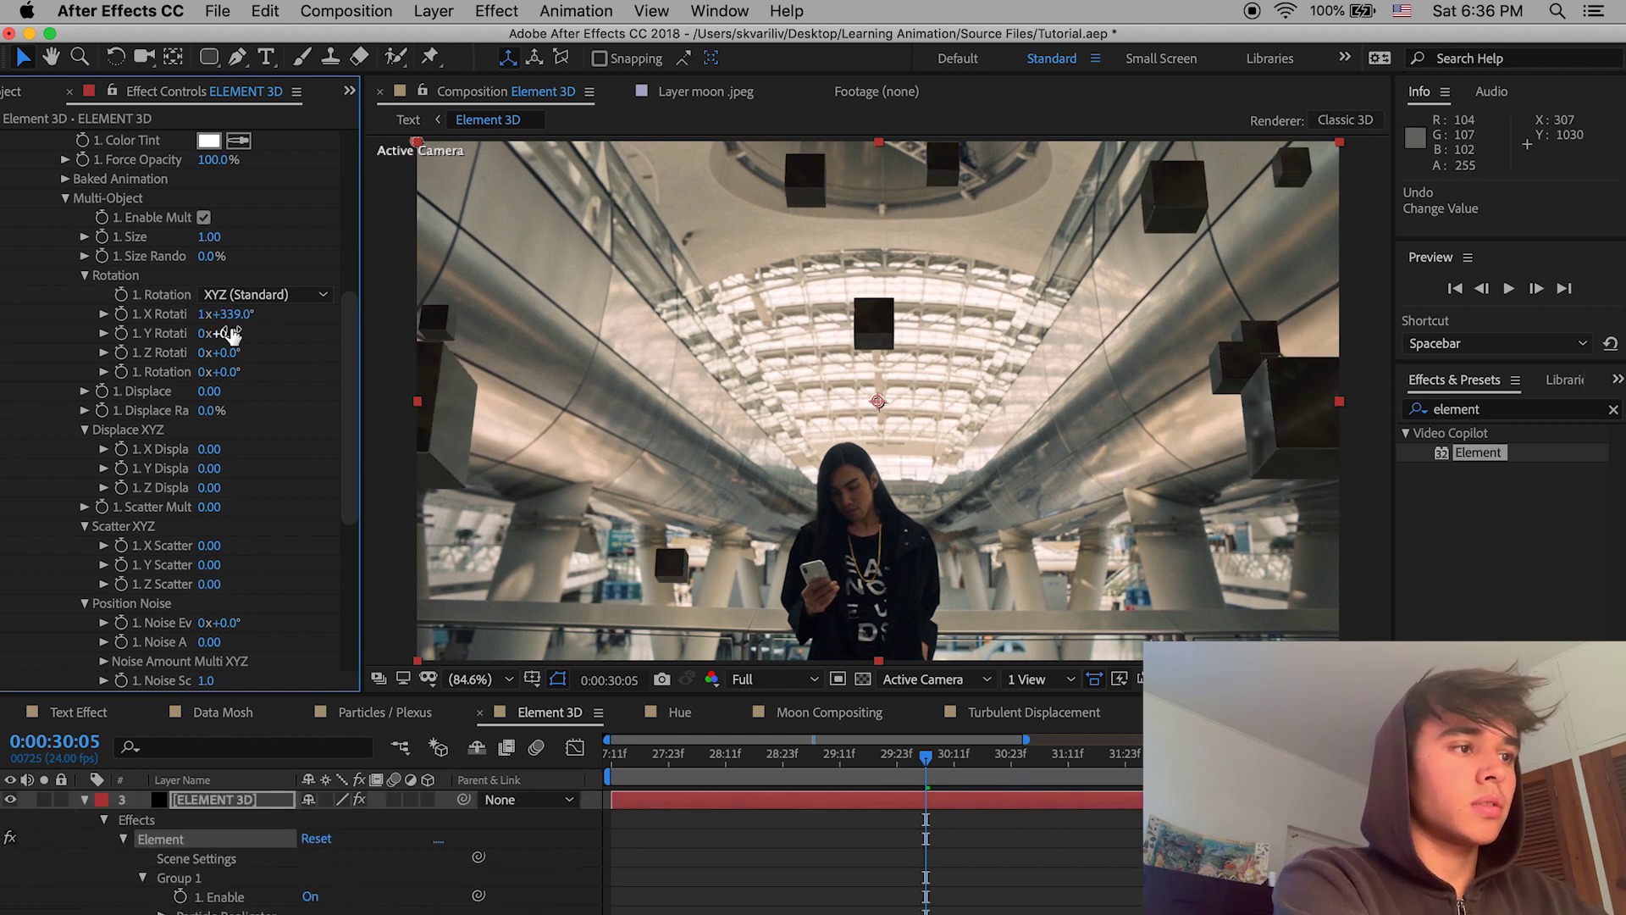
{"action": "left_click_drag", "start_coordinate": [613, 380], "coordinate": [847, 383]}
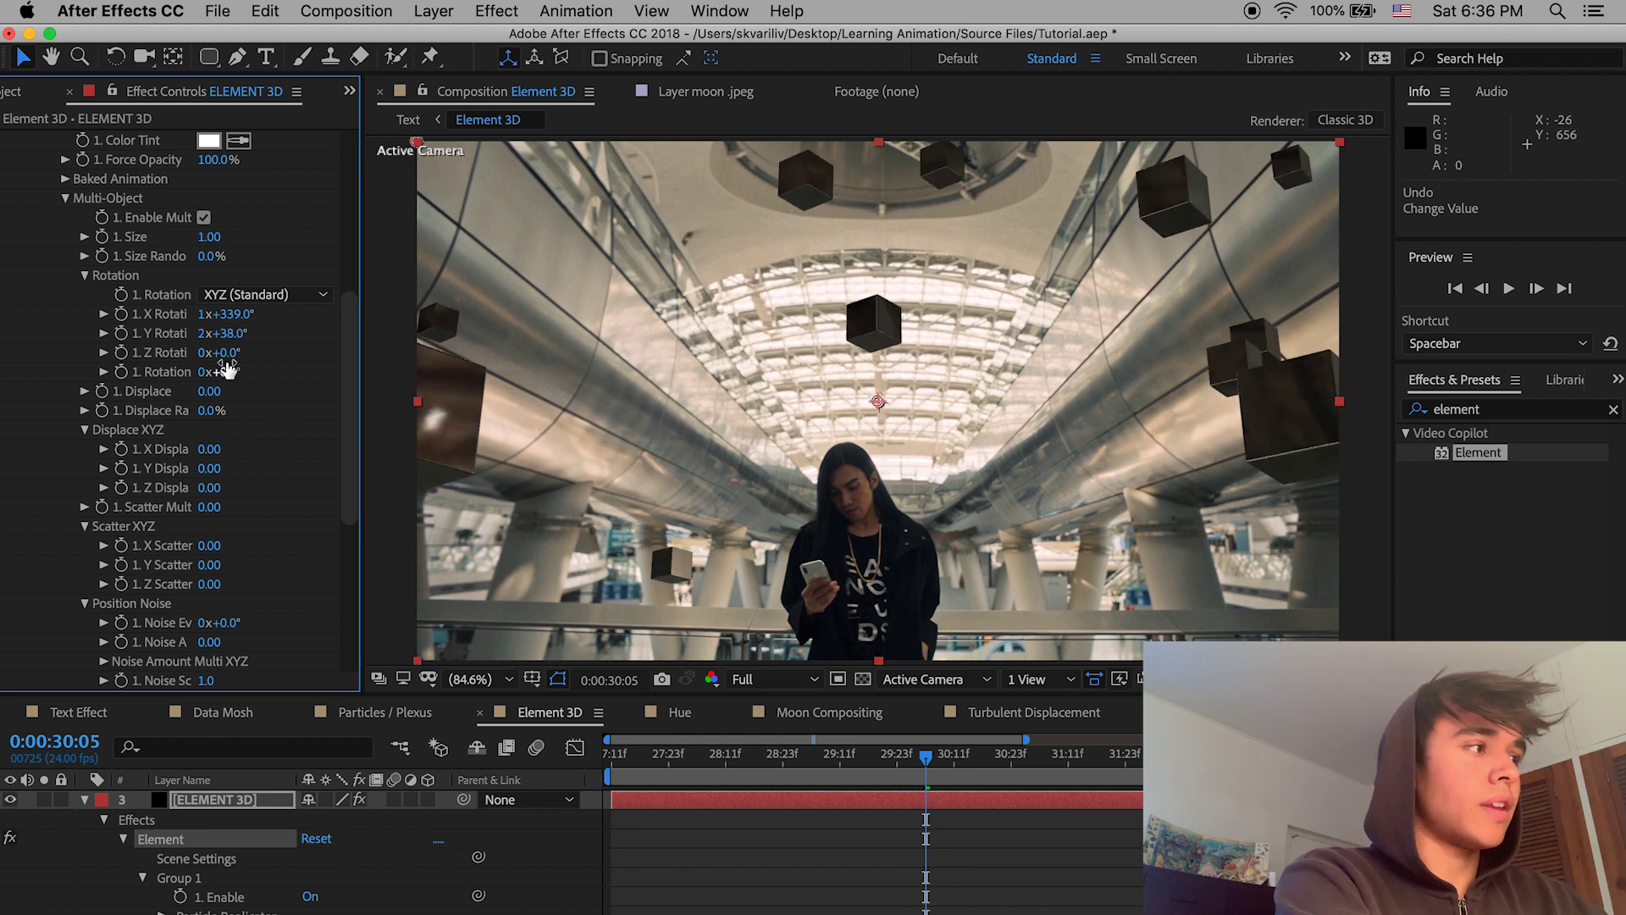
{"action": "left_click_drag", "start_coordinate": [395, 368], "coordinate": [788, 373]}
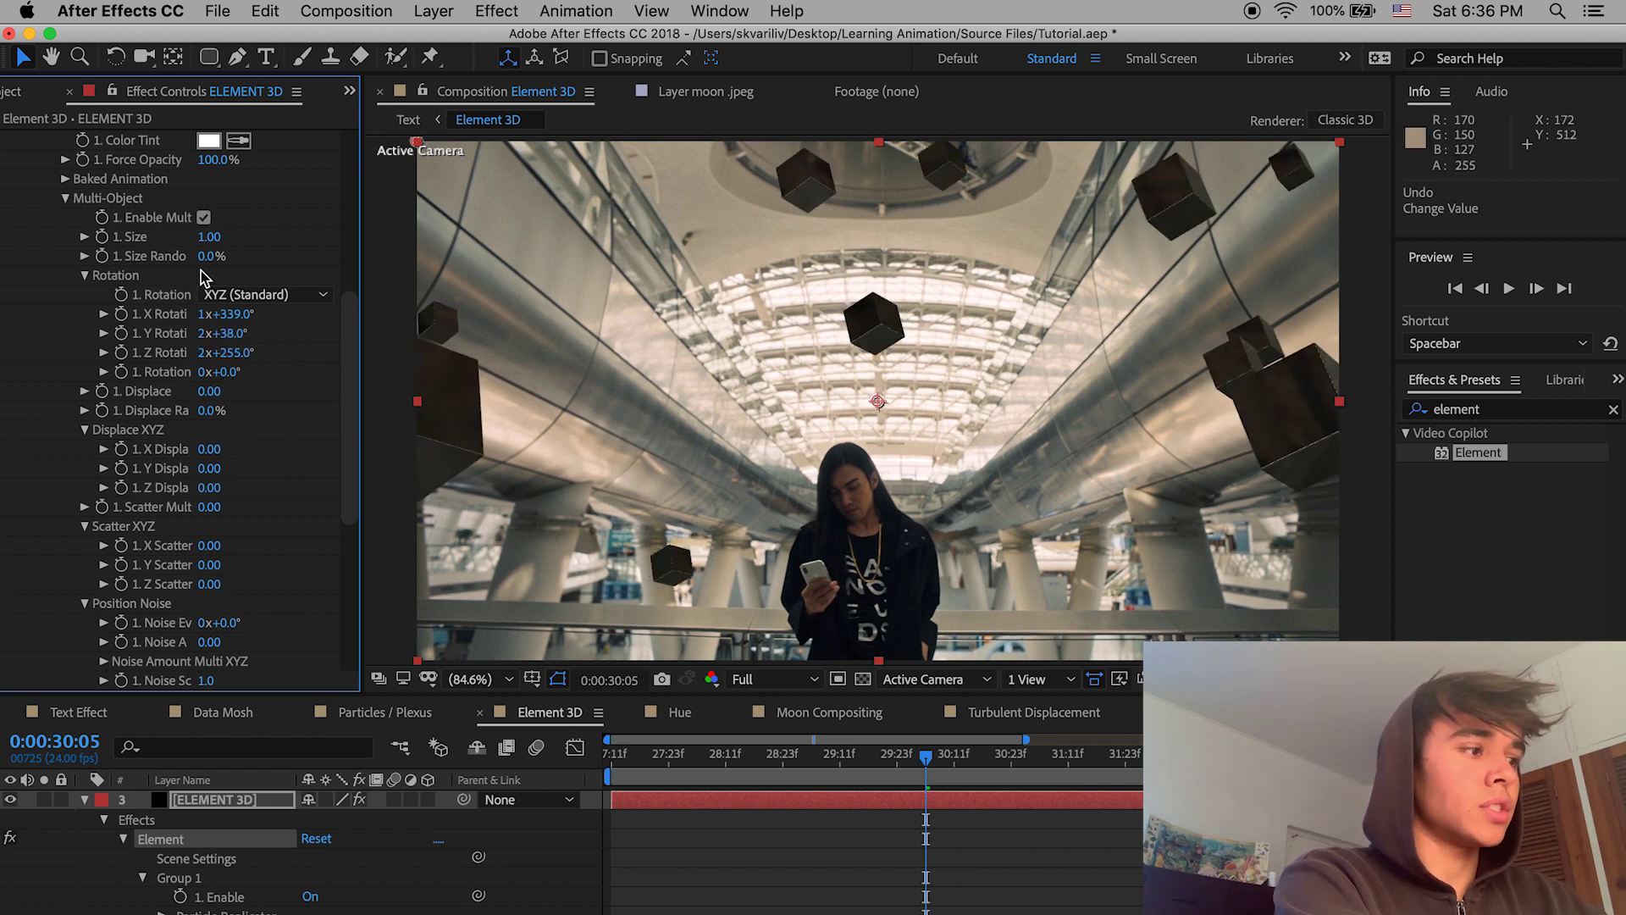
Step: Set the Multi-Object Displace to 33.94, with X Displace 5.09, Y Displace 27.30 and Z Displace 17.41
{"action": "left_click_drag", "start_coordinate": [210, 391], "coordinate": [1149, 633]}
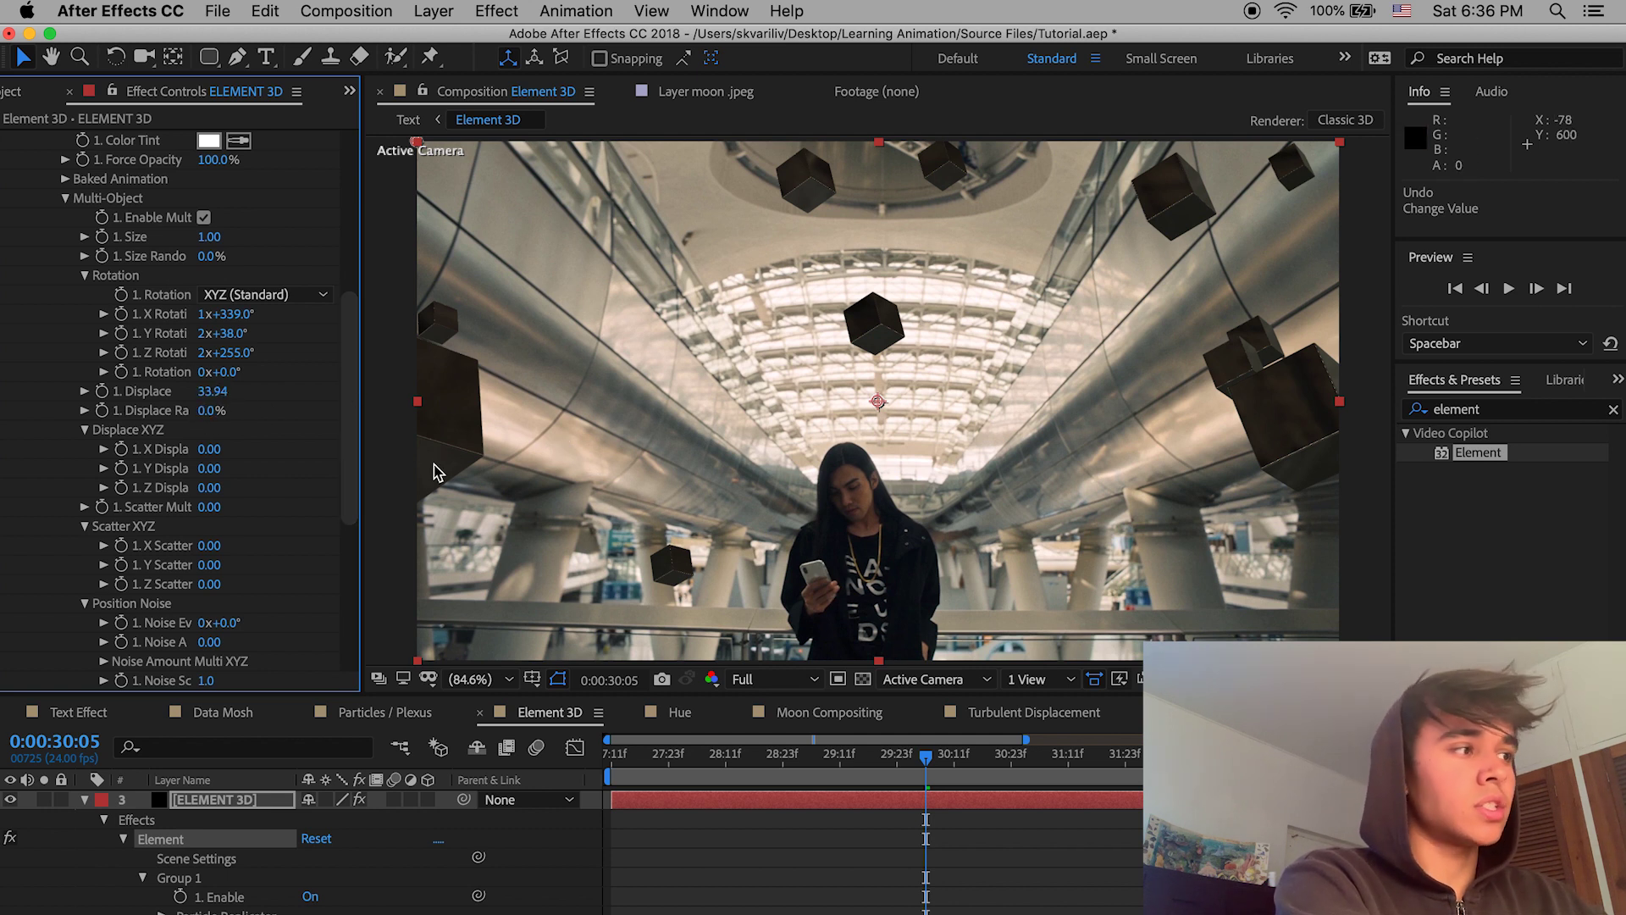
{"action": "left_click_drag", "start_coordinate": [208, 450], "coordinate": [532, 504]}
{"action": "left_click_drag", "start_coordinate": [1014, 532], "coordinate": [530, 483]}
{"action": "left_click_drag", "start_coordinate": [209, 488], "coordinate": [992, 677]}
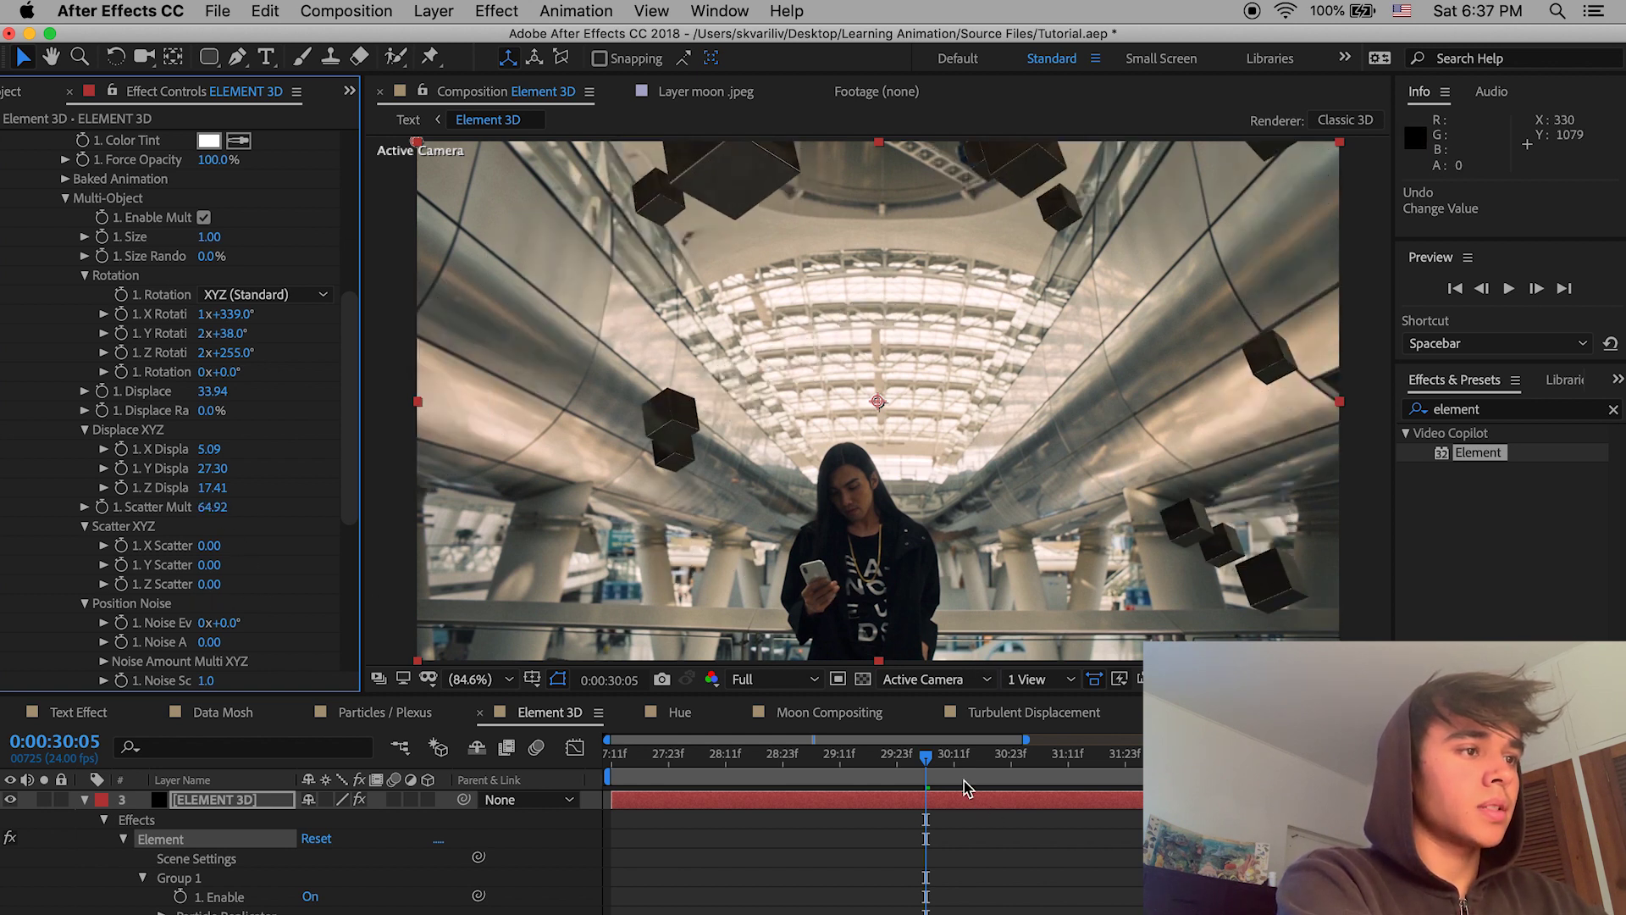
Step: Set the Multi-Object Scatter Multi to 29.22 and collapse the ELEMENT 3D layer's properties in the timeline
{"action": "left_click_drag", "start_coordinate": [213, 506], "coordinate": [188, 540]}
{"action": "right_click", "coordinate": [1052, 884]}
{"action": "key", "text": "Escape"}
{"action": "left_click", "coordinate": [86, 803]}
Step: Animate Scatter Multi with a keyframe of 29.22 at 0:00:29:07 and a higher value at 0:00:32:02
{"action": "left_click", "coordinate": [820, 775]}
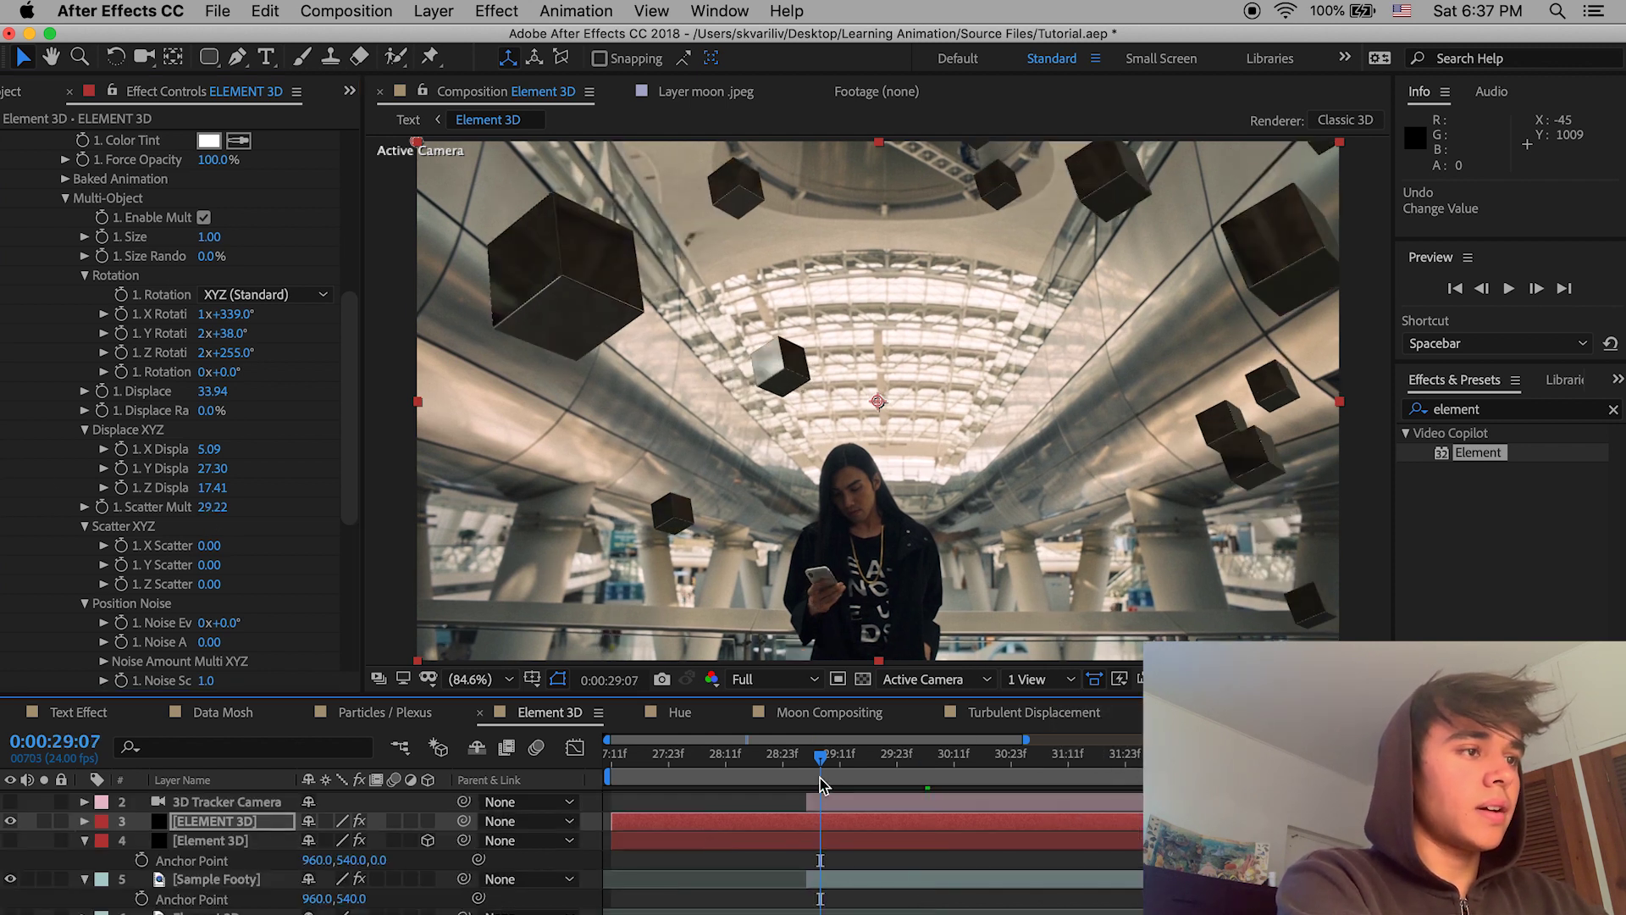
{"action": "left_click", "coordinate": [102, 506]}
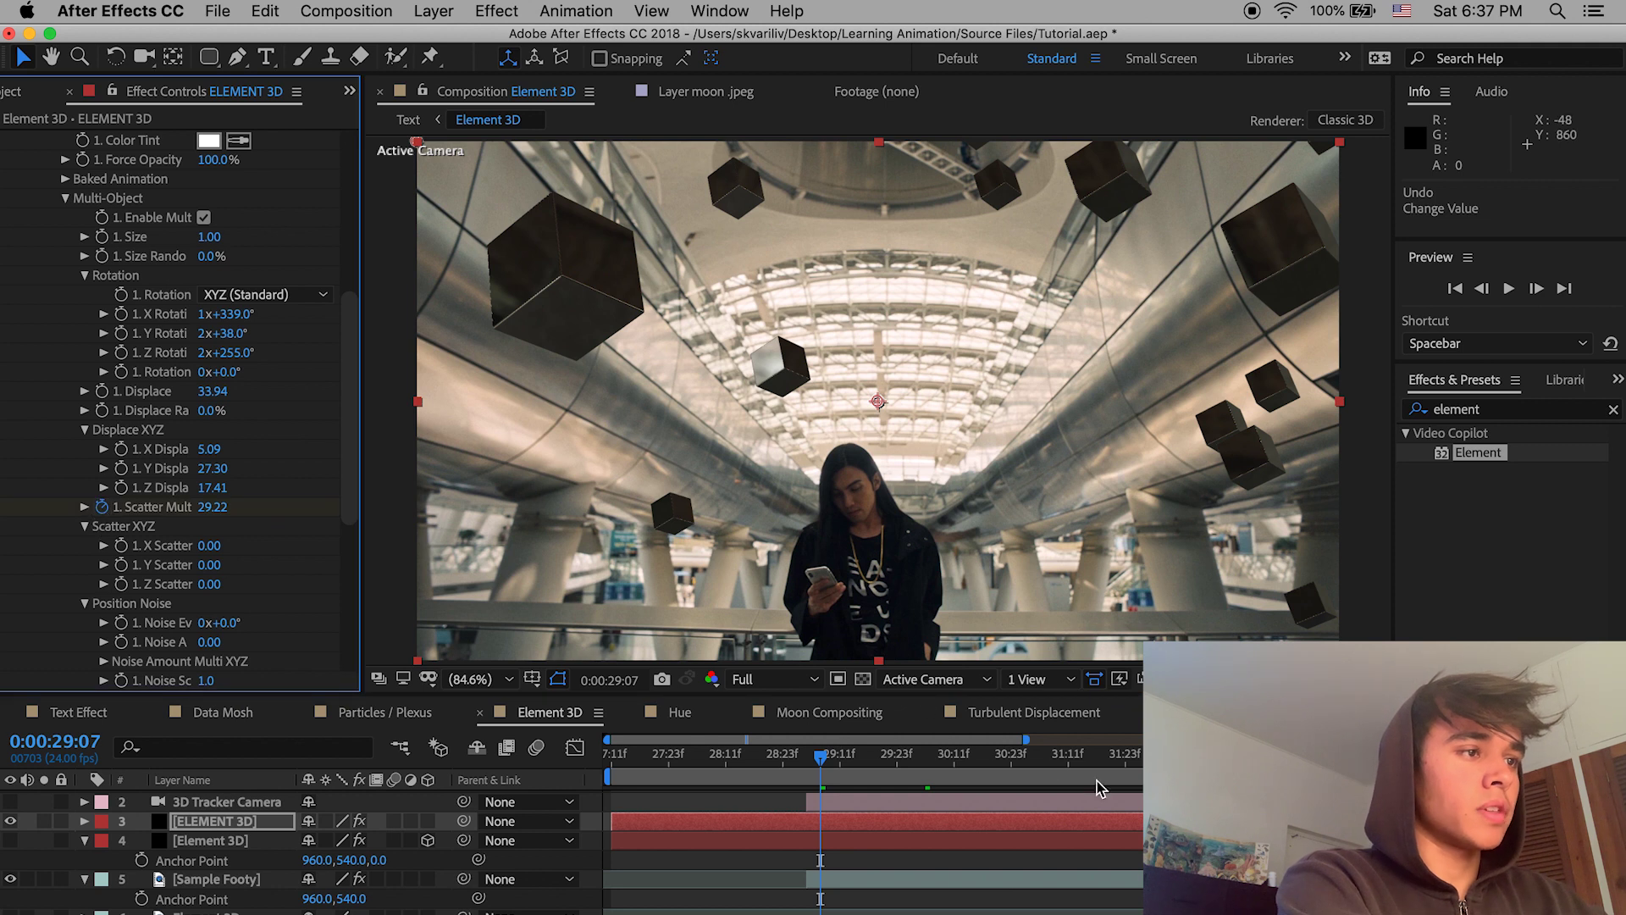
{"action": "left_click_drag", "start_coordinate": [1133, 769], "coordinate": [1140, 769]}
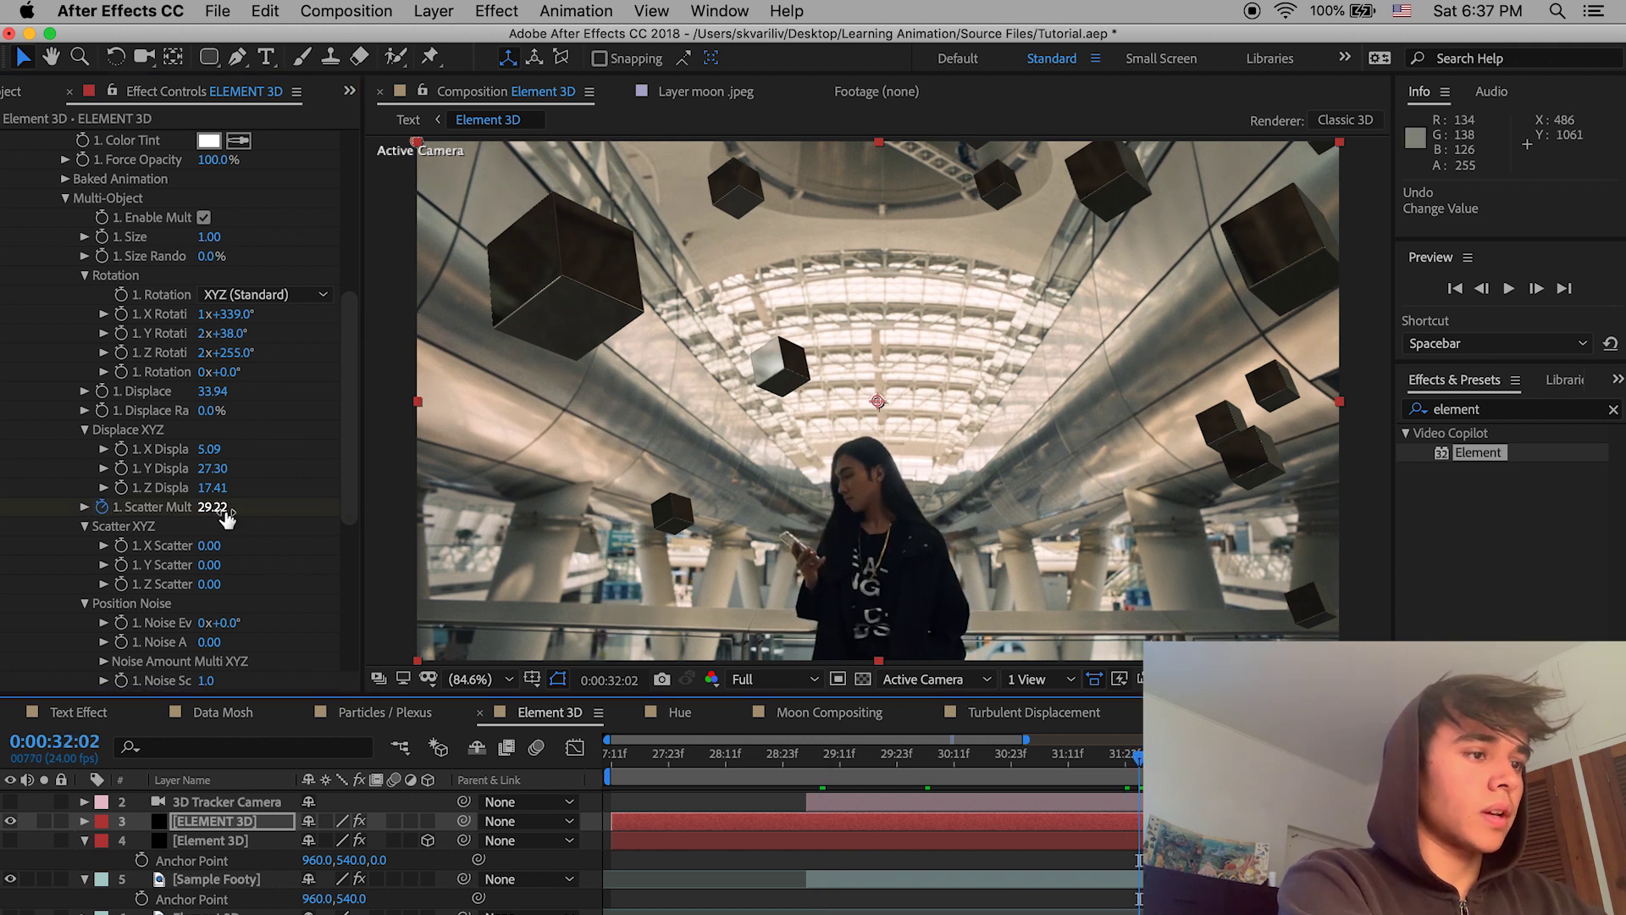
{"action": "left_click_drag", "start_coordinate": [222, 507], "coordinate": [303, 511]}
Step: Preview the scatter animation from 0:00:29:11 and scrub through it to check the cubes' movement
{"action": "left_click", "coordinate": [841, 760]}
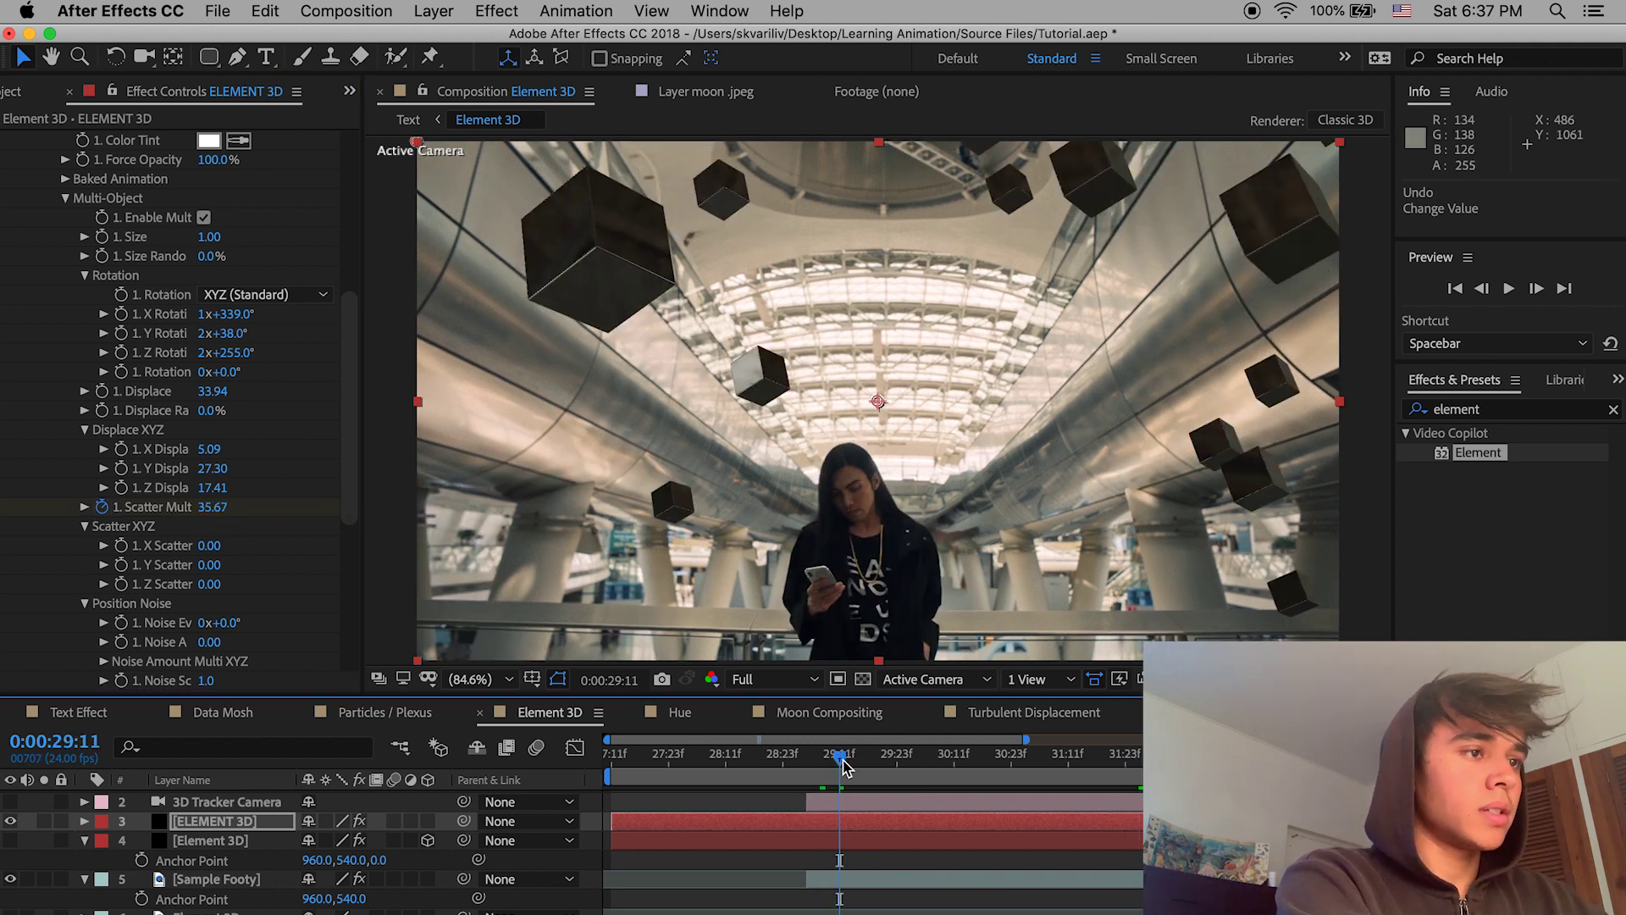
{"action": "key", "text": "space"}
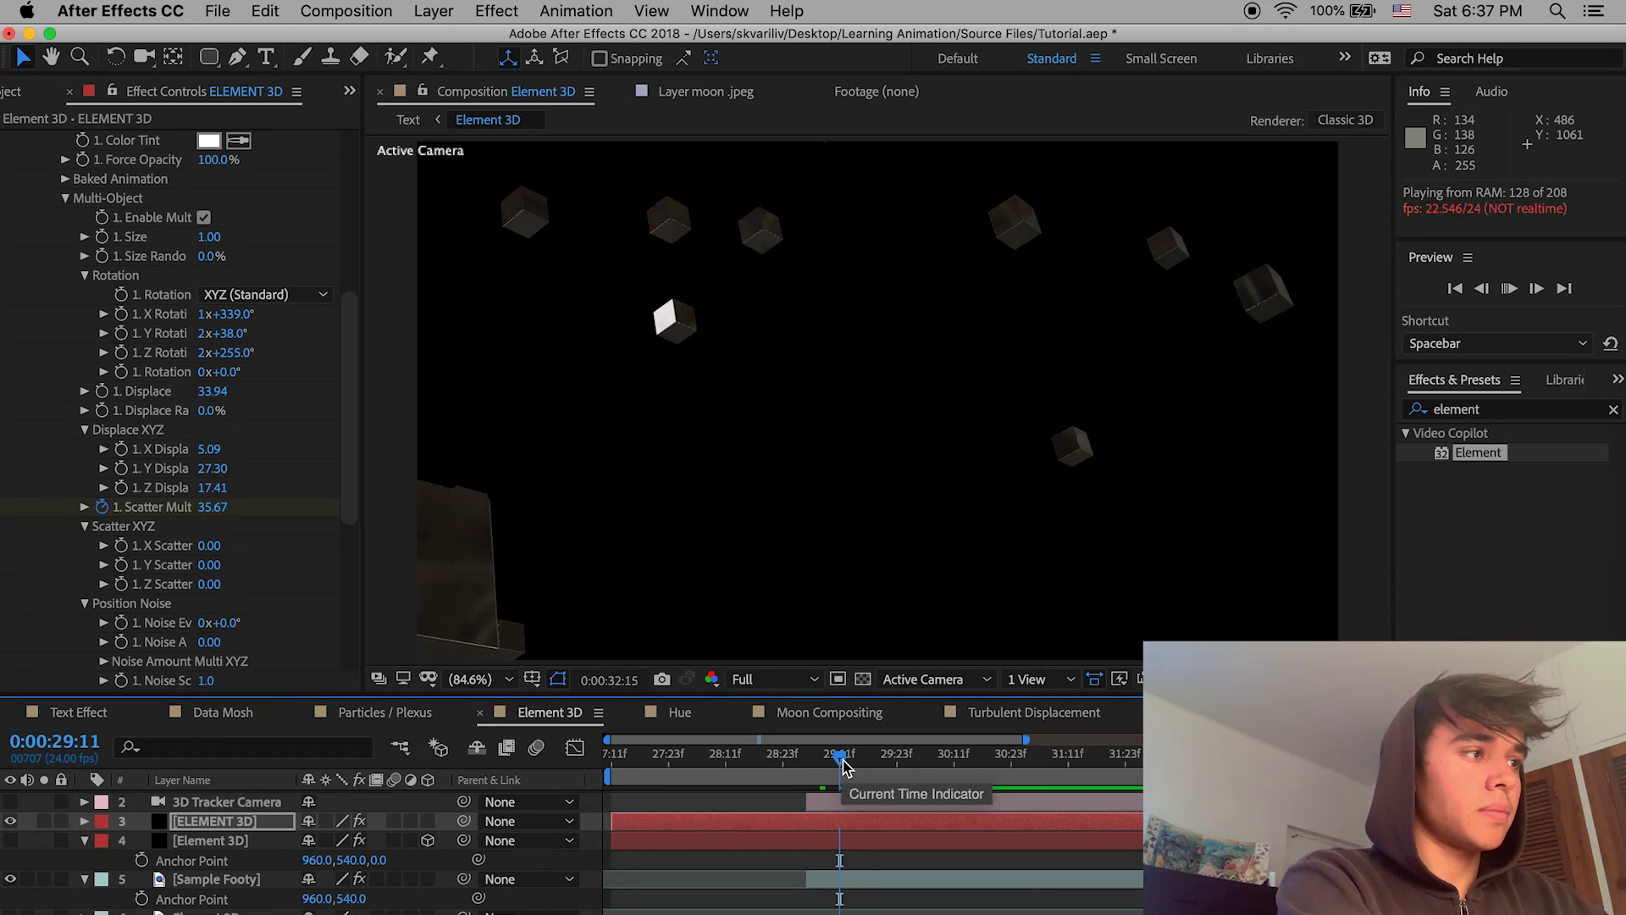
{"action": "key", "text": "space"}
{"action": "left_click_drag", "start_coordinate": [845, 760], "coordinate": [828, 815]}
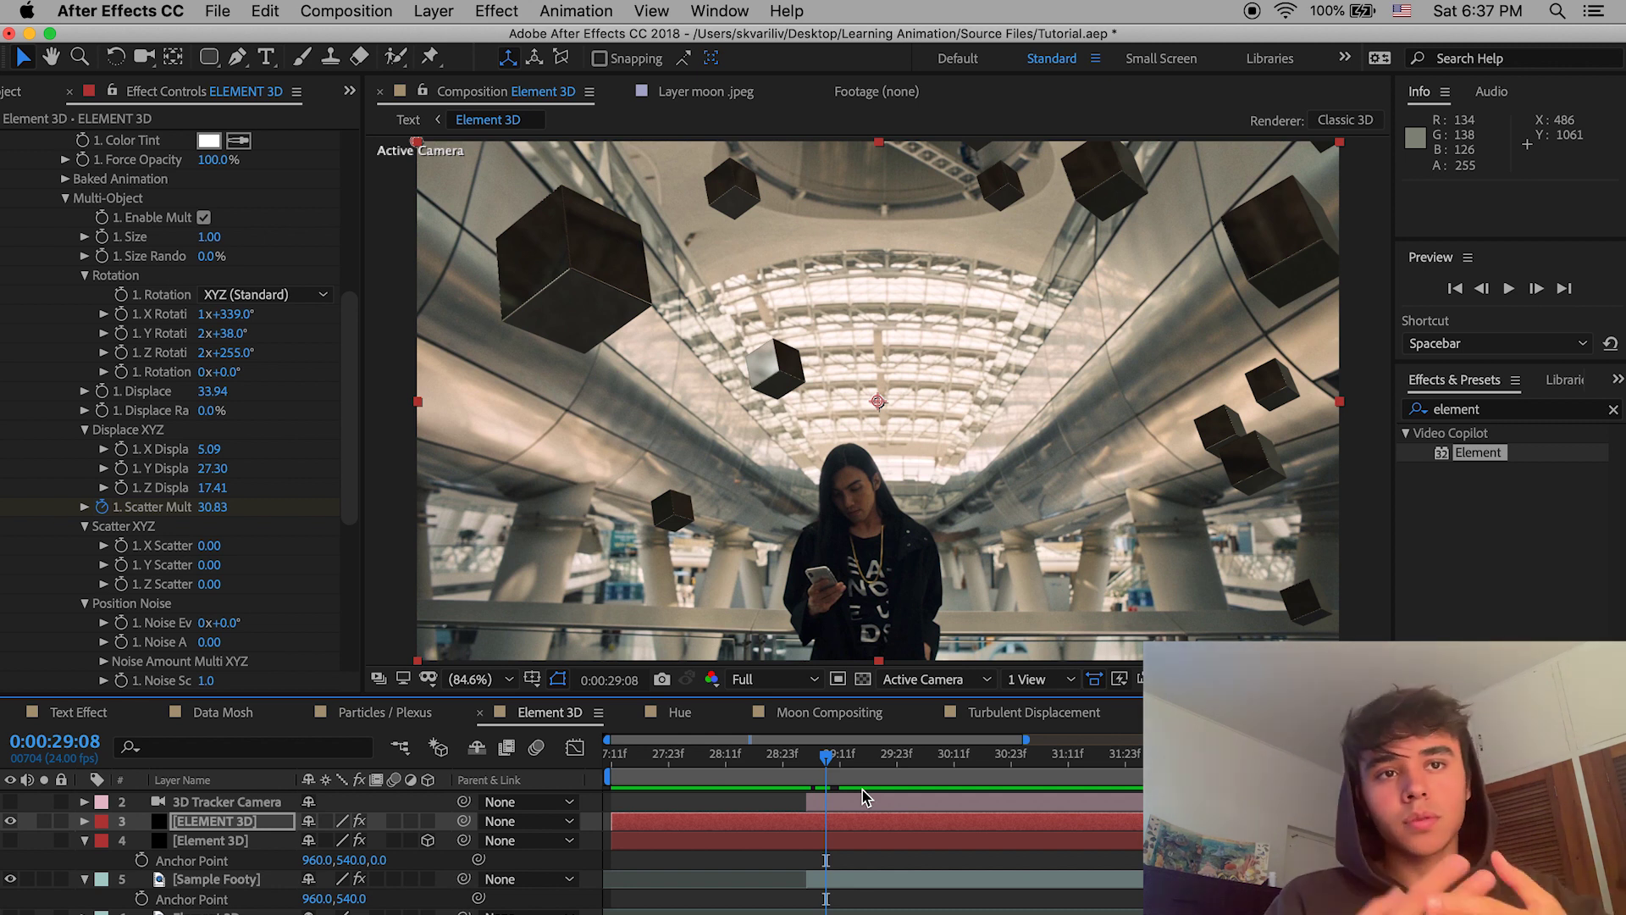
{"action": "left_click_drag", "start_coordinate": [856, 775], "coordinate": [1044, 792]}
{"action": "scroll", "coordinate": [1044, 792], "scroll_direction": "up", "scroll_amount": 2}
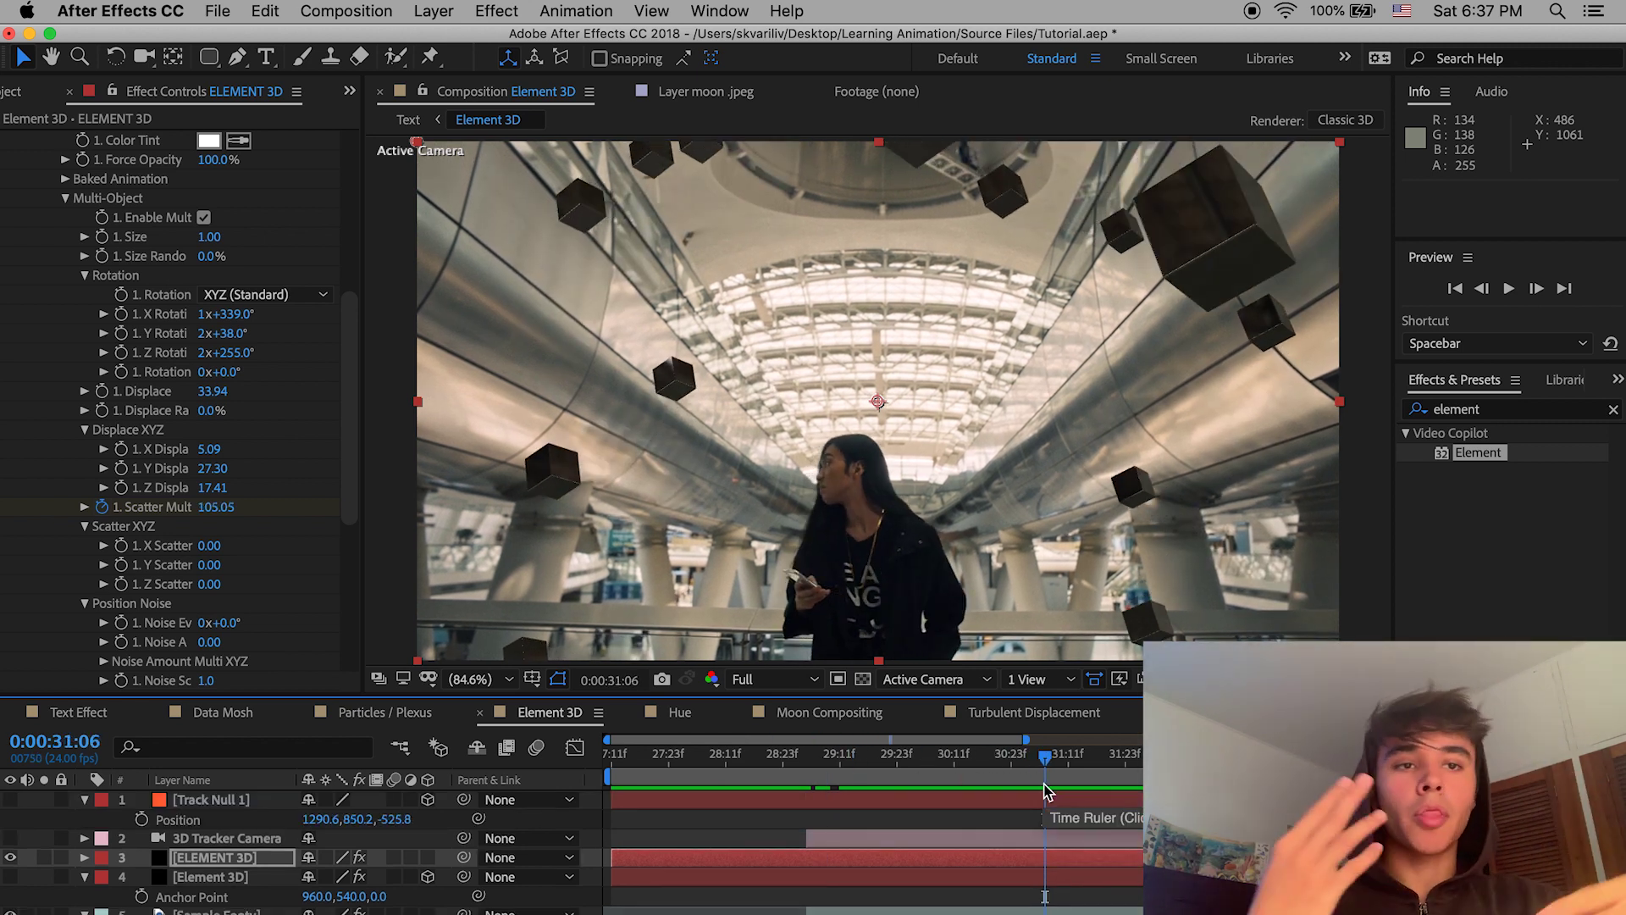